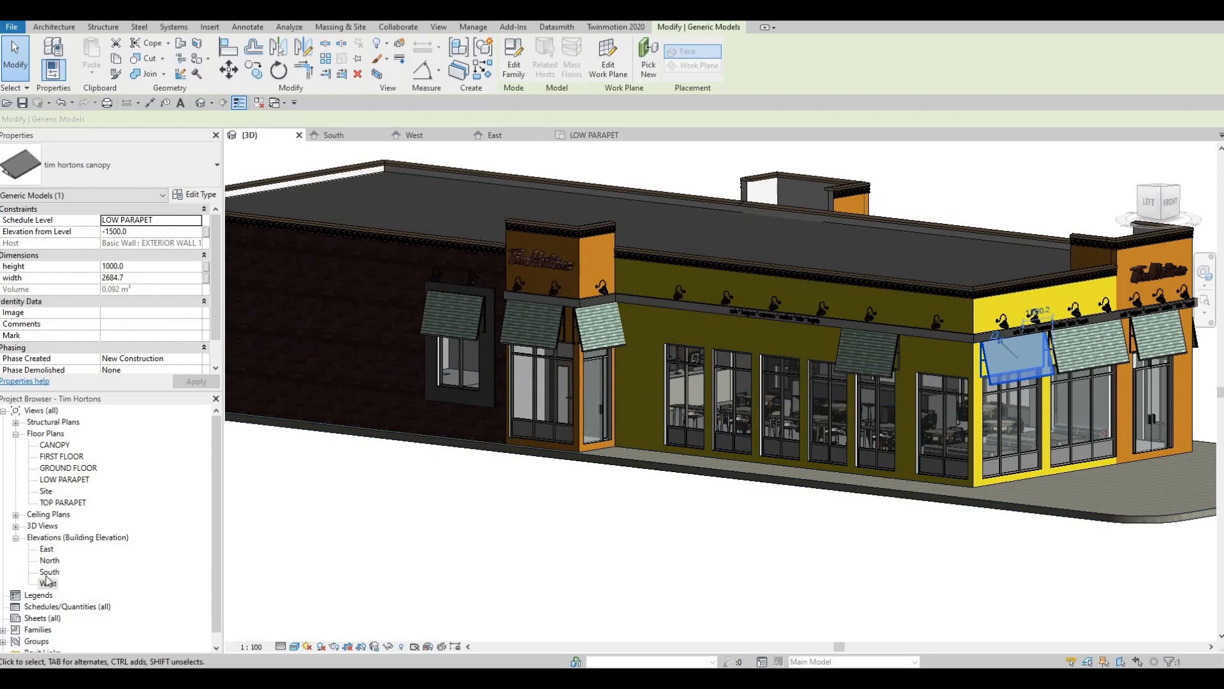
- In the South elevation, narrow the canopy above the leftmost entrance door to about 1363 mm, ending both sides within the door bay
key(ctrl+Tab)
middle_drag(456, 338, 618, 331)
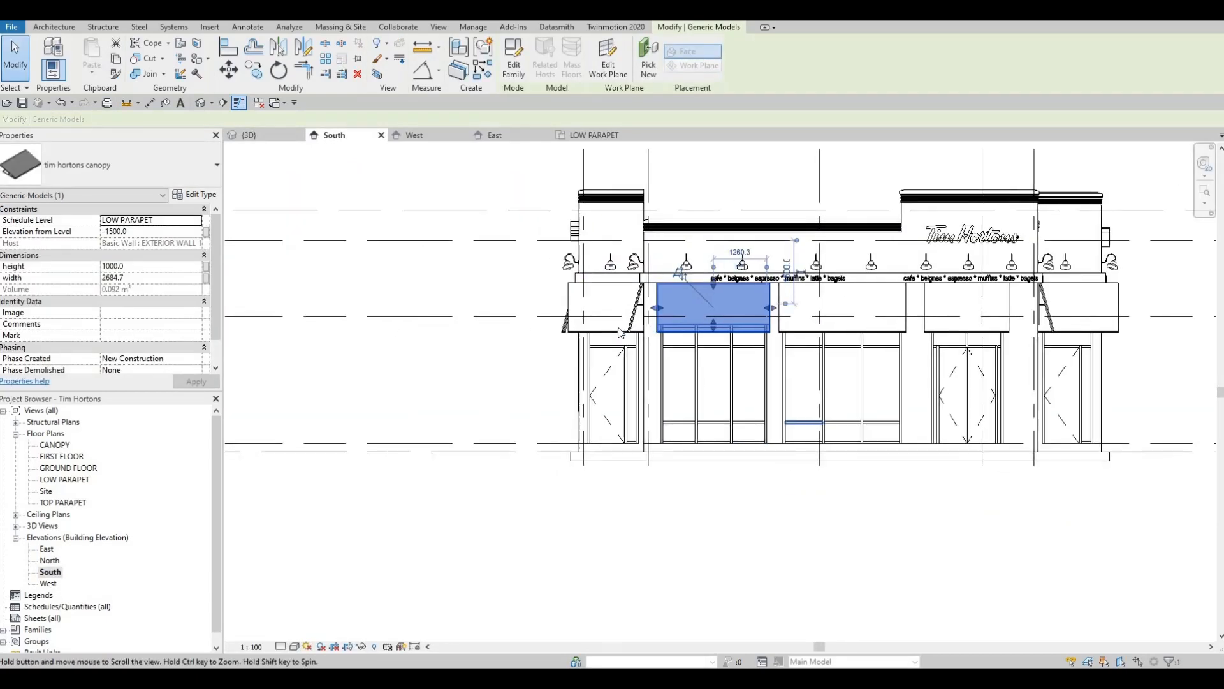
scroll(612, 330, up, 2)
click(651, 288)
scroll(730, 295, up, 2)
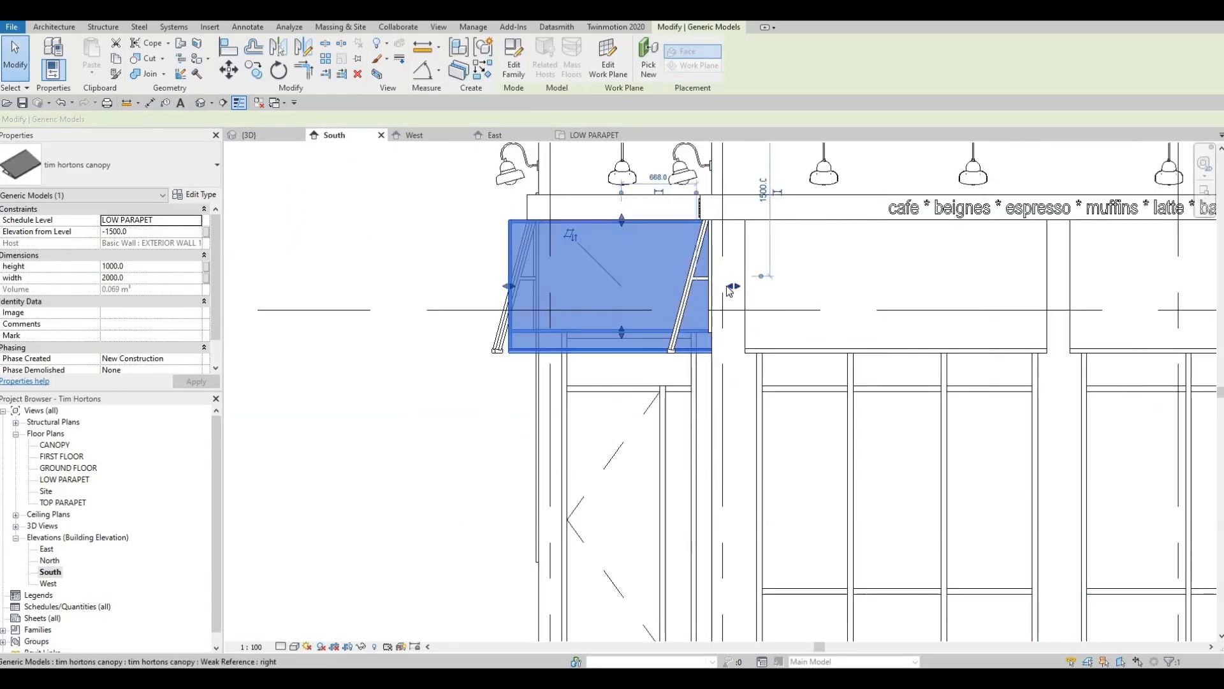
drag(702, 288, 704, 285)
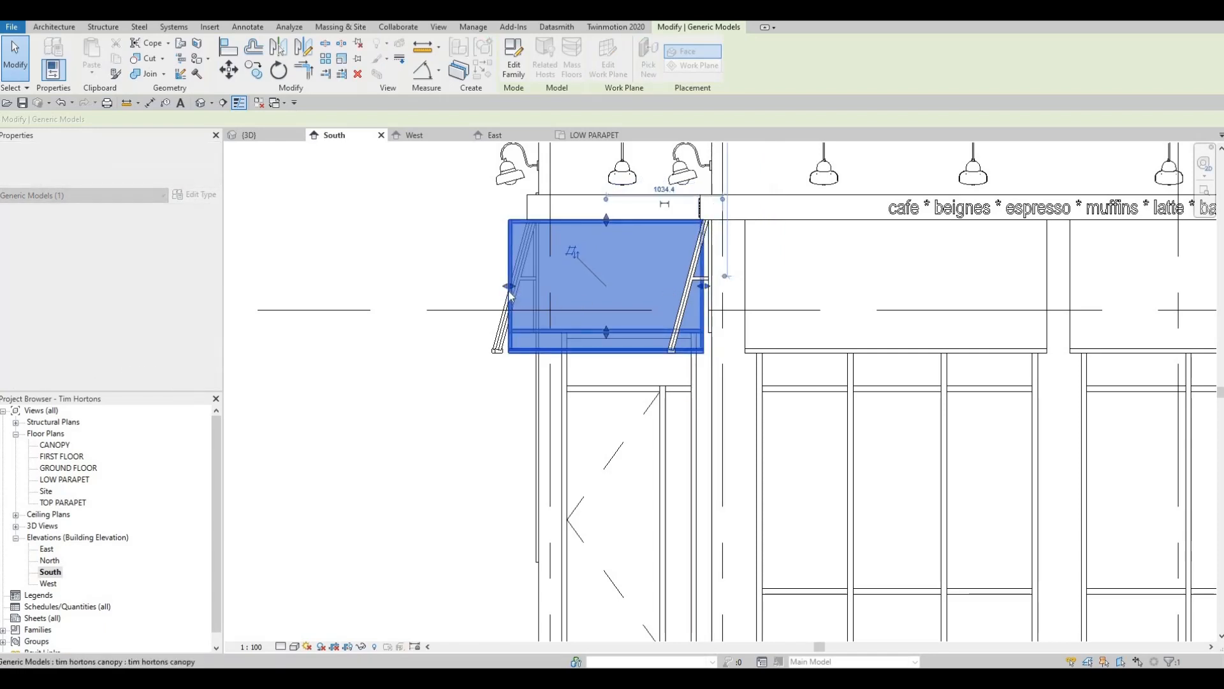
drag(552, 293, 551, 294)
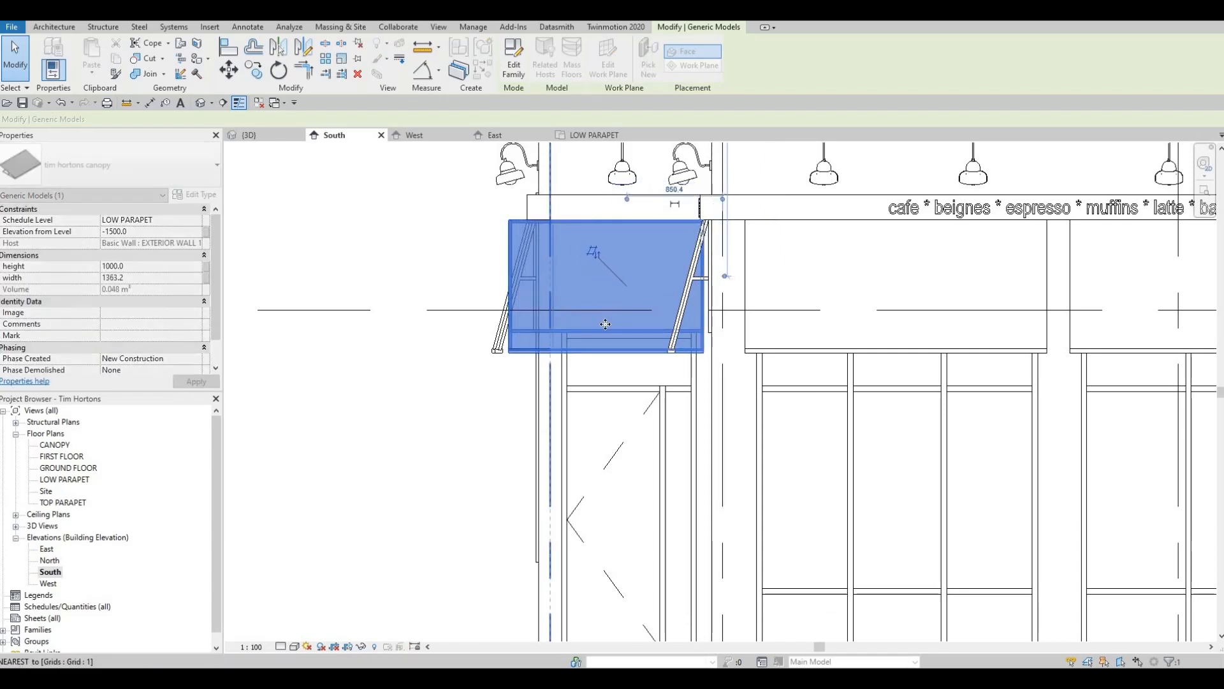
key(Escape)
key(Escape)
- Try nudging the canopy above the leftmost entrance door sideways to refine its alignment
scroll(655, 370, down, 3)
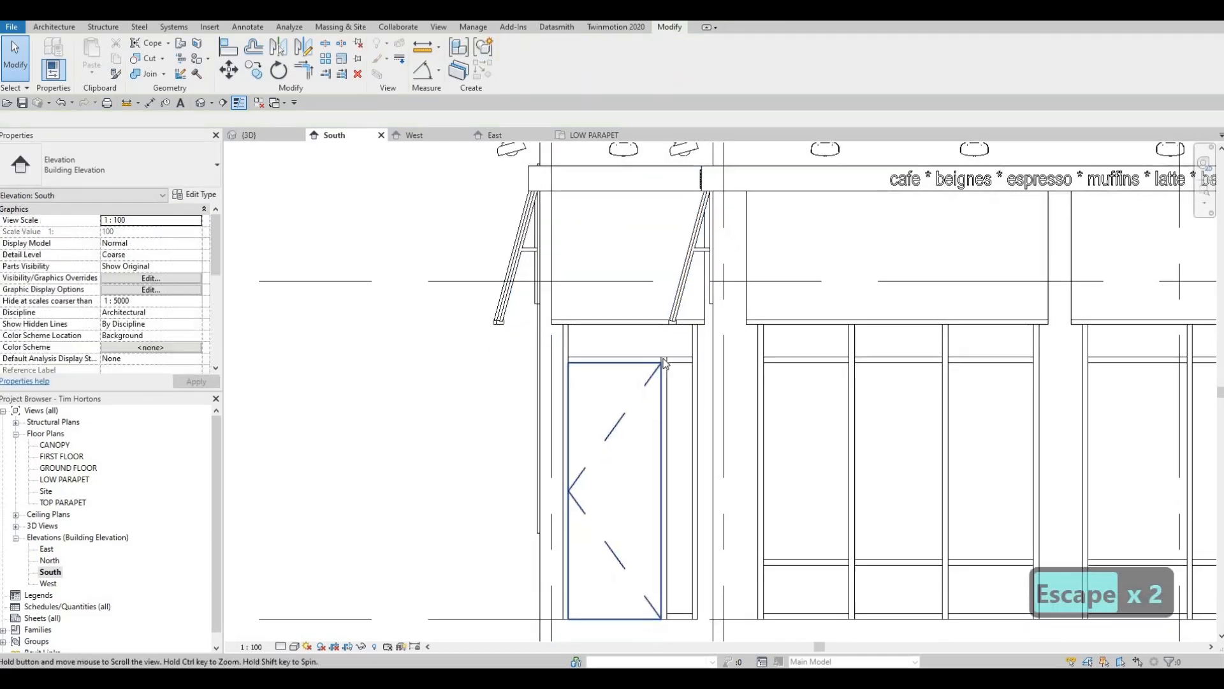
click(636, 328)
scroll(636, 327, up, 2)
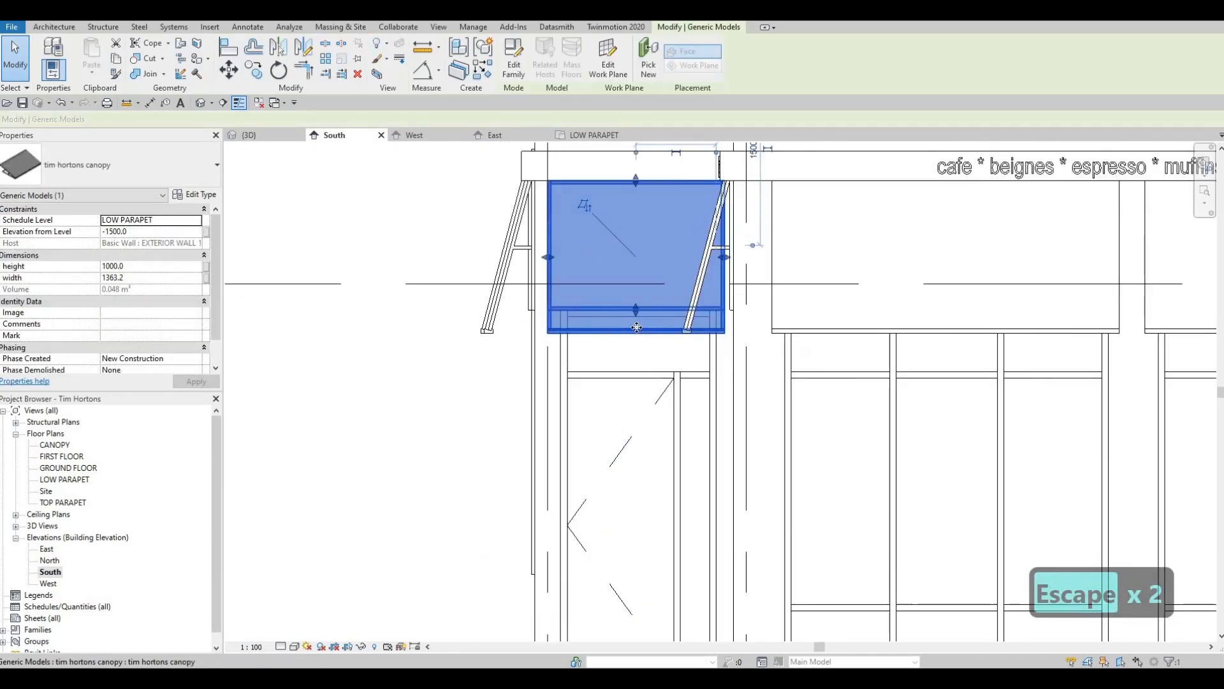
key(Right)
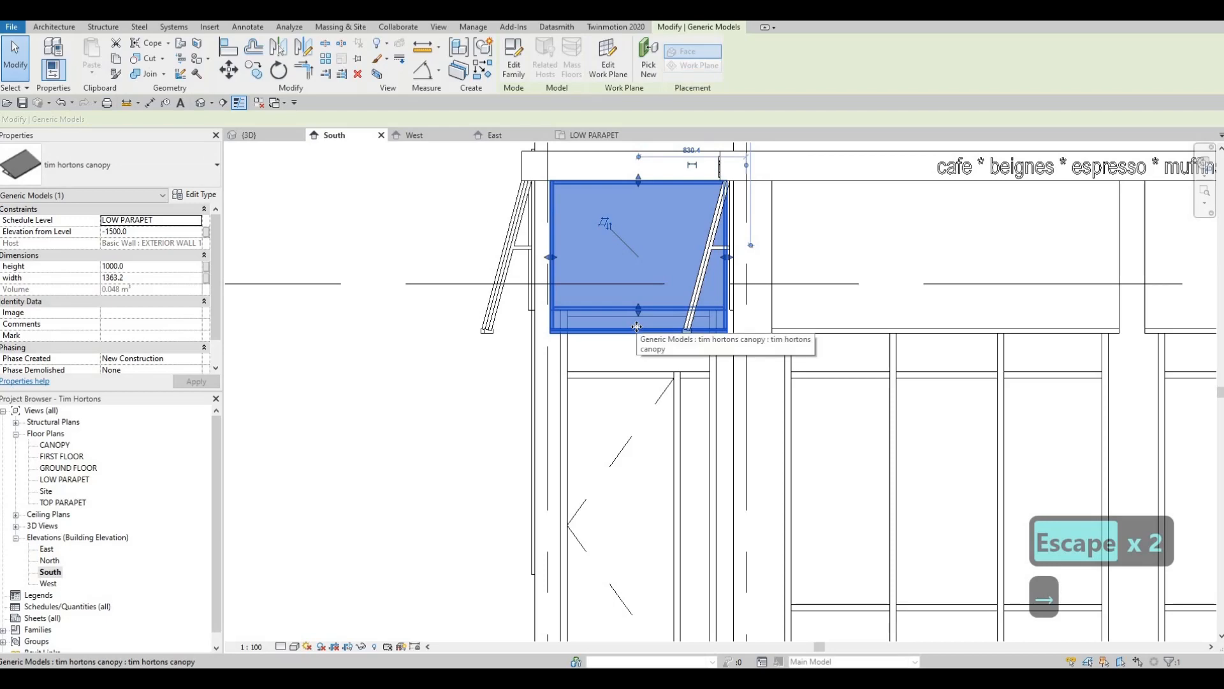
scroll(636, 327, up, 1)
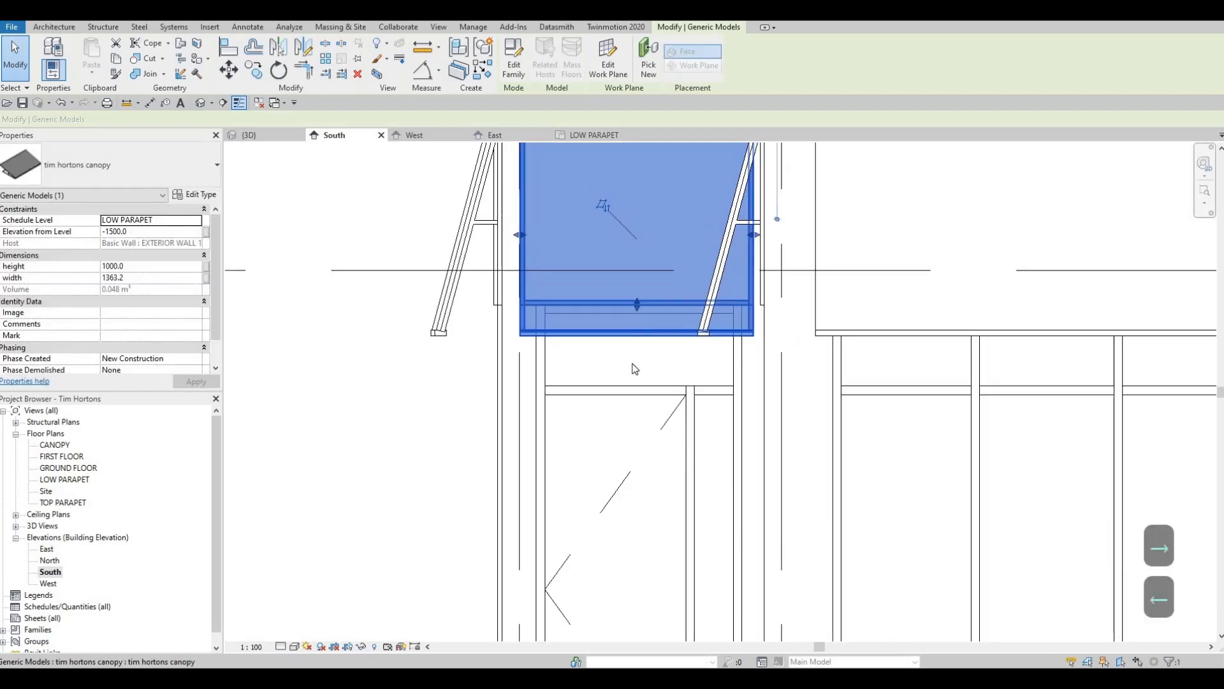
key(Escape)
scroll(619, 350, down, 2)
scroll(619, 349, down, 1)
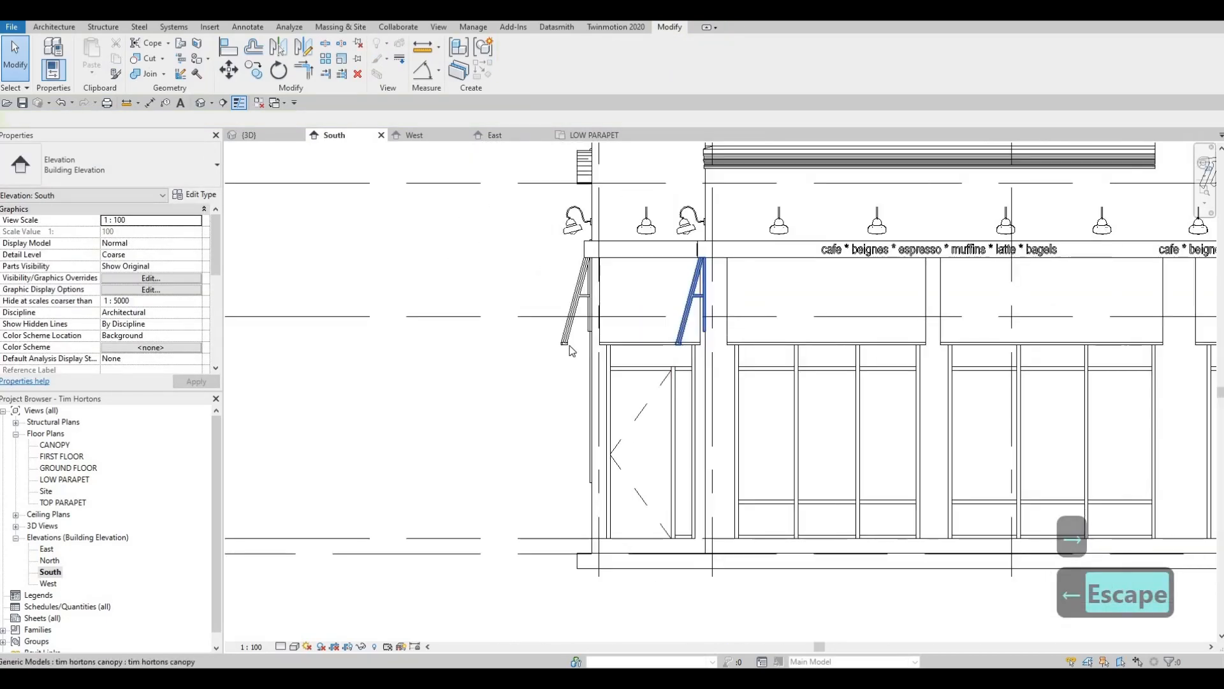
- In the East elevation, narrow the canopy above the leftmost two-panel window to about 1379 mm so it sits just outside the window frame
scroll(815, 381, down, 3)
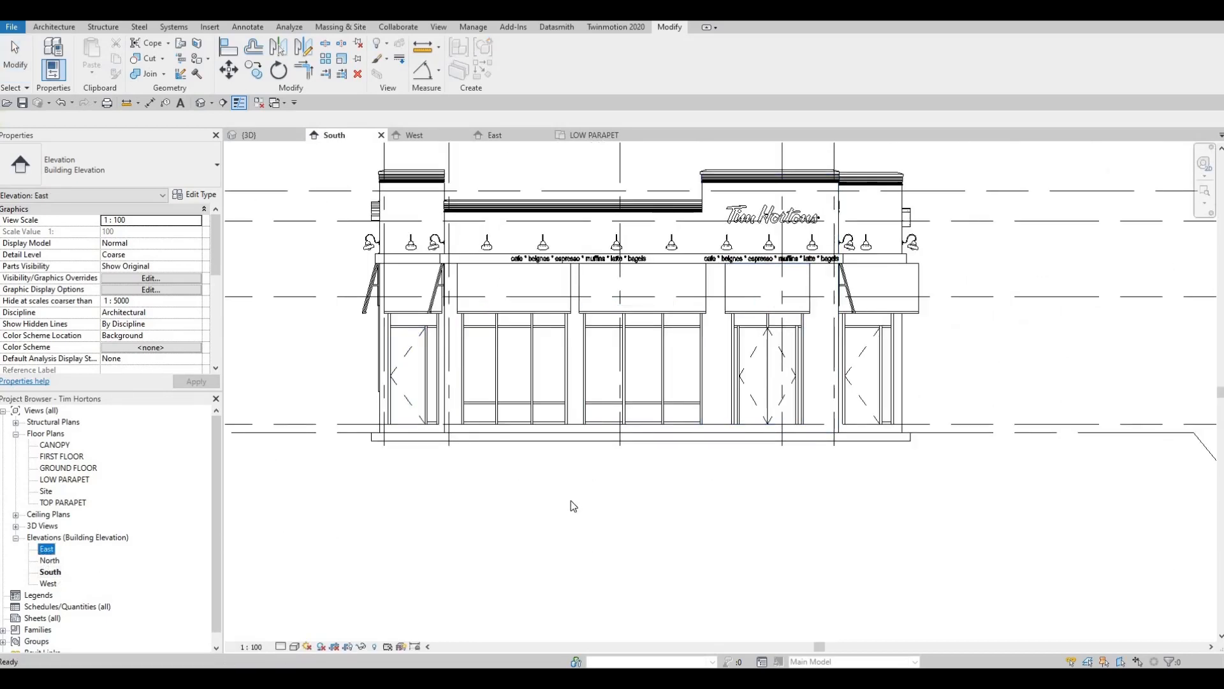
middle_drag(564, 491, 556, 396)
scroll(556, 359, up, 5)
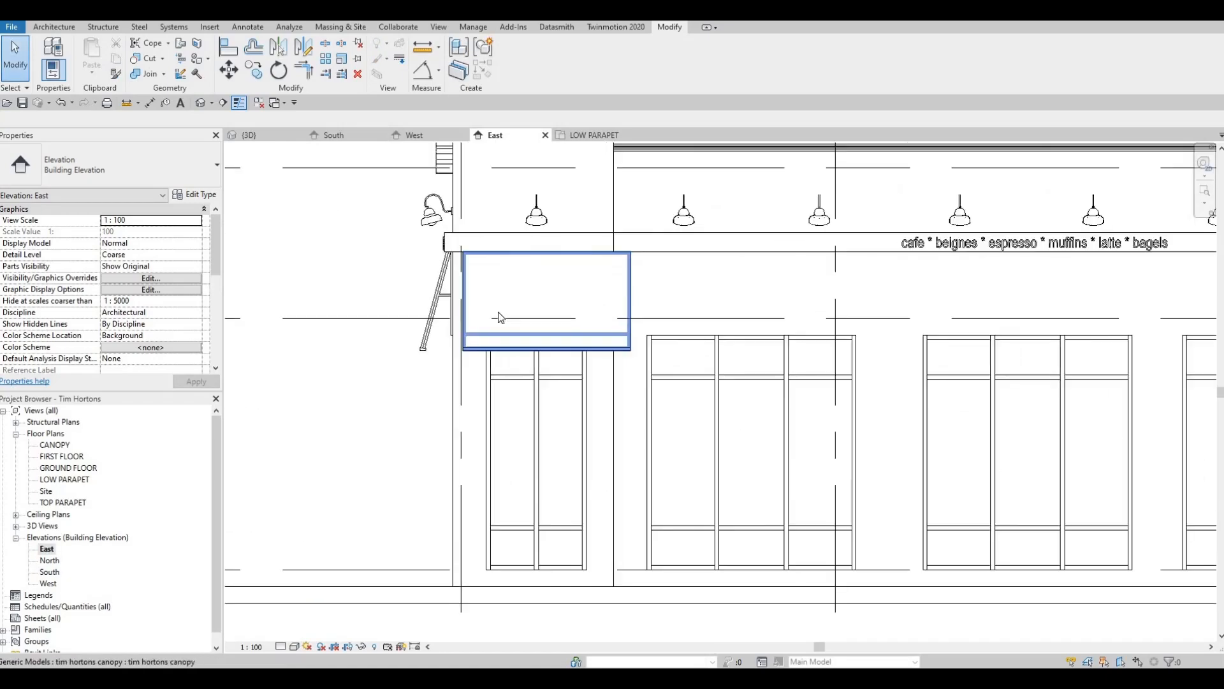
click(476, 304)
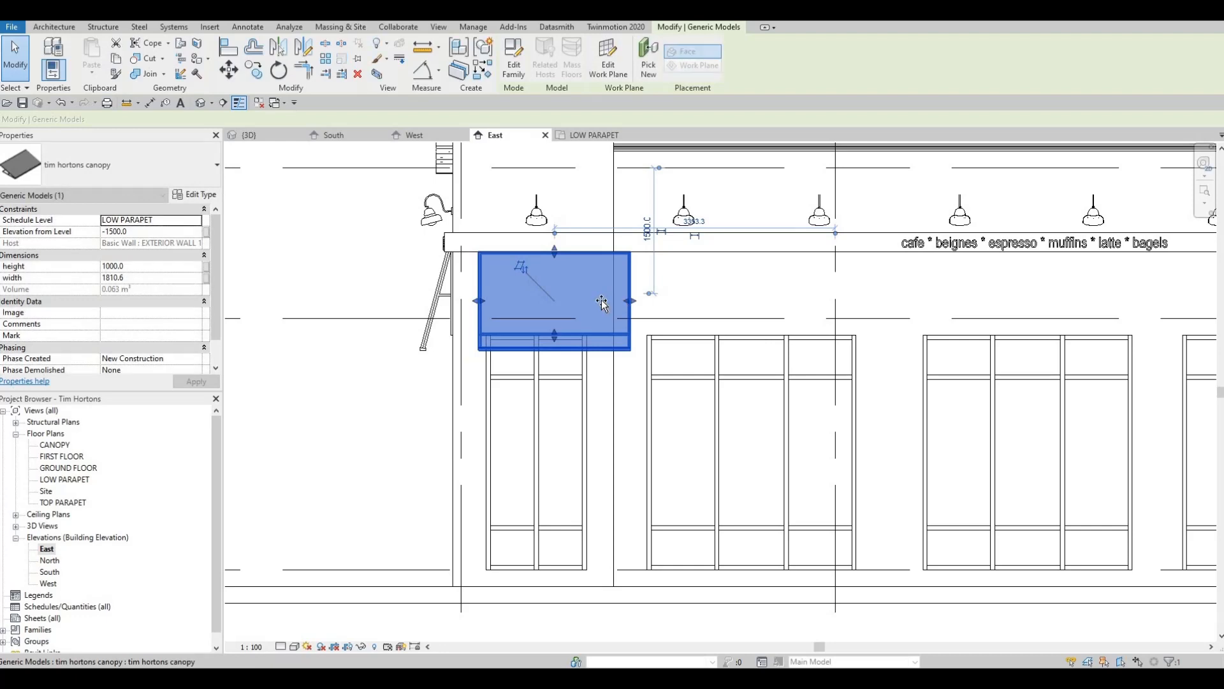
key(Escape)
key(Escape)
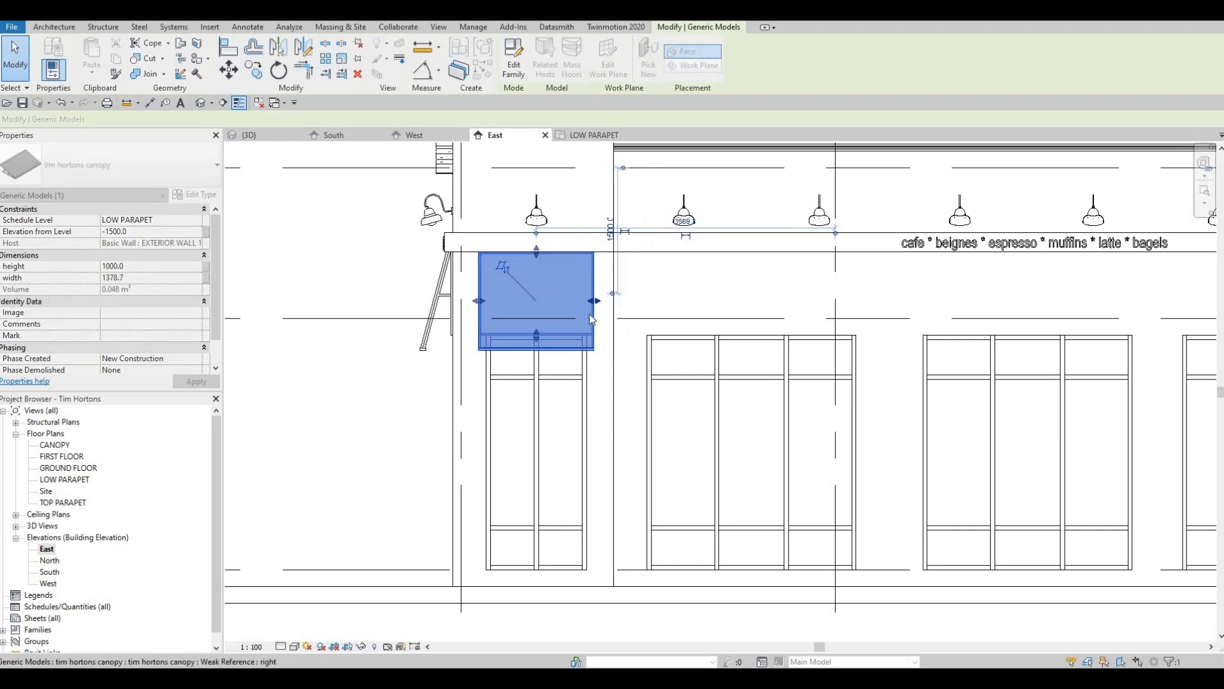
- Copy the narrowed canopy horizontally over the adjacent three-panel window
click(594, 314)
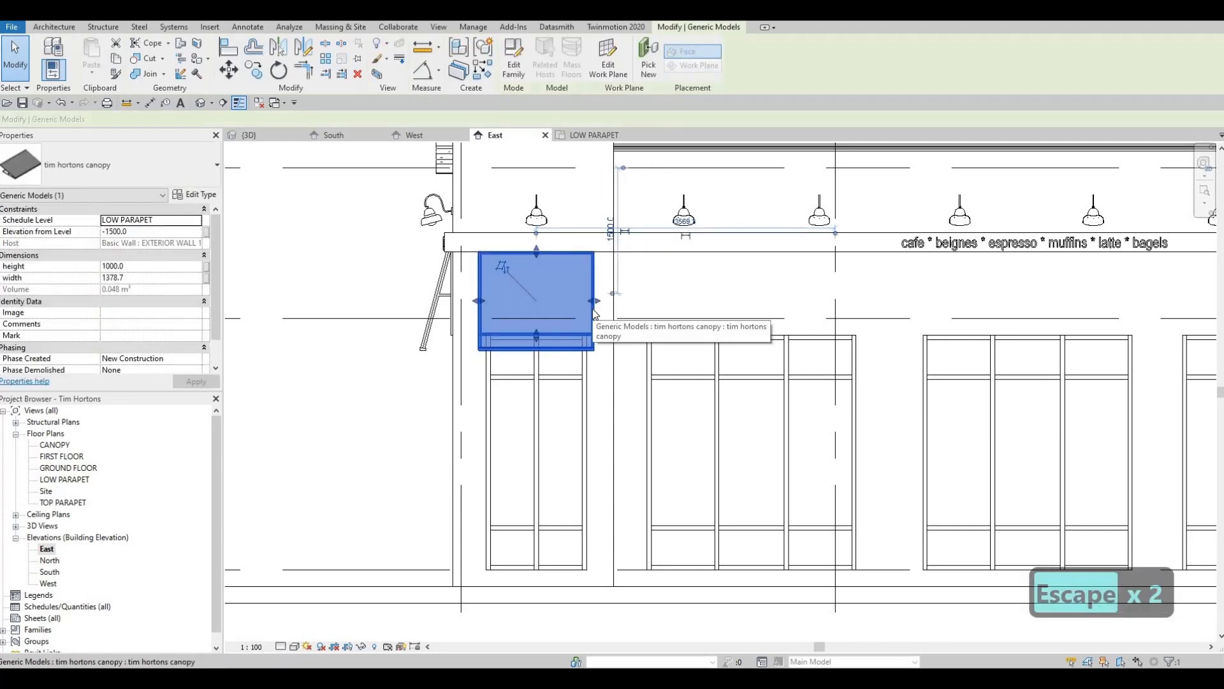
key(c)
key(o)
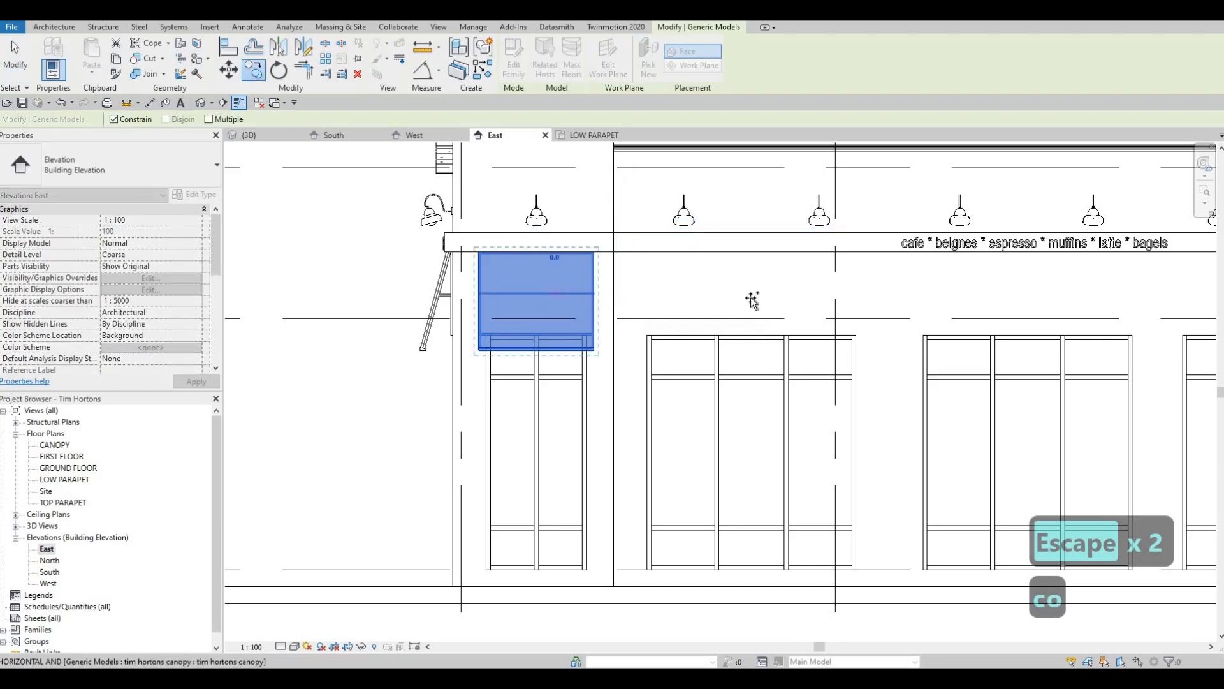
click(822, 306)
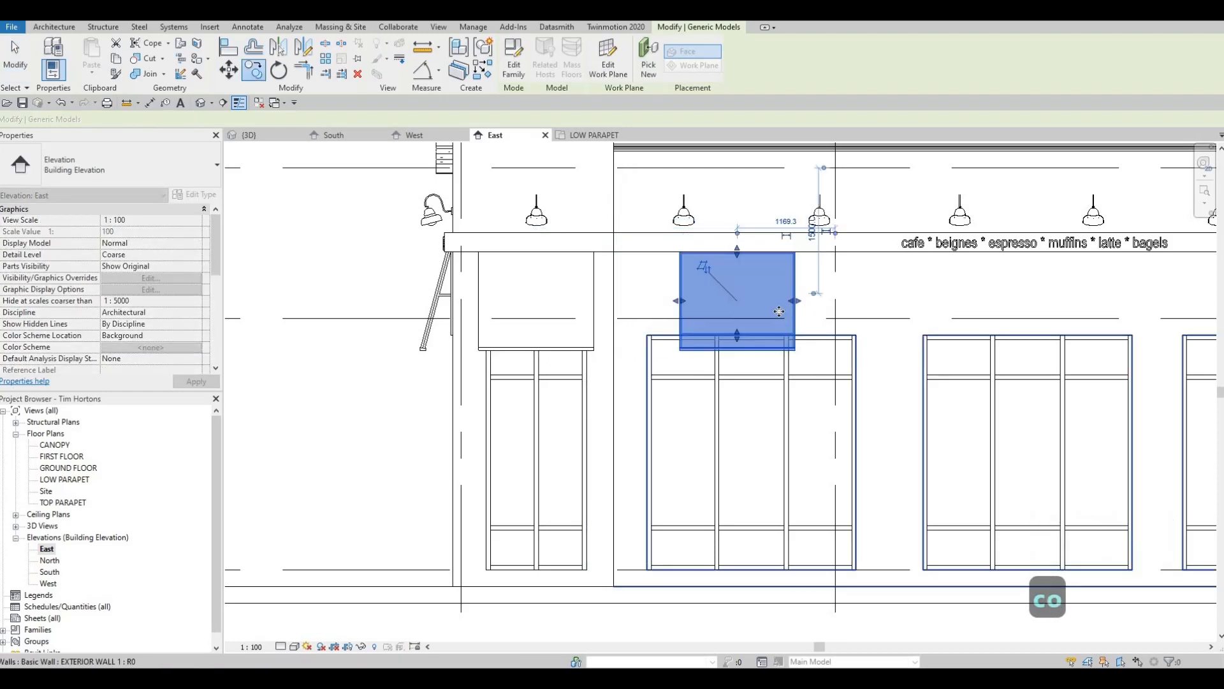
- Copy the canopy over the other two three-panel windows along the yellow wall using the Multiple option
key(c)
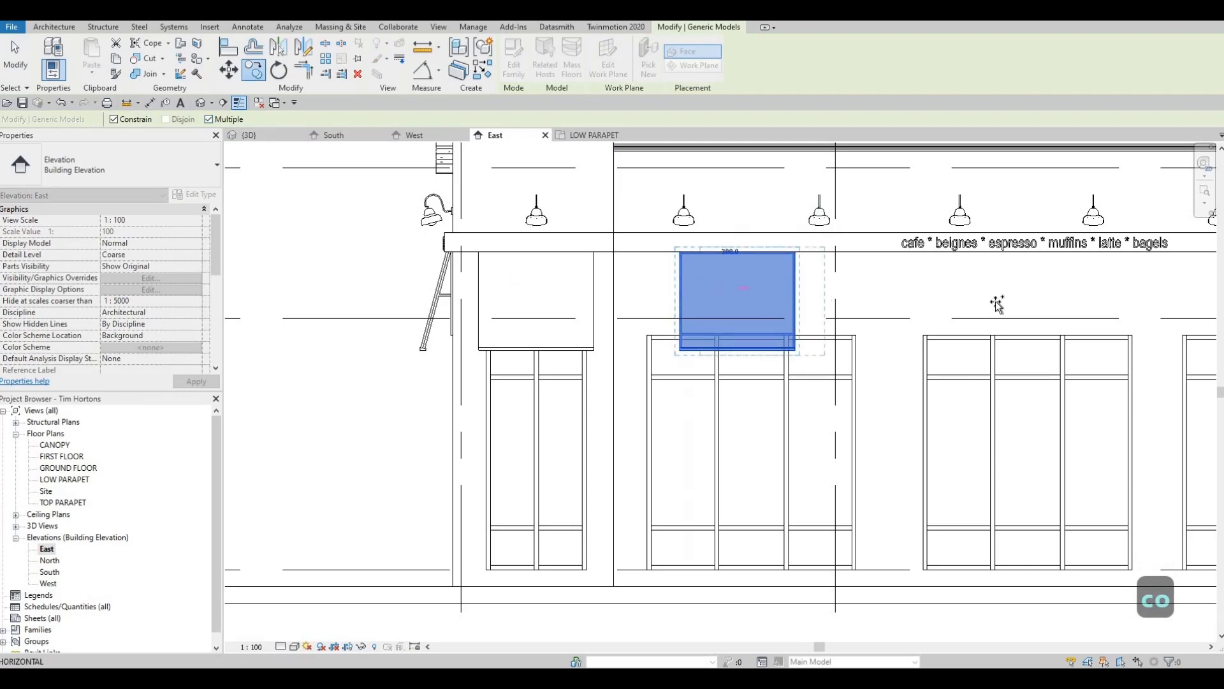
click(984, 318)
middle_drag(1208, 310, 973, 295)
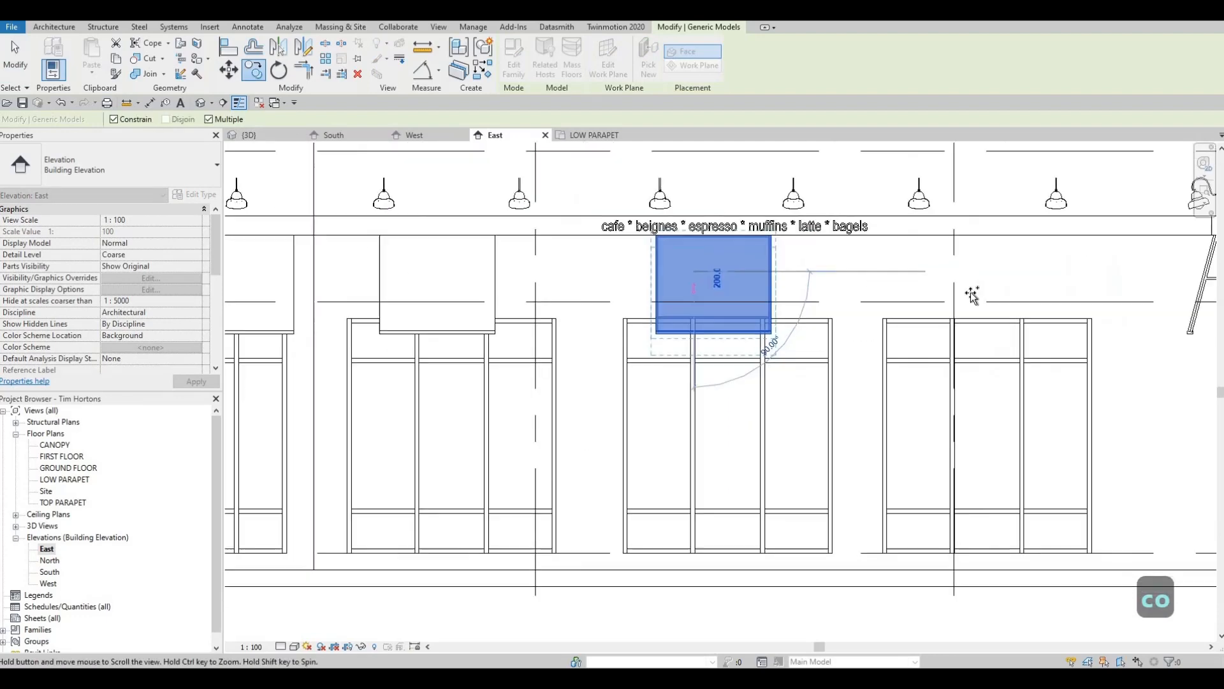
click(978, 297)
middle_drag(769, 286, 806, 281)
scroll(448, 277, down, 1)
key(Escape)
key(Escape)
scroll(806, 281, down, 1)
- In the South elevation, narrow the canopy above the rightmost entrance door to about 1319 mm, fitting it between the corner wall edges
click(351, 137)
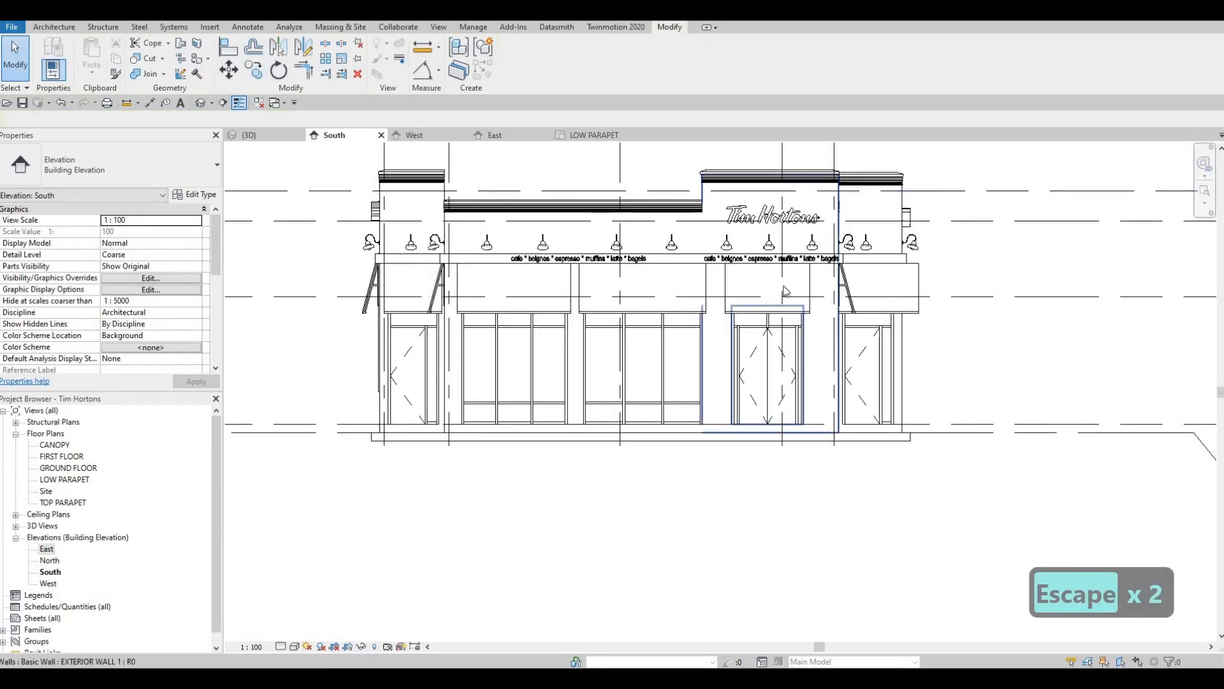
scroll(706, 328, up, 4)
click(706, 328)
scroll(707, 328, up, 2)
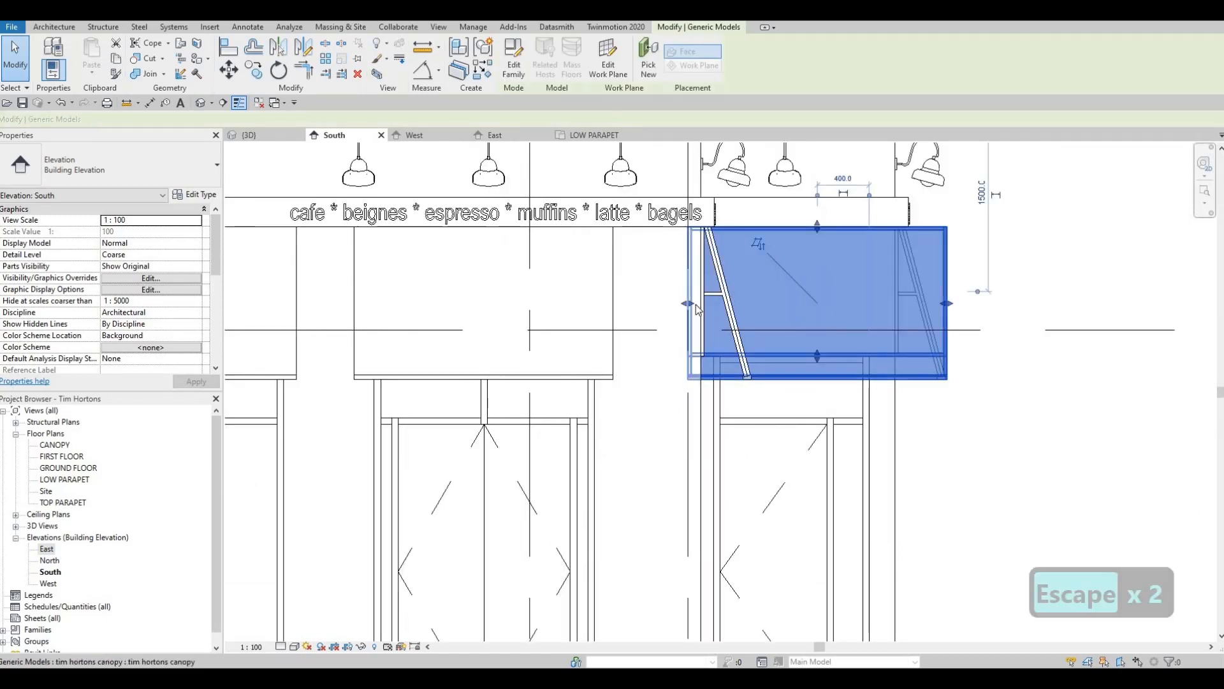
drag(712, 303, 708, 305)
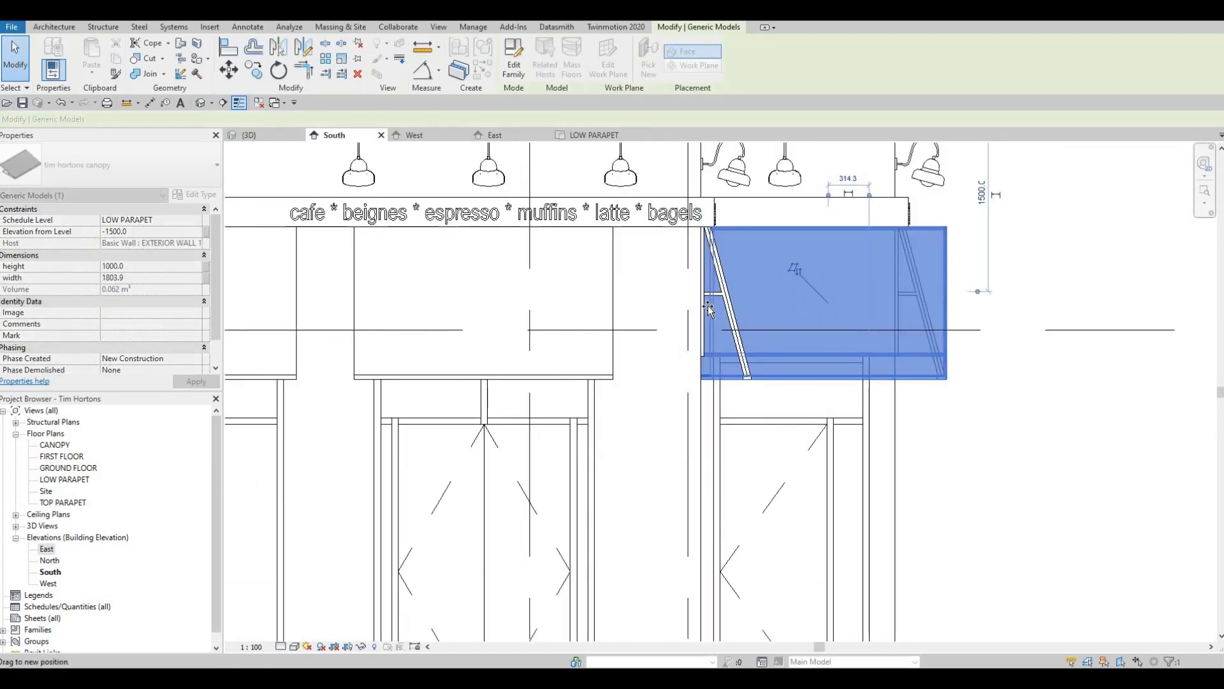
drag(929, 310, 877, 306)
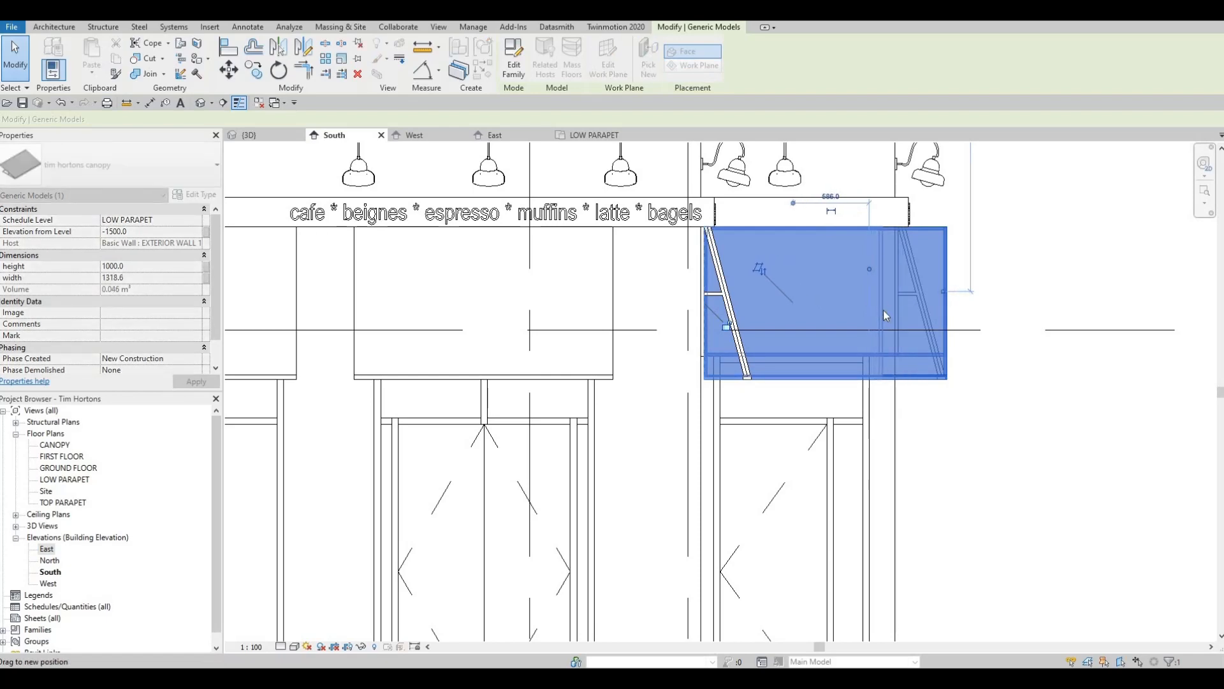
key(Escape)
key(Escape)
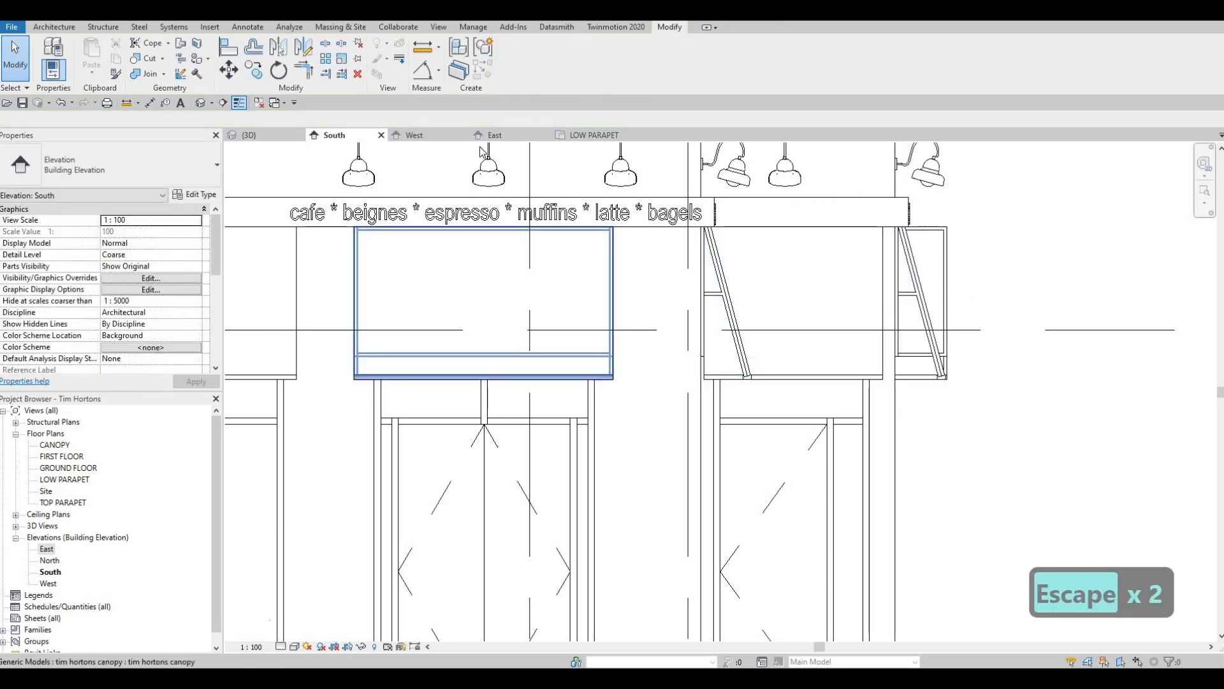
- In the East elevation, widen the canopy above the first three-panel window to extend slightly past both sides of the frame
click(435, 133)
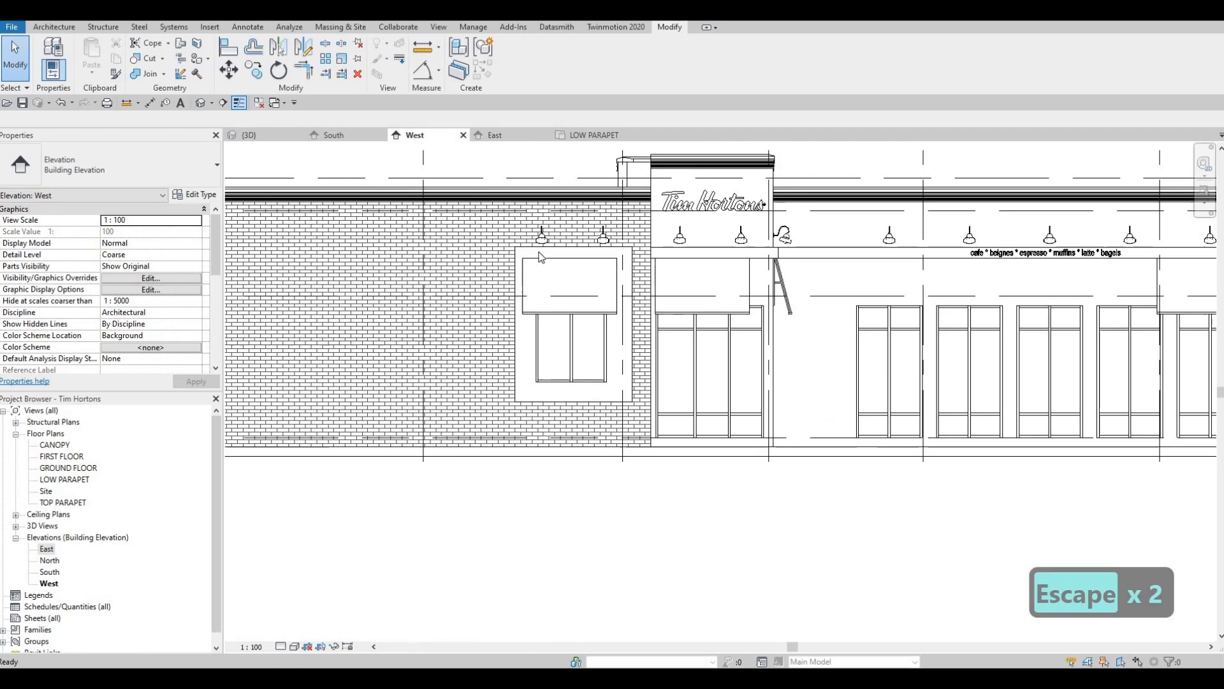
click(487, 136)
scroll(542, 273, down, 1)
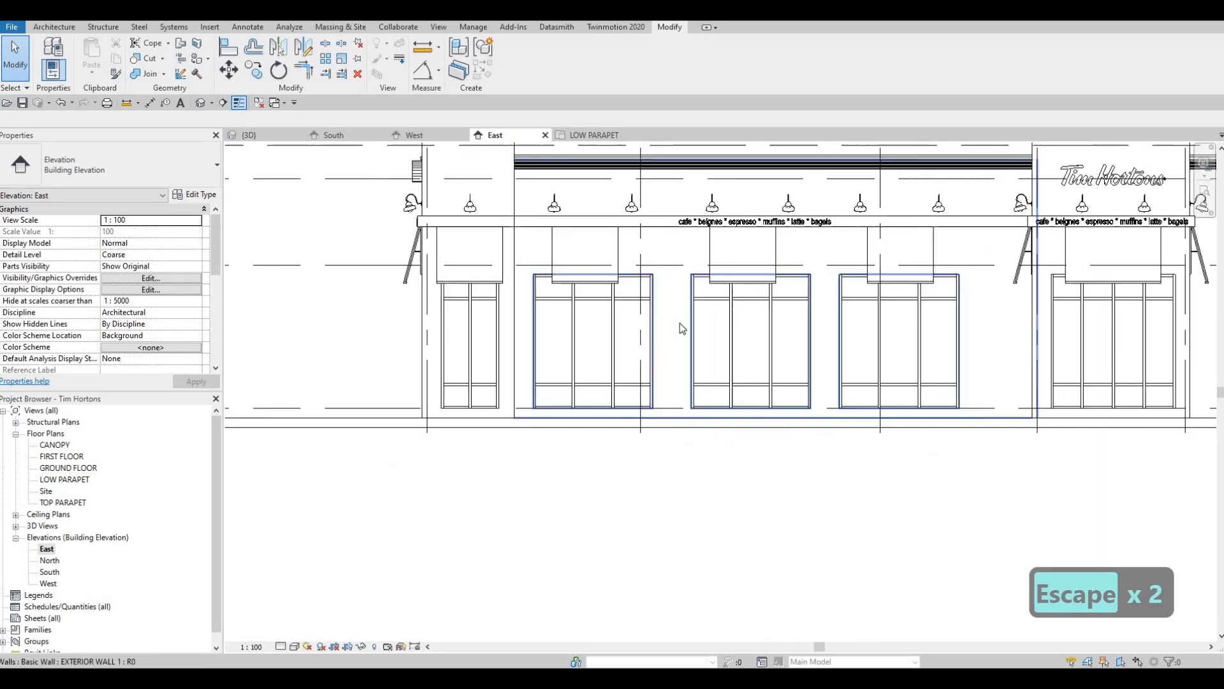
middle_drag(670, 301, 567, 329)
key(Escape)
middle_drag(479, 297, 663, 290)
scroll(653, 283, up, 1)
scroll(655, 289, up, 1)
click(621, 279)
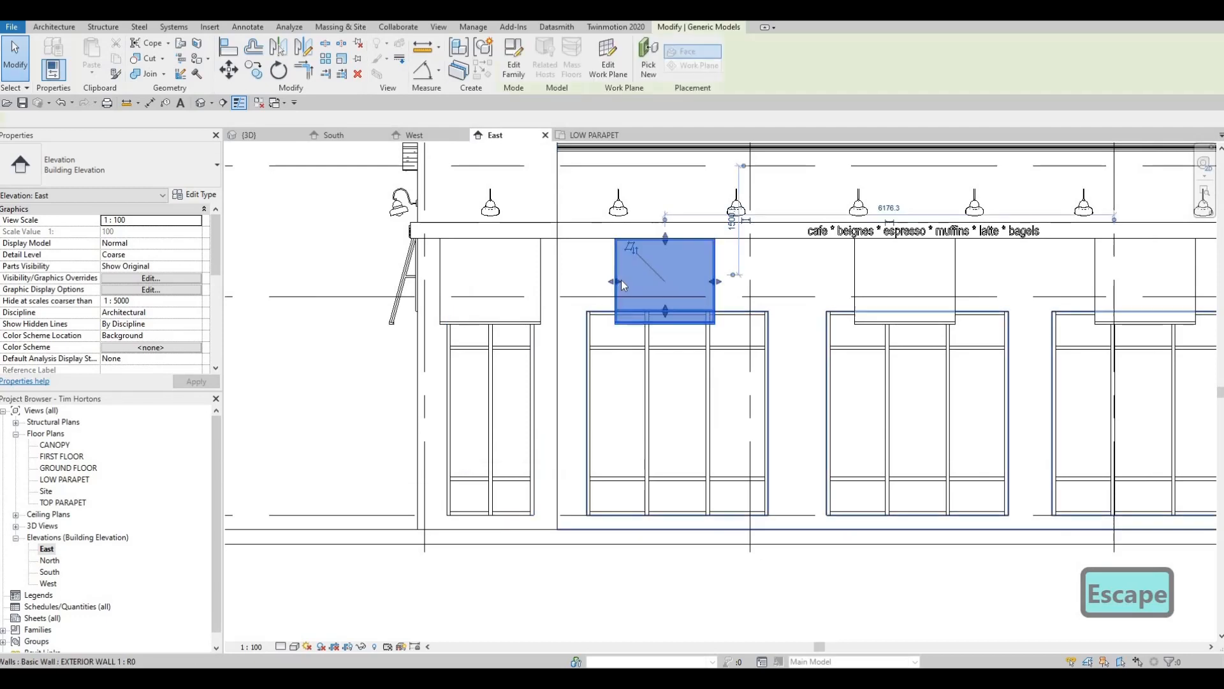
scroll(577, 282, up, 2)
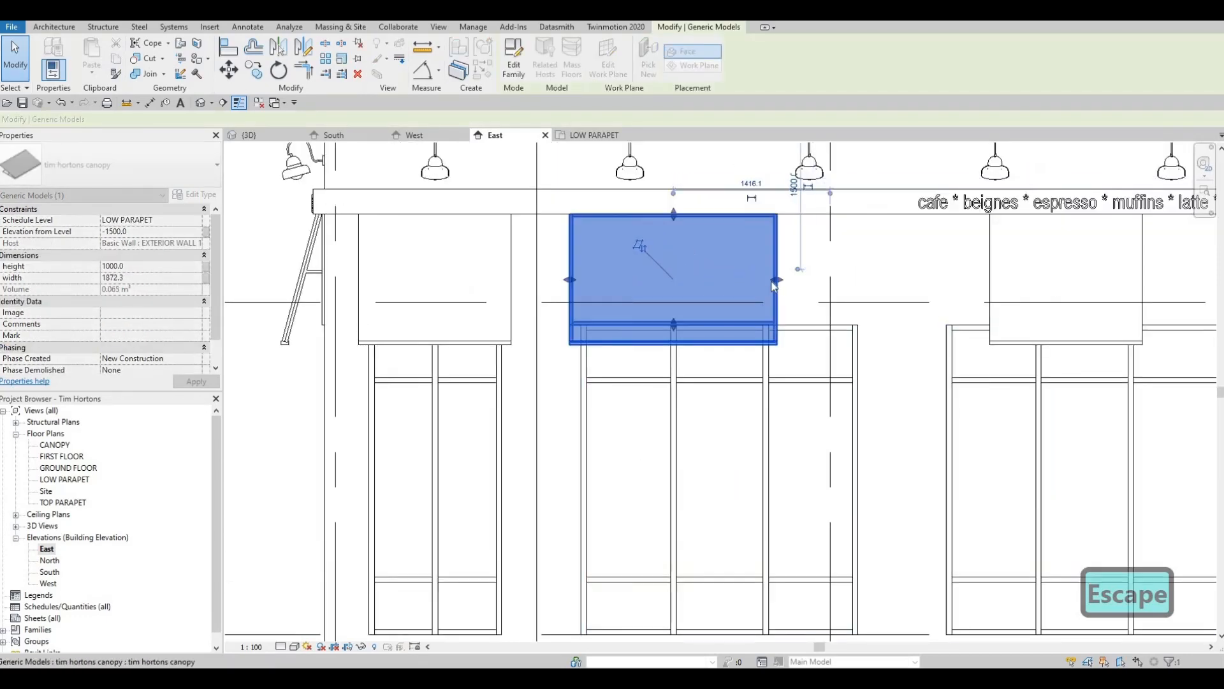
drag(776, 281, 869, 289)
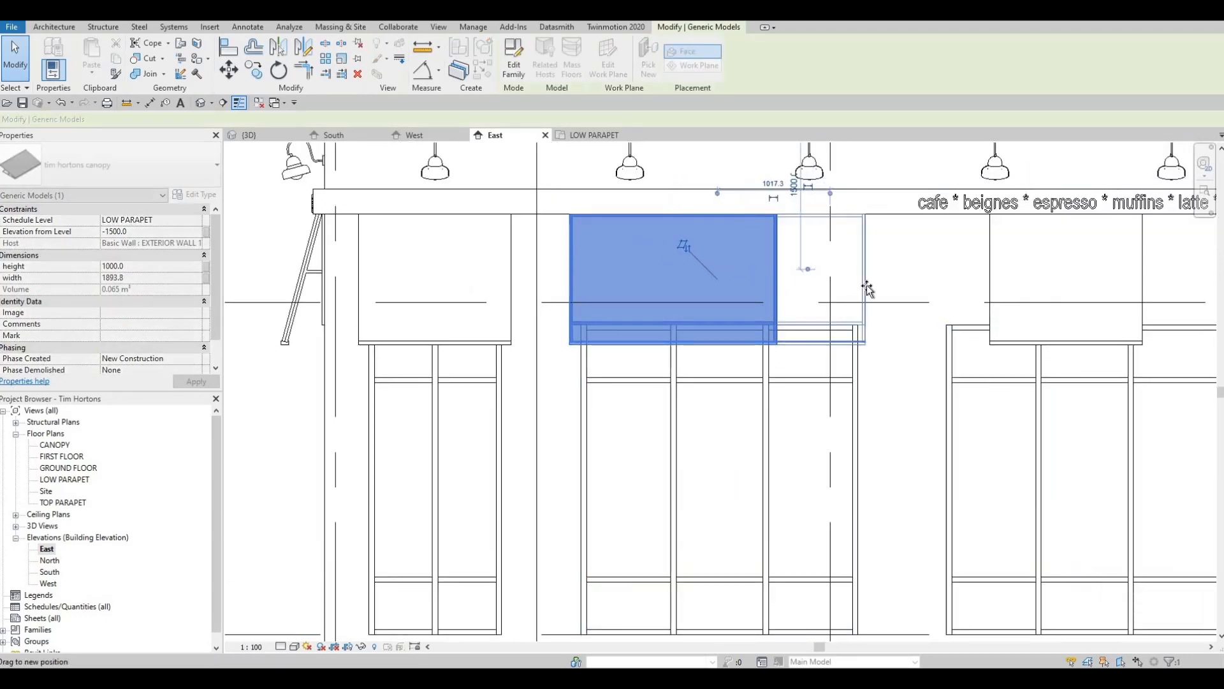
key(Escape)
- Stretch both ends of the canopy above the middle three-panel window slightly beyond its frame
middle_drag(946, 319, 697, 290)
key(Escape)
click(740, 256)
drag(739, 252, 687, 251)
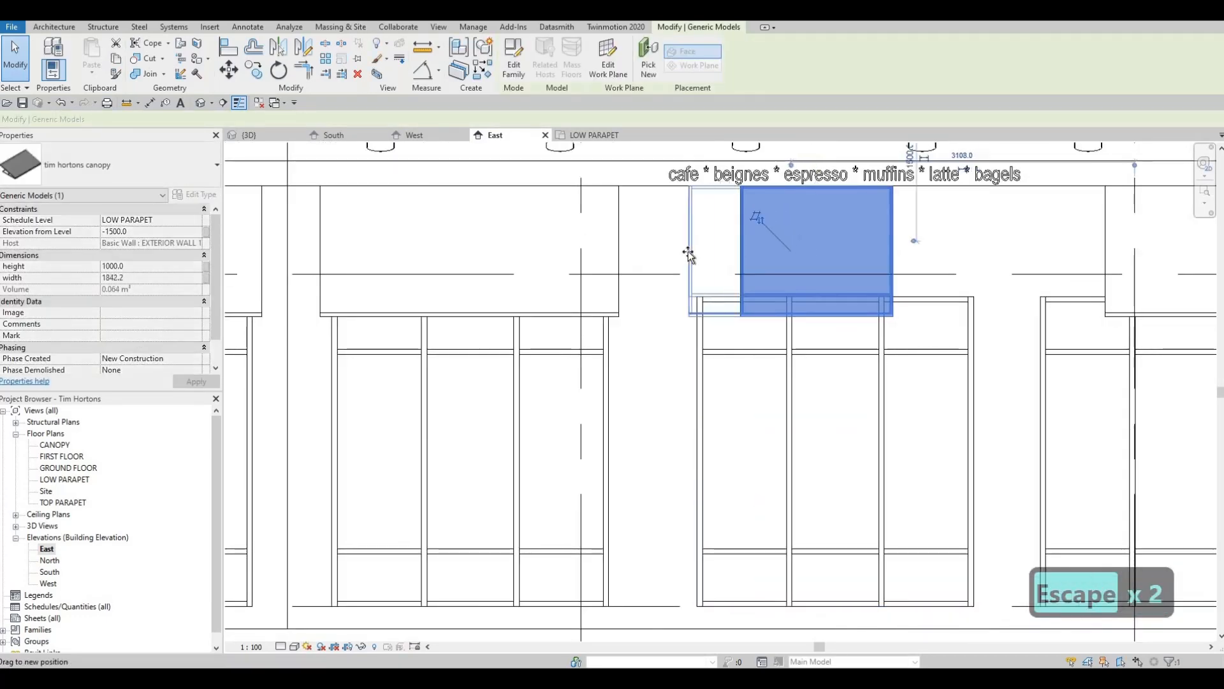
drag(897, 257, 900, 257)
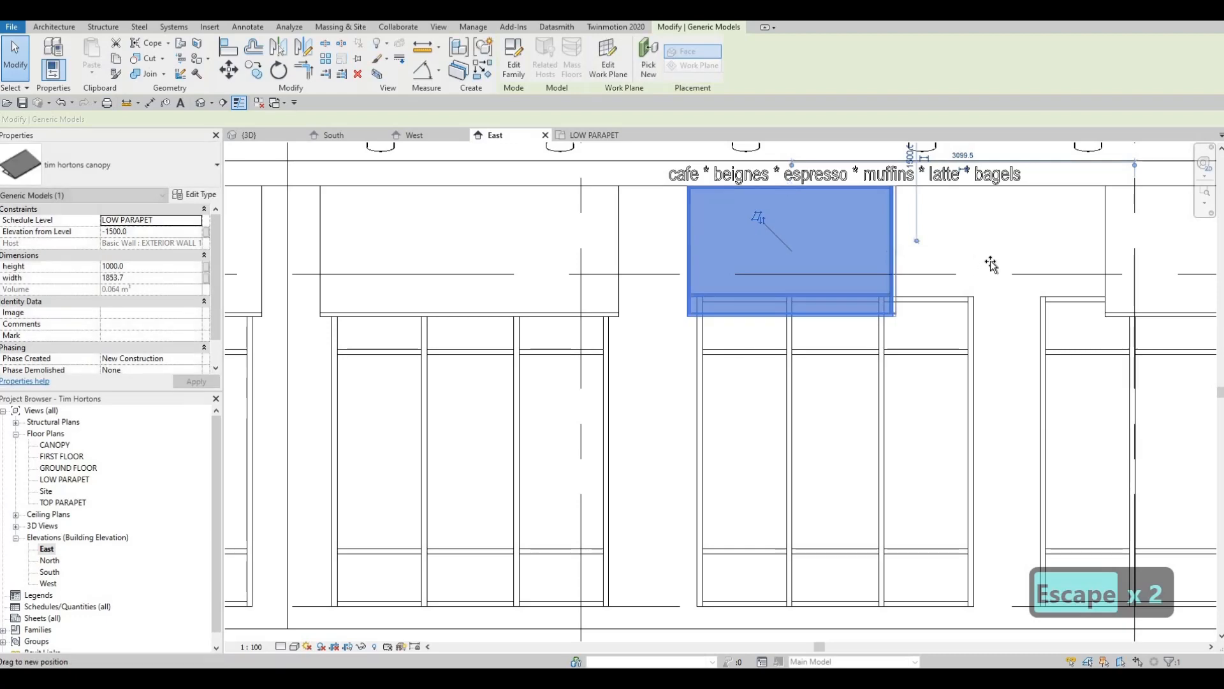
drag(985, 263, 986, 265)
key(Escape)
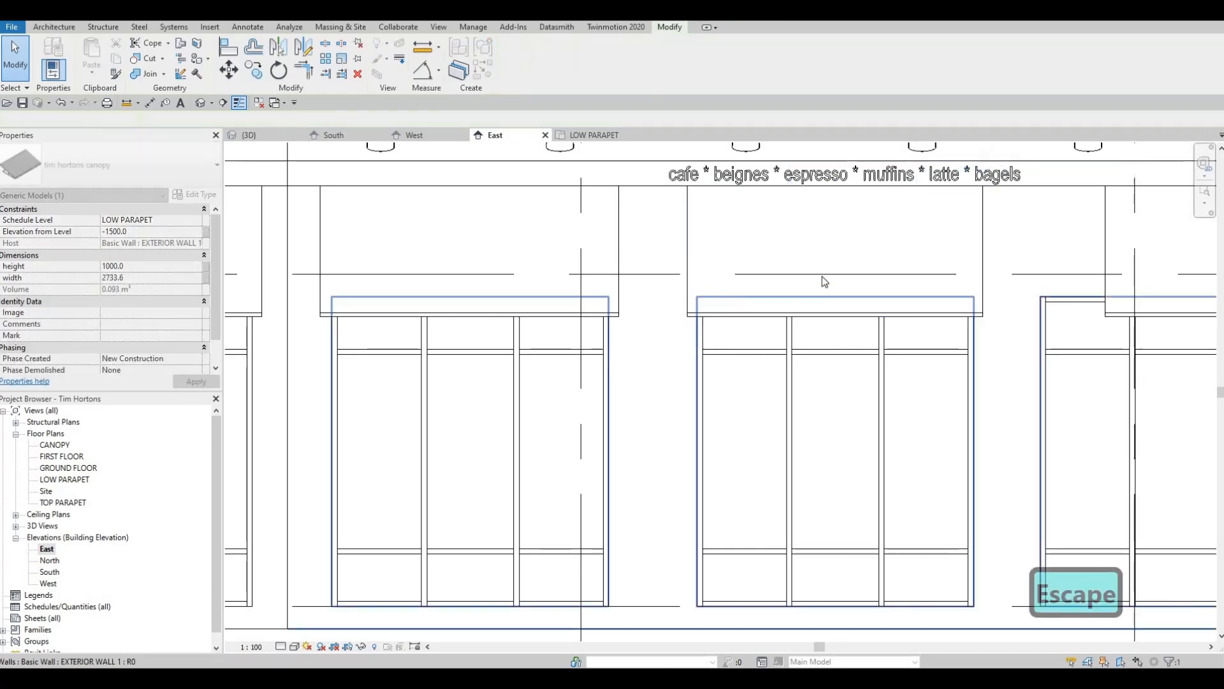
- Stretch both ends of the canopy above the third three-panel window slightly beyond its frame
middle_drag(1073, 260, 859, 259)
key(Escape)
click(849, 256)
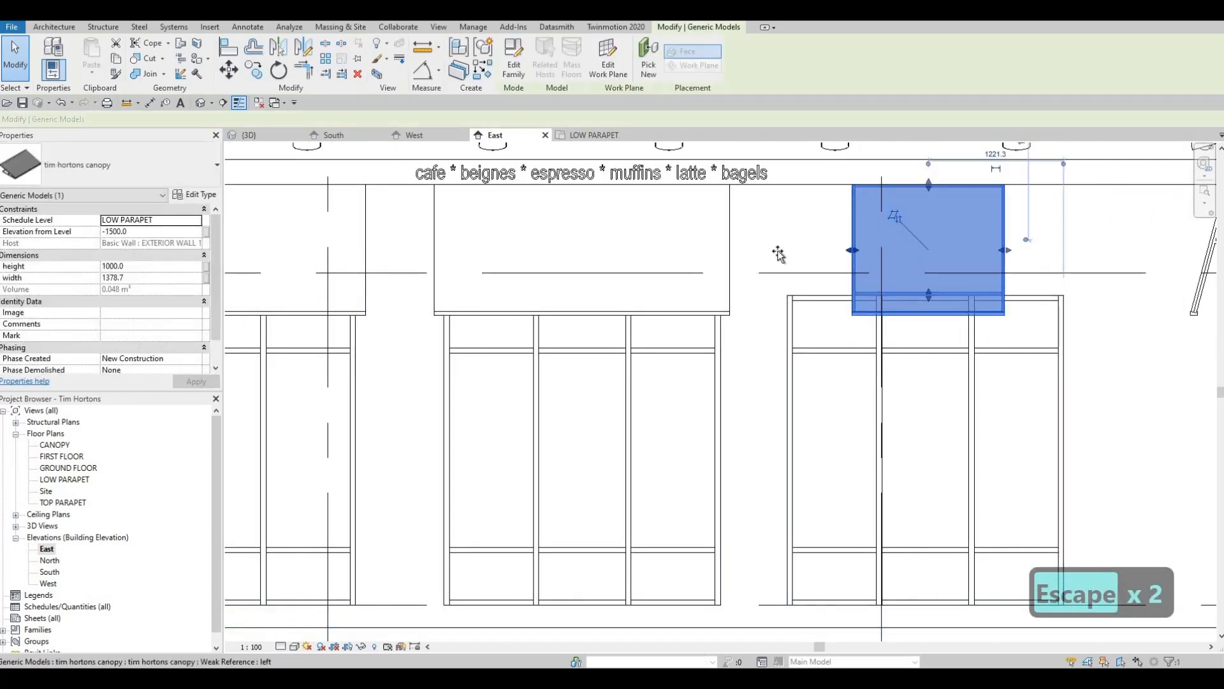
drag(776, 253, 778, 253)
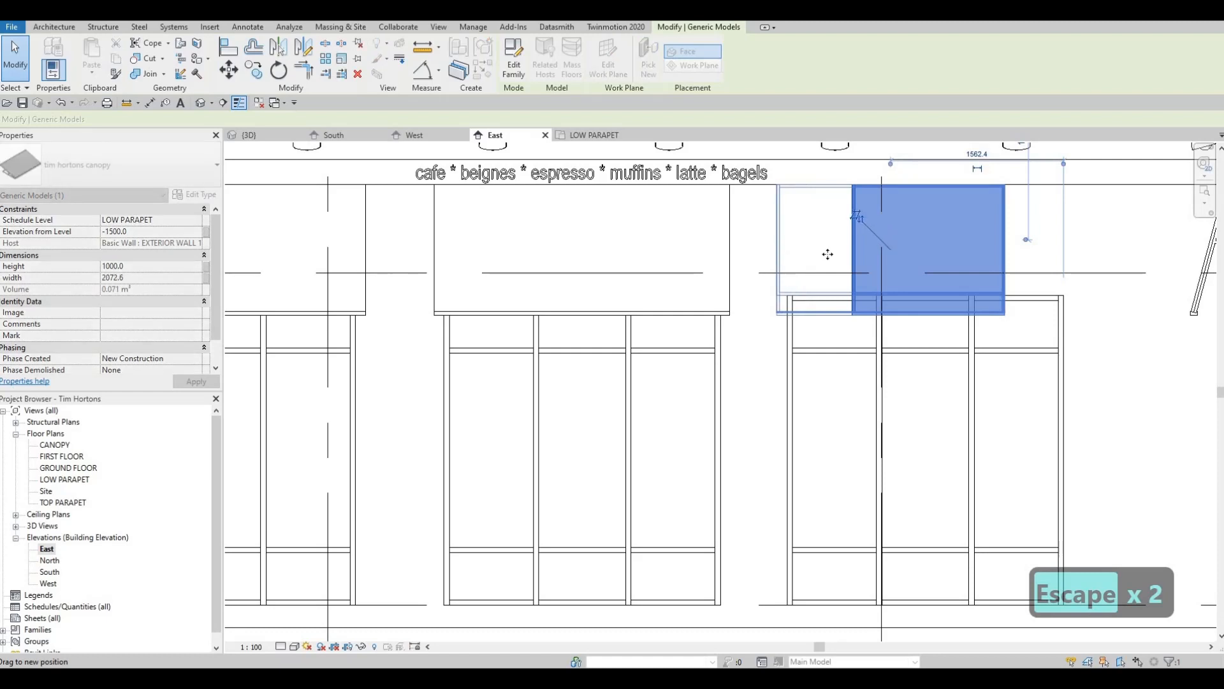
drag(1006, 253, 1074, 257)
middle_drag(1045, 317, 702, 319)
key(Escape)
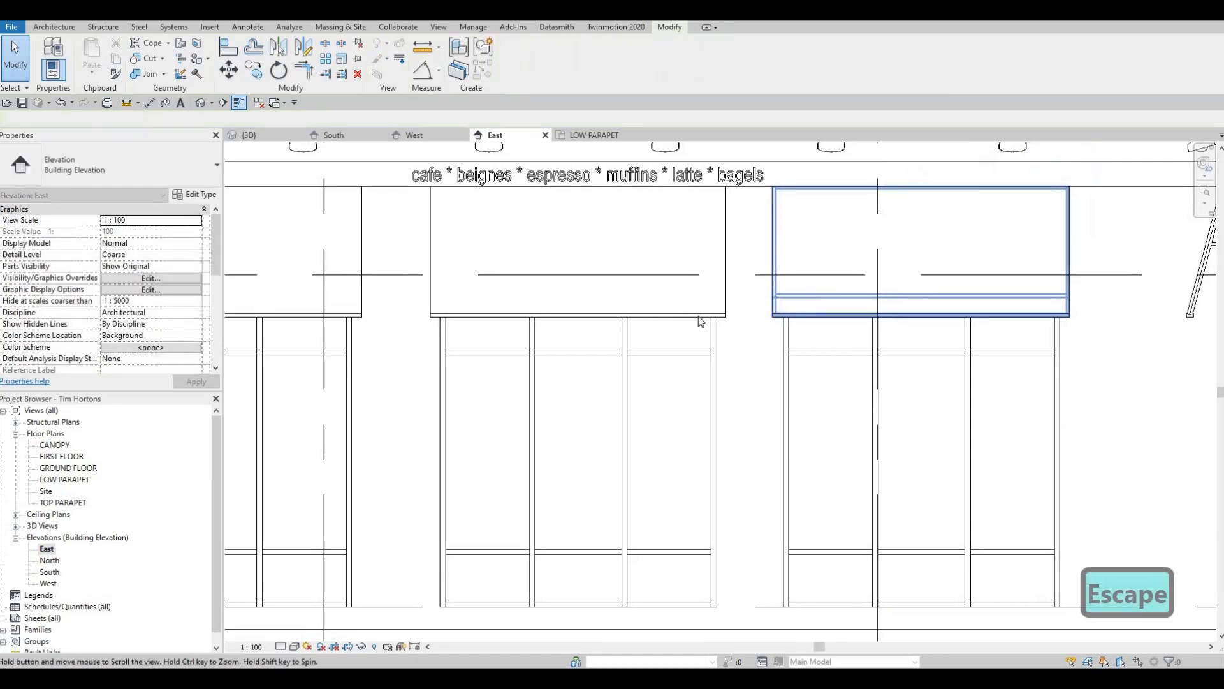
- Stretch both ends of the canopy above the four-panel window under the Tim Hortons sign slightly beyond its frame
middle_drag(1112, 300, 767, 308)
scroll(766, 308, down, 1)
scroll(809, 252, down, 1)
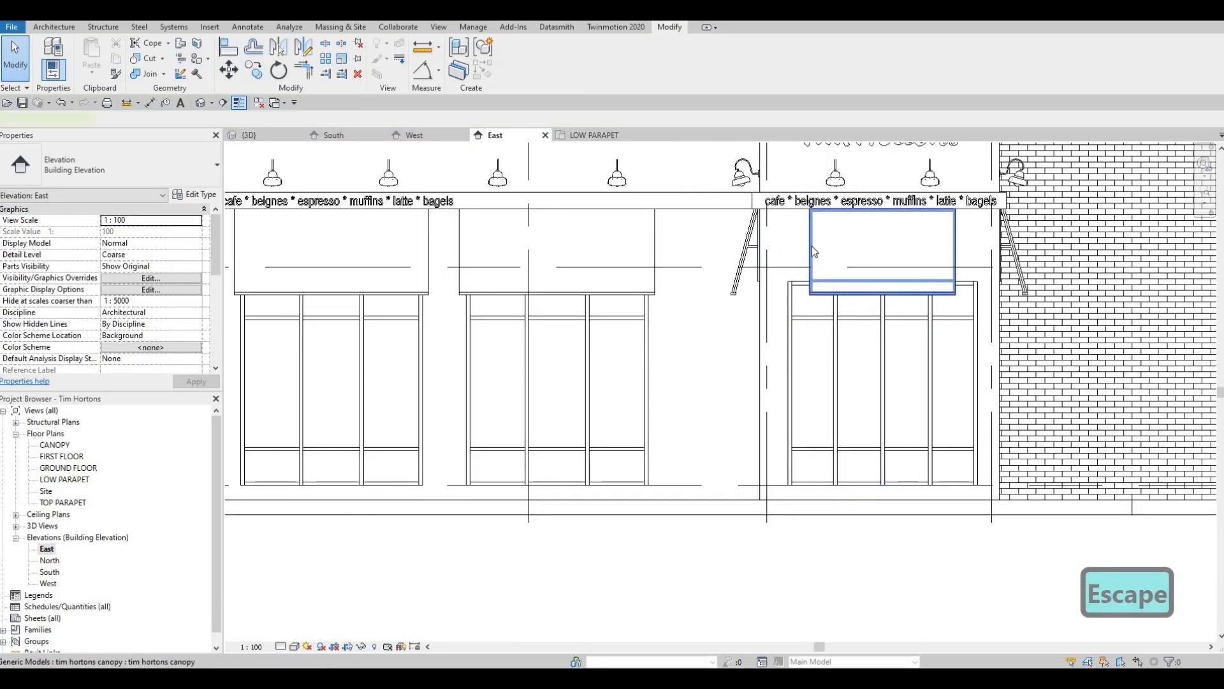
click(808, 262)
scroll(791, 255, up, 2)
drag(815, 245, 772, 246)
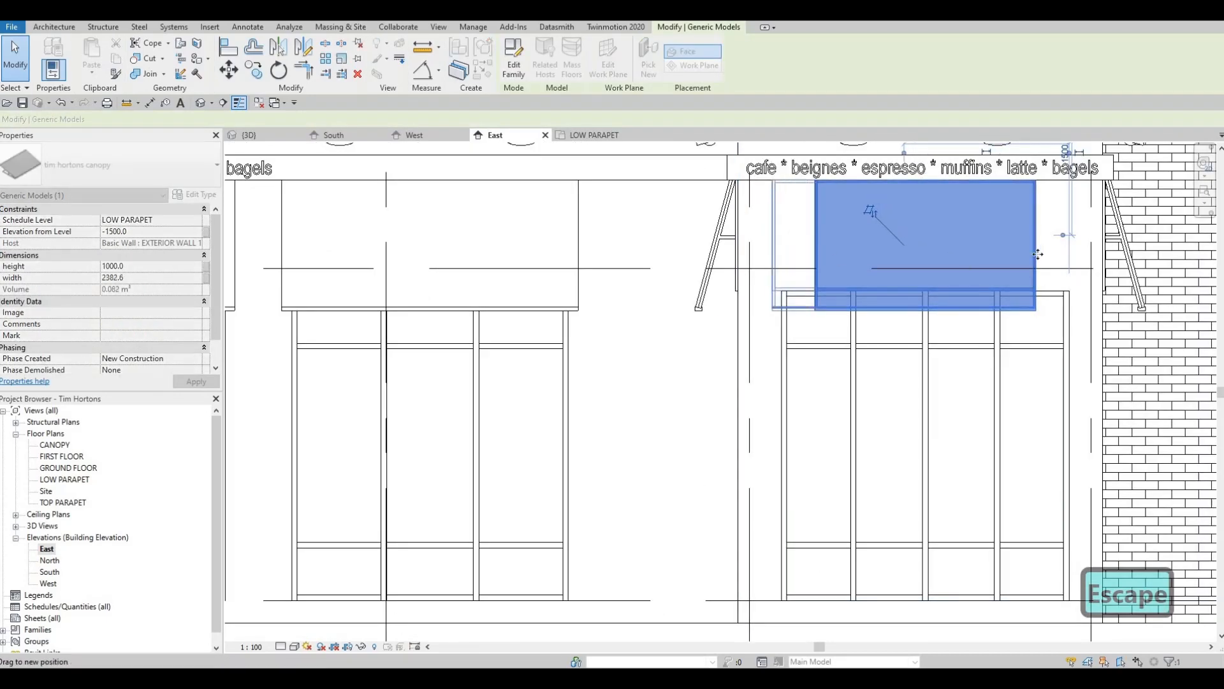
drag(1079, 260, 1080, 255)
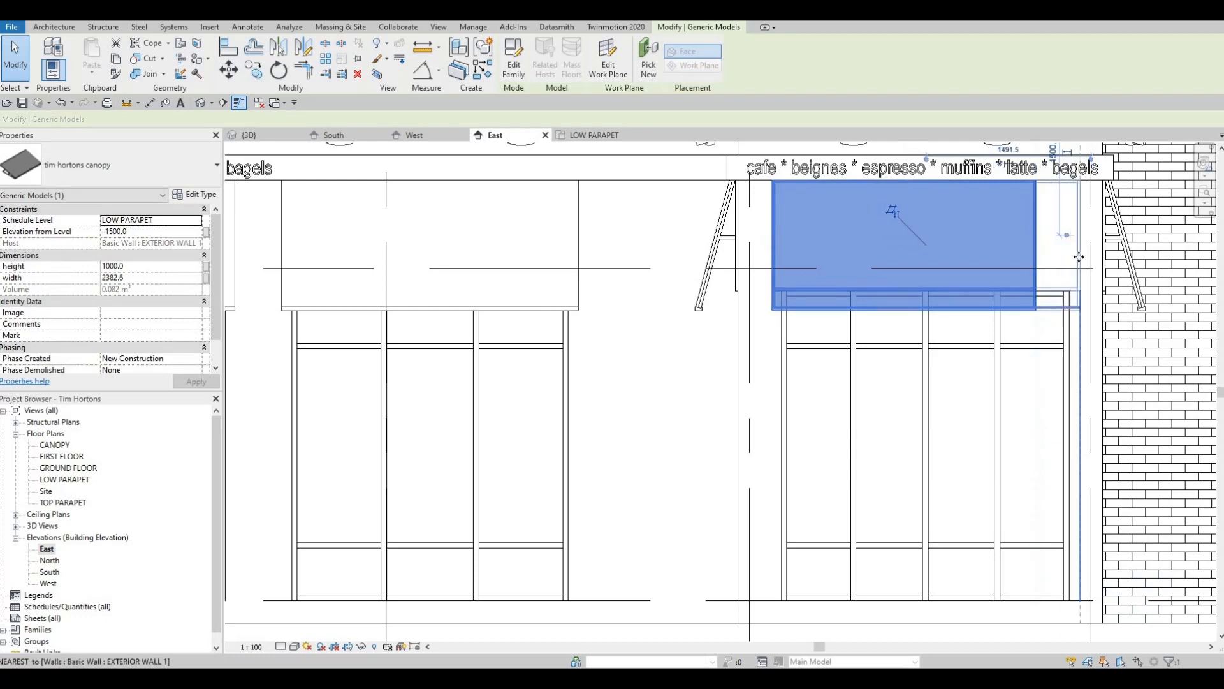
key(Escape)
scroll(921, 336, down, 2)
scroll(921, 337, down, 4)
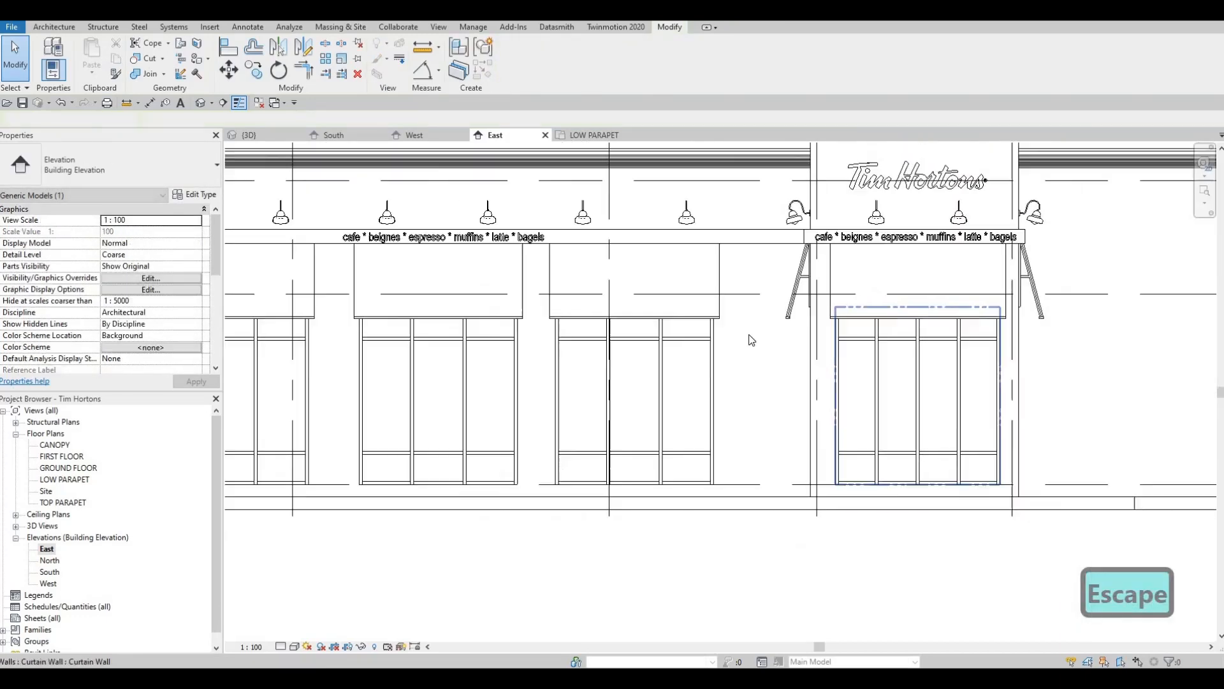
scroll(510, 331, down, 1)
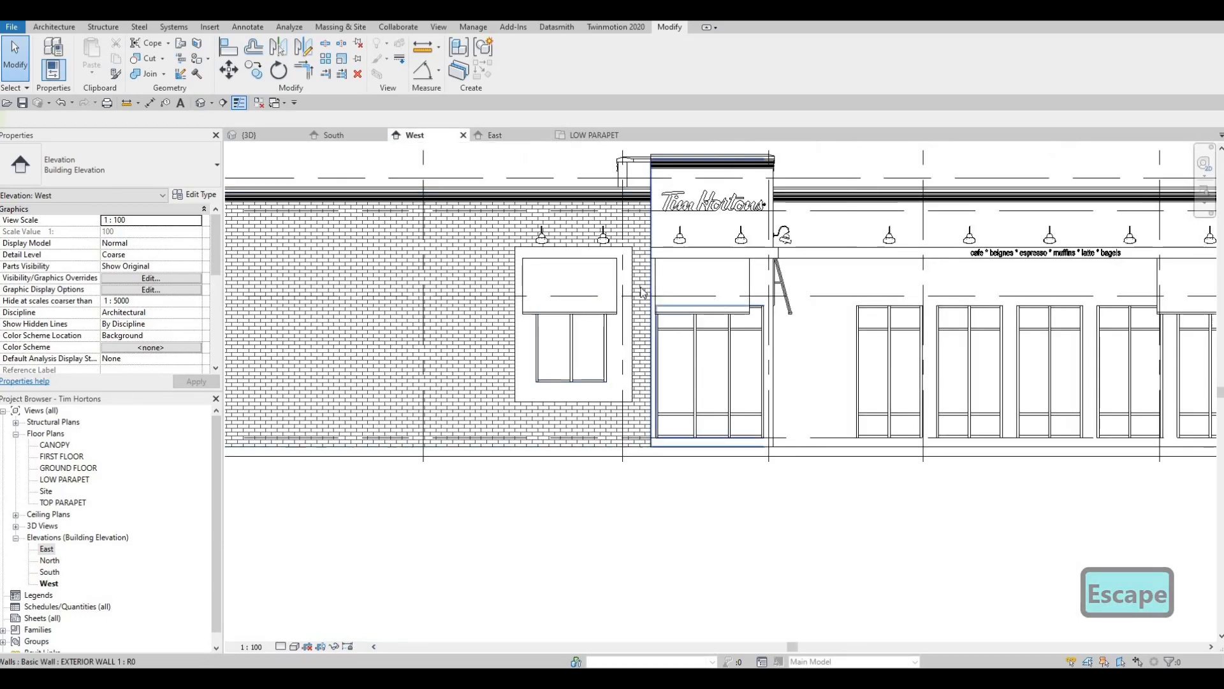
- In the West elevation, narrow the canopy above the two-panel window in the brick wall to about 1949 mm
middle_drag(735, 271, 730, 262)
scroll(698, 268, up, 2)
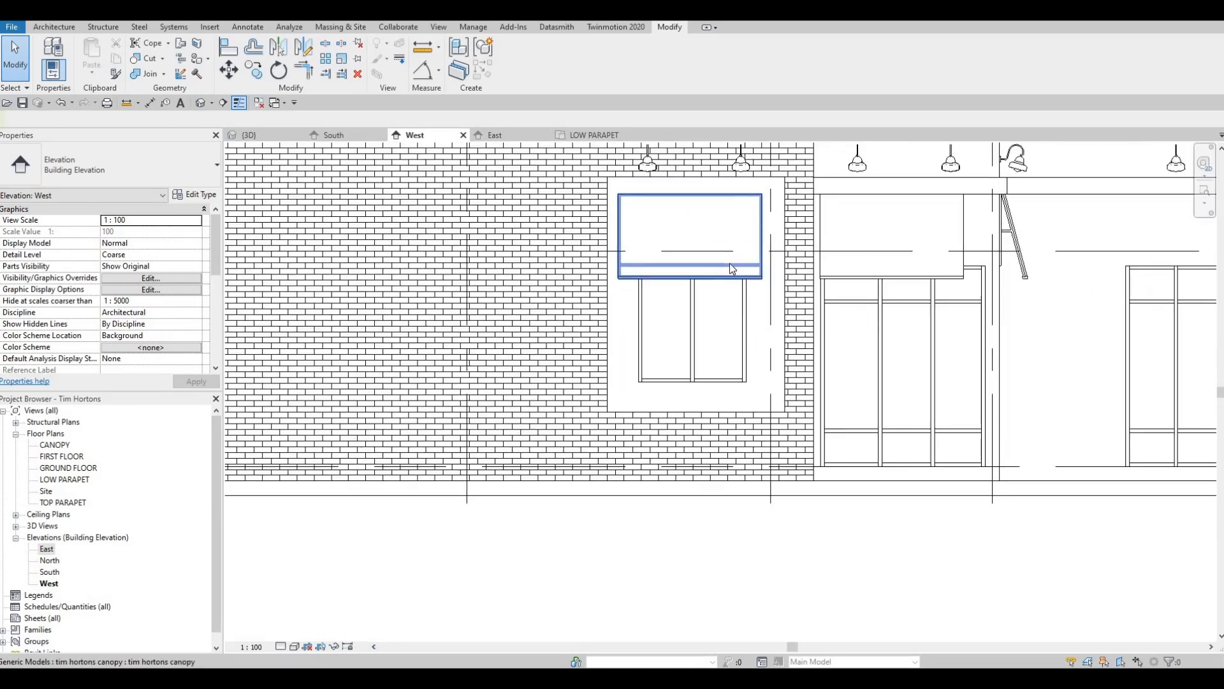
scroll(730, 263, up, 2)
key(Escape)
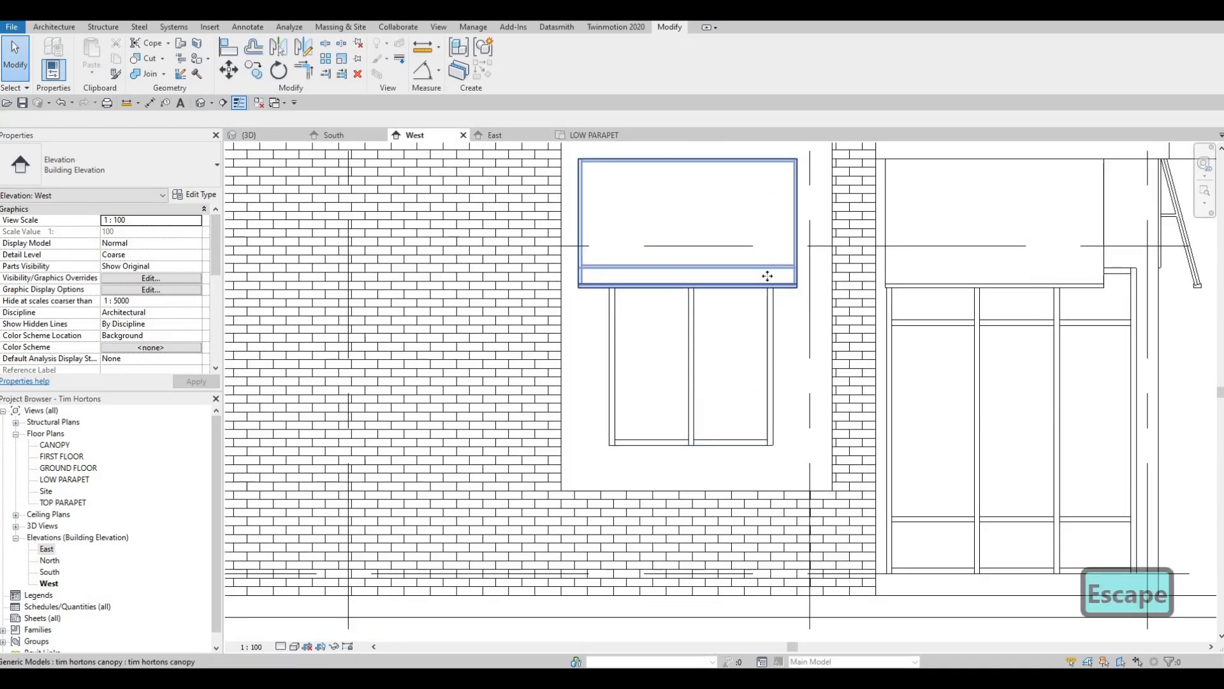
click(768, 275)
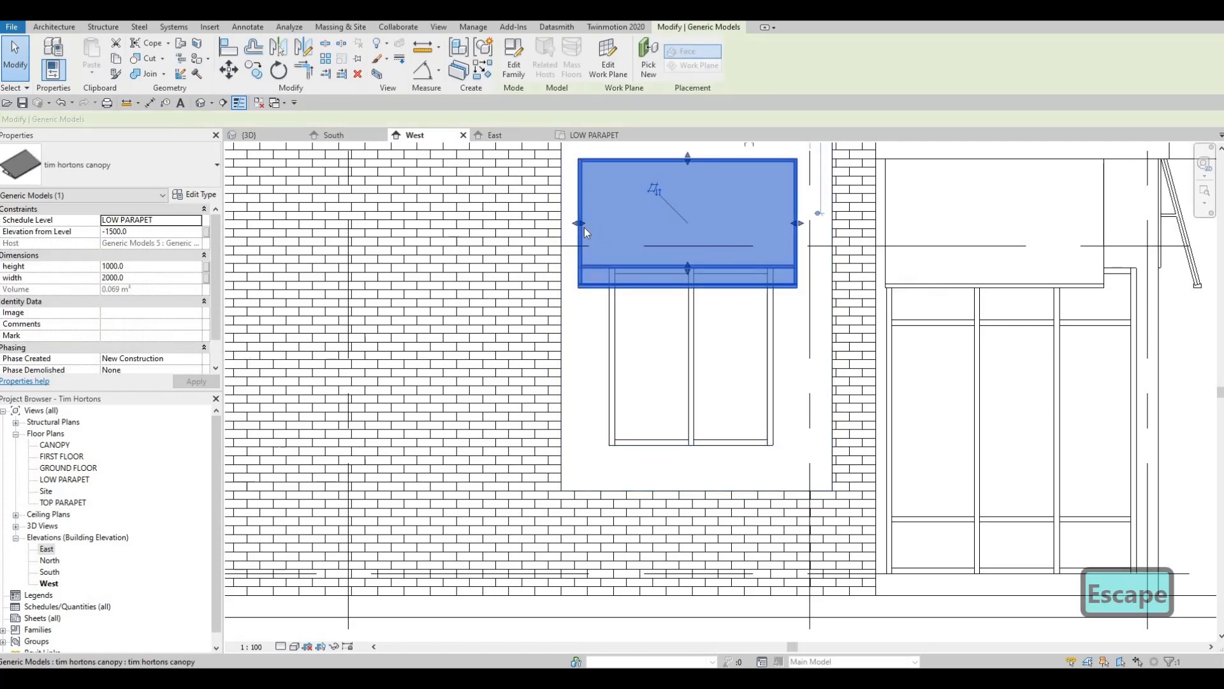
drag(581, 225, 587, 230)
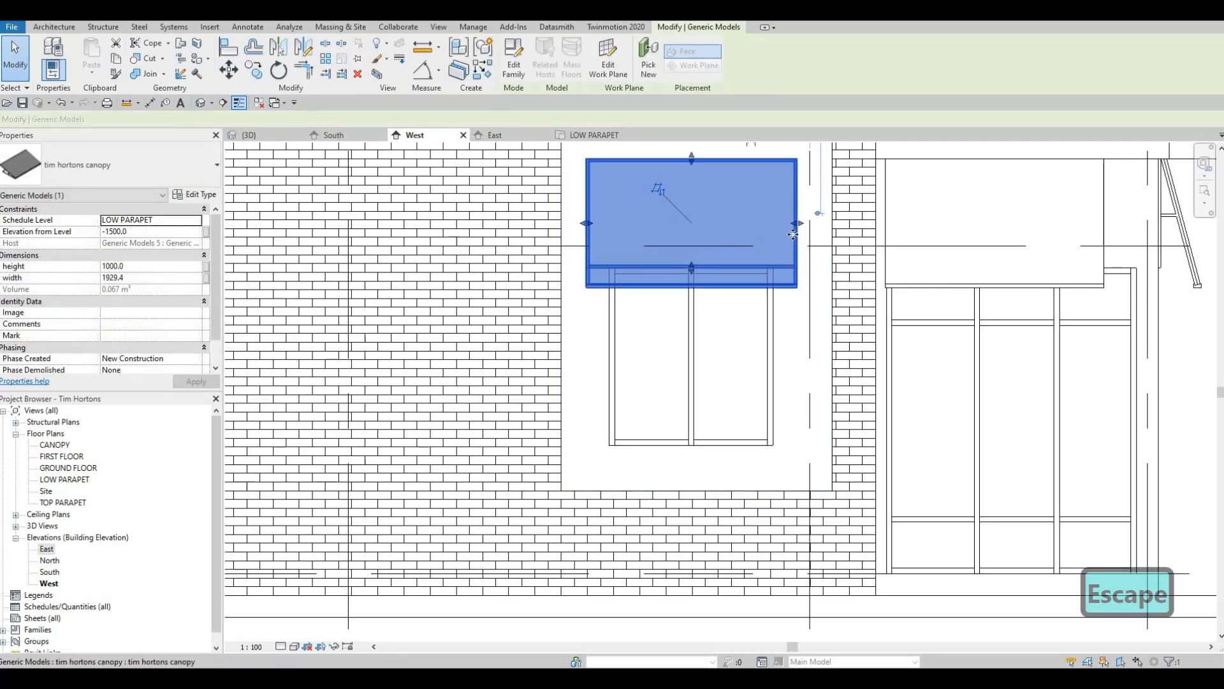
drag(802, 231, 805, 230)
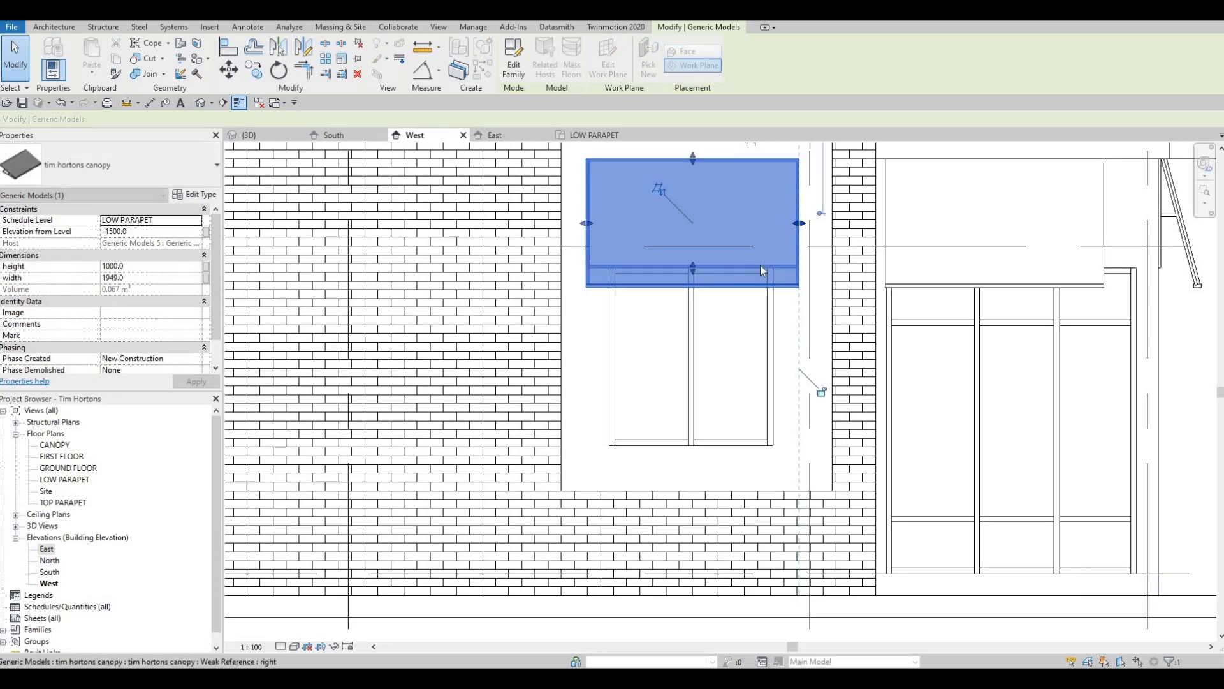
key(Escape)
- Widen the canopy above the three-panel window under the Tim Hortons sign, from the brick wall edge to about grid E
middle_drag(808, 282, 612, 258)
scroll(612, 258, down, 5)
middle_drag(698, 232, 601, 246)
scroll(623, 243, up, 3)
click(602, 246)
scroll(601, 246, up, 2)
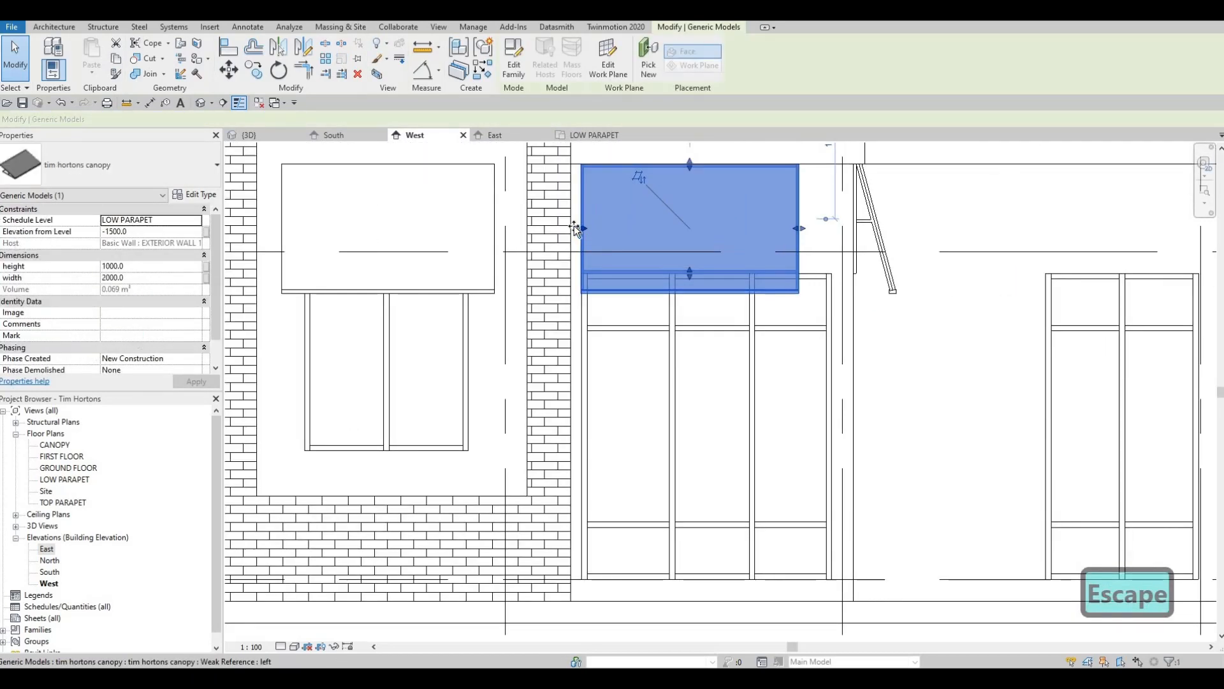
drag(581, 224, 820, 235)
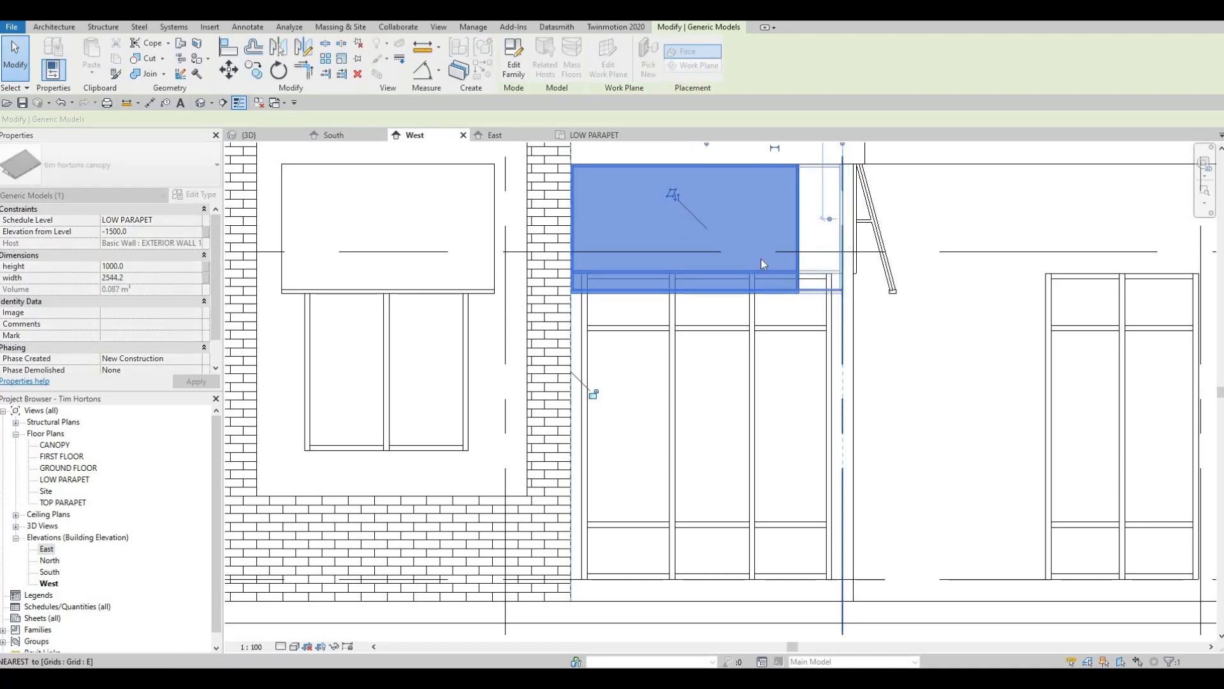
key(Escape)
- Copy the canopy above the fifth narrow two-panel window onto the wider two-panel window at the far right of the facade
scroll(760, 261, down, 2)
middle_drag(772, 279, 569, 279)
scroll(569, 278, down, 1)
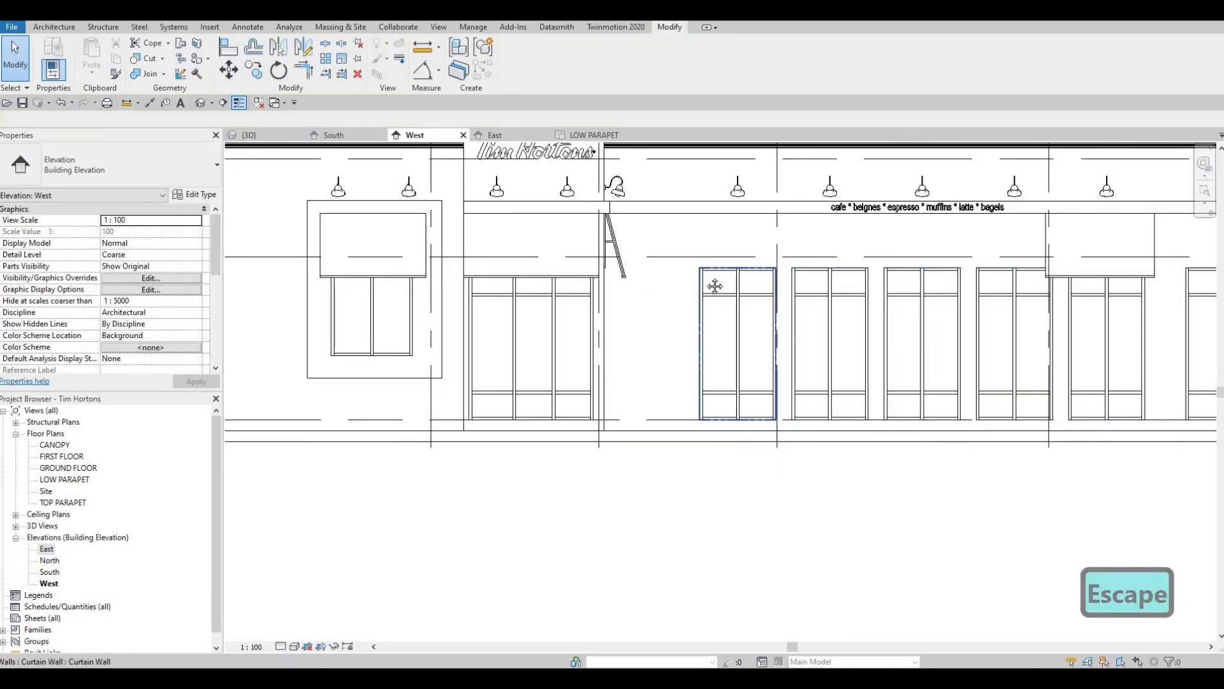
middle_drag(716, 287, 519, 289)
scroll(793, 266, down, 1)
middle_drag(920, 262, 783, 262)
click(751, 278)
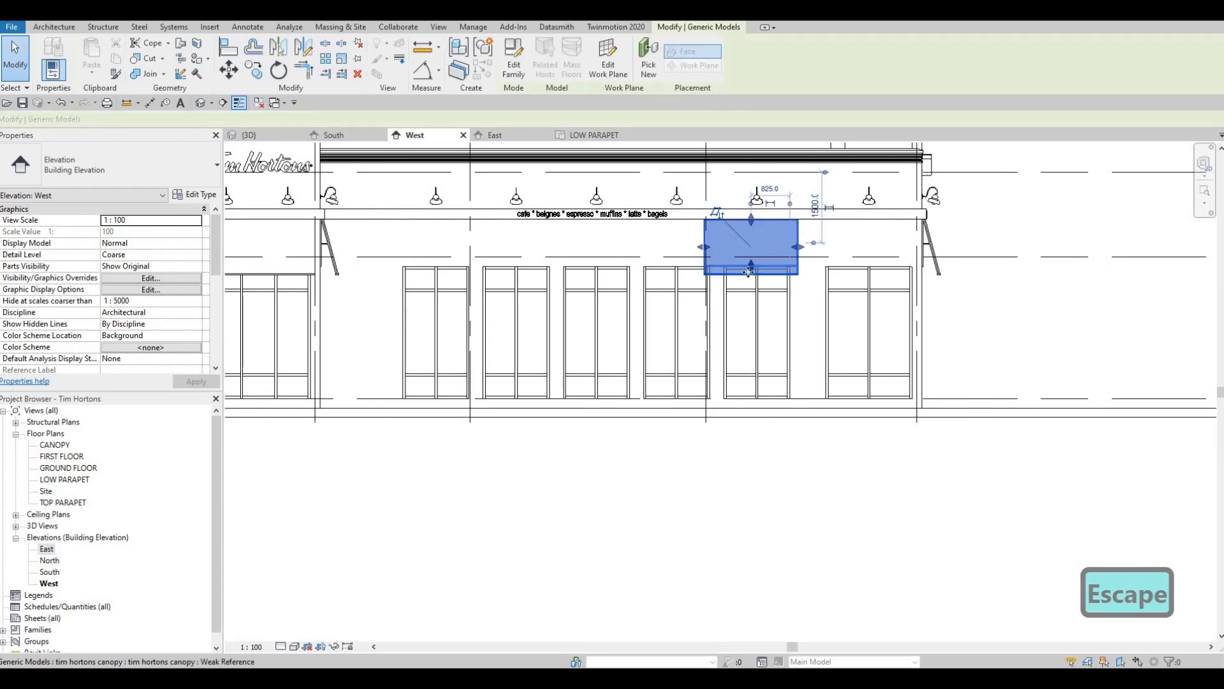
scroll(750, 274, up, 2)
key(c)
key(o)
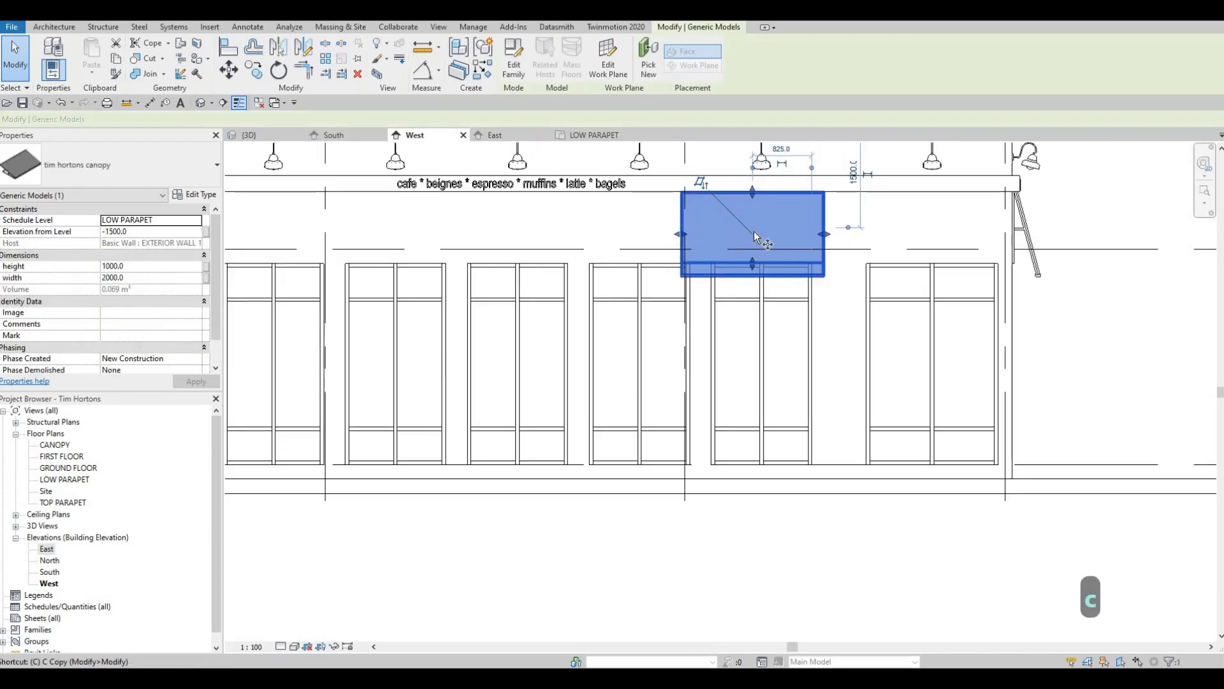
click(753, 235)
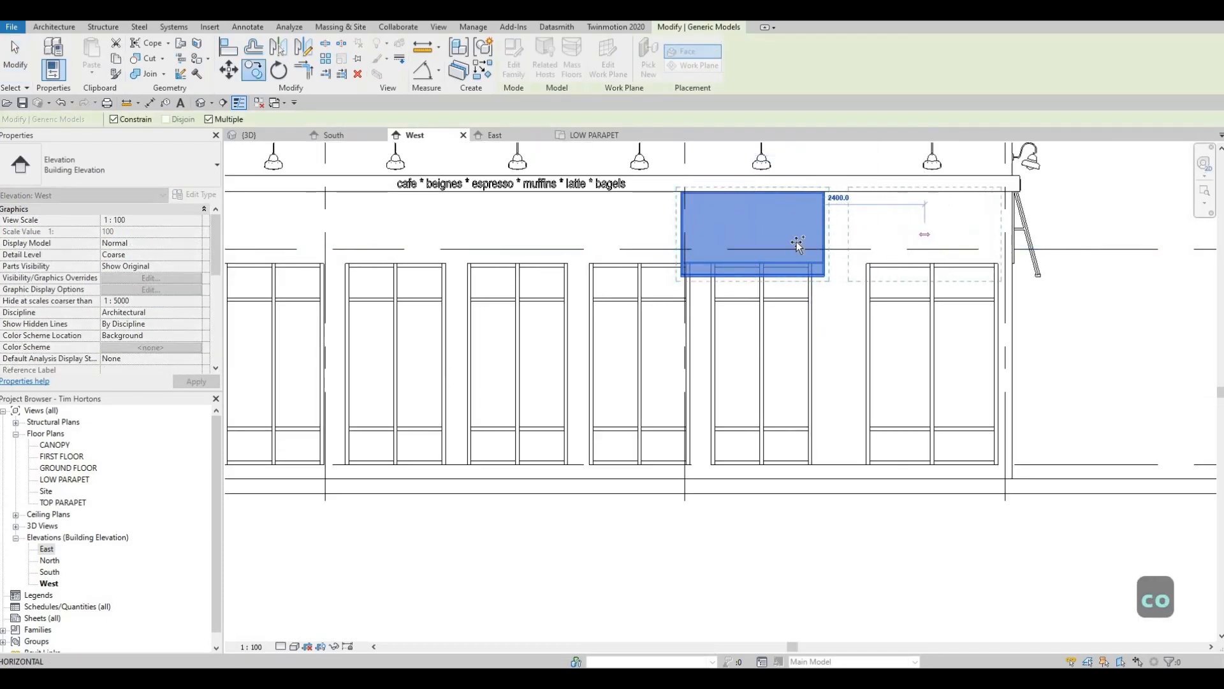
click(933, 214)
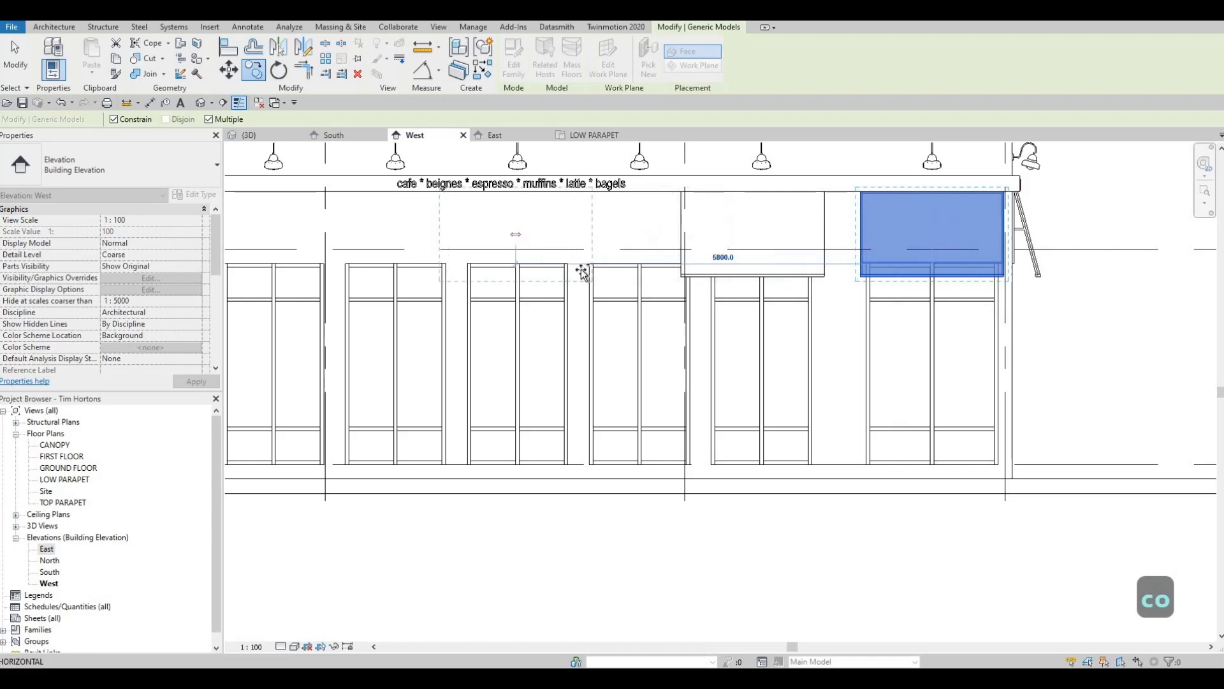
- Place another copy of the canopy above the first narrow two-panel window beside the sign tower and finish copying
middle_drag(584, 273, 862, 289)
click(566, 270)
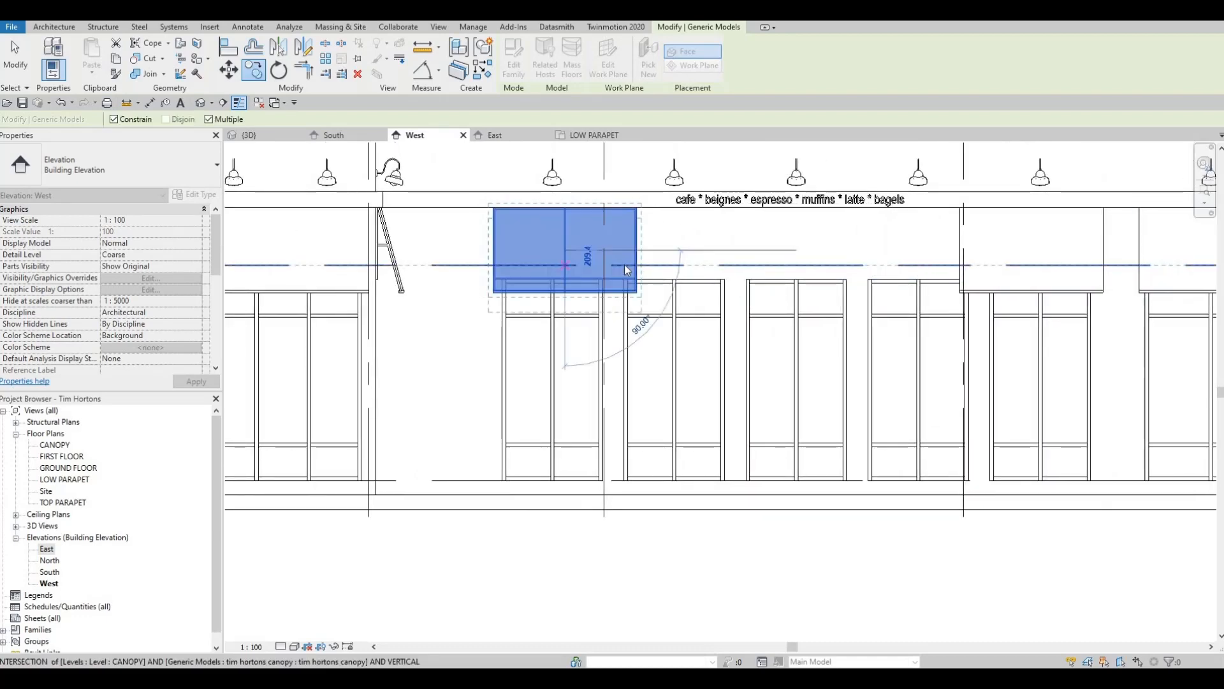
key(Escape)
key(Escape)
key(Escape)
- Narrow the canopy above the first narrow two-panel window from both ends to about 1609 mm, slightly wider than its frame
scroll(497, 248, up, 2)
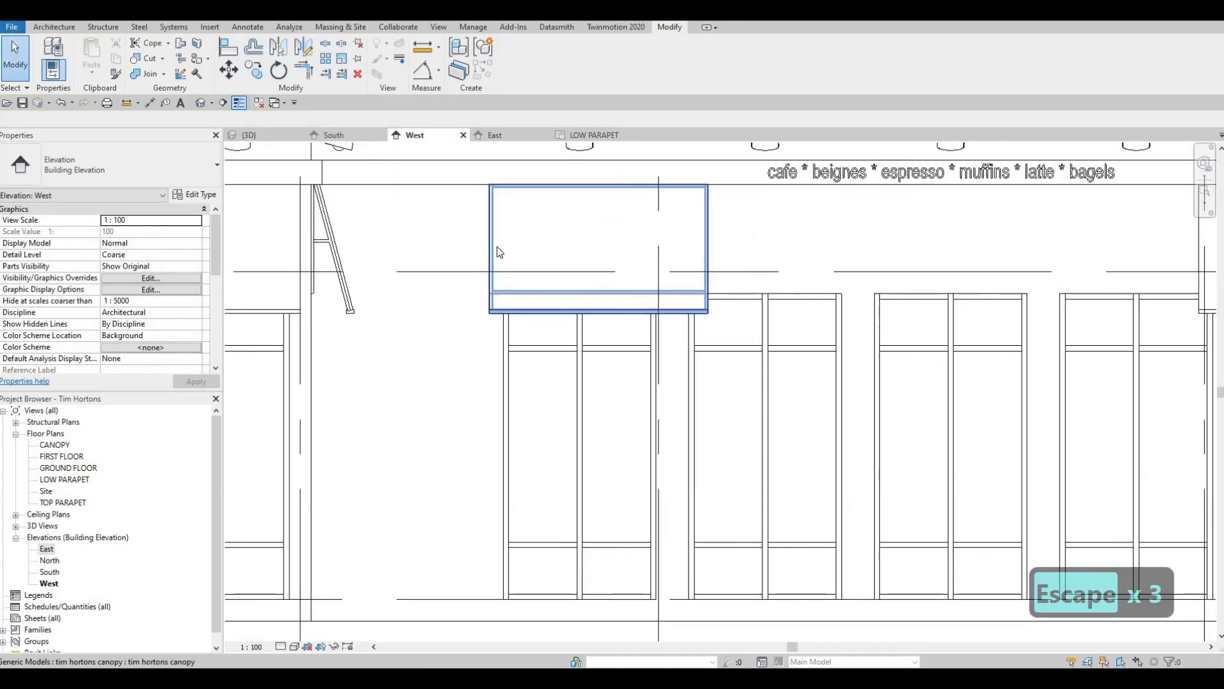
click(499, 252)
drag(706, 255, 667, 251)
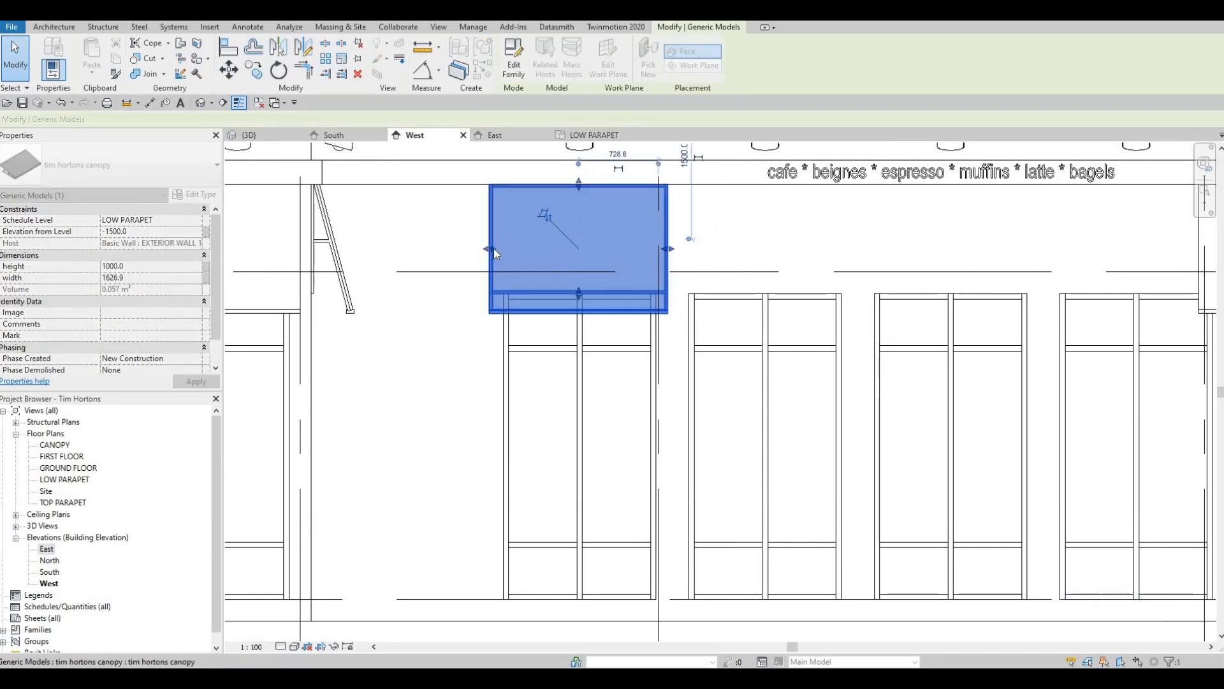
drag(491, 248, 497, 248)
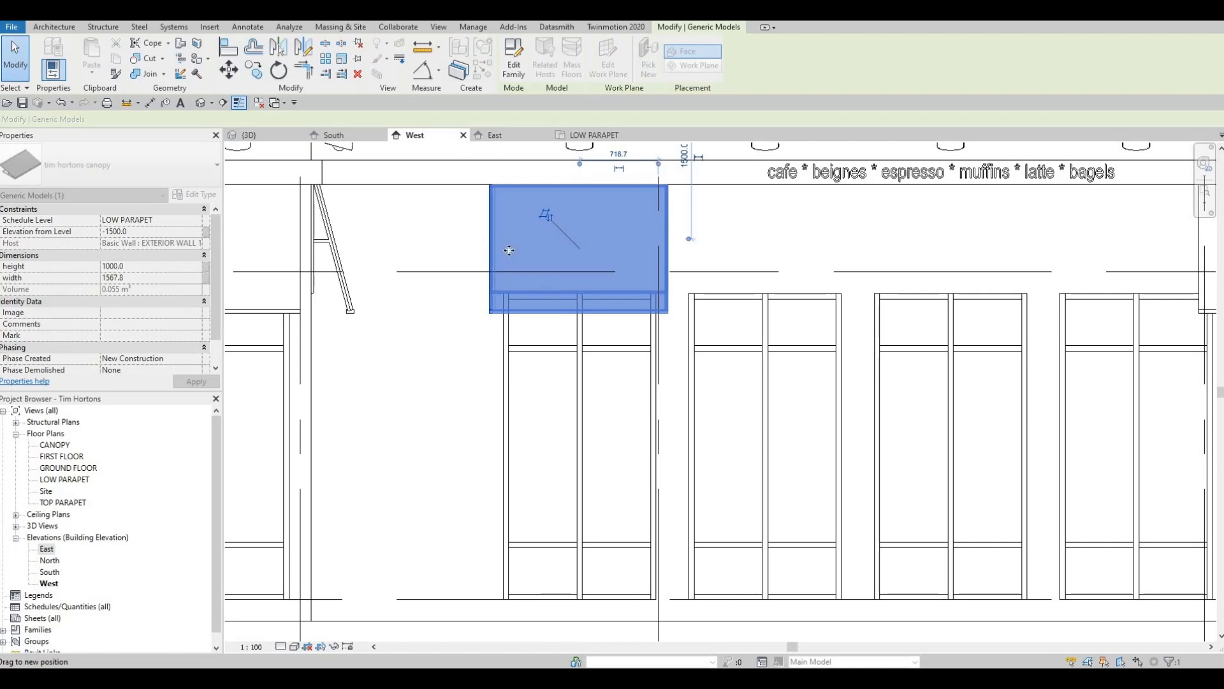
key(Escape)
- Delete the original 2000 mm wide canopy above the fifth narrow two-panel window
scroll(617, 279, down, 4)
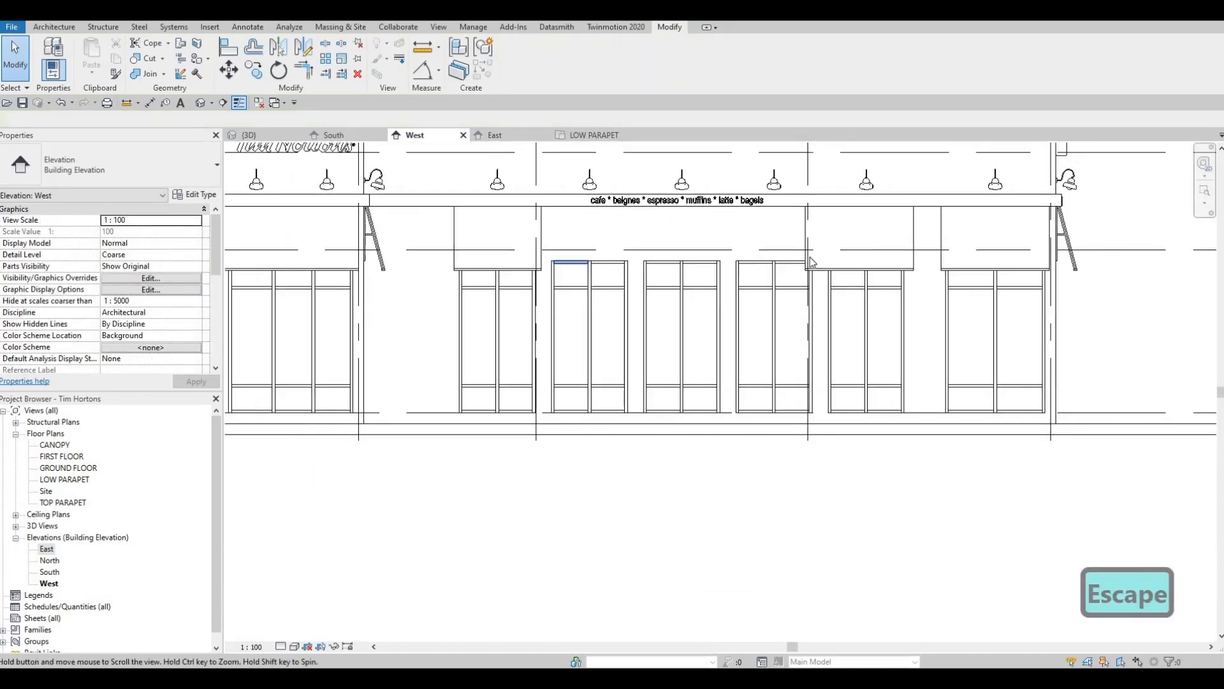
scroll(811, 261, down, 1)
key(Escape)
click(810, 259)
key(Delete)
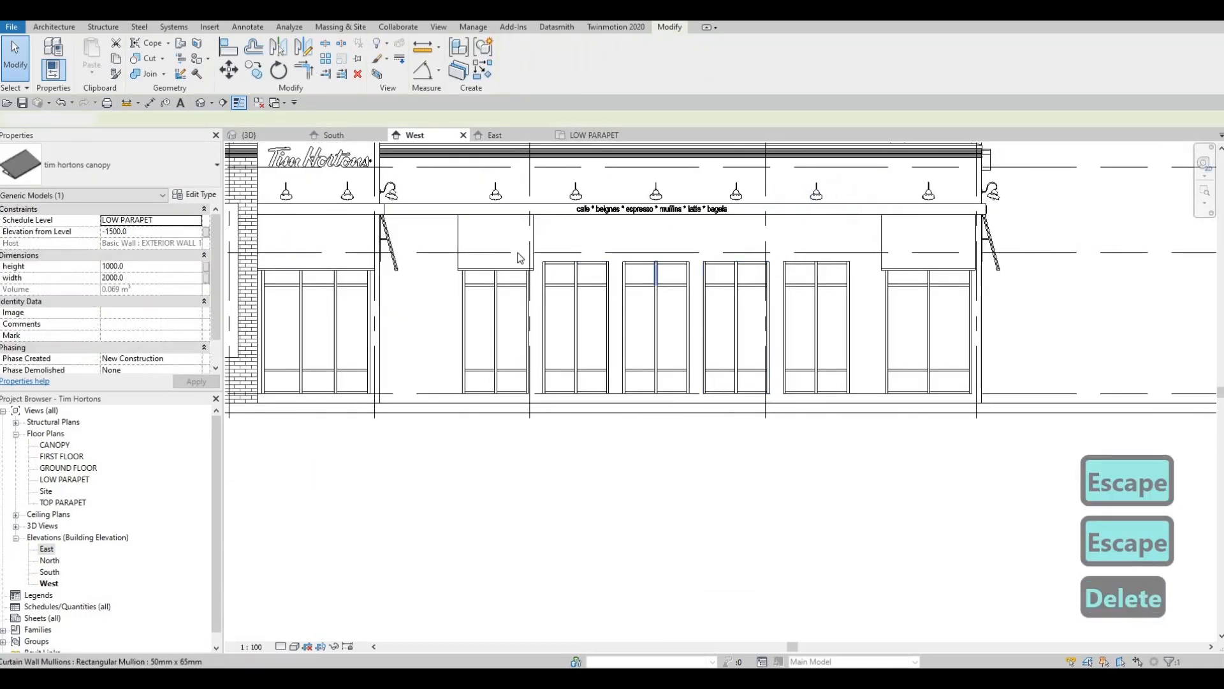
- Copy the narrowed canopy from the first narrow two-panel window to the second, aligning it by the windows' centre mullions
click(480, 311)
scroll(481, 311, up, 2)
key(c)
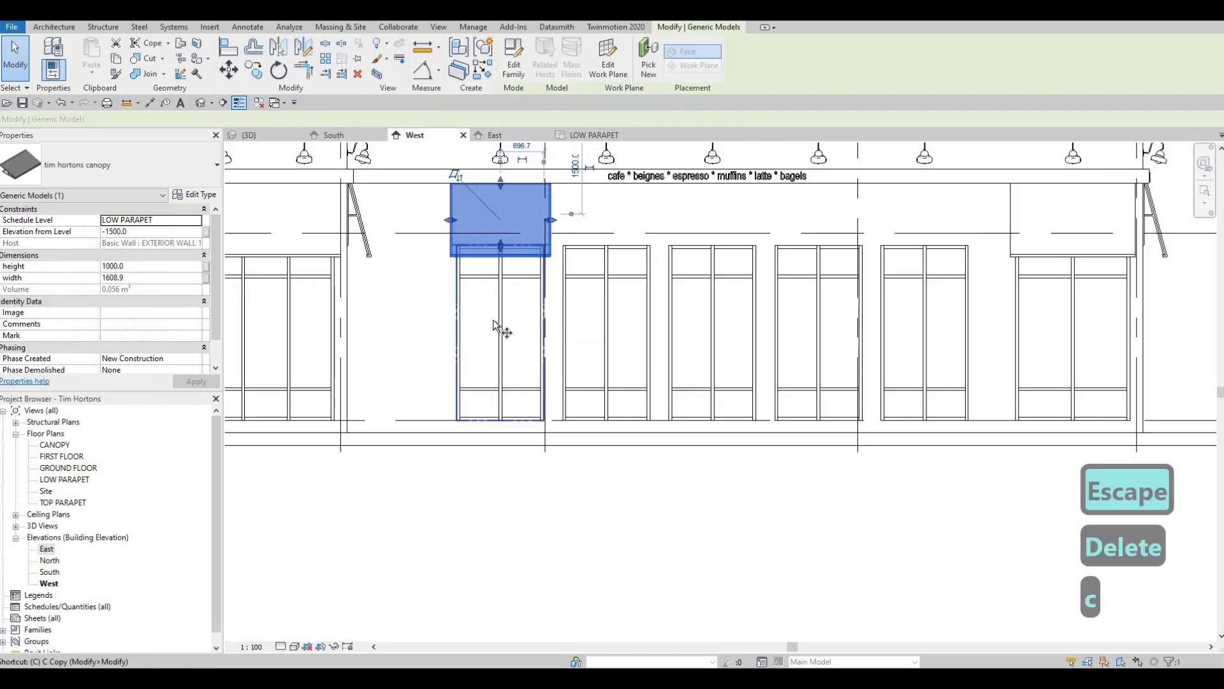
scroll(500, 319, up, 1)
click(500, 319)
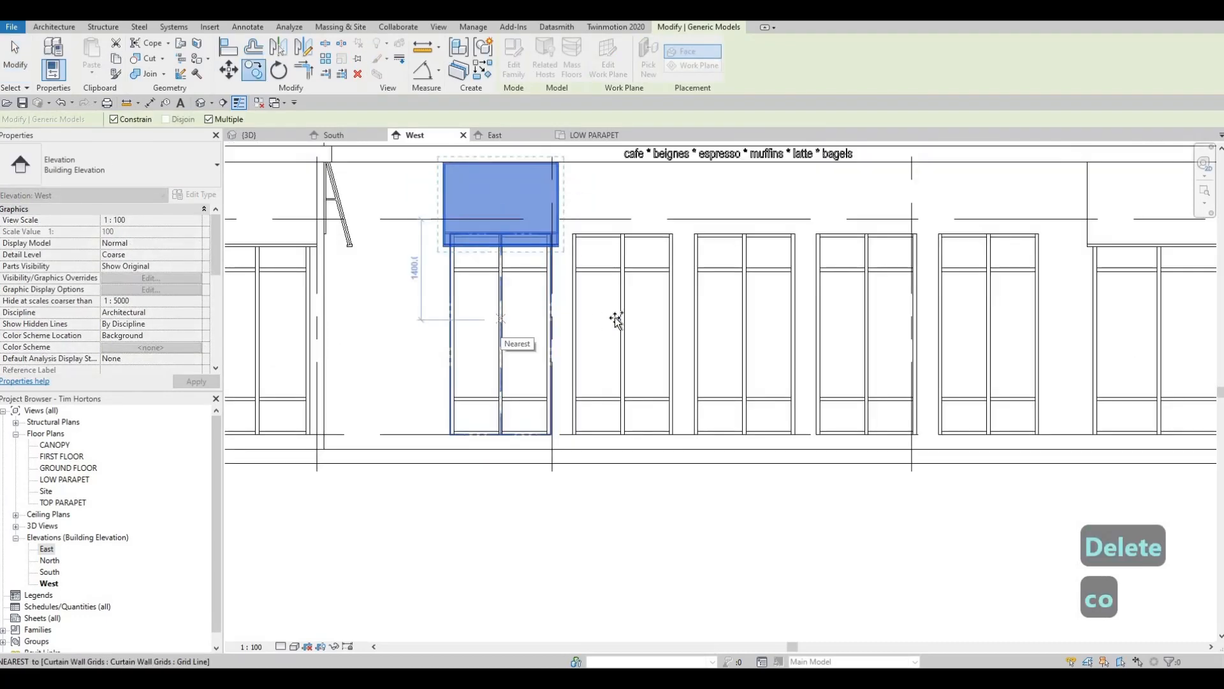
scroll(626, 317, up, 2)
click(625, 317)
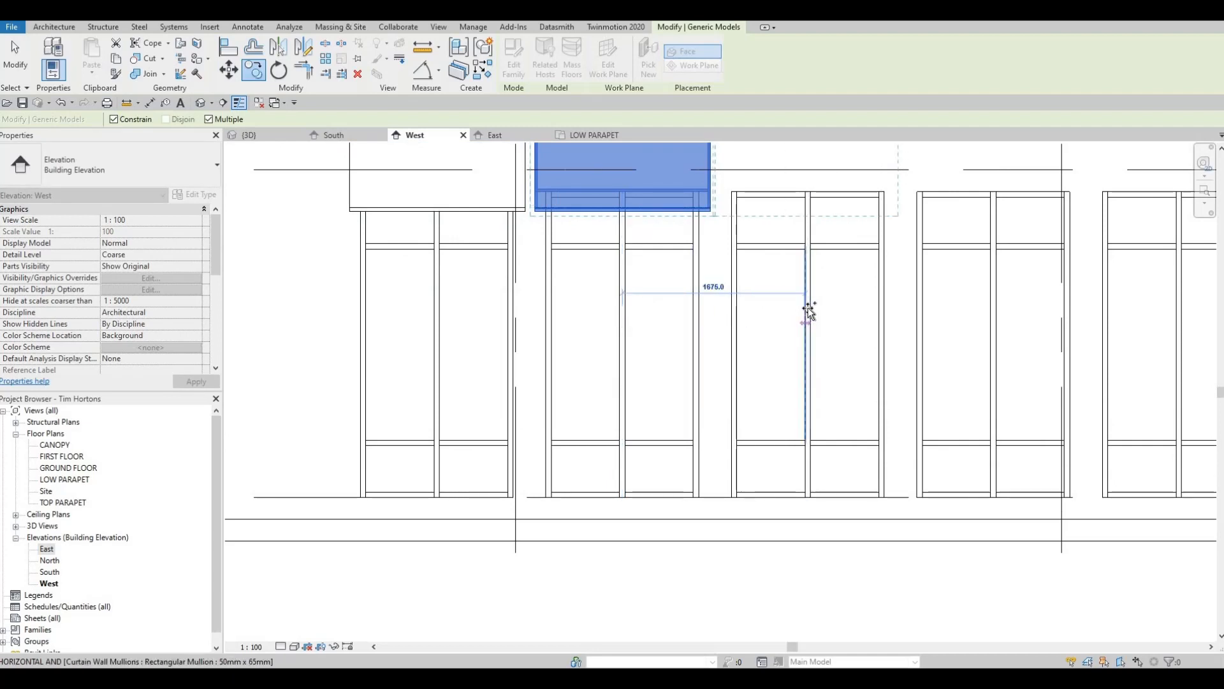
- Place further copies of the canopy above the third, fourth and fifth narrow two-panel windows, aligned to their centre mullions
click(806, 311)
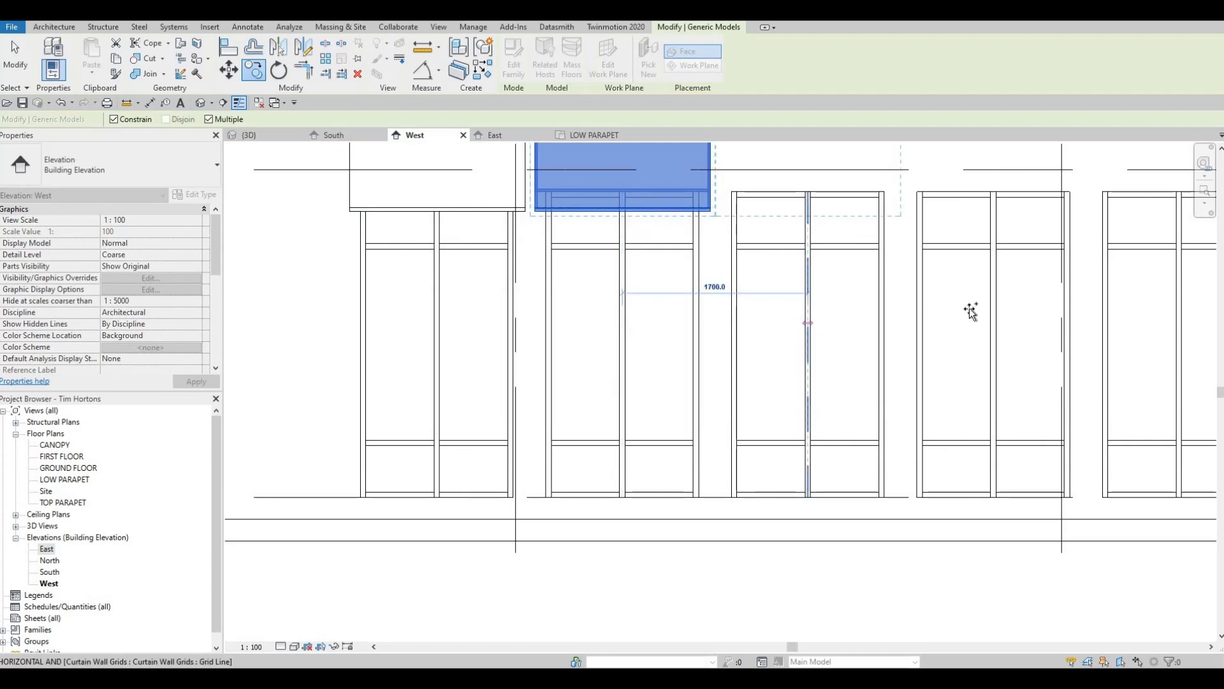
click(1015, 317)
middle_drag(1015, 317, 606, 323)
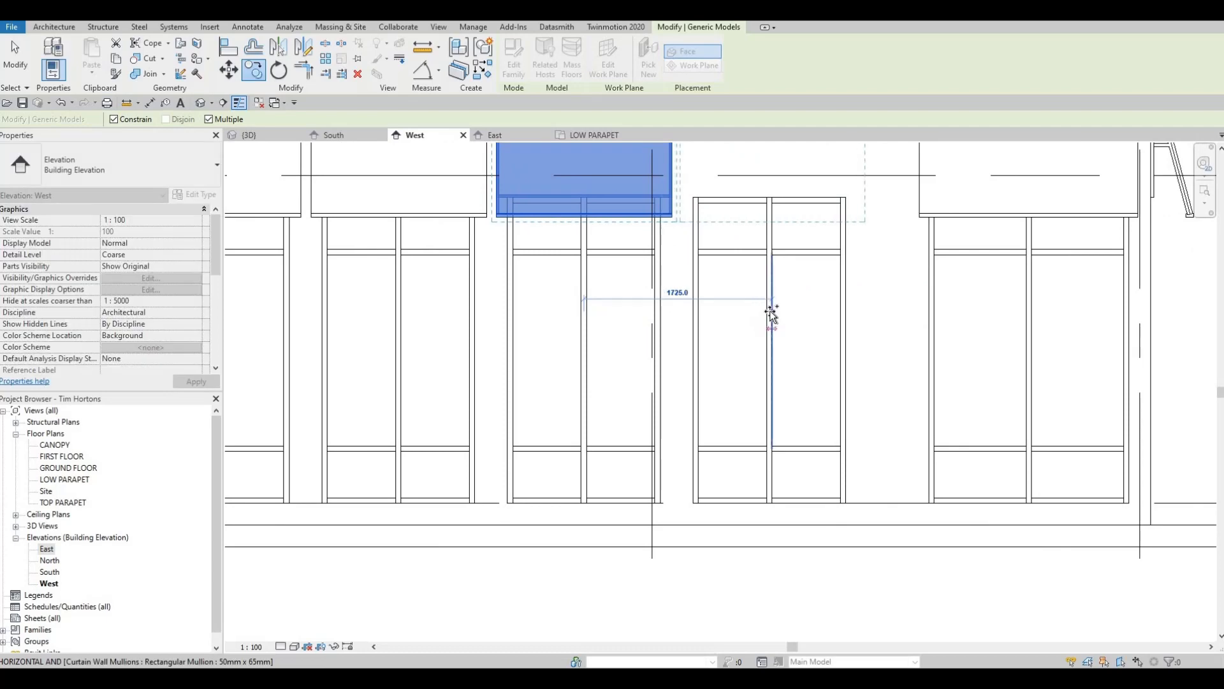
click(768, 313)
scroll(767, 343, down, 5)
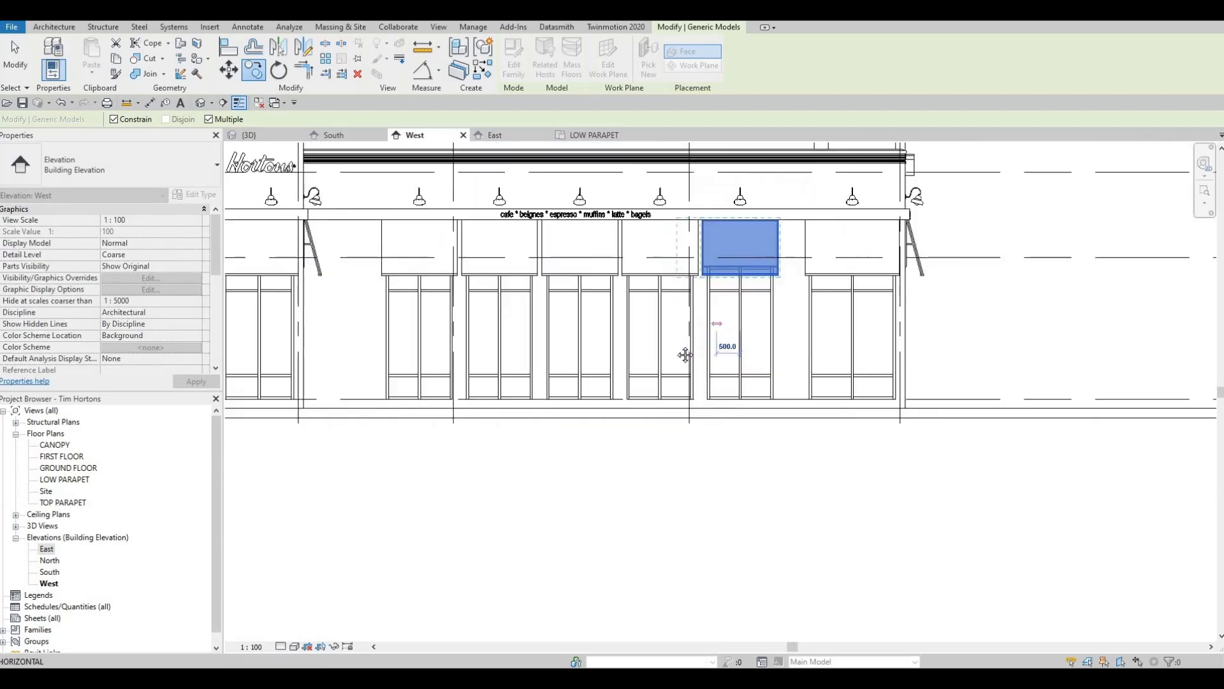
scroll(763, 276, up, 3)
key(Escape)
key(Escape)
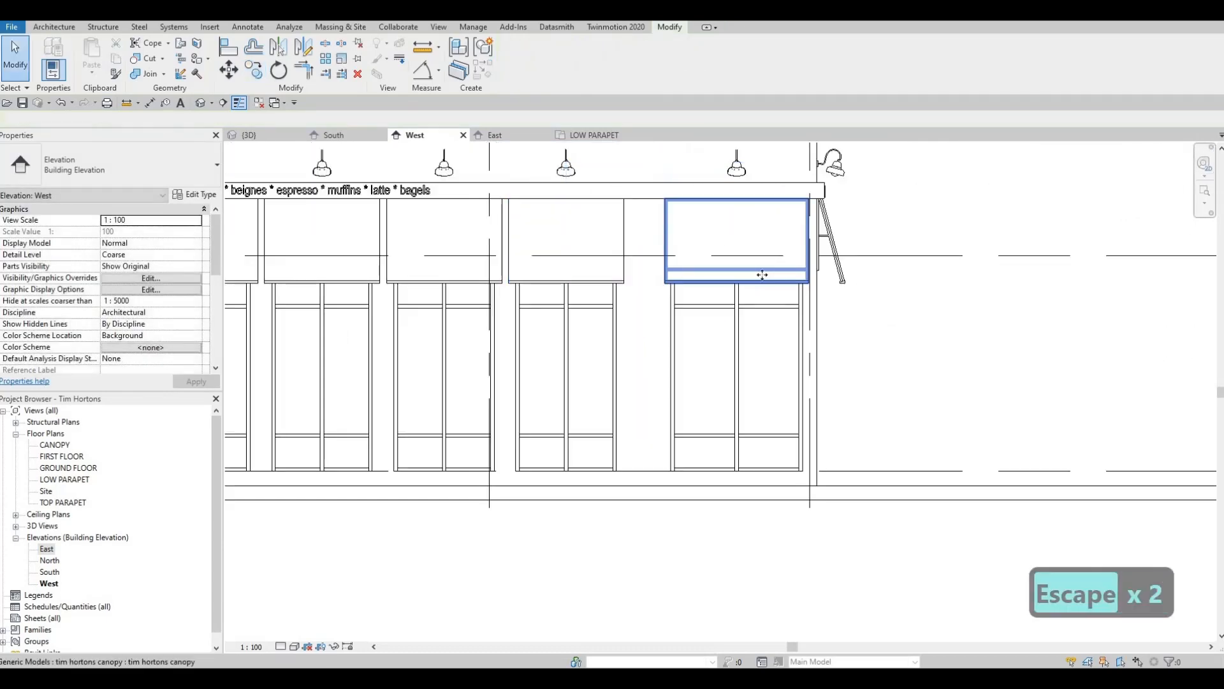
- Examine how the canopy fits the rightmost two-panel window and how the row of canopies looks in the West elevation
scroll(763, 275, up, 1)
click(764, 279)
scroll(765, 279, up, 3)
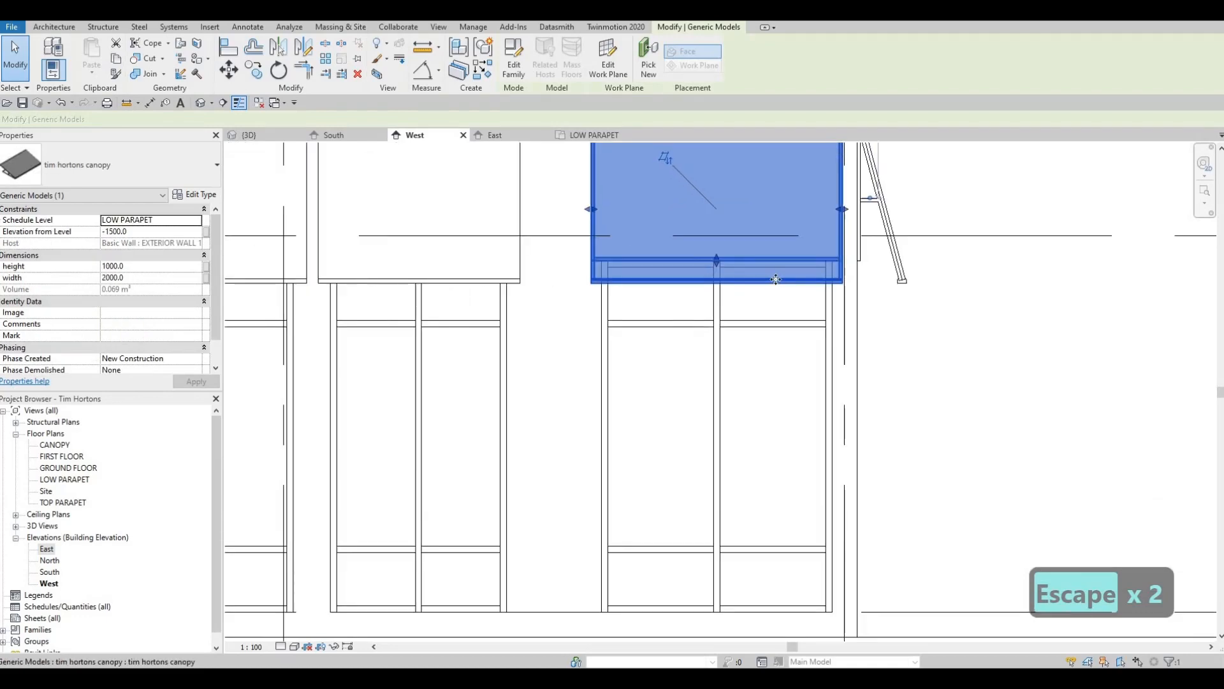
scroll(762, 286, down, 2)
key(Escape)
key(Escape)
scroll(704, 290, down, 2)
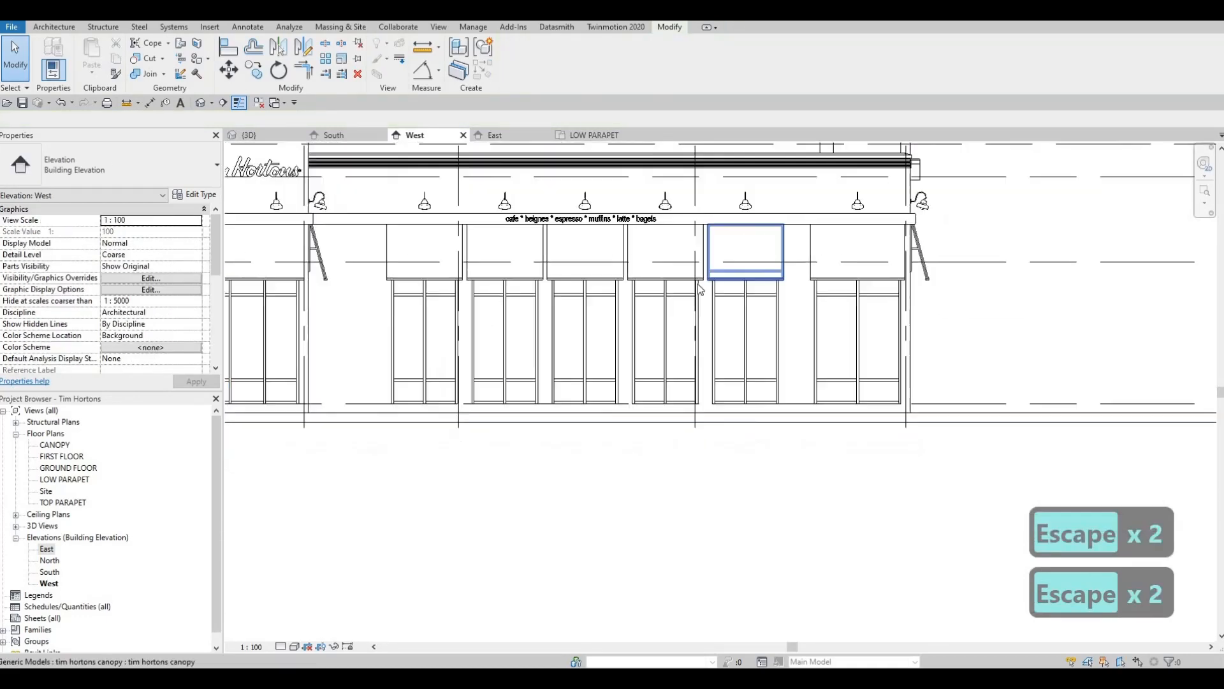
middle_drag(703, 290, 769, 269)
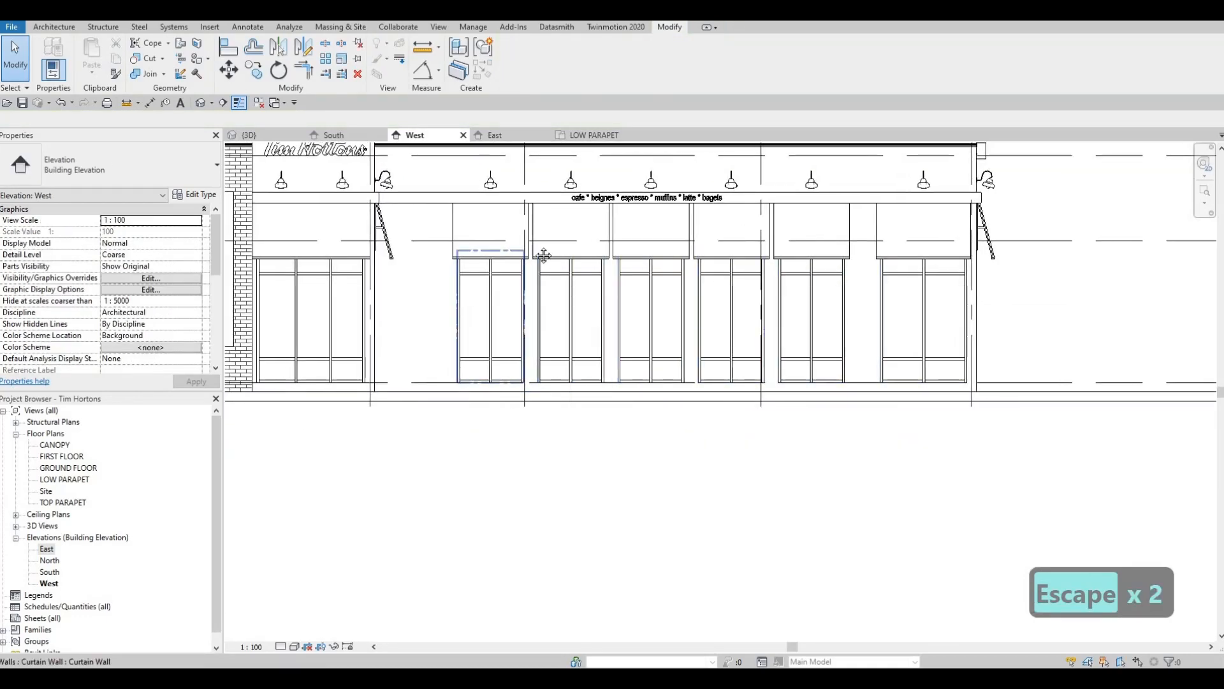
- Open the 3D view and examine the canopies along the building's facades
middle_drag(273, 164, 266, 143)
click(249, 134)
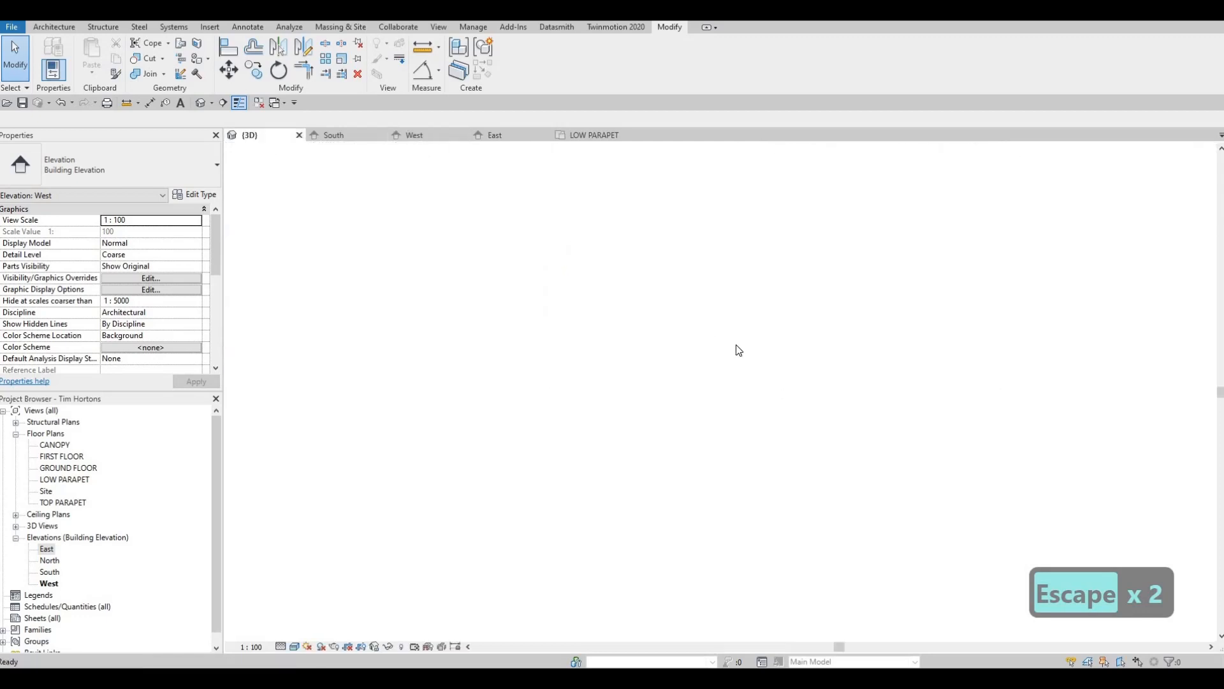
key(Escape)
shift+middle_drag(822, 362, 625, 376)
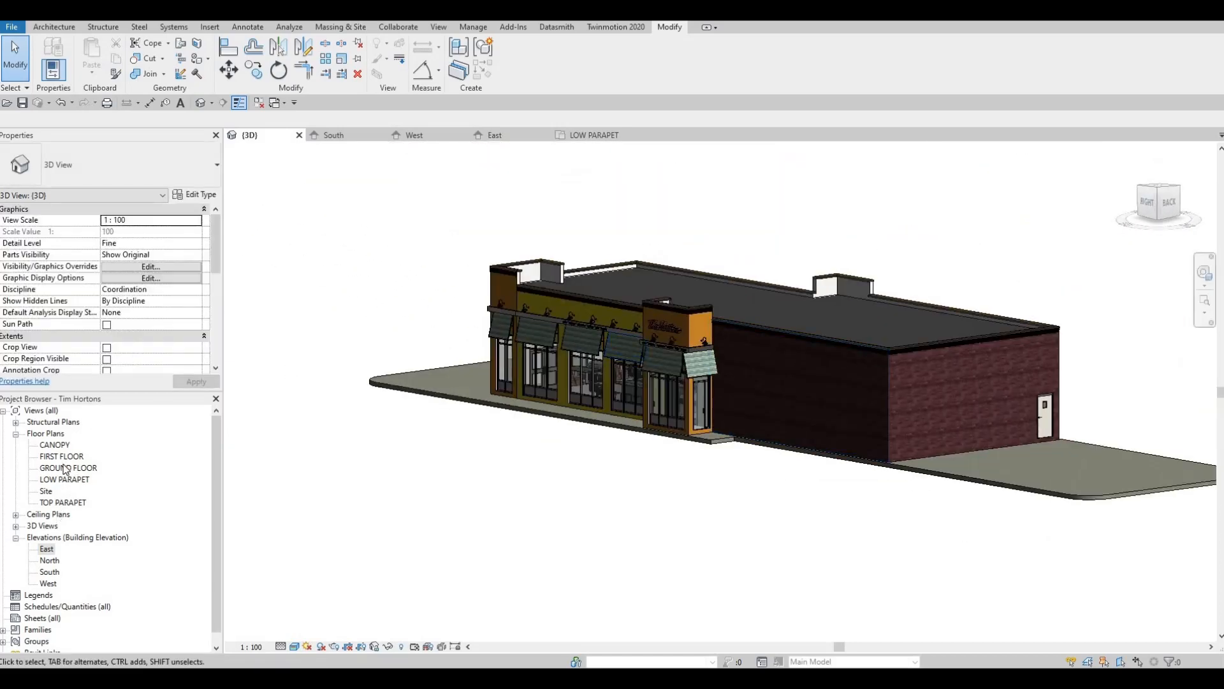
- Narrow the canopy above the door in the North elevation from both ends so that it stops at the brick wall
double_click(50, 560)
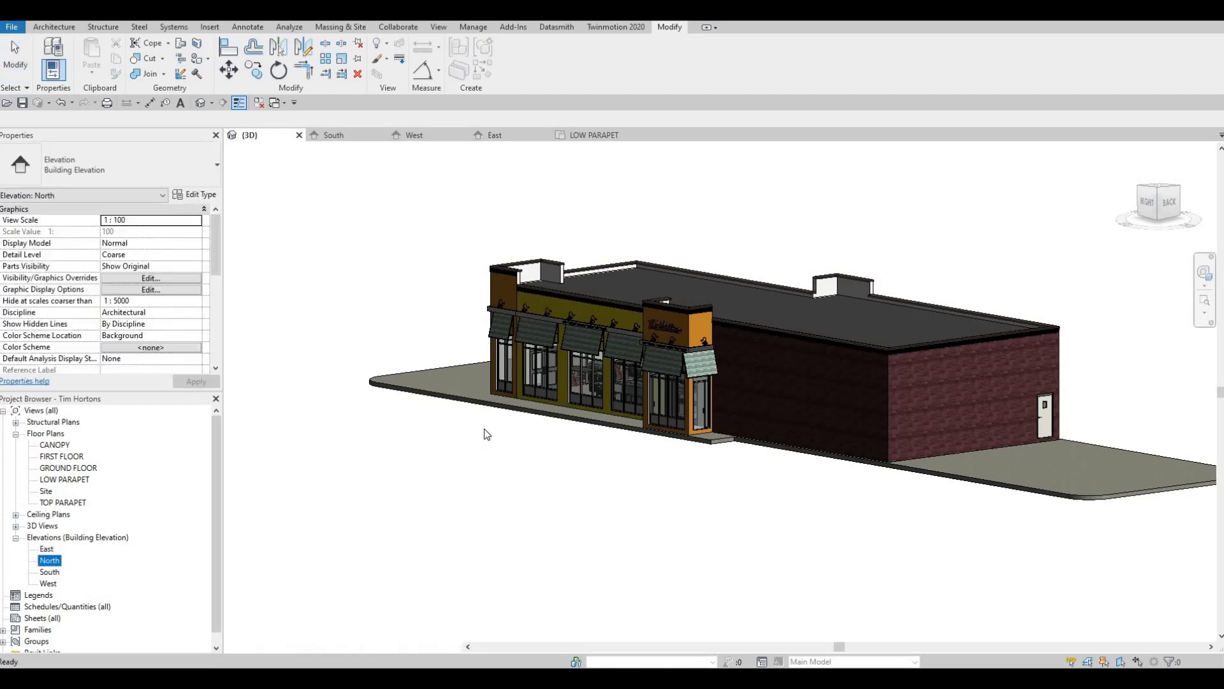
scroll(580, 434, up, 3)
click(568, 451)
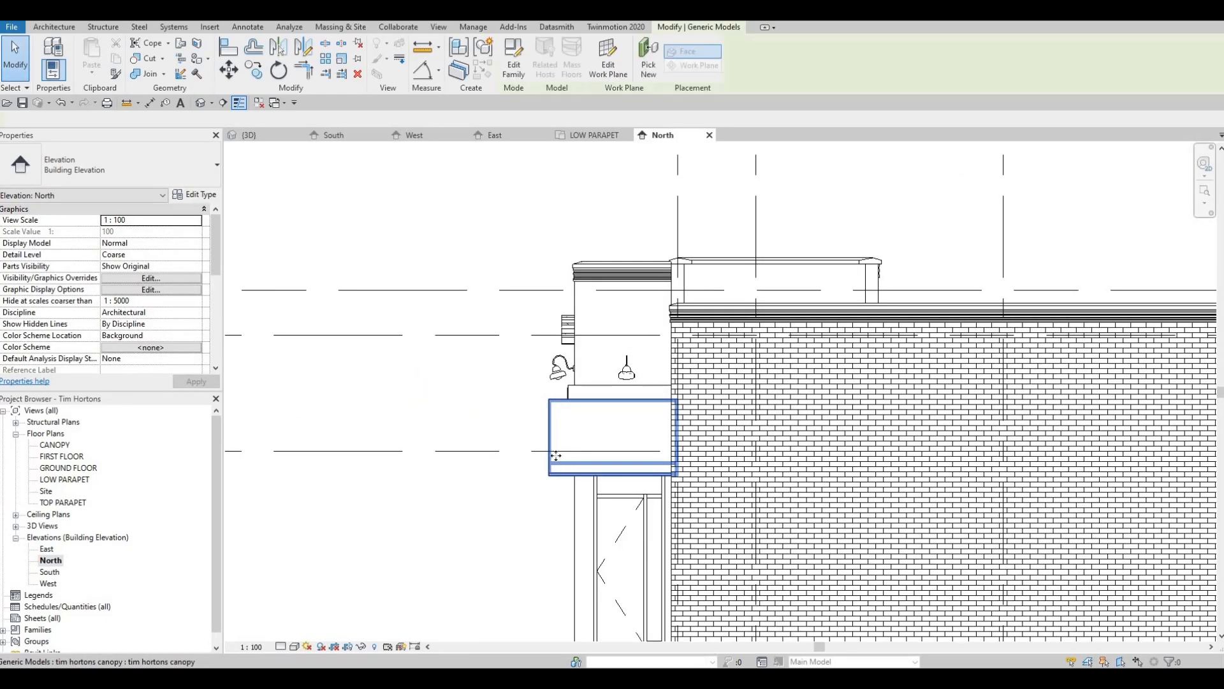
scroll(570, 446, up, 2)
drag(596, 432, 602, 430)
drag(758, 432, 748, 429)
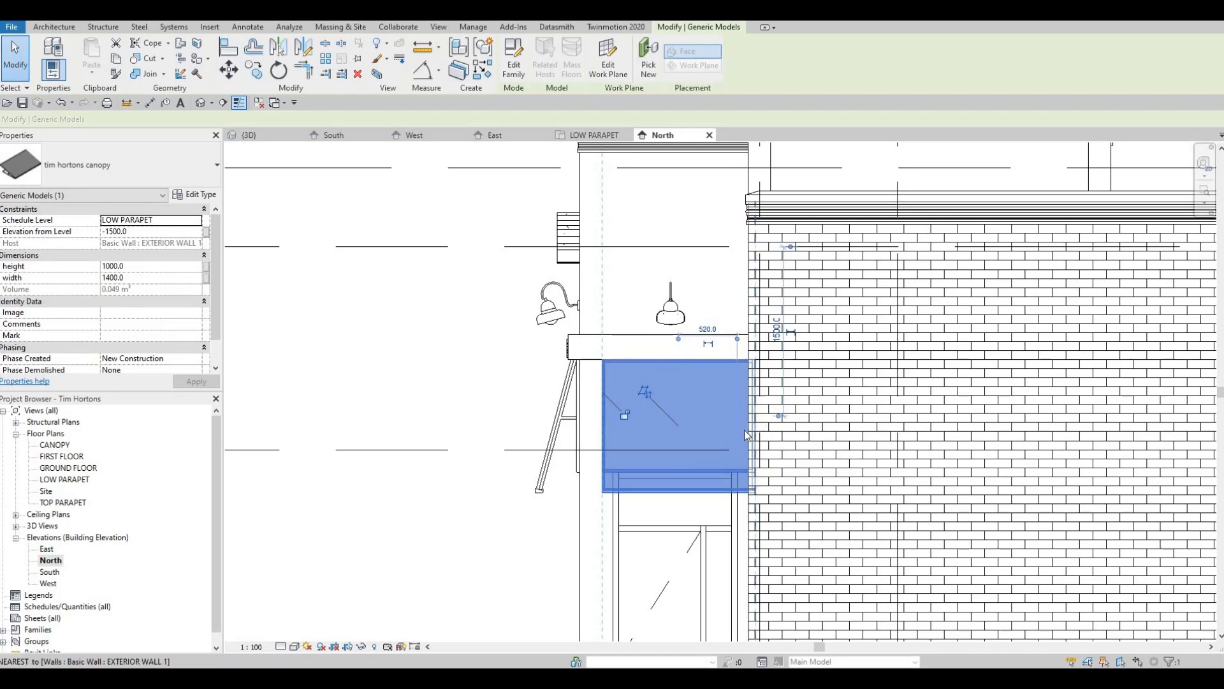
key(Escape)
key(Escape)
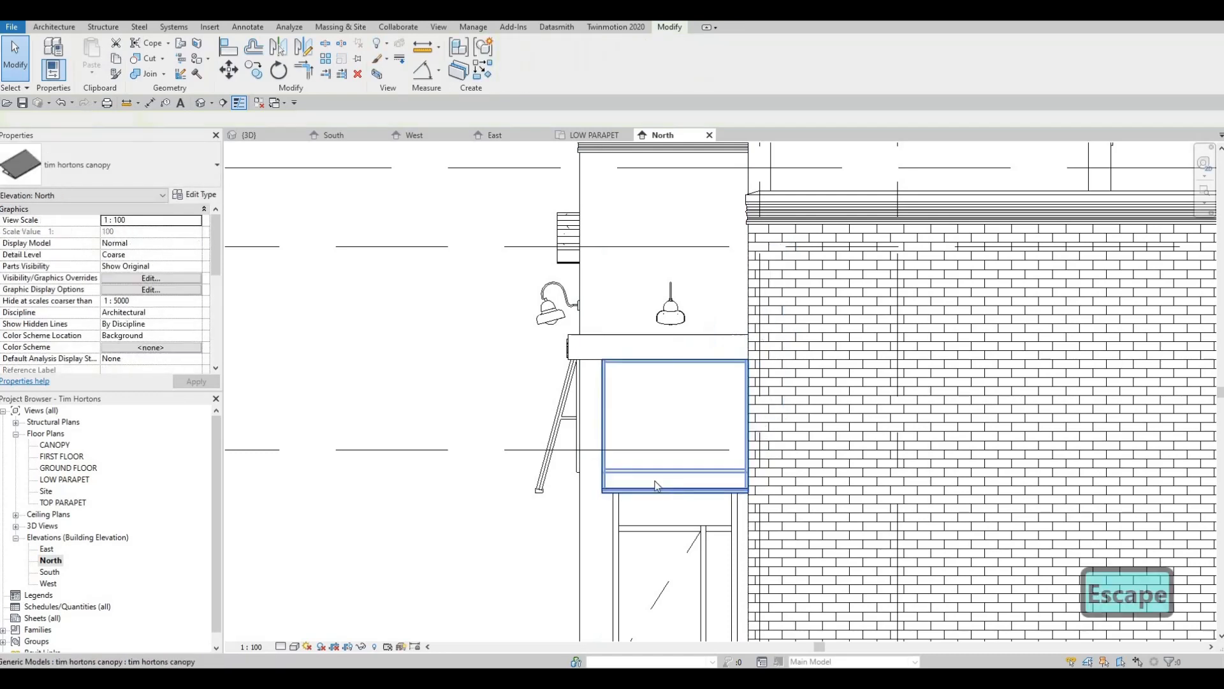
scroll(673, 486, down, 4)
- Examine the canopies on all facades and the ground slab around the building in the 3D view
click(271, 135)
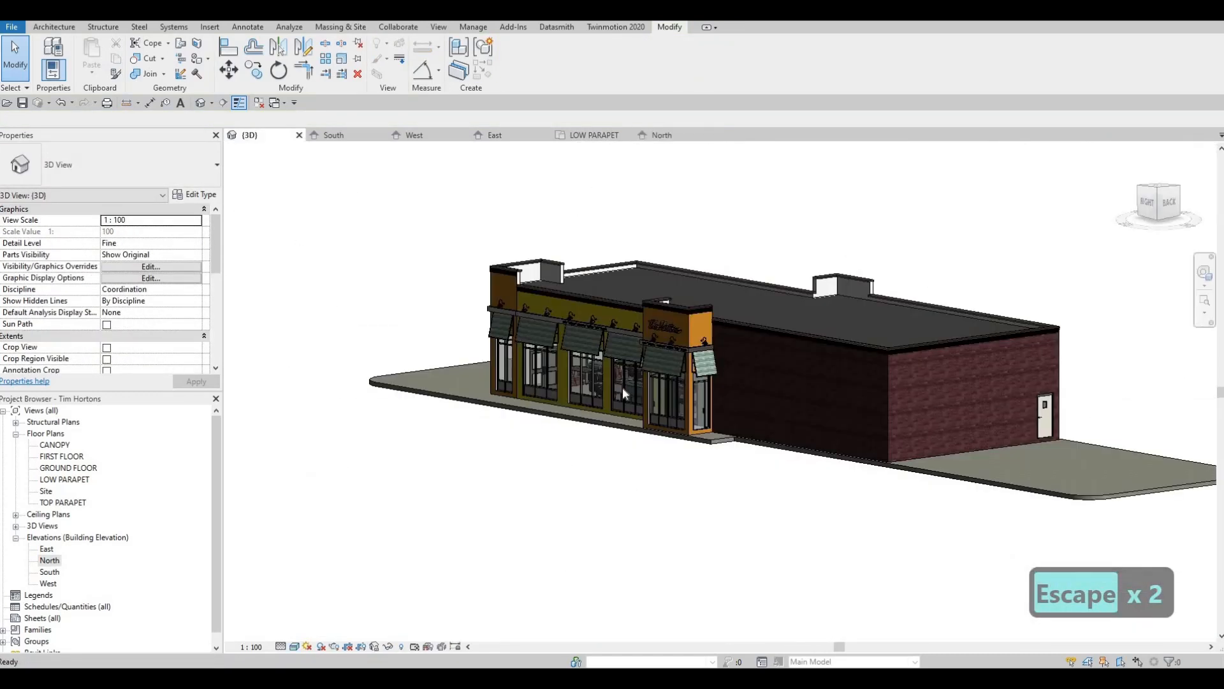
shift+middle_drag(714, 450, 644, 475)
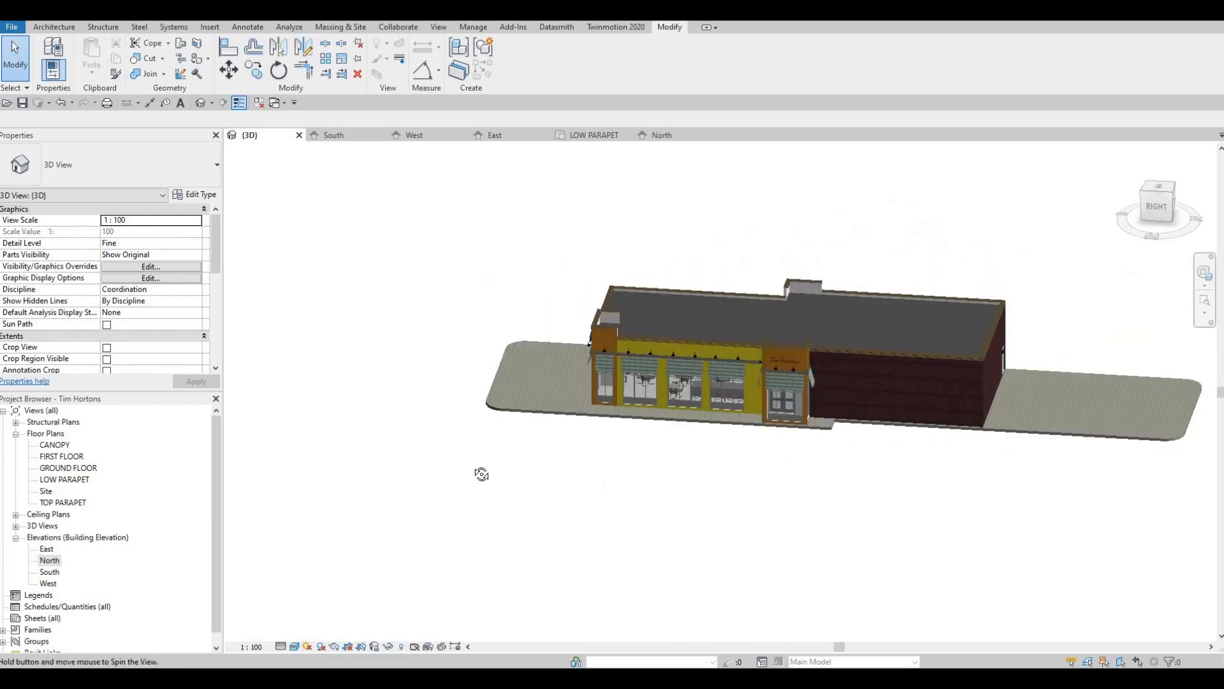
shift+middle_drag(481, 473, 527, 453)
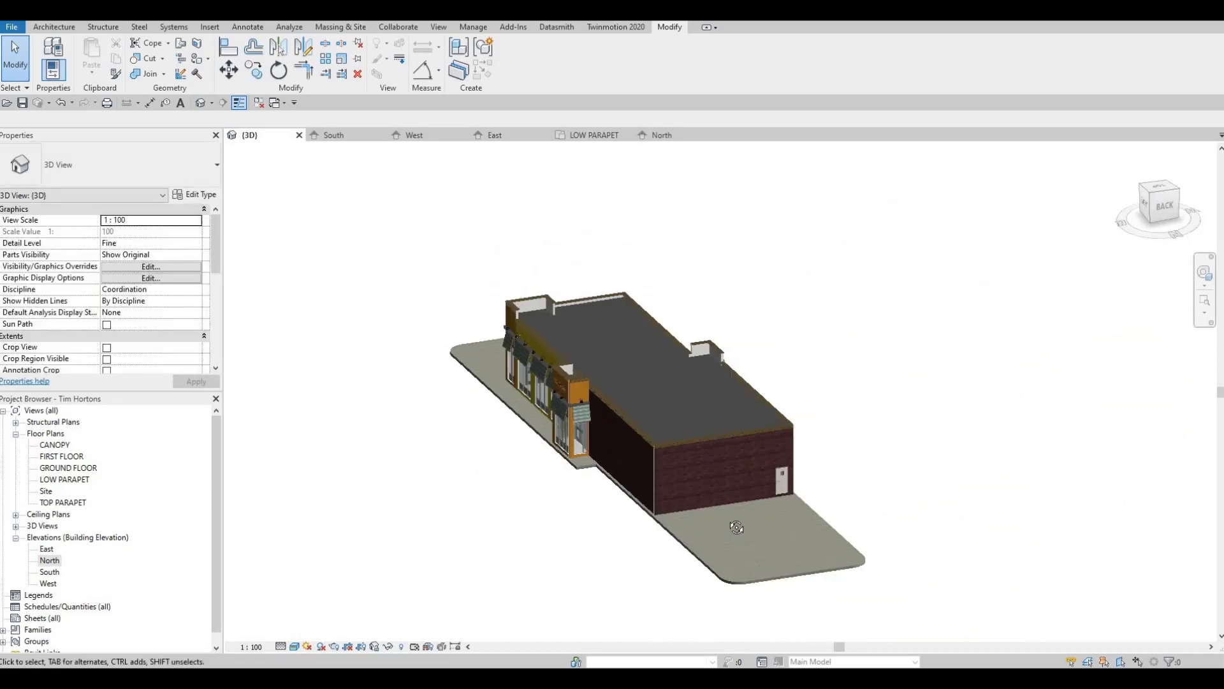
shift+middle_drag(737, 528, 1123, 499)
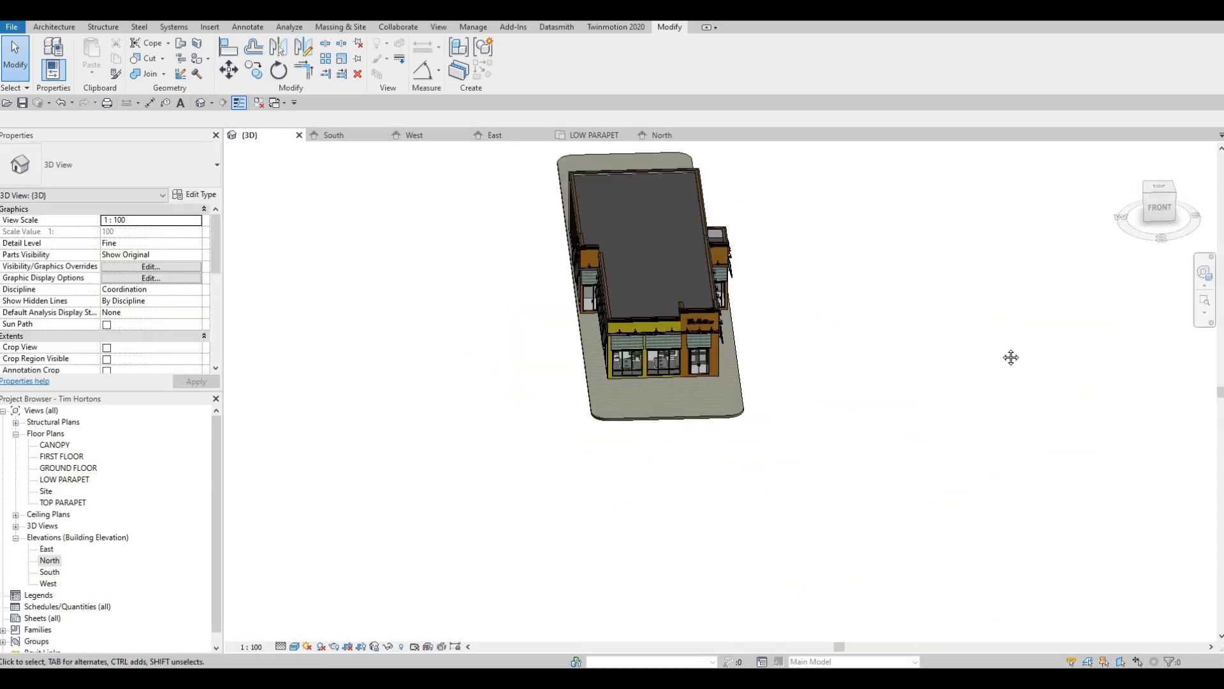
shift+middle_drag(924, 404, 789, 339)
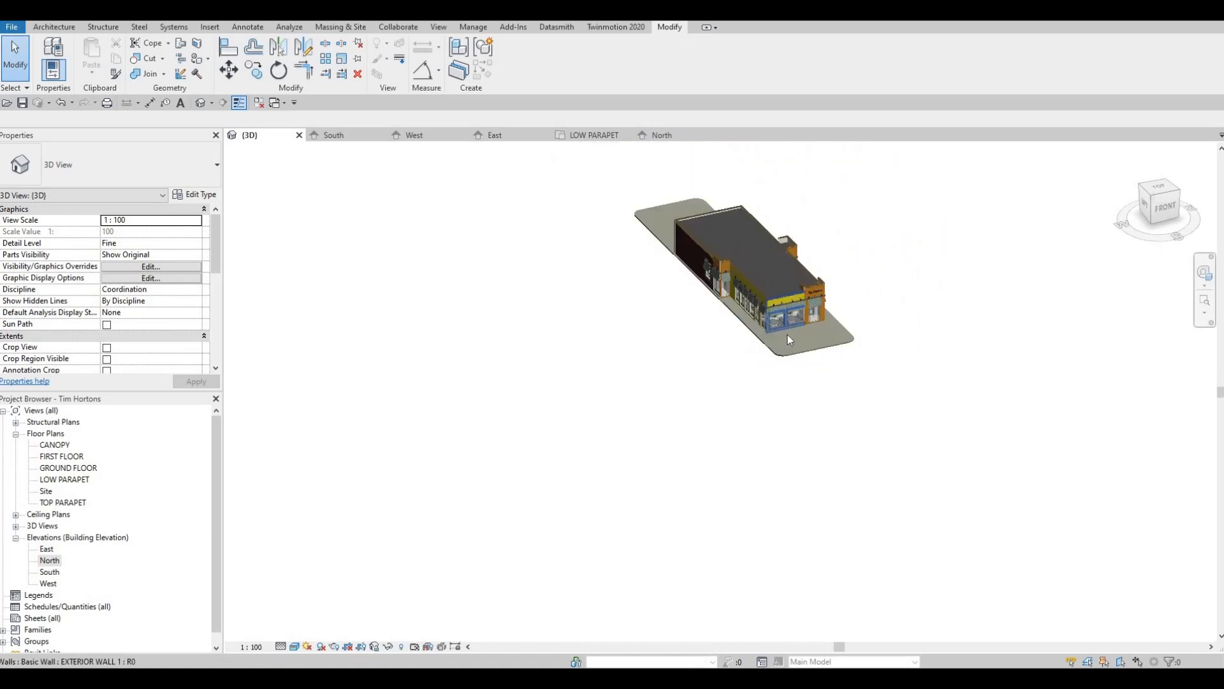
scroll(789, 340, up, 3)
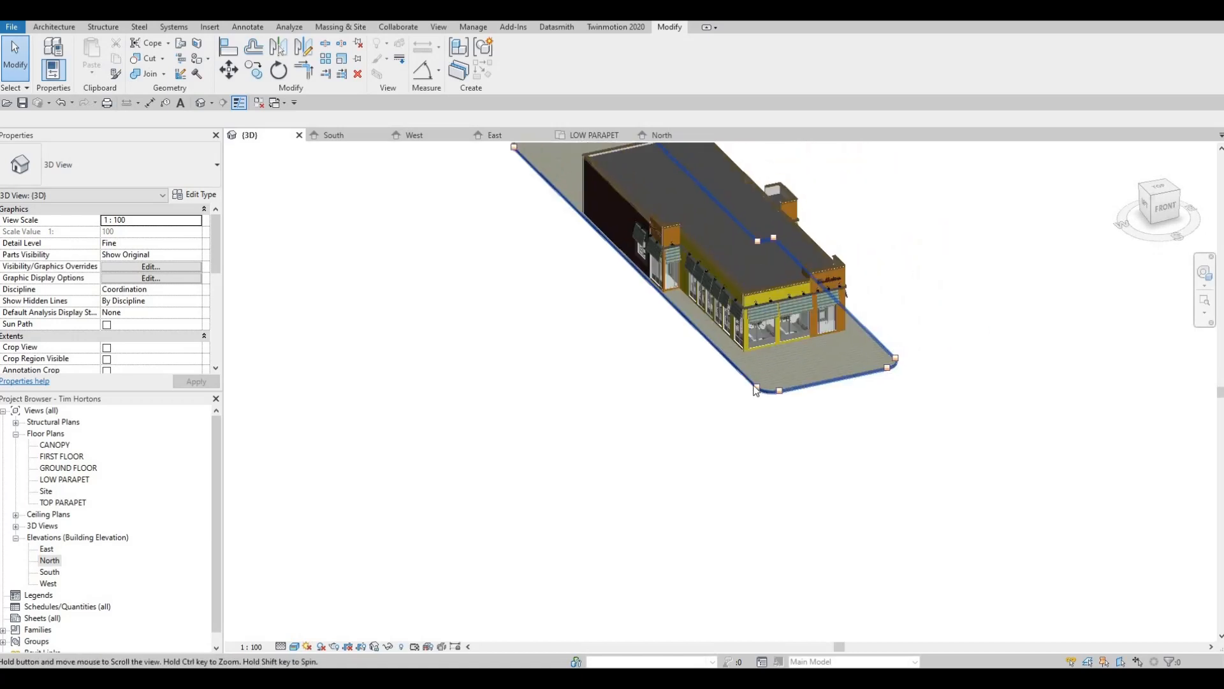
click(757, 385)
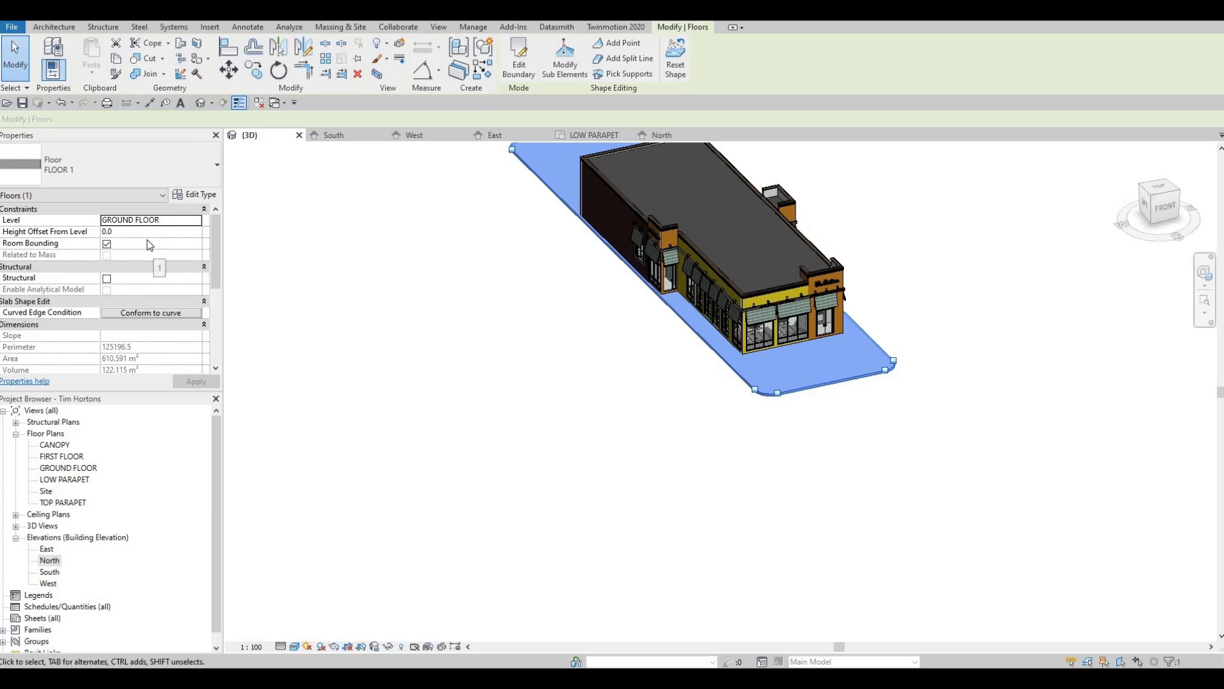
key(Escape)
key(Escape)
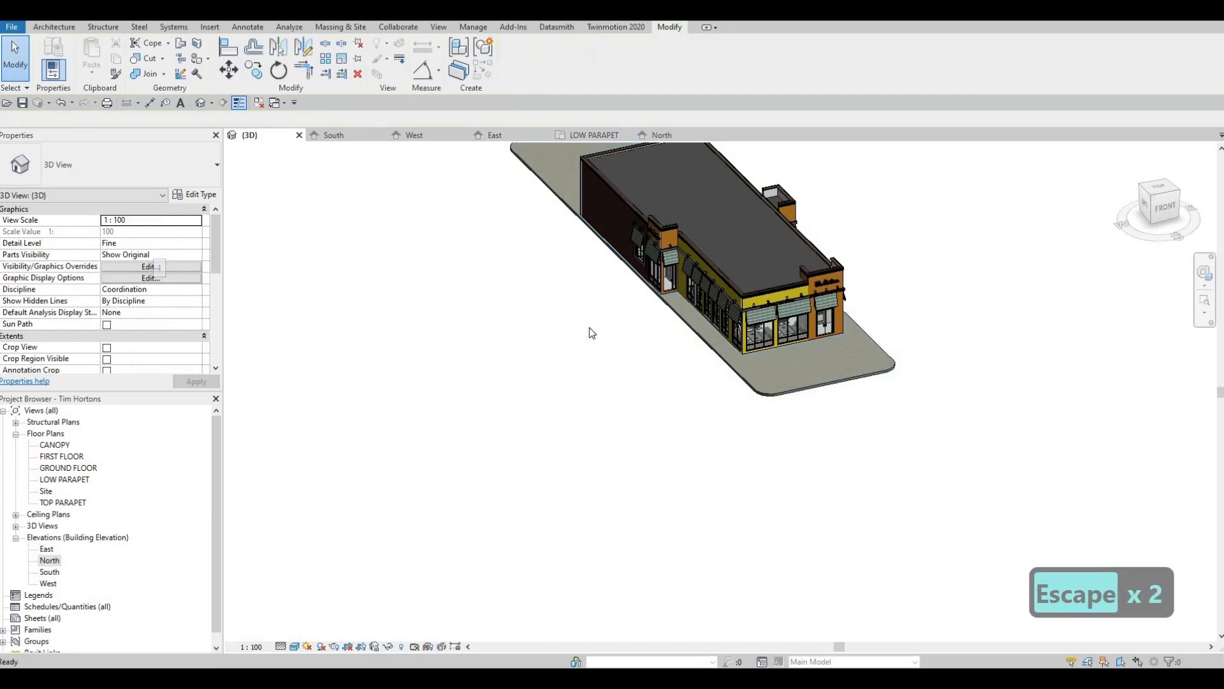
scroll(685, 327, down, 2)
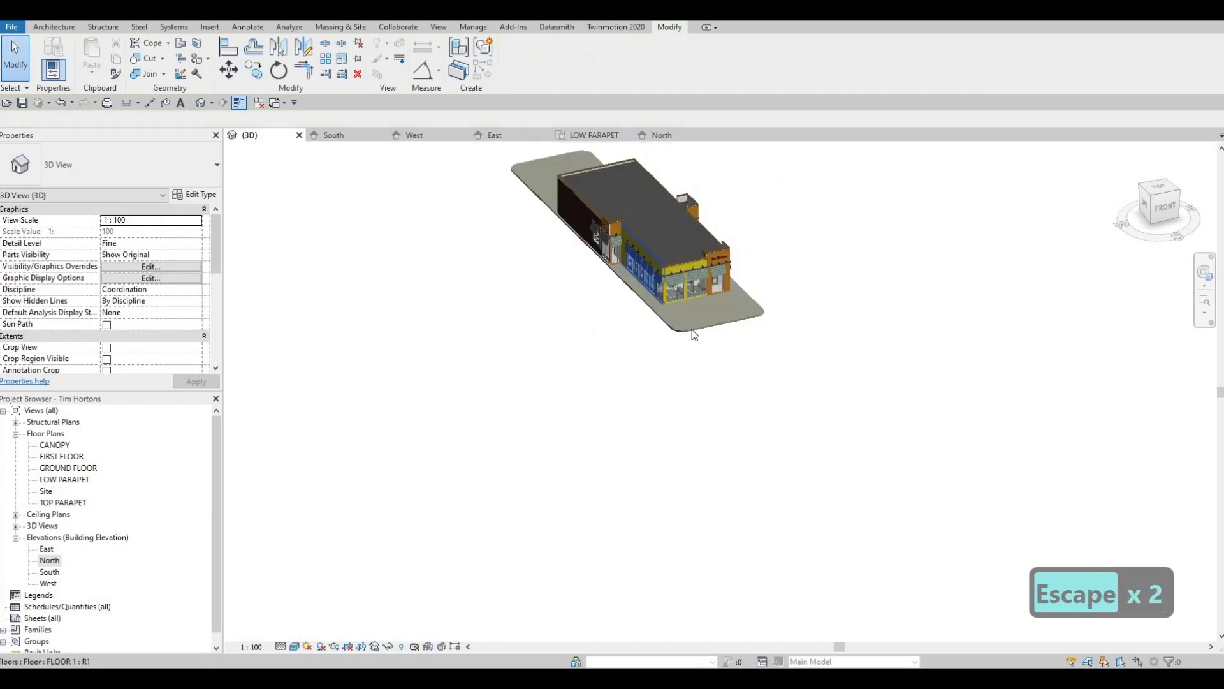
shift+middle_drag(655, 331, 641, 332)
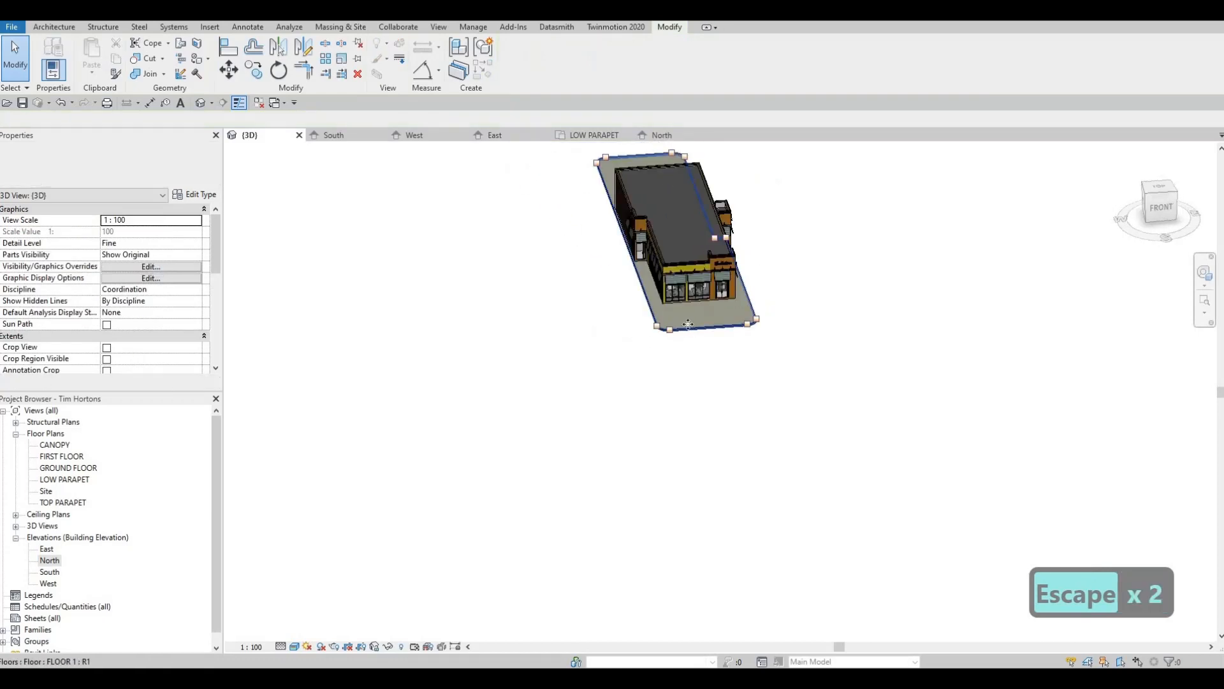
- Try to create a similar floor from the ground slab in the 3D view
click(641, 332)
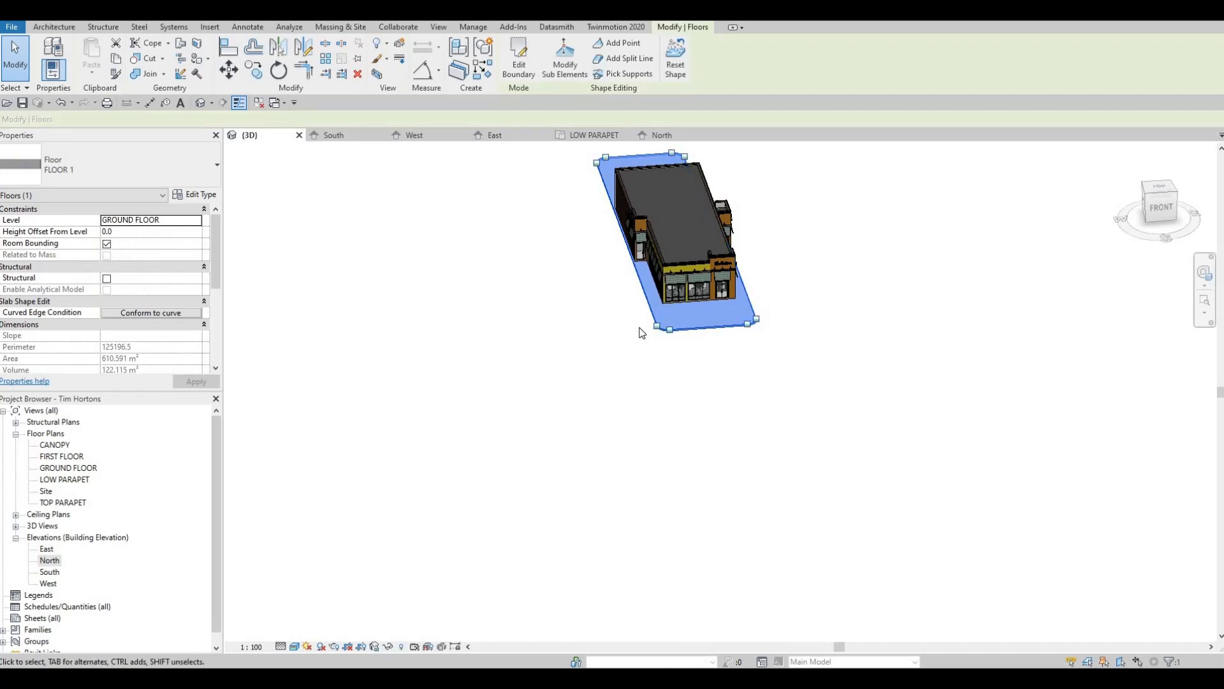
key(c)
key(s)
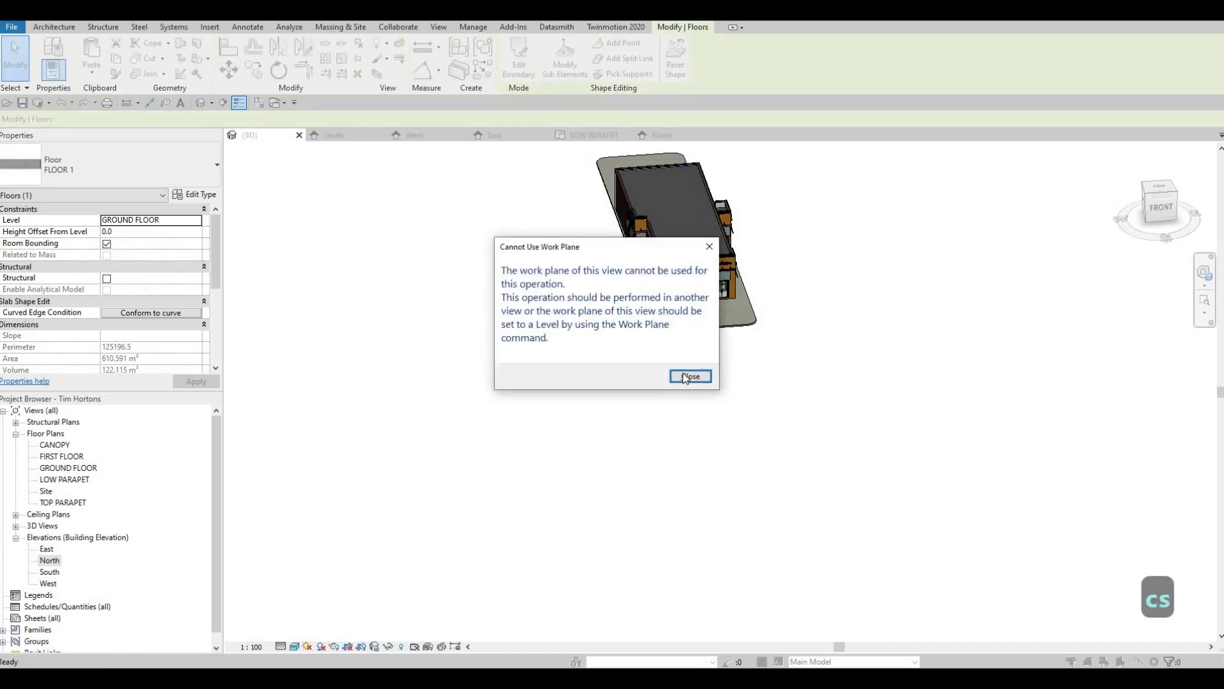
key(Escape)
key(Escape)
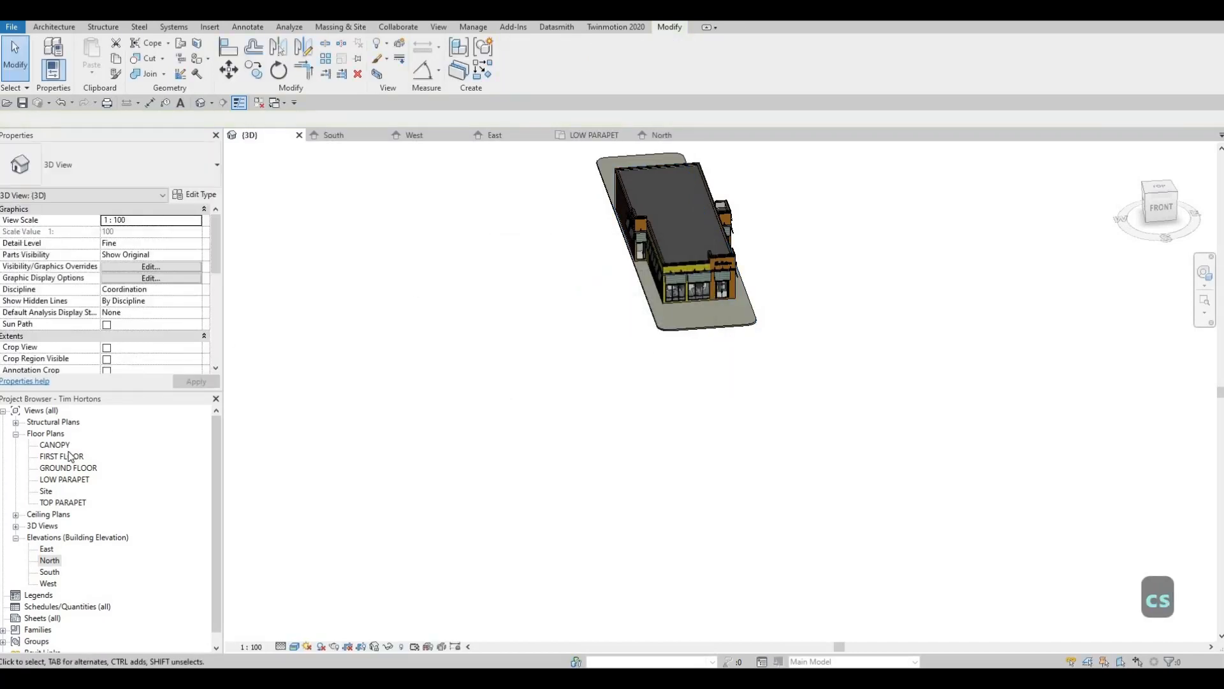
- Start a new floor similar to the FLOOR 1 ground slab in the GROUND FLOOR plan
double_click(70, 467)
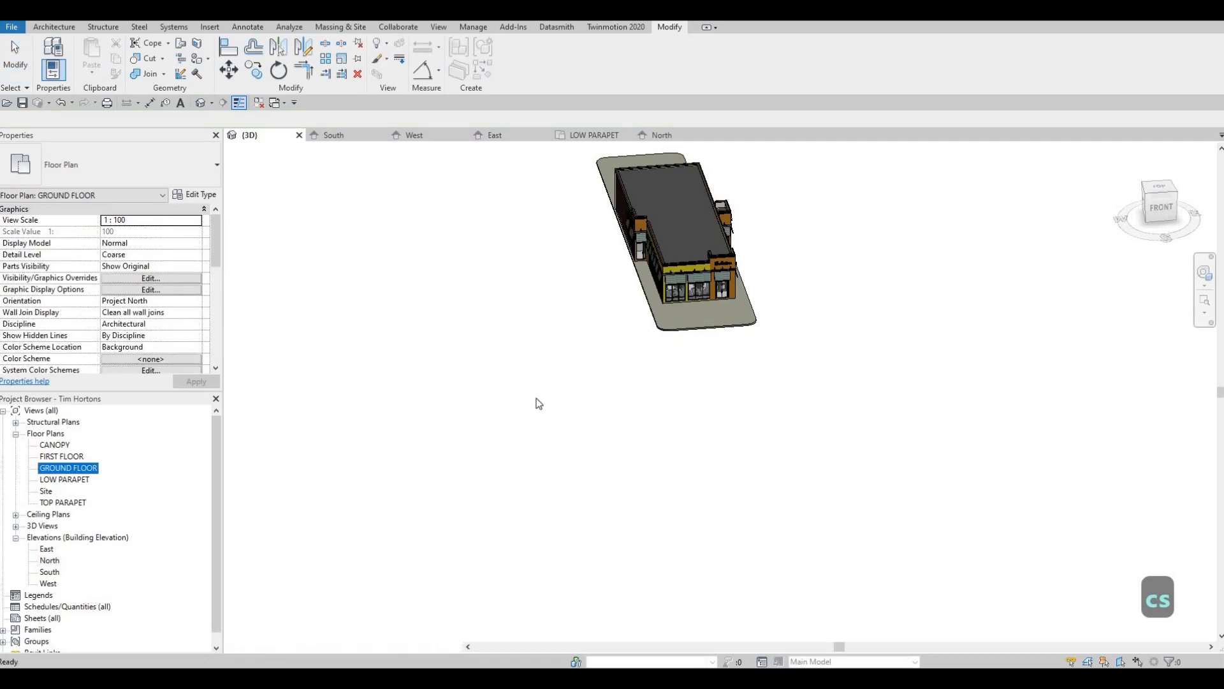
key(Escape)
click(700, 175)
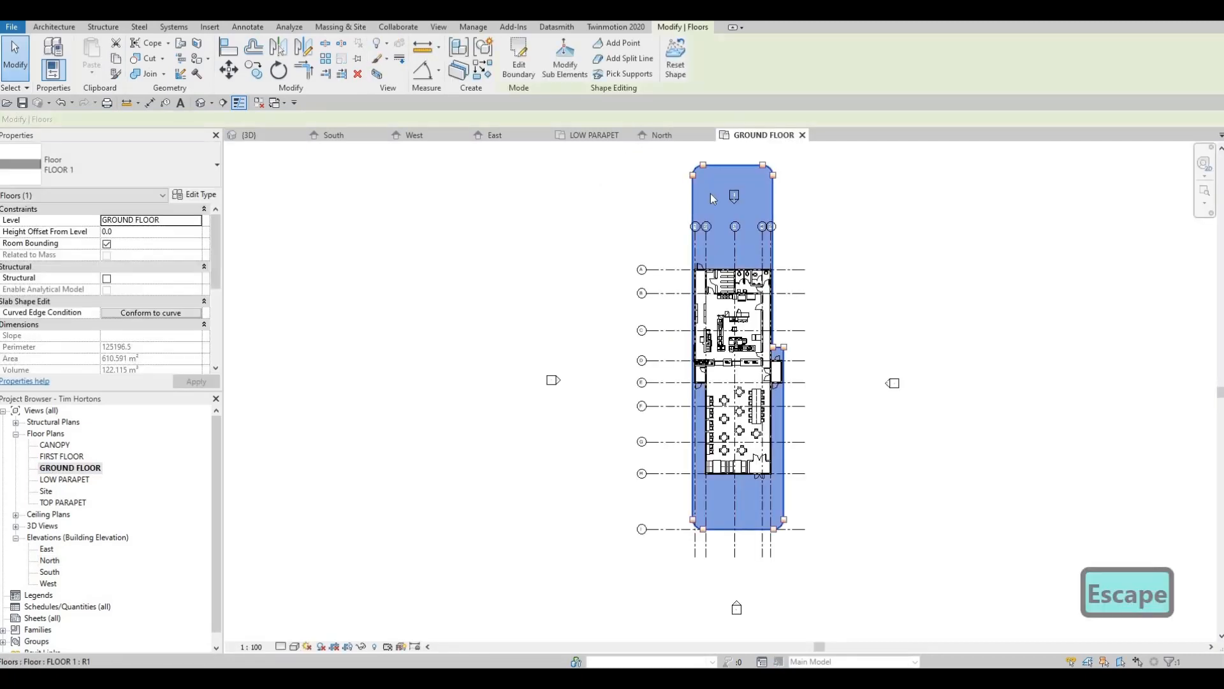
key(c)
key(s)
- Sketch a rectangular floor boundary east of the slab, about 3825 mm wide, from the slab's north edge down to grid I
middle_drag(646, 305, 624, 339)
middle_drag(687, 273, 667, 285)
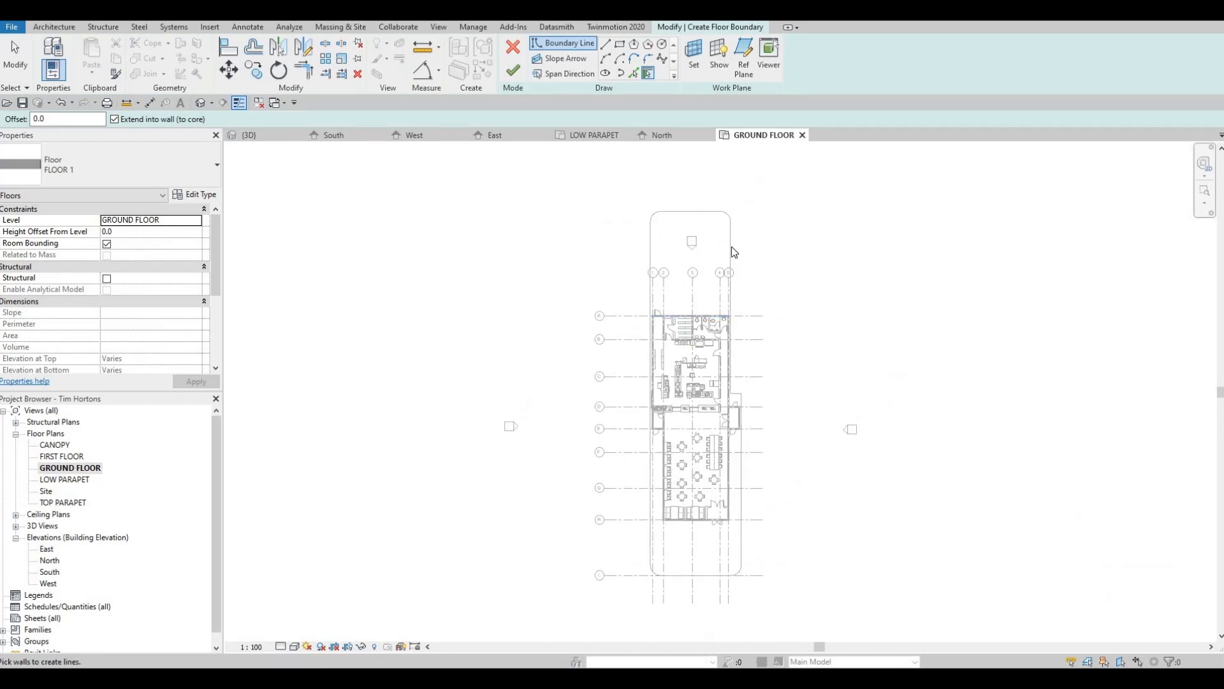
middle_drag(700, 201, 692, 233)
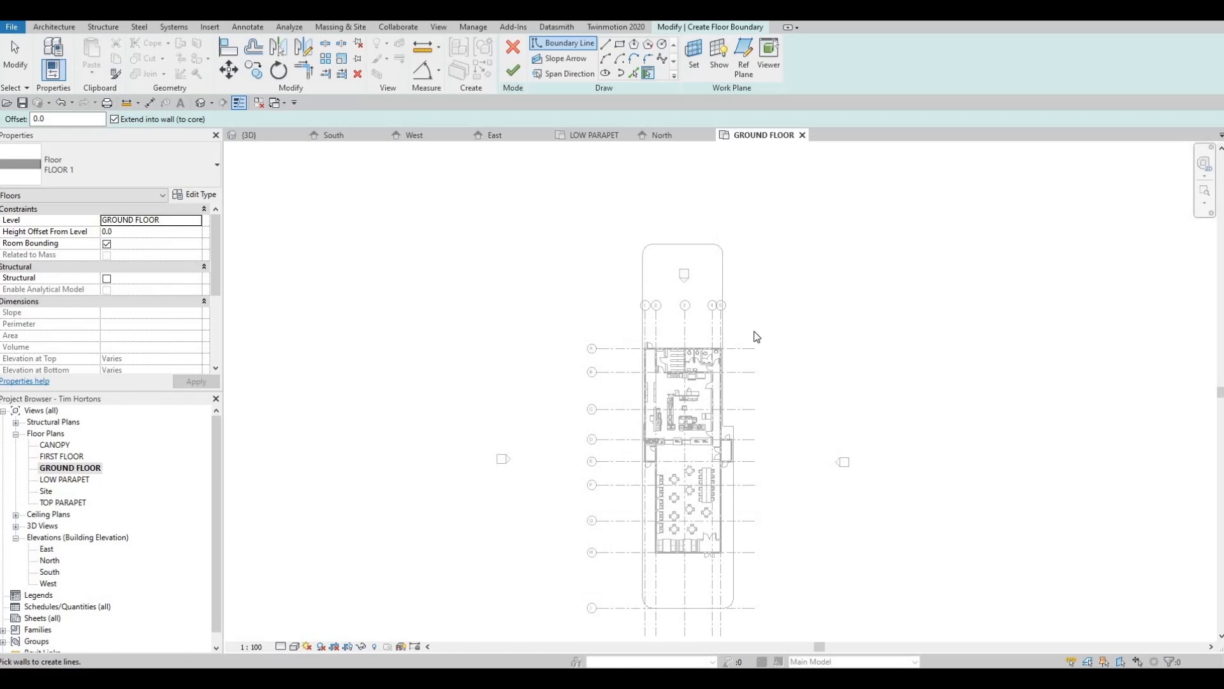
middle_drag(749, 403, 742, 339)
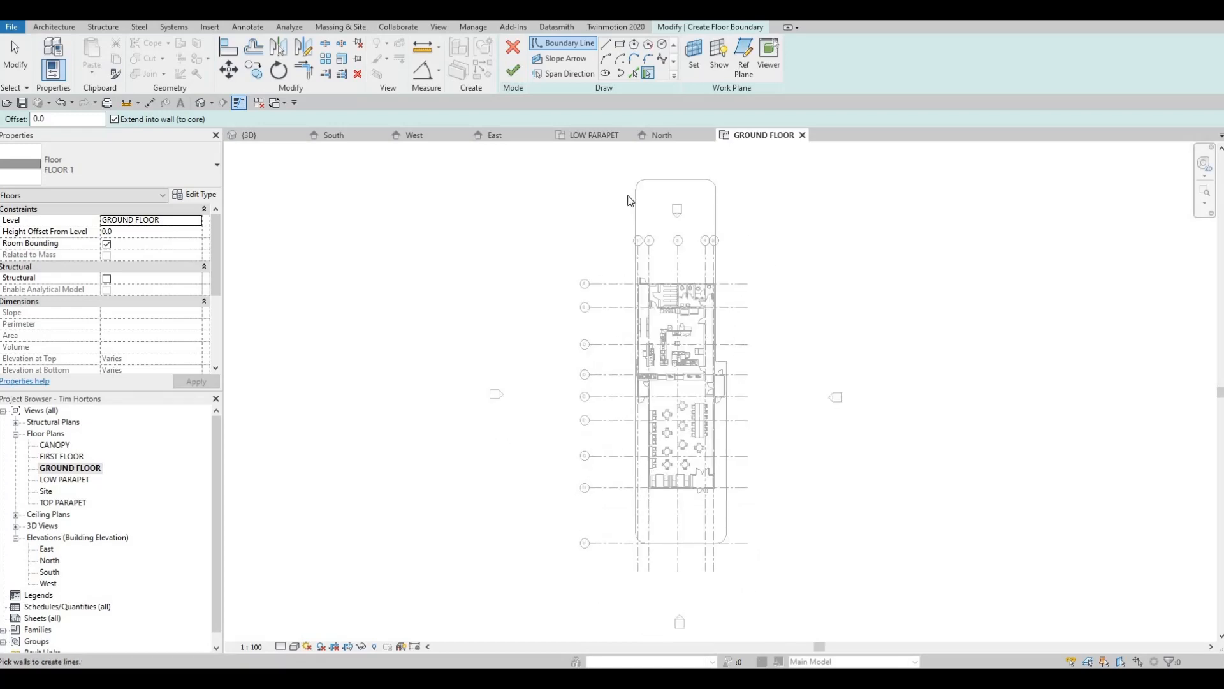
middle_drag(678, 258, 688, 300)
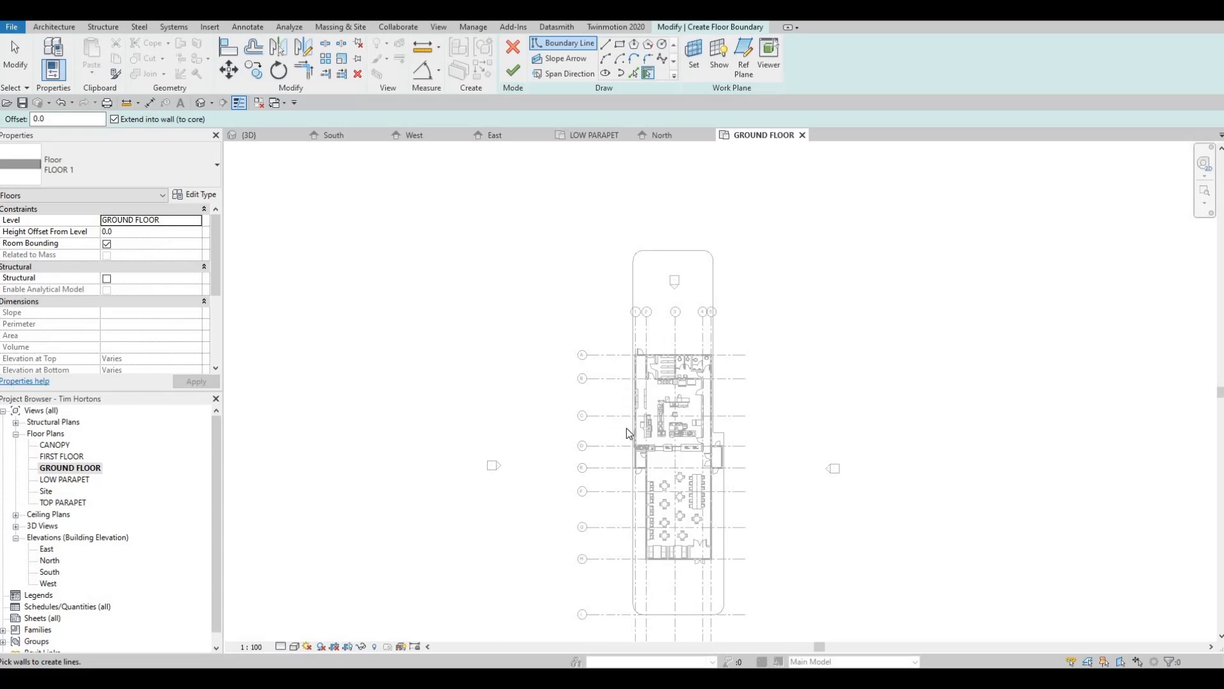
scroll(624, 435, up, 3)
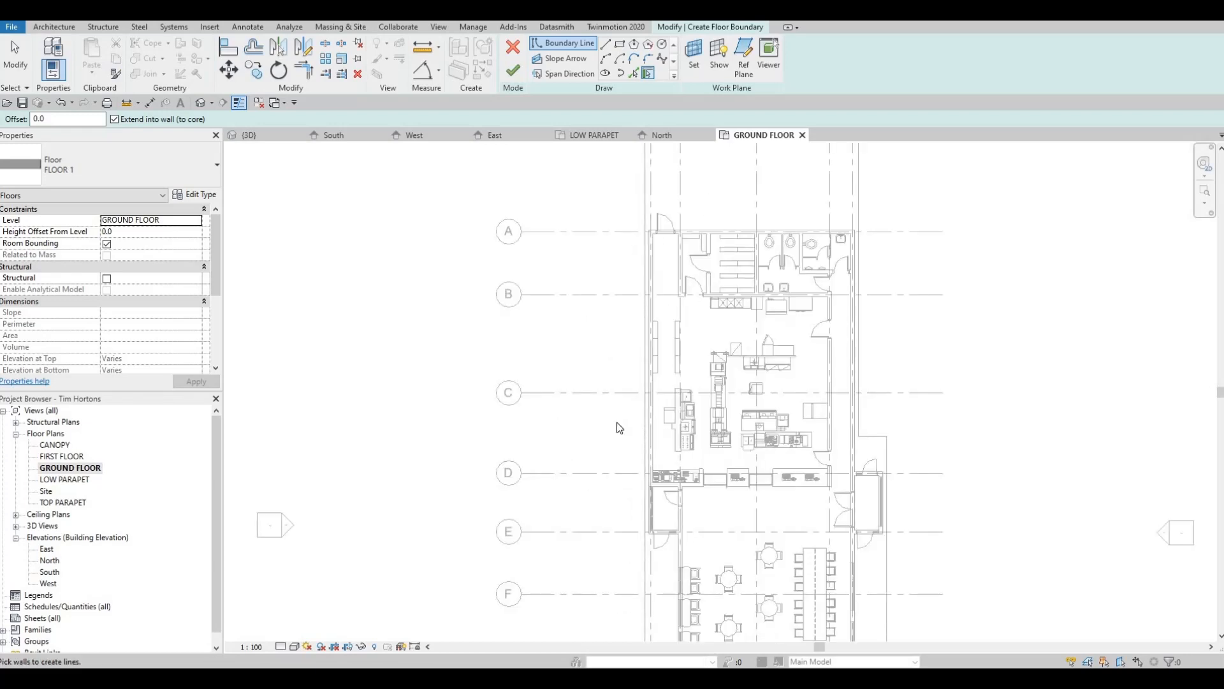
scroll(795, 385, down, 2)
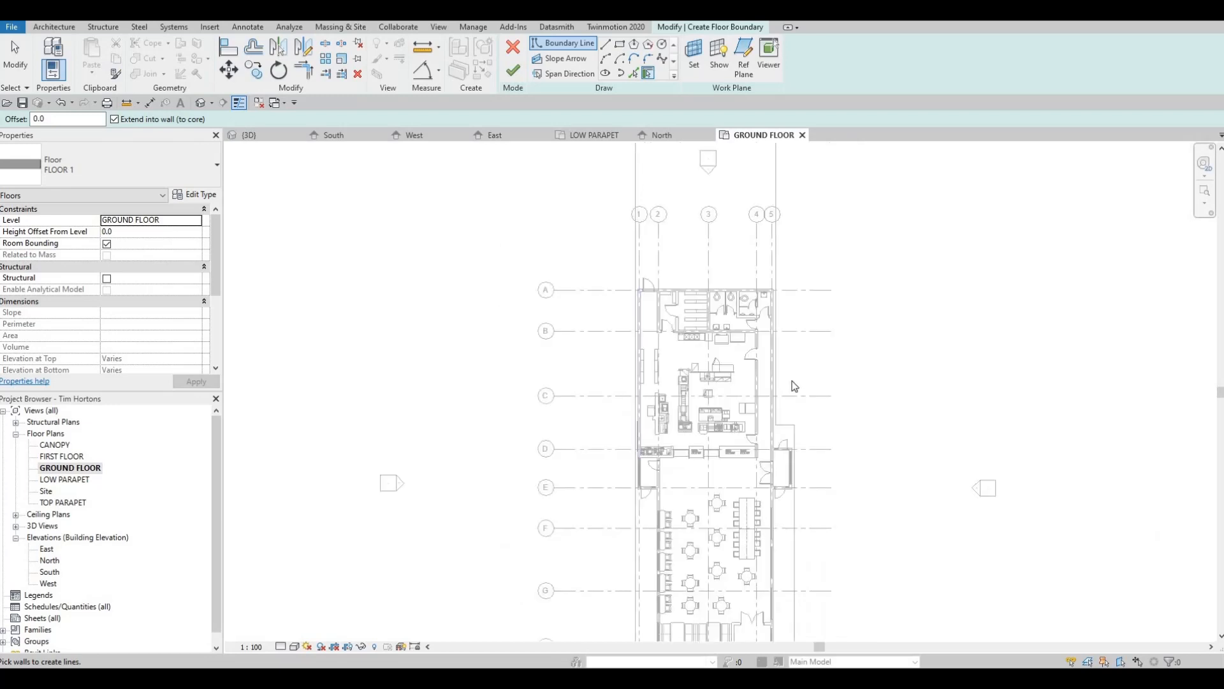
scroll(779, 314, down, 3)
middle_drag(758, 317, 760, 274)
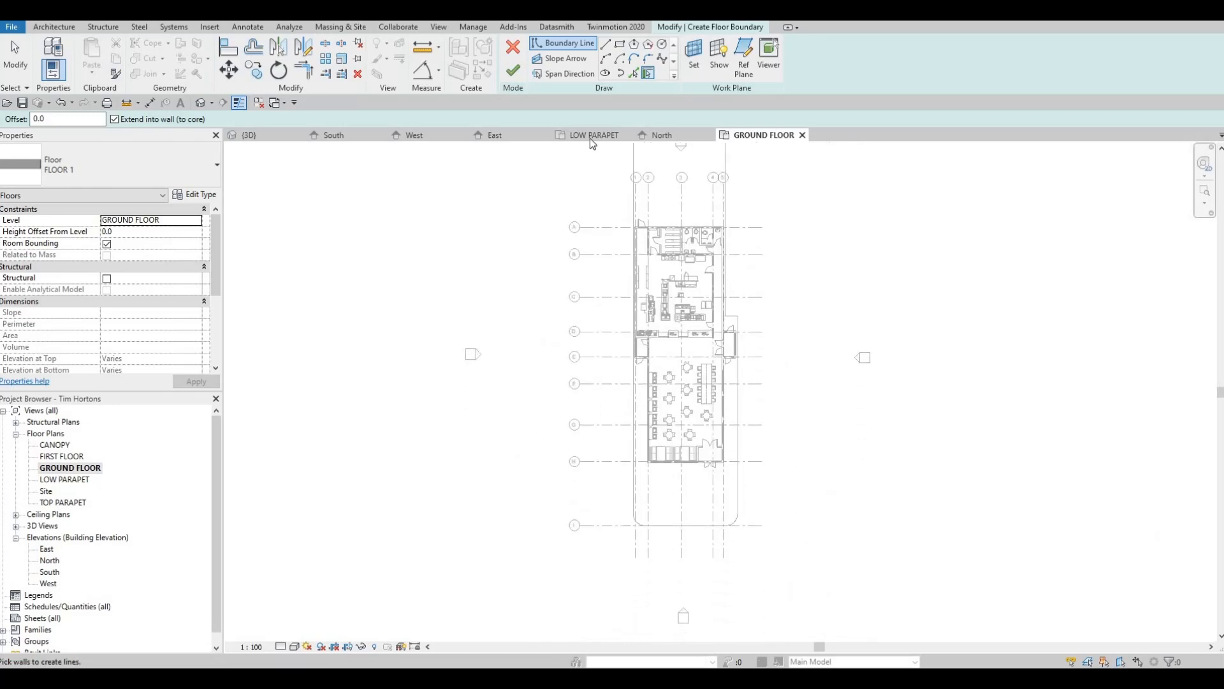
click(619, 46)
scroll(757, 273, down, 2)
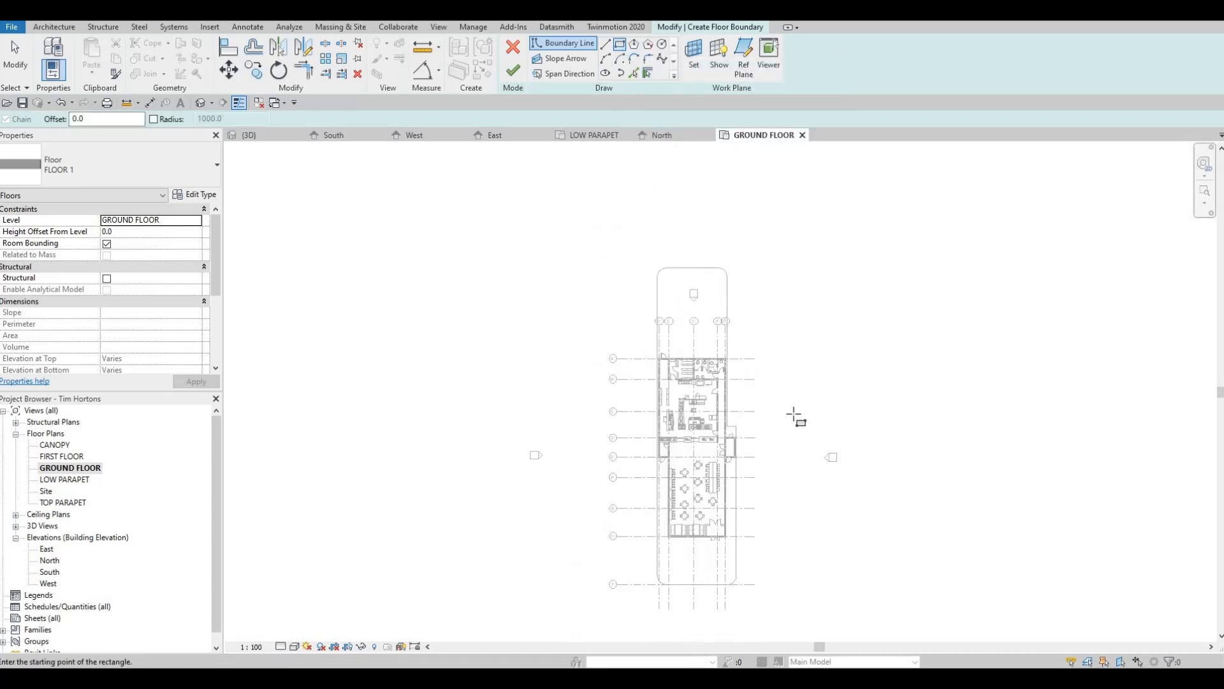
click(755, 267)
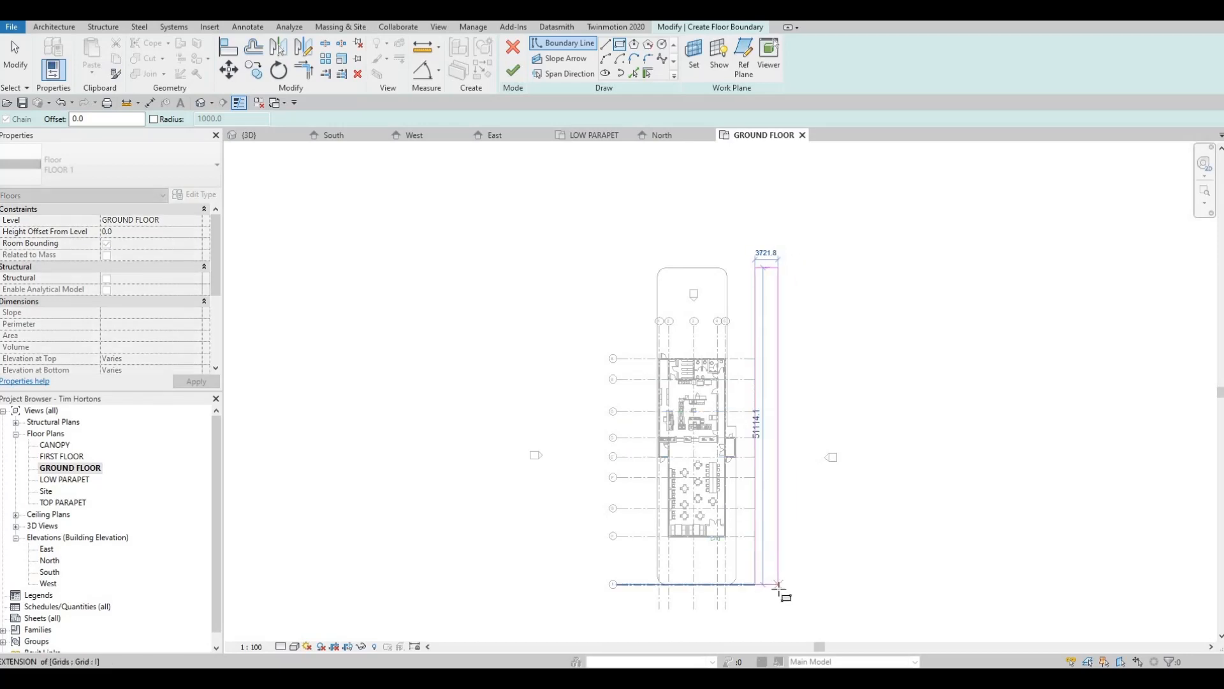
click(778, 584)
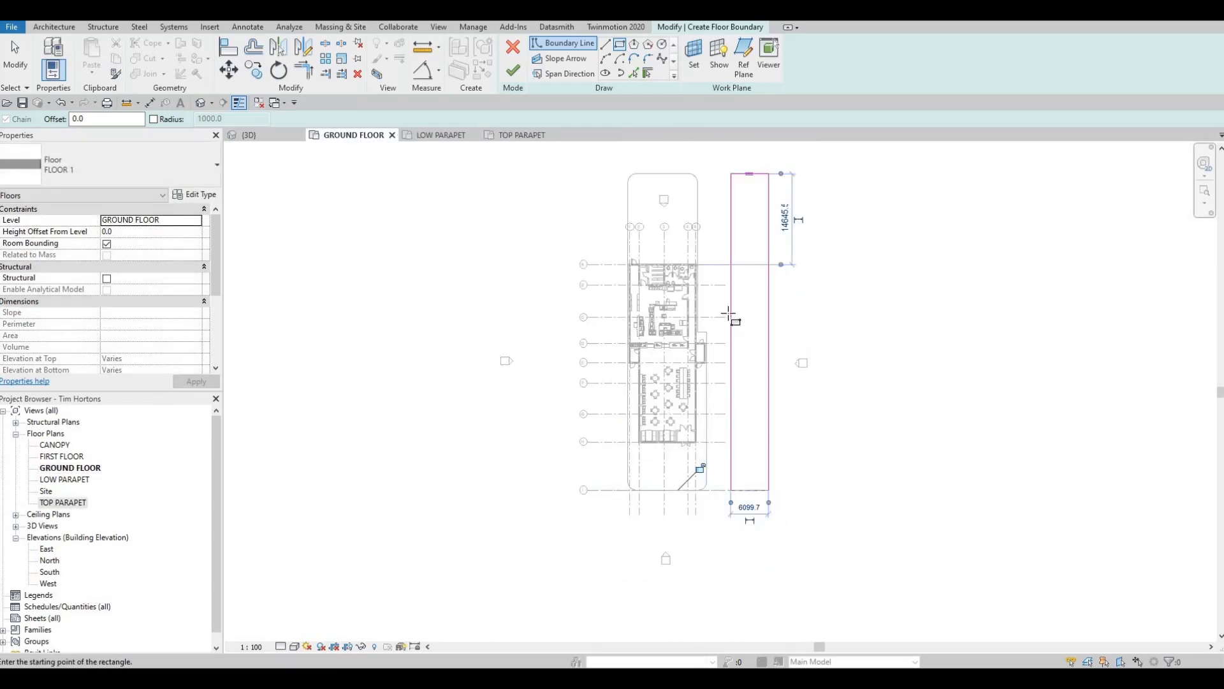
key(Escape)
key(Escape)
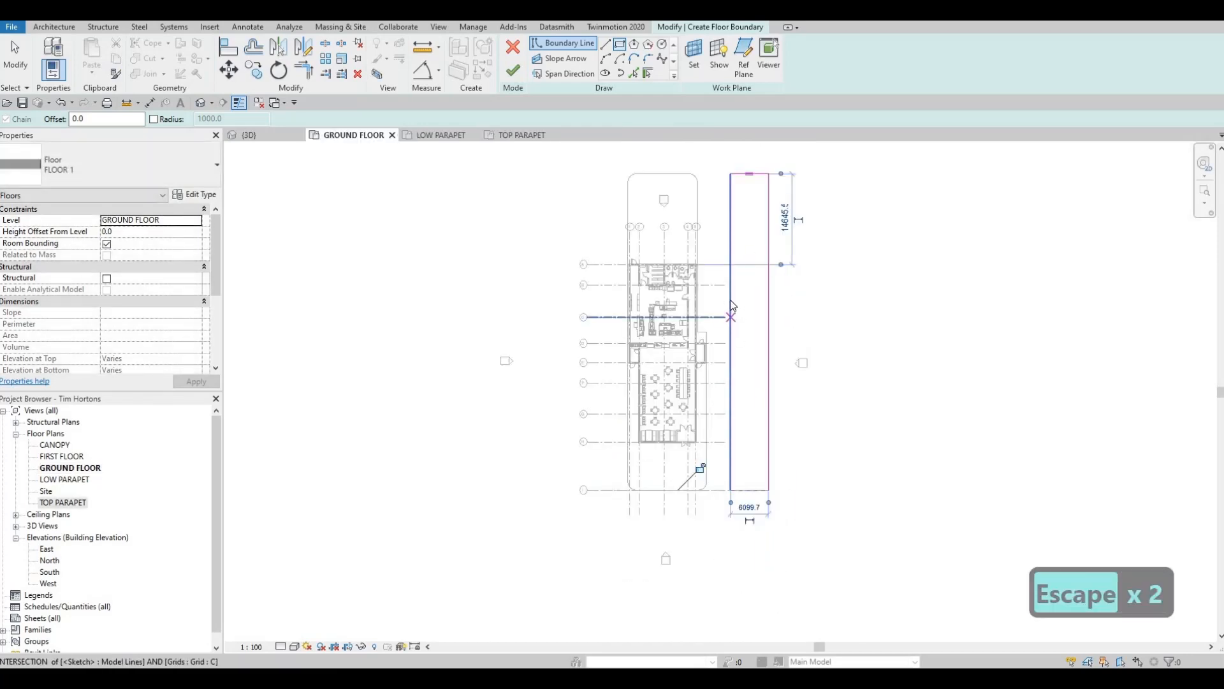
- Set the distance from the building's east wall to the rectangle's near long boundary line to 50'
key(Escape)
key(Escape)
scroll(731, 303, up, 2)
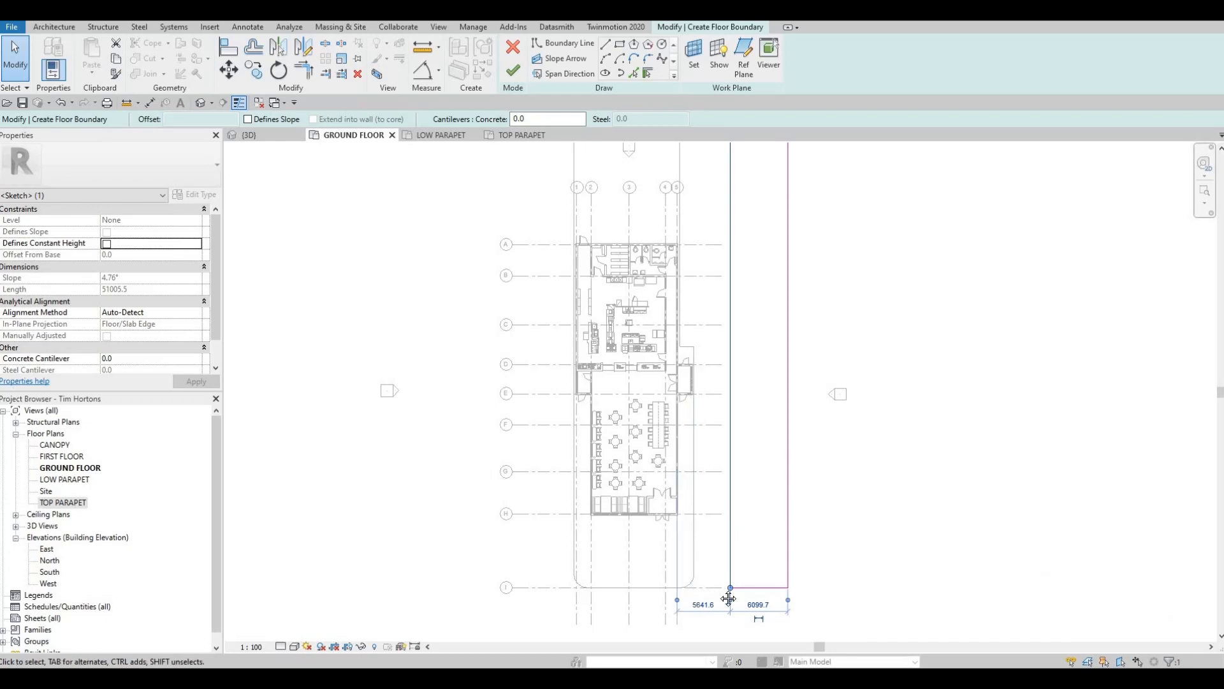
middle_drag(692, 603, 689, 491)
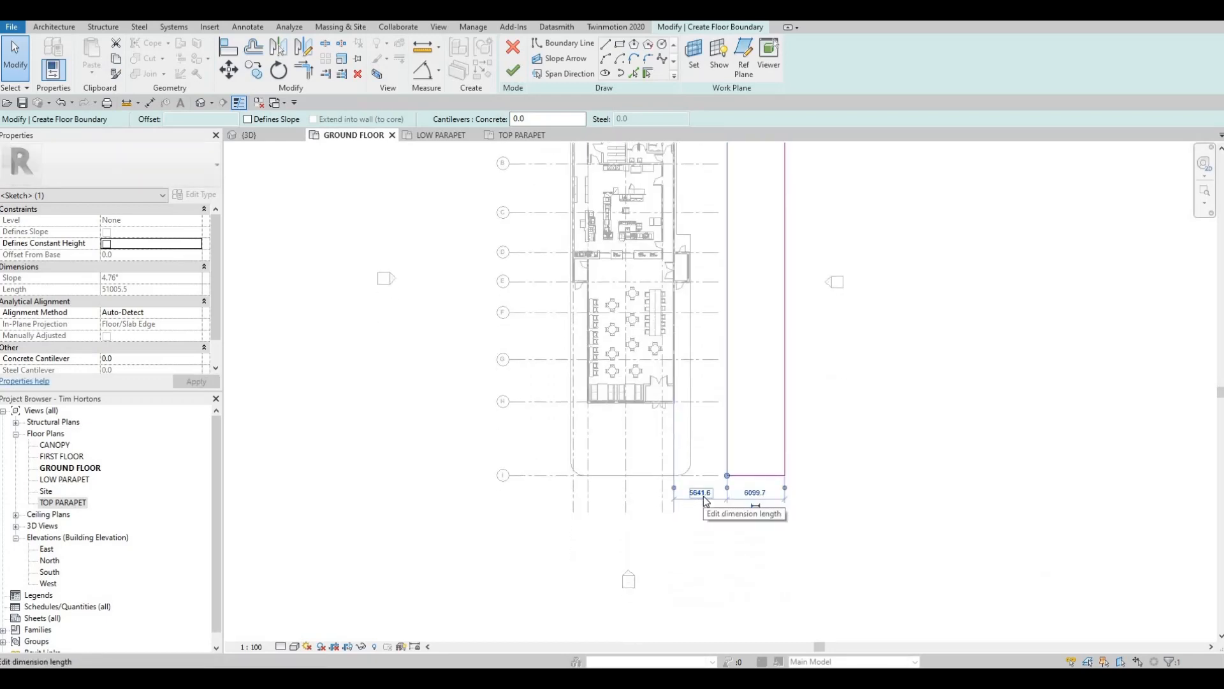
click(703, 493)
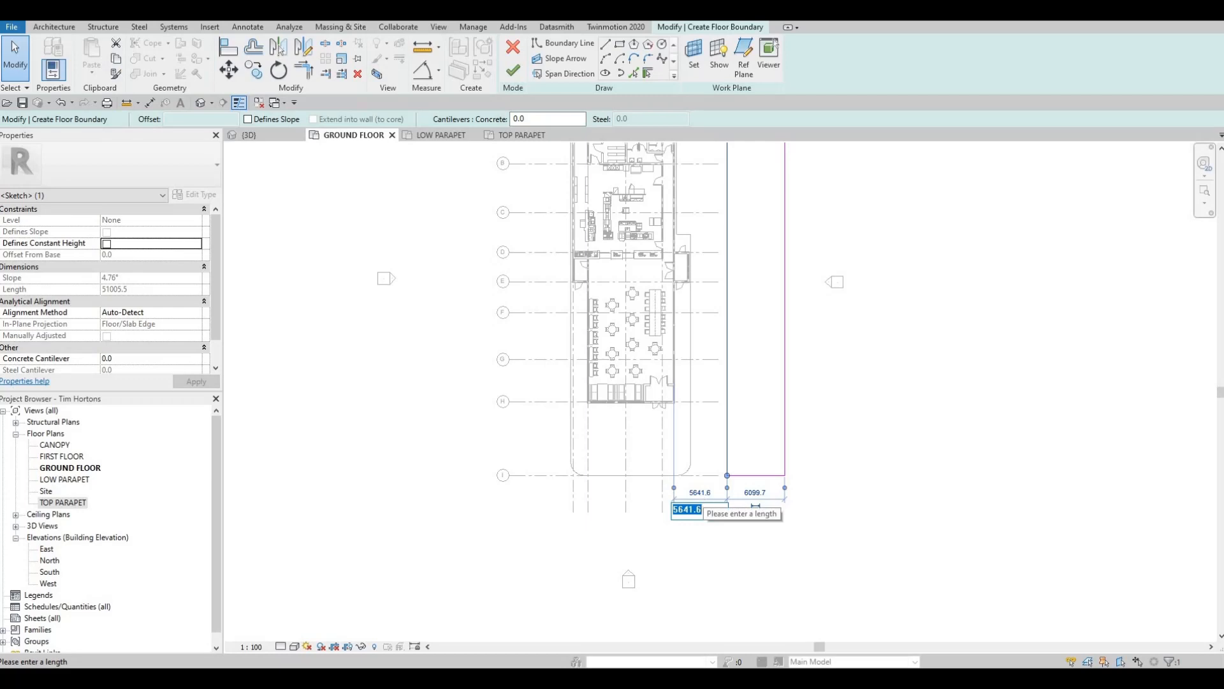
text(50')
key(Return)
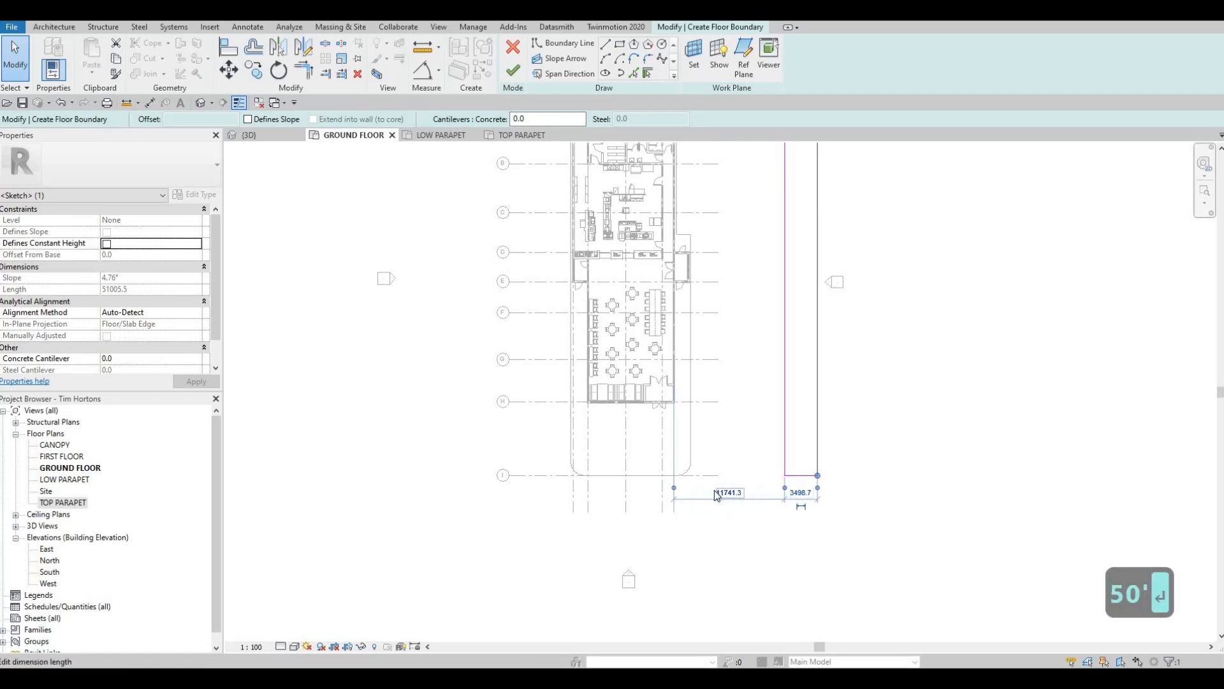
scroll(740, 508, down, 2)
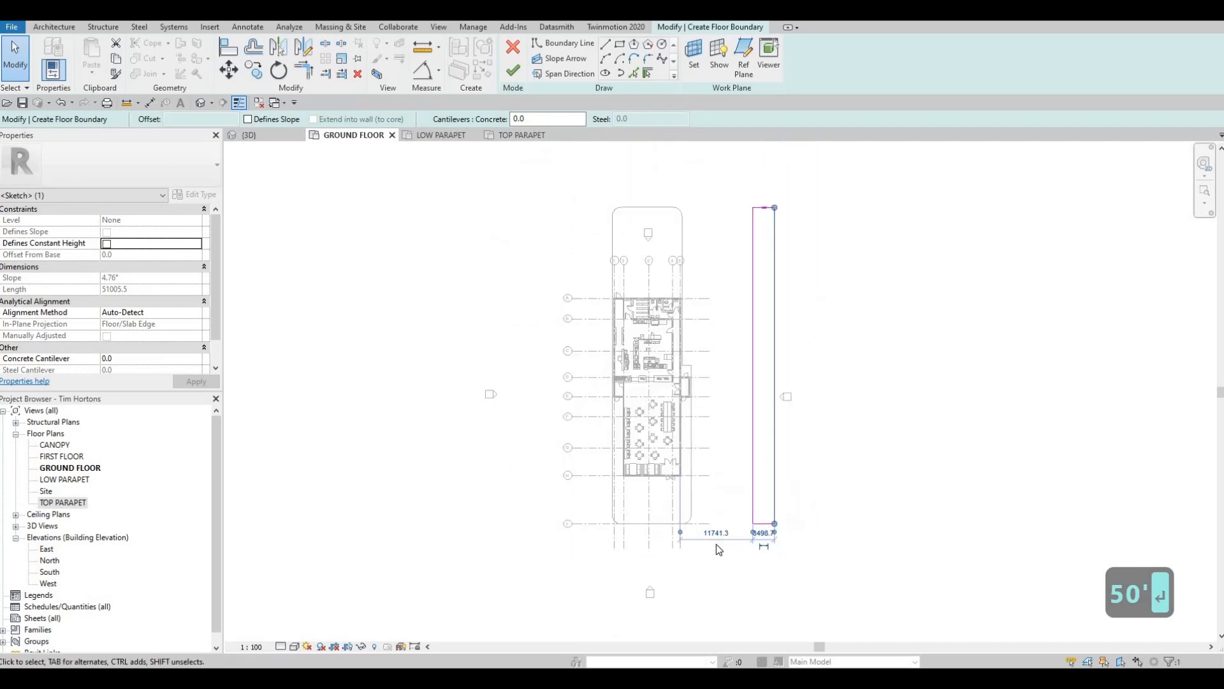
- Try again to set the gap between the building's east wall and the strip's near long boundary line to 50'
scroll(720, 529, up, 4)
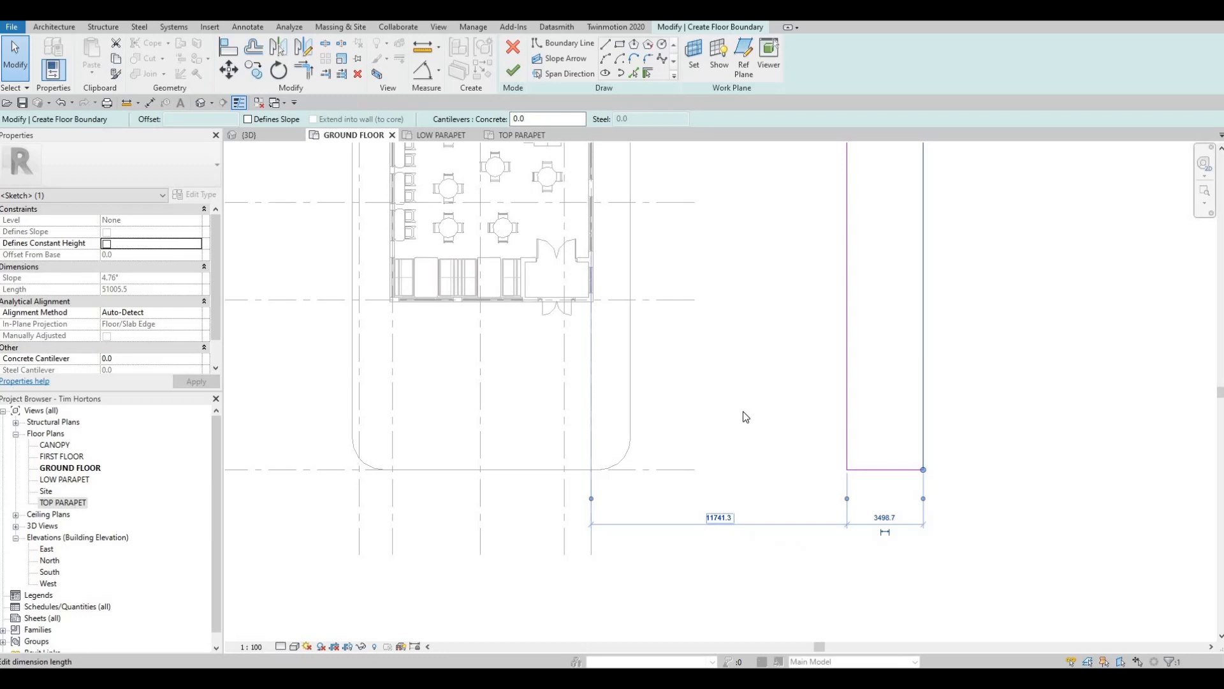
scroll(719, 432, down, 2)
middle_drag(742, 490, 737, 509)
scroll(739, 484, down, 3)
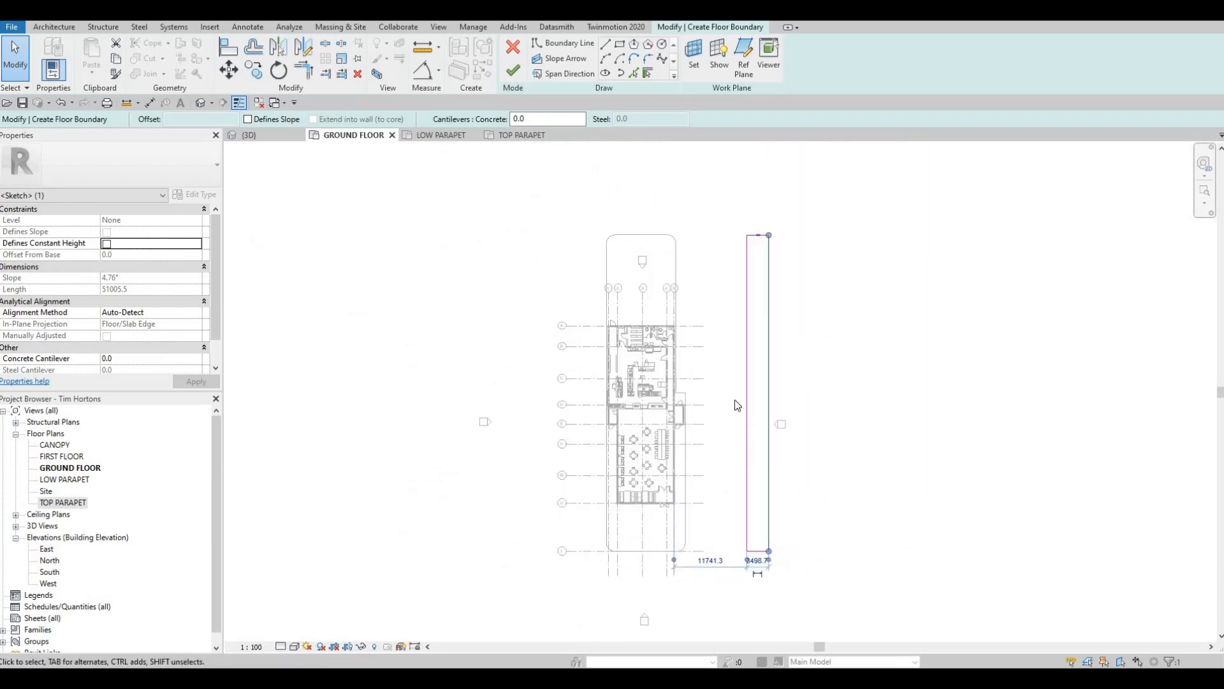
scroll(762, 415, up, 1)
scroll(759, 425, down, 1)
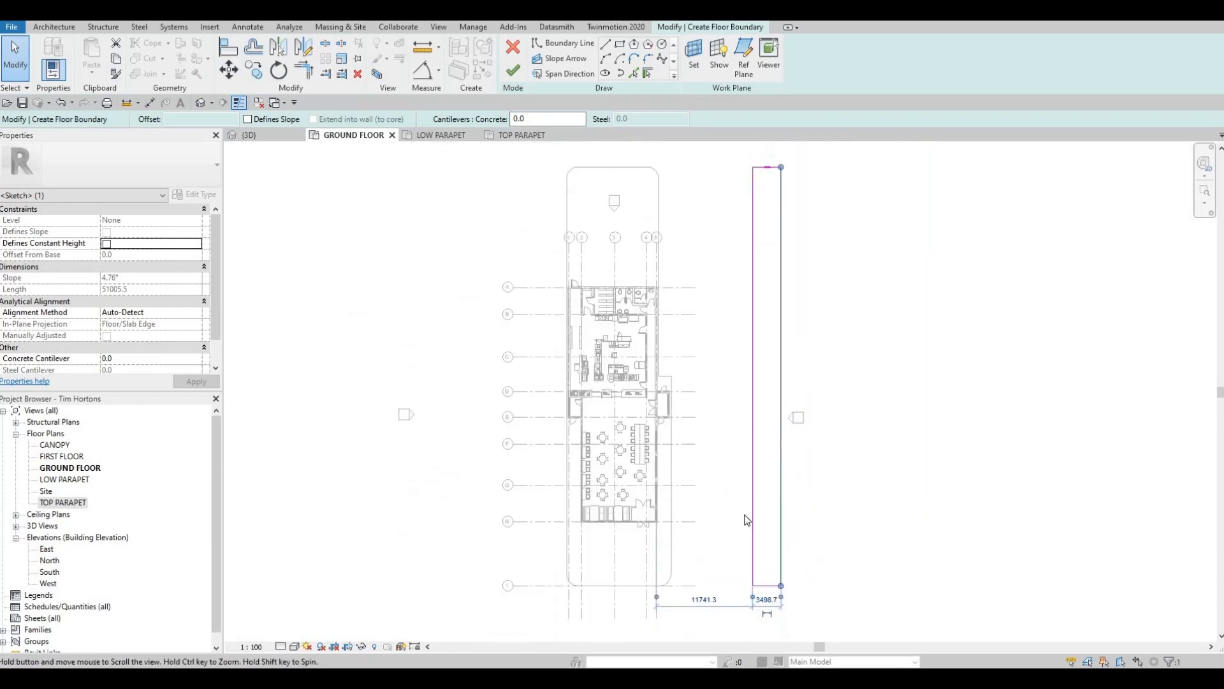
click(695, 570)
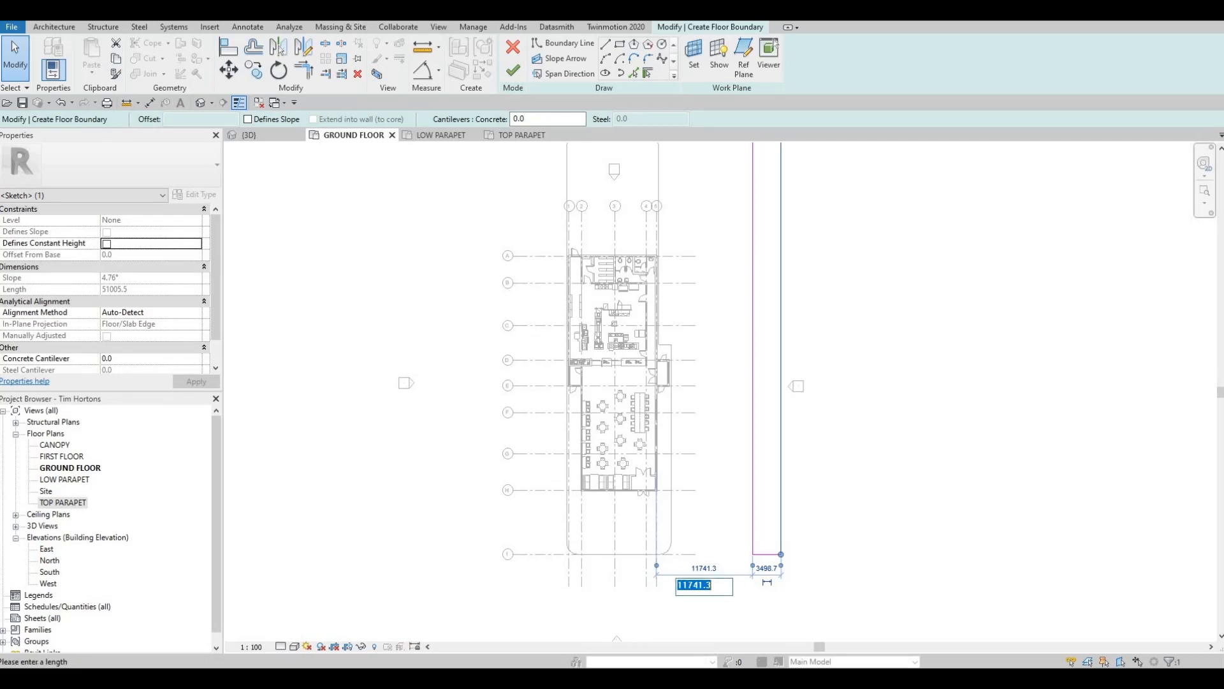
text(50')
key(Return)
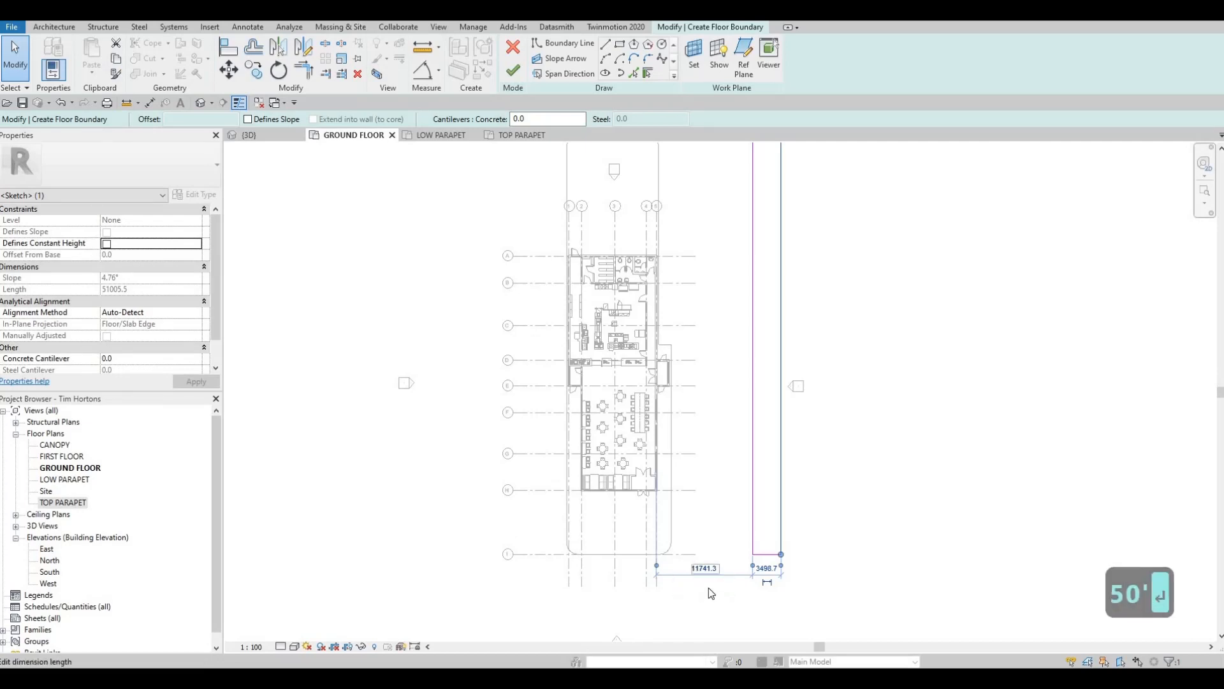
middle_drag(791, 500, 785, 510)
scroll(785, 511, down, 3)
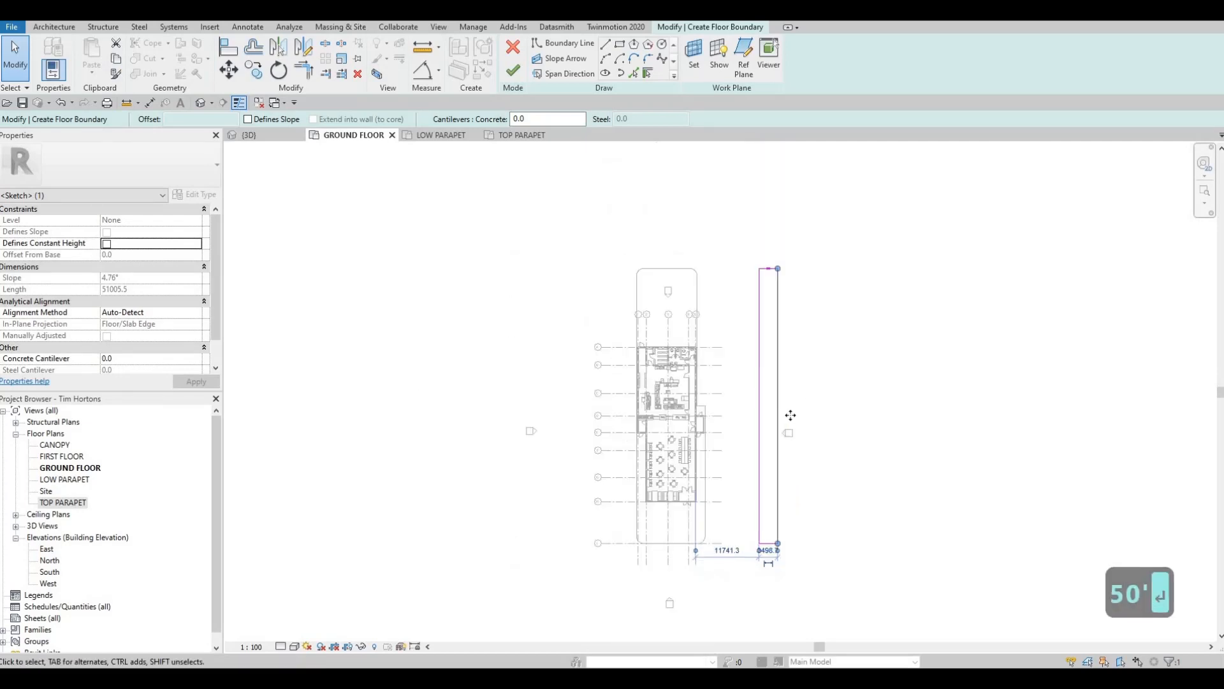
middle_drag(776, 377, 790, 415)
scroll(796, 416, up, 2)
middle_drag(764, 501, 790, 423)
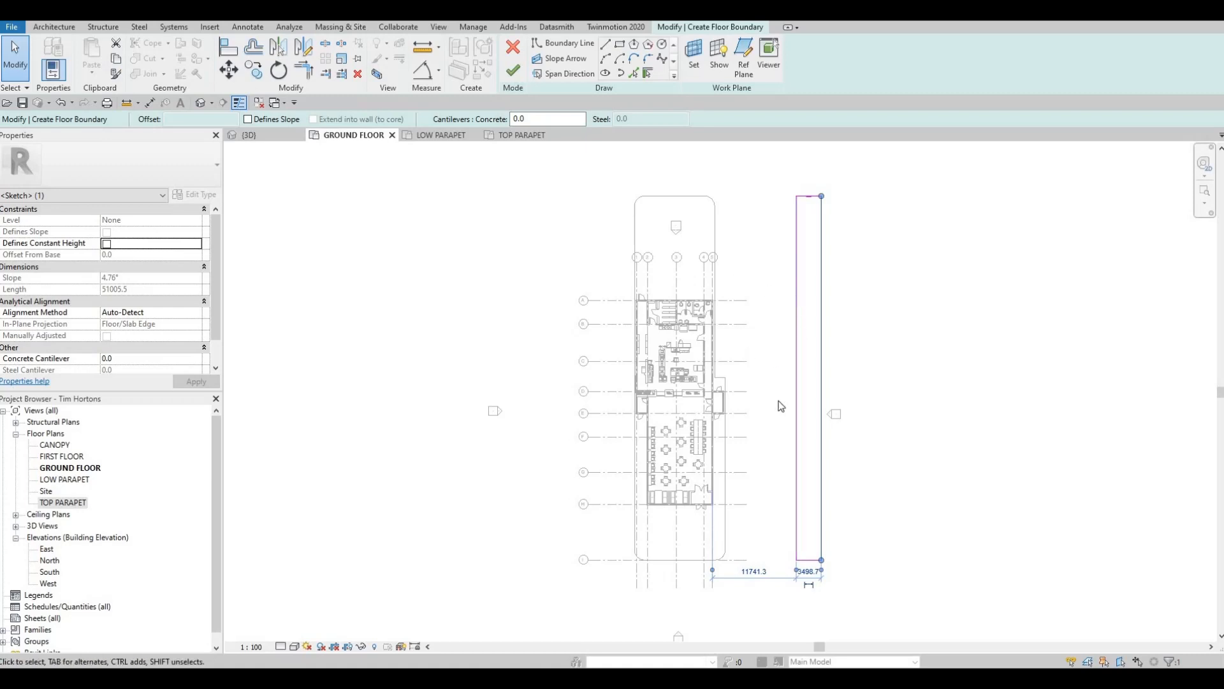
middle_drag(797, 385, 817, 353)
- Sketch a boundary rectangle about 9193 by 8630 mm just south of the strip, its east side aligned with the strip's east line
middle_drag(821, 487, 787, 441)
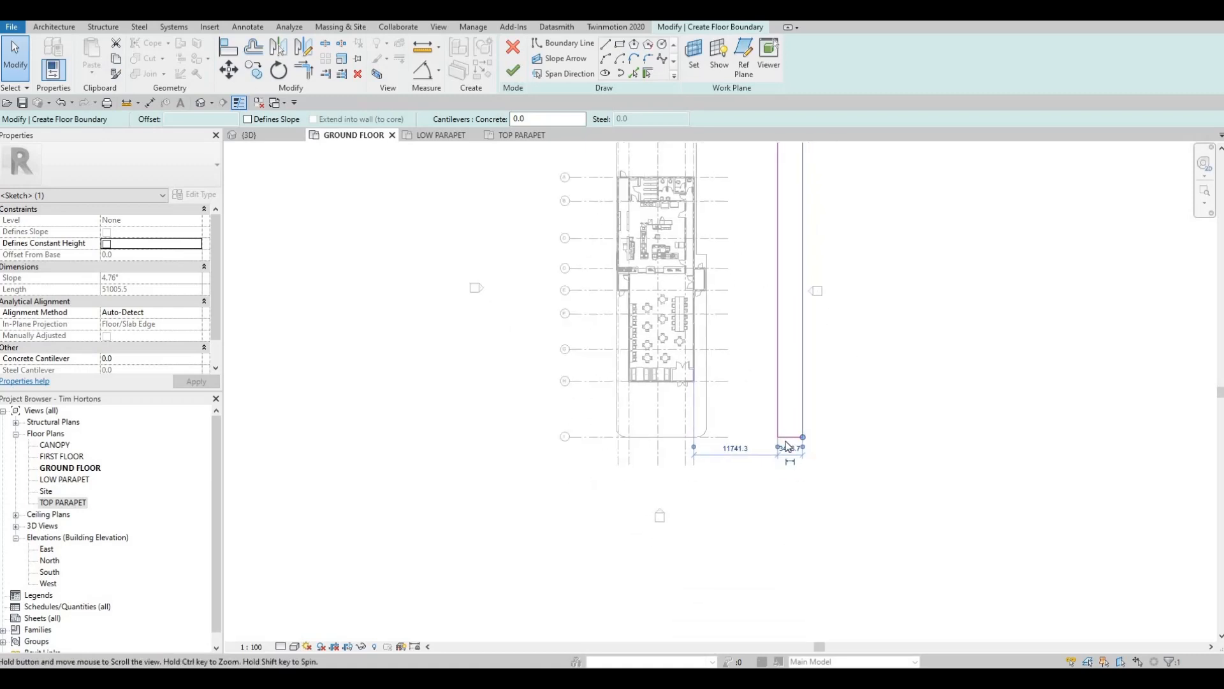
click(619, 44)
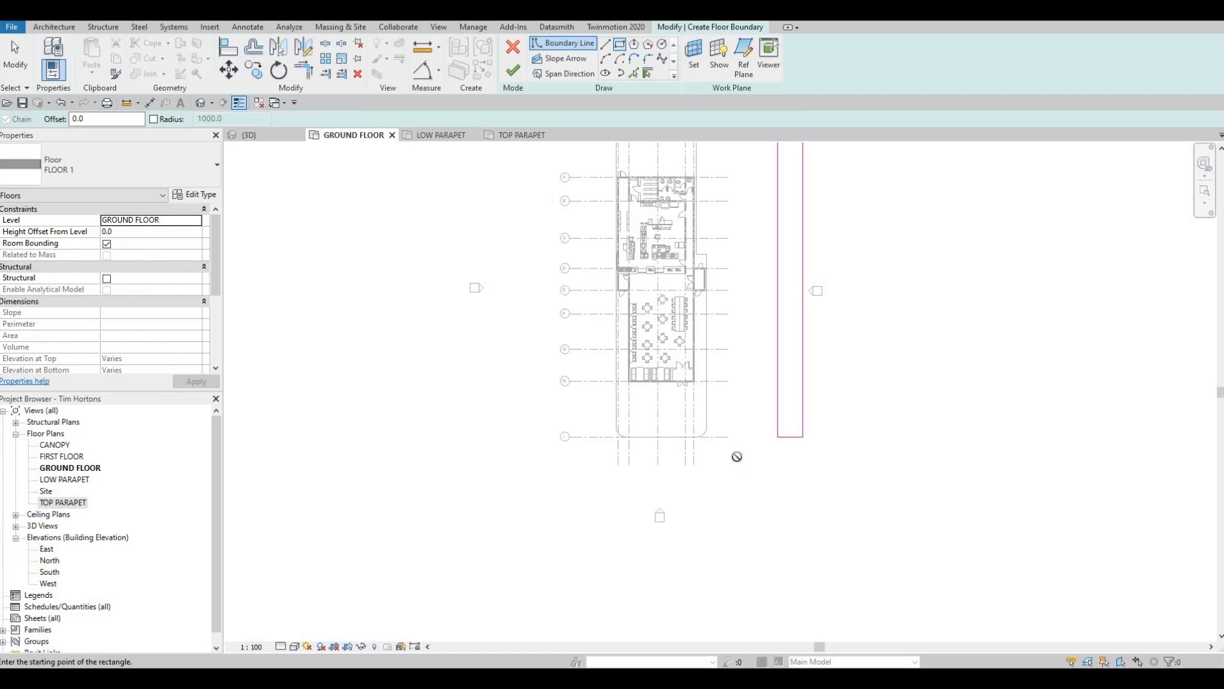
click(738, 454)
click(803, 517)
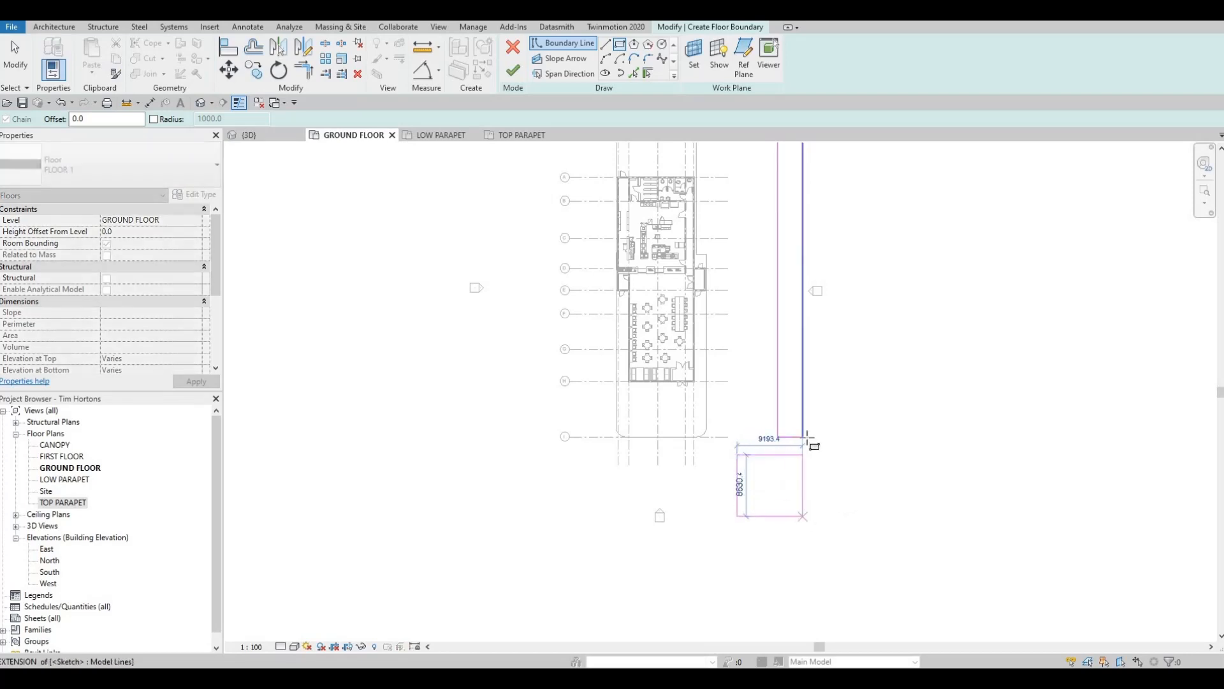
key(Escape)
key(Escape)
key(Escape)
key(Escape)
- Trim/extend the strip's west boundary line into a corner with the north edge of the southern rectangle
scroll(795, 431, up, 1)
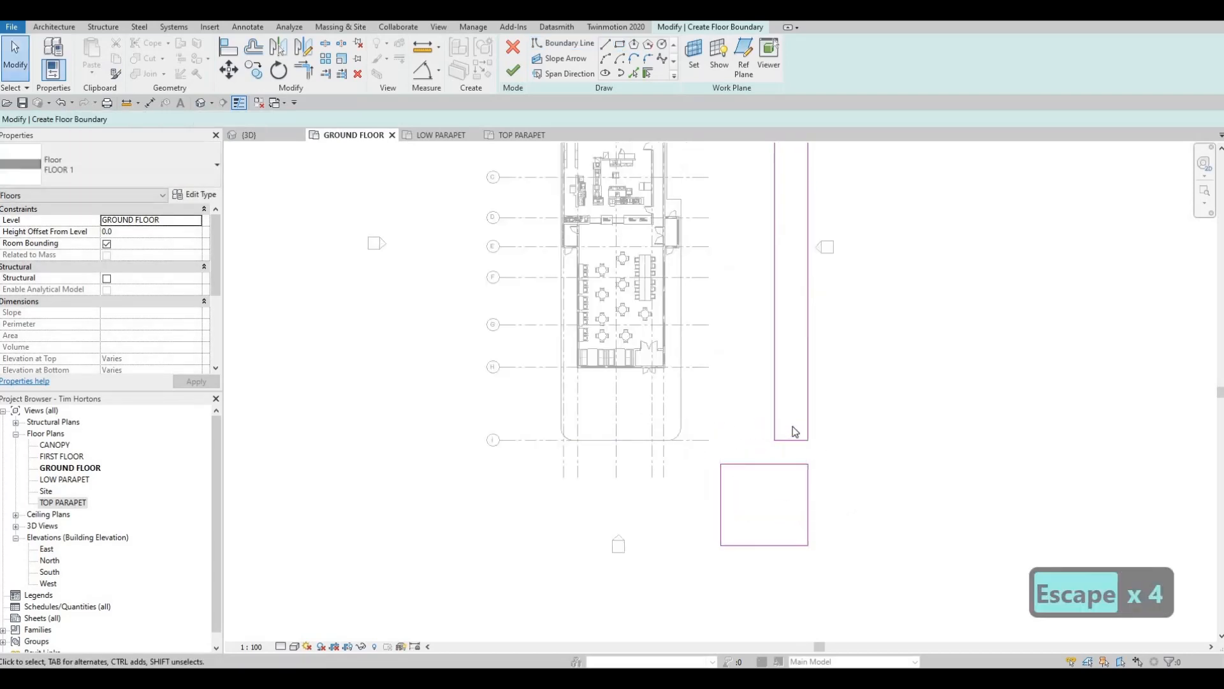
key(t)
key(r)
click(775, 432)
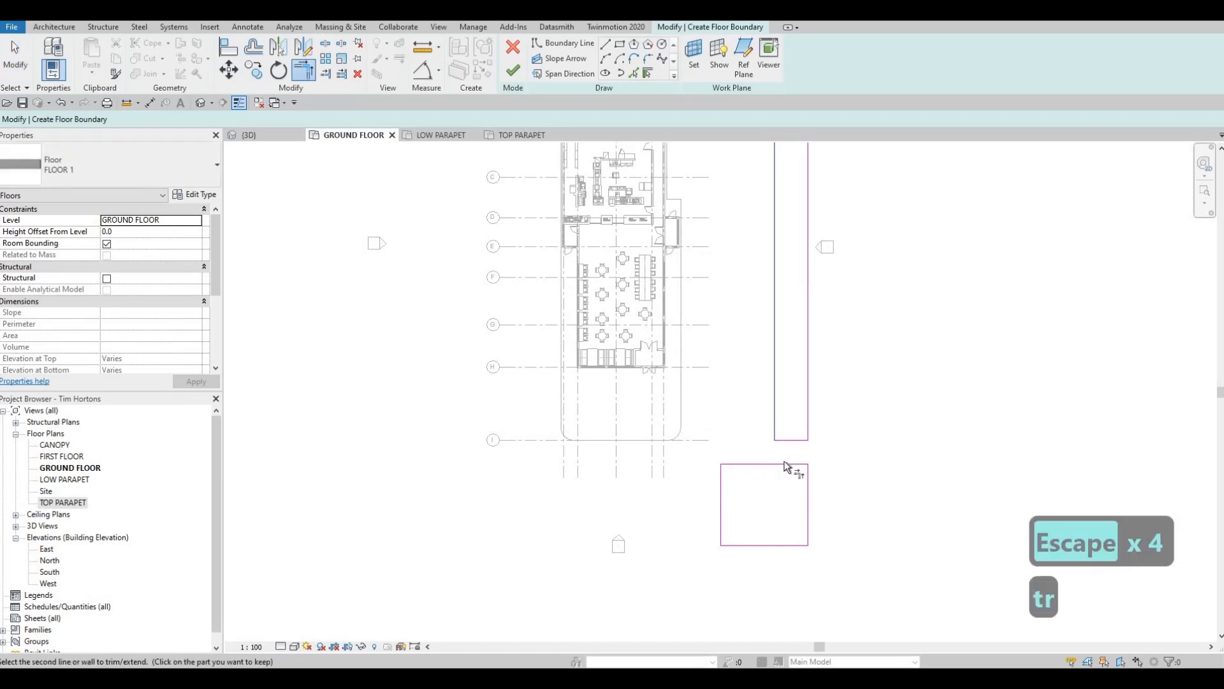
click(809, 429)
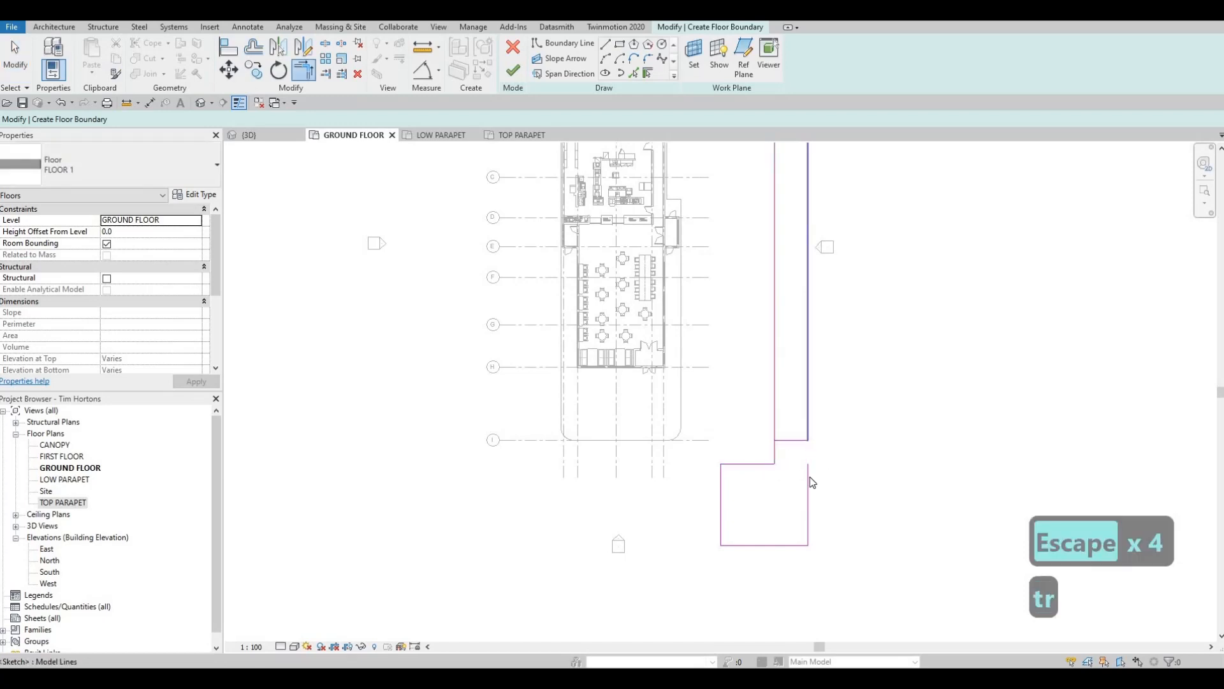
key(Escape)
key(Escape)
- Delete the southern rectangle's east side and the strip's short south edge
click(809, 488)
key(Delete)
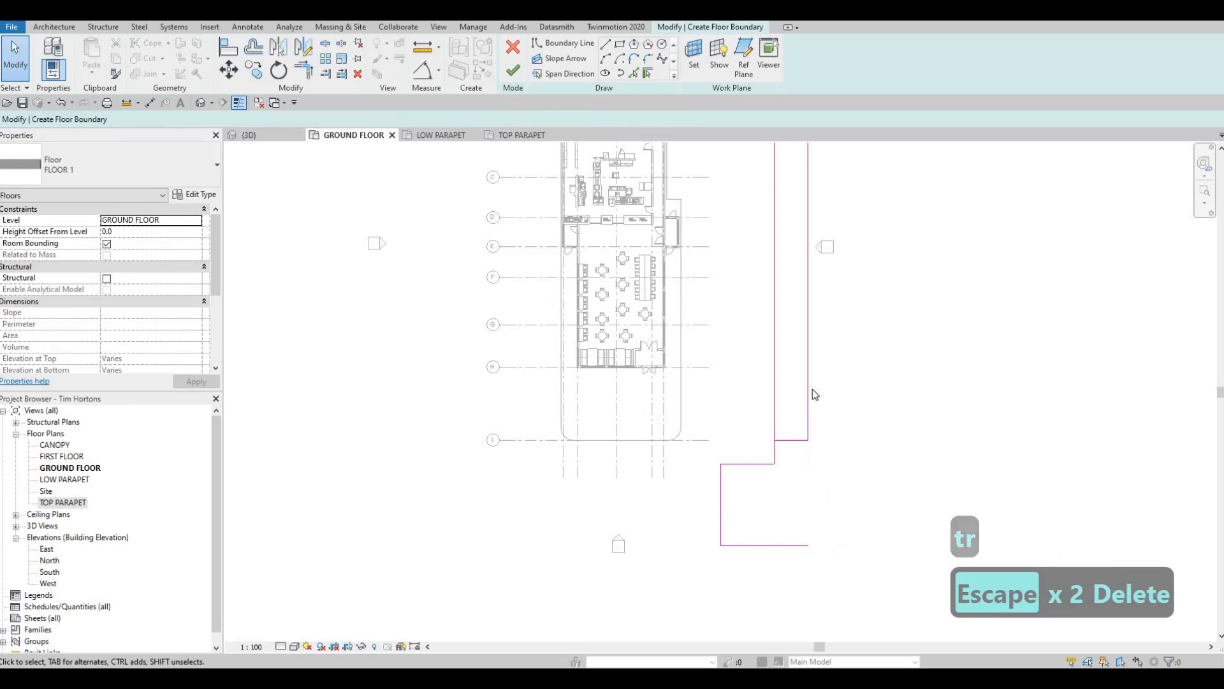
key(Delete)
- Move the strip's east boundary line farther east to make the strip about 5900 mm wide
click(809, 359)
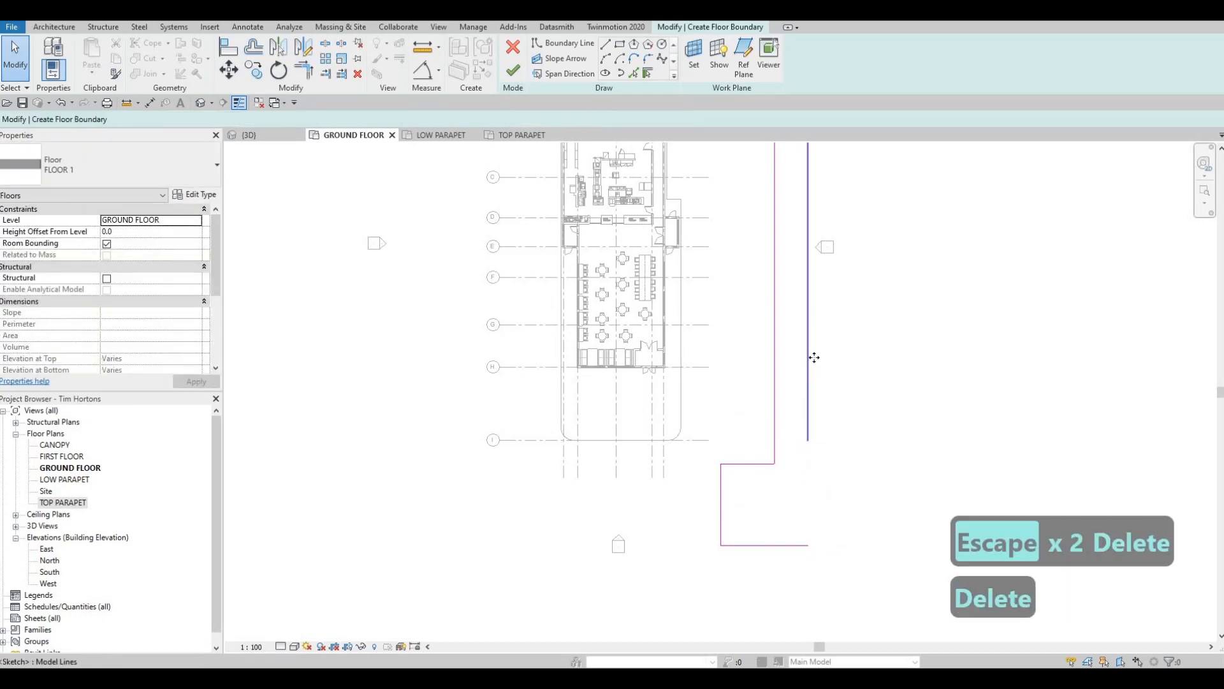
drag(814, 357, 831, 357)
key(Escape)
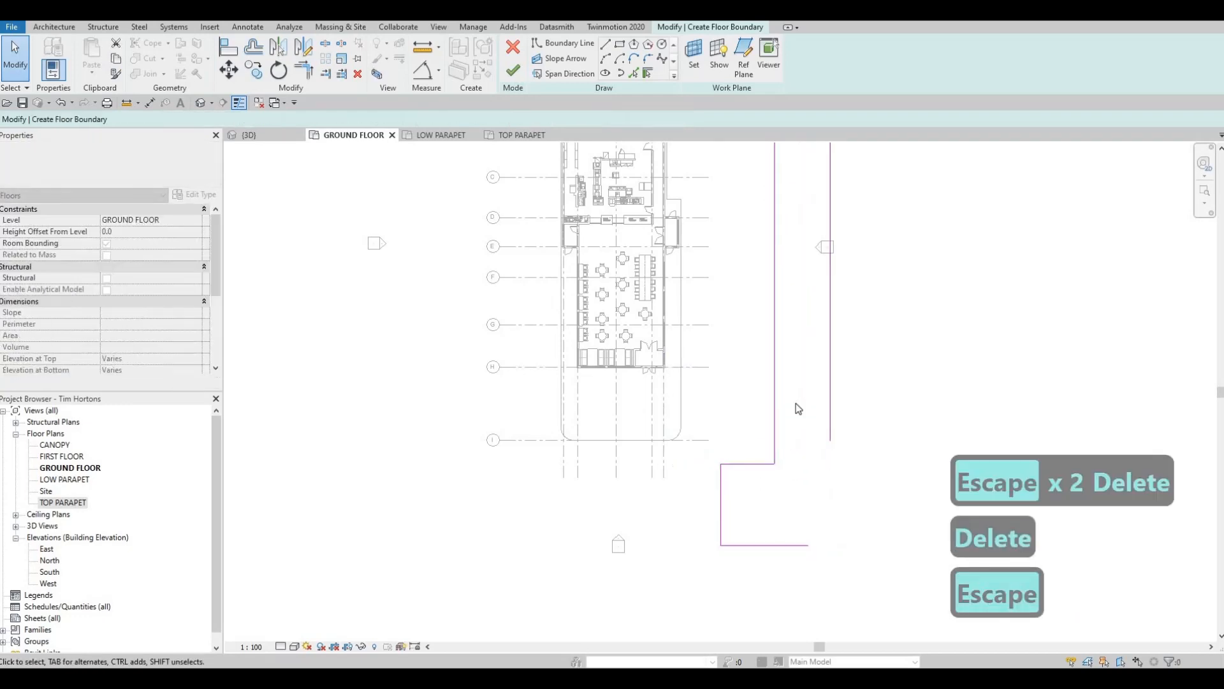
- Trim/extend the strip's east boundary line and the southern rectangle's south edge into a corner
middle_drag(795, 403, 797, 406)
key(t)
key(r)
click(833, 394)
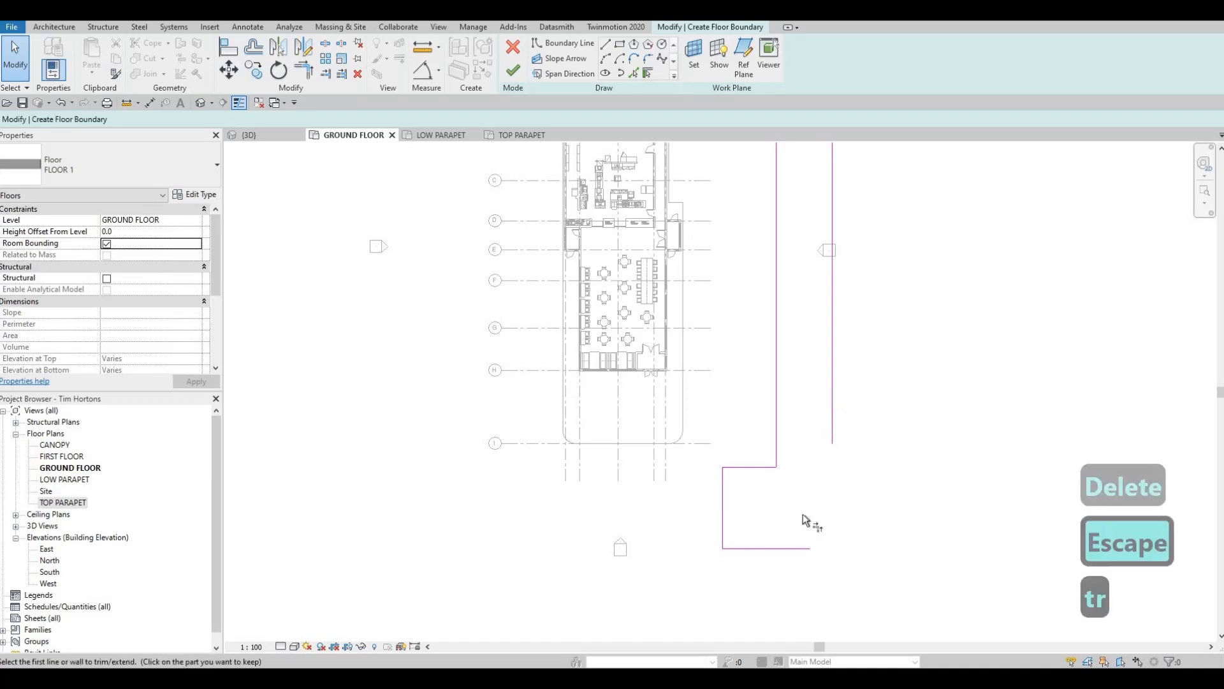
click(802, 549)
key(Escape)
- Sketch a boundary rectangle about 49000 by 6000 mm north of the building, reaching west from the strip's east line
middle_drag(728, 522, 759, 454)
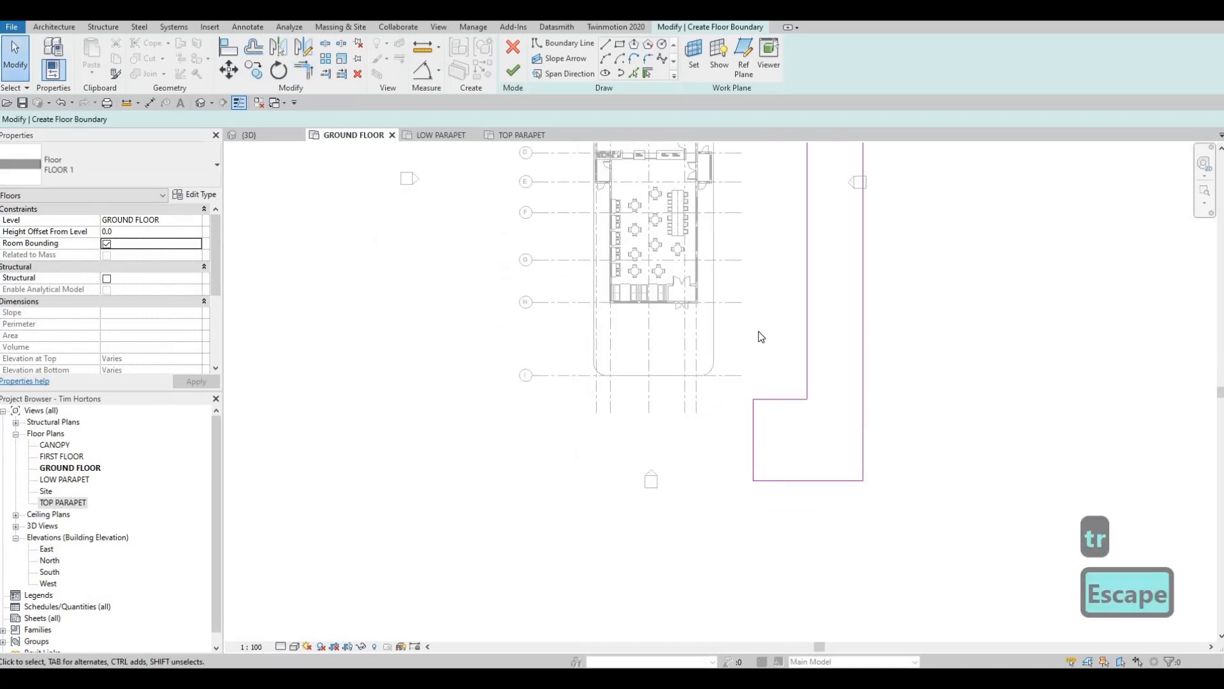
scroll(746, 400, down, 2)
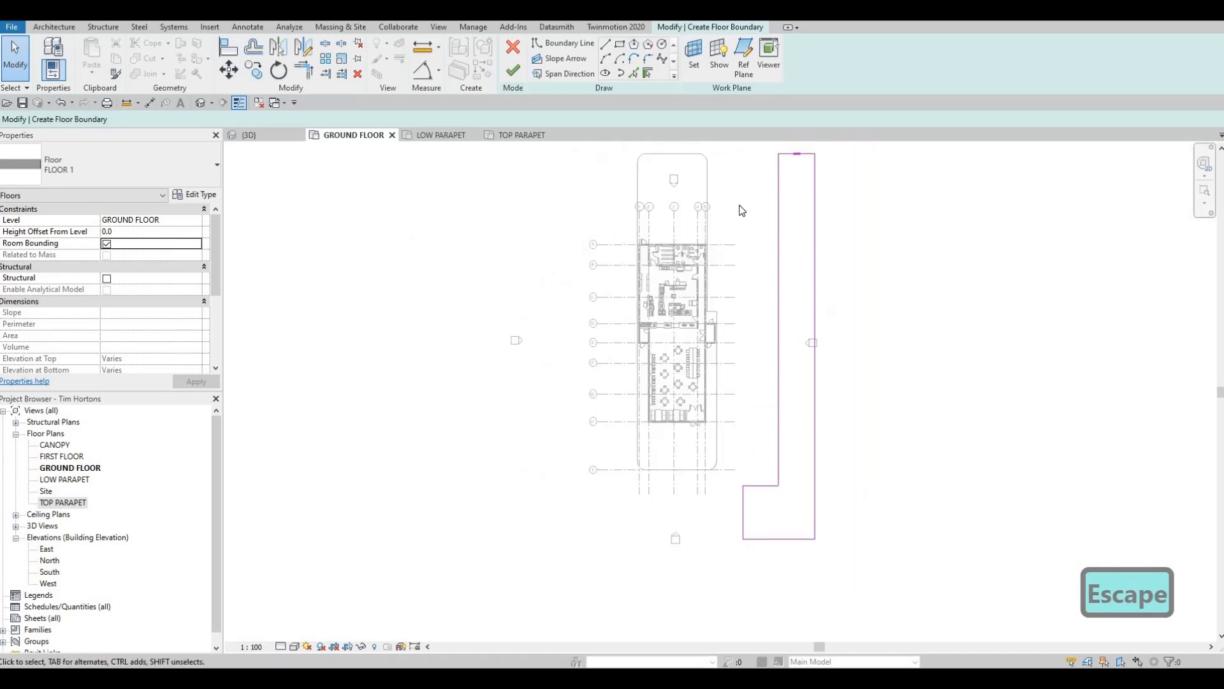
middle_drag(748, 303, 759, 416)
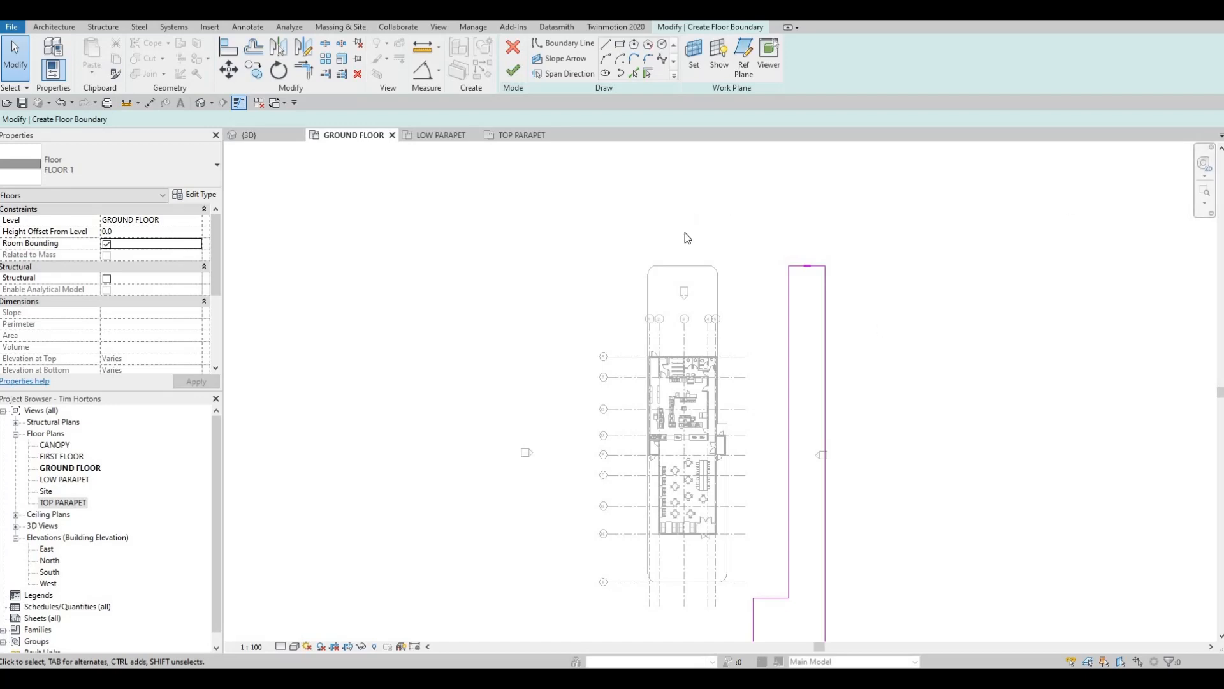
click(619, 44)
click(827, 197)
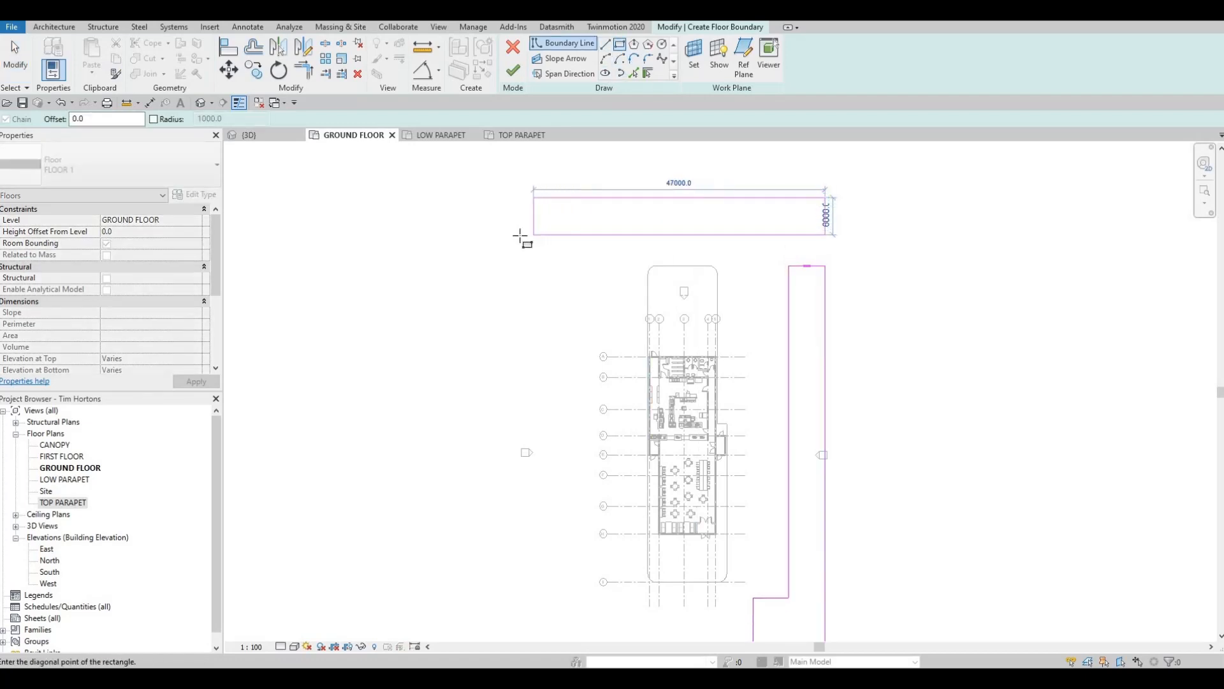
click(521, 235)
key(Escape)
key(Escape)
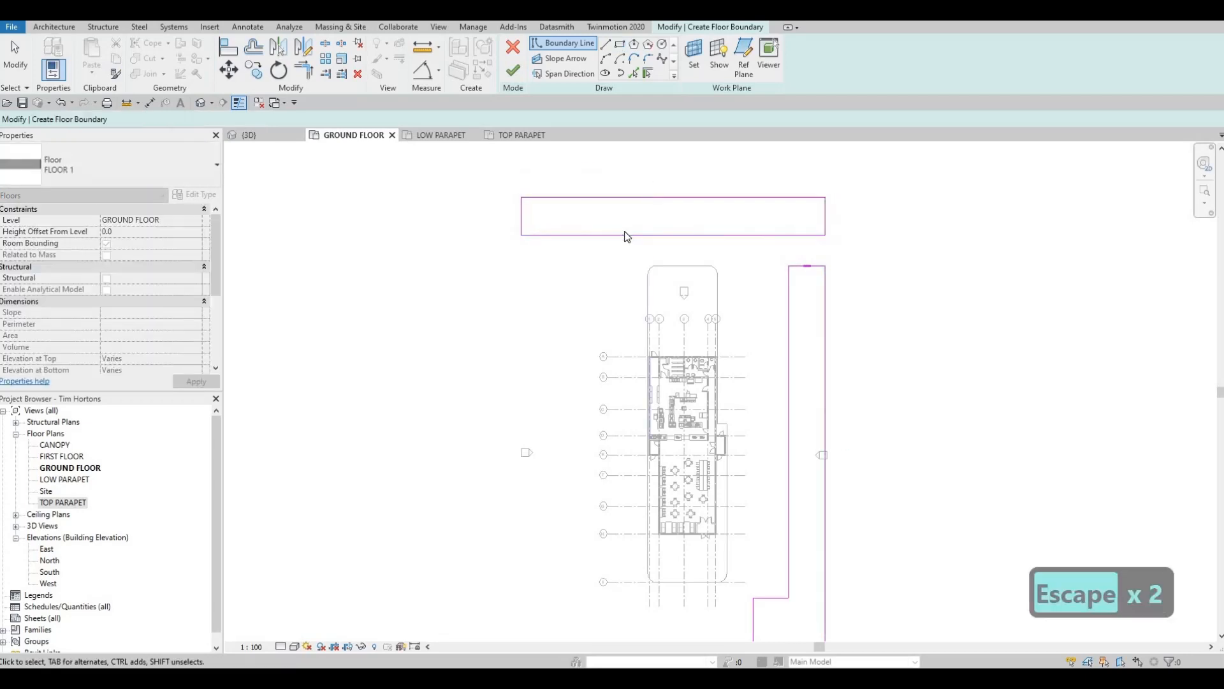
key(Escape)
- Trim/extend the strip's west boundary line into a corner with the south edge of the northern rectangle
key(t)
key(r)
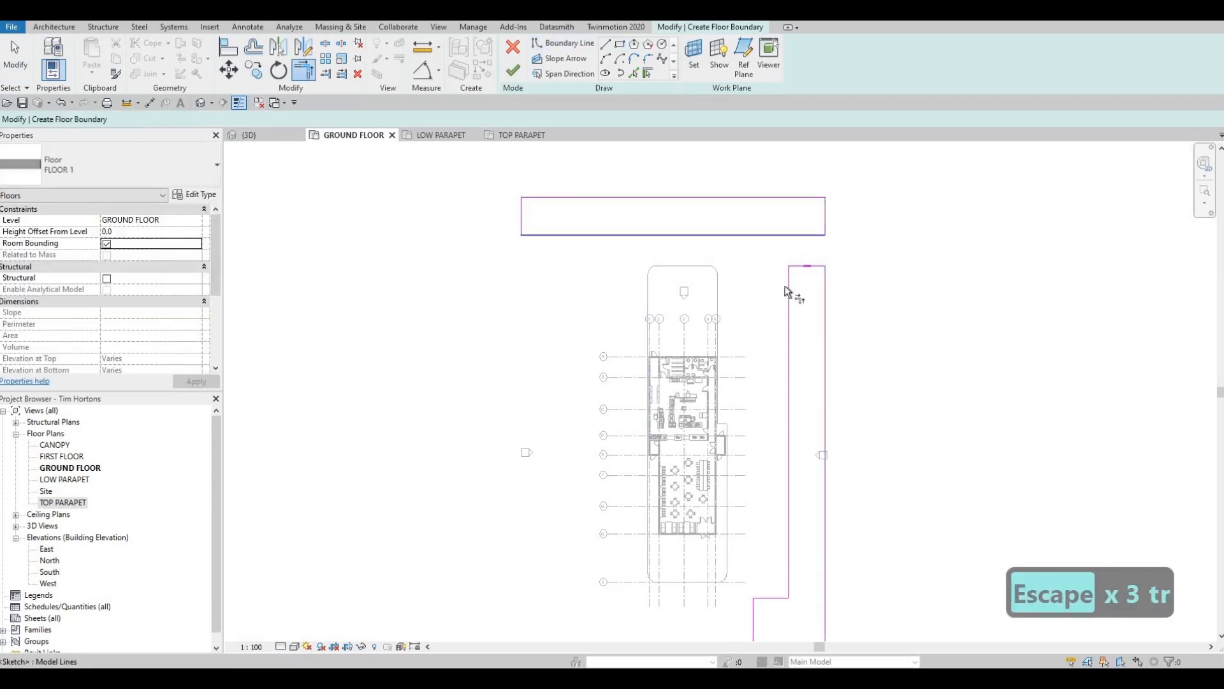
click(790, 276)
click(592, 234)
middle_drag(678, 204, 669, 251)
key(Escape)
- Move the northern rectangle's north edge outward to make the rectangle 17000 mm deep
drag(669, 243, 763, 206)
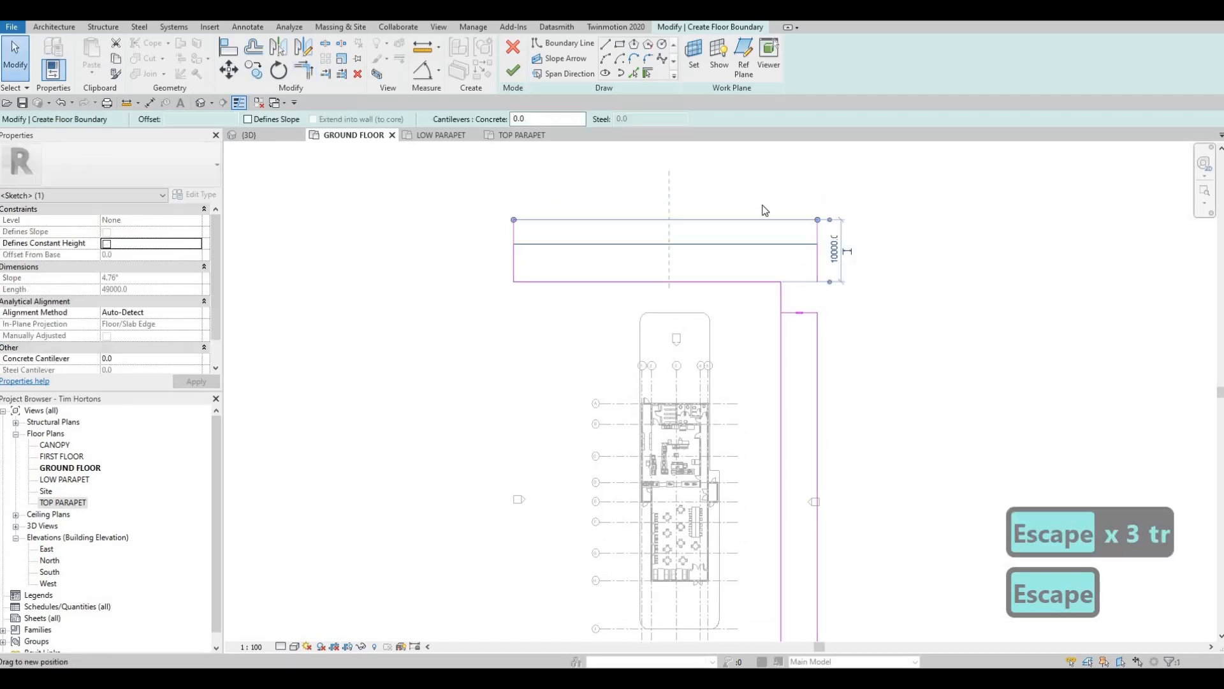
key(Escape)
key(Escape)
- Delete the northern rectangle's east side and the strip's short north edge
click(812, 201)
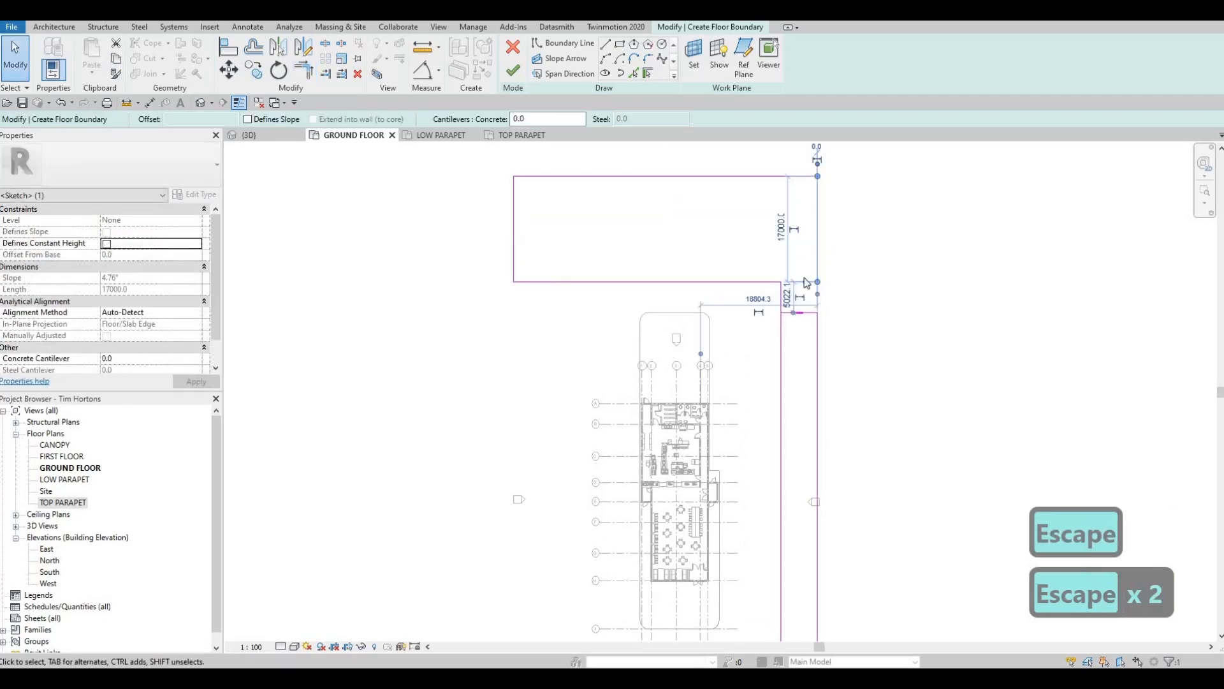
key(Delete)
click(802, 311)
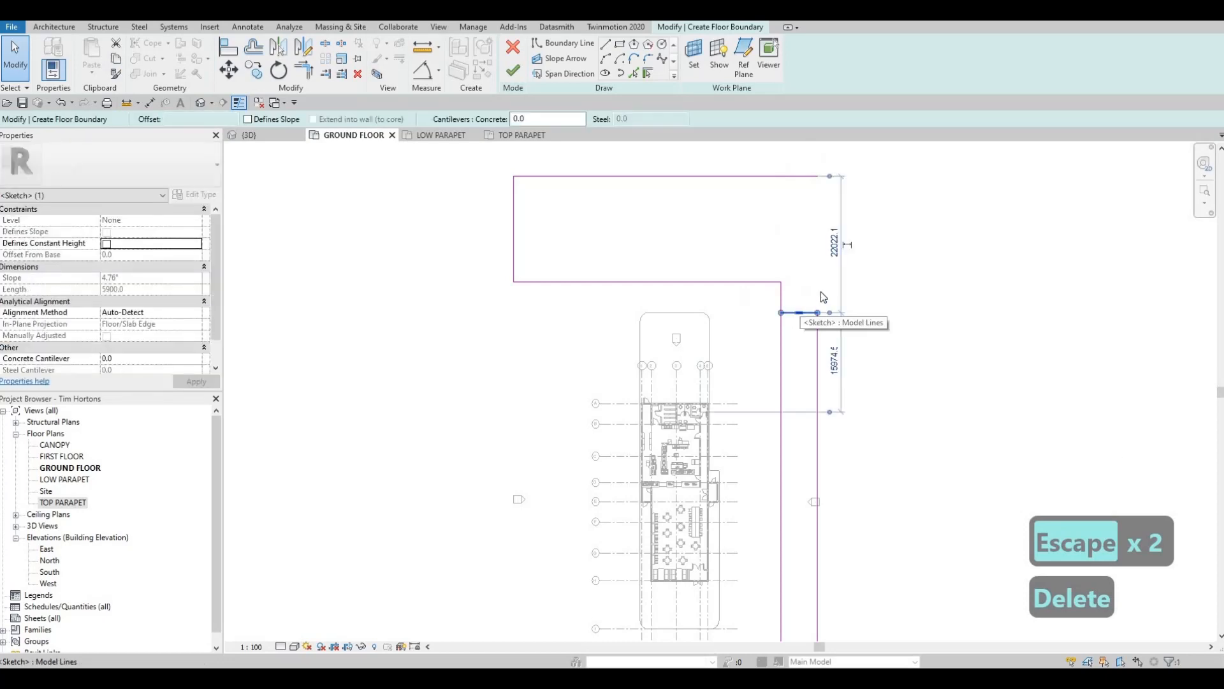
key(Delete)
- Trim/extend the strip's east boundary line and the northern rectangle's north edge into a corner
key(t)
key(r)
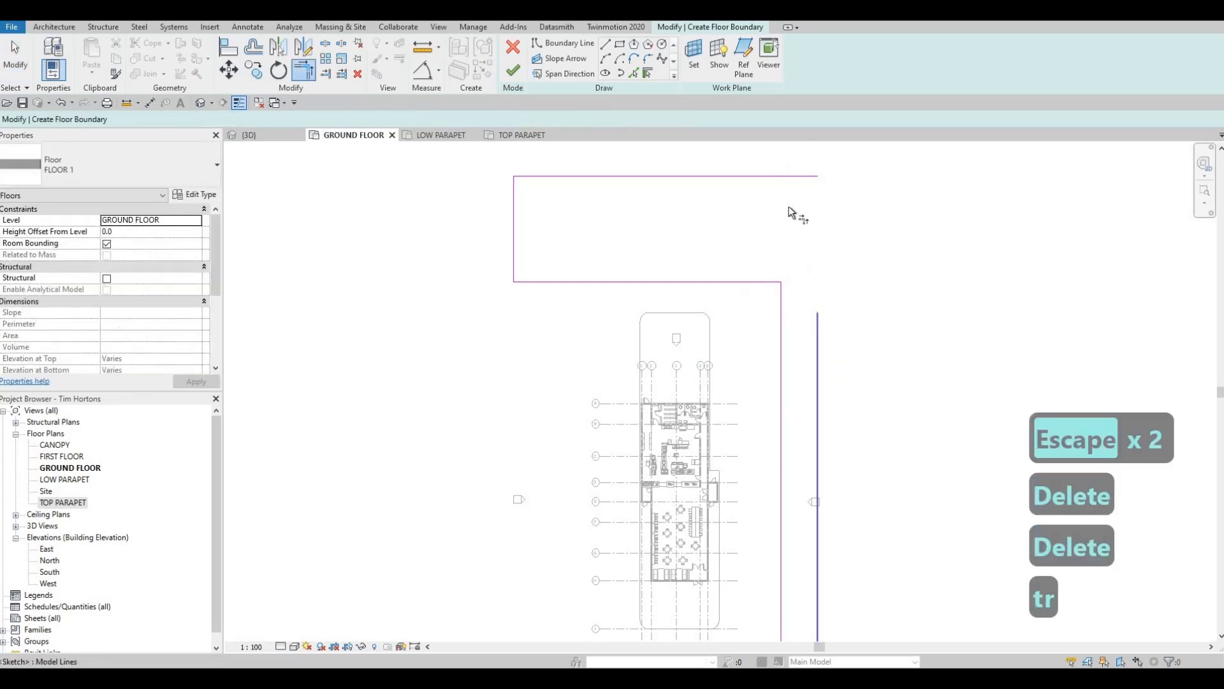
click(774, 176)
click(697, 176)
middle_drag(682, 283, 706, 272)
key(Escape)
- Nudge the south edge of the northern section northward to make that section 16200 mm deep
click(690, 270)
key(Up)
key(Up)
key(Up)
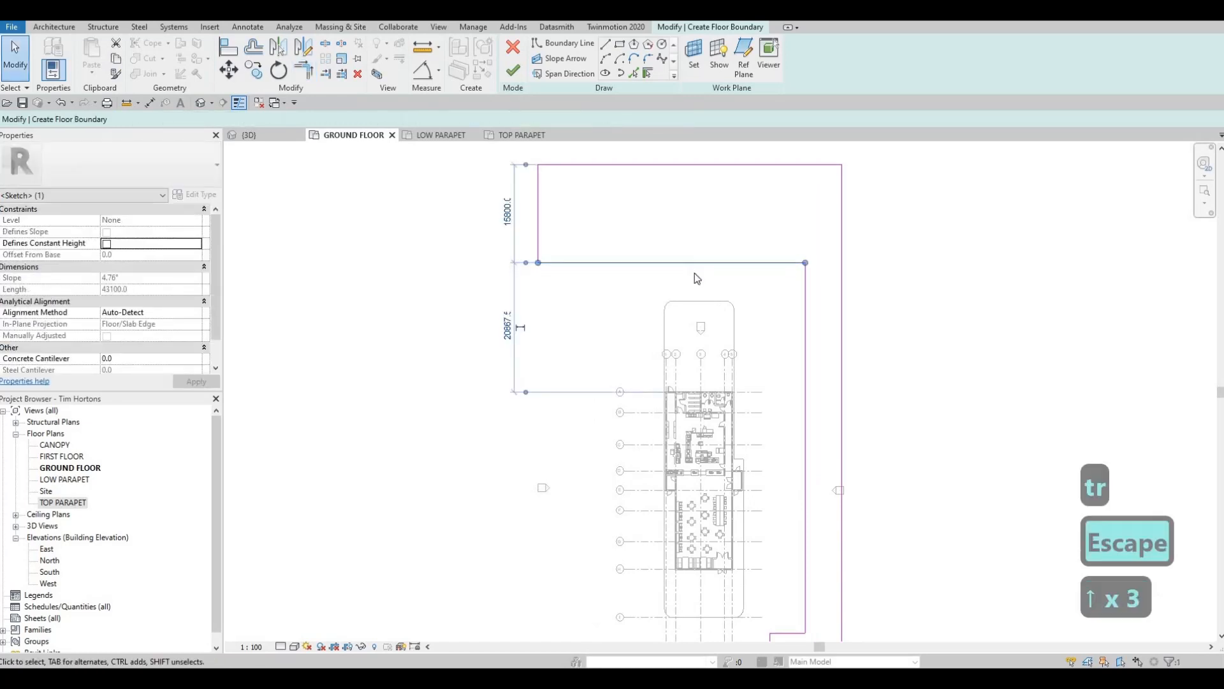
key(Down)
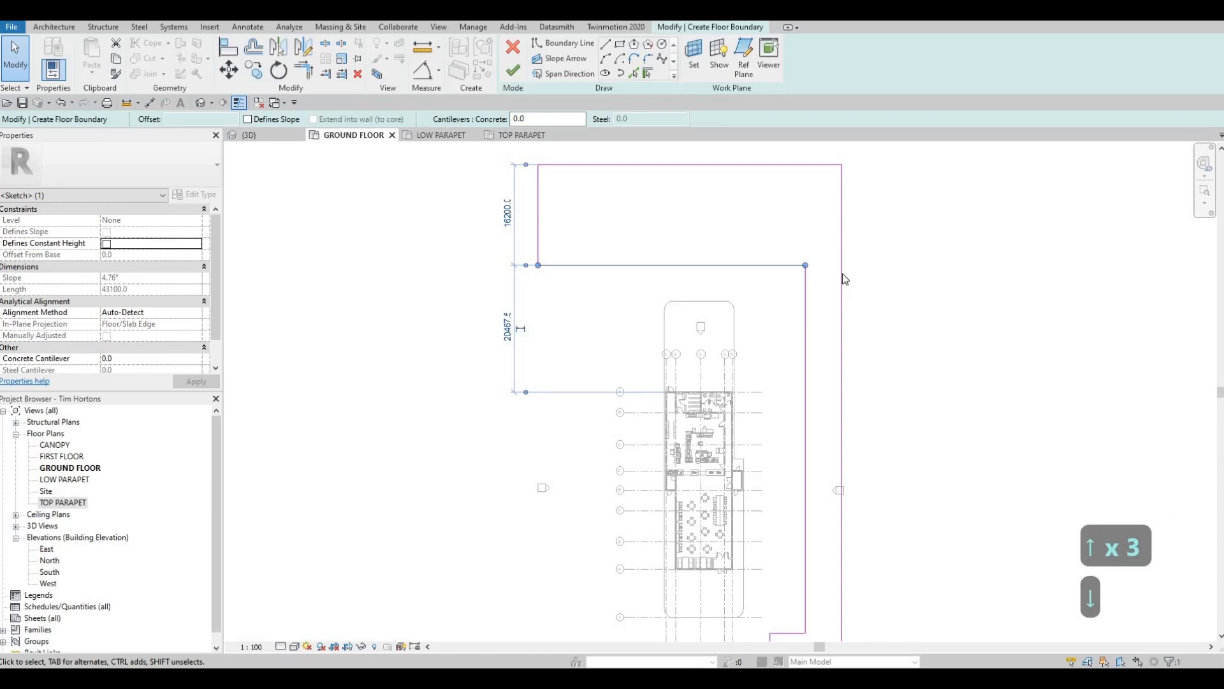
- Draw a boundary line about 10000 mm long at 115° from the northern section's south edge, continuing with a sloping line to its west side
scroll(790, 262, up, 2)
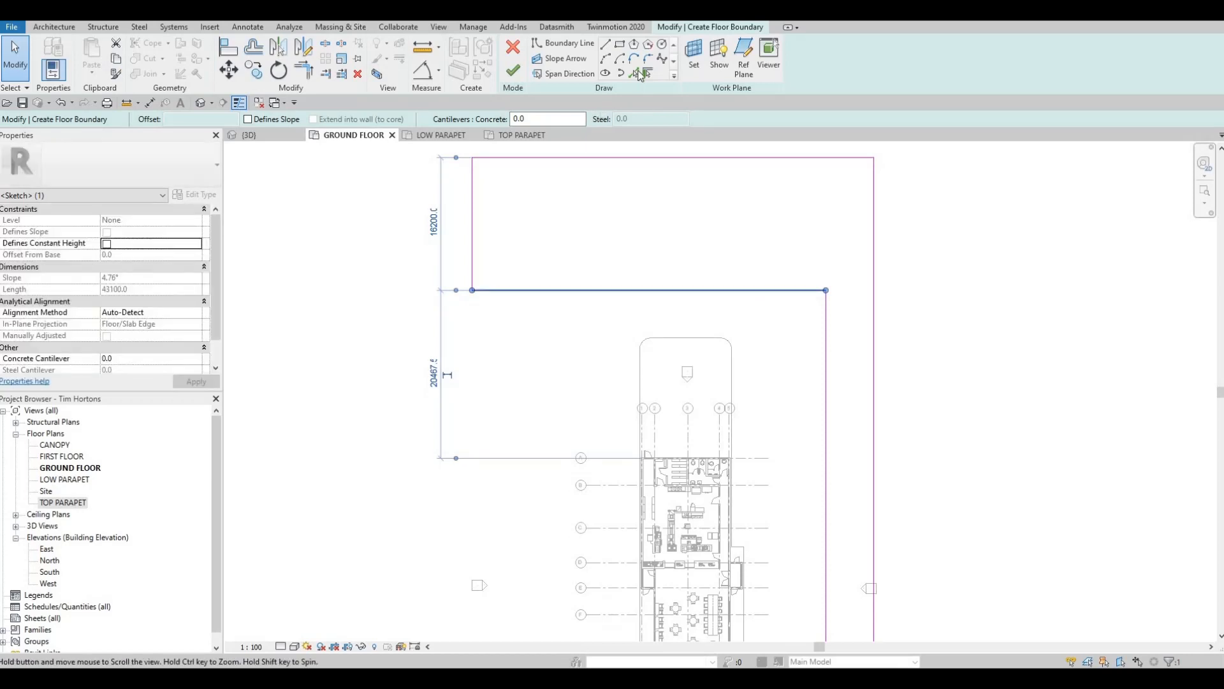
click(784, 277)
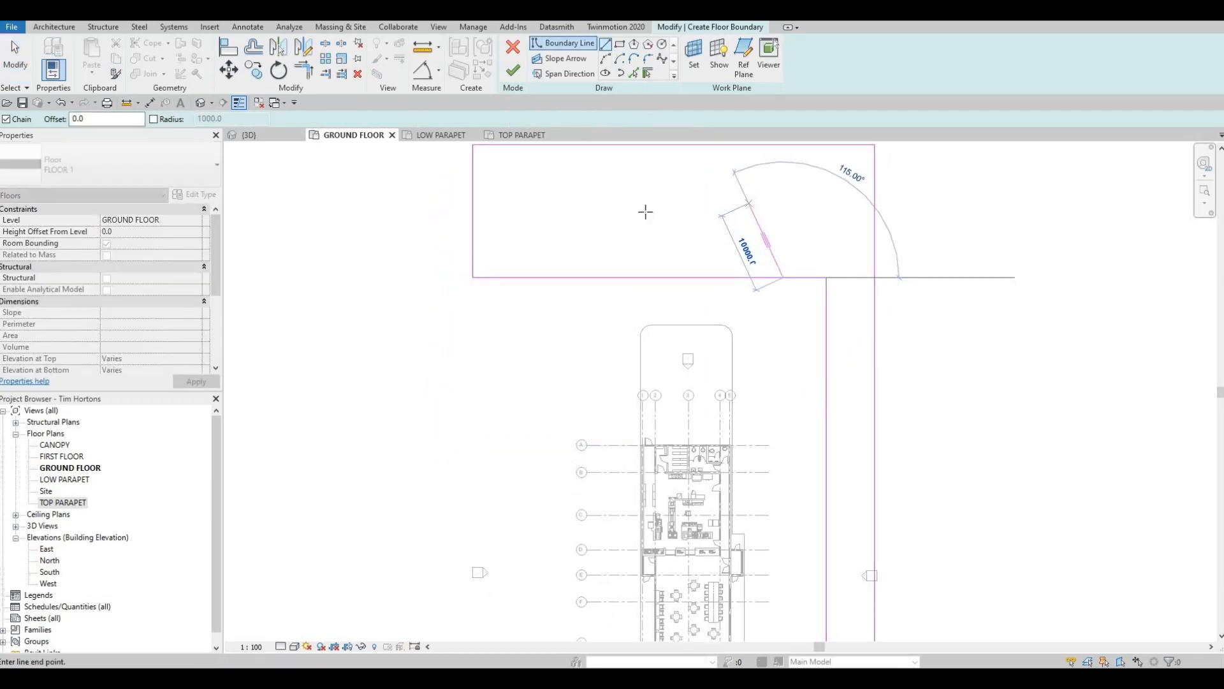
click(749, 203)
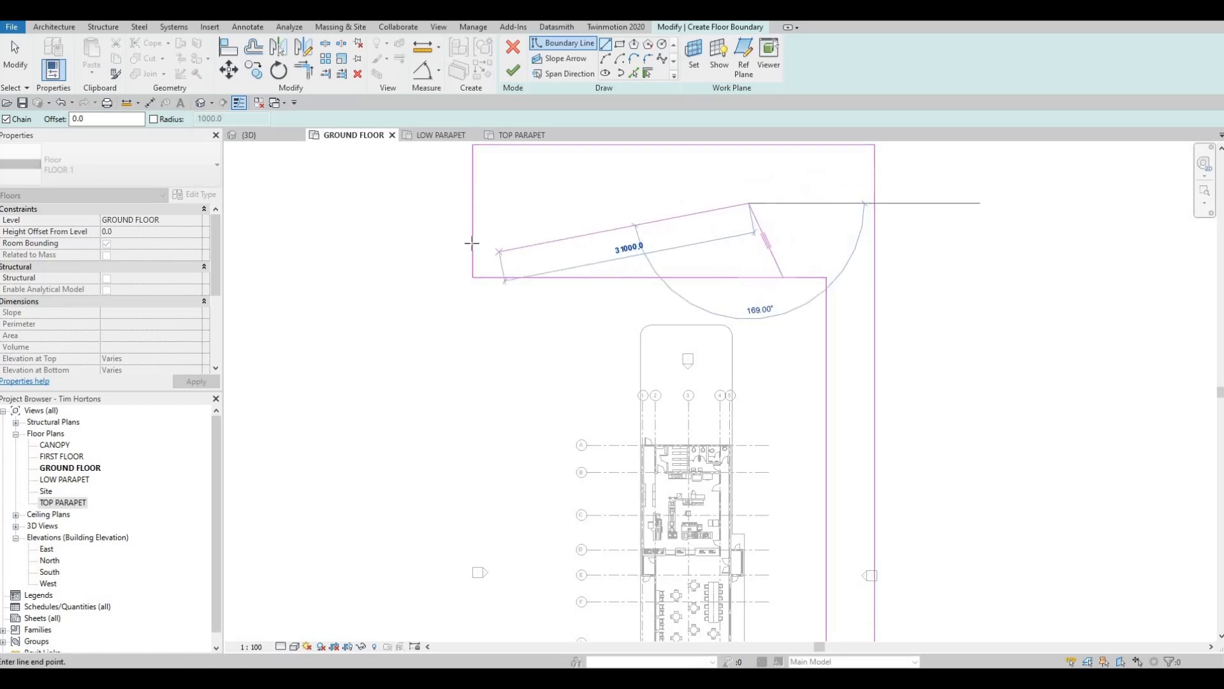
click(472, 243)
key(Escape)
key(Escape)
key(Escape)
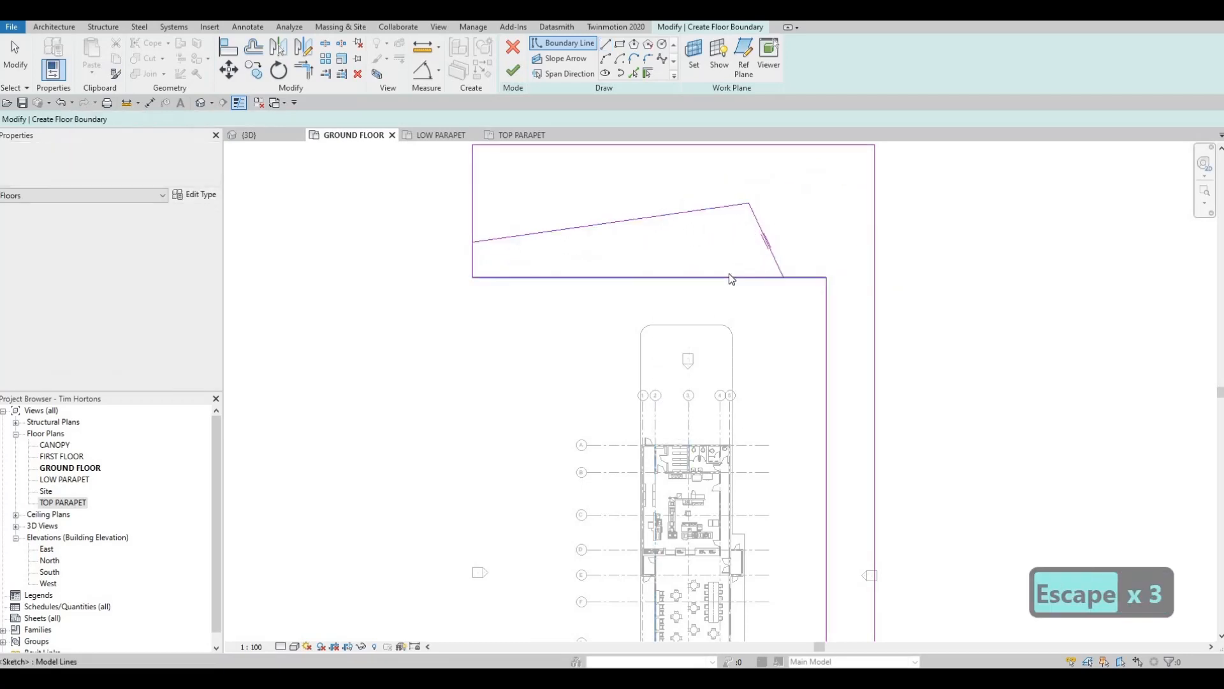
- Trim the angled line with the northern section's south edge and the sloping line with its west side into corners
key(t)
key(r)
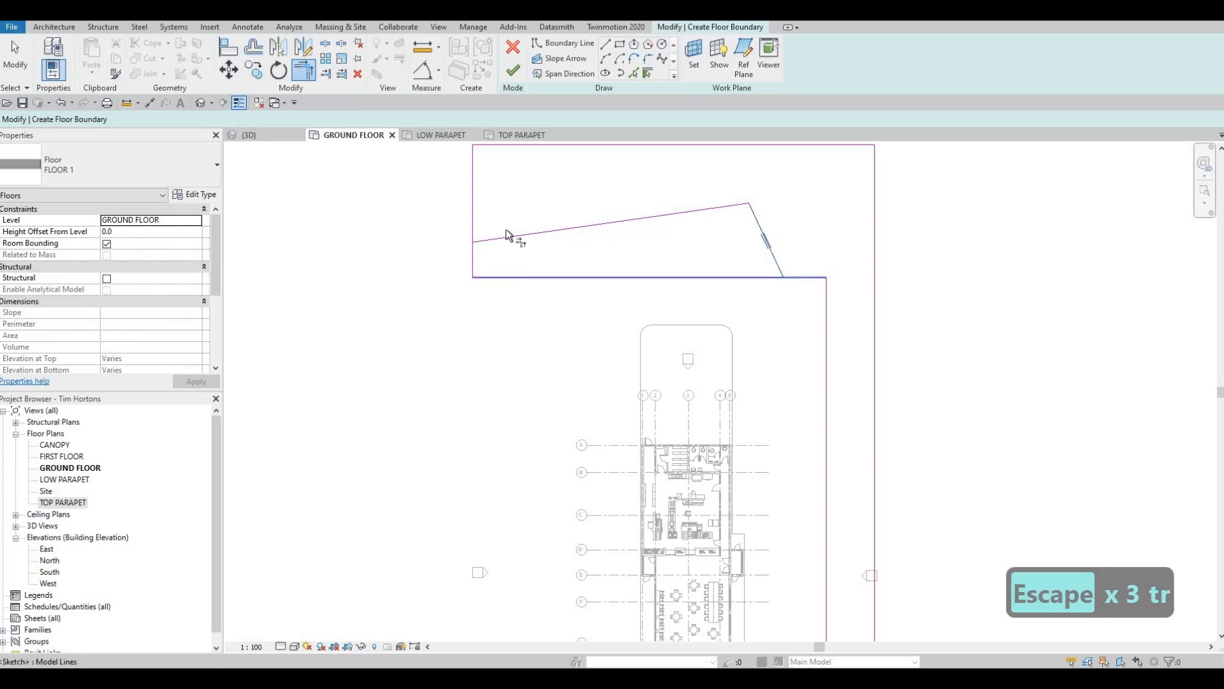
click(506, 231)
click(478, 217)
key(Escape)
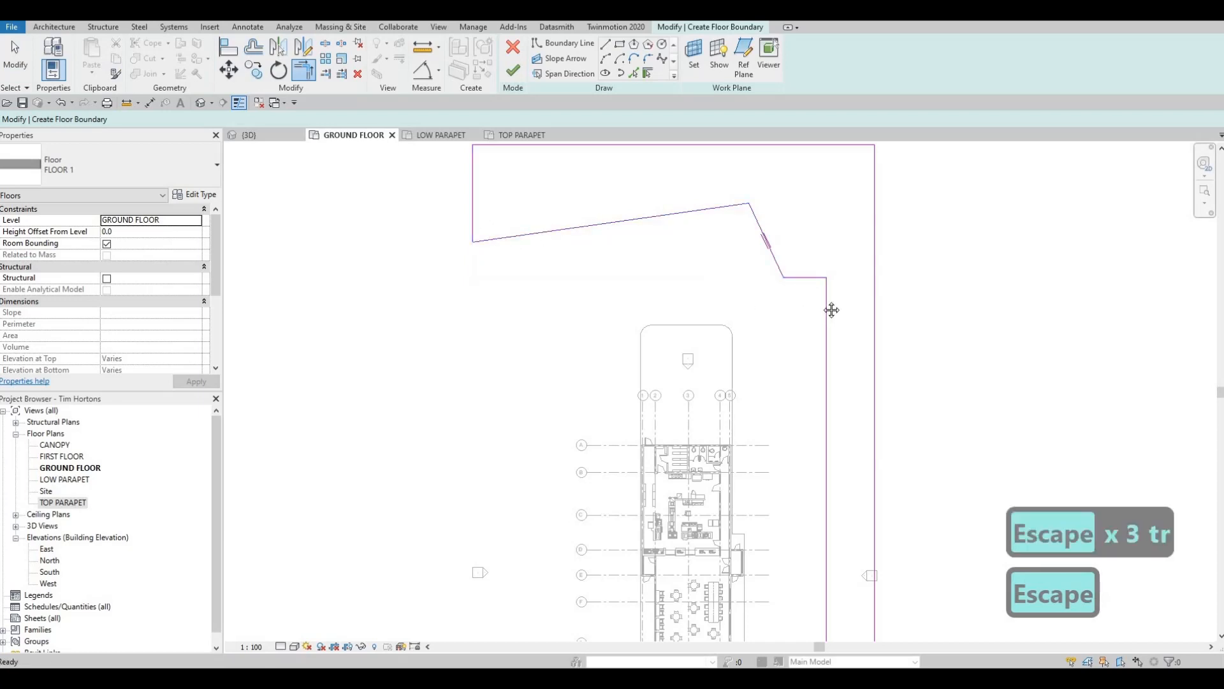
- Move the short edge between the angled line and the east strip northward, to a temporary dimension of about 23800 mm
scroll(797, 234, up, 3)
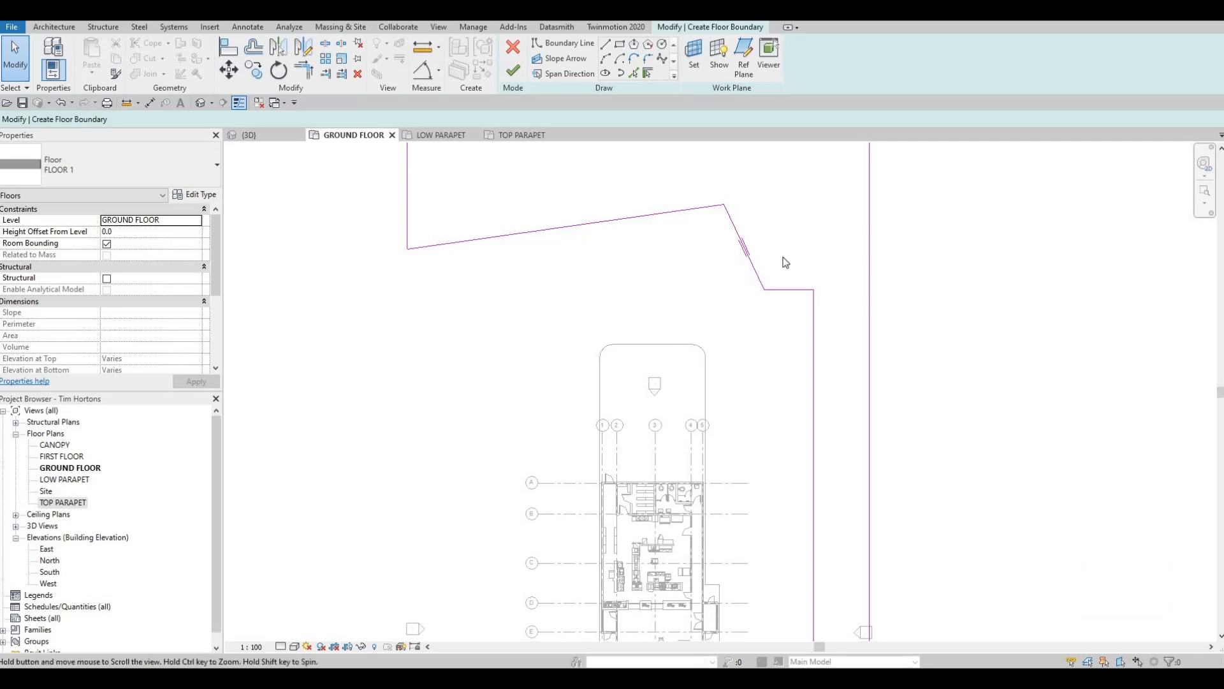
mouse_move(781, 259)
middle_down()
mouse_move(761, 265)
mouse_move(771, 195)
mouse_move(800, 271)
middle_up()
click(803, 273)
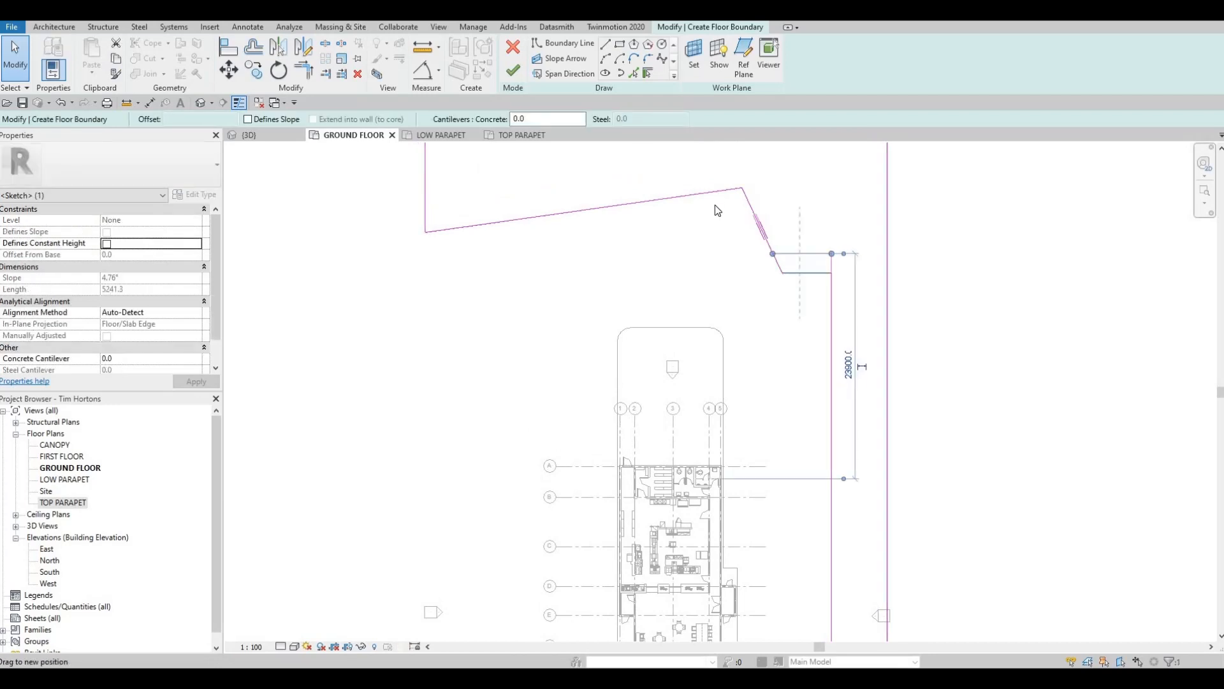
key(Escape)
- Nudge the sloping south boundary line of the northern section six increments northward
middle_drag(671, 203, 685, 236)
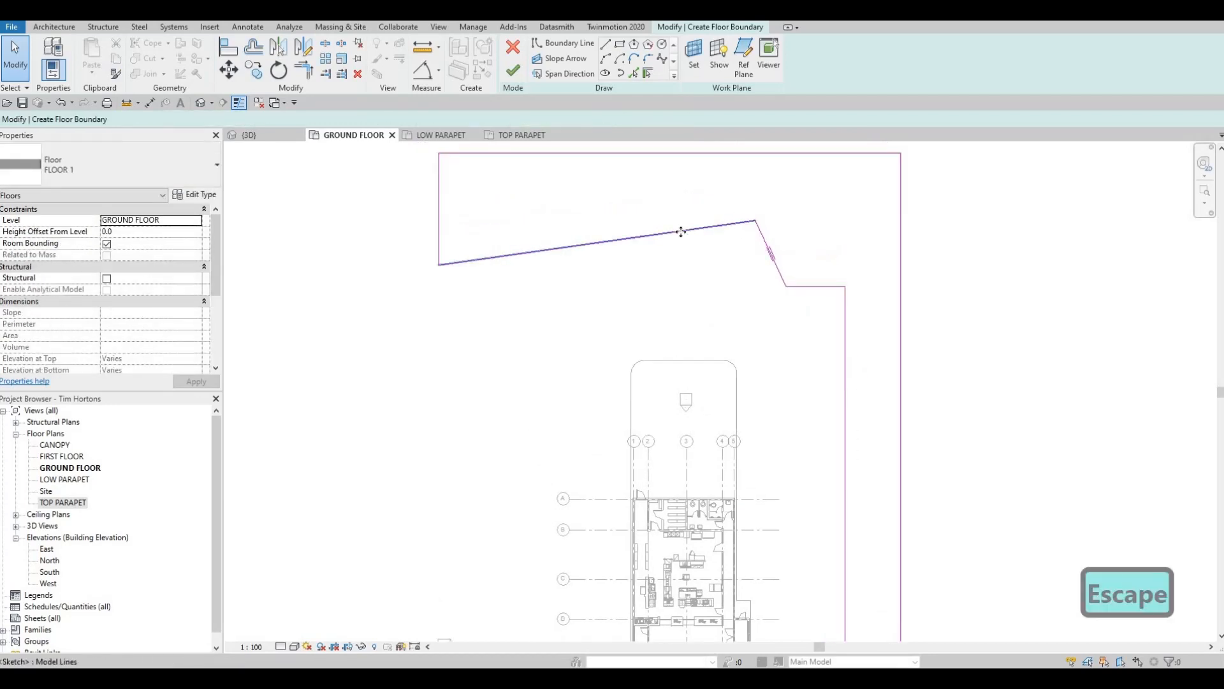
click(681, 231)
key(Up)
key(Up)
key(Up)
key(Up)
key(Up)
key(Up)
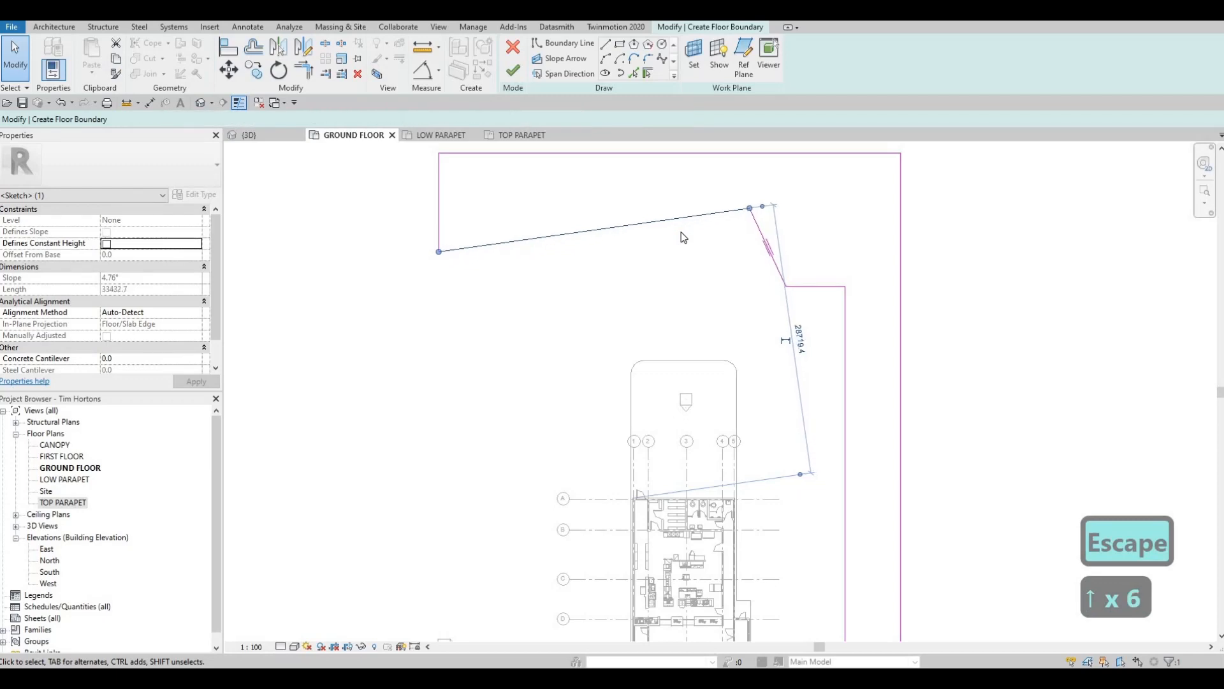
key(Escape)
key(Escape)
middle_drag(802, 305, 831, 272)
scroll(832, 273, down, 3)
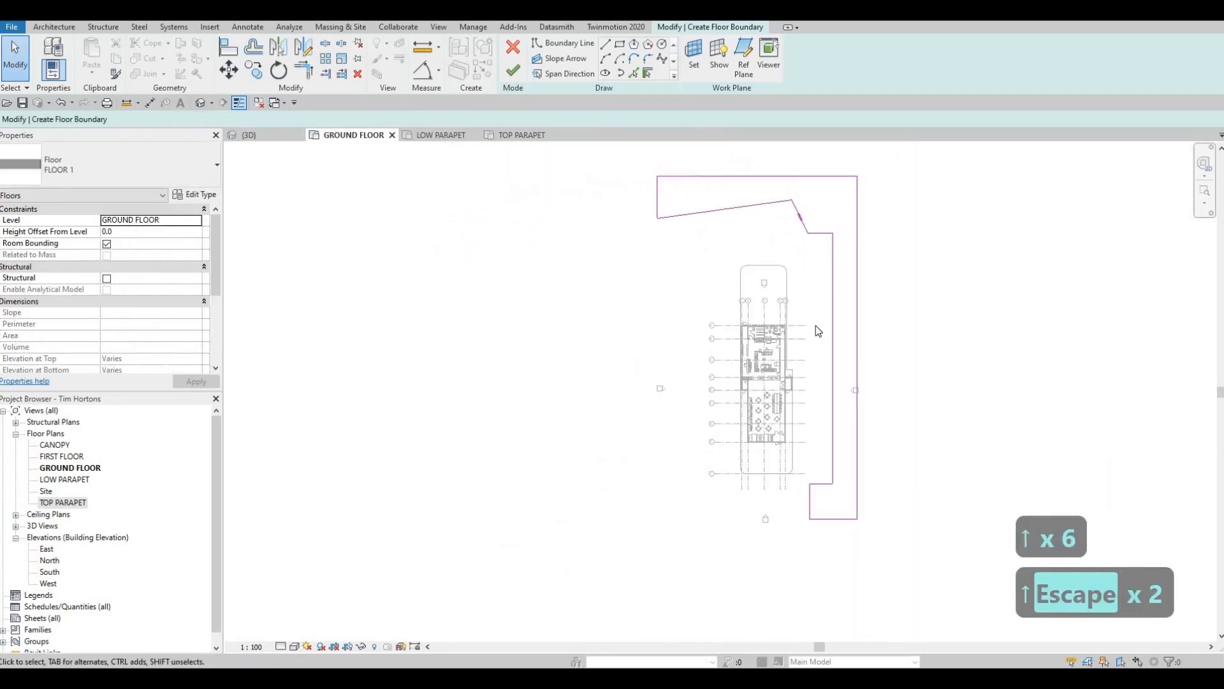
- Move the south-east block's north and south edges farther south and its west edge farther west
middle_drag(823, 491, 787, 366)
scroll(788, 371, up, 4)
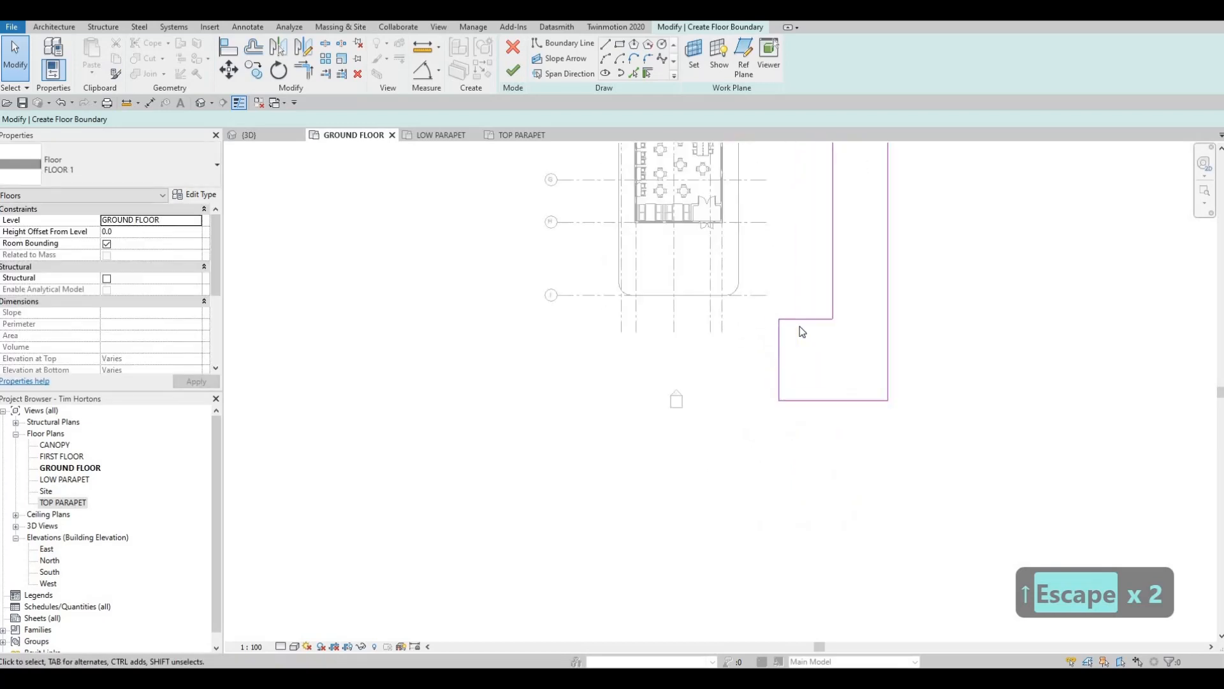
click(807, 320)
mouse_move(806, 321)
mouse_down()
mouse_move(808, 339)
mouse_move(760, 365)
mouse_up()
click(780, 370)
click(805, 331)
mouse_move(805, 331)
mouse_down()
mouse_move(804, 376)
mouse_move(807, 352)
mouse_up()
middle_drag(832, 403, 836, 342)
key(Escape)
drag(836, 339, 827, 370)
key(Escape)
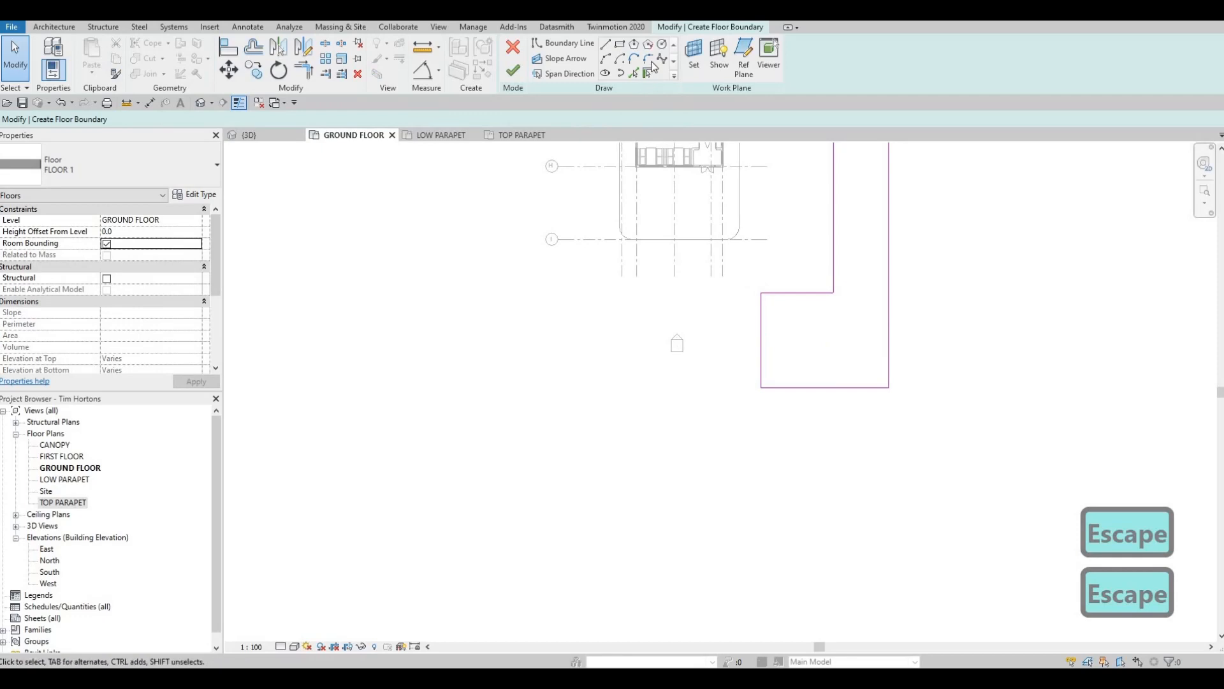
- Fillet the south-east block's north-west corner with a 2500 mm radius and its south-west corner with a 3600 mm radius
click(789, 295)
click(763, 309)
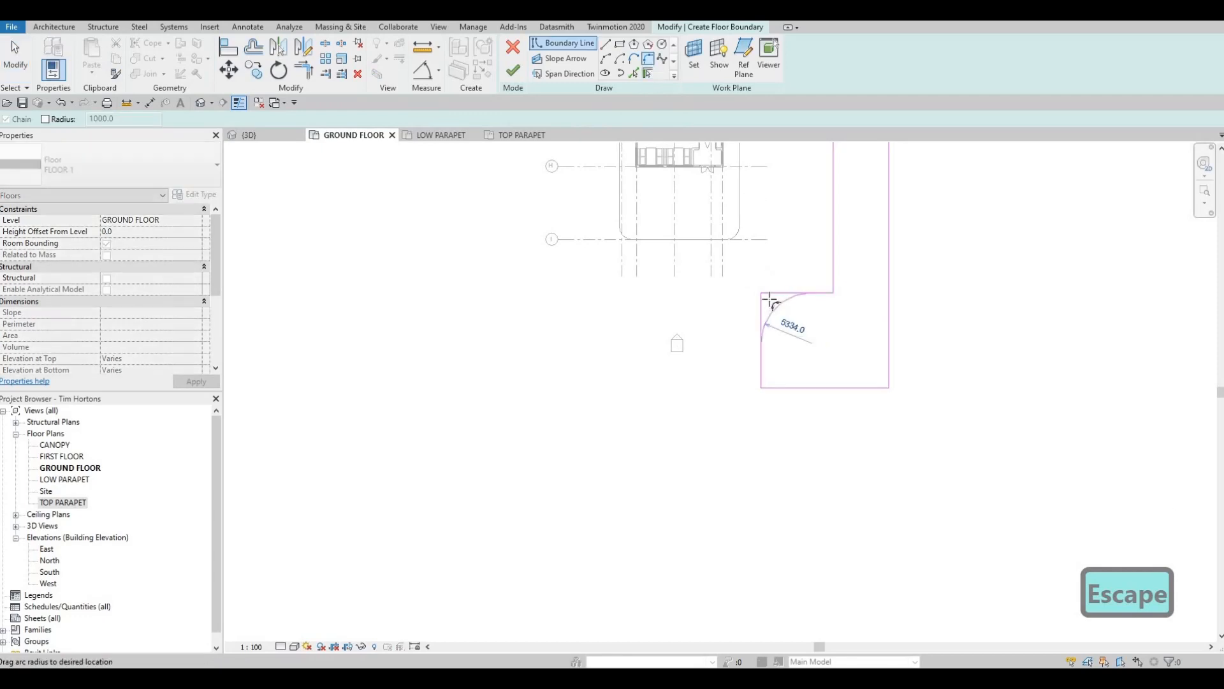
click(769, 368)
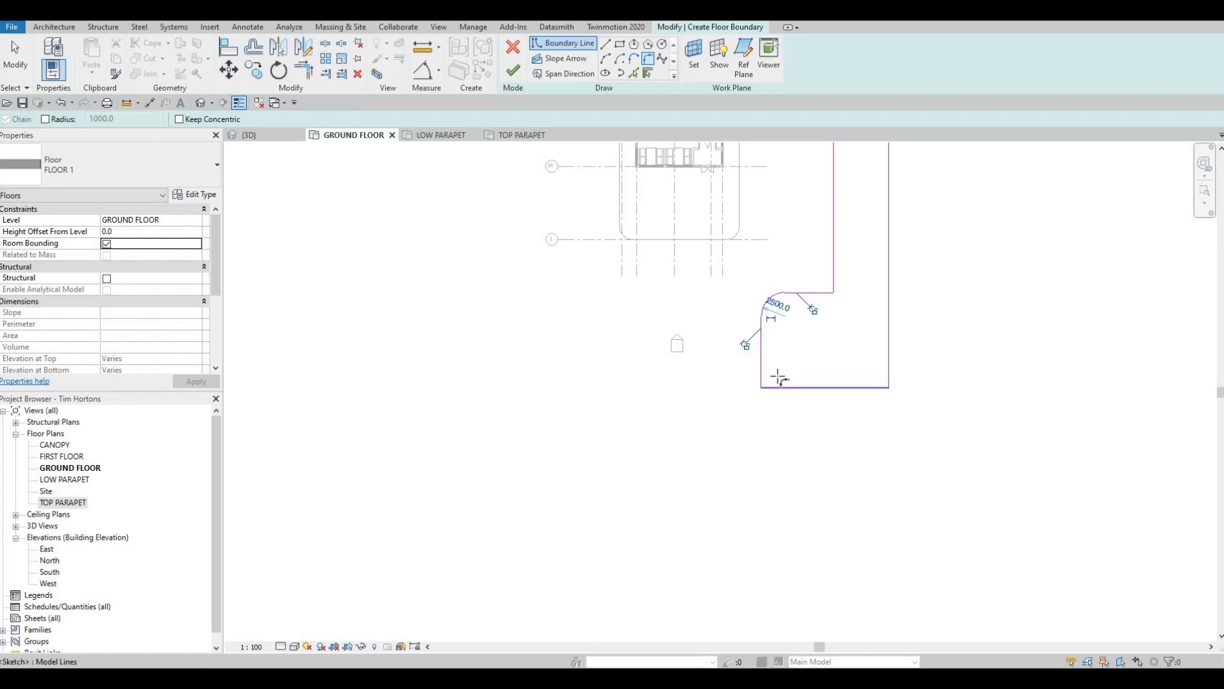
click(778, 385)
click(762, 368)
click(778, 381)
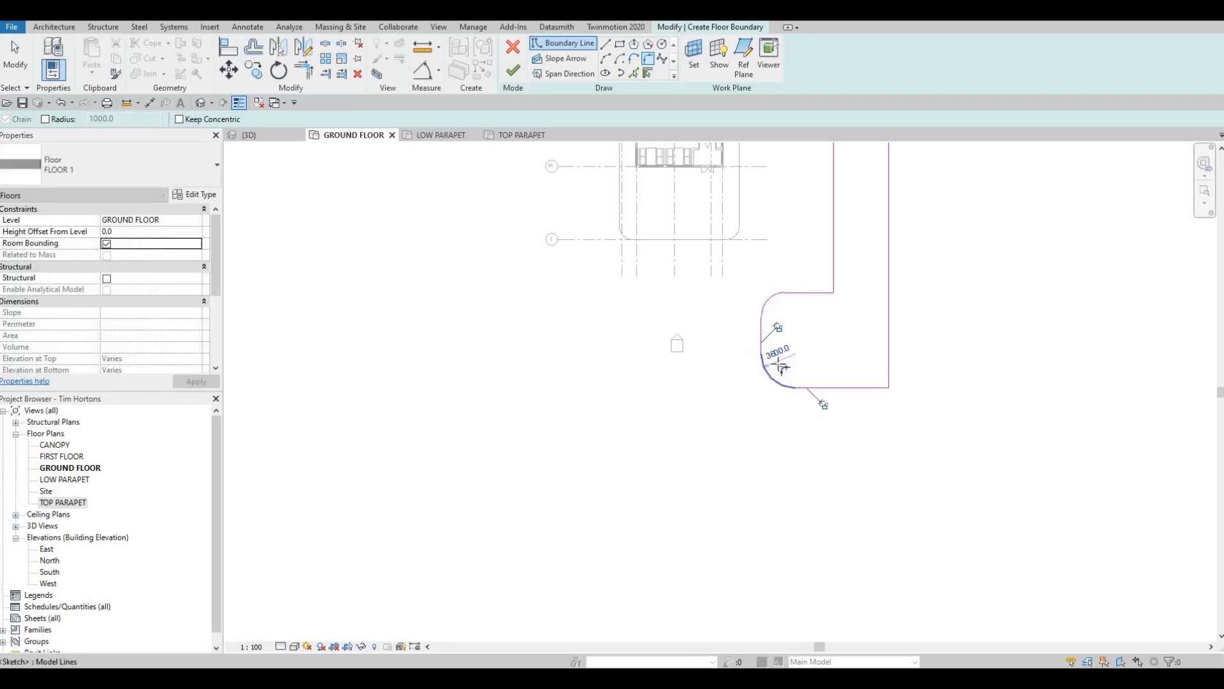
- Set the radius of the south-east block's south-west fillet to 2500 mm
key(Escape)
key(Escape)
click(765, 367)
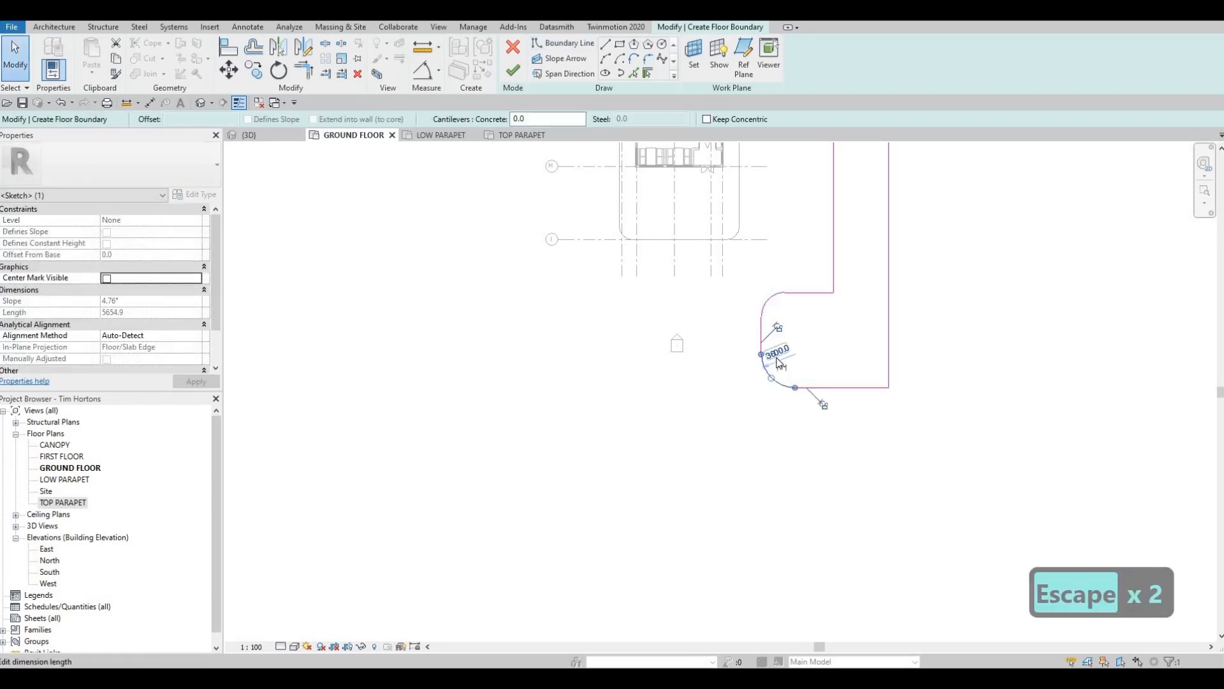
text(2500)
key(Return)
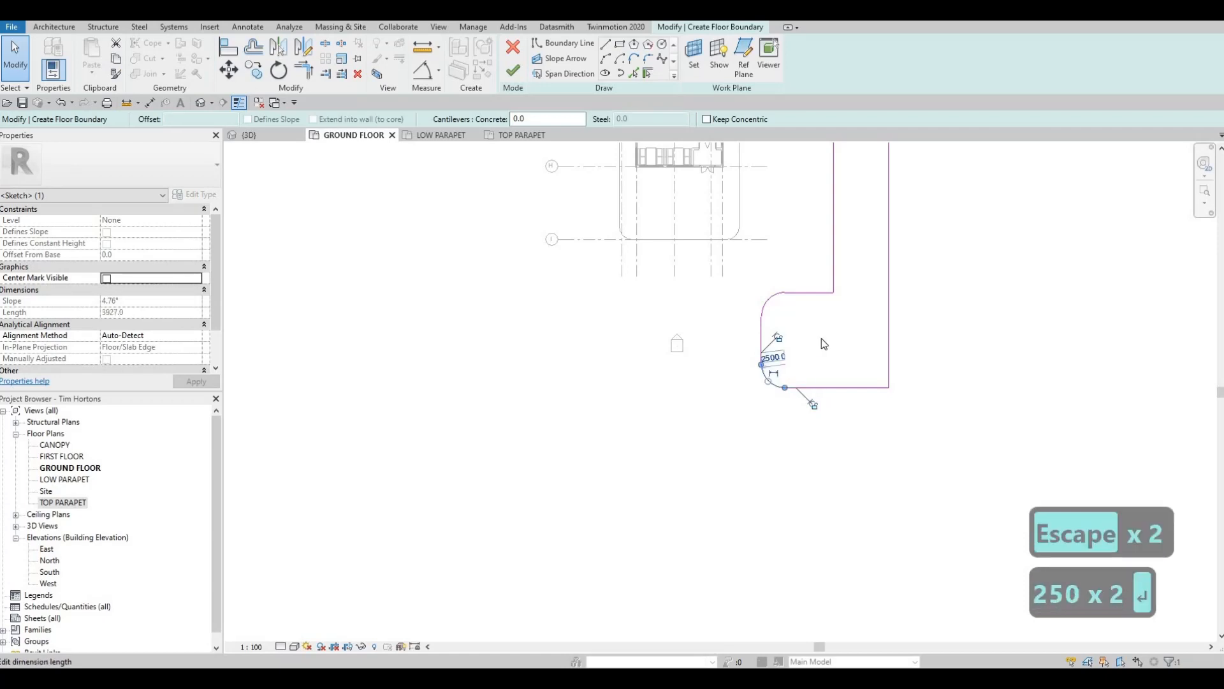
key(Escape)
- Move the sloping line's west end northward along the northern section's west side, to an angle of about 176°
scroll(839, 347, down, 5)
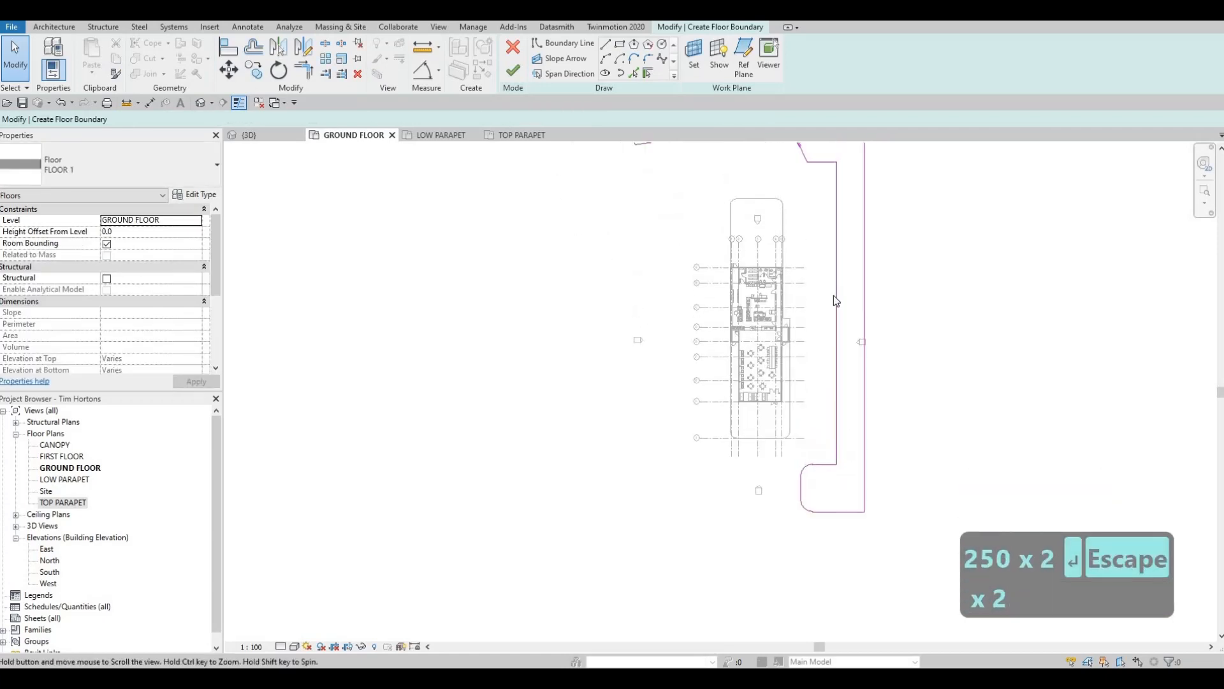
scroll(806, 266, up, 5)
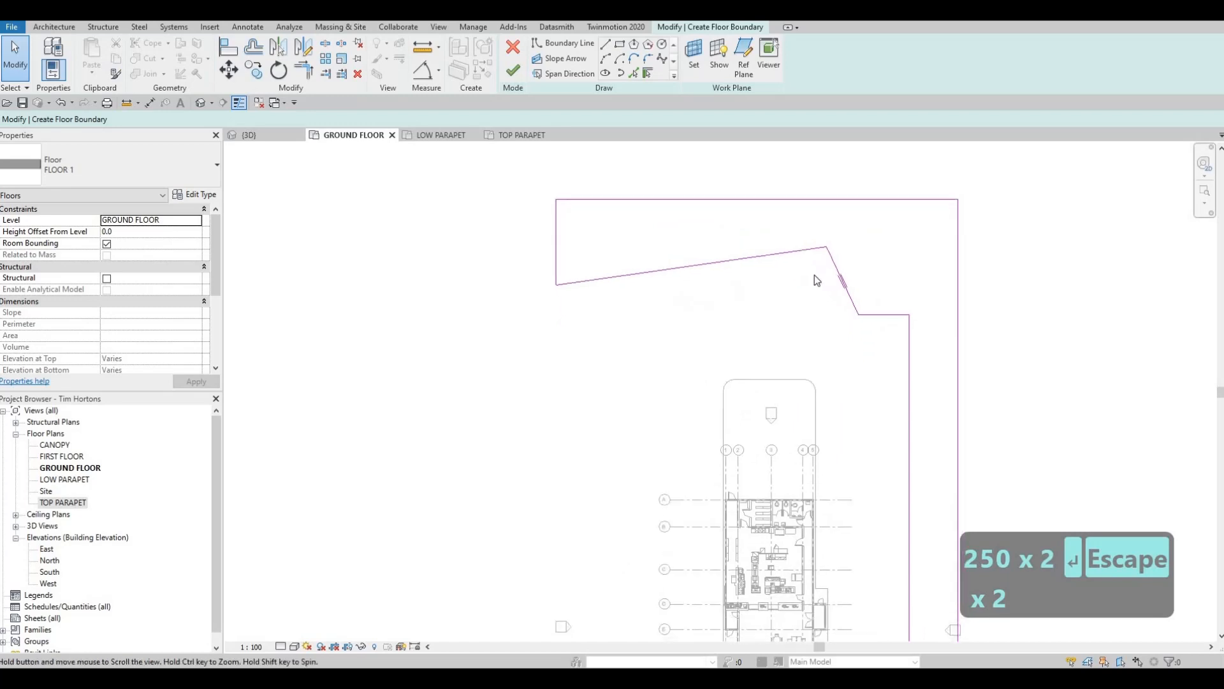
middle_drag(653, 179, 672, 186)
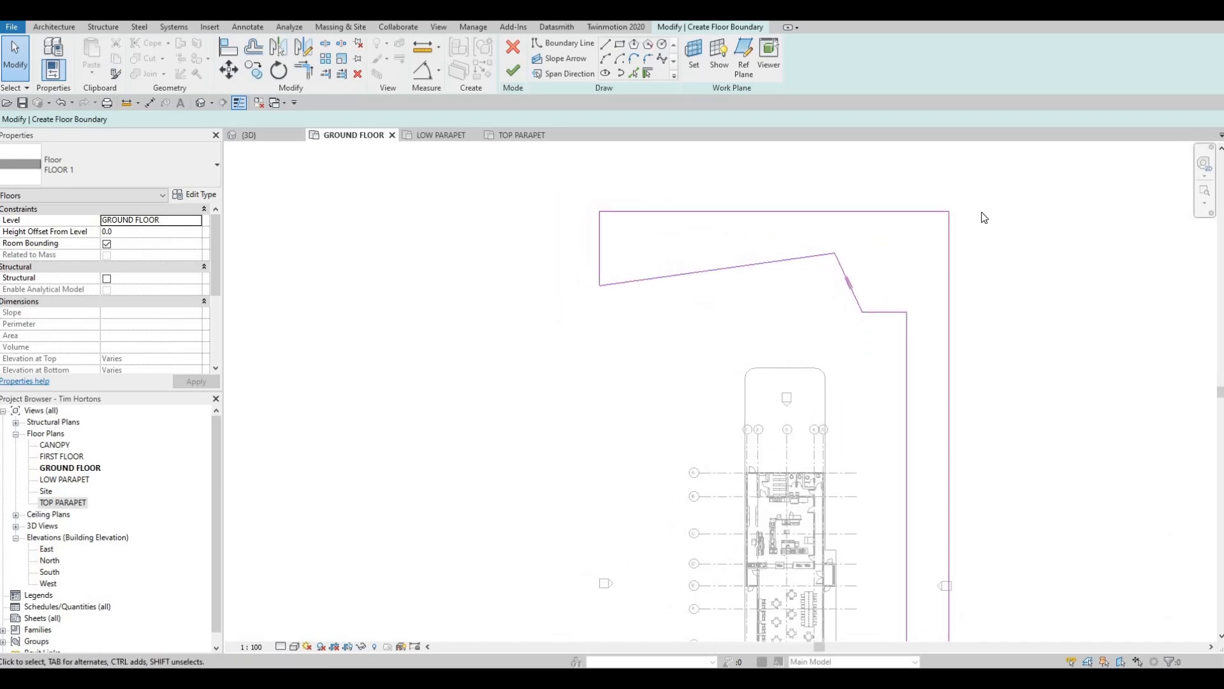
mouse_move(807, 257)
middle_down()
mouse_move(831, 244)
mouse_move(793, 242)
middle_up()
middle_drag(702, 249, 712, 237)
click(653, 249)
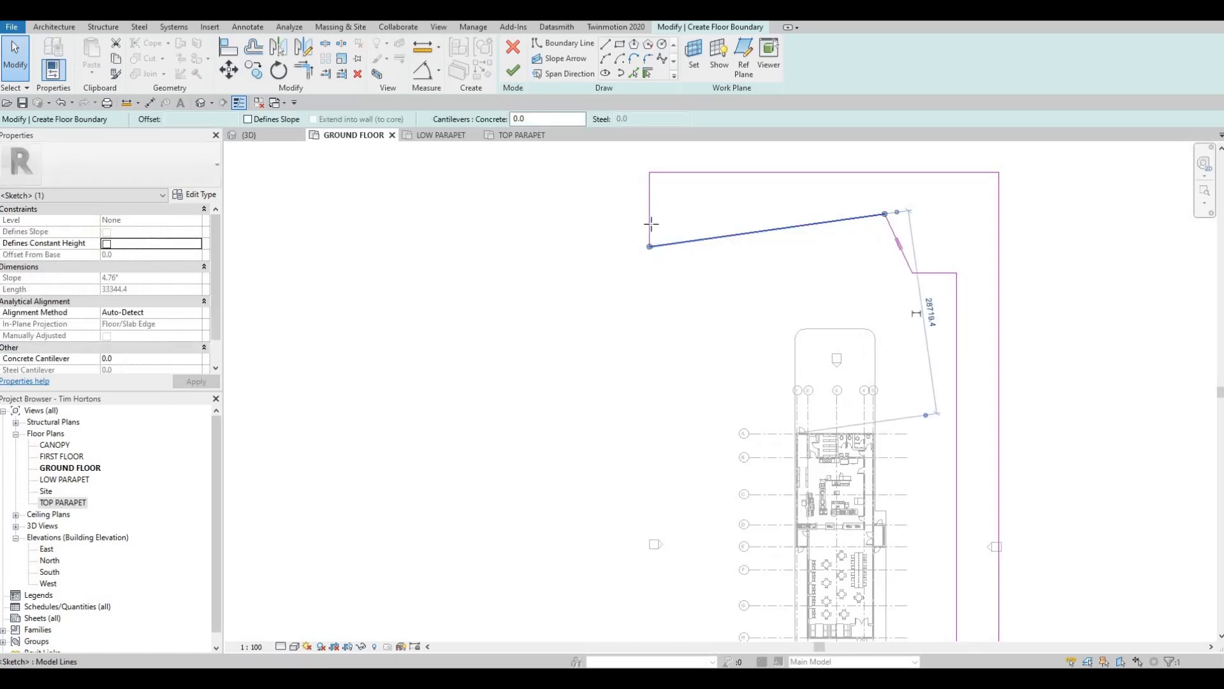
drag(651, 246, 648, 228)
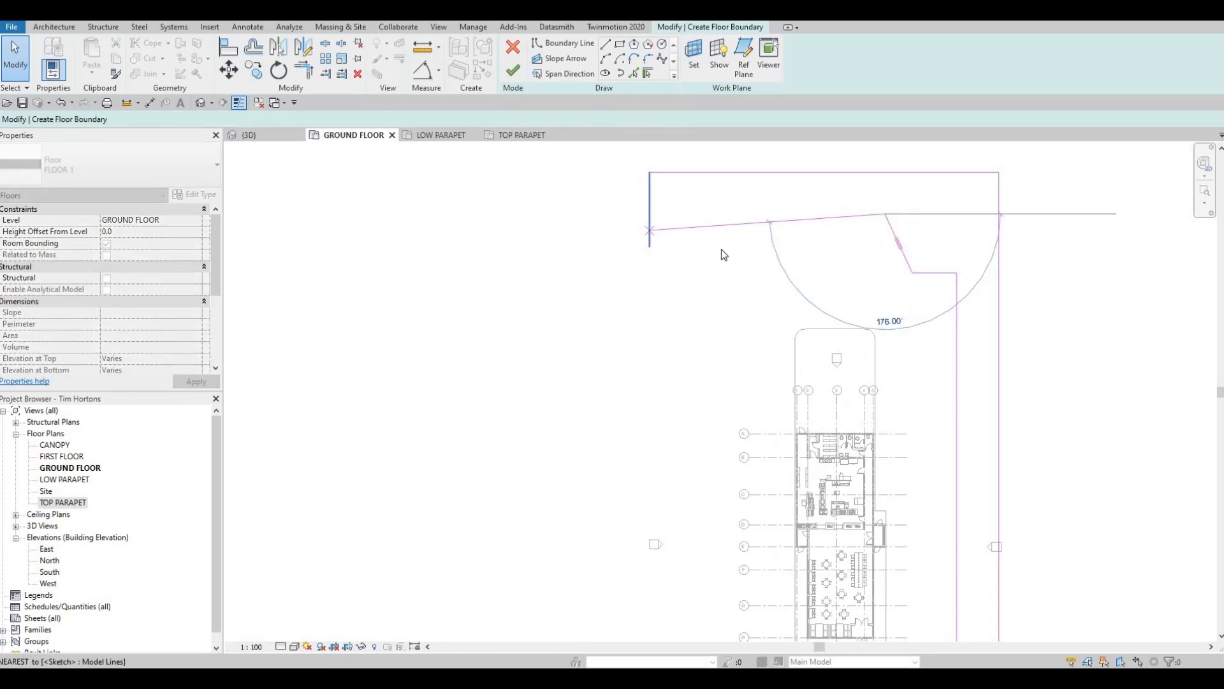
key(Escape)
key(Escape)
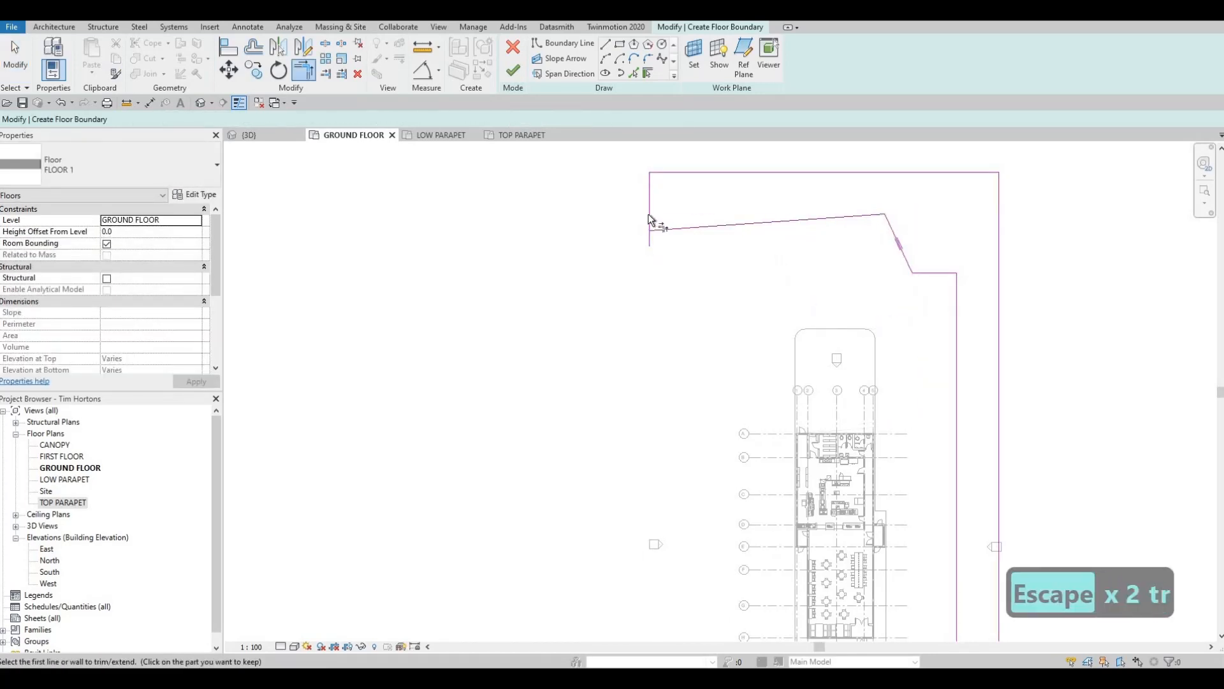
- Trim the northern section's west side to the sloping line so they meet in a corner
click(648, 216)
click(732, 228)
key(Escape)
- Move the northern section's west side farther west, making that edge about 10070 mm long
scroll(735, 234, down, 1)
middle_drag(720, 255, 760, 232)
scroll(743, 230, down, 2)
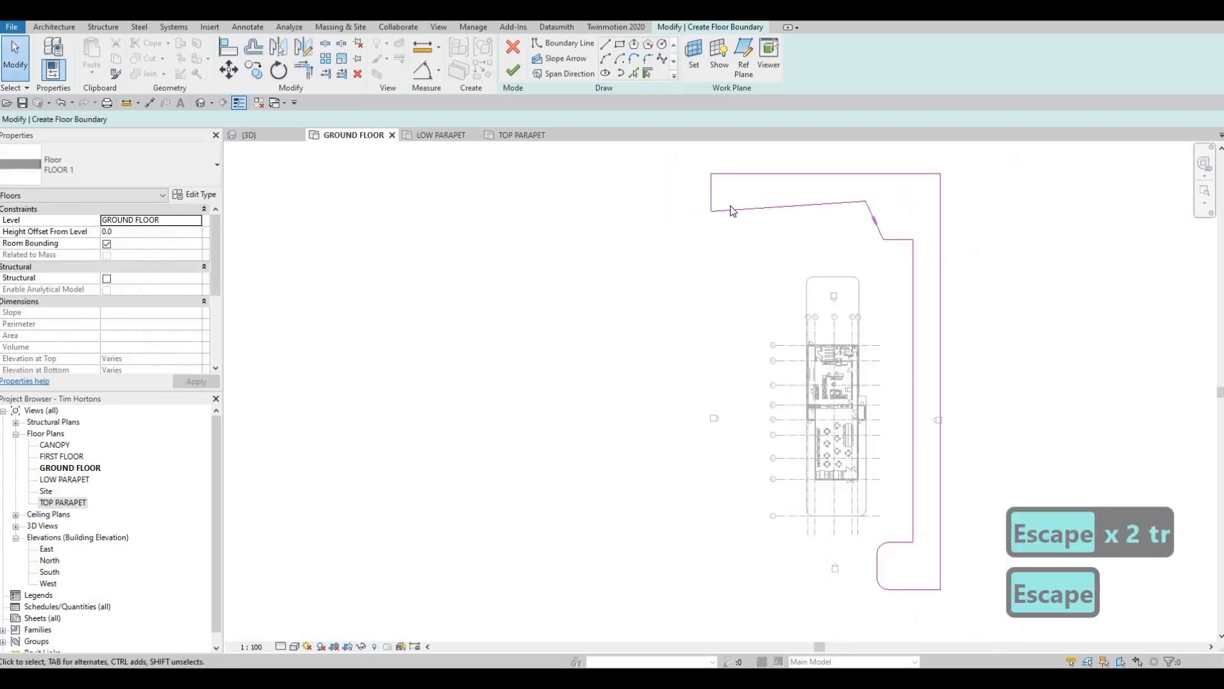
scroll(733, 211, down, 1)
click(736, 181)
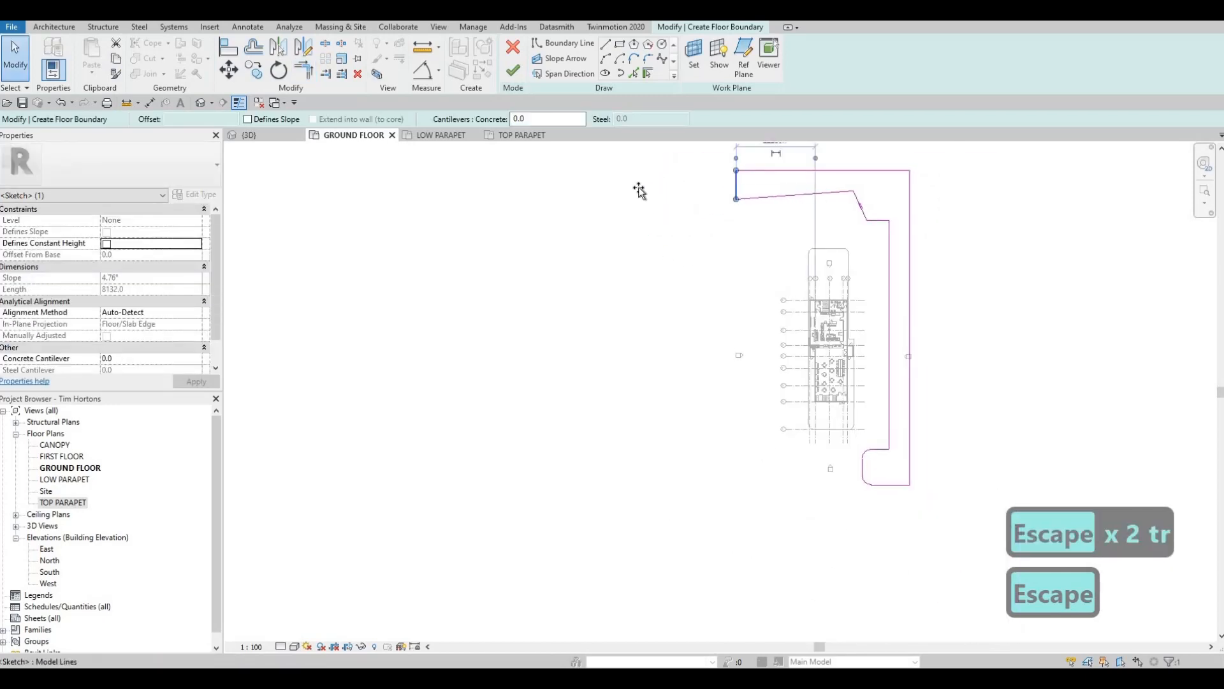
drag(736, 183, 639, 190)
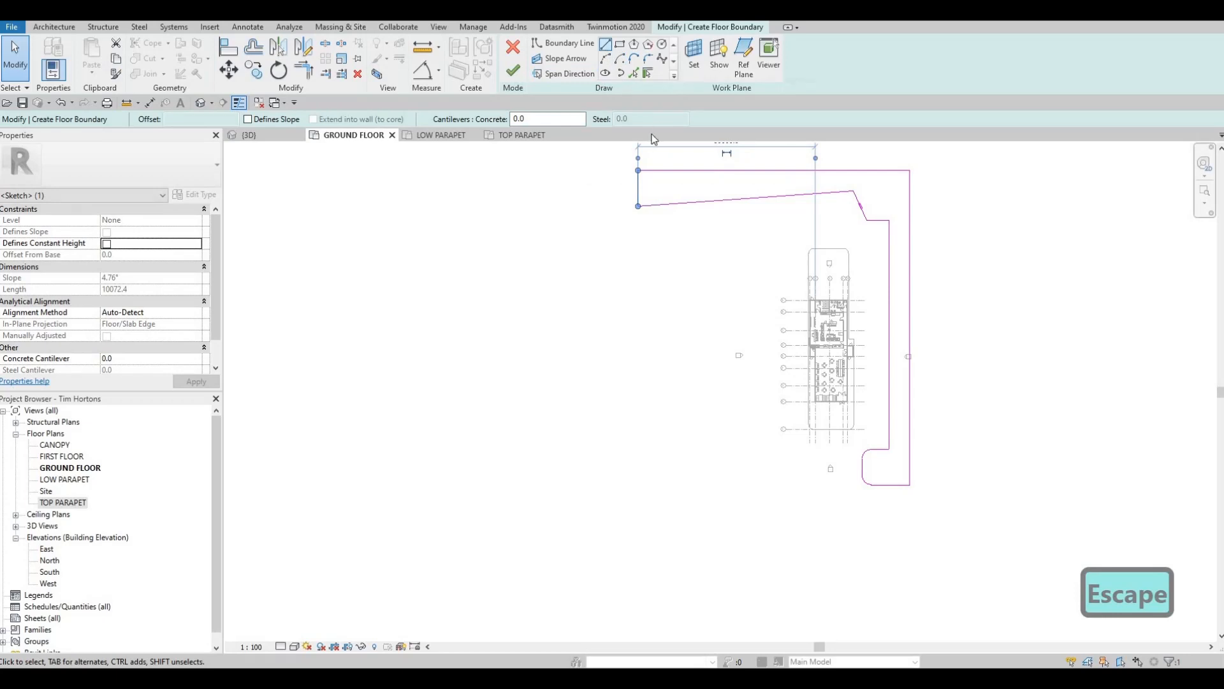
- Draw chained boundary lines from the sloping line: about 79400 mm south, 21000 mm east, 17000 mm south, and west past the outer side
click(605, 45)
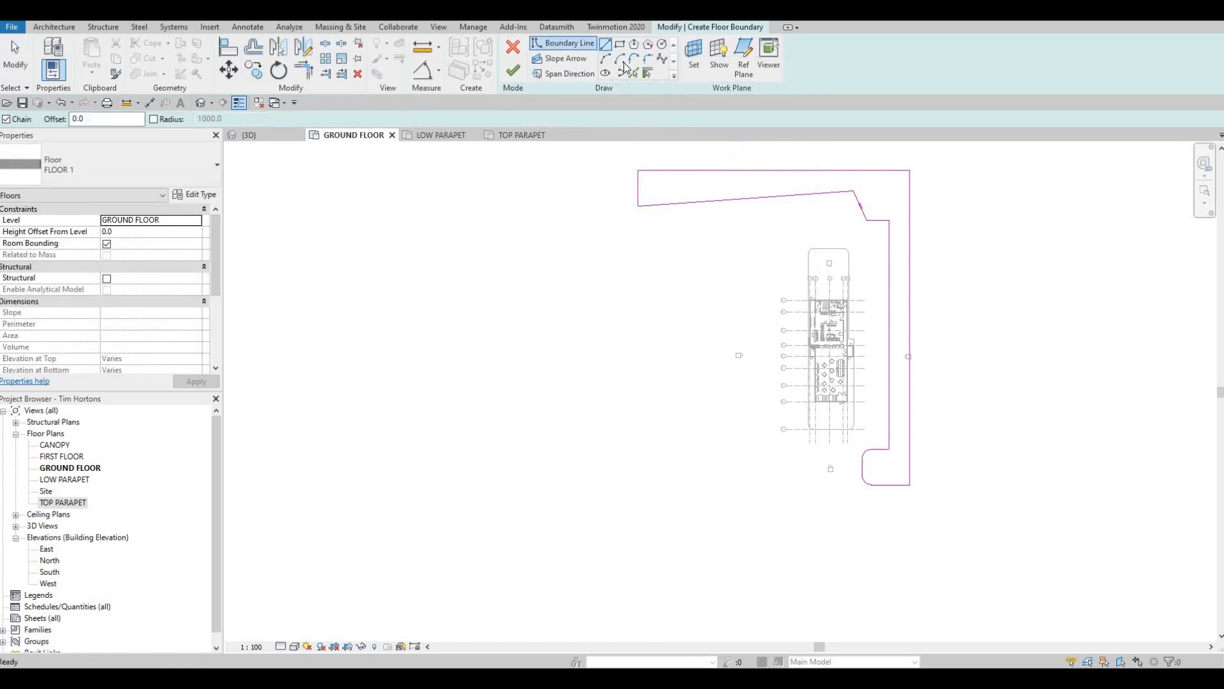
click(677, 203)
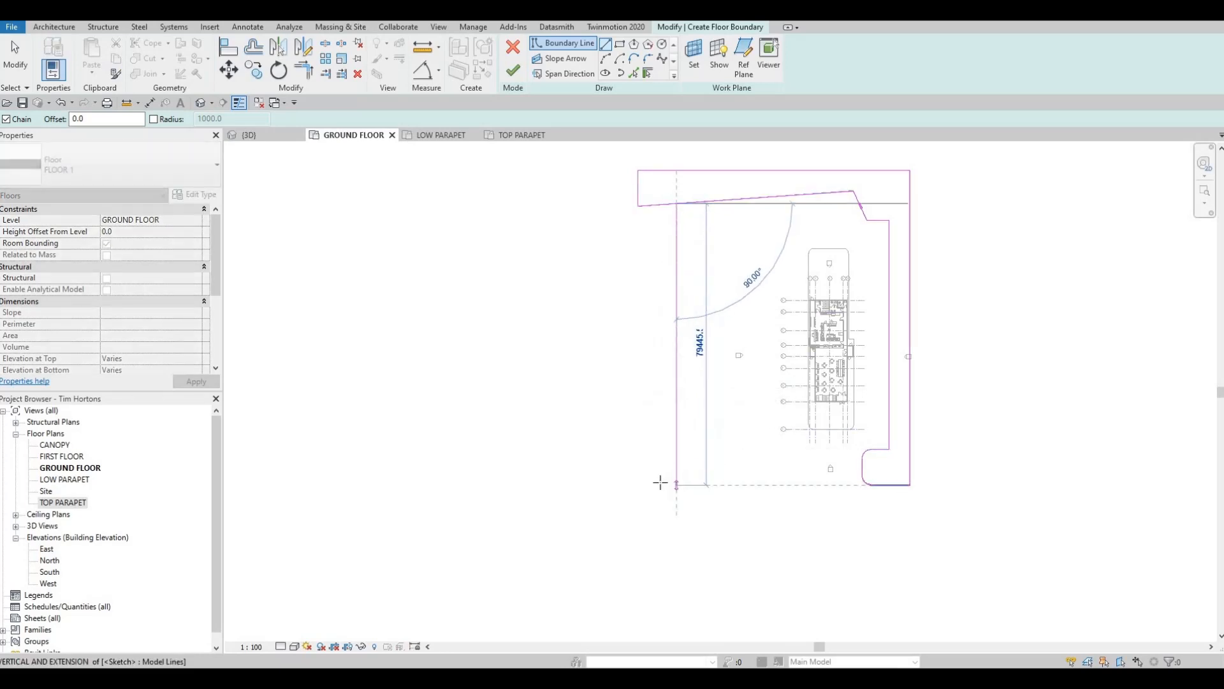
click(677, 485)
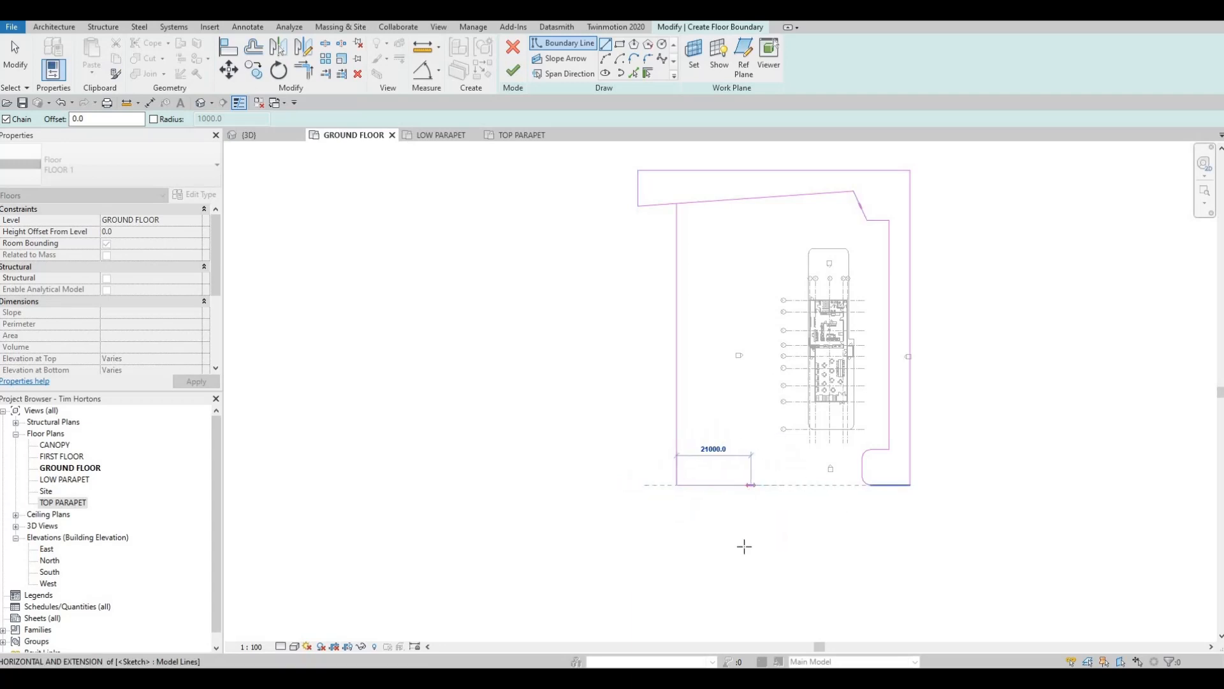
click(751, 484)
click(751, 545)
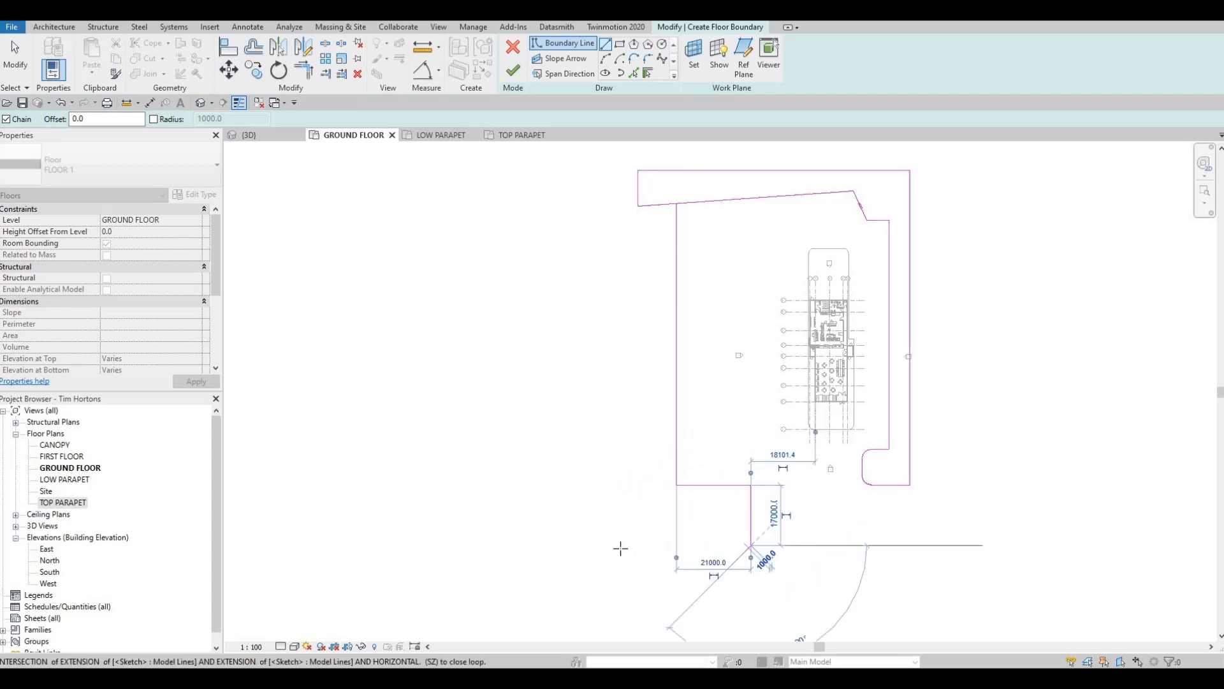
click(621, 546)
key(Escape)
key(Escape)
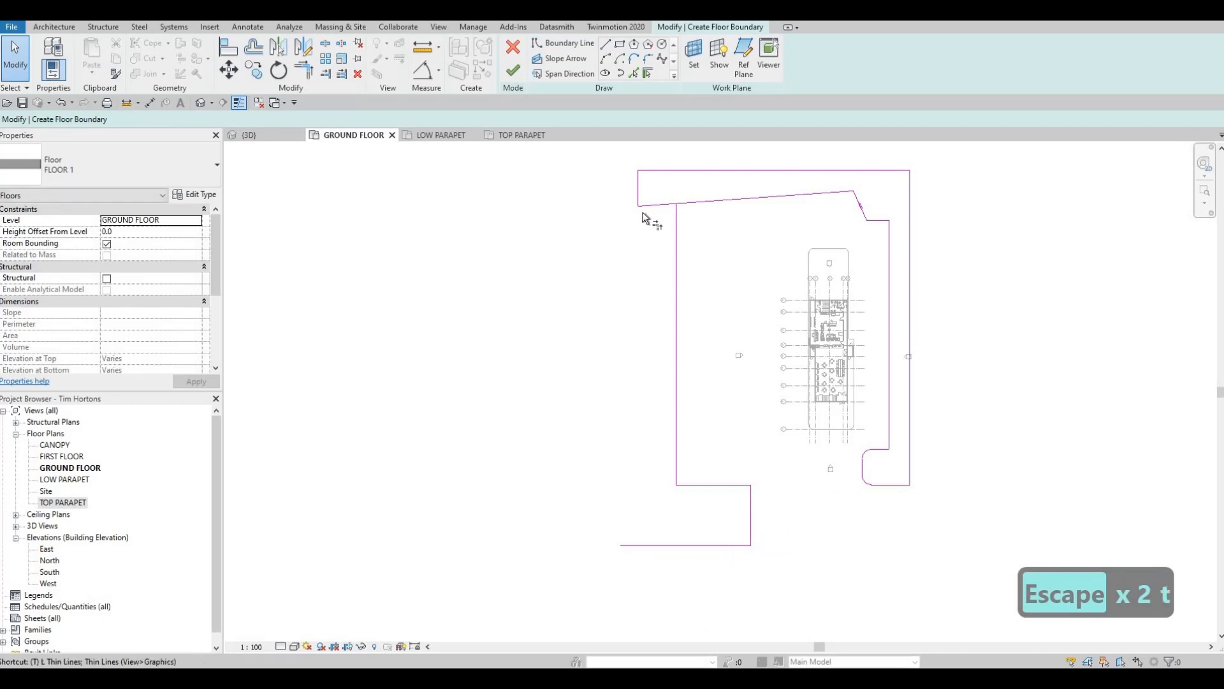
- Trim/extend the northern section's west side and the new southernmost line into a corner
key(r)
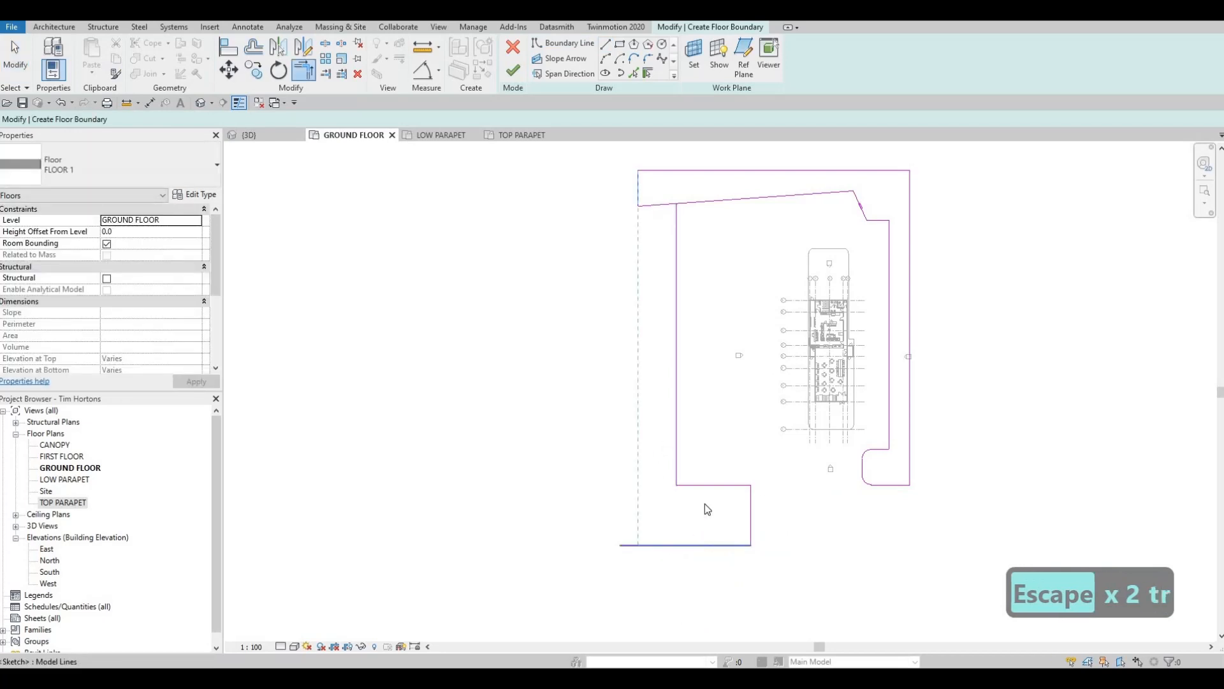
key(Escape)
- Align the south-west block's north and south edges with the corresponding edges of the south-east block
click(718, 486)
scroll(720, 489, up, 2)
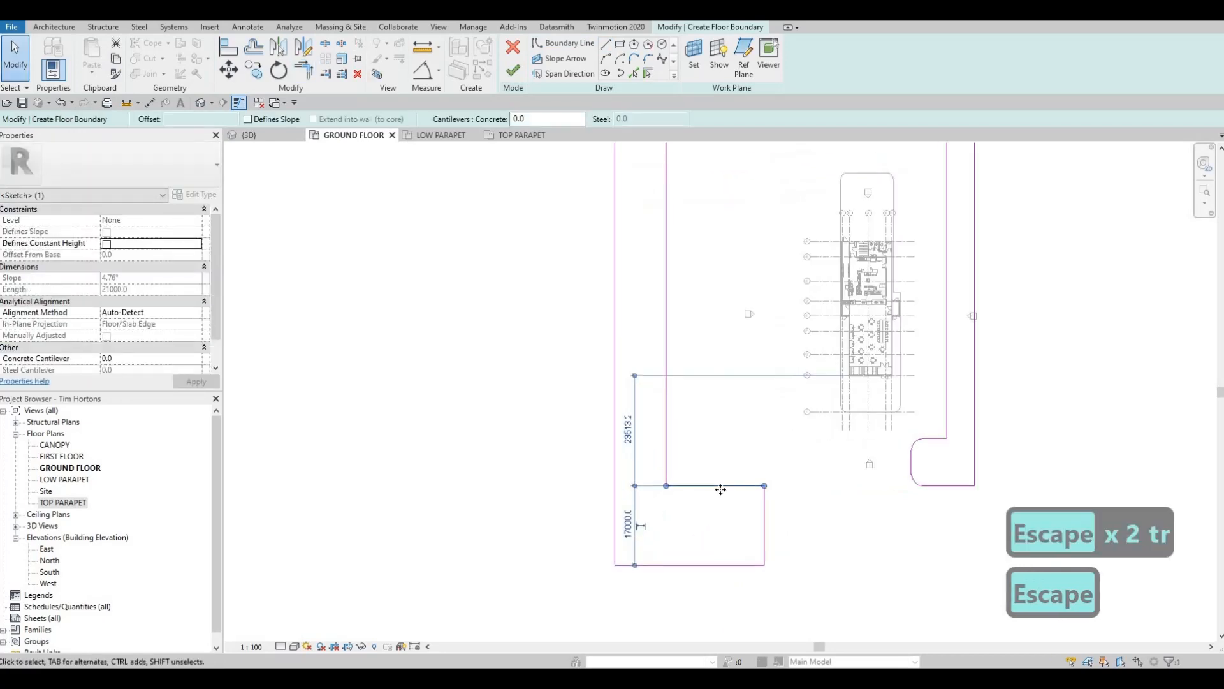
key(a)
key(l)
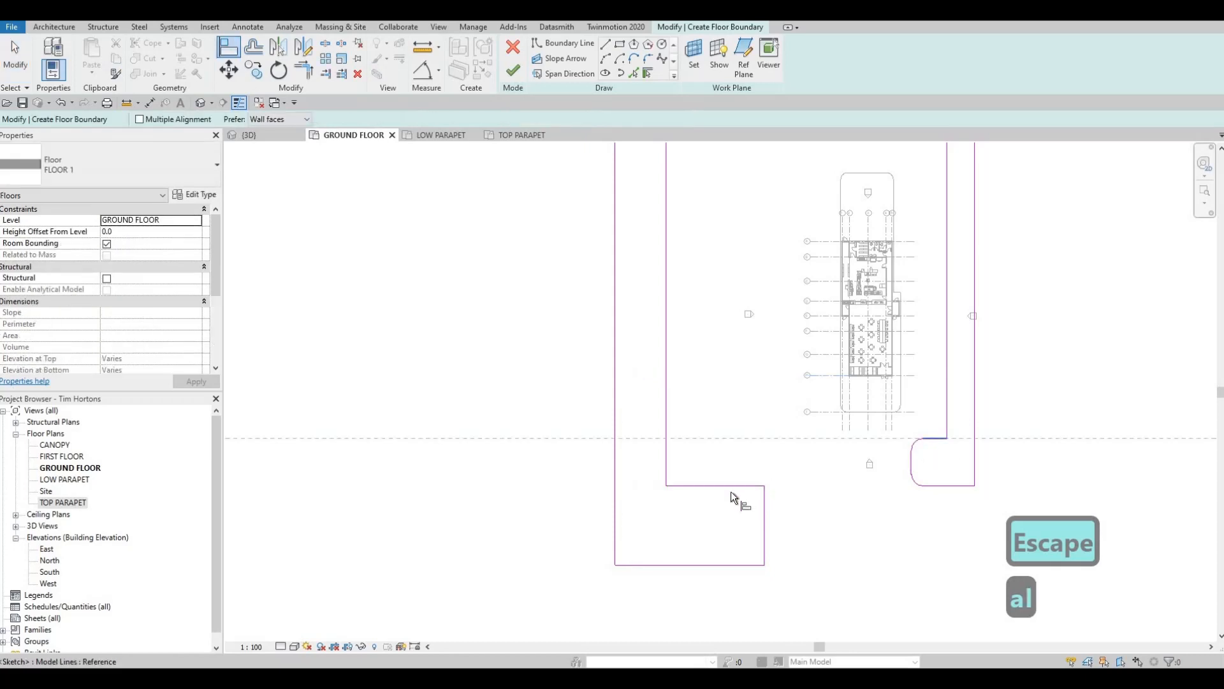
click(740, 485)
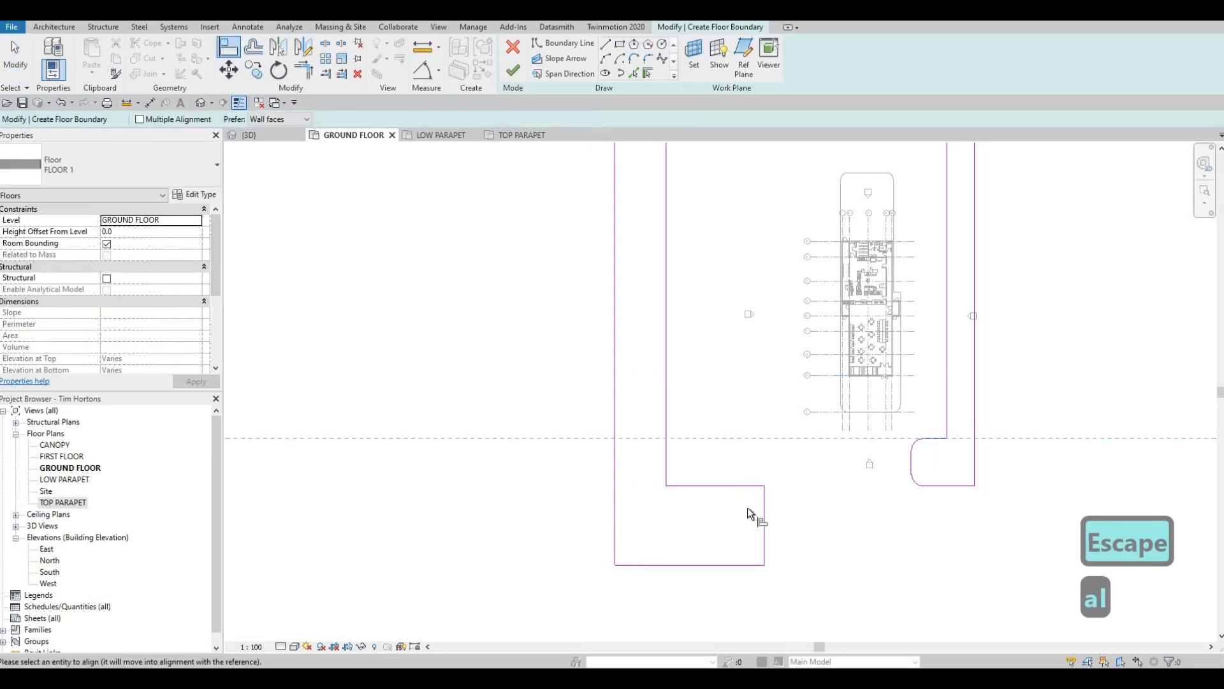
click(941, 486)
click(744, 564)
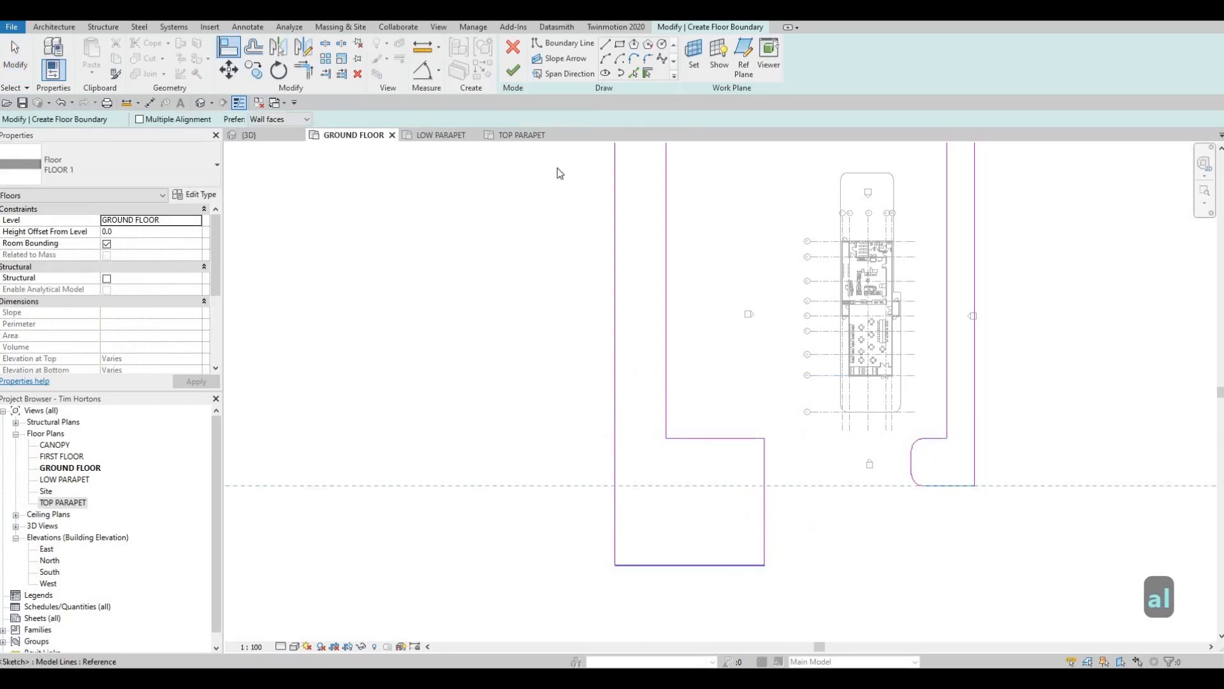
key(Escape)
key(Escape)
key(Escape)
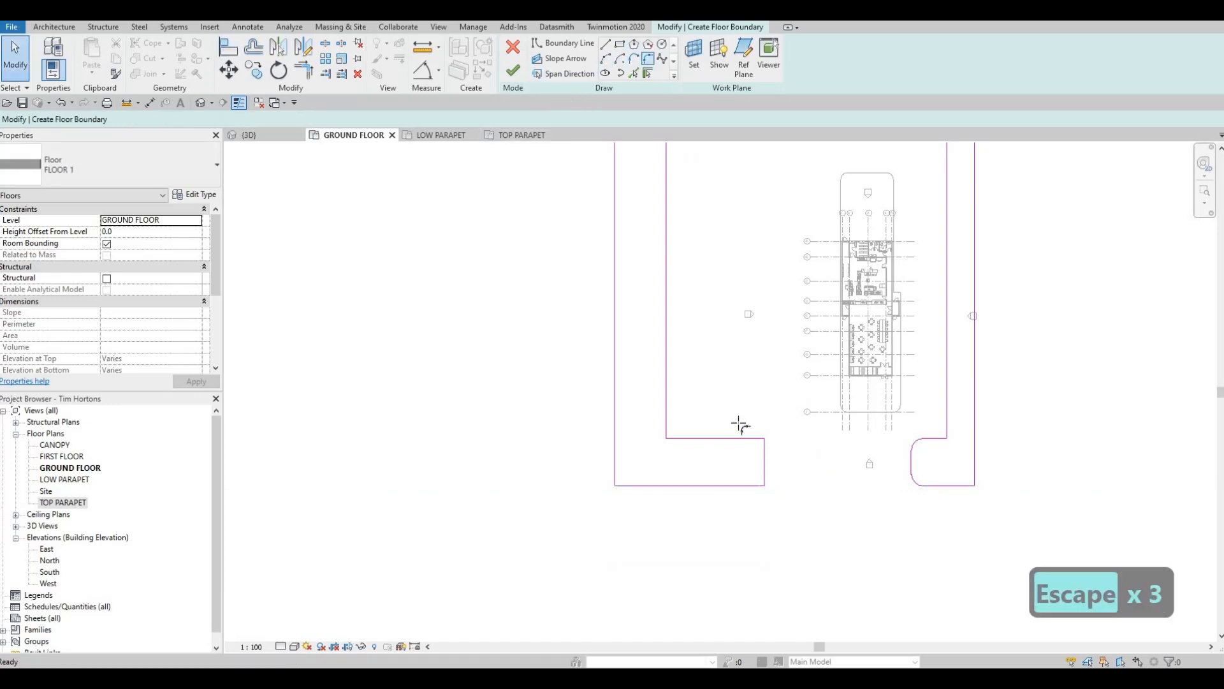
- Fillet the two eastern corners of the south-west block with arcs of about 5000 mm radius
click(763, 452)
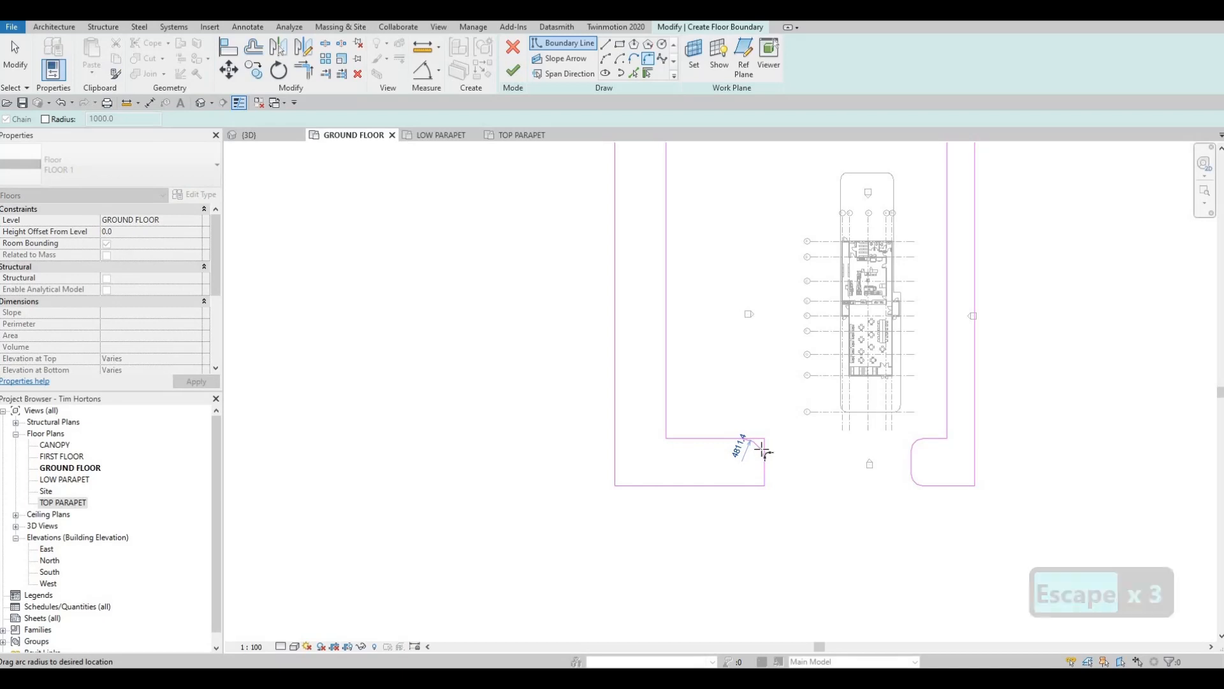
click(758, 475)
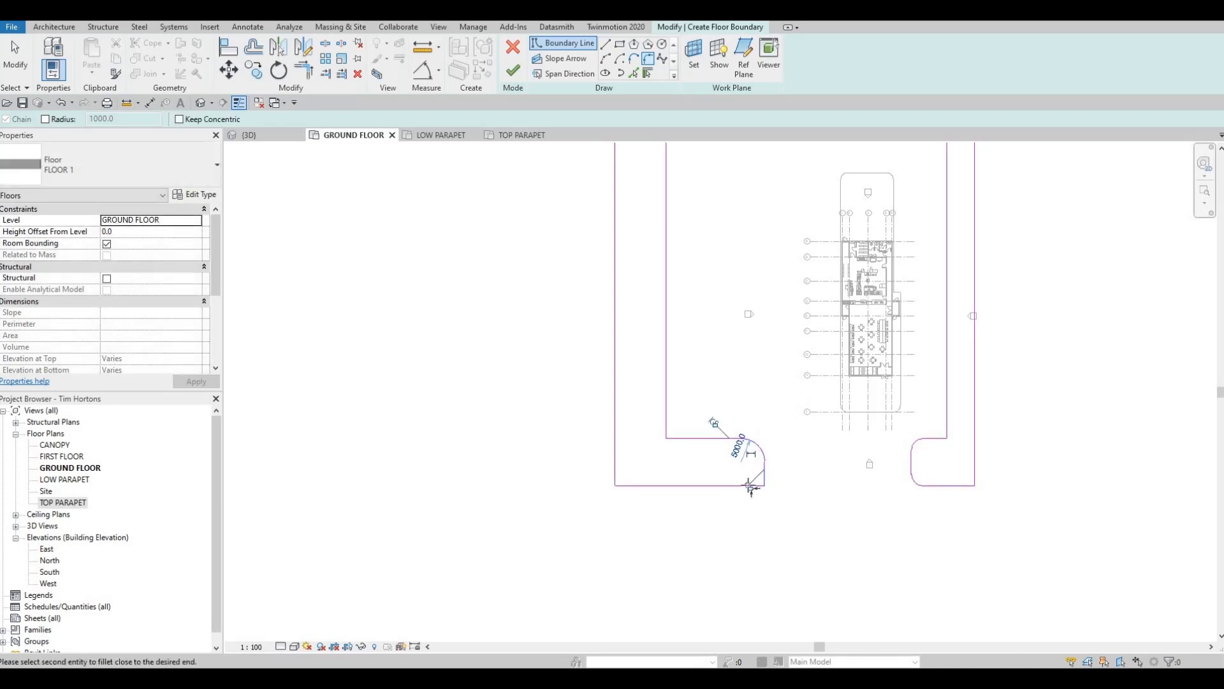
scroll(765, 486, up, 3)
click(763, 471)
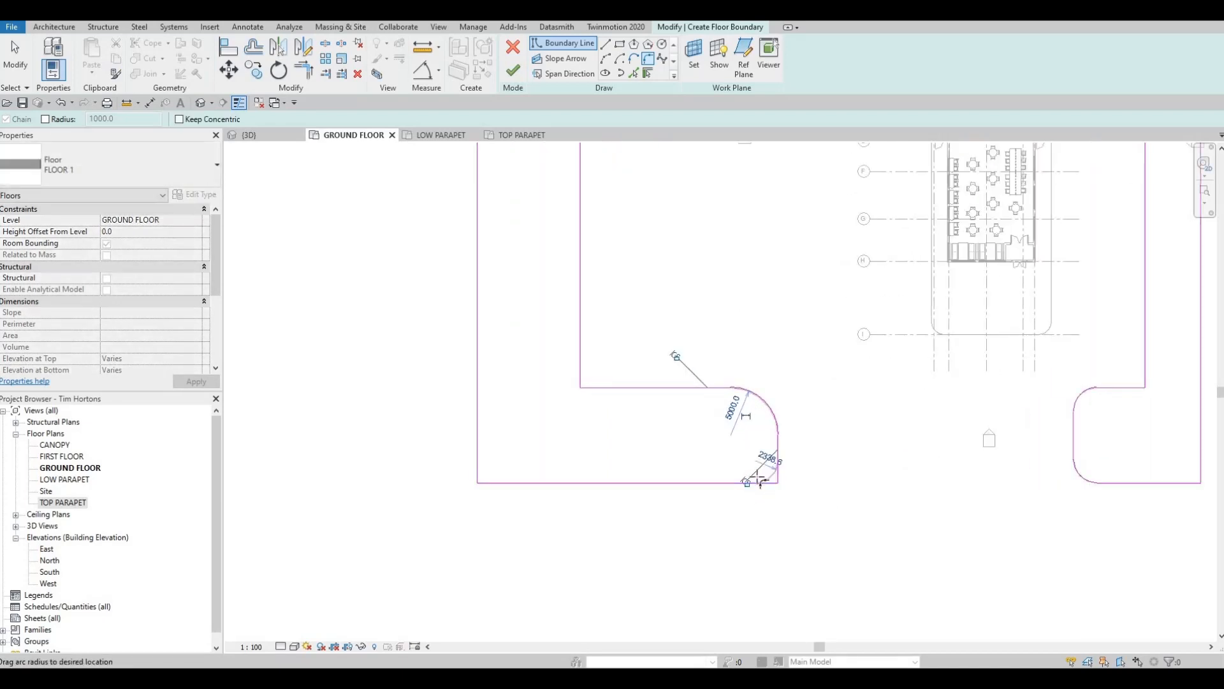
key(Escape)
key(Escape)
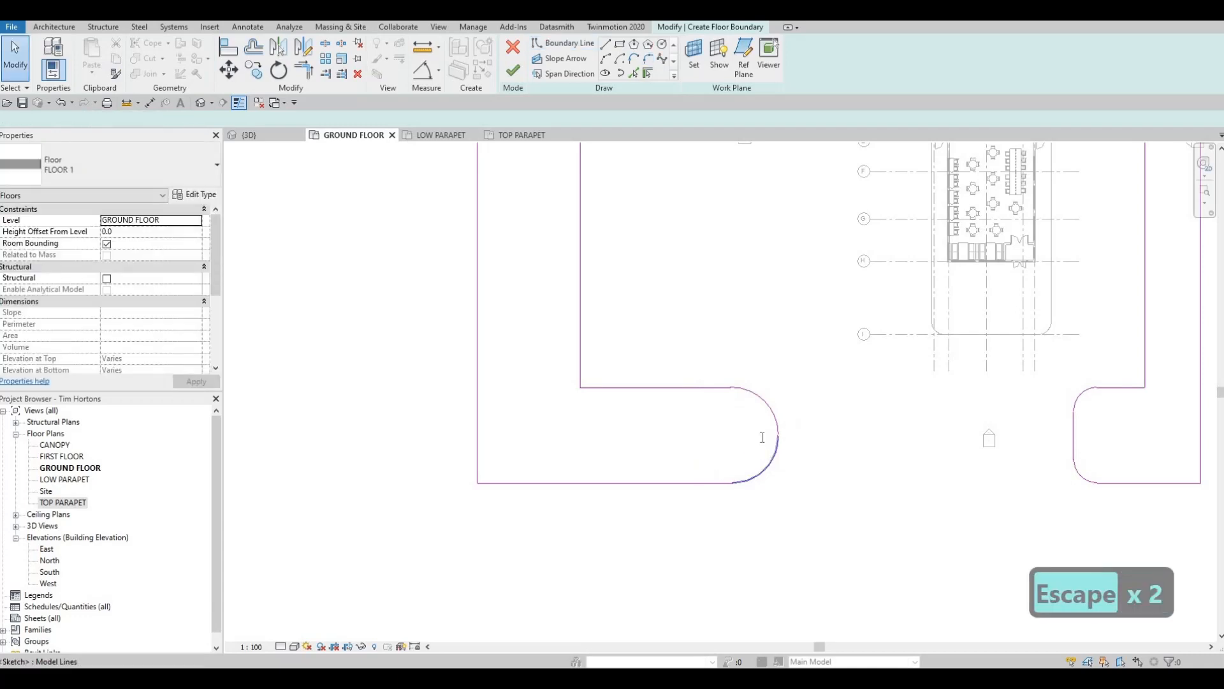
- Set the radius of both fillet arcs on the south-west block to 2500 mm
click(774, 447)
click(757, 438)
text(2500)
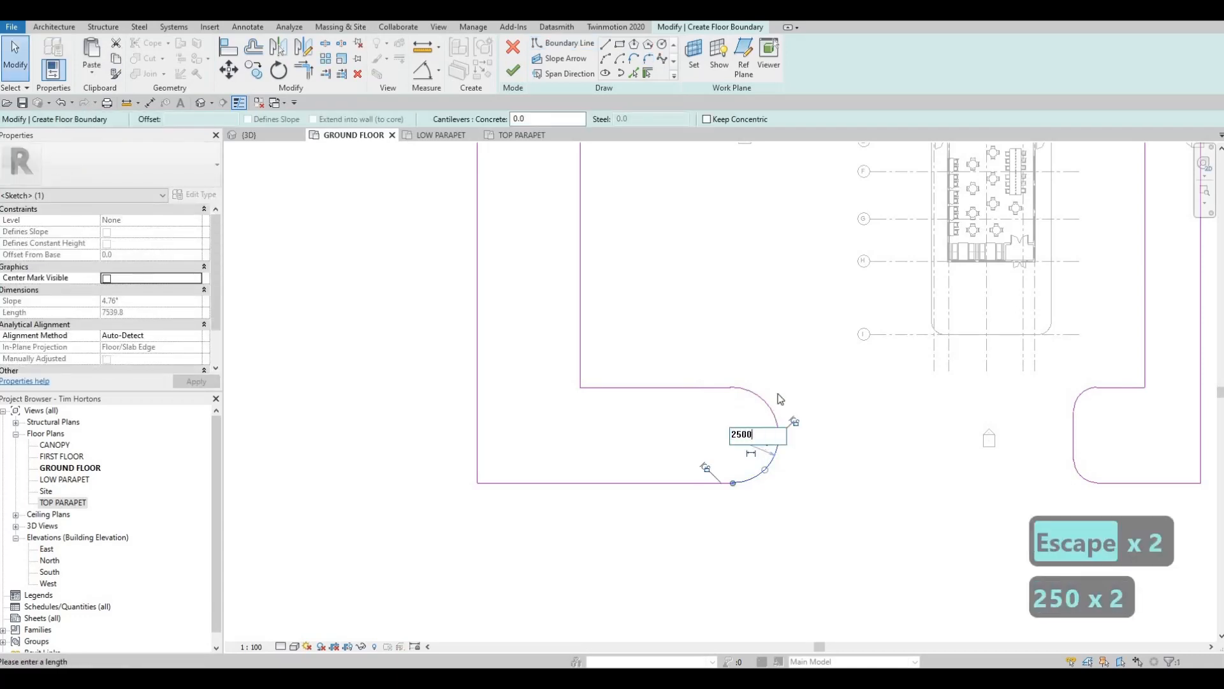
key(Return)
key(Escape)
click(748, 394)
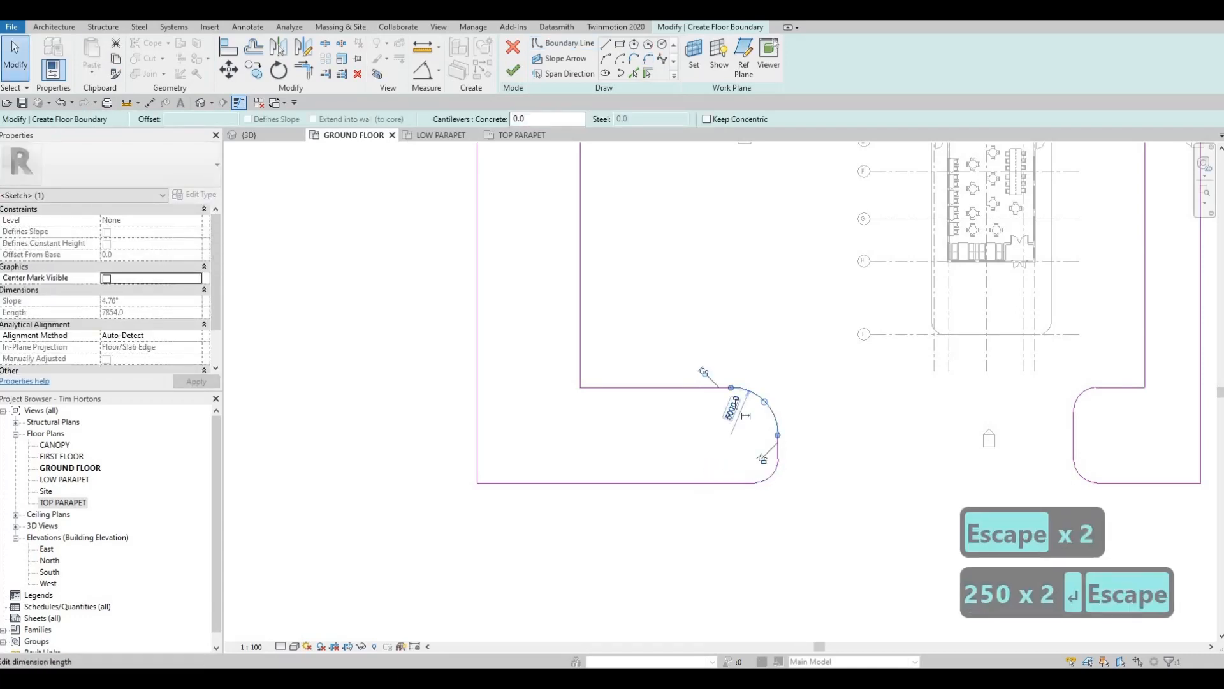
click(746, 416)
text(2500)
key(Return)
key(Escape)
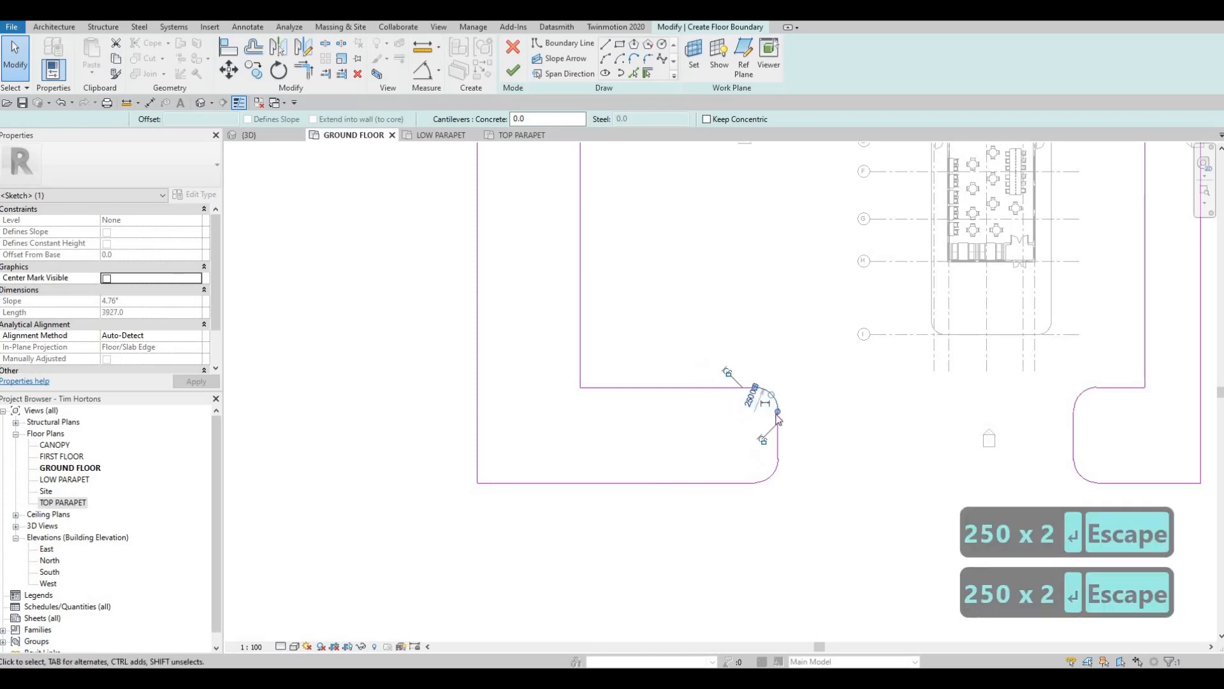
key(Escape)
- Trim/extend the west section's inner side and the sloping northern line into a corner
scroll(733, 395, down, 3)
mouse_move(746, 404)
middle_down()
mouse_move(735, 391)
mouse_move(776, 385)
mouse_move(760, 404)
middle_up()
scroll(746, 390, down, 3)
middle_drag(726, 255, 705, 318)
key(t)
key(r)
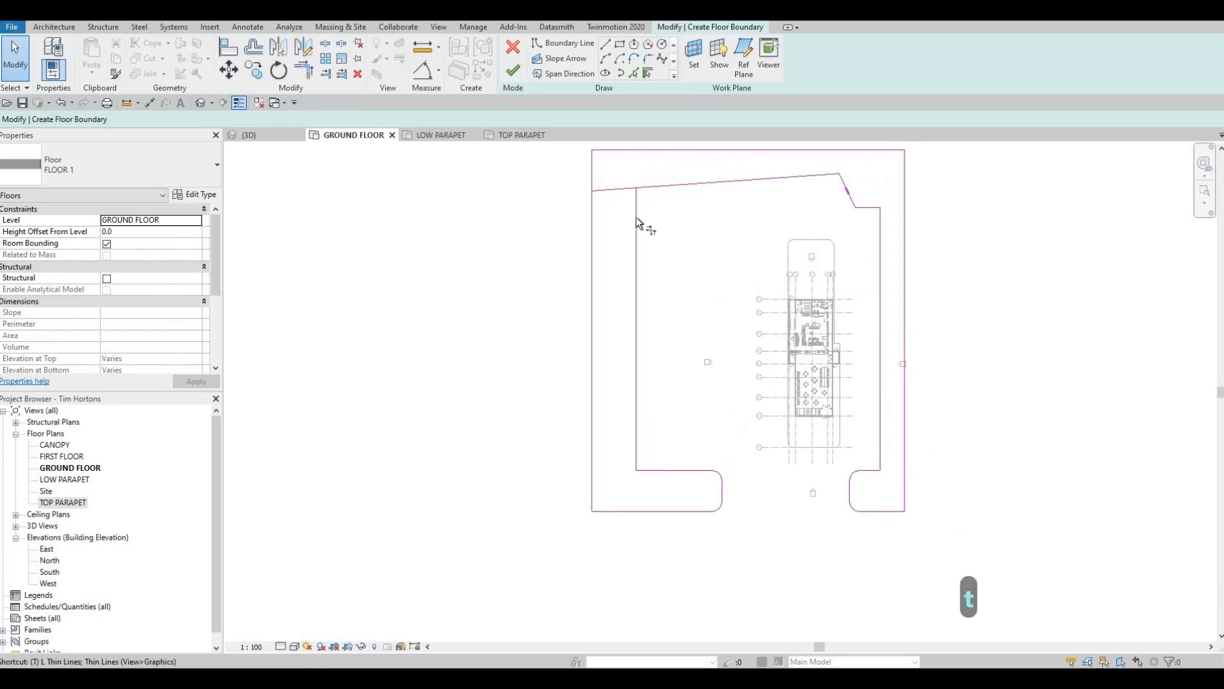
click(636, 215)
click(667, 191)
key(Escape)
key(Escape)
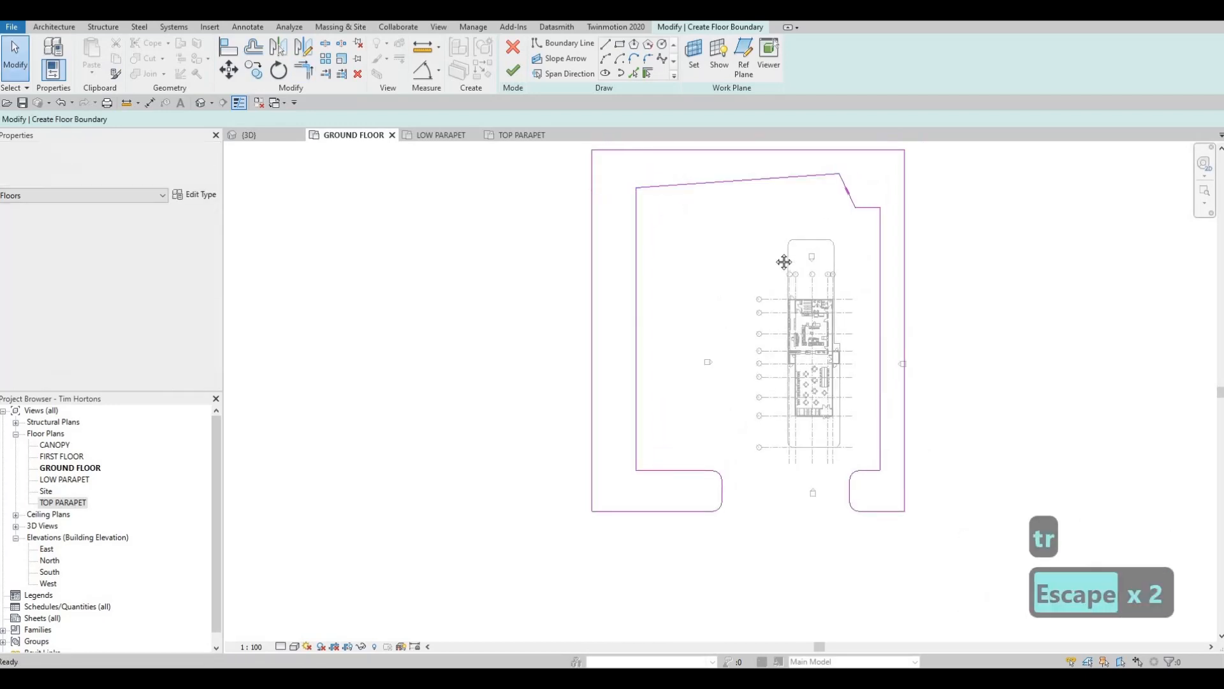
- Move the south-west block's north edge north until it lies near grid D
middle_drag(784, 259, 750, 247)
mouse_move(640, 314)
middle_down()
mouse_move(629, 340)
mouse_move(637, 273)
middle_up()
middle_drag(641, 442, 642, 408)
click(637, 399)
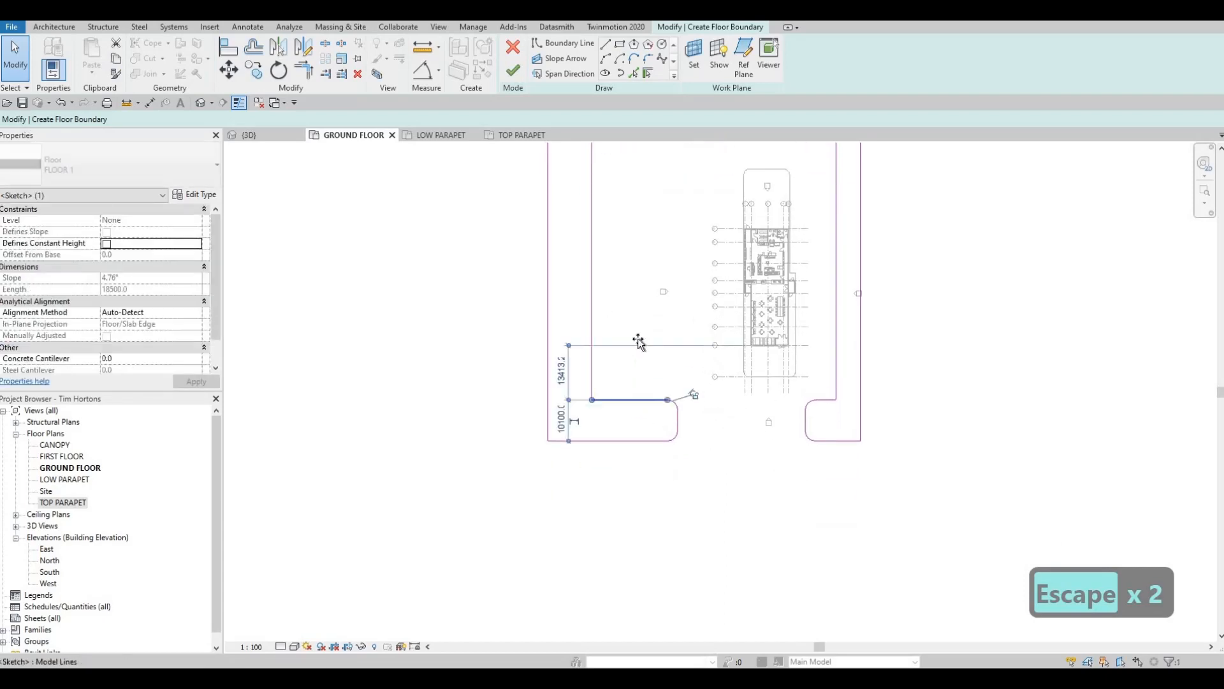
drag(638, 343, 643, 282)
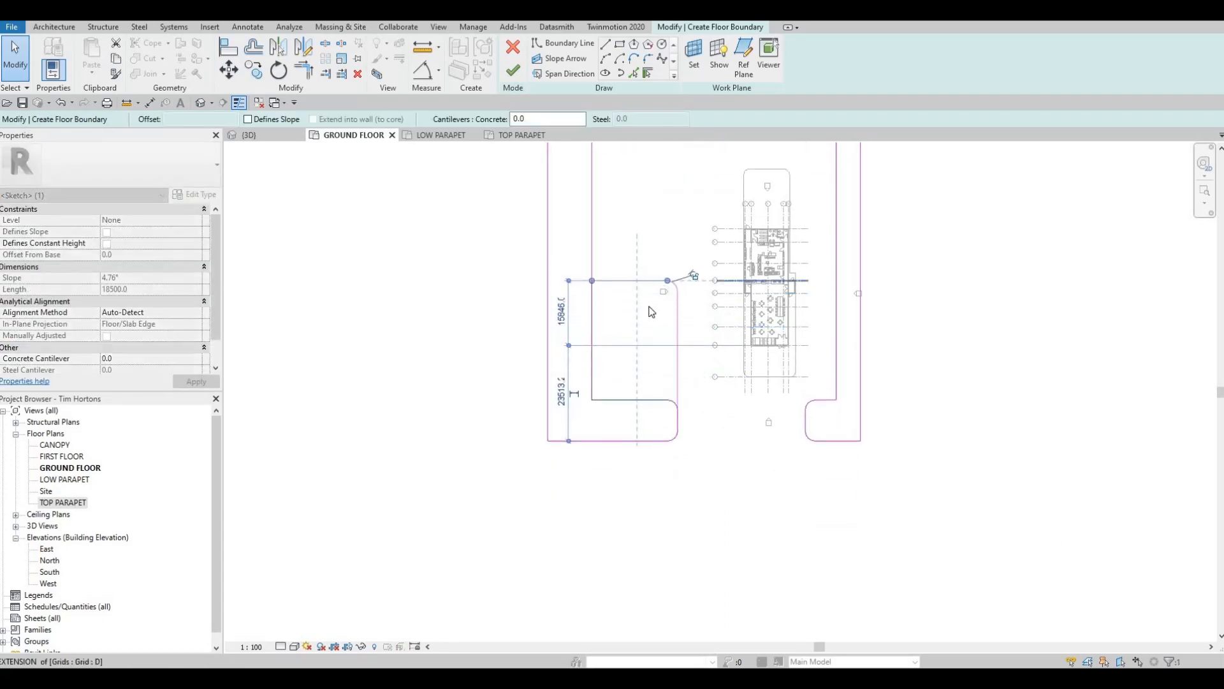
key(Escape)
mouse_move(642, 358)
middle_down()
mouse_move(626, 413)
mouse_move(648, 346)
middle_up()
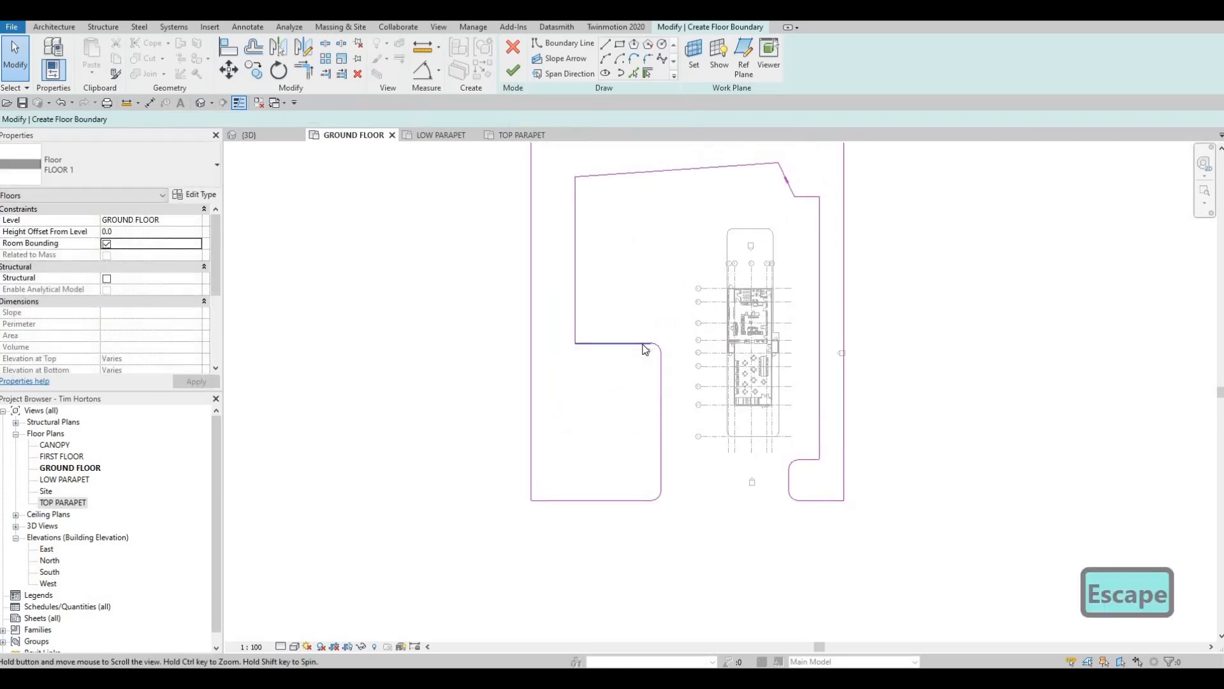
- Move the west section's inner side farther west, to about 8000 mm from the outer side
scroll(644, 349, up, 2)
scroll(577, 261, up, 2)
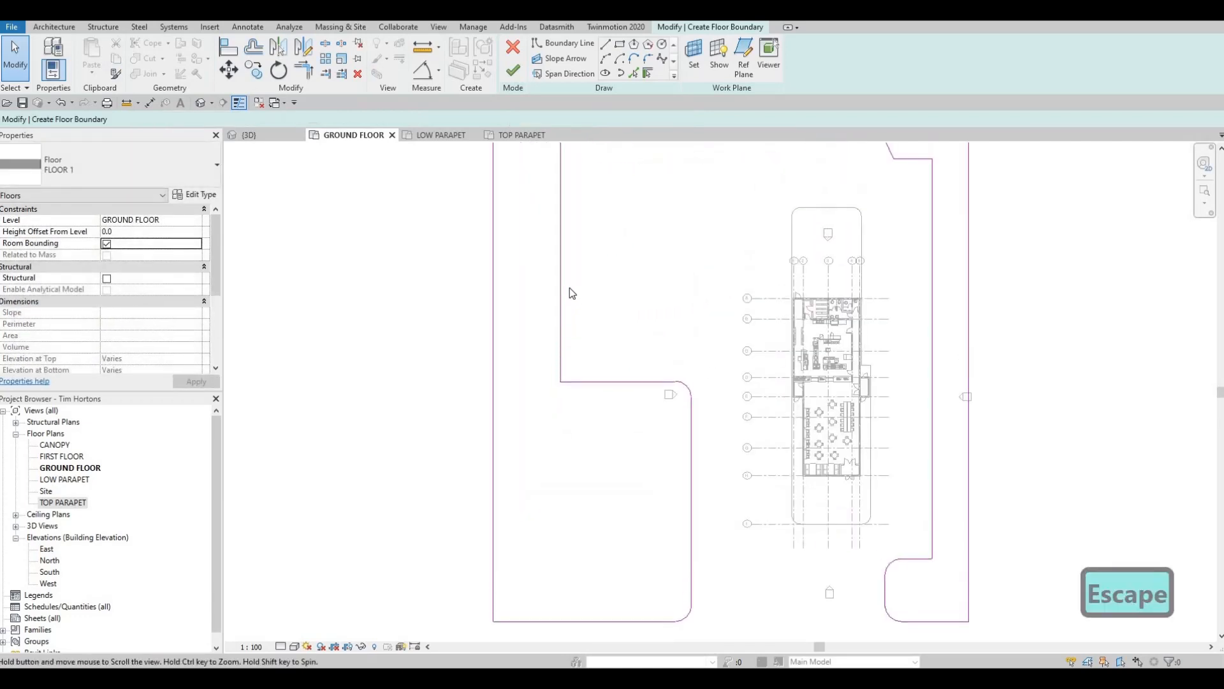
middle_drag(572, 294, 572, 353)
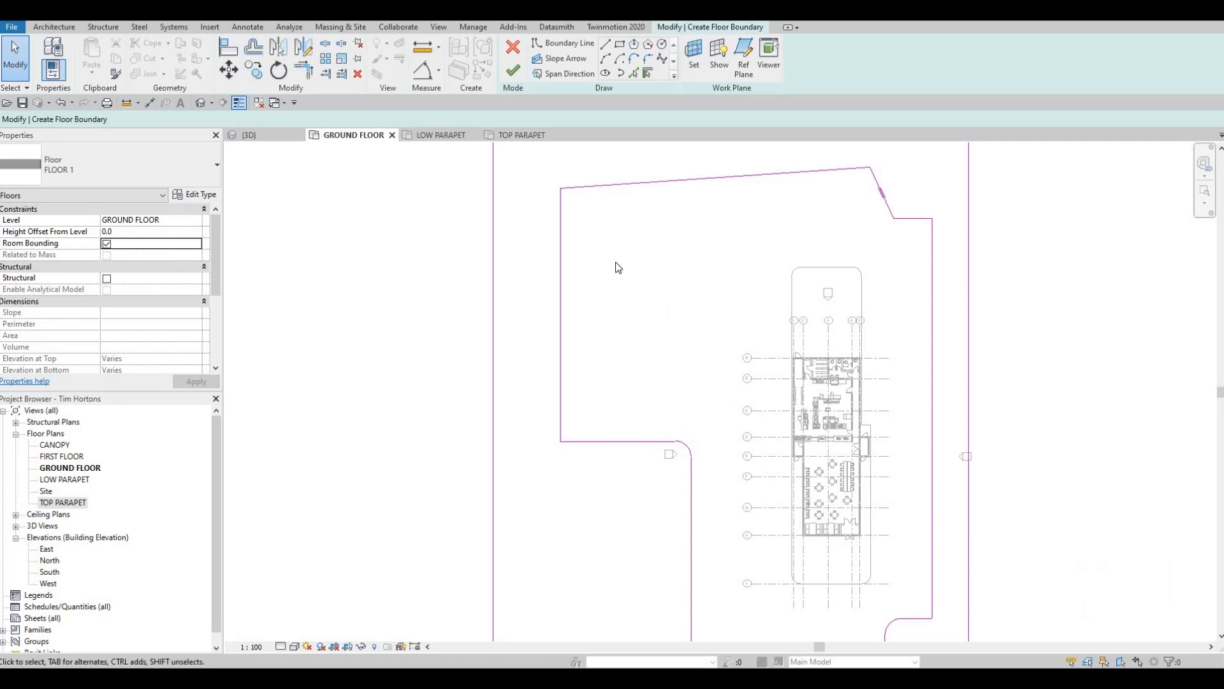
middle_drag(615, 262, 658, 245)
drag(603, 242, 587, 242)
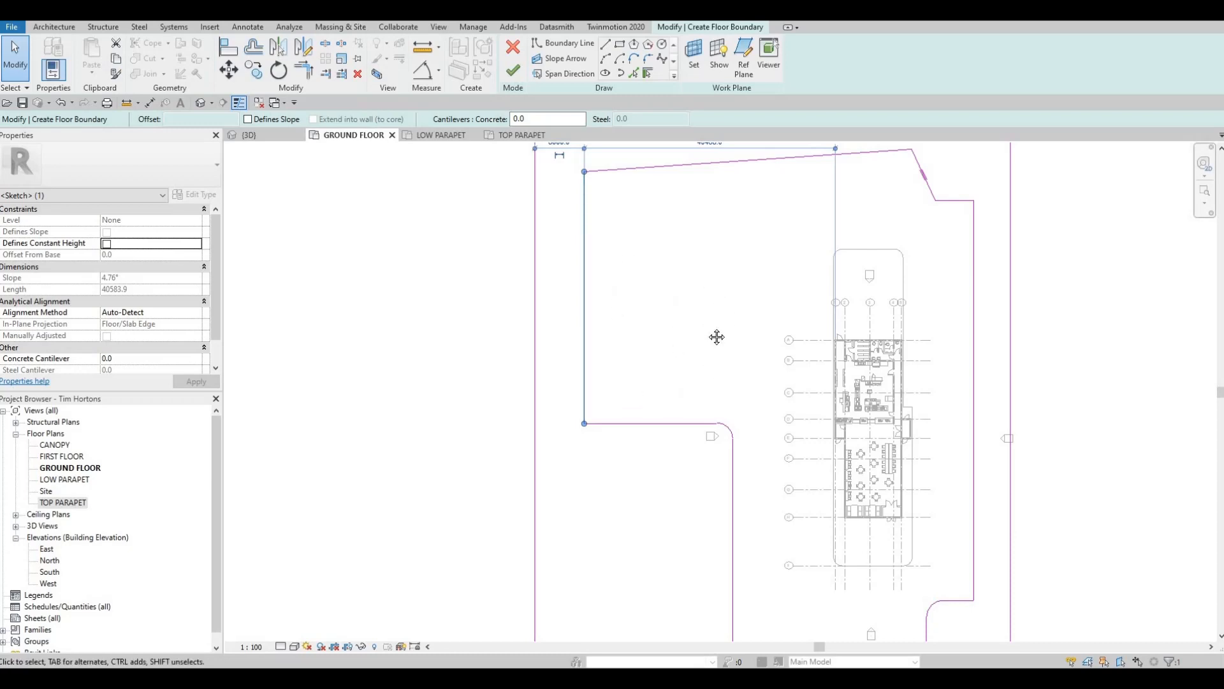
middle_drag(685, 360, 699, 299)
key(Escape)
- Move the south-west block's north edge south, to about 29600 mm from the block's south edge
drag(683, 360, 684, 417)
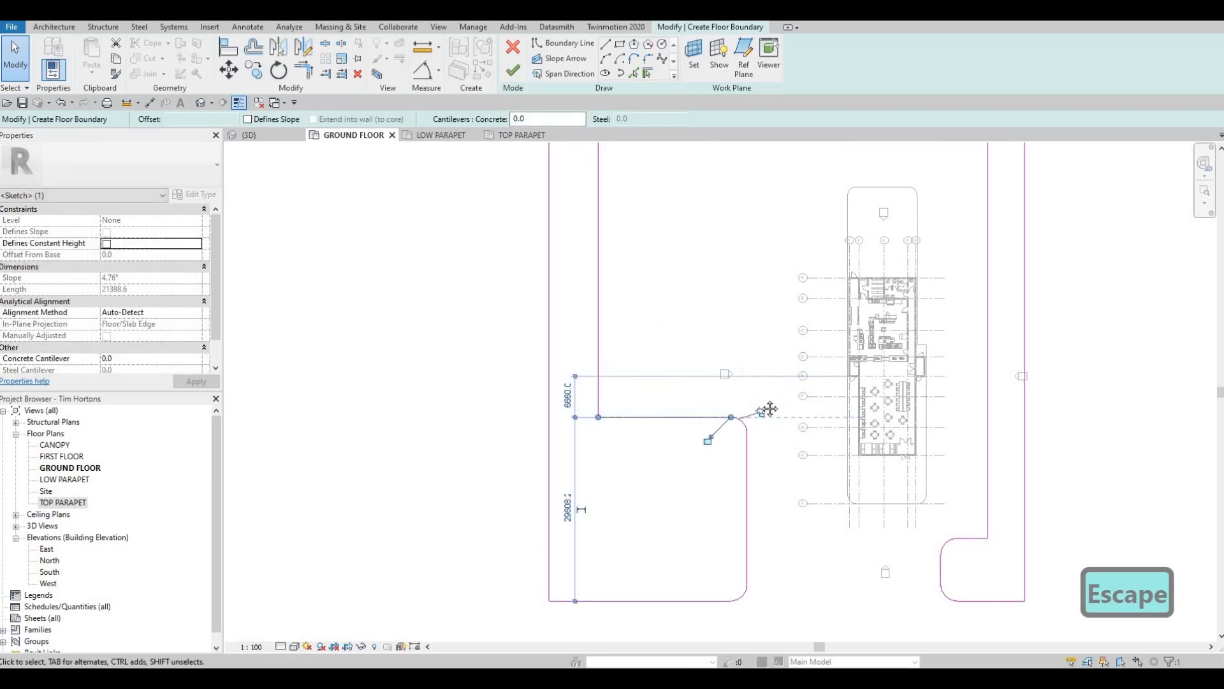
key(Escape)
scroll(701, 370, down, 3)
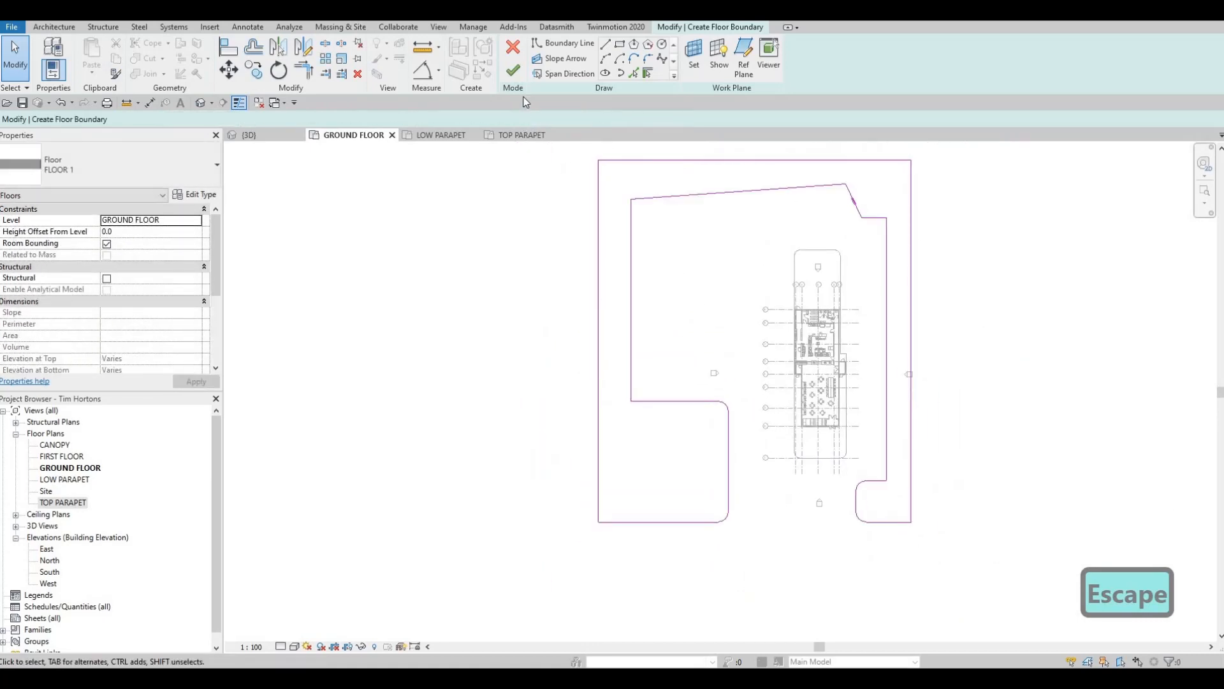
- Finish the floor boundary sketch and show the whole floor around the building in the 3D view
click(521, 74)
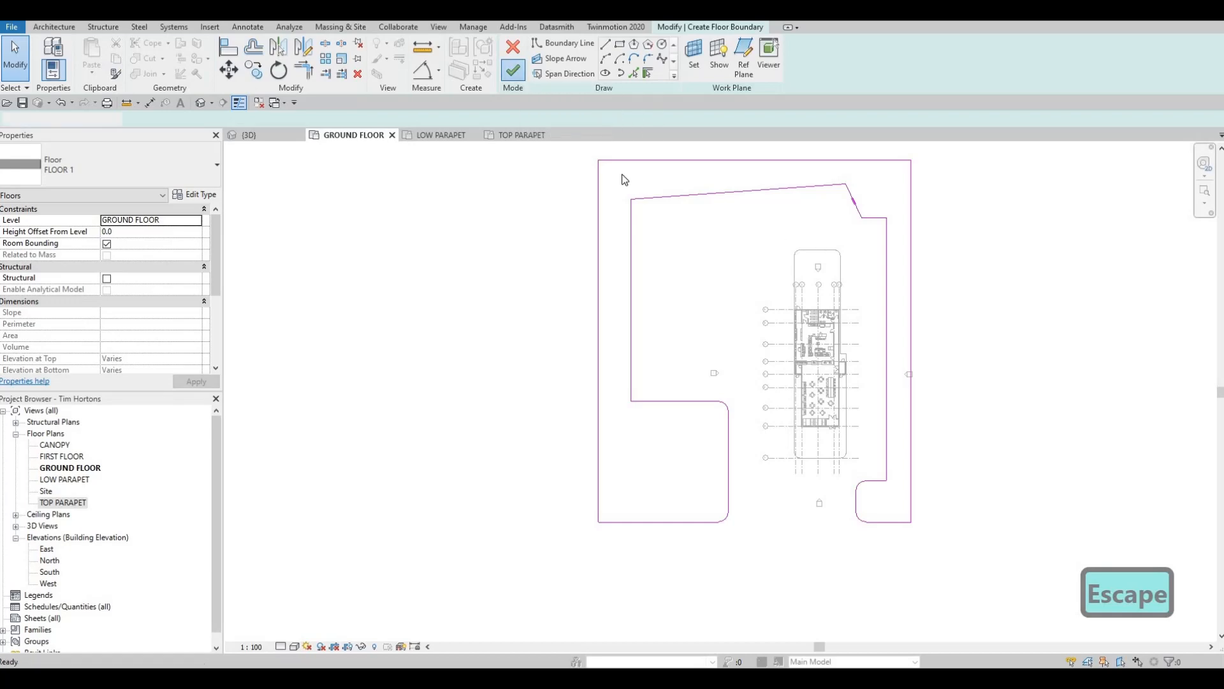
key(Escape)
key(Escape)
click(271, 134)
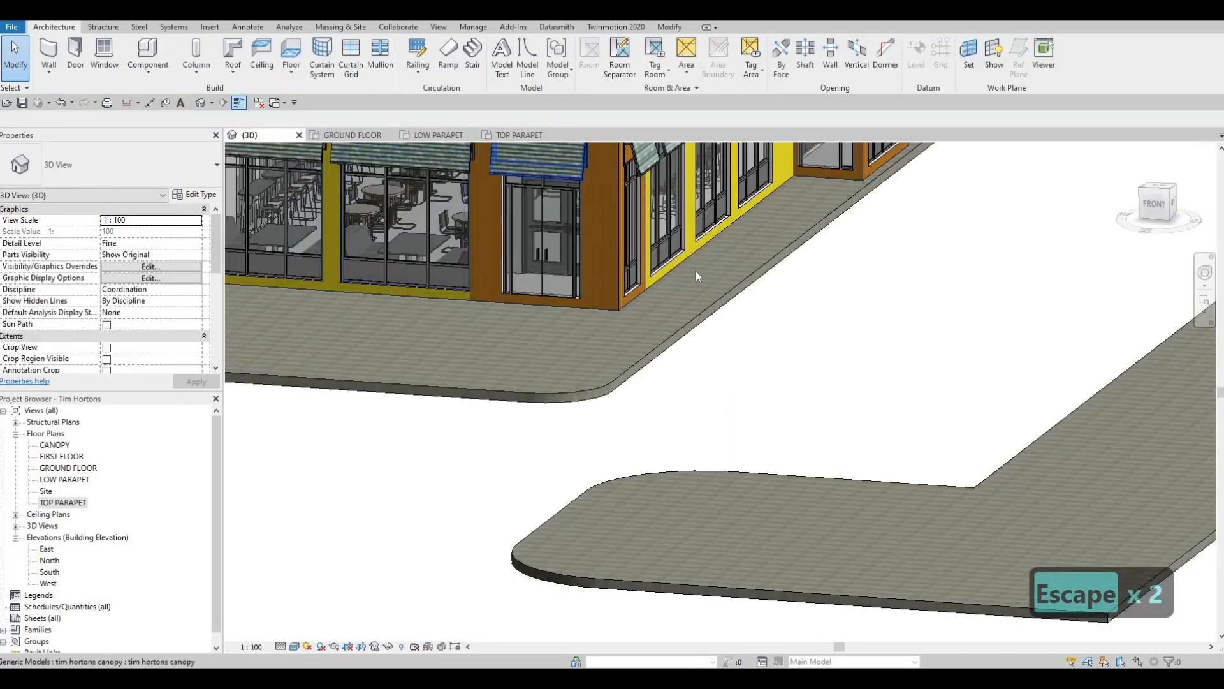
key(Escape)
scroll(806, 306, down, 4)
shift+middle_drag(810, 304, 933, 333)
scroll(913, 323, down, 3)
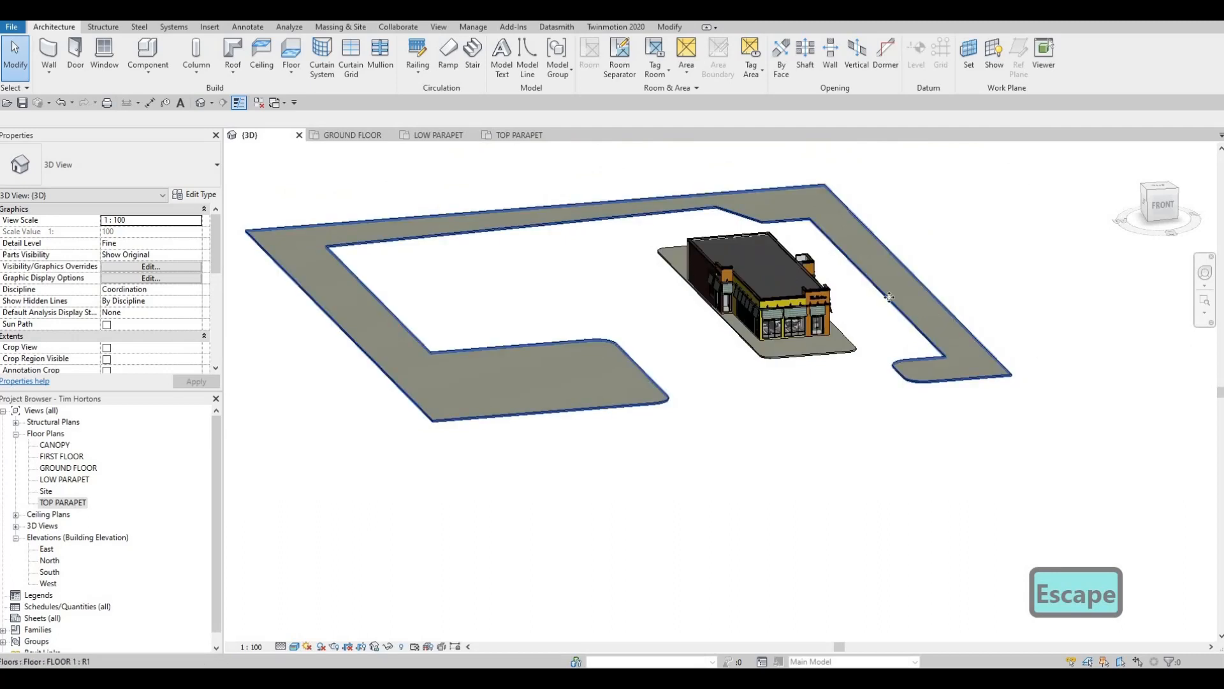
- Reopen the surrounding floor's boundary in GROUND FLOOR and draw a rectangle about 8600 by 5200 mm inside the south-east block
click(938, 323)
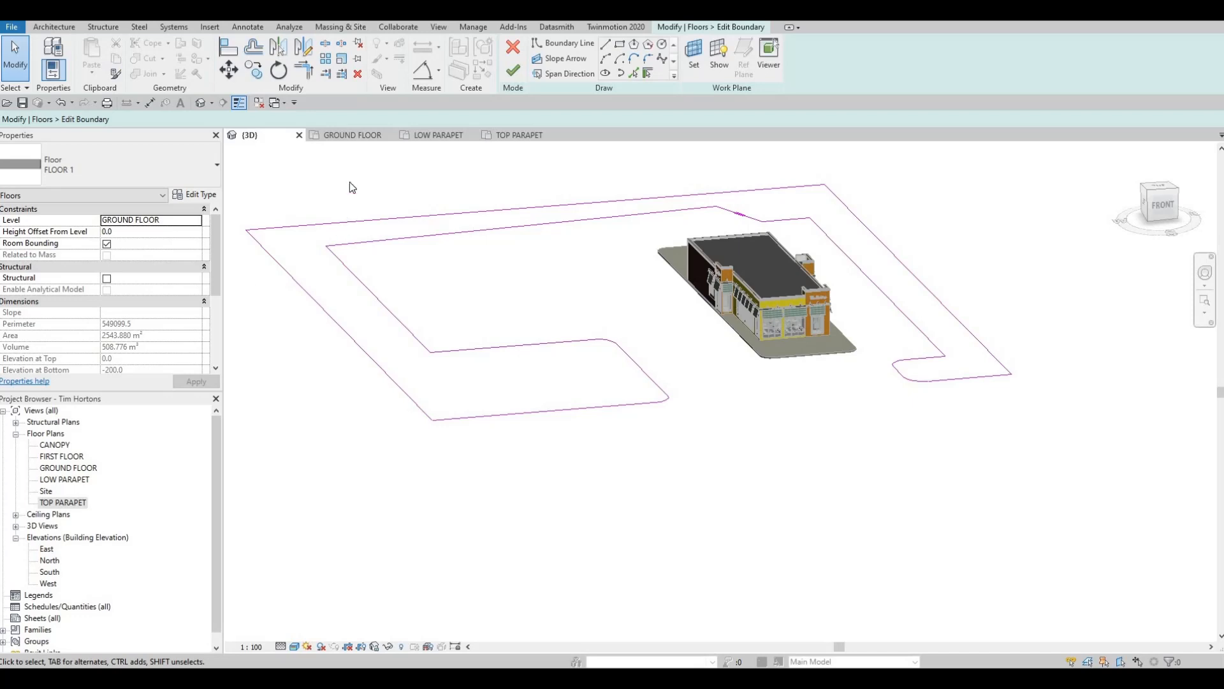
click(344, 136)
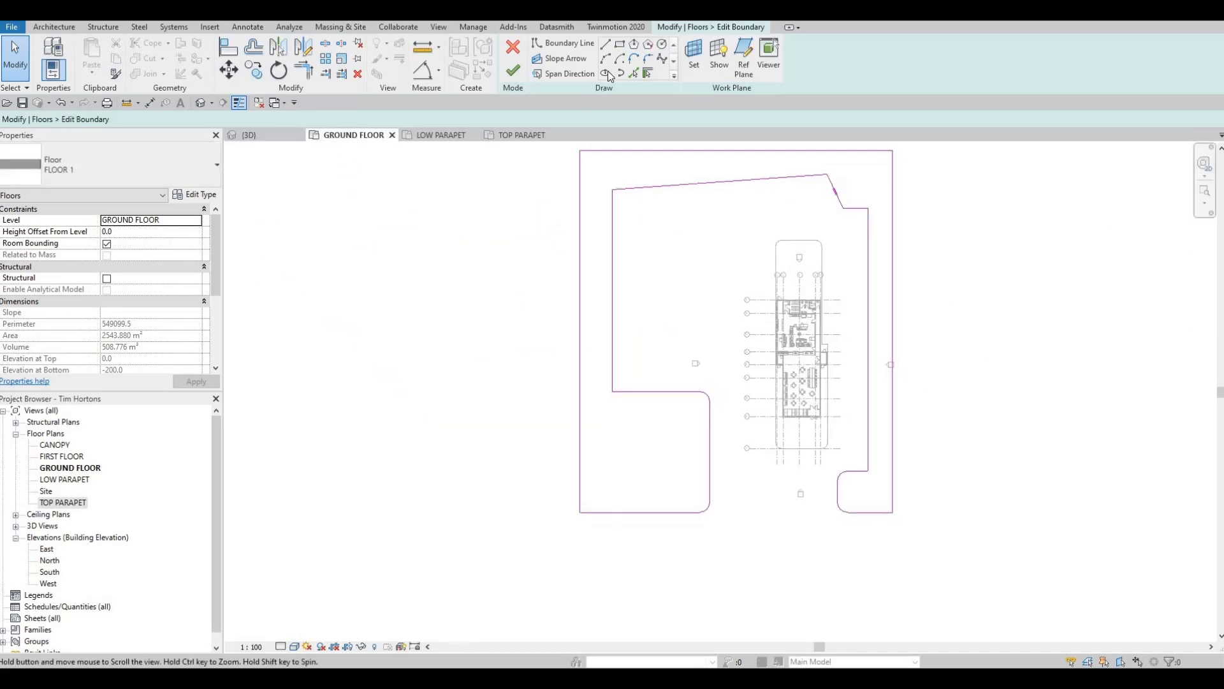
scroll(772, 417, up, 4)
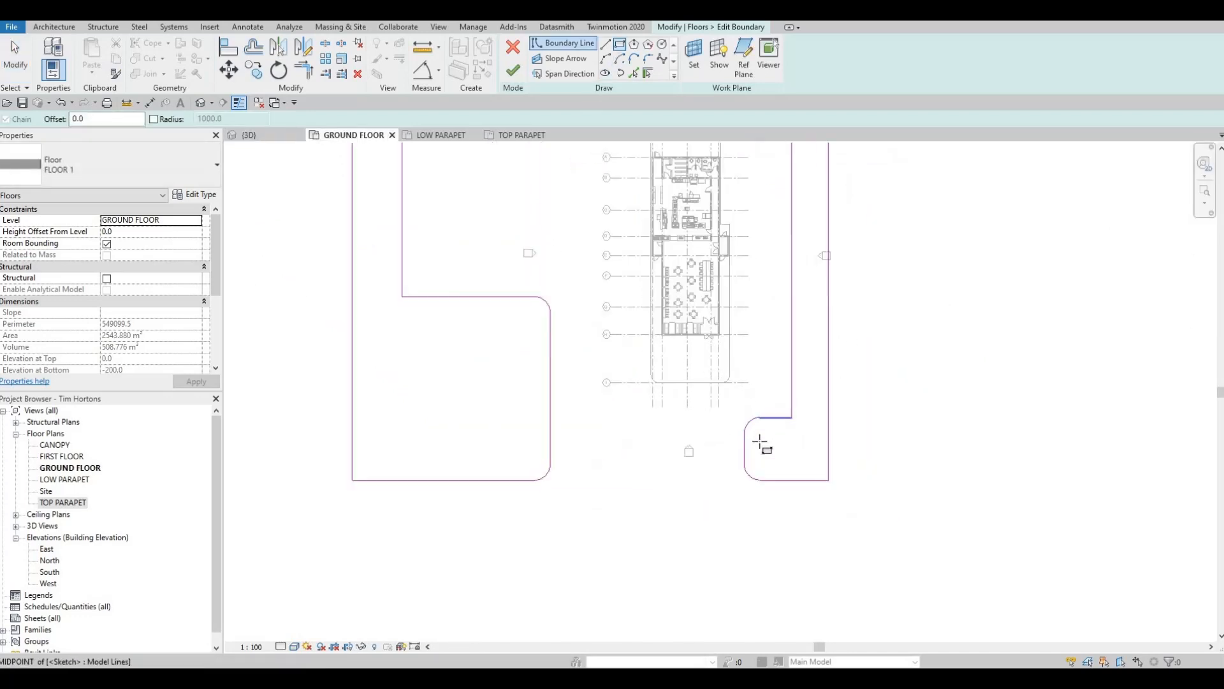
click(844, 497)
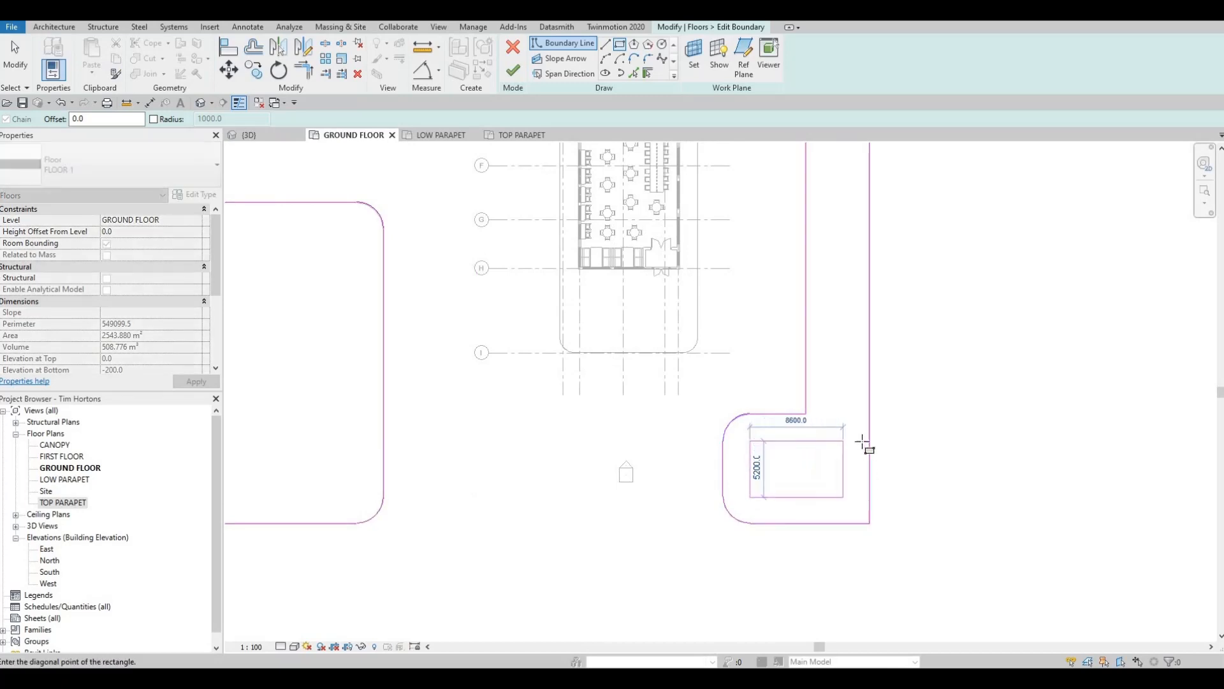
key(Escape)
- Draw a narrow rectangle about 77000 mm long inside the east strip, starting from the south-east block's rectangle
scroll(828, 265, down, 5)
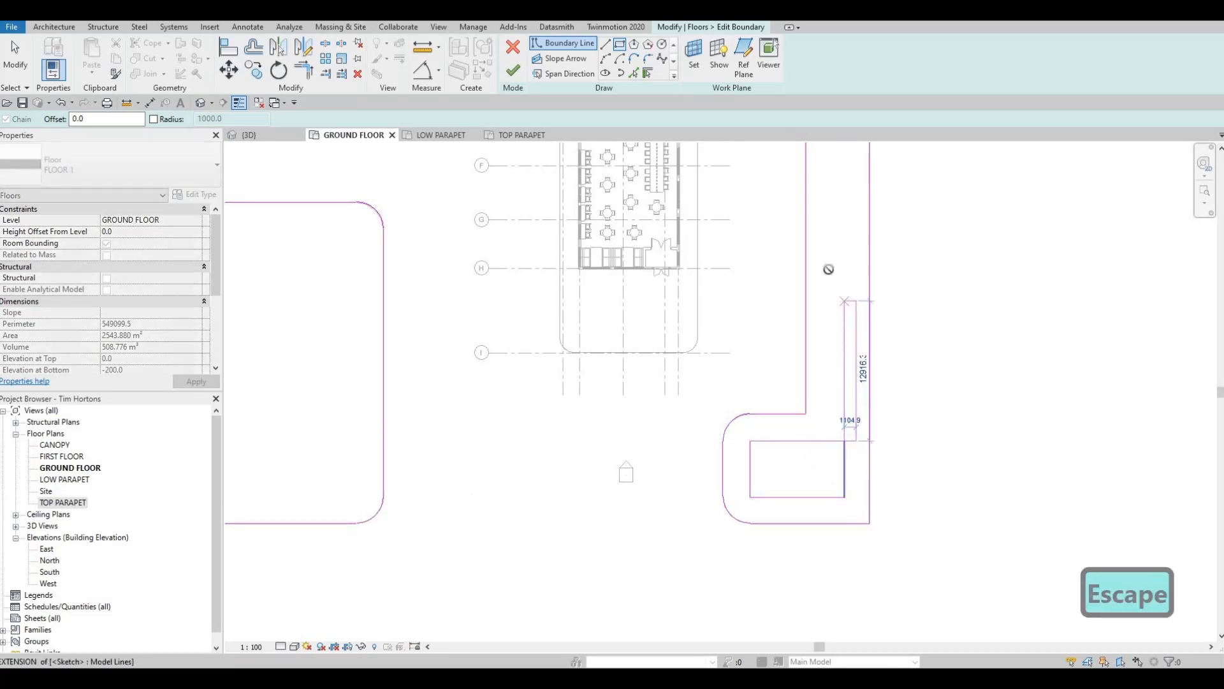
scroll(783, 212, up, 2)
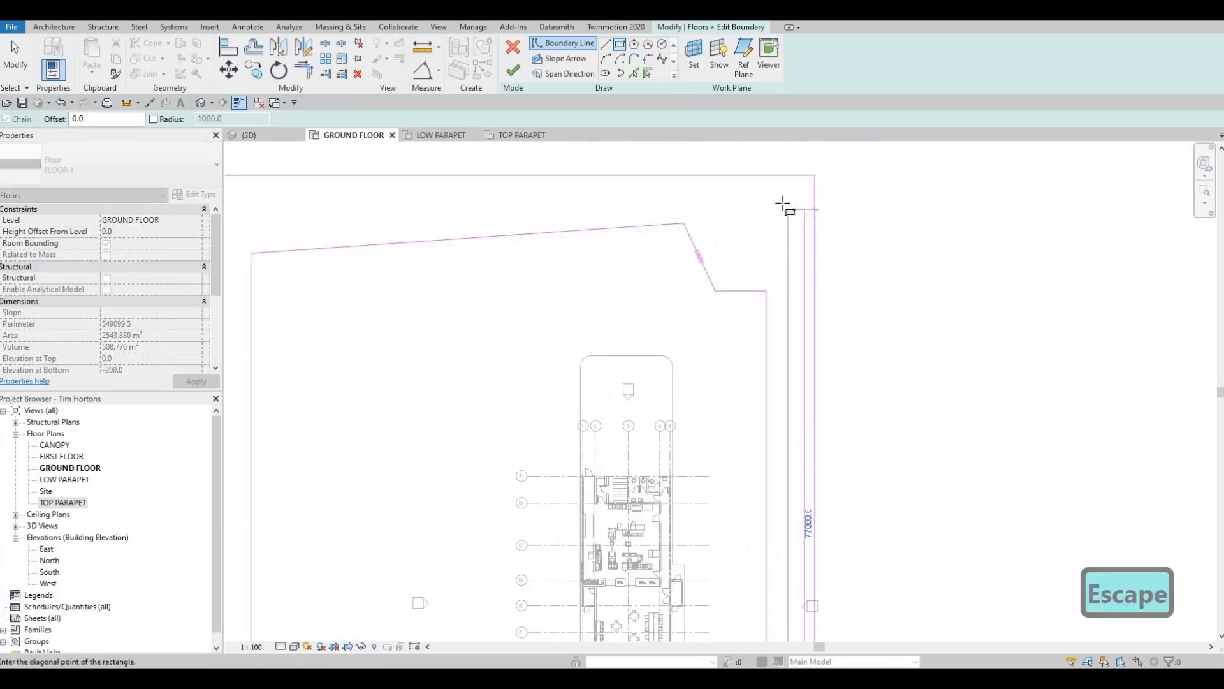
click(781, 202)
- Draw a rectangle about 68100 by 2800 mm inside the northern strip, above the sloping line
middle_drag(607, 249, 875, 273)
key(Escape)
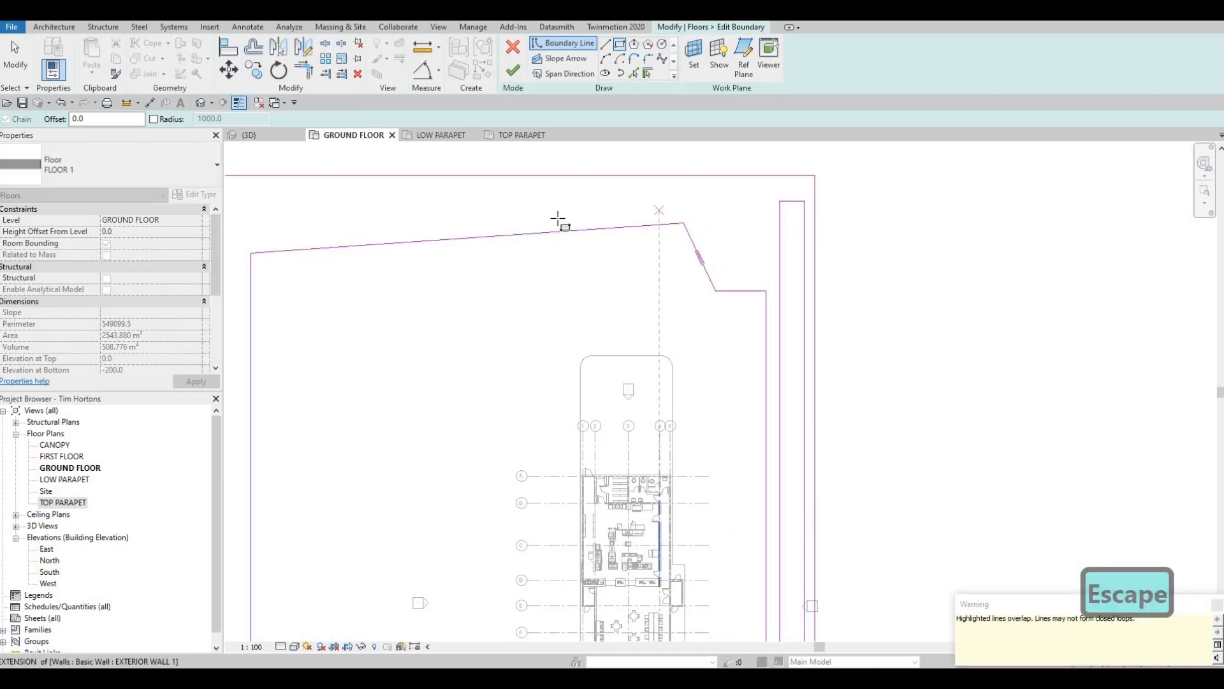
click(476, 211)
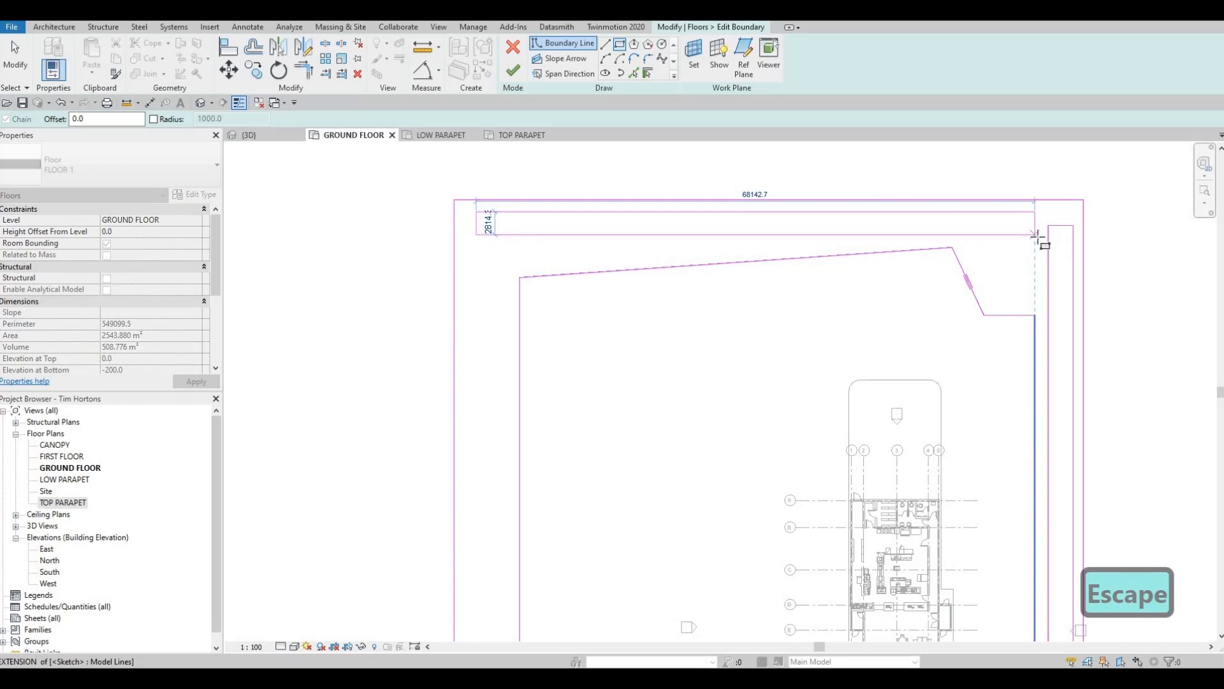
click(1036, 236)
- Draw a rectangle about 77000 mm long inside the west strip and nudge its east side west, making it about 3700 mm wide
middle_drag(533, 612, 557, 434)
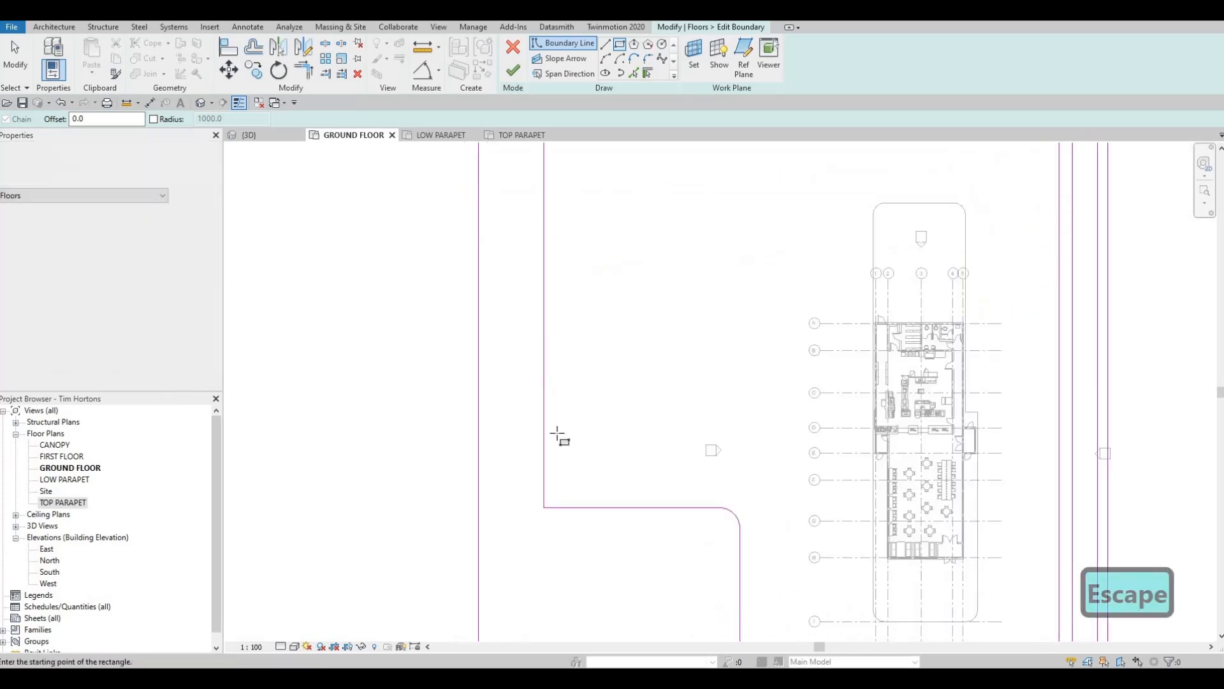
middle_drag(571, 574, 595, 465)
click(554, 620)
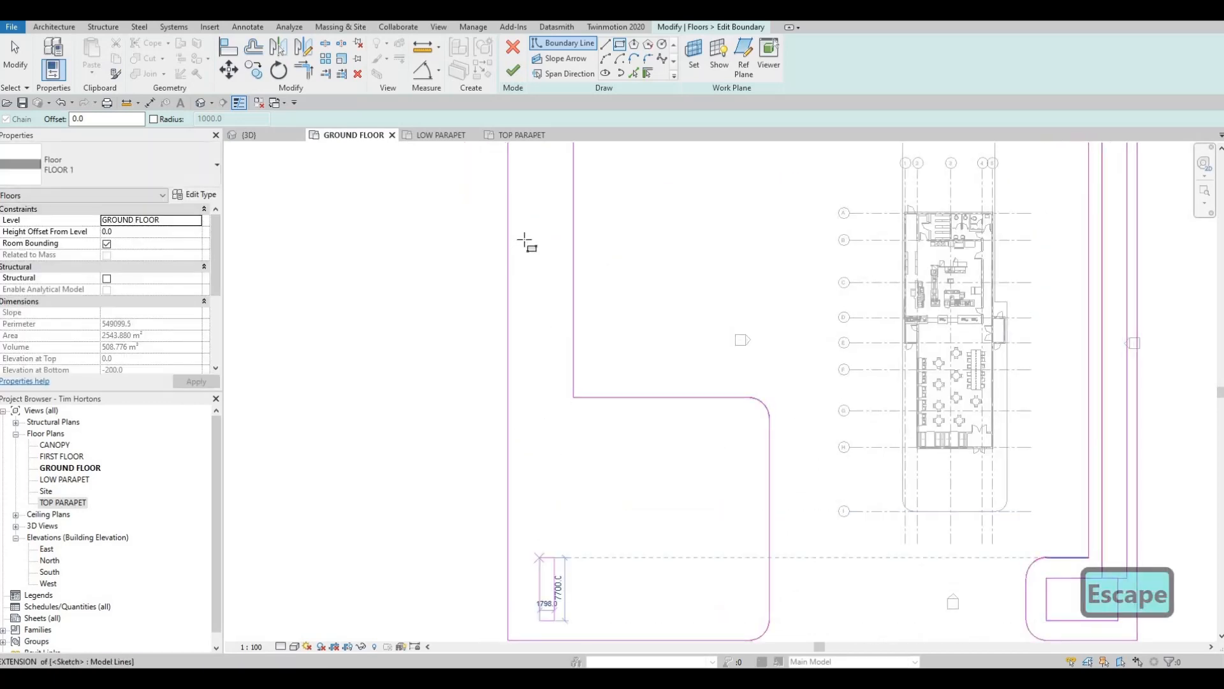
scroll(524, 240, down, 1)
middle_drag(525, 241, 553, 506)
middle_drag(550, 270, 551, 265)
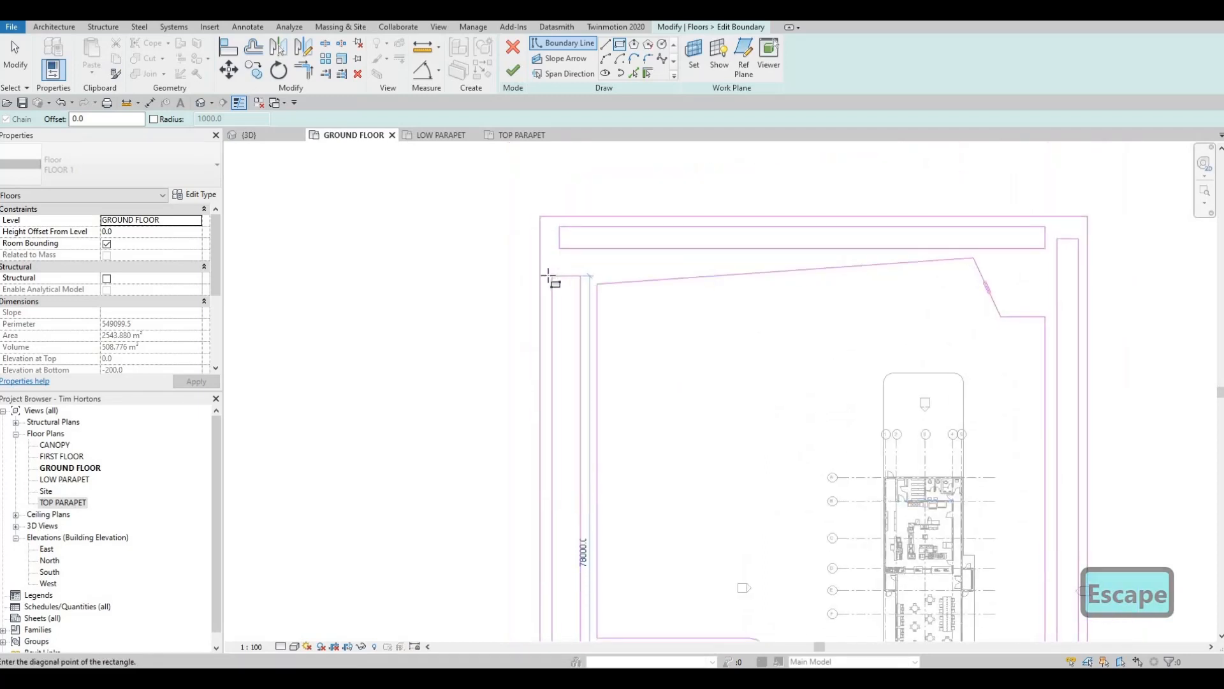
key(Escape)
key(Escape)
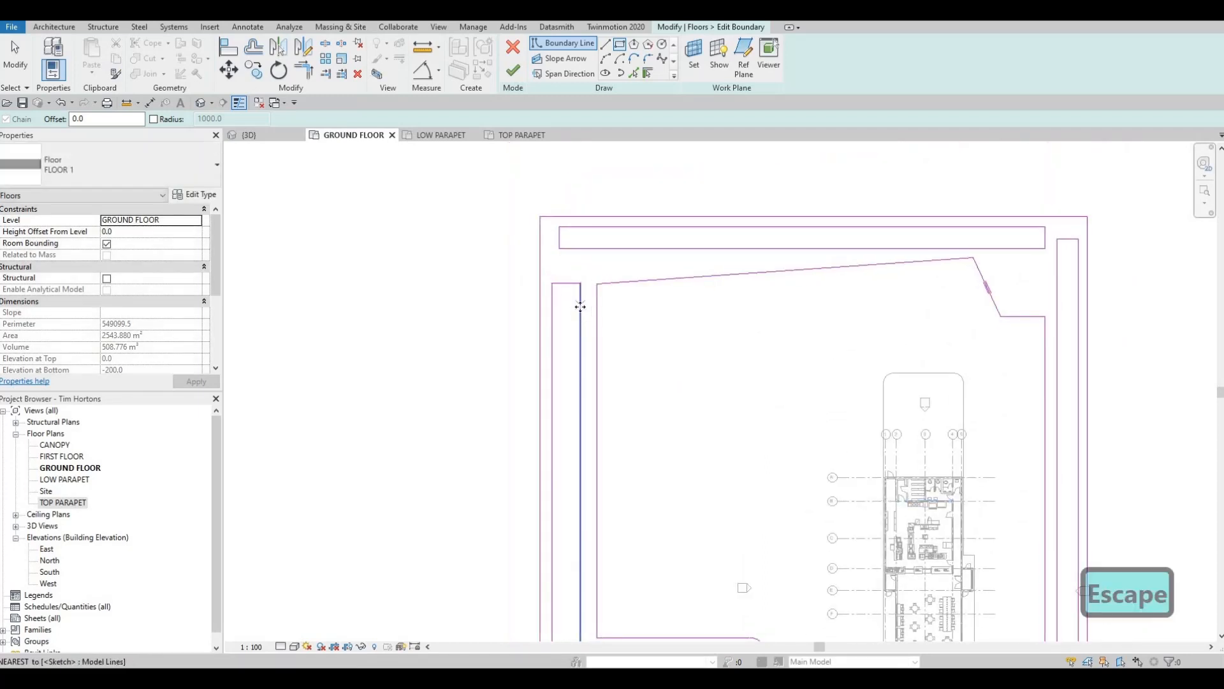
click(579, 312)
scroll(549, 182, down, 2)
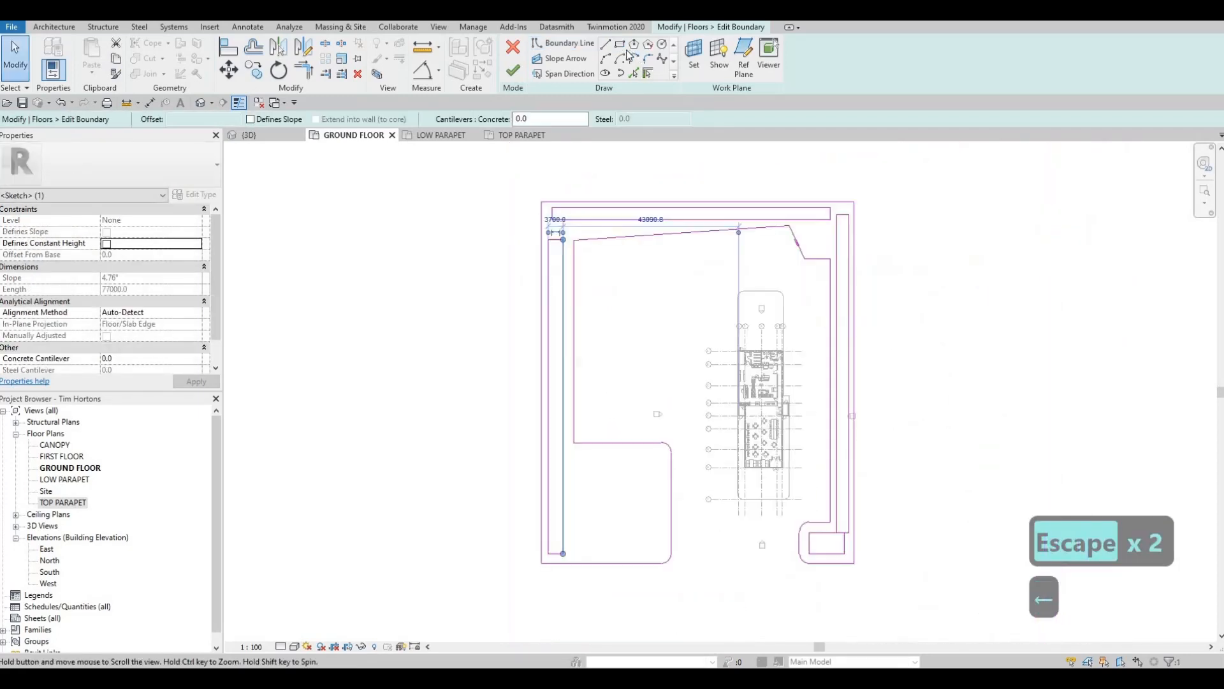
- Draw a rectangle about 19400 by 21000 mm inside the south-west block, beside the west strip's rectangle
middle_drag(629, 373, 614, 224)
key(Escape)
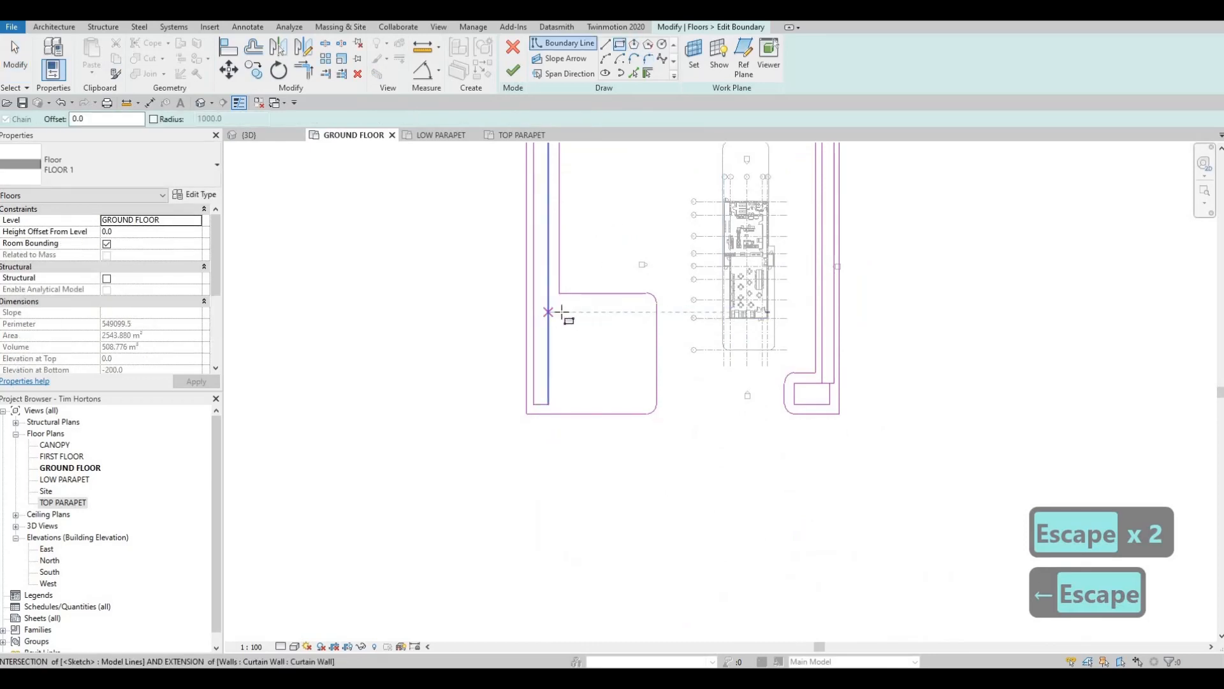
click(561, 312)
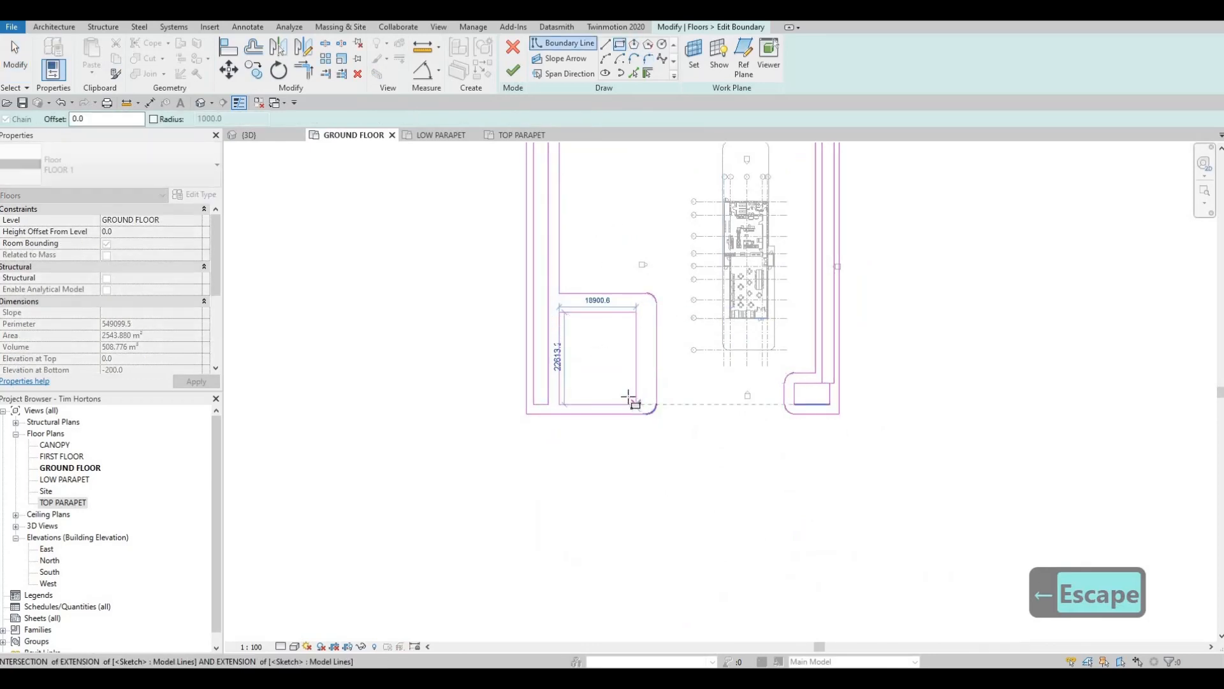
click(637, 397)
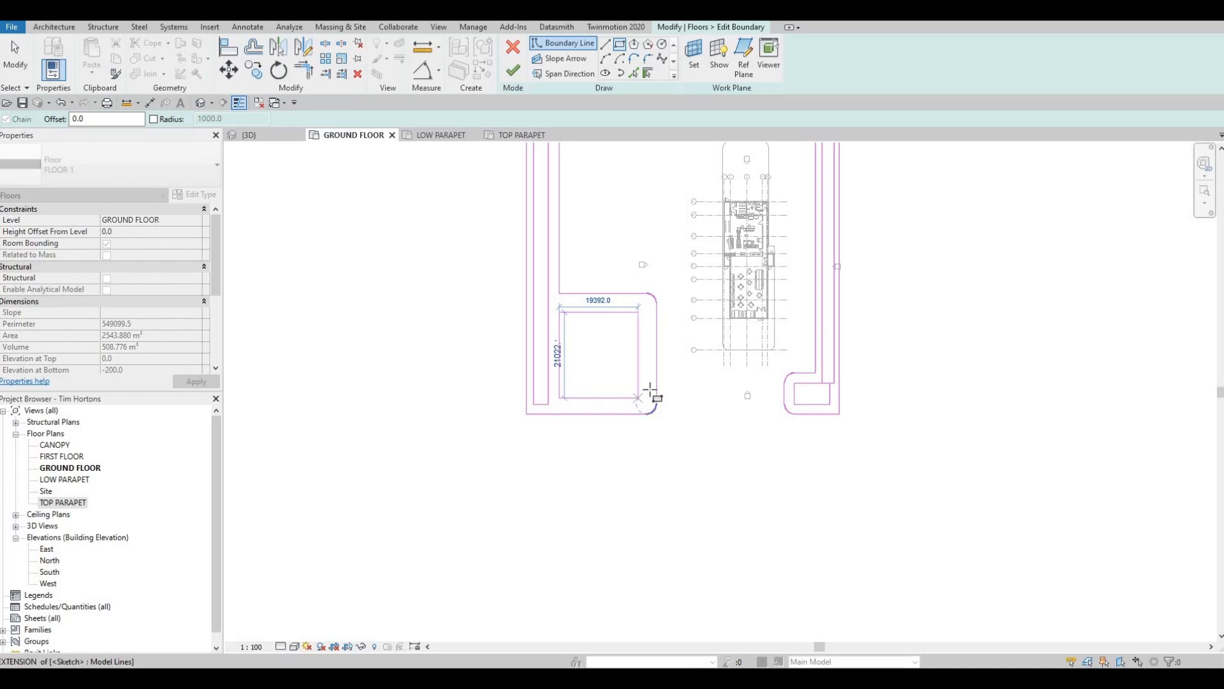
key(Escape)
key(Escape)
key(t)
key(r)
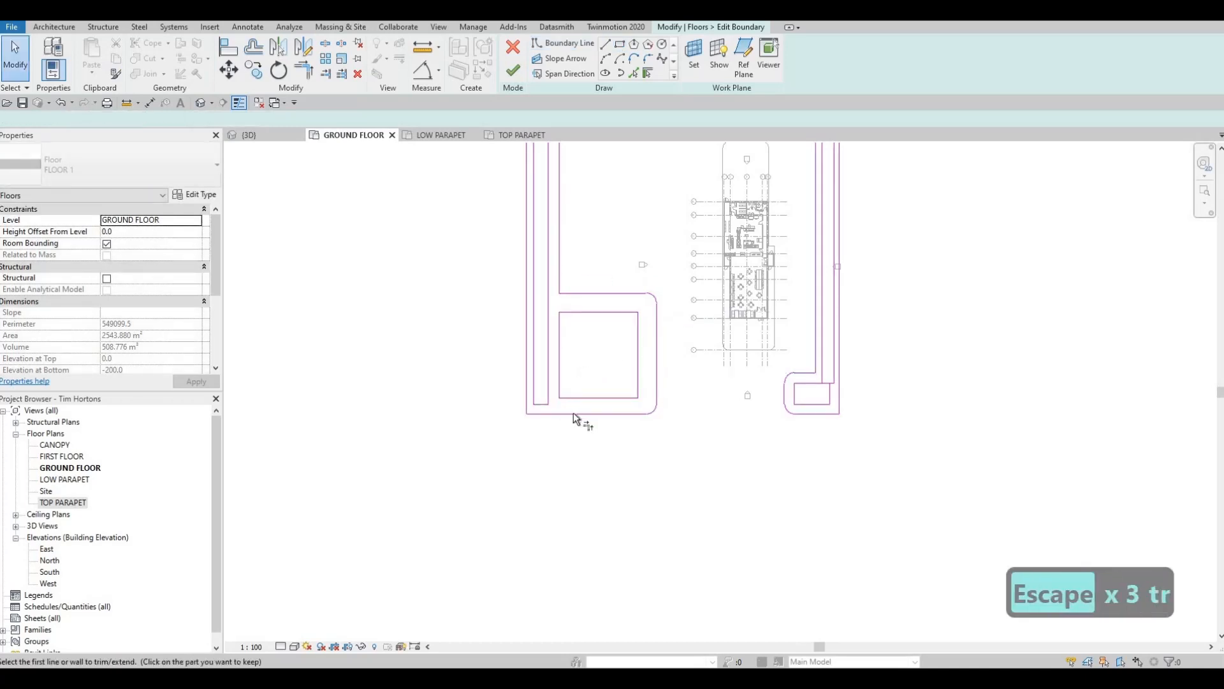
scroll(573, 412, up, 2)
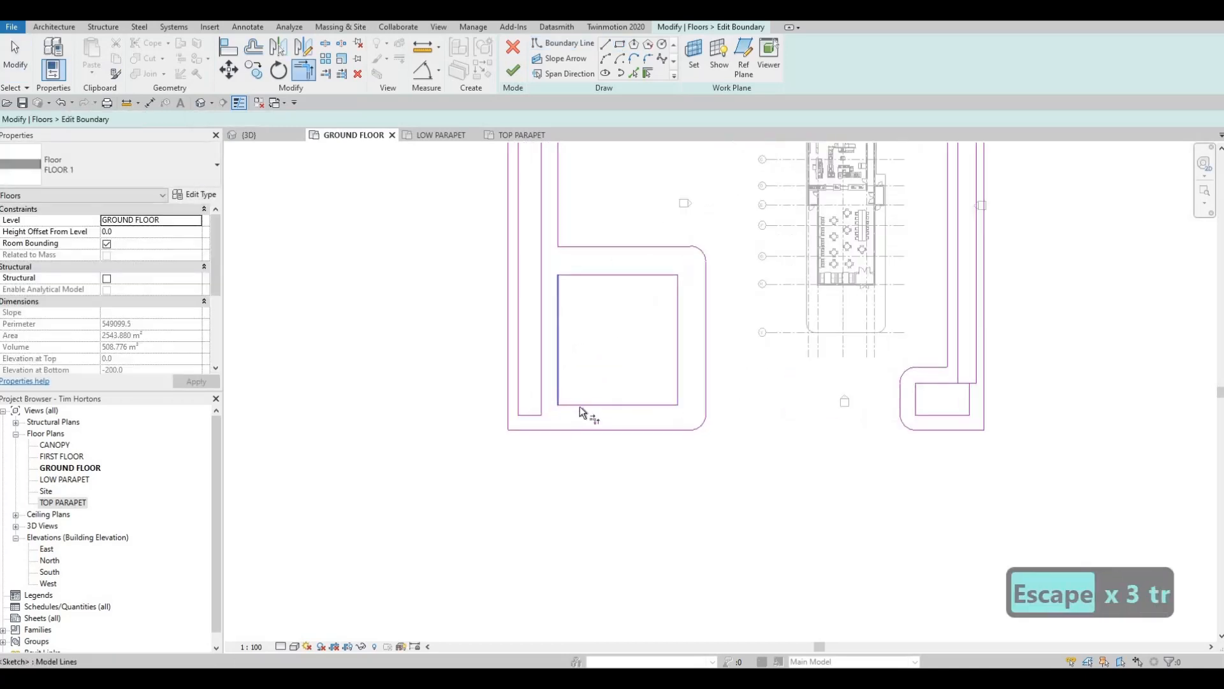
key(Escape)
key(Escape)
click(542, 415)
key(Escape)
key(Escape)
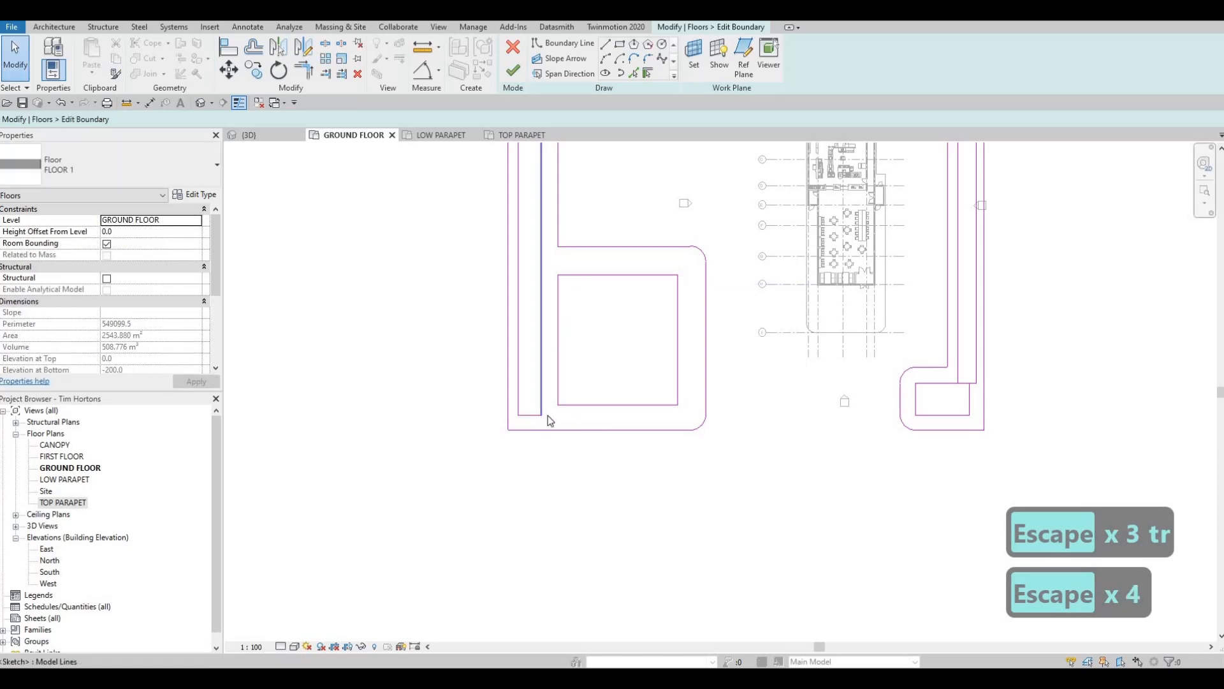
- Align the south side of the west strip's rectangle with the south side of the south-west block's rectangle
key(a)
key(l)
click(590, 405)
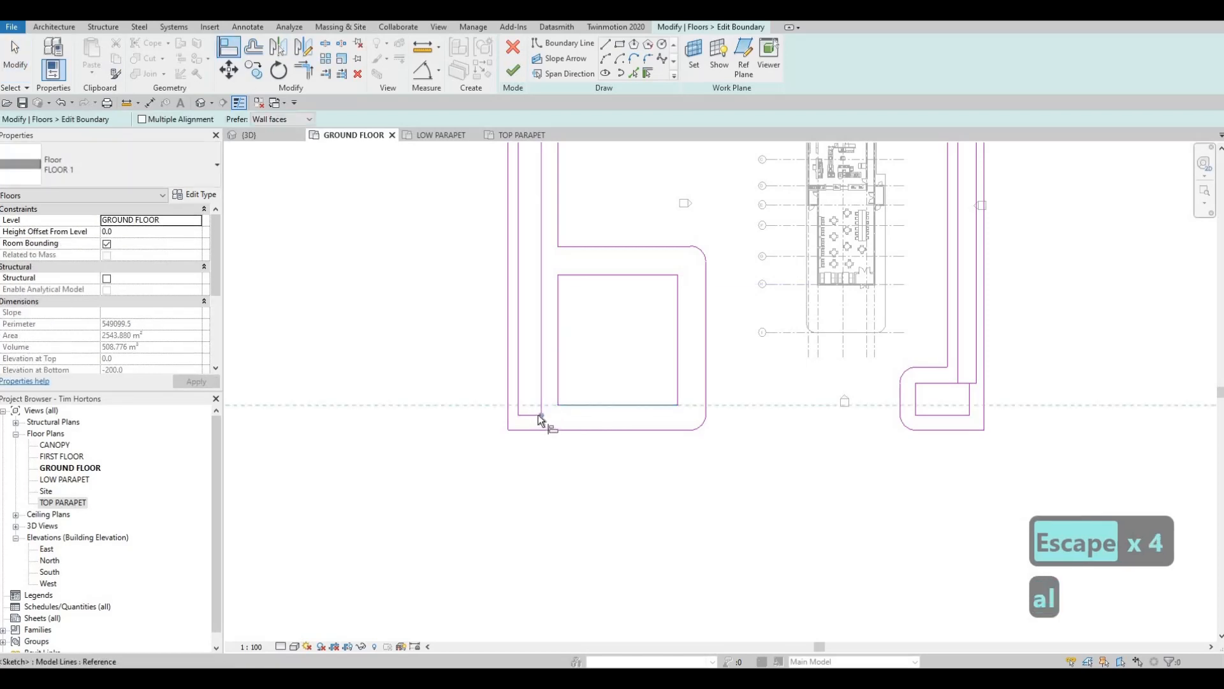
key(Escape)
key(Escape)
key(Escape)
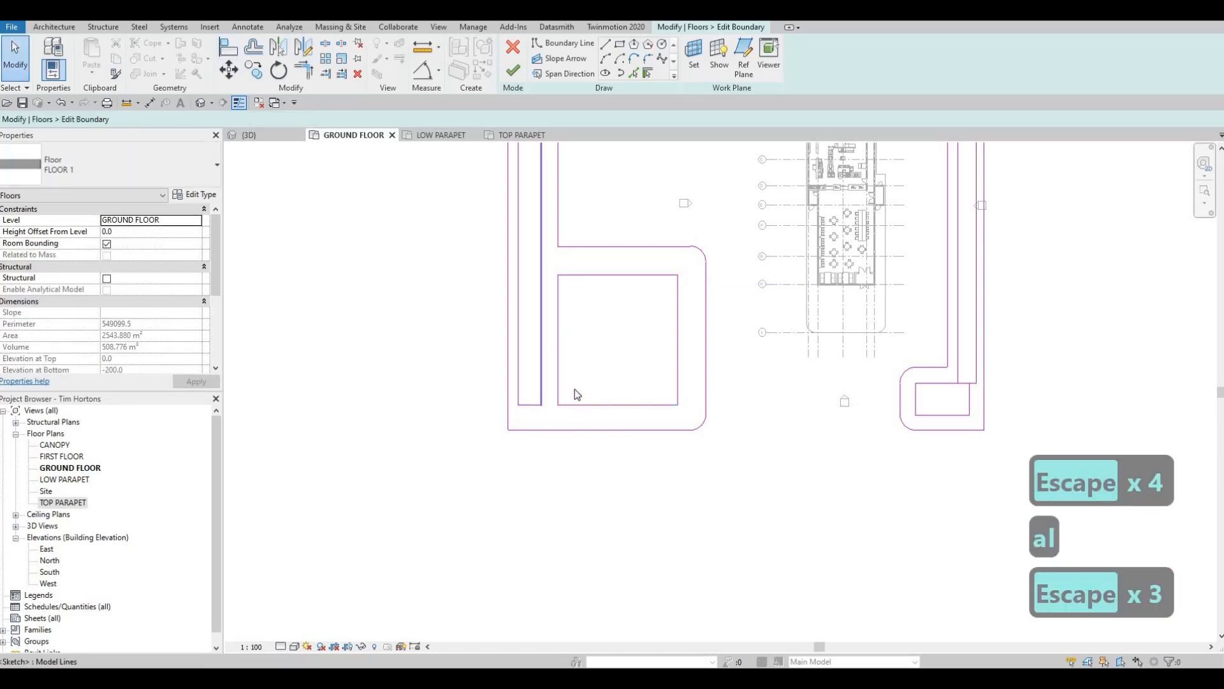
- Trim the west strip's inner line to the south-west rectangle's north side and delete the strip's short south side and the rectangle's west side
key(t)
key(r)
click(564, 274)
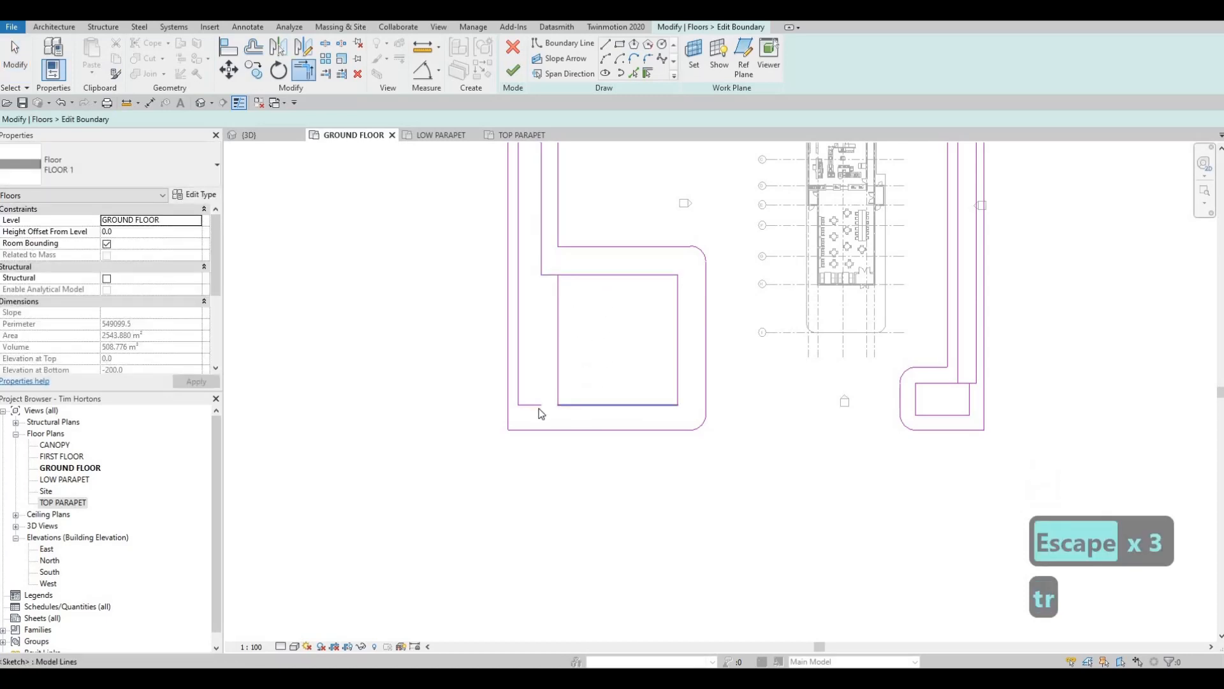
key(Escape)
click(560, 403)
key(Delete)
click(560, 376)
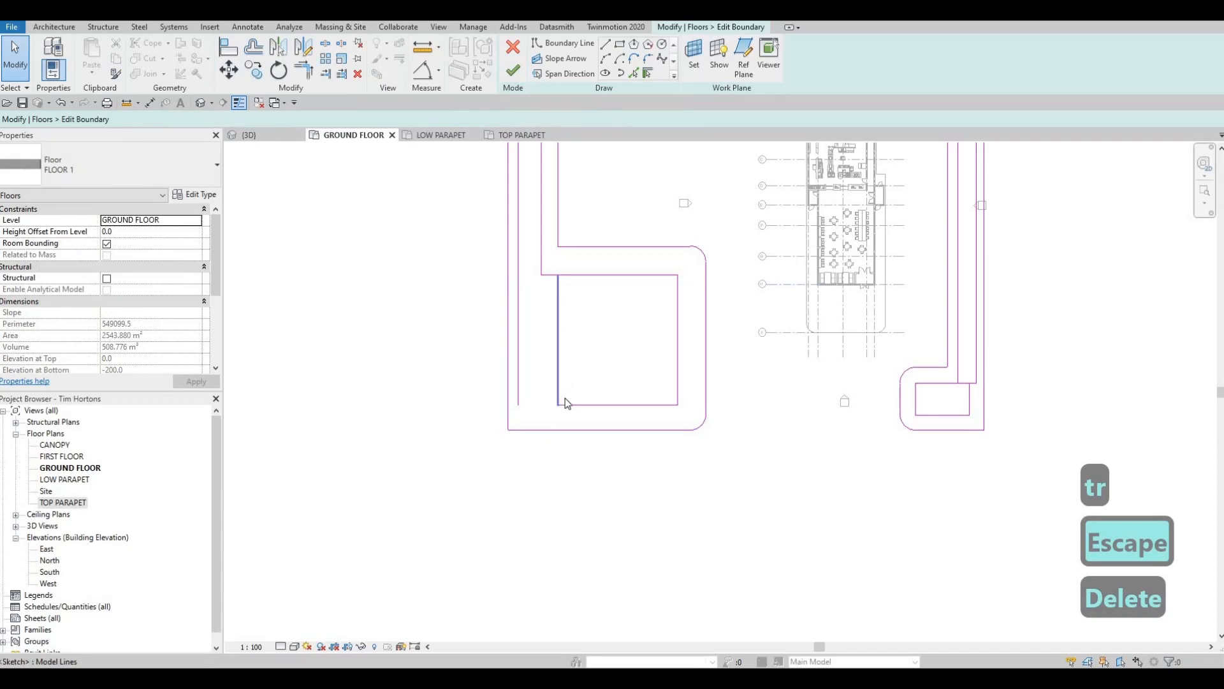
key(Delete)
- Join the west strip's outer line and the south-west rectangle's south side into a corner with Trim/Extend
key(t)
key(r)
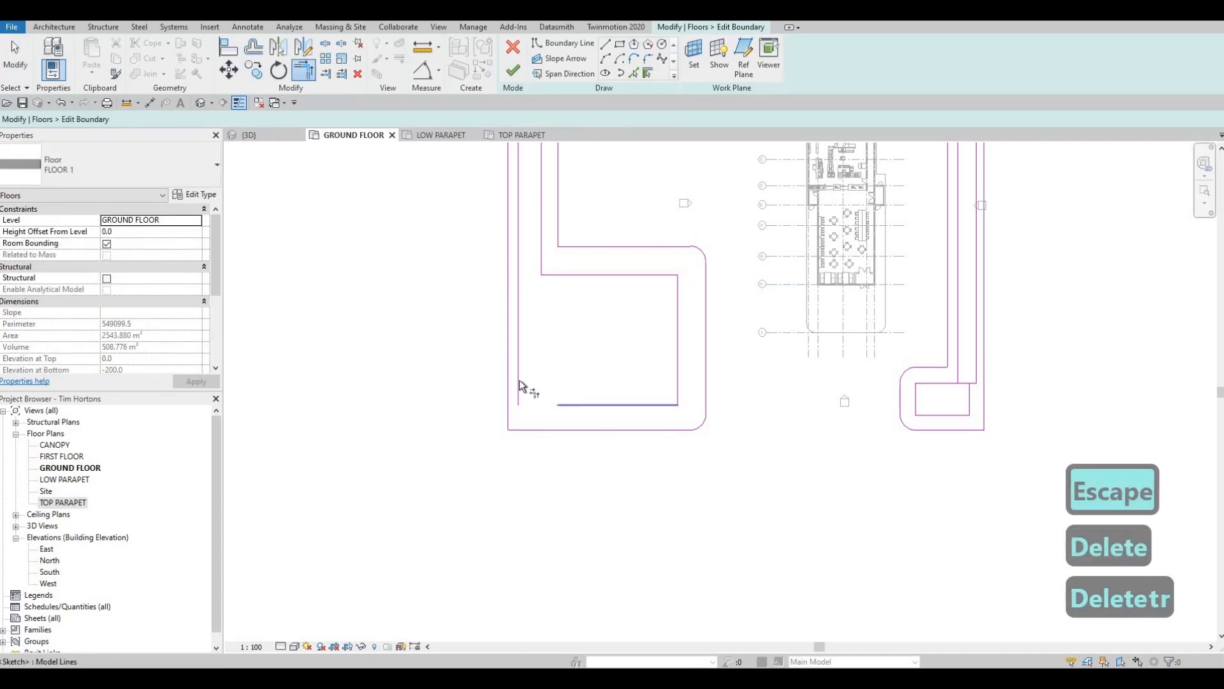
click(519, 380)
click(600, 404)
- Trim the west strip's inner and outer lines into corners with the northern rectangle's lower and upper sides
middle_drag(593, 302, 590, 471)
scroll(590, 470, down, 1)
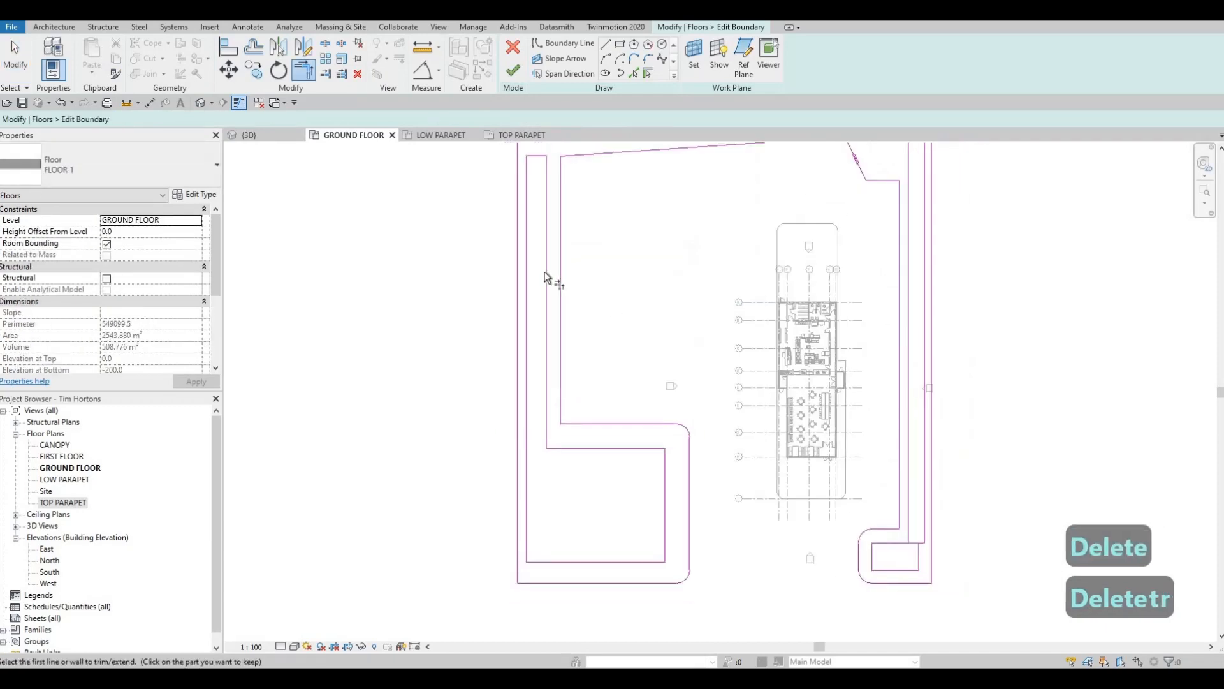
middle_drag(557, 154, 541, 266)
key(t)
key(r)
click(530, 283)
click(542, 242)
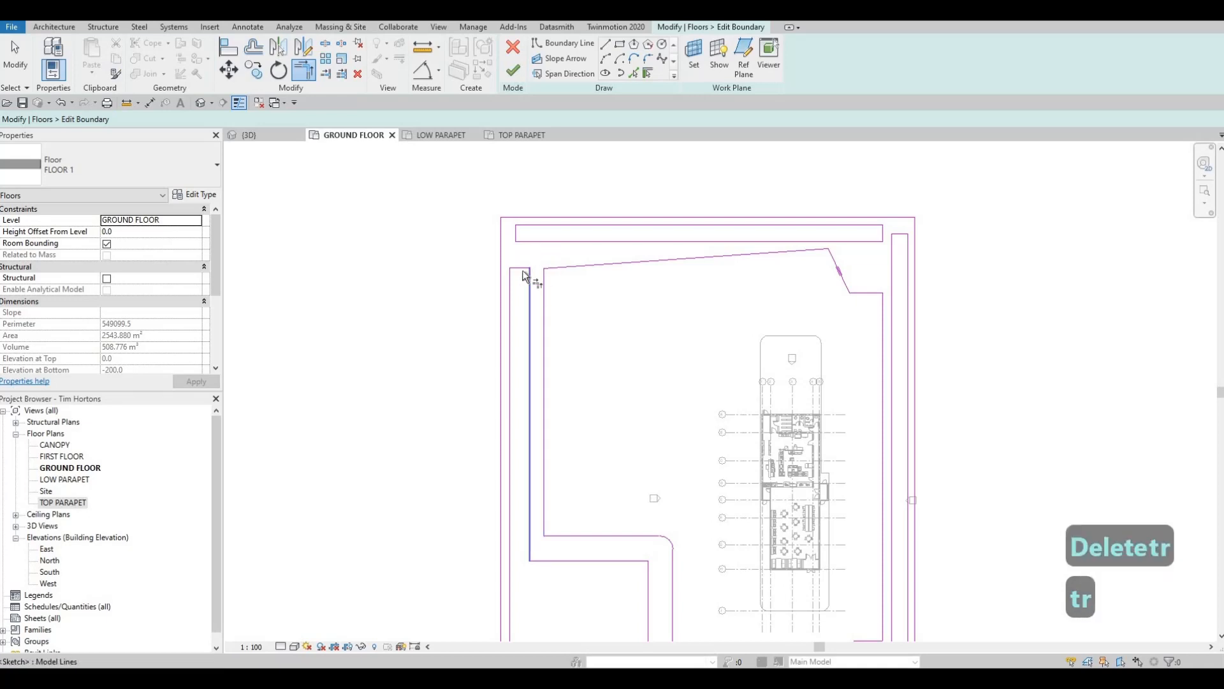
click(511, 280)
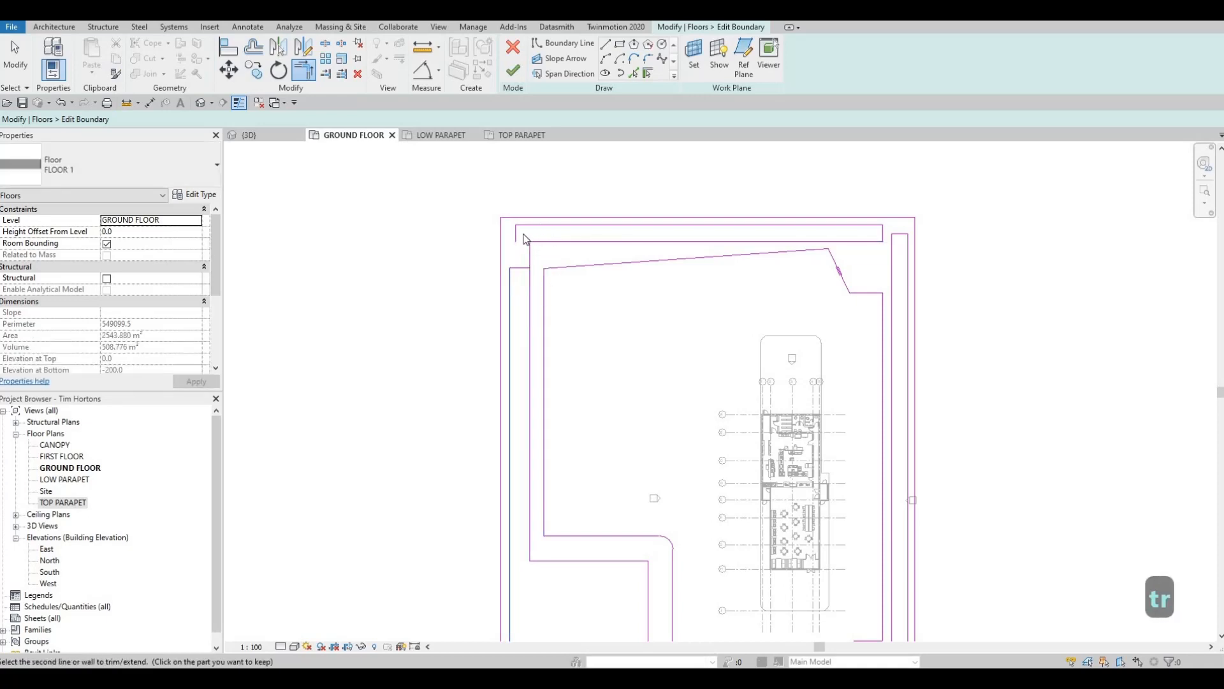
click(519, 227)
- Delete the leftover short end segments of the west and northern rectangles at the north-west corner
key(Escape)
key(Escape)
click(511, 245)
key(Delete)
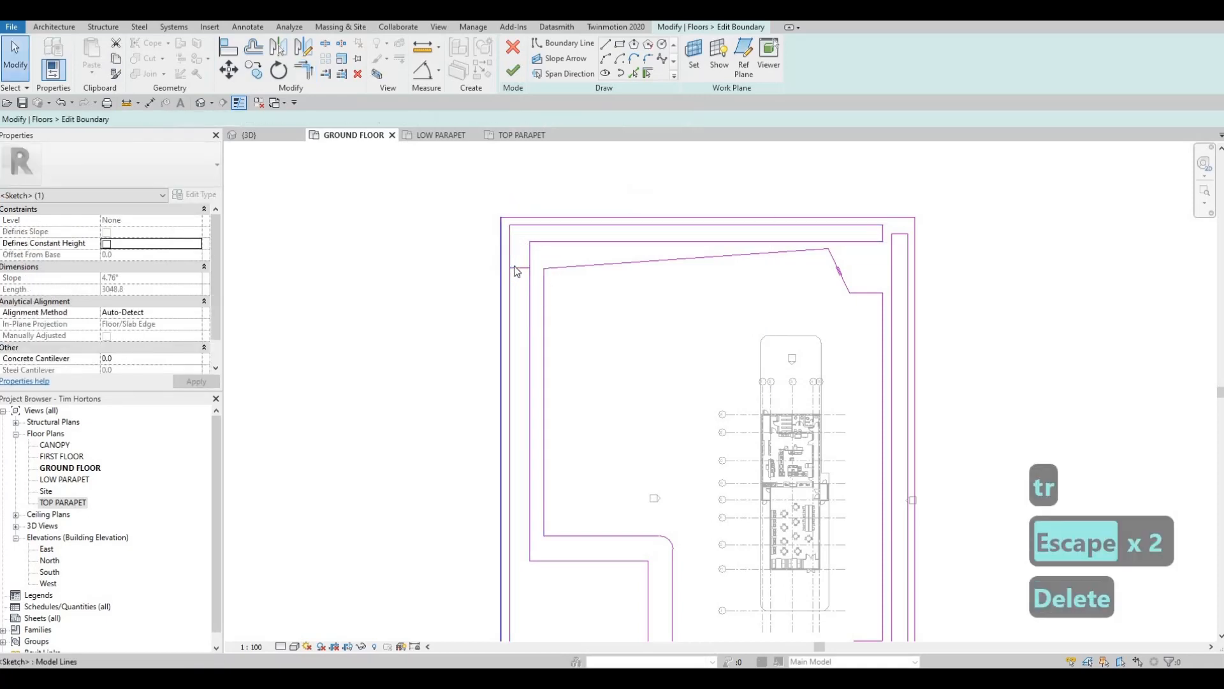
key(Delete)
- Nudge the upper side of the northern rectangle two increments north
middle_drag(831, 247, 730, 293)
scroll(729, 293, up, 3)
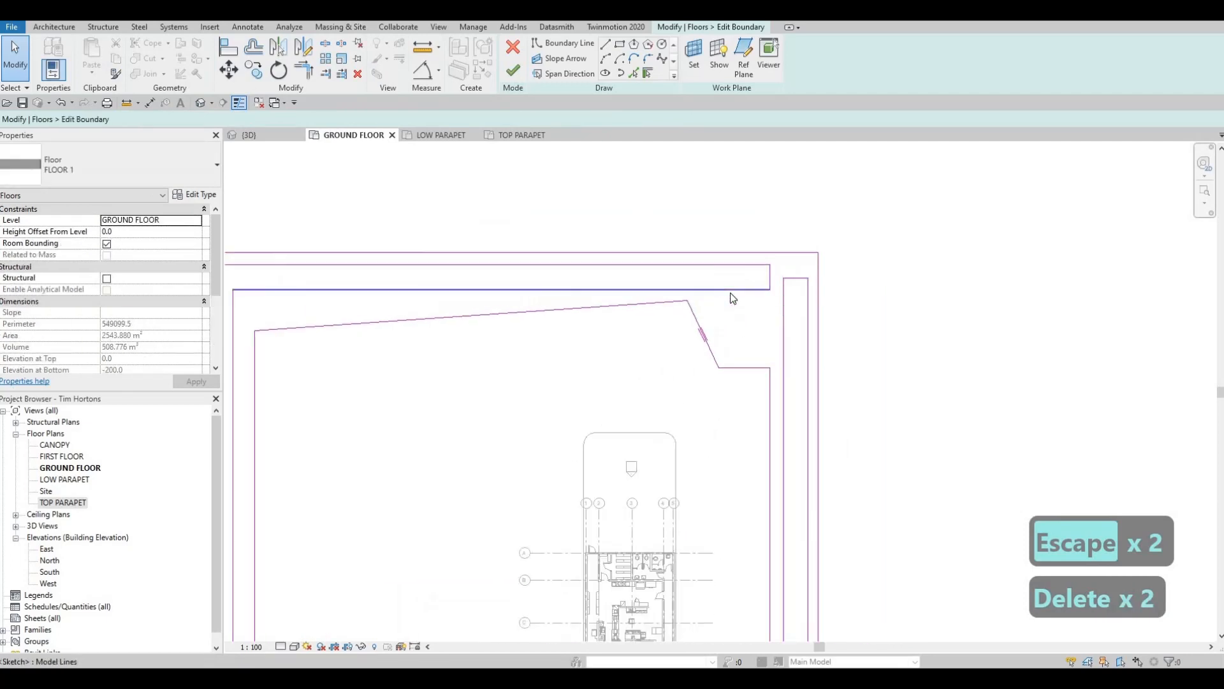
key(Escape)
click(732, 292)
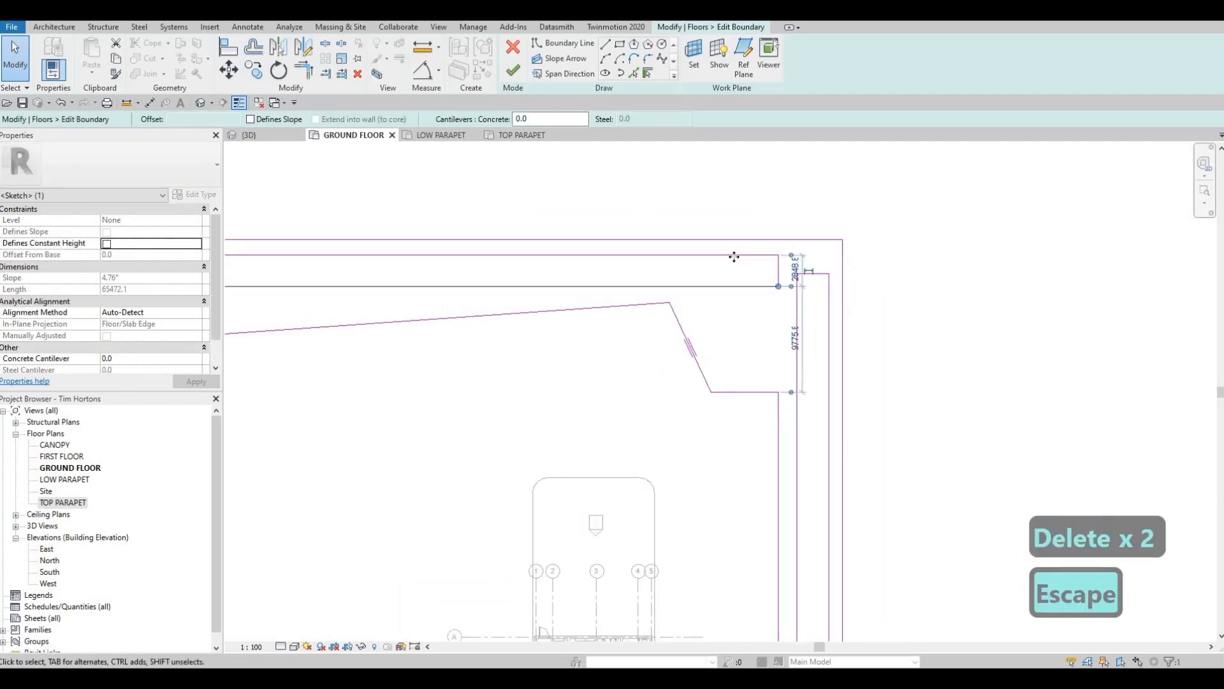
click(733, 255)
key(Up)
key(Up)
- Trim the northern rectangle's lower and upper sides into corners with the east strip's inner and outer lines
key(t)
key(r)
click(758, 286)
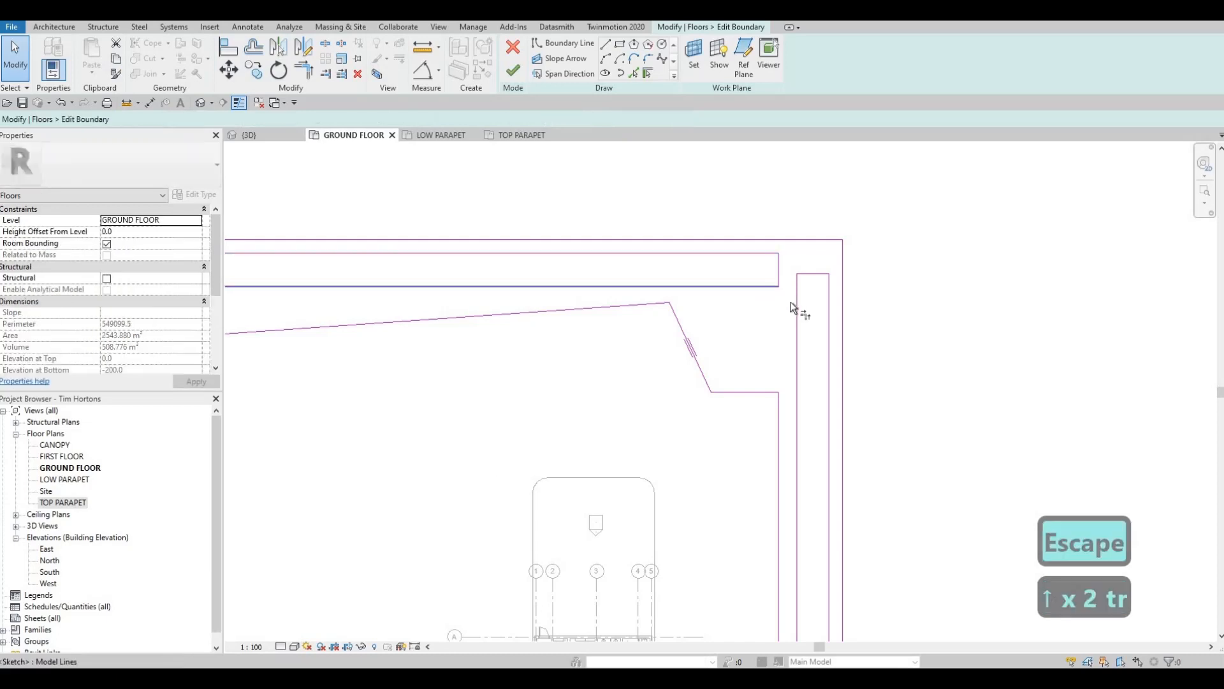
click(797, 301)
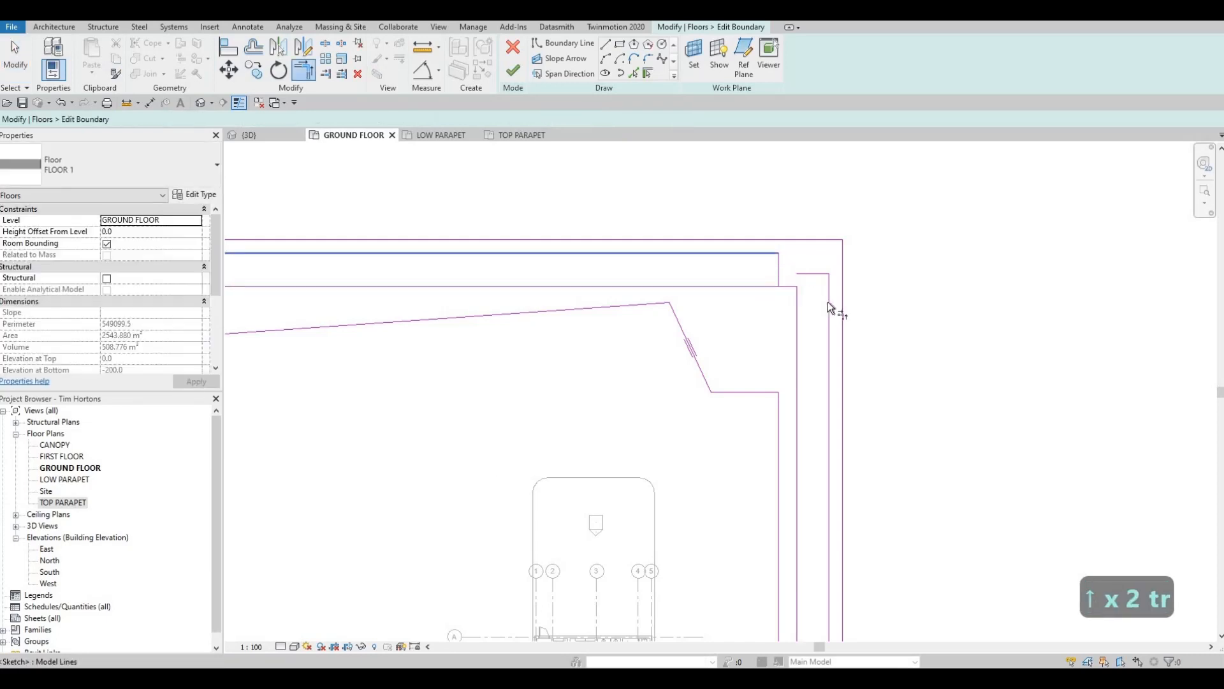
click(820, 277)
- Delete the leftover short end segments of the northern and east rectangles at the north-east corner
key(Escape)
key(Escape)
click(817, 275)
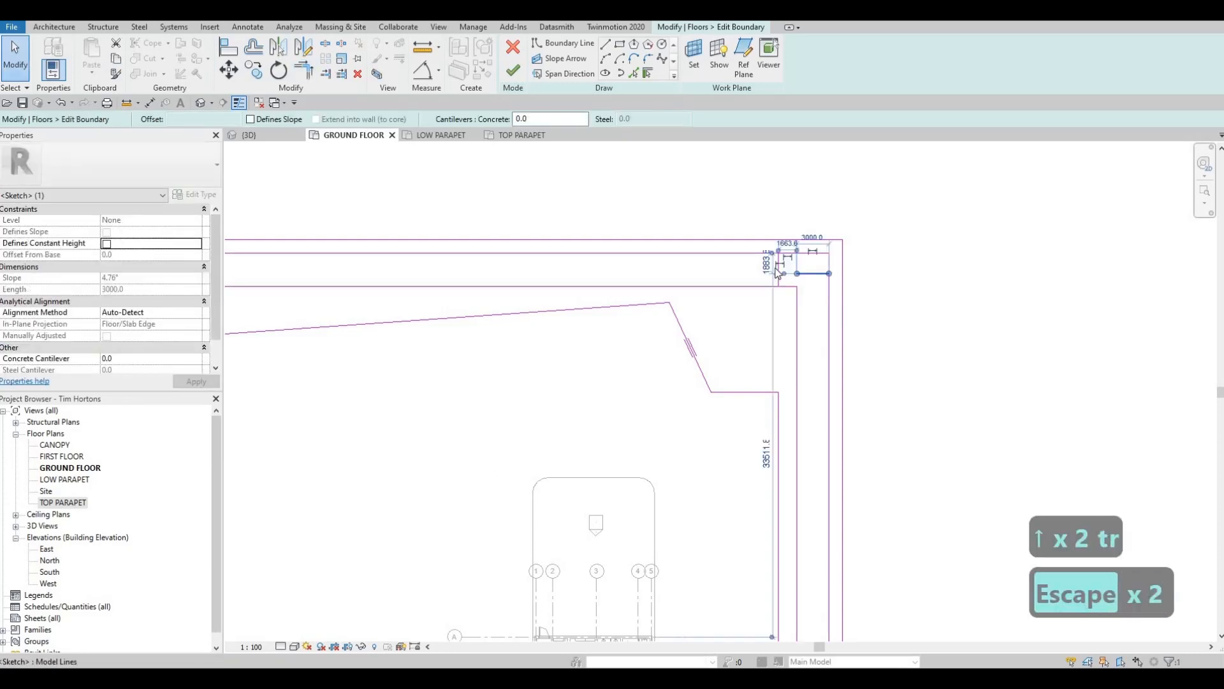
key(Delete)
key(Delete)
- Extend the south side of the south-east rectangle to a corner with the east strip's outer line
scroll(766, 299, down, 5)
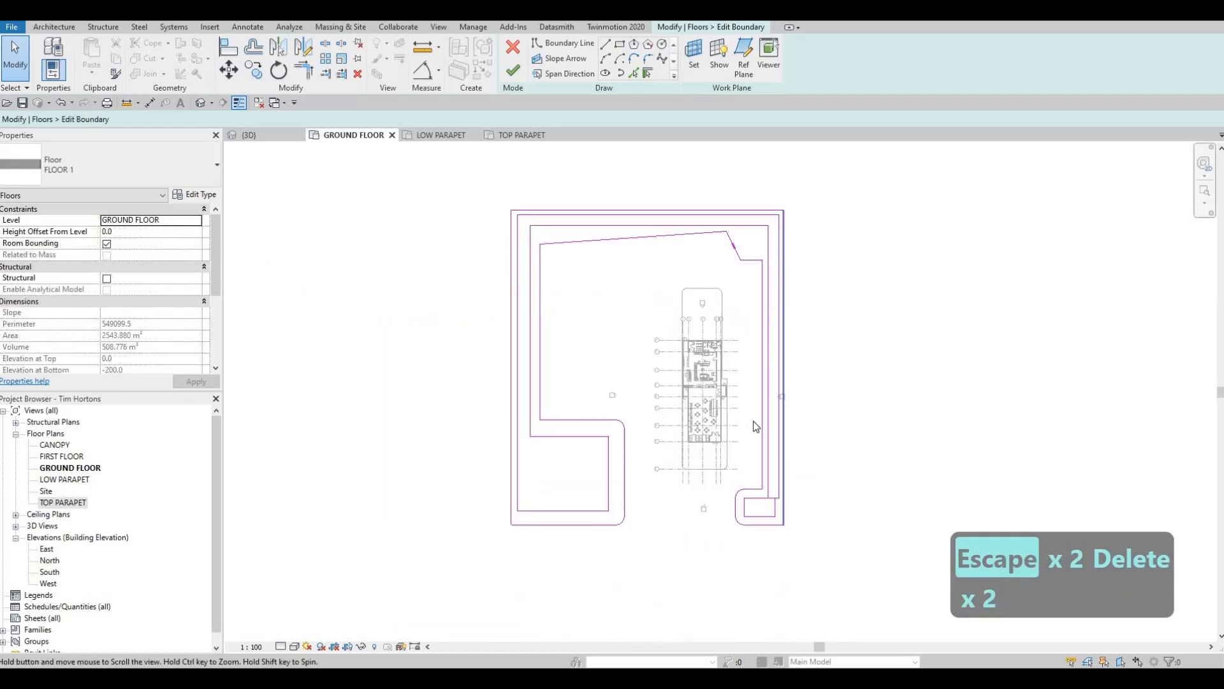
scroll(746, 424, up, 4)
scroll(746, 421, down, 1)
key(Escape)
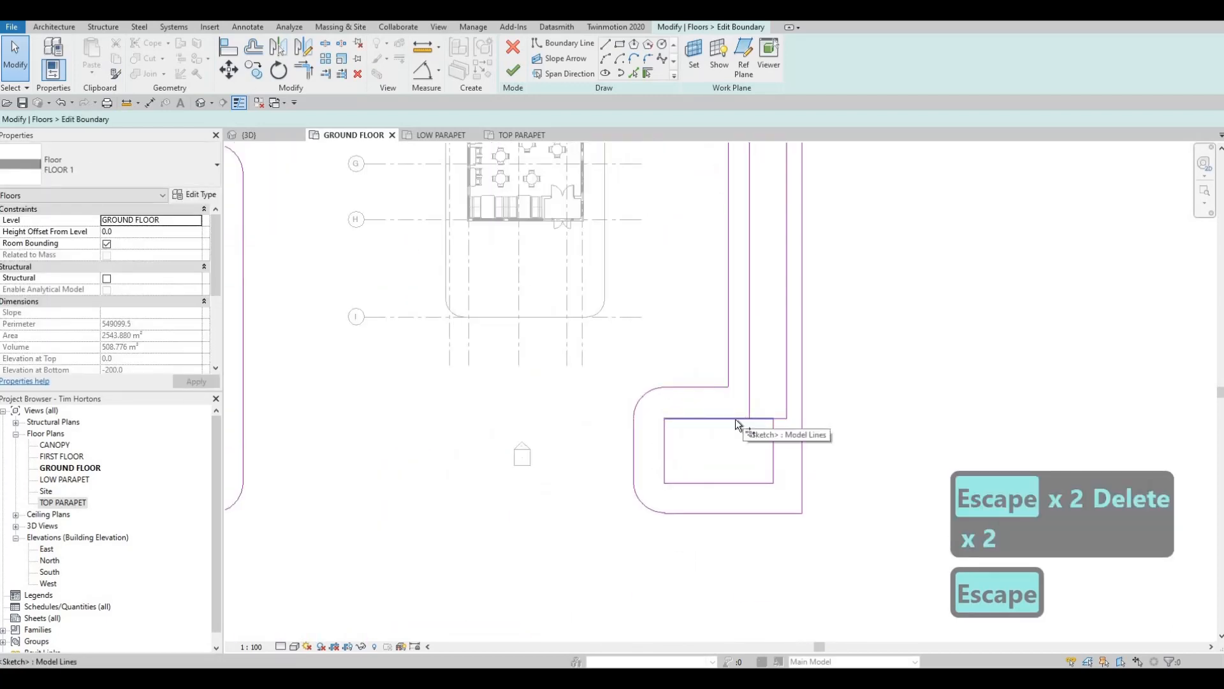
key(t)
key(r)
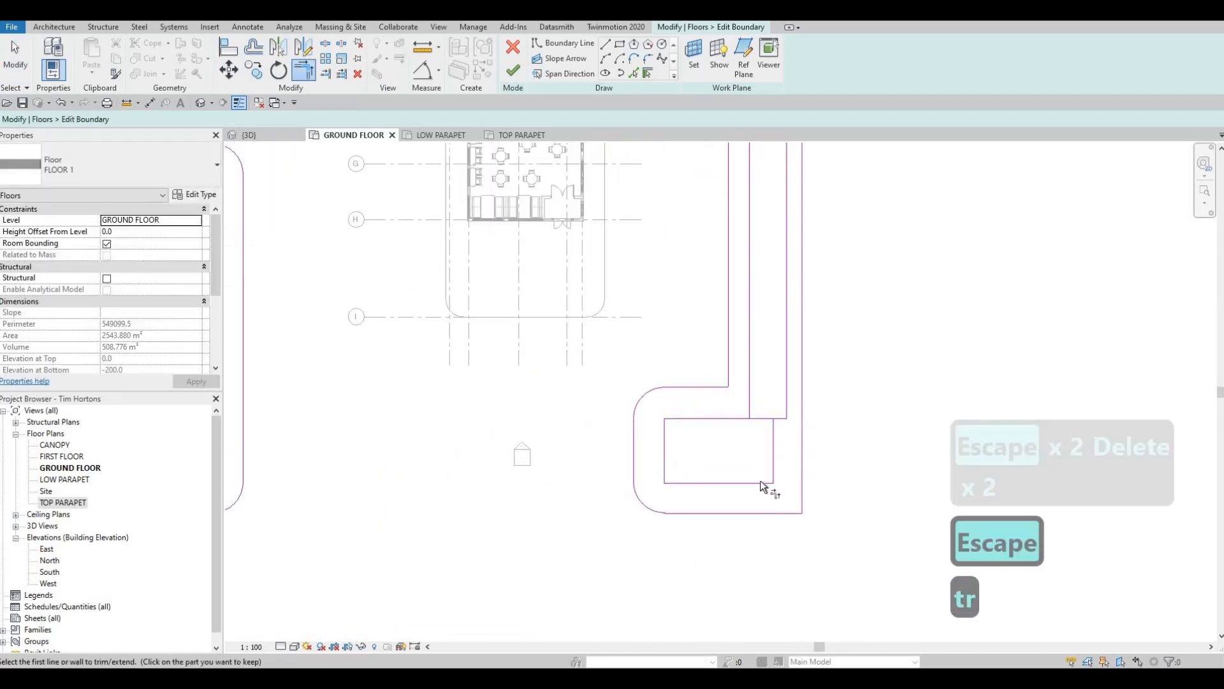
click(760, 483)
click(786, 401)
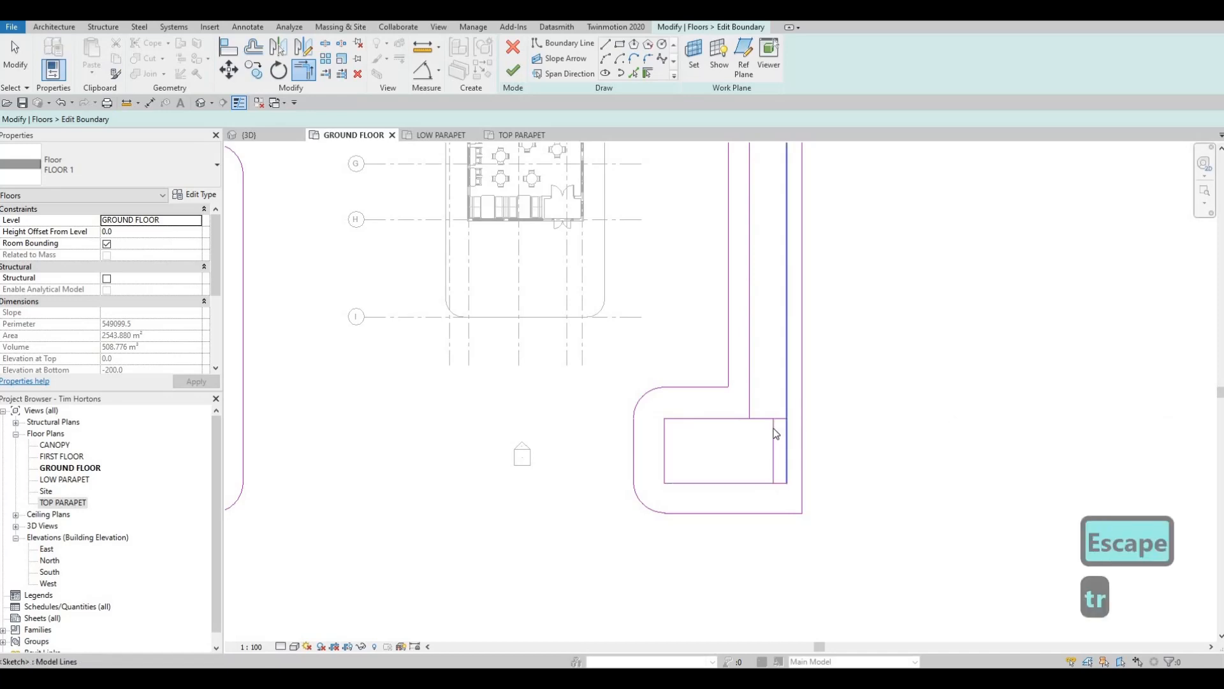
- Delete the south-east rectangle's old east side and the east strip's short south side to merge both outlines
key(Escape)
key(Escape)
click(773, 447)
key(Delete)
key(Delete)
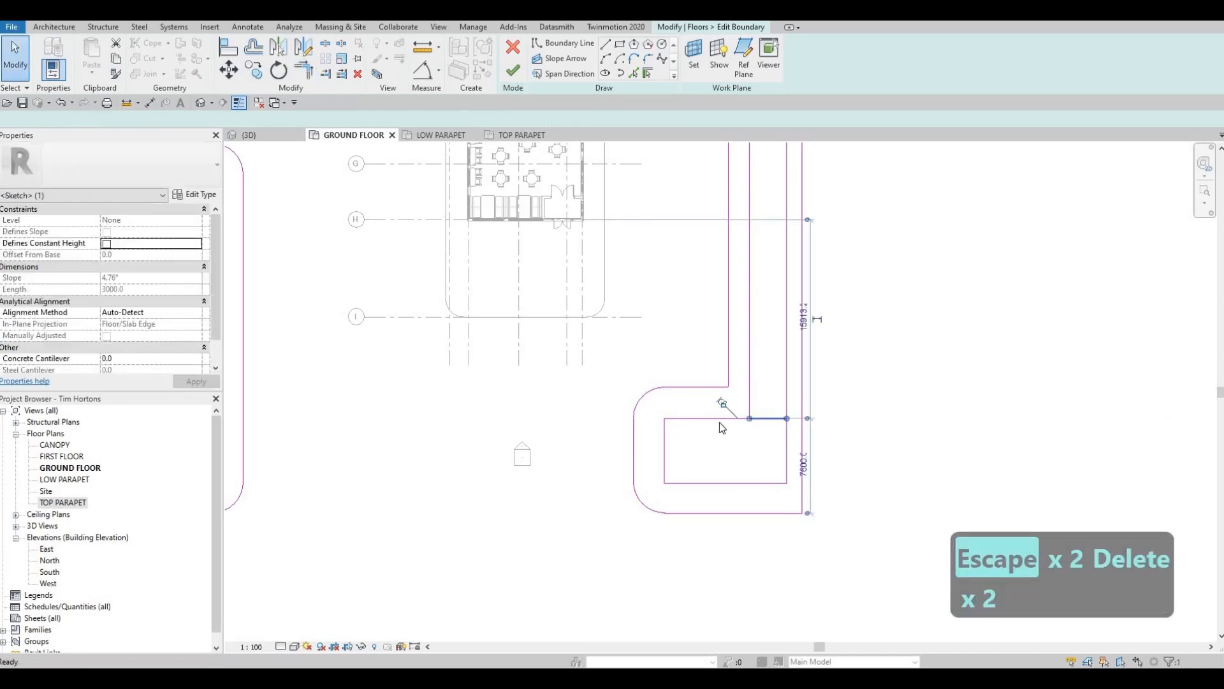
scroll(726, 433, down, 2)
key(Escape)
scroll(720, 440, down, 2)
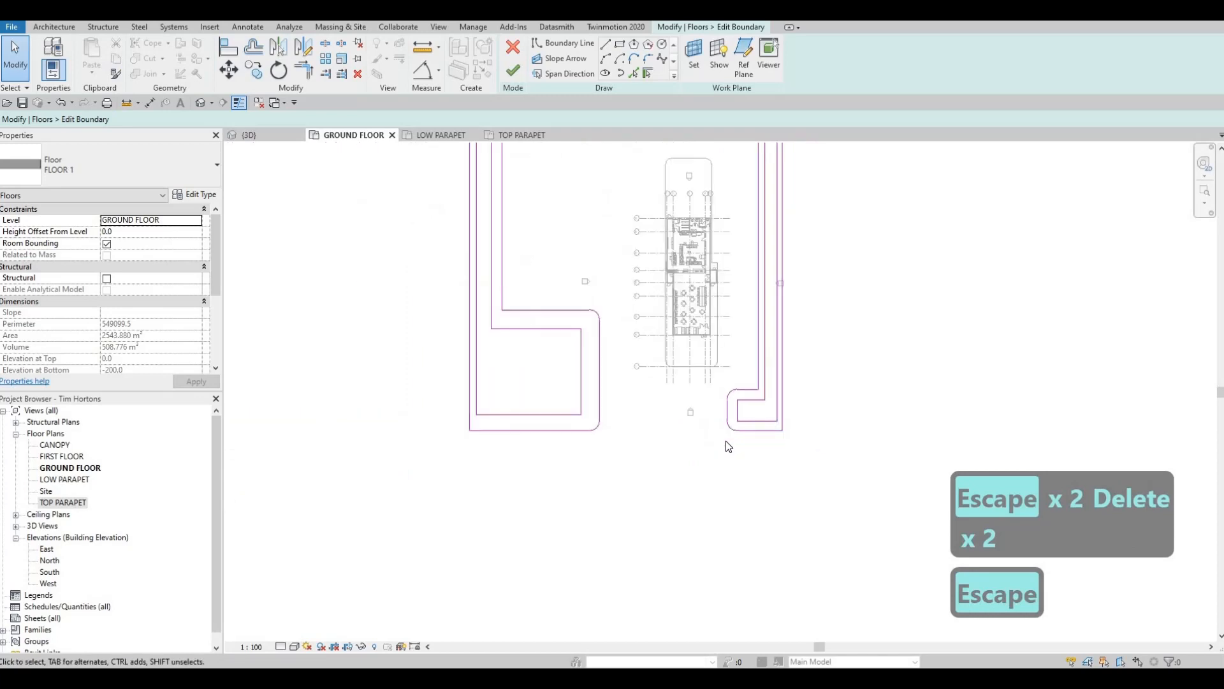
- Align the south side of the south-west block's inner outline with the south side of the south-east one
key(a)
key(l)
click(759, 421)
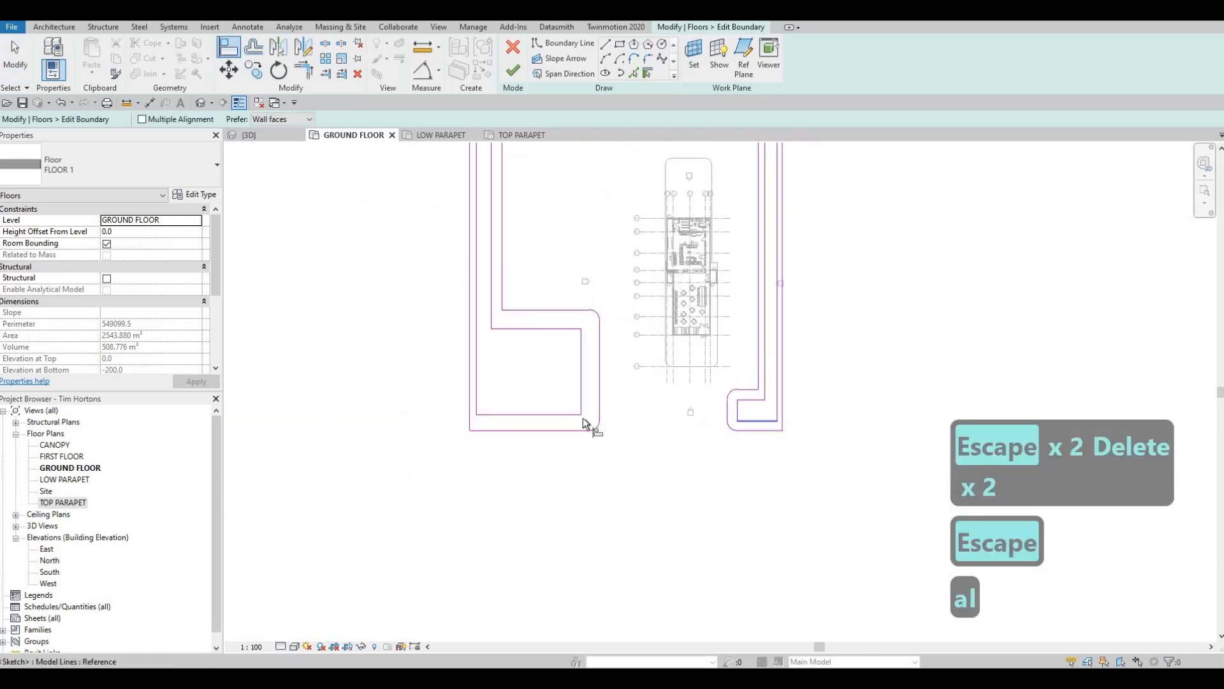
click(555, 414)
key(Escape)
key(Escape)
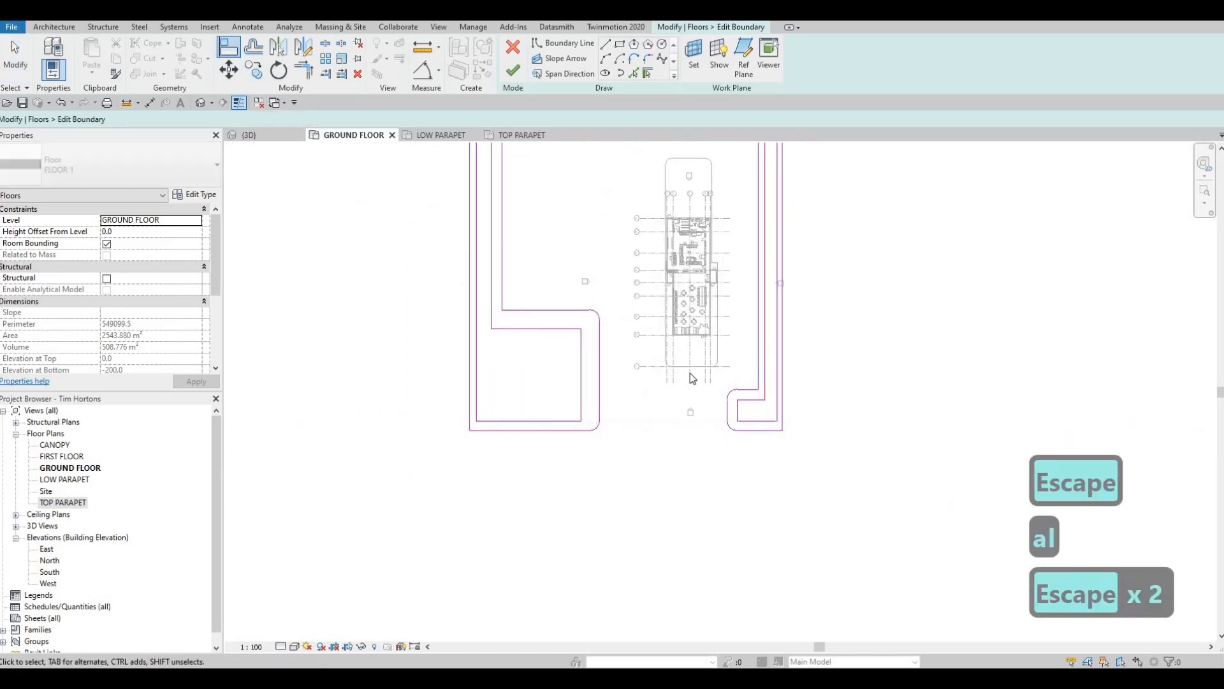
- Finish editing the surrounding floor's boundary and show the model in the 3D view
middle_drag(680, 369, 682, 426)
scroll(683, 426, down, 1)
click(515, 75)
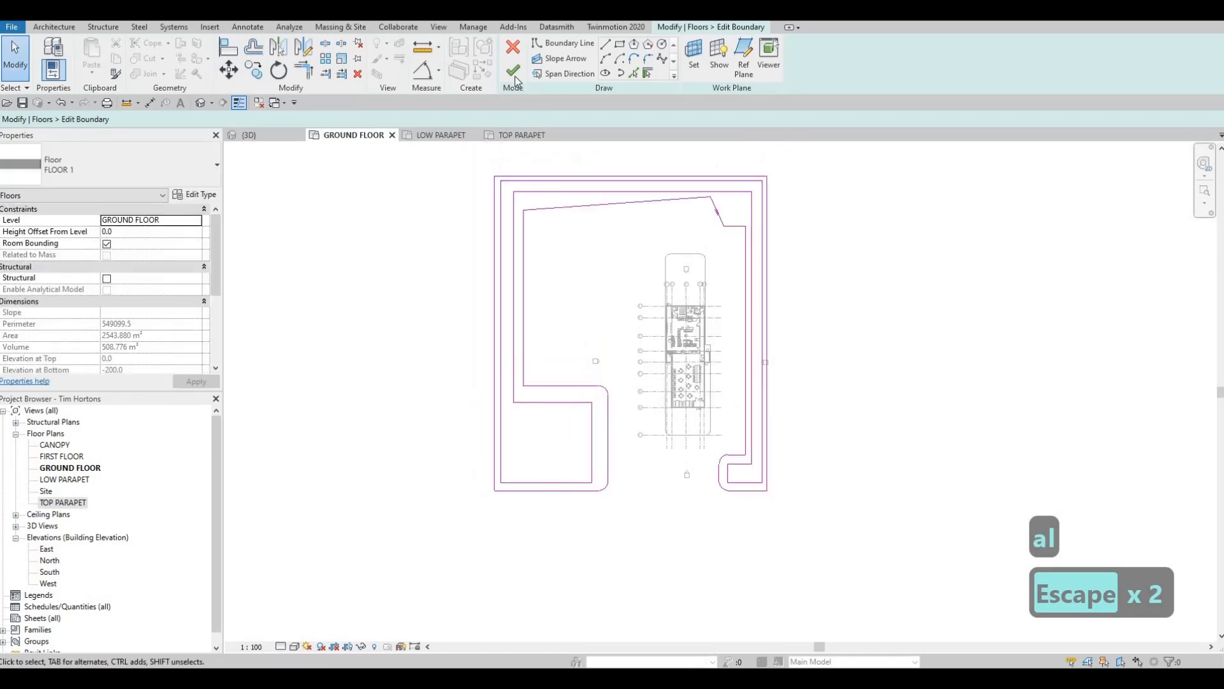
key(Escape)
key(Escape)
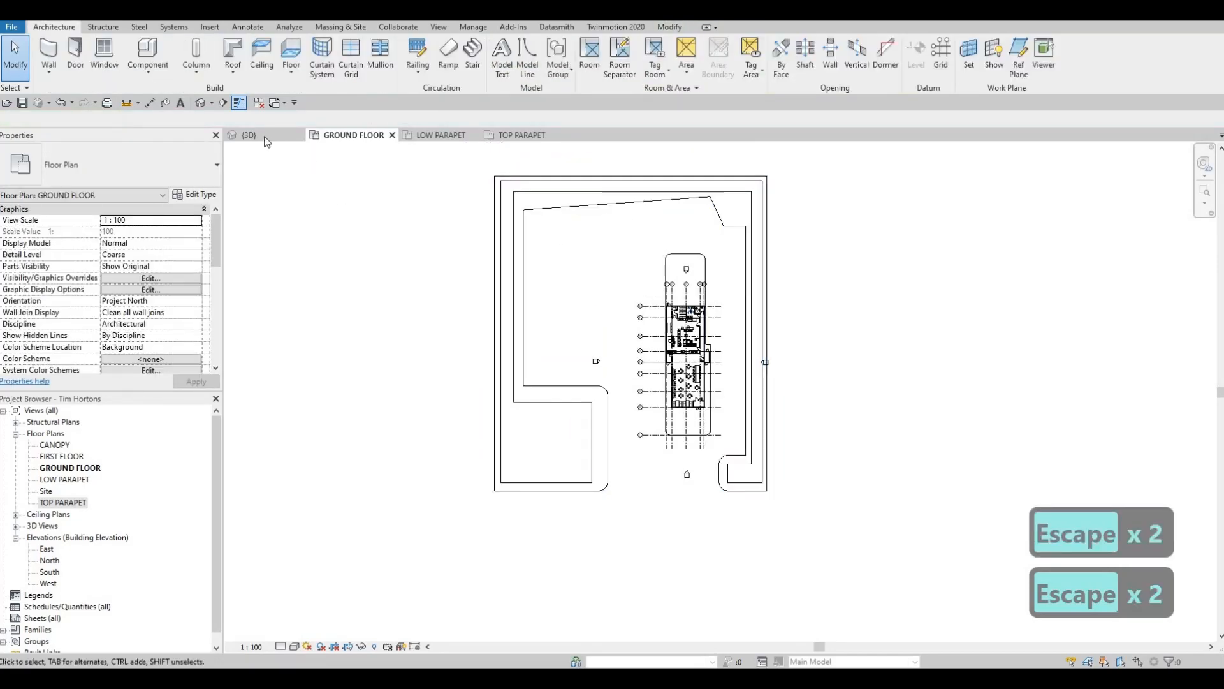
click(265, 136)
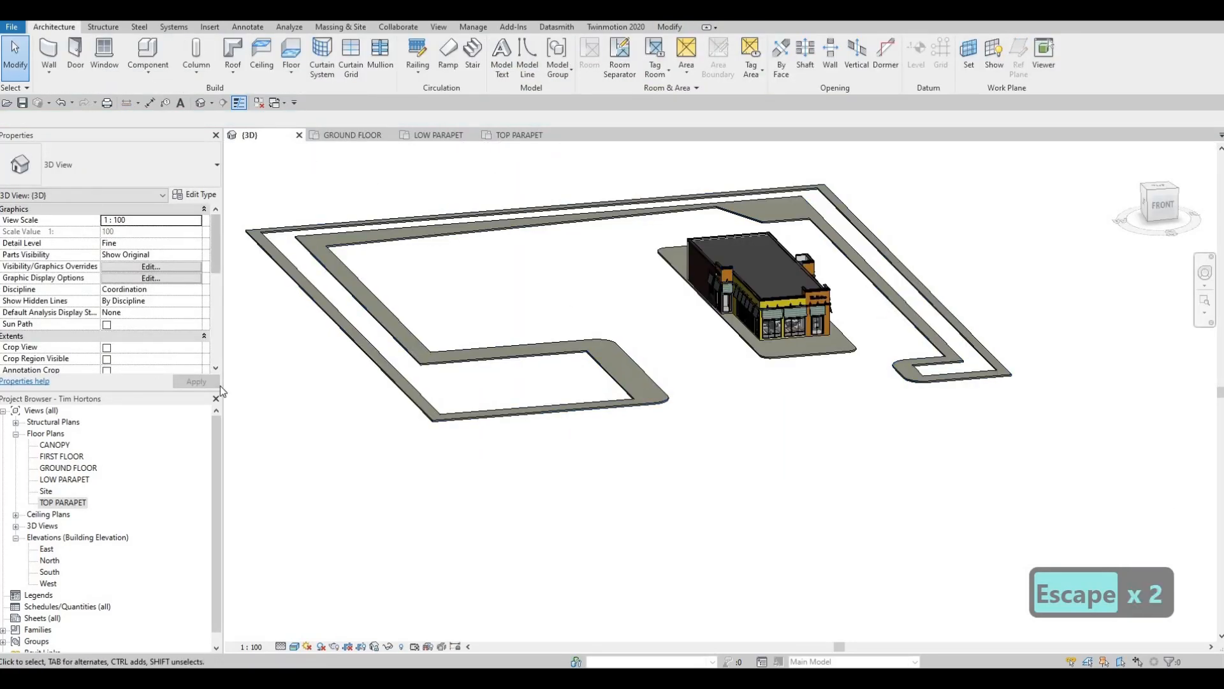
- Start a new floor in GROUND FLOOR and duplicate the FLOOR 1 type as FLOOR 3
click(348, 134)
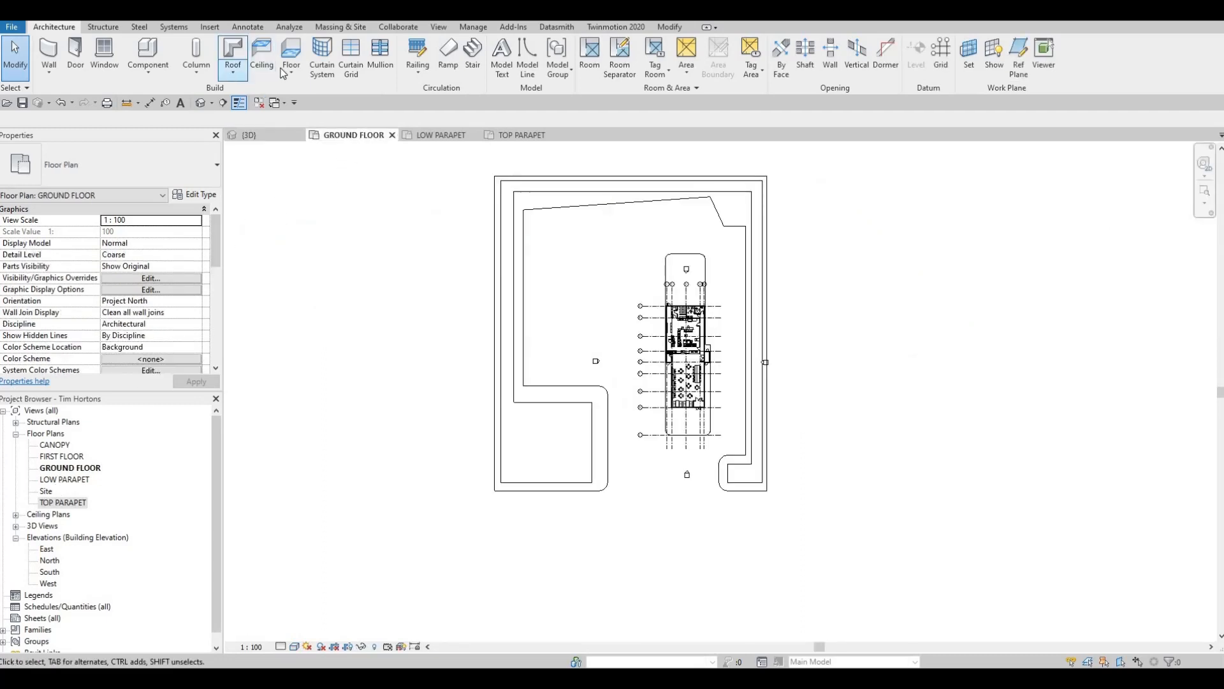
click(292, 51)
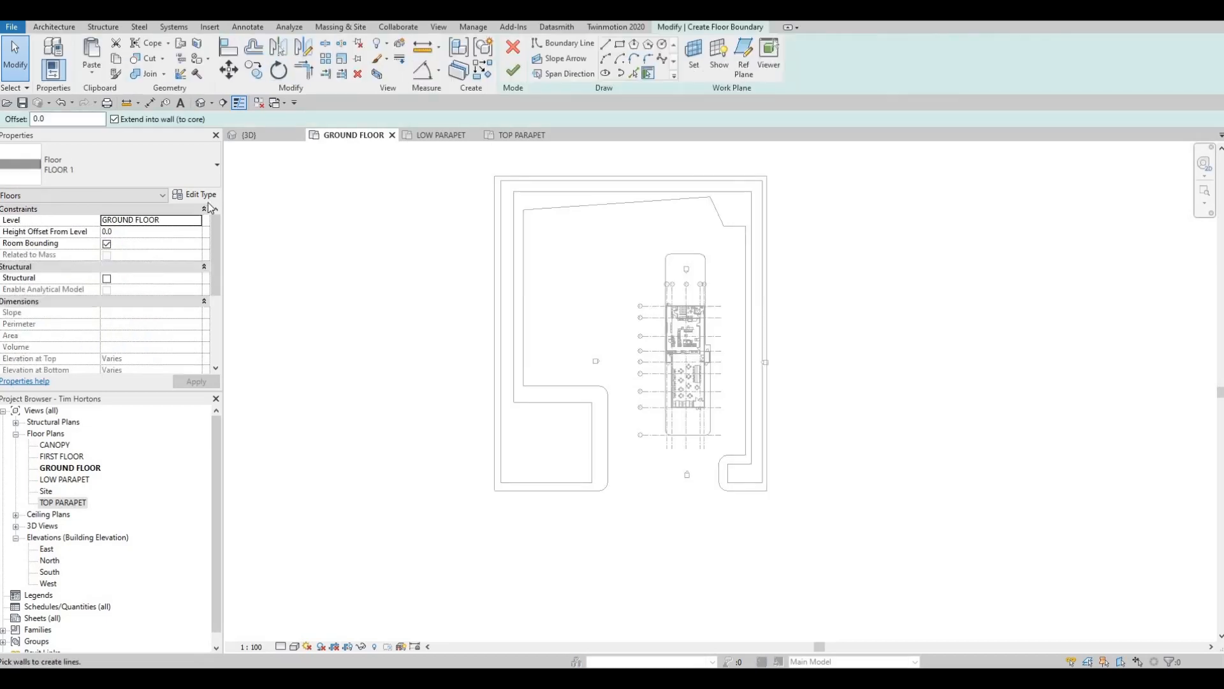
click(194, 194)
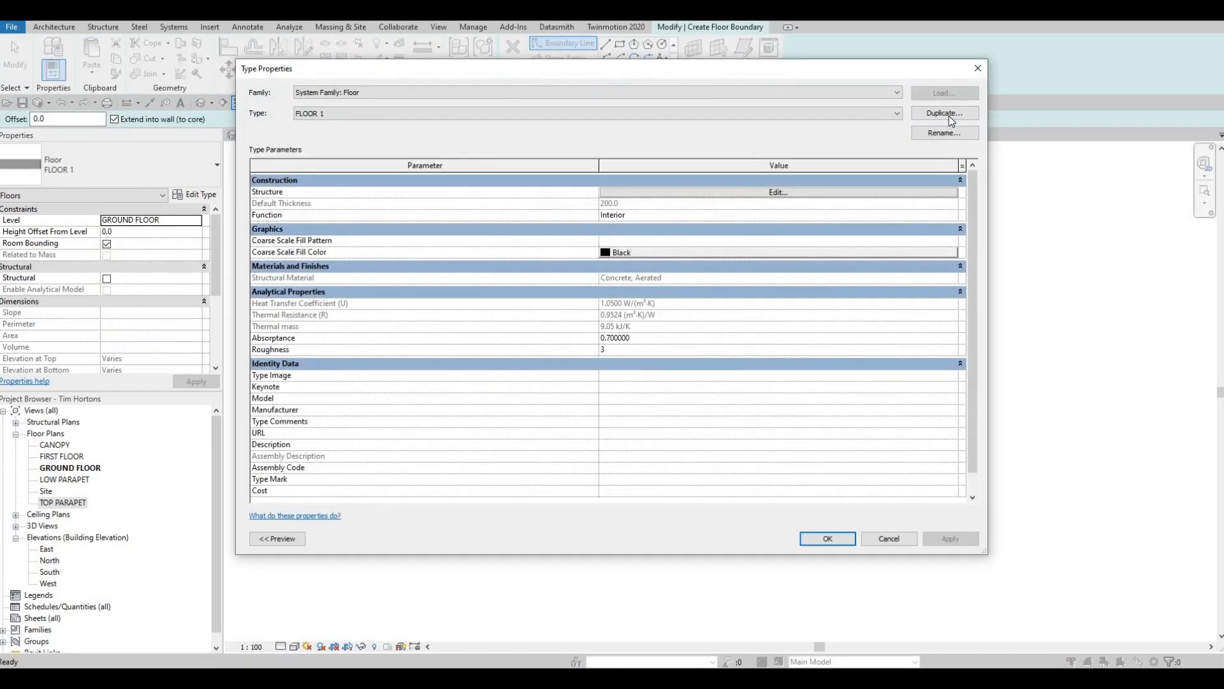
click(944, 113)
click(611, 341)
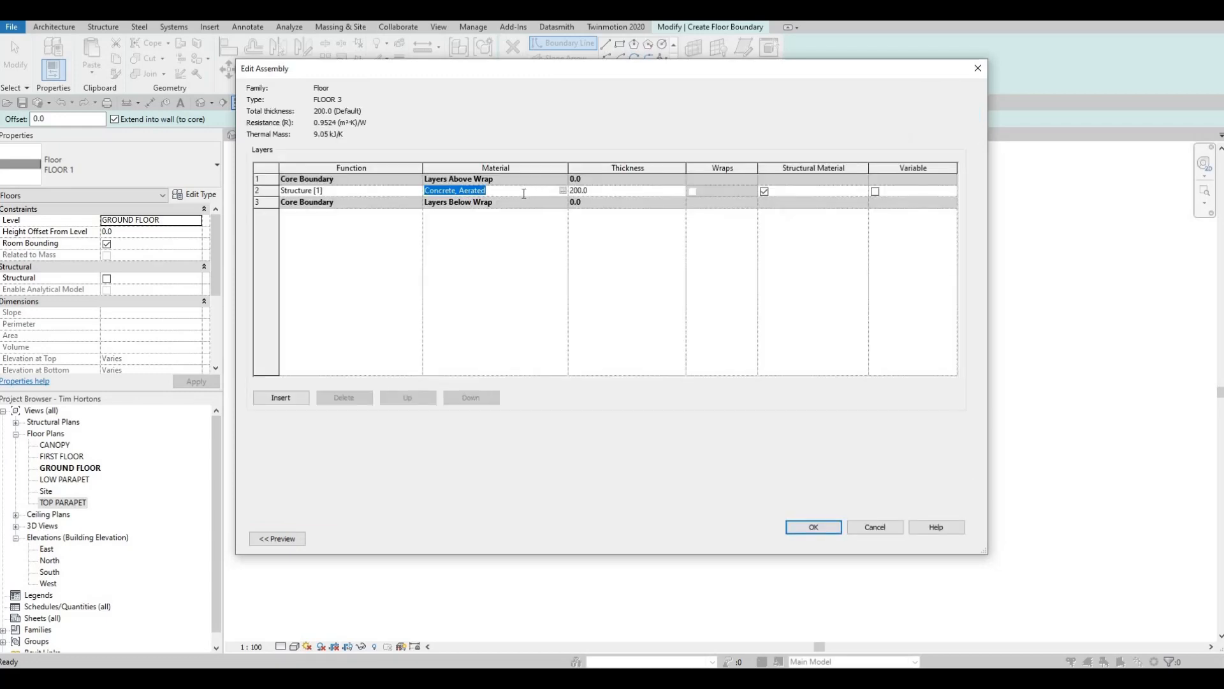
- Try to enter Grass directly as the material name of FLOOR 3's structure layer
text(r)
key(BackSpace)
text(grass)
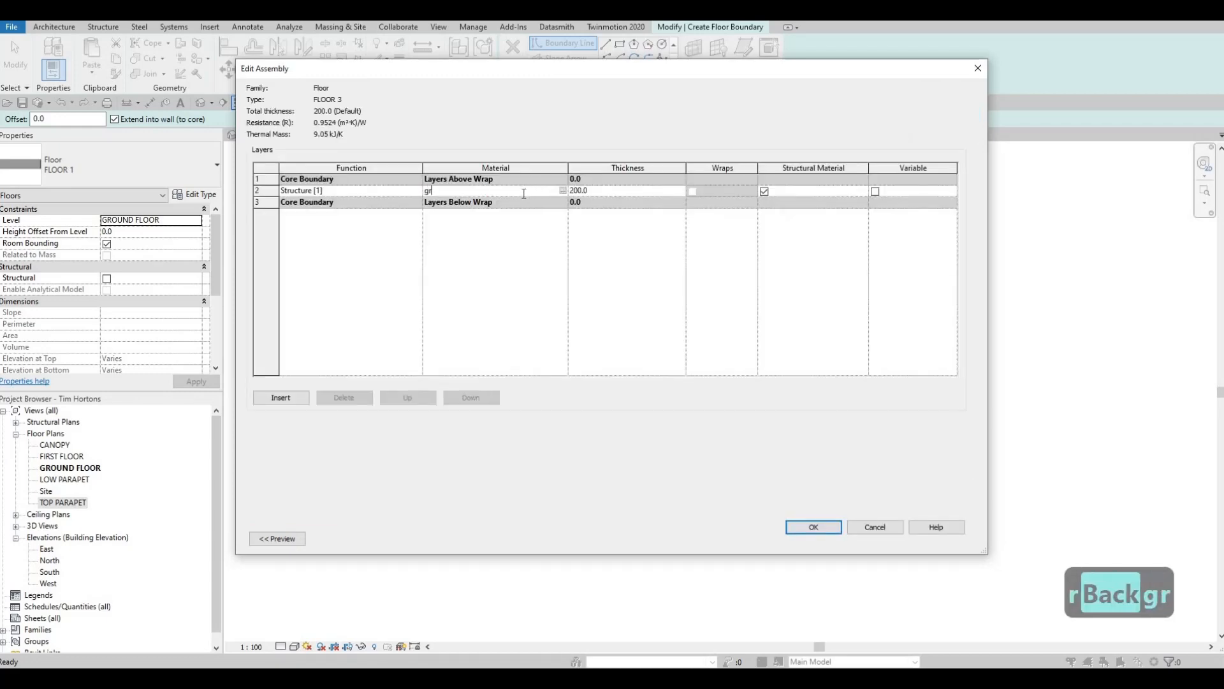
click(676, 361)
key(Return)
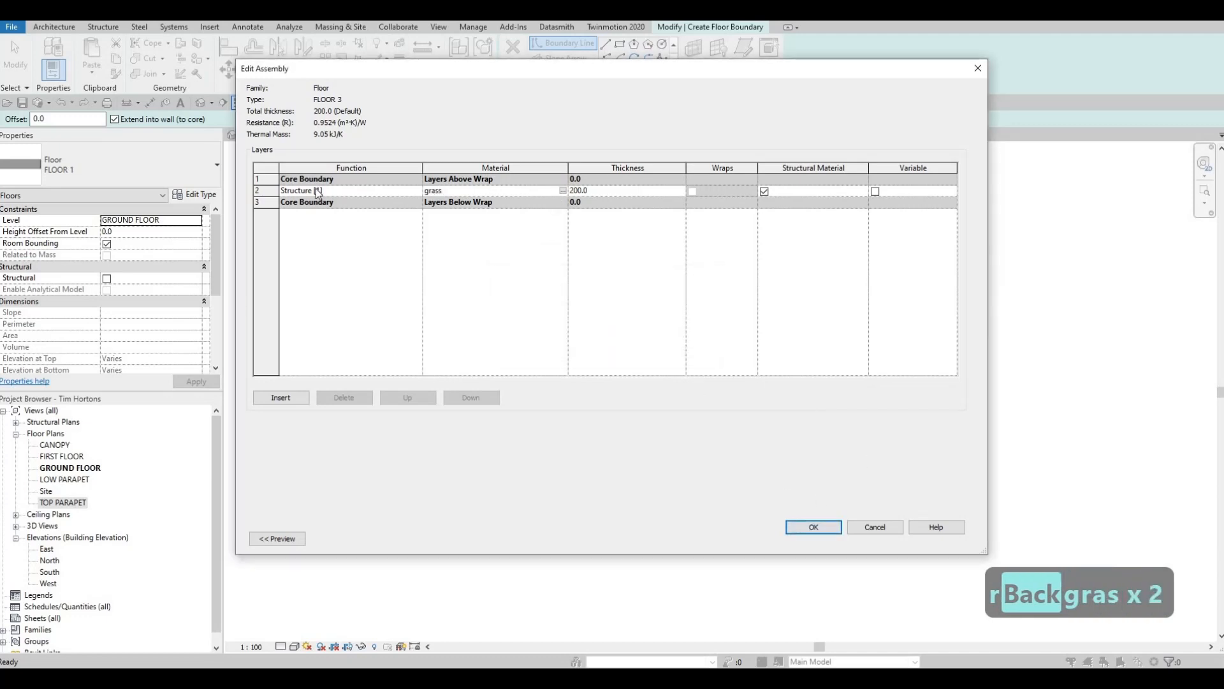
text(Grass)
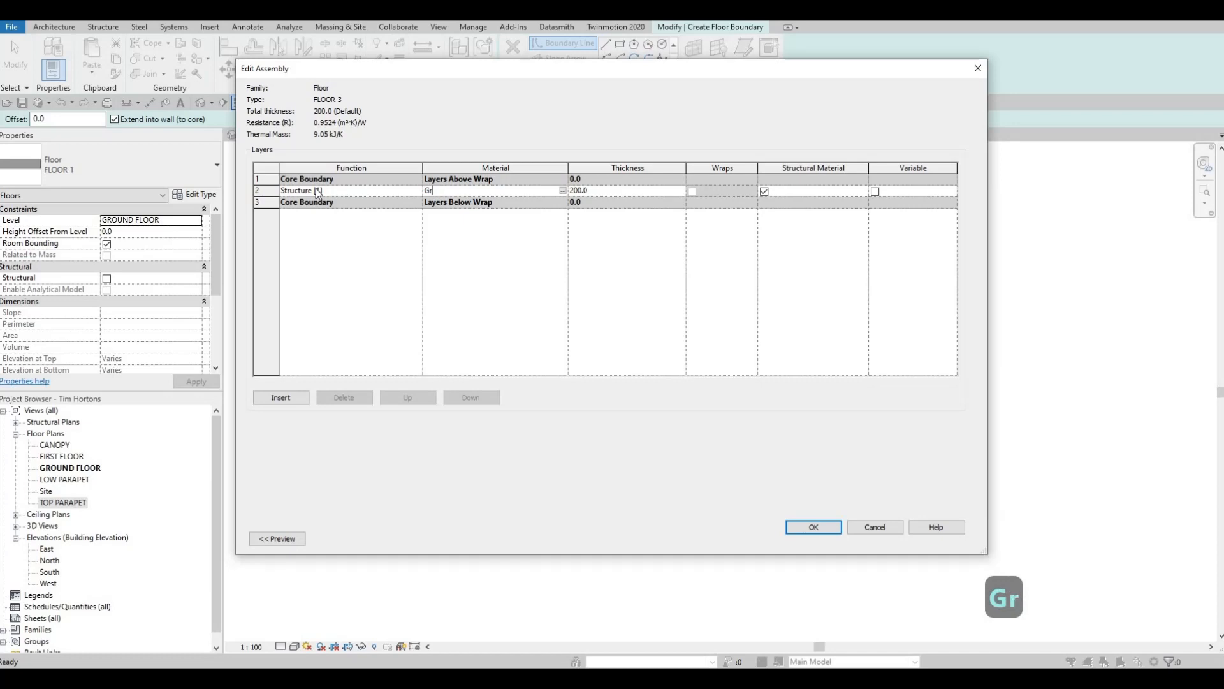
click(665, 321)
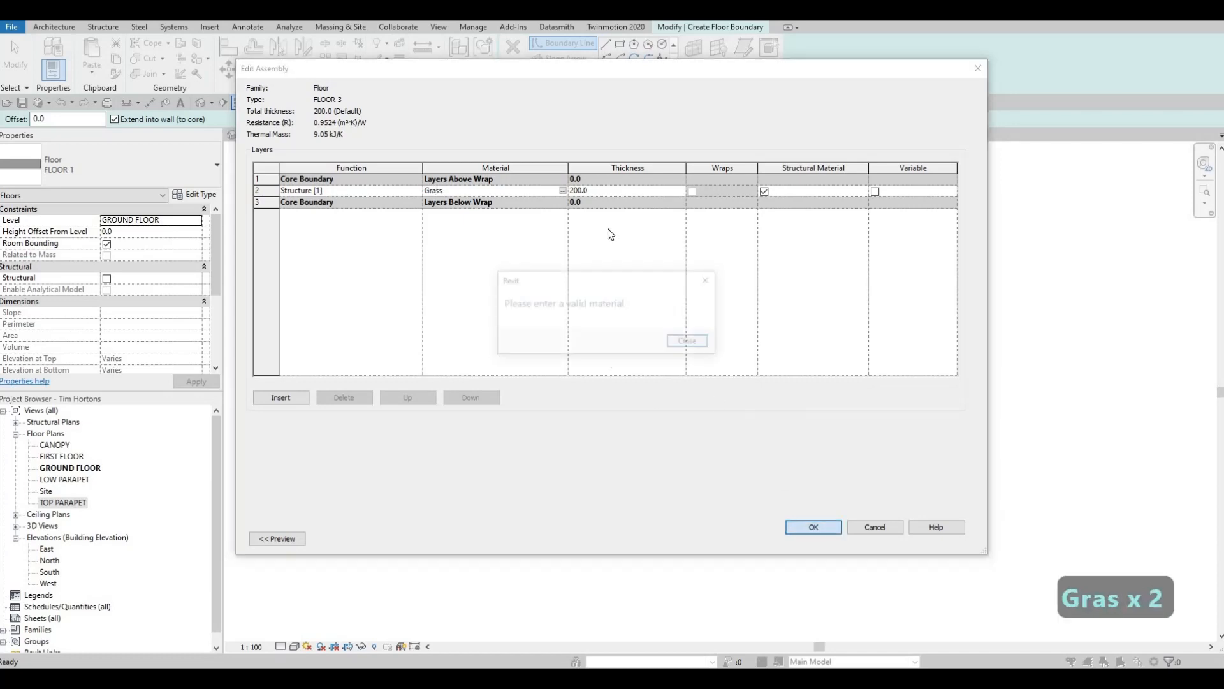
key(Escape)
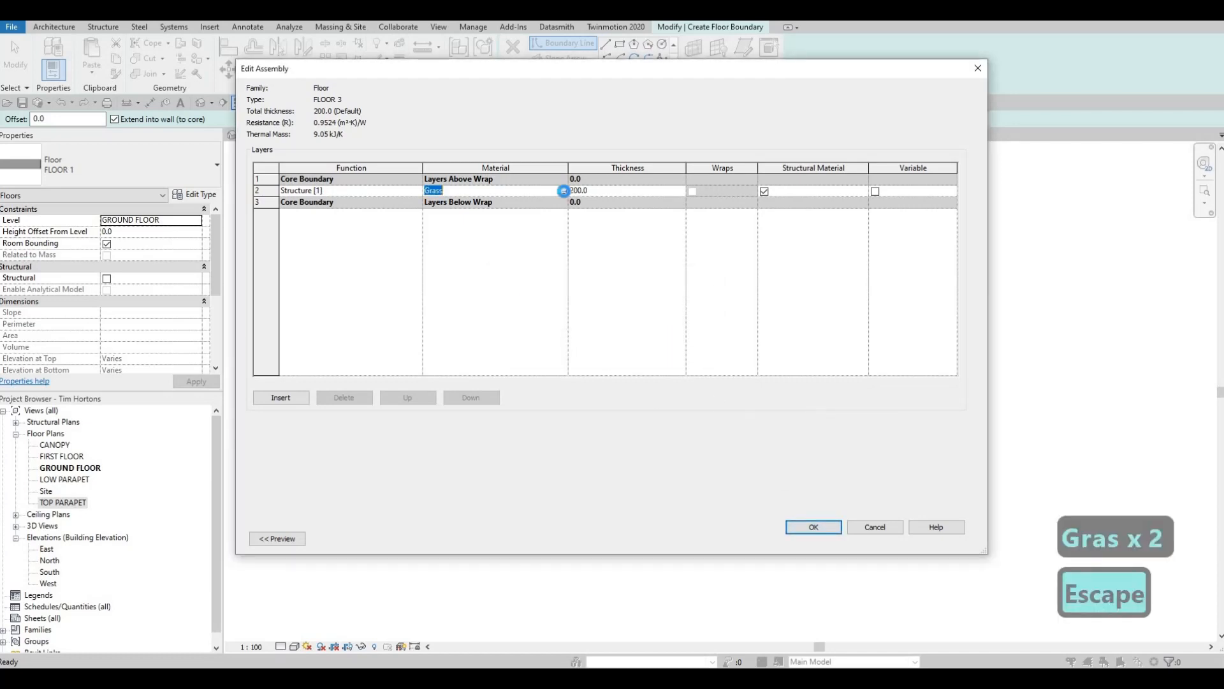
- Search the project materials for grass, assign Grass to FLOOR 3's structure layer, and confirm the type settings
click(564, 191)
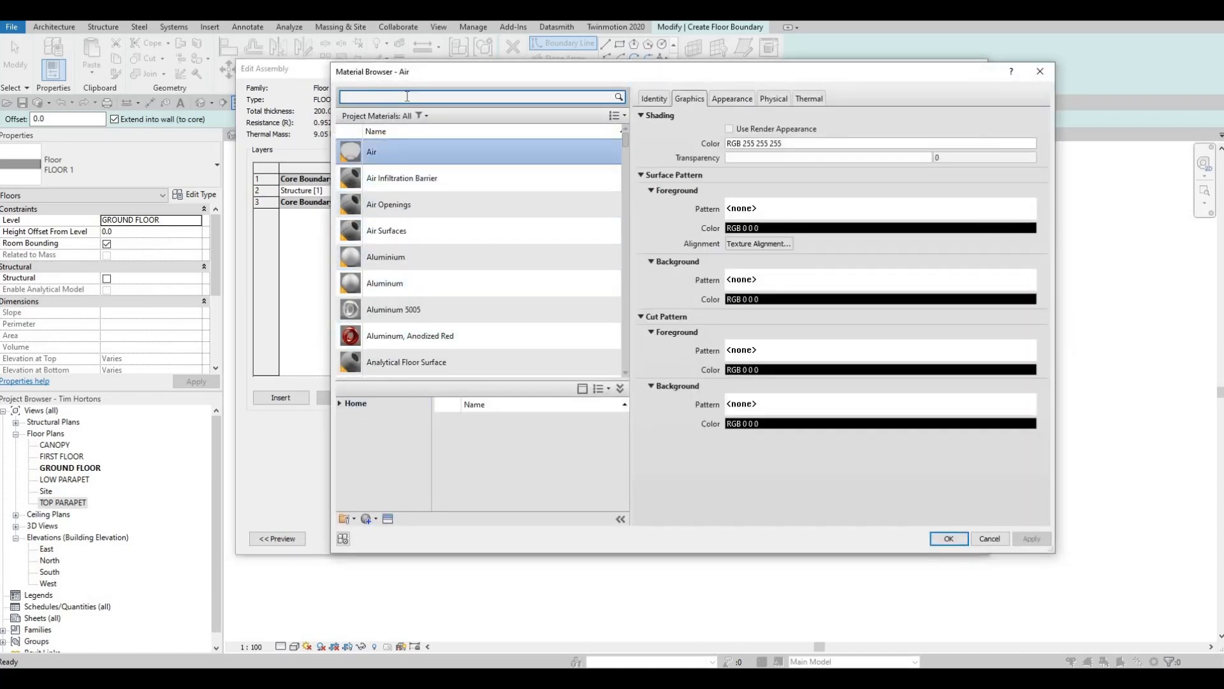
click(407, 96)
text(grass)
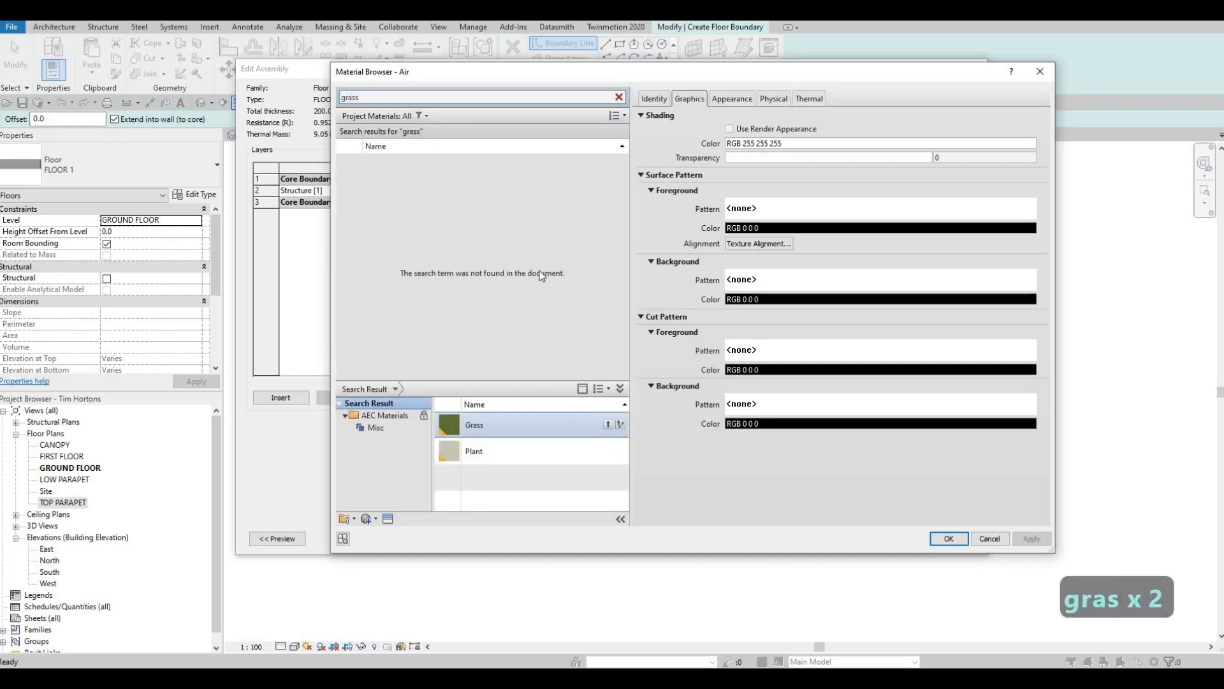
click(949, 539)
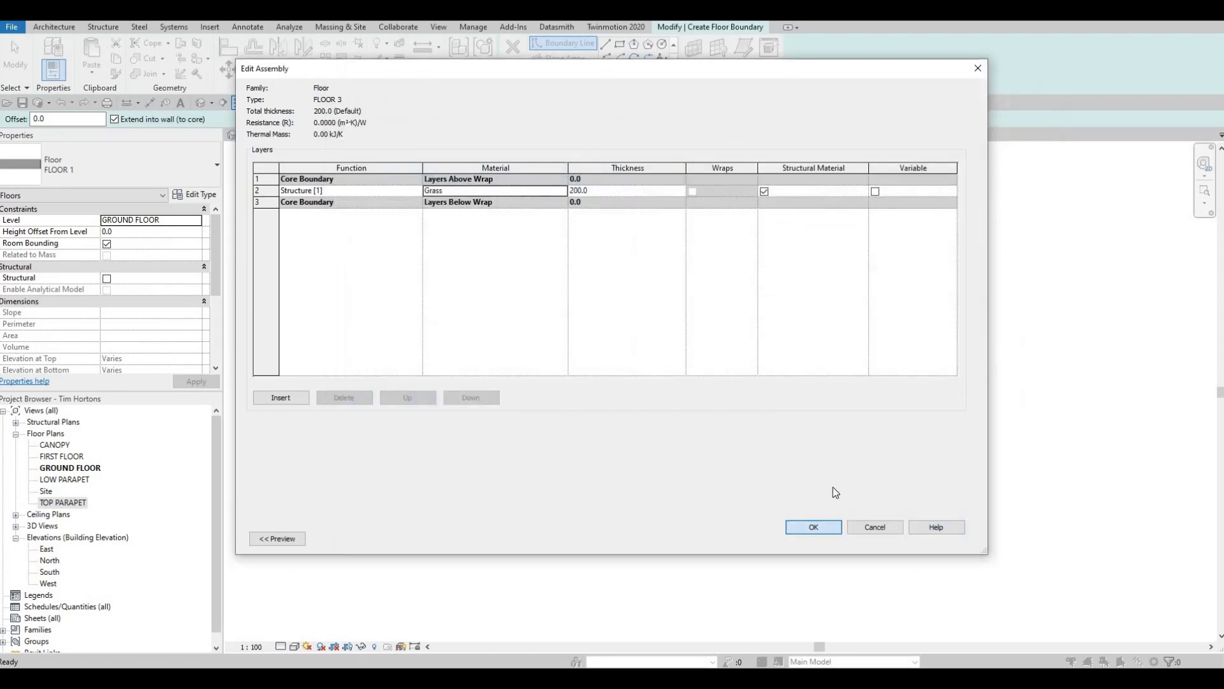
click(814, 527)
click(828, 540)
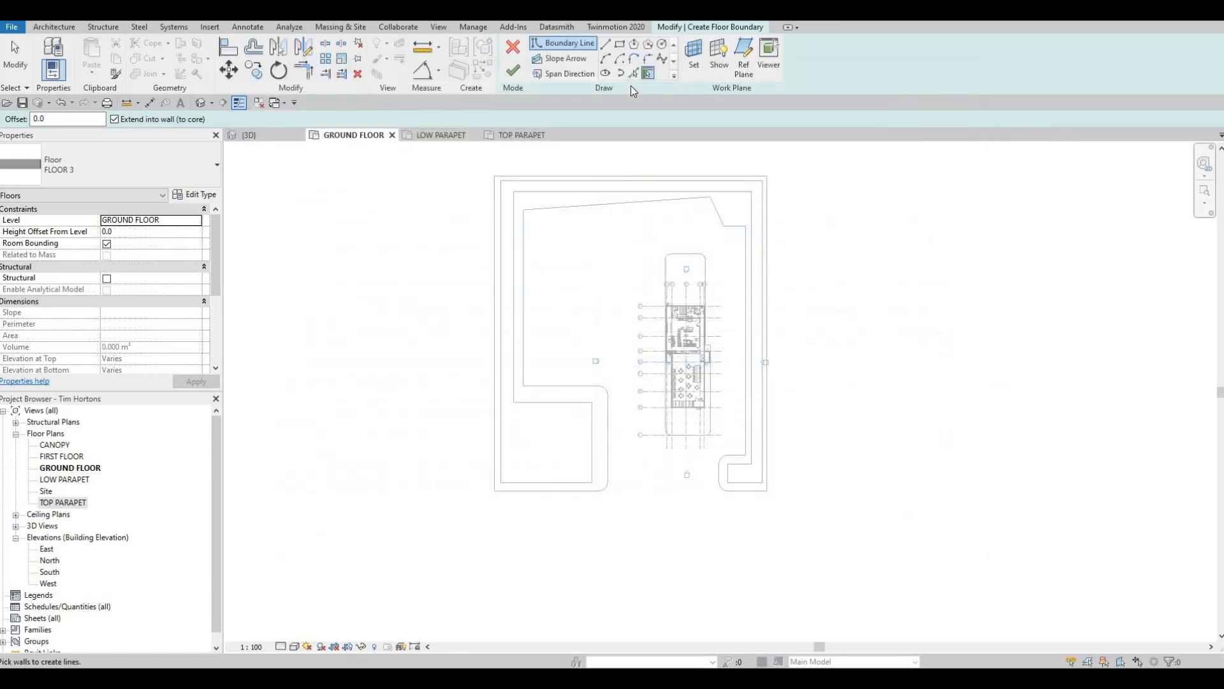
- Create the FLOOR 3 slab by picking all edges of the FLOOR 1 slab's continuous opening as its boundary and finishing the sketch
key(p)
key(l)
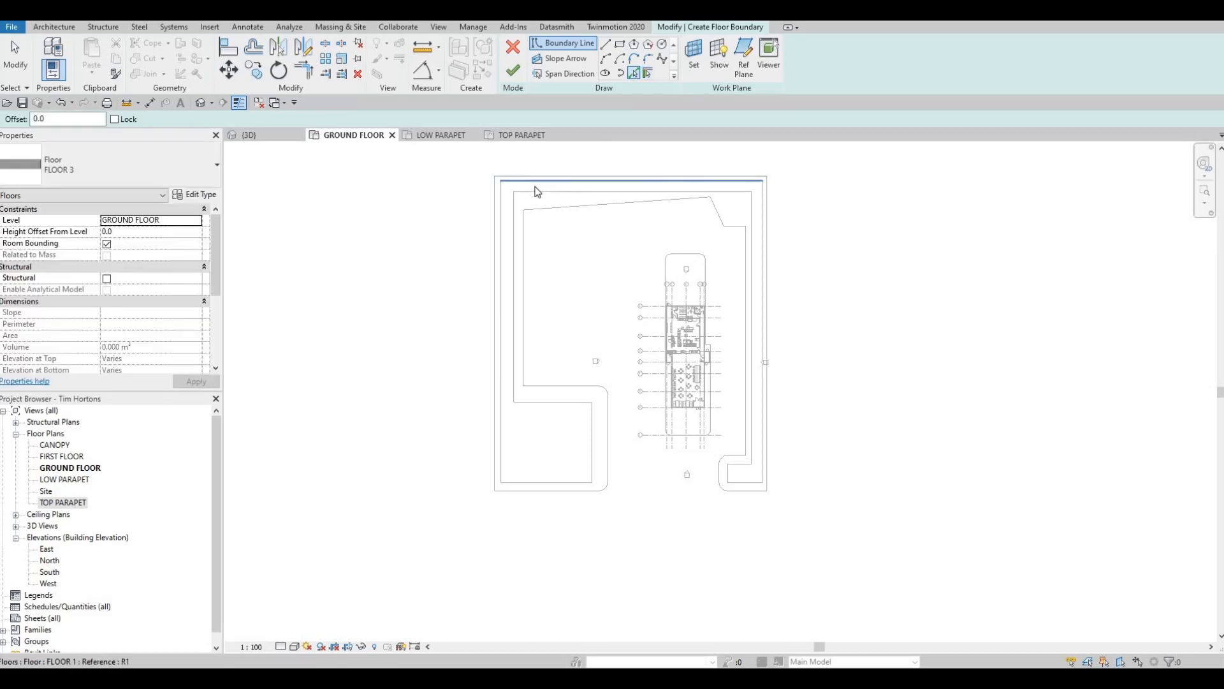
click(523, 192)
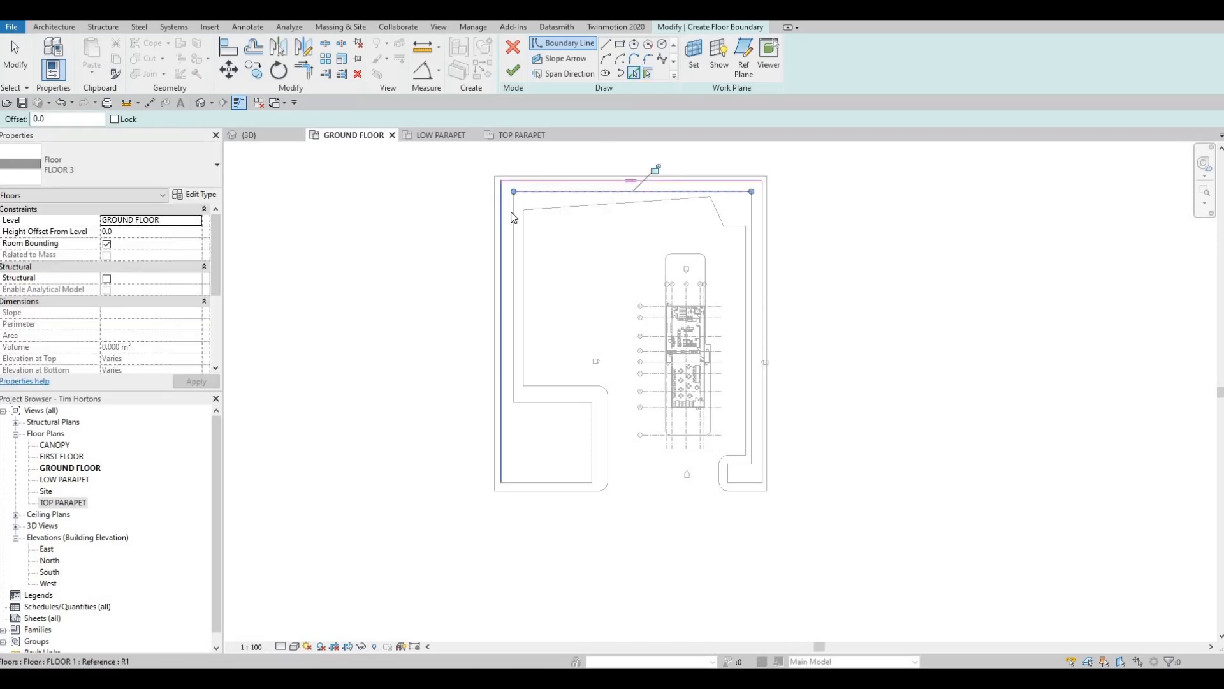
click(515, 357)
click(548, 404)
click(592, 434)
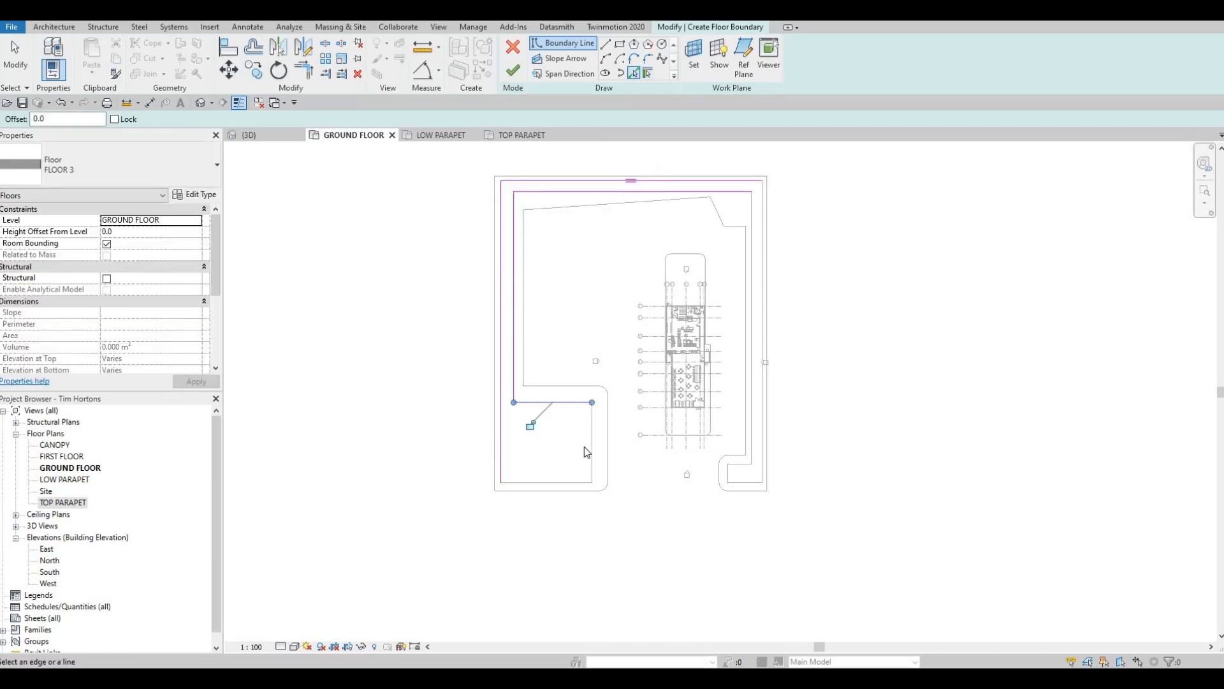
click(741, 483)
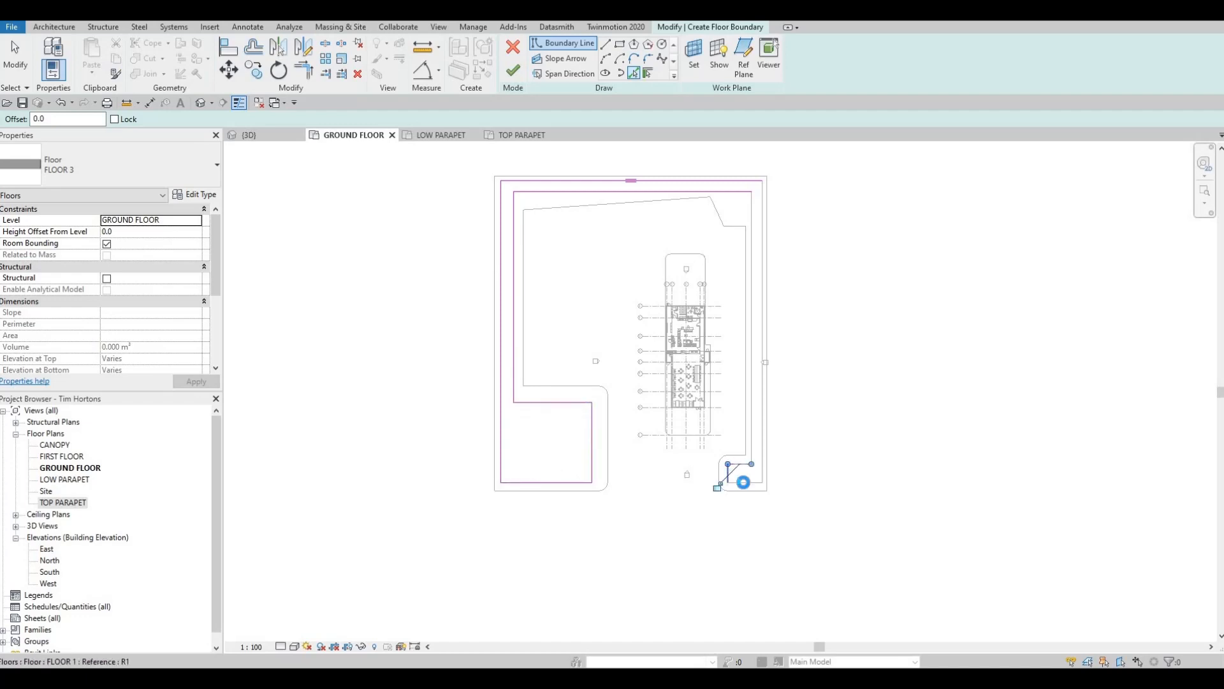
click(762, 449)
click(751, 438)
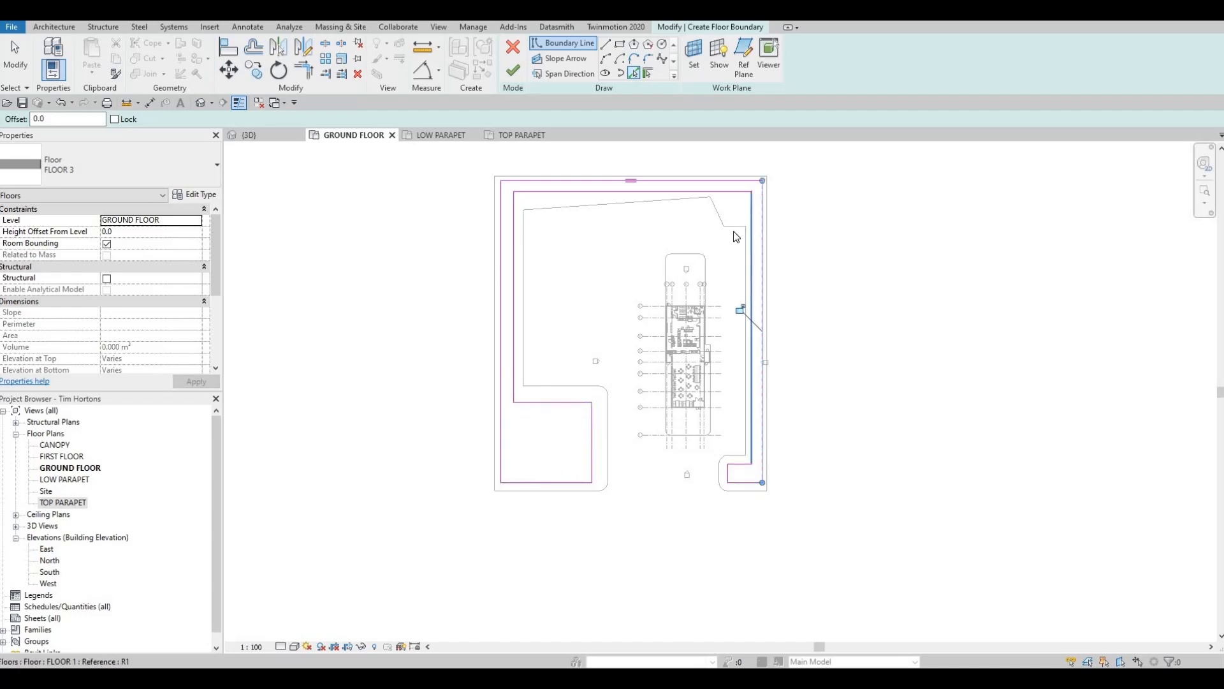
click(537, 74)
click(513, 70)
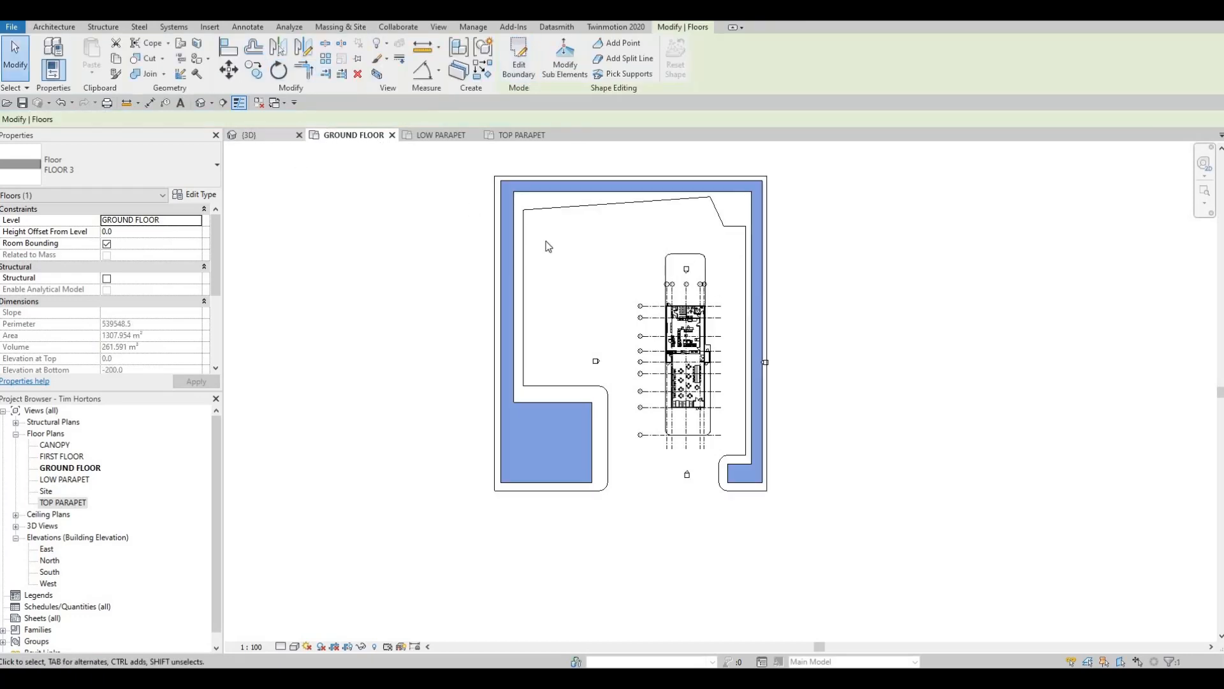
- Clear the selection and examine the new grass floor around the building in the 3D view
key(ctrl+Tab)
key(Escape)
key(Escape)
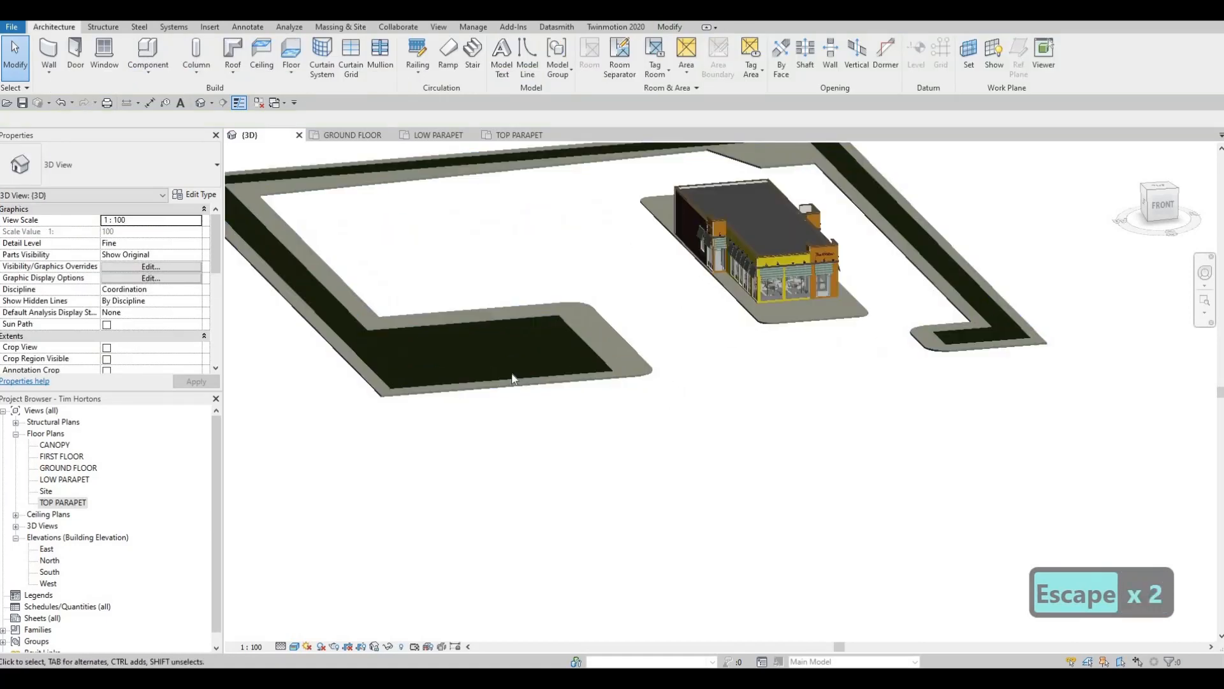
middle_drag(600, 396, 594, 409)
middle_drag(613, 367, 671, 403)
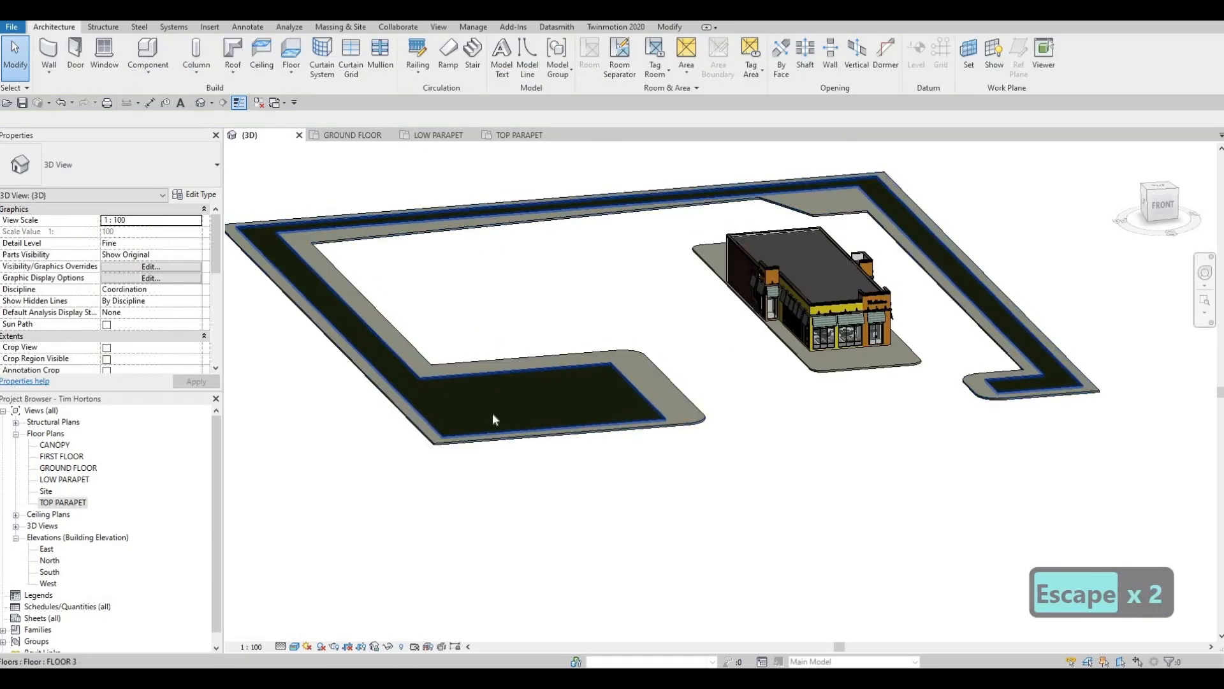
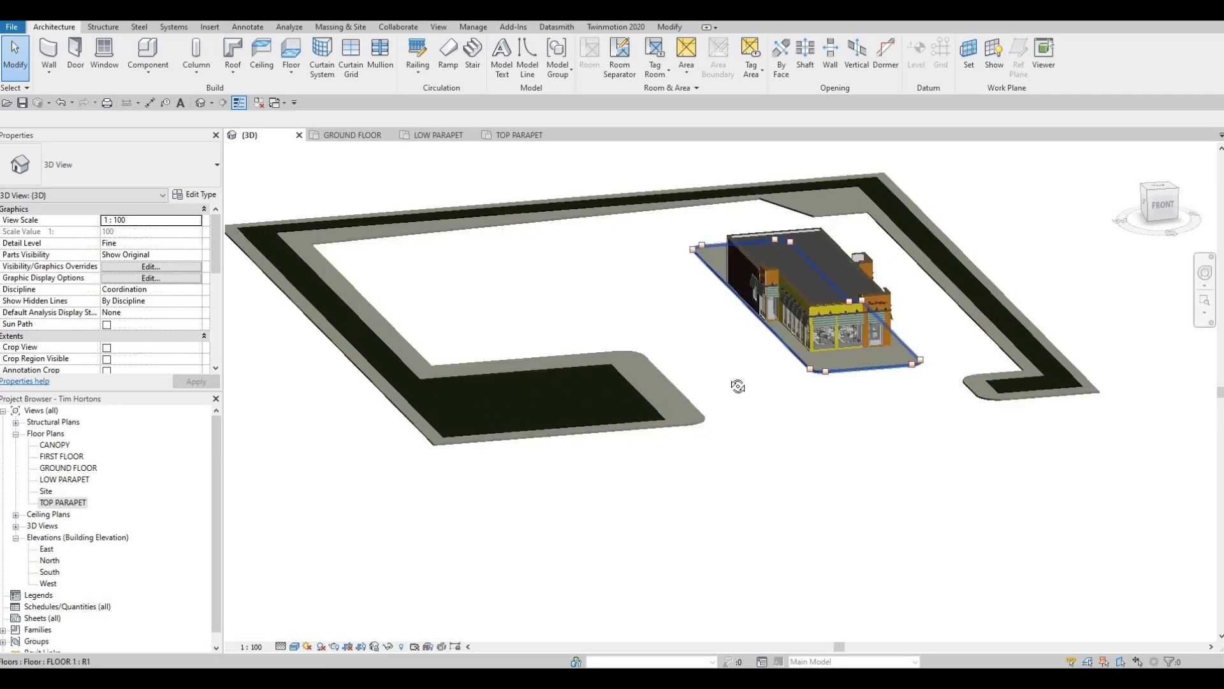
- Start a new floor on the ground floor plan and duplicate the FLOOR 3 type as FLOOR 4
shift+middle_drag(738, 385, 811, 442)
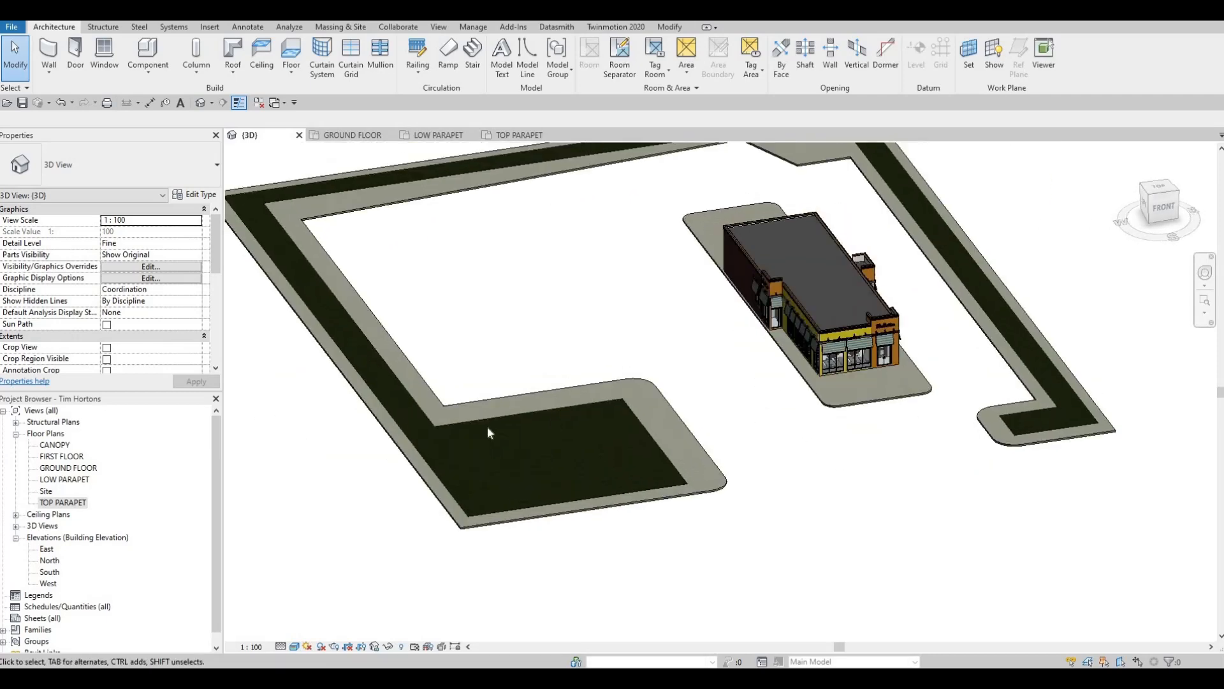
shift+middle_drag(490, 432, 454, 442)
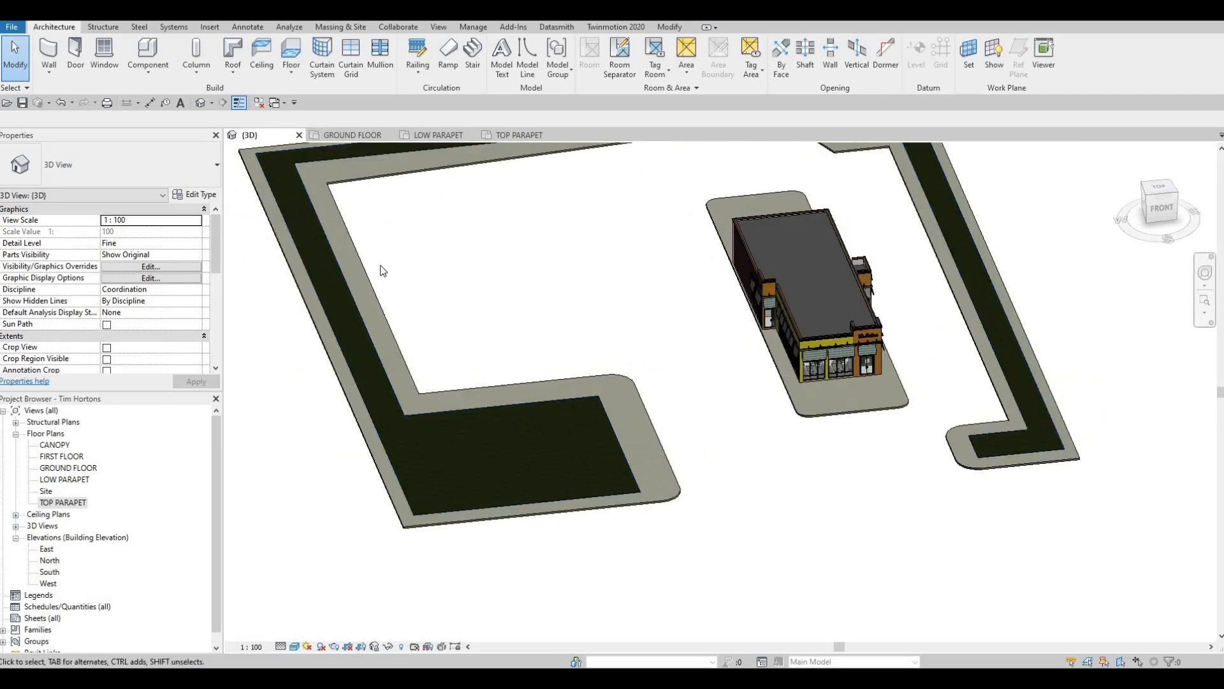
click(352, 135)
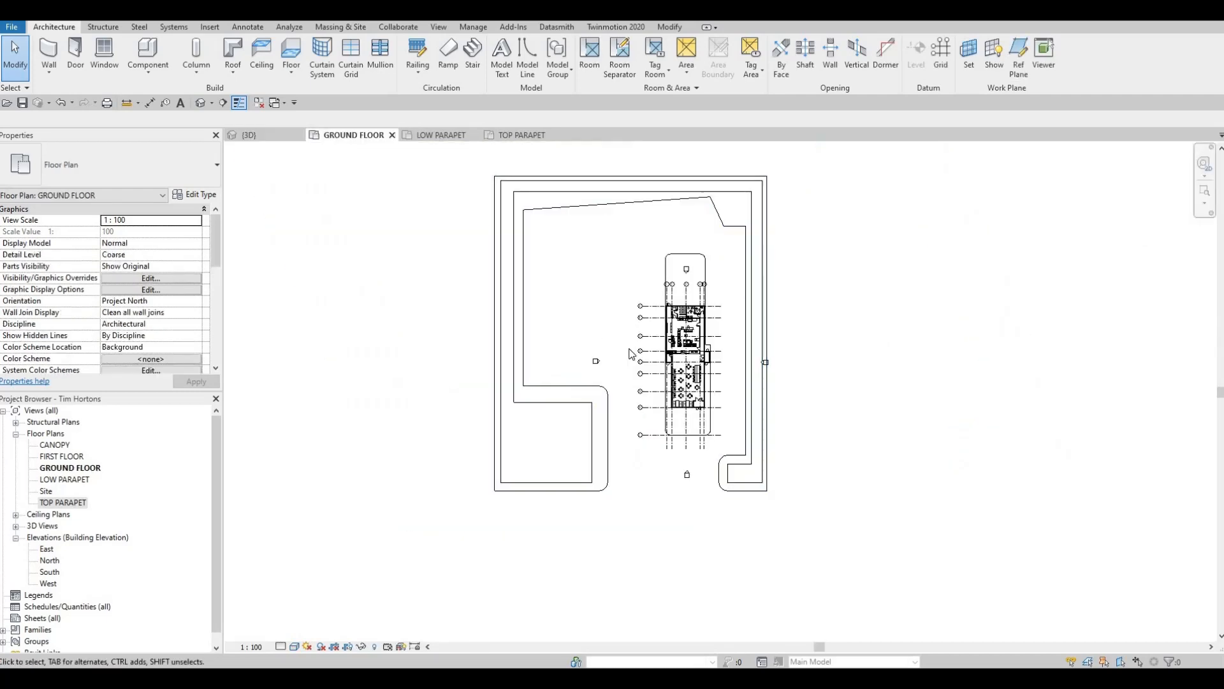
key(Escape)
key(Escape)
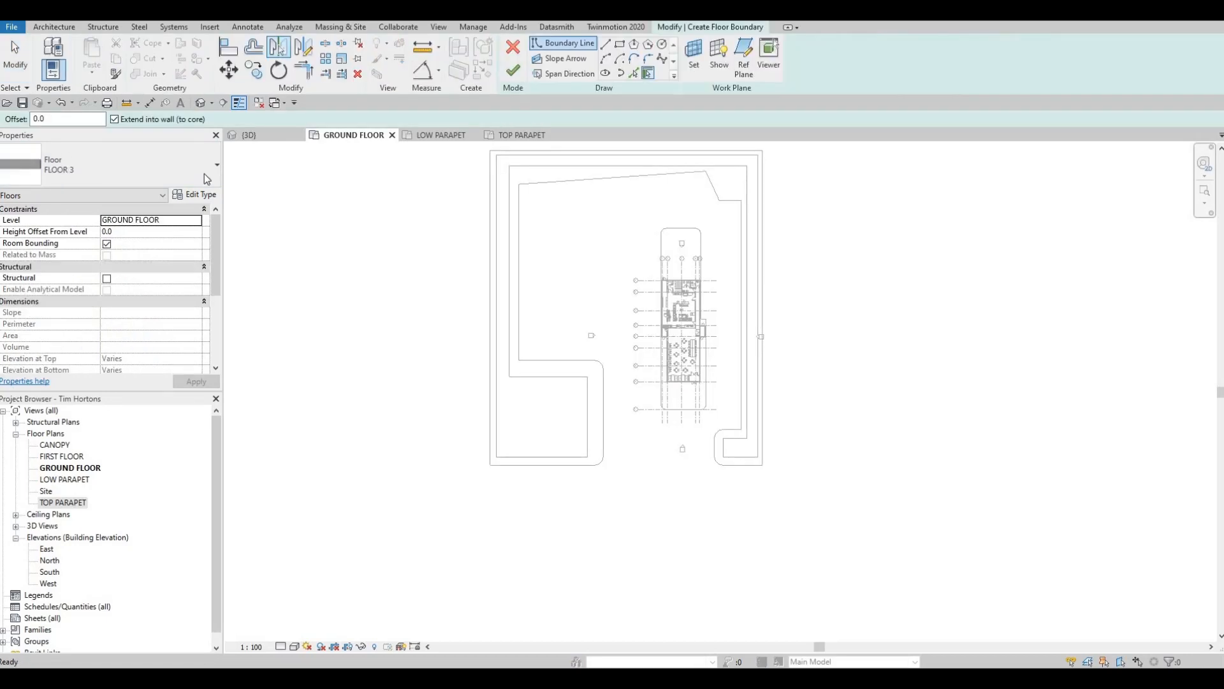
click(208, 194)
click(925, 116)
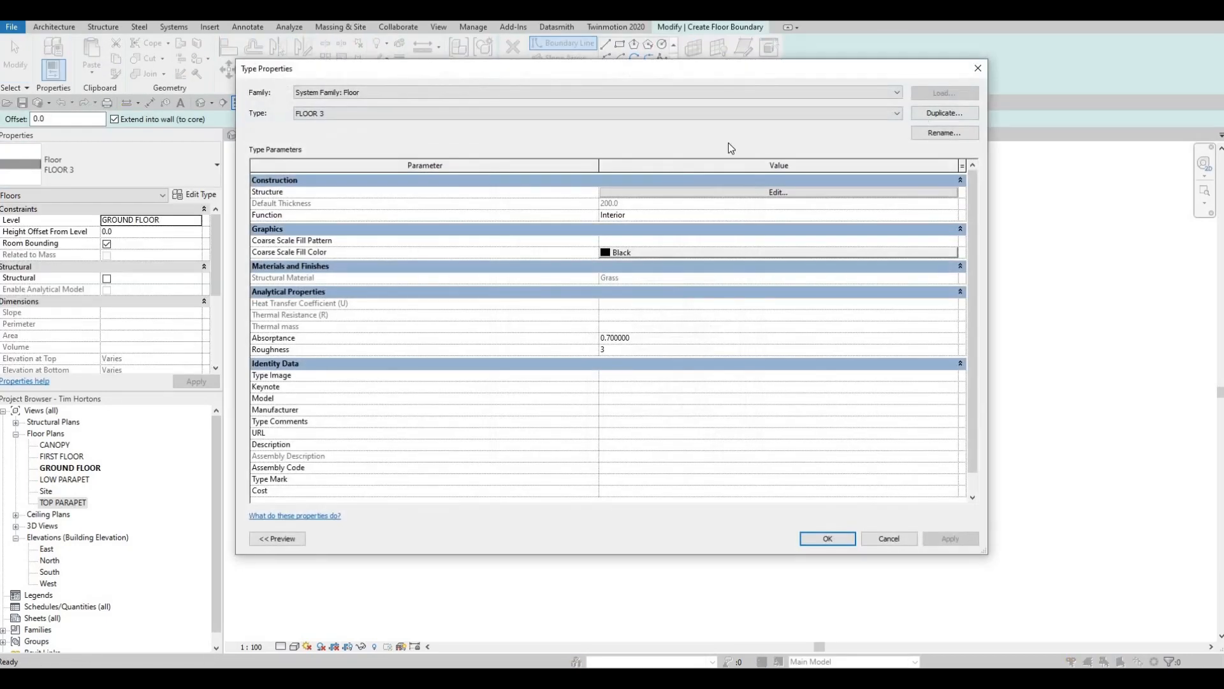
key(Return)
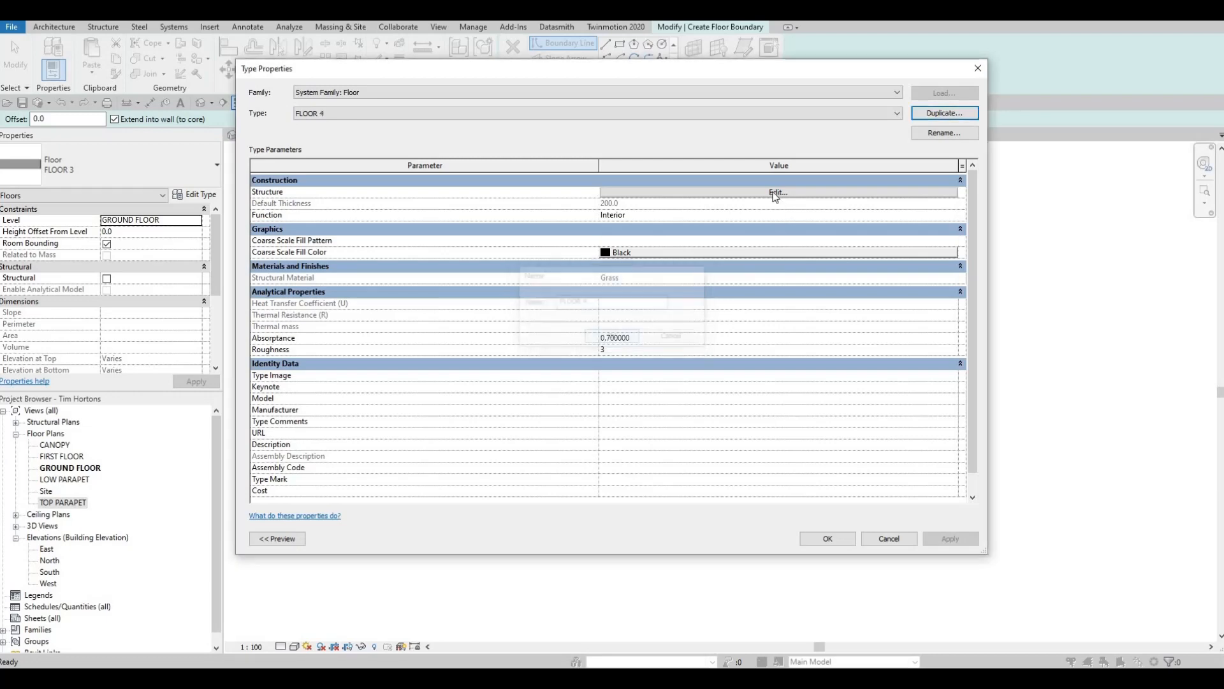
- Assign Concrete, C25/30 from the AEC Materials concrete library to FLOOR 4's structure layer and confirm the type settings
click(773, 193)
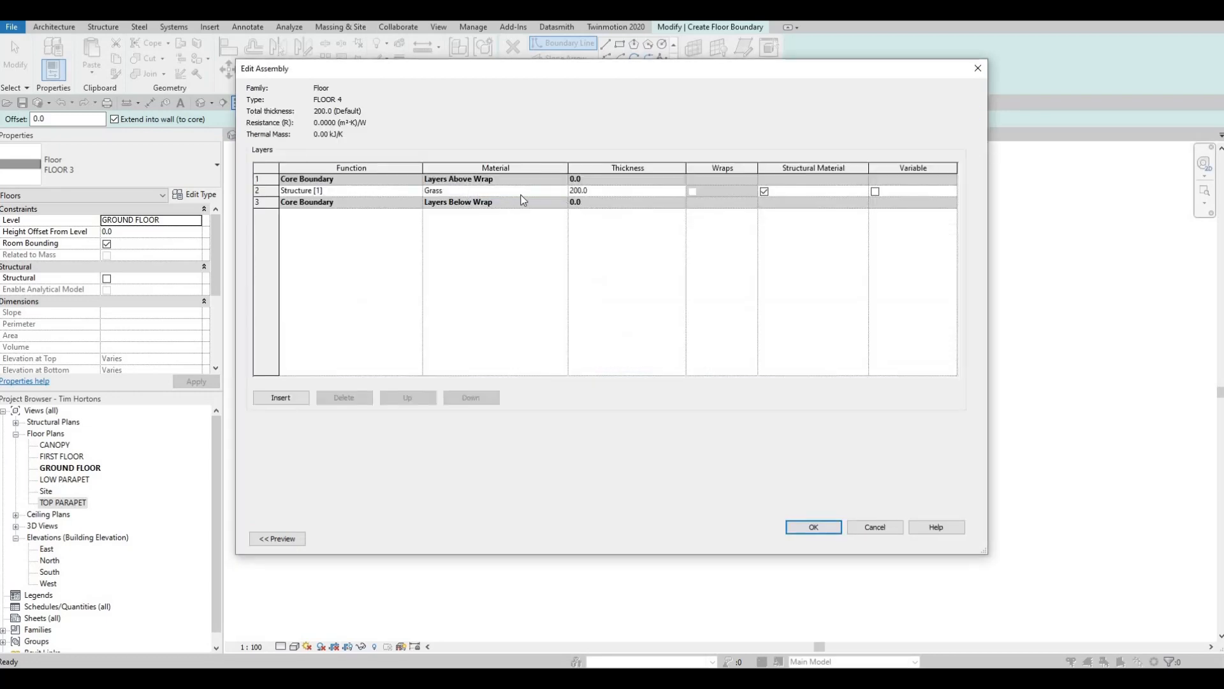
click(559, 190)
click(561, 190)
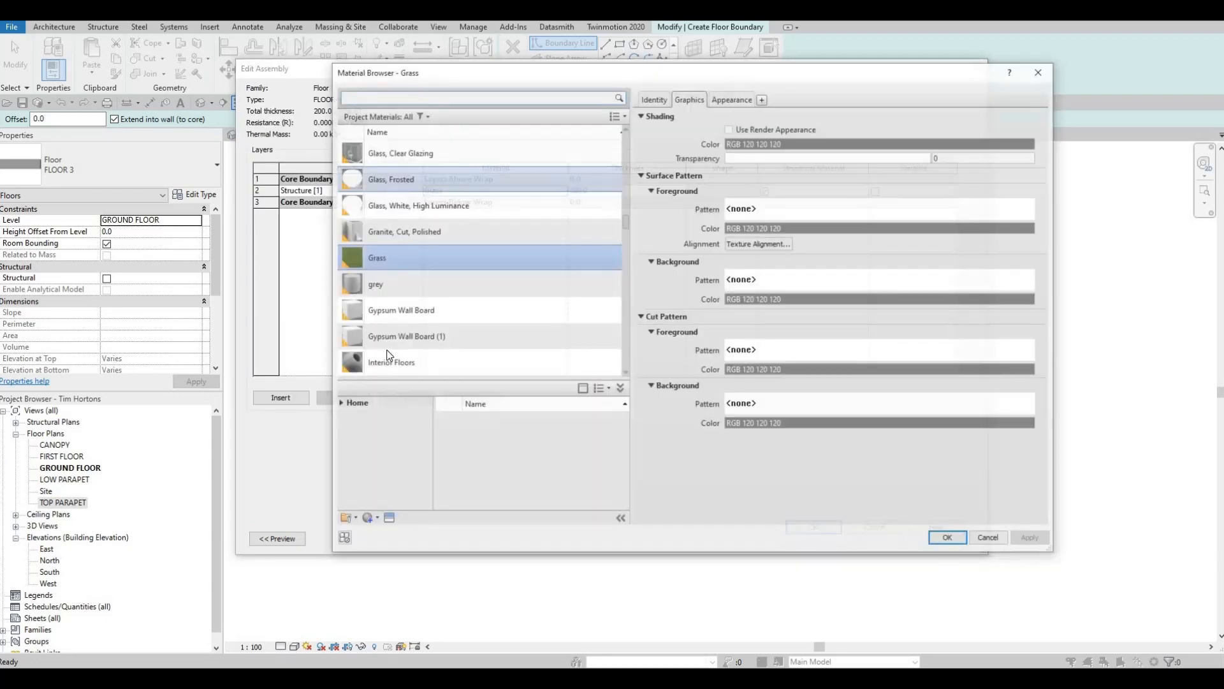
click(339, 404)
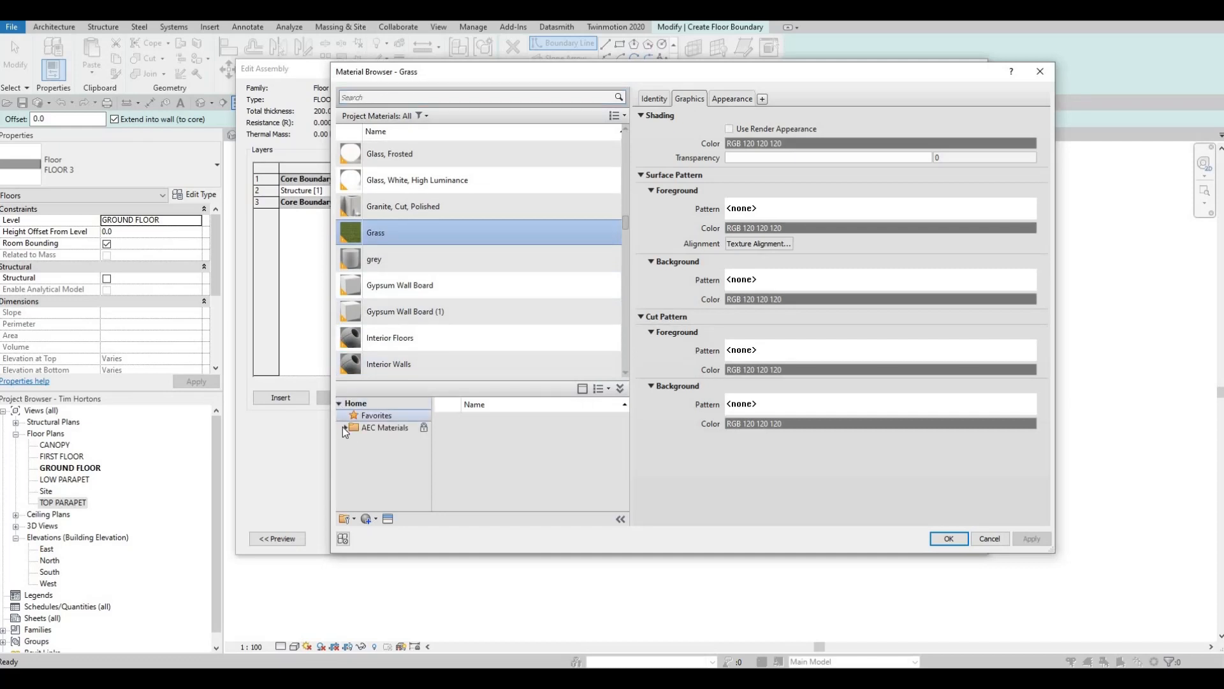
scroll(382, 475, down, 5)
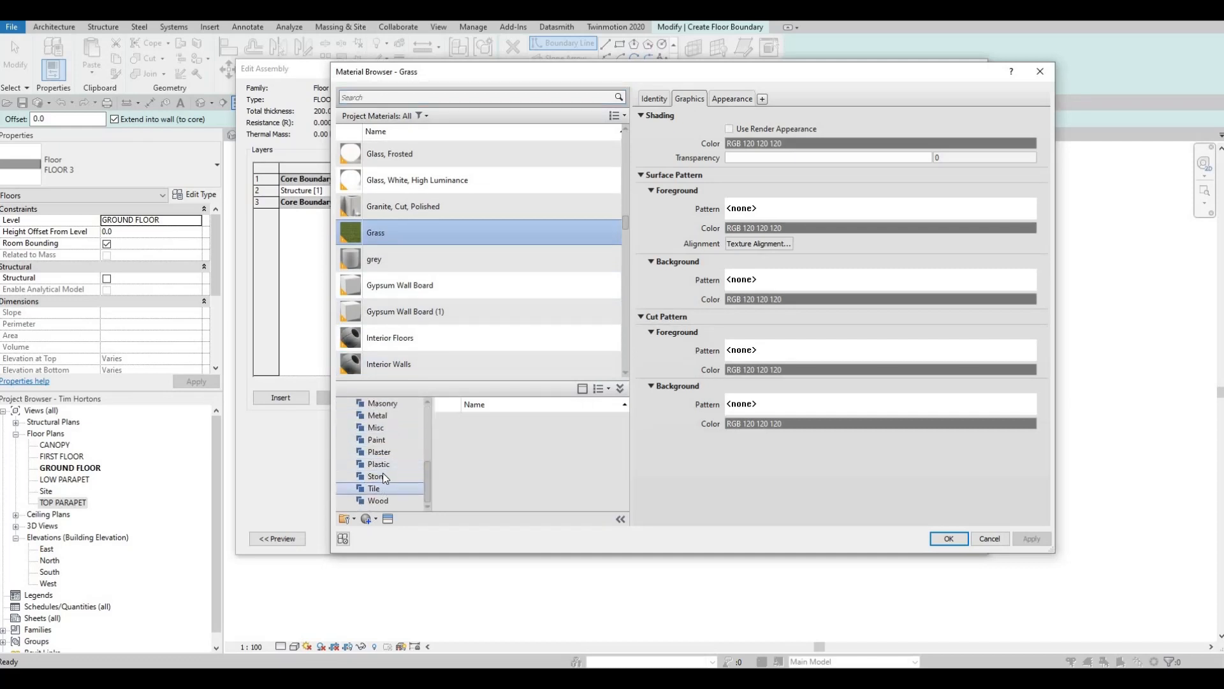
scroll(381, 466, up, 5)
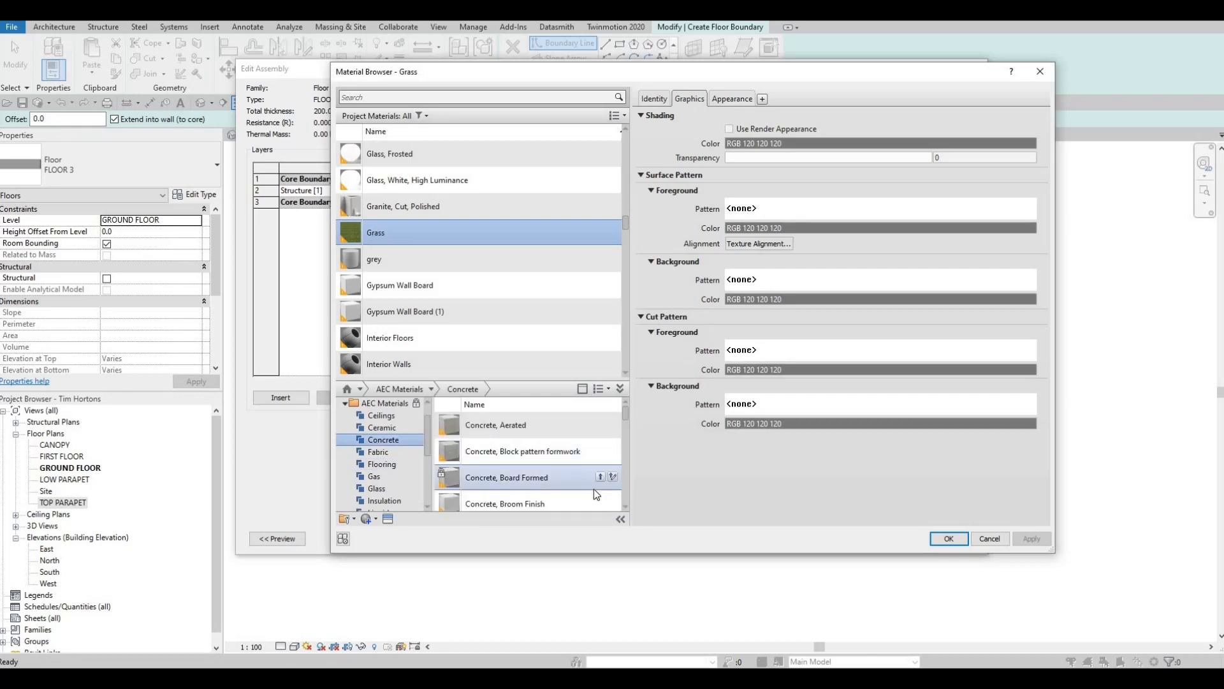
scroll(596, 495, down, 1)
click(600, 497)
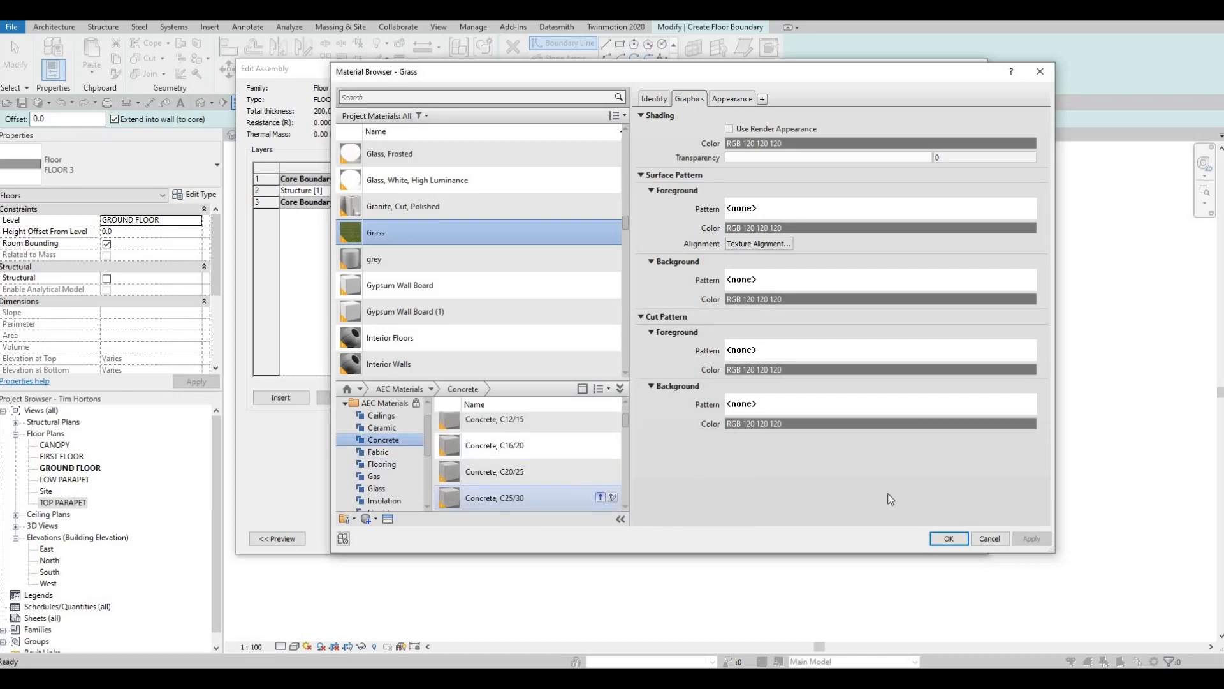
click(949, 539)
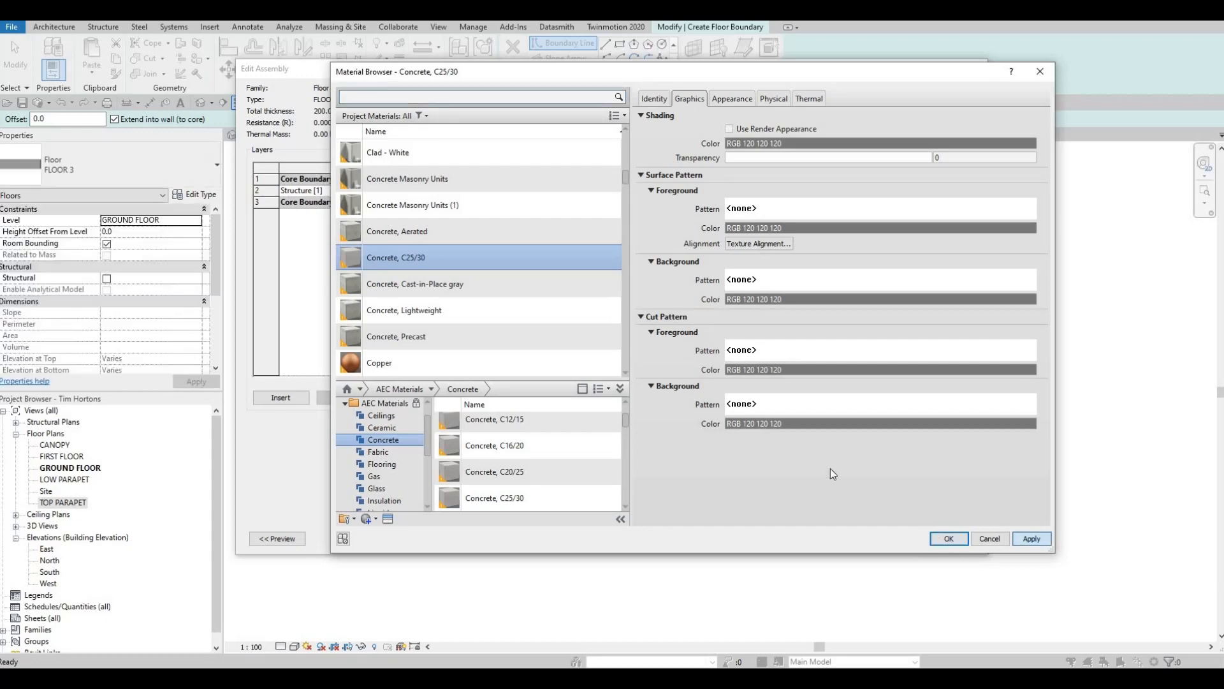
click(826, 536)
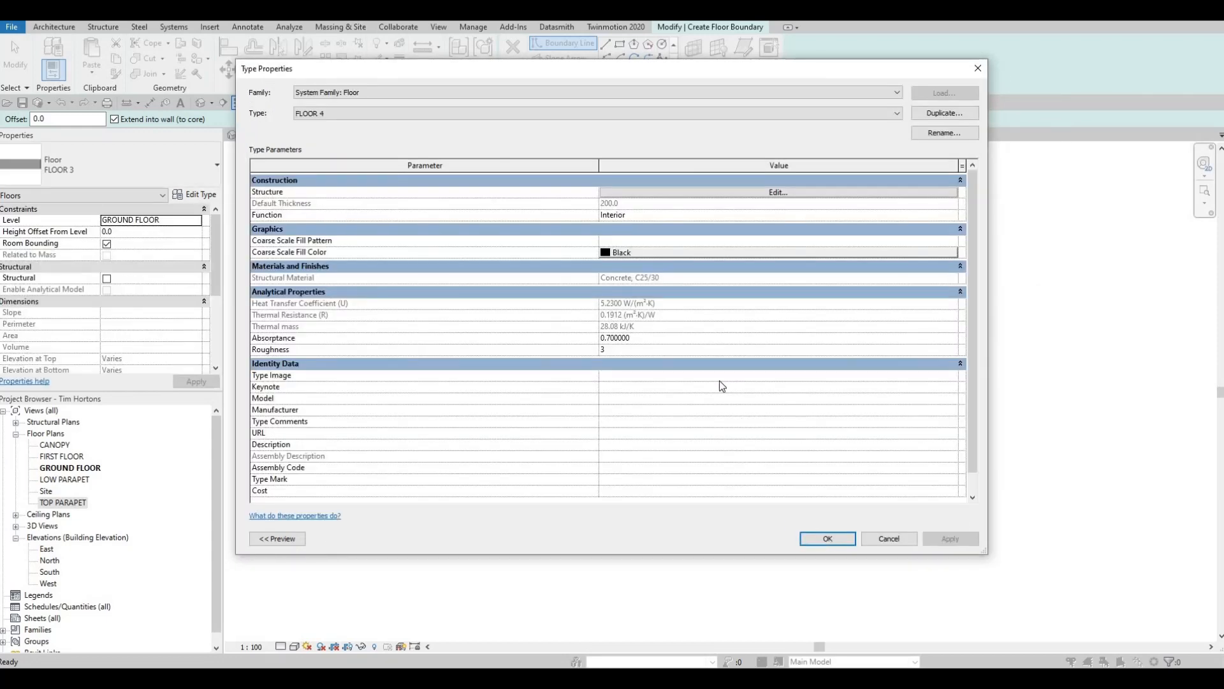
click(828, 538)
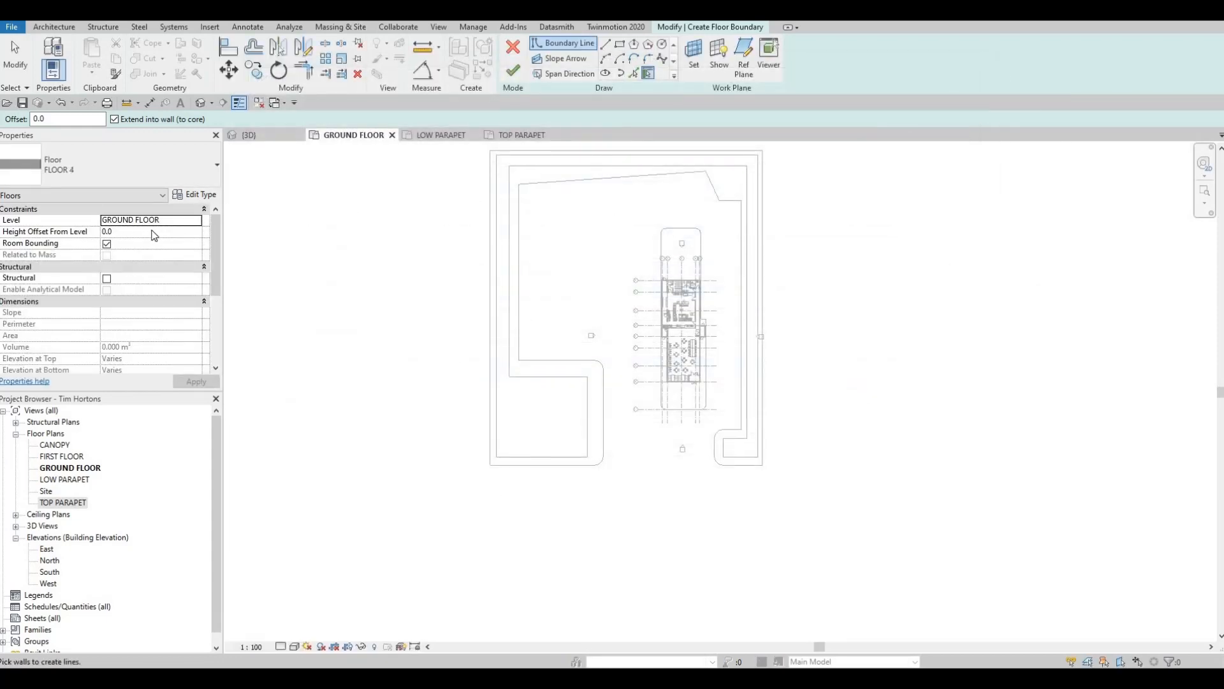
- Set the new FLOOR 4 slab's height offset from the ground floor level to -200
text(-)
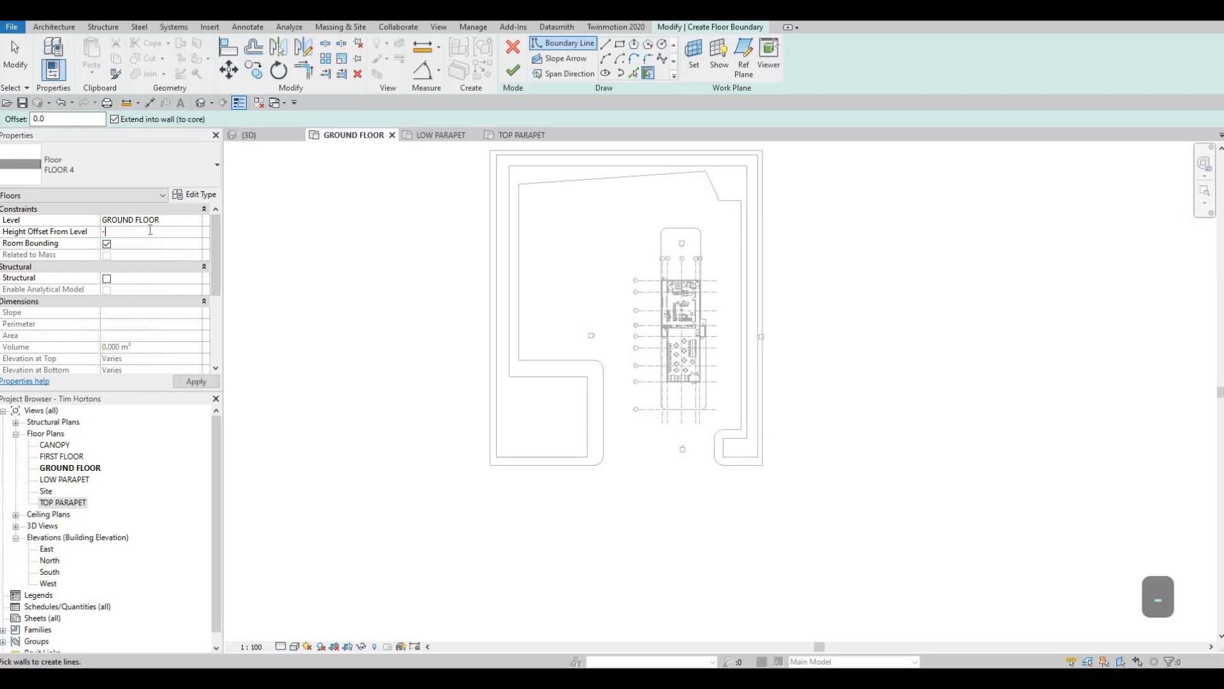
text(200)
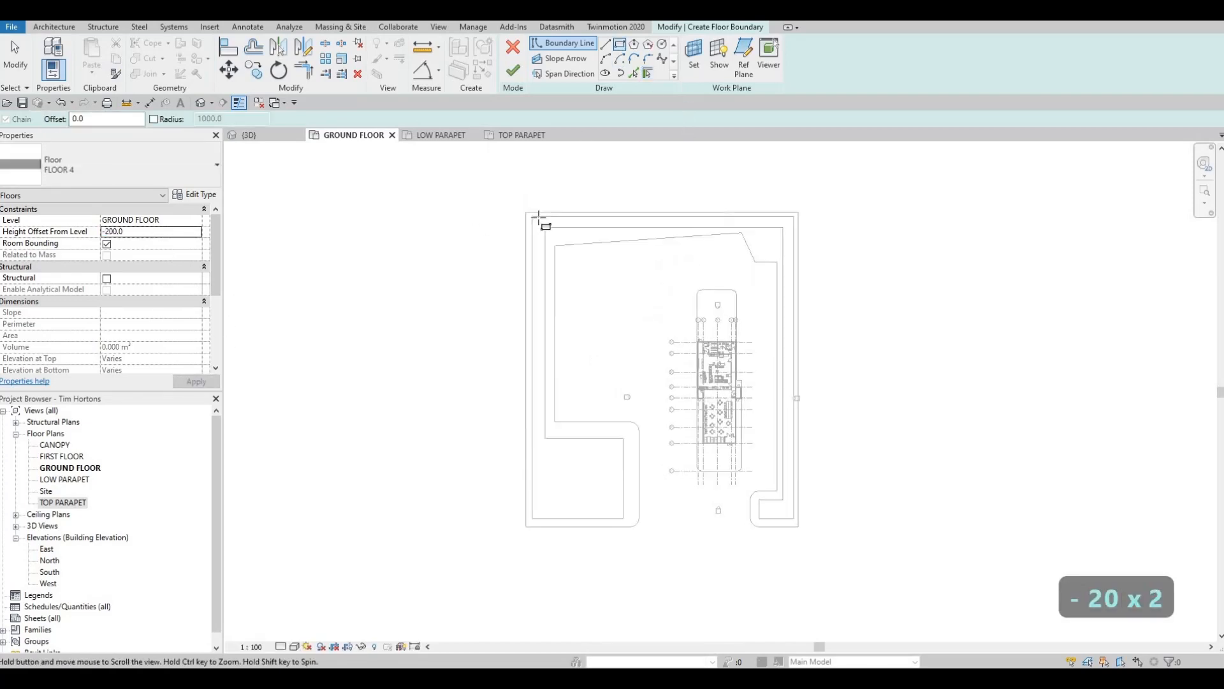
click(538, 321)
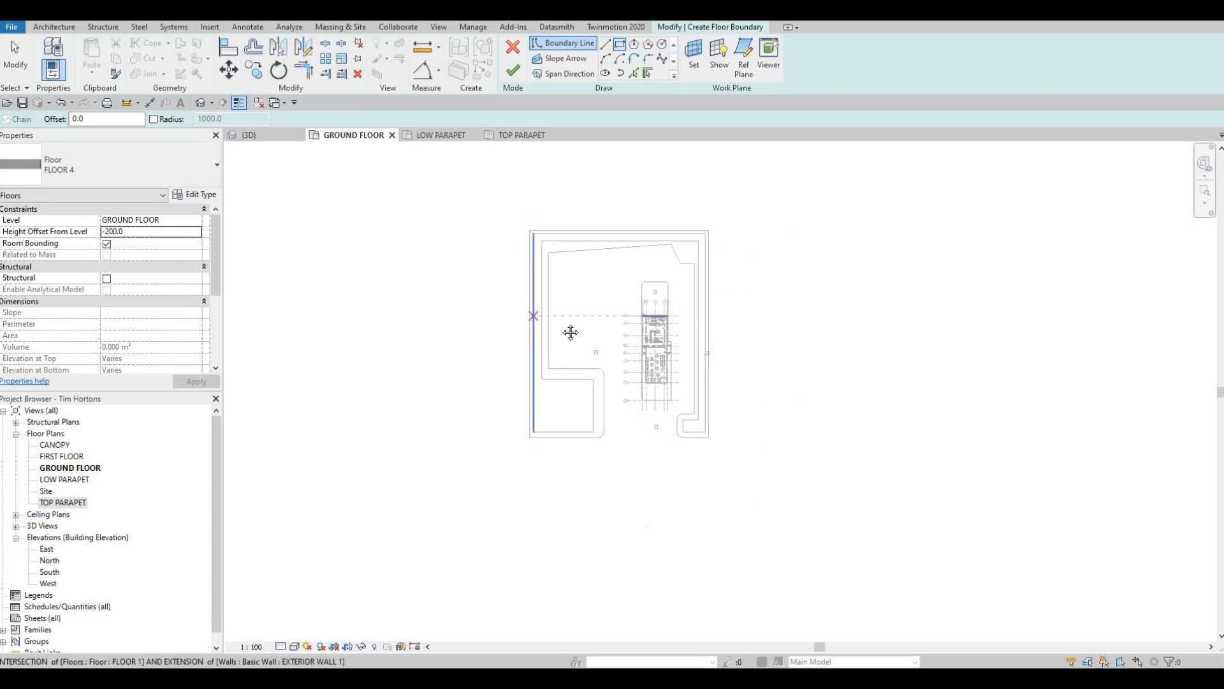
scroll(606, 278, down, 2)
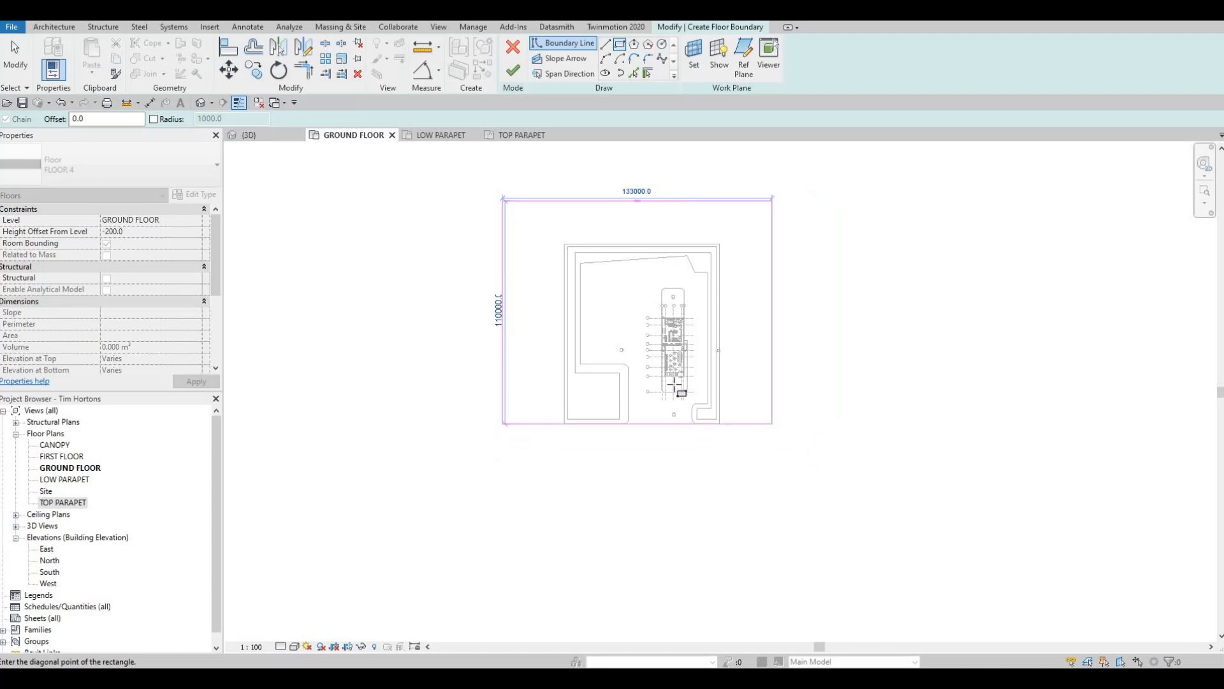
key(Escape)
key(Escape)
- Sketch the FLOOR 4 boundary as a rectangle between the outer FLOOR 1 slab's opposite corners, finish the sketch and clear the selection
click(617, 49)
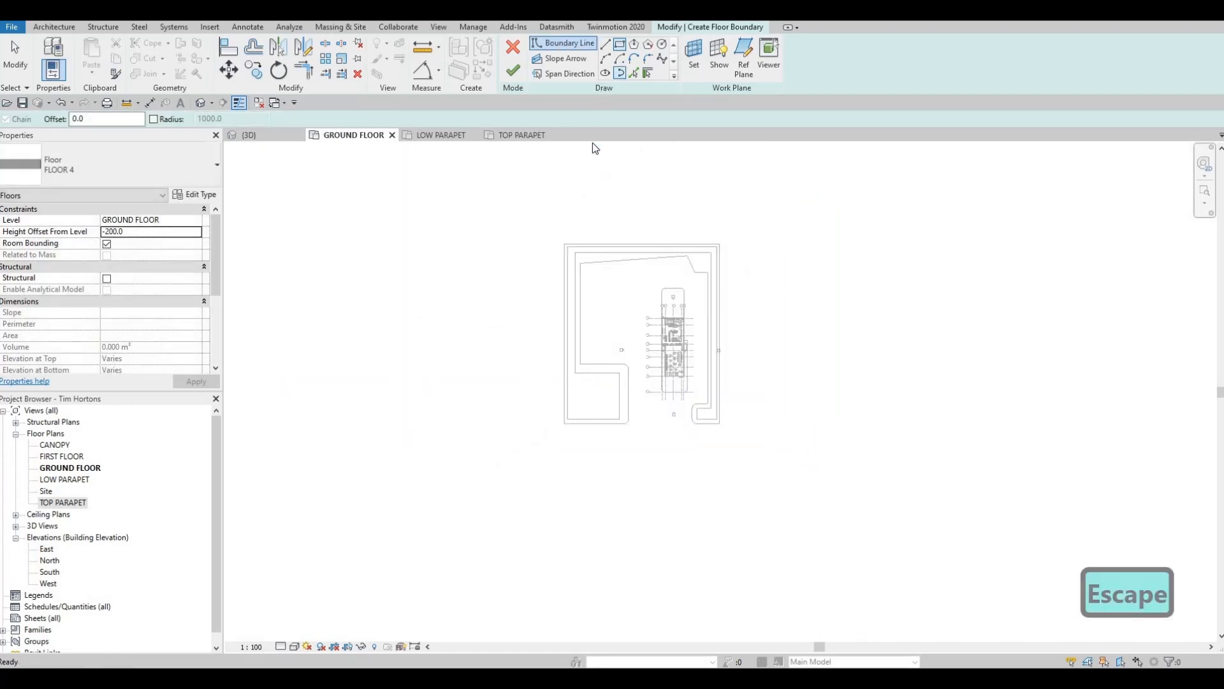
scroll(566, 250, up, 3)
click(566, 251)
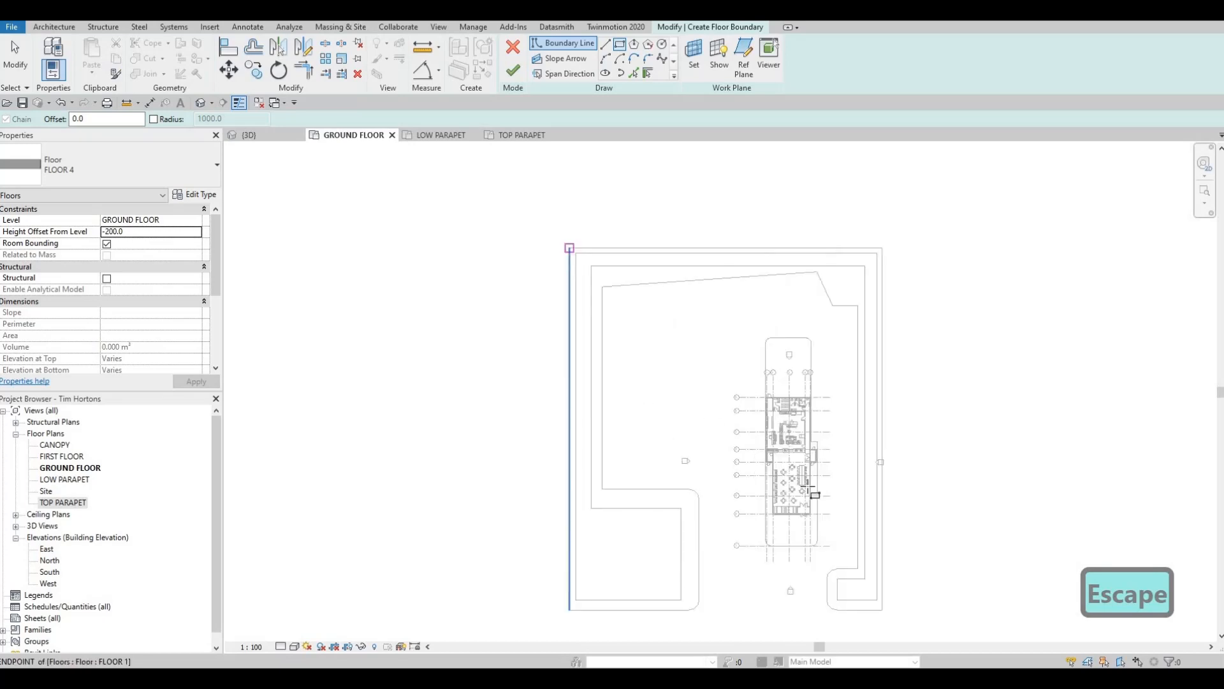
click(883, 610)
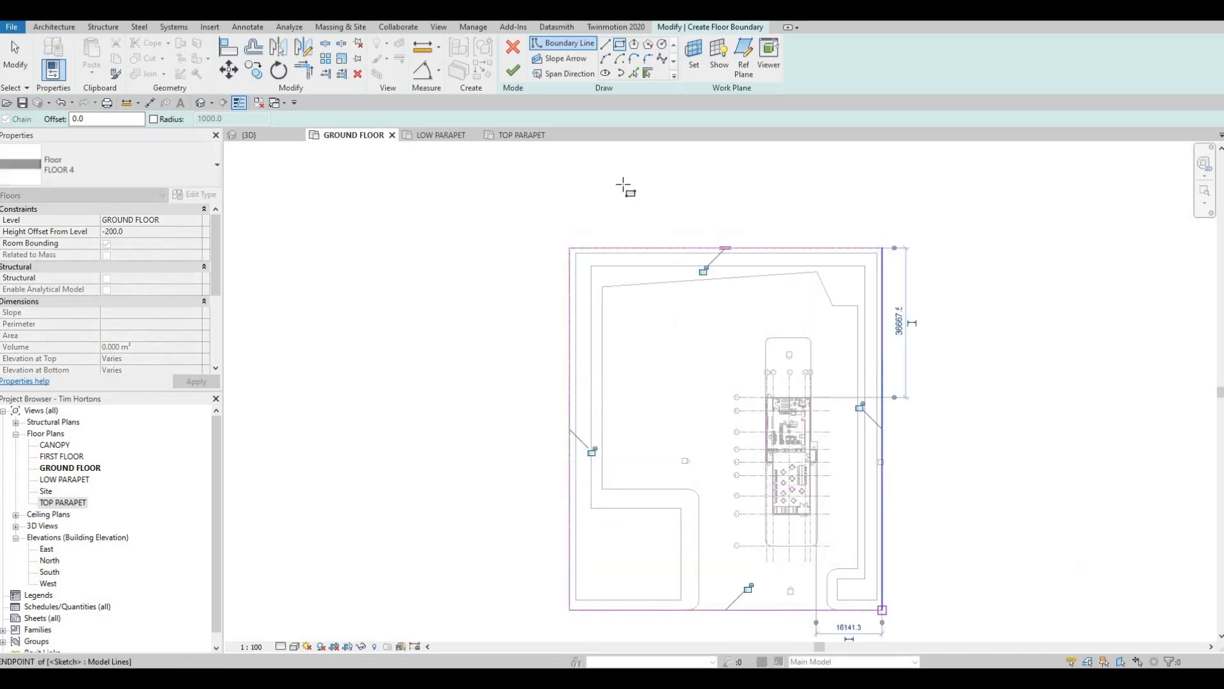
key(Escape)
click(512, 71)
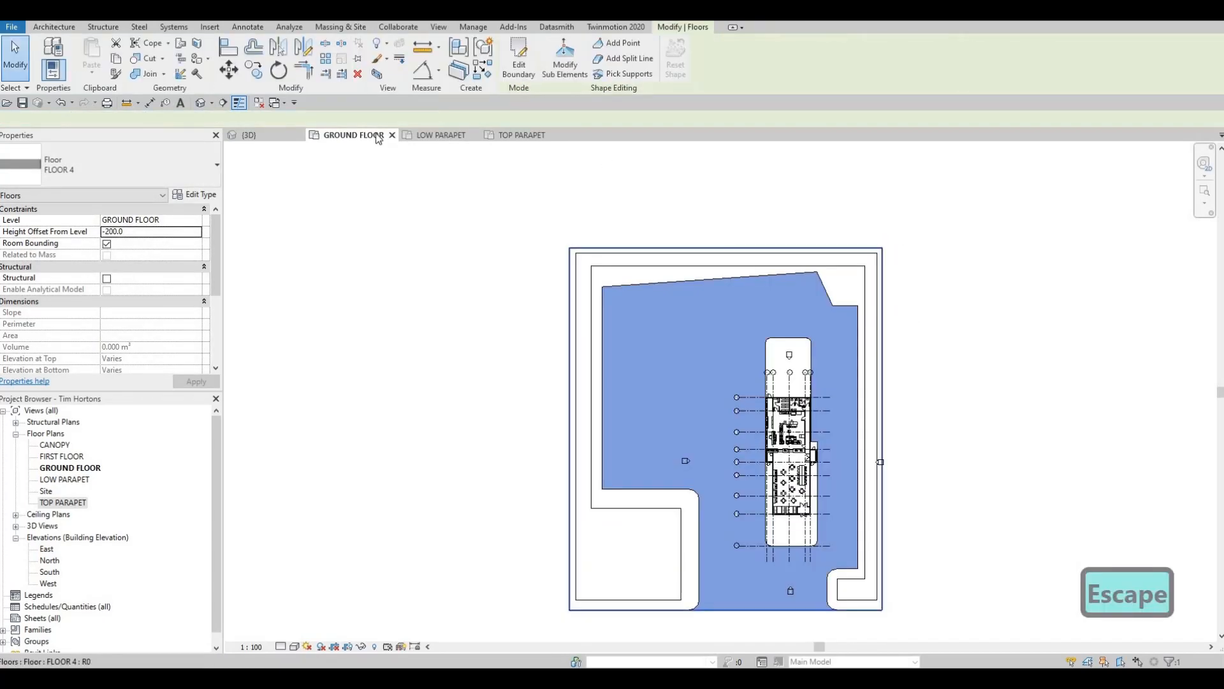
key(Escape)
key(Escape)
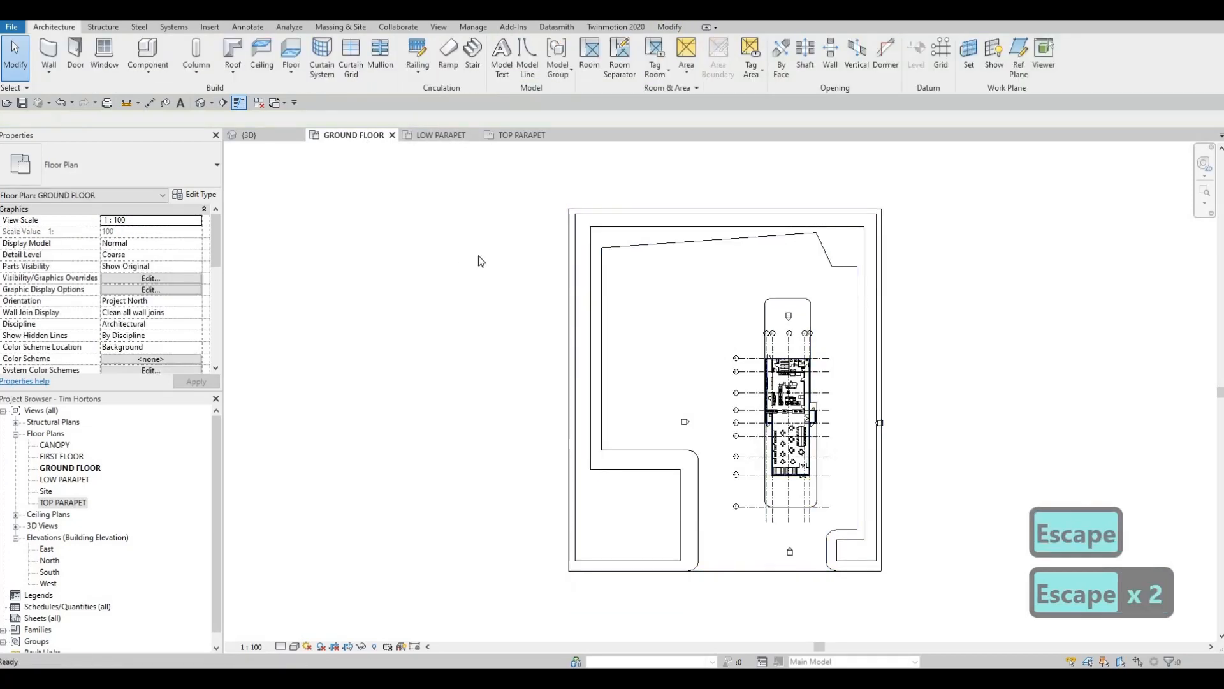
- Examine the new FLOOR 4 slab beneath the site and around the building entrance in the 3D view
middle_drag(481, 260, 378, 175)
click(285, 137)
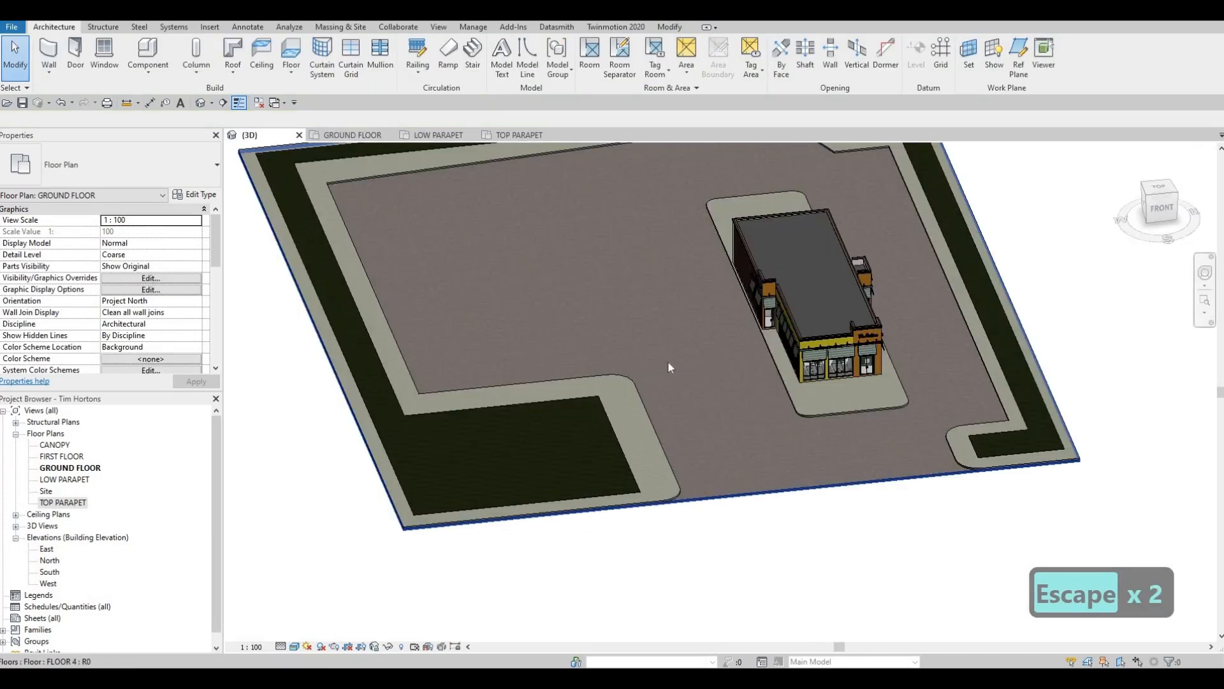
shift+middle_drag(905, 404, 918, 405)
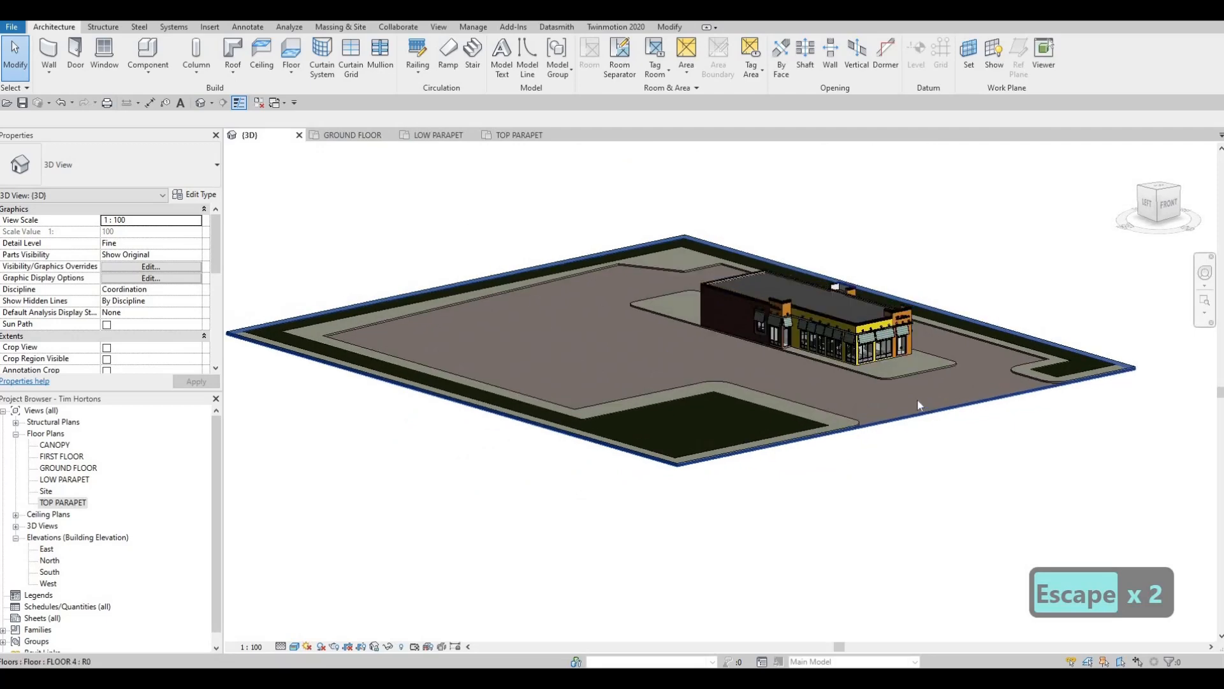
shift+middle_drag(840, 391, 614, 402)
shift+middle_drag(478, 350, 445, 363)
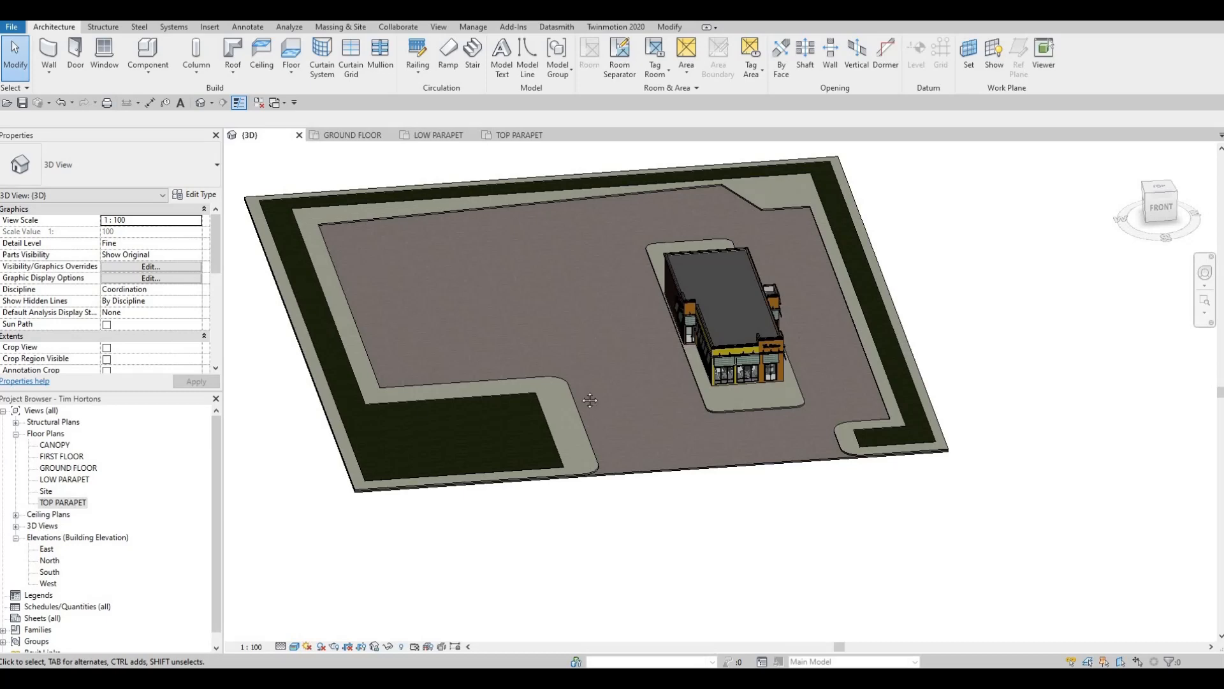
scroll(743, 395, up, 5)
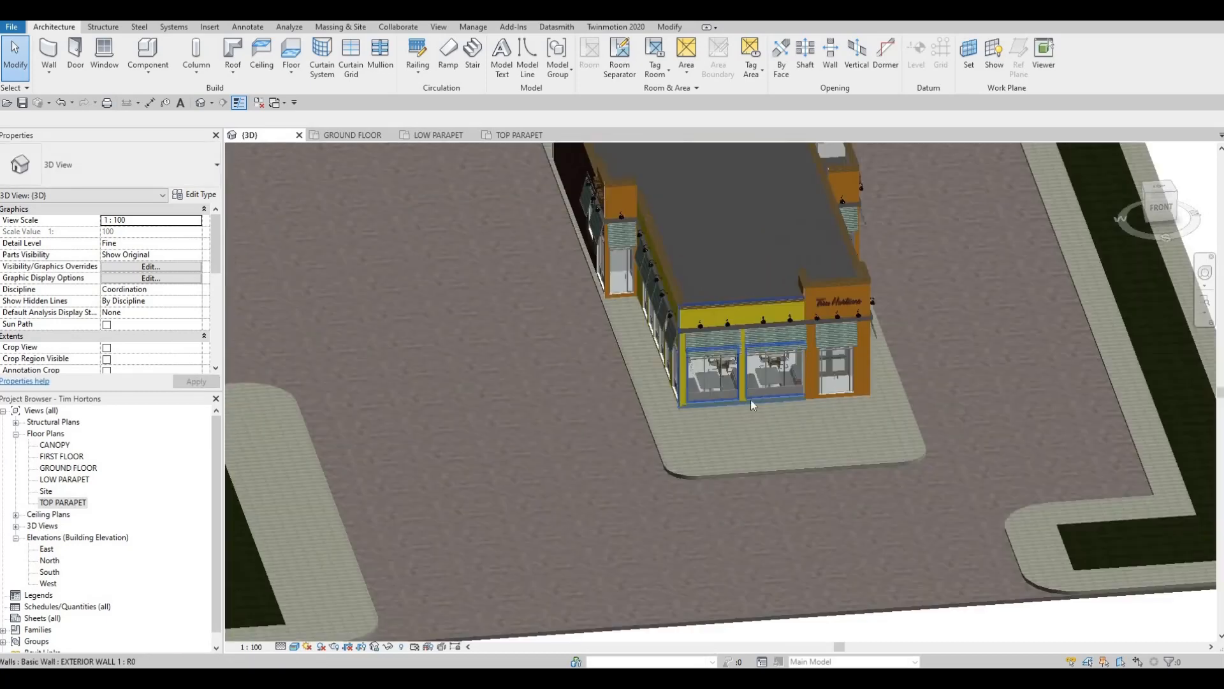
scroll(751, 400, up, 2)
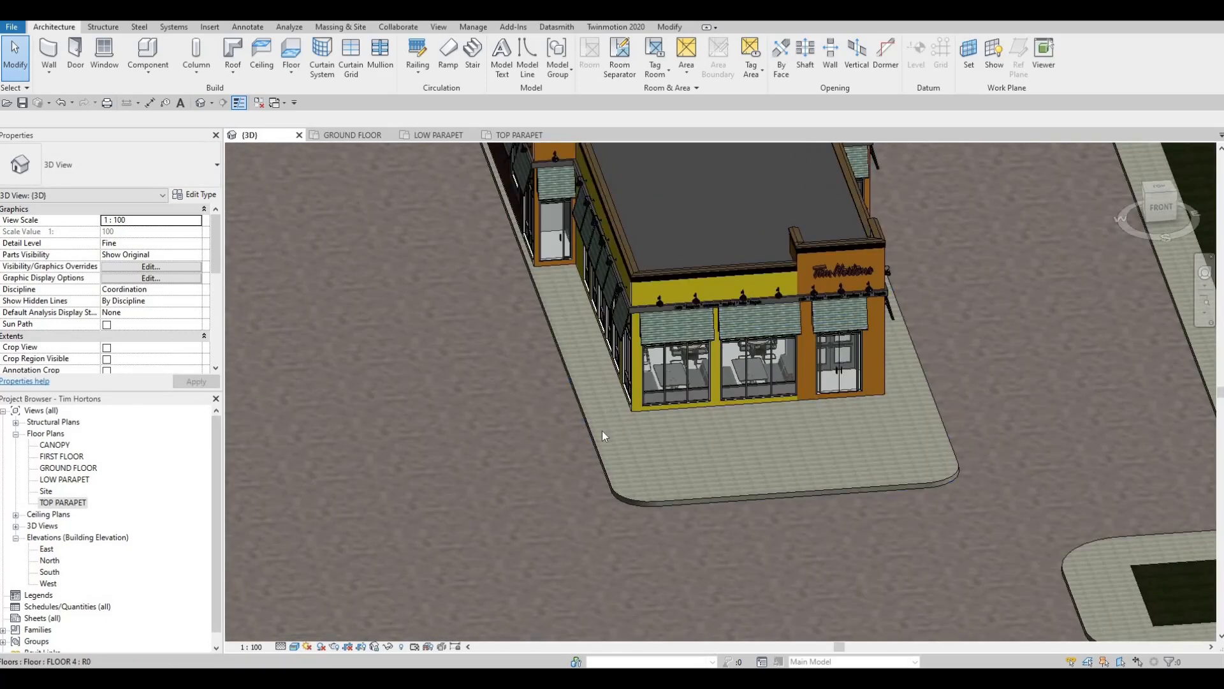
- Start another FLOOR 1 slab similar to the paving in the ground floor plan, with a rectangular boundary and a height offset of 200
click(352, 135)
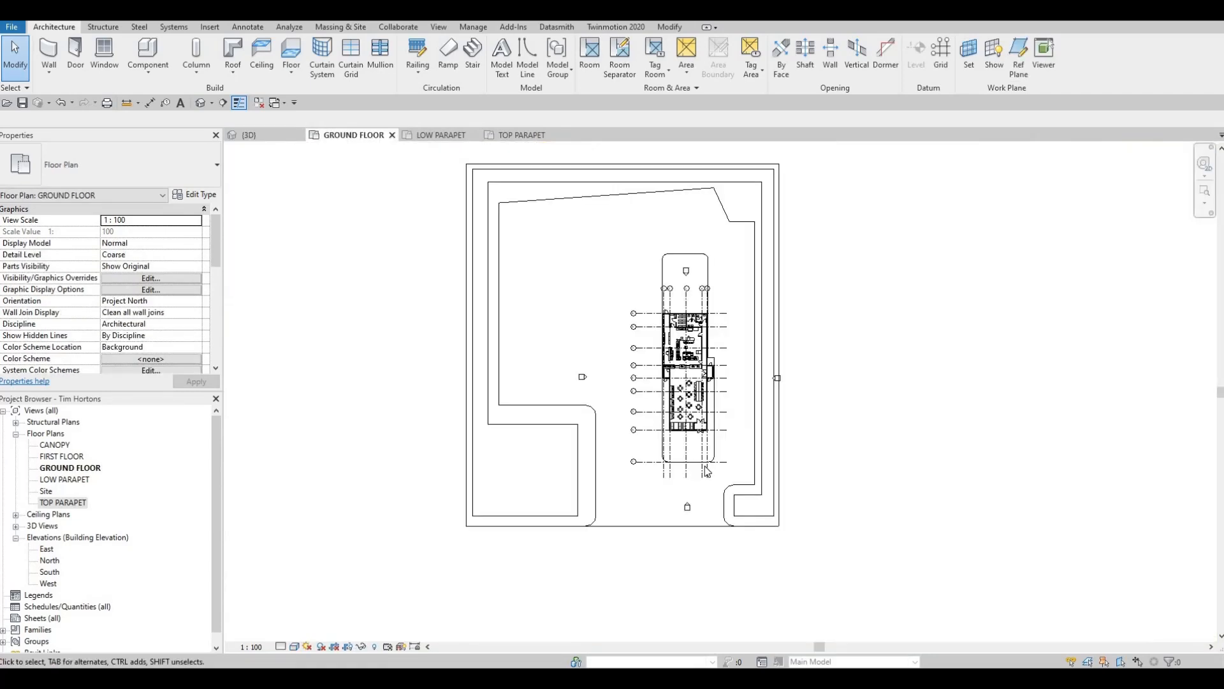
scroll(705, 464, up, 2)
click(684, 455)
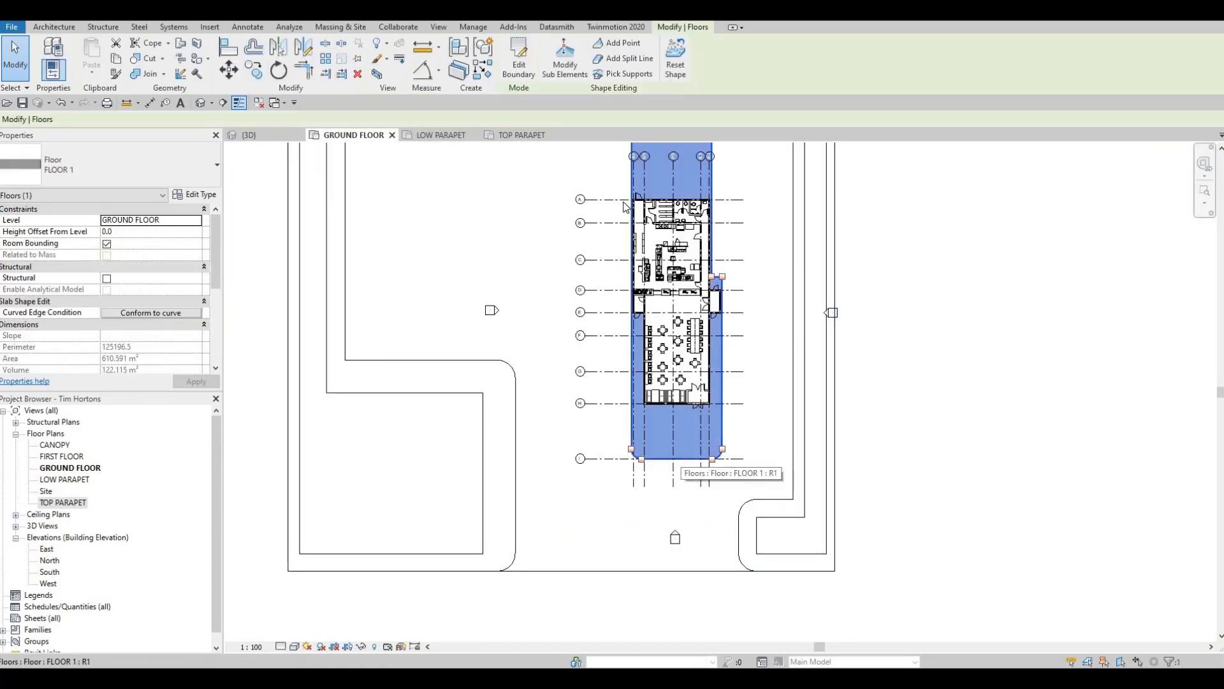
click(518, 57)
click(623, 48)
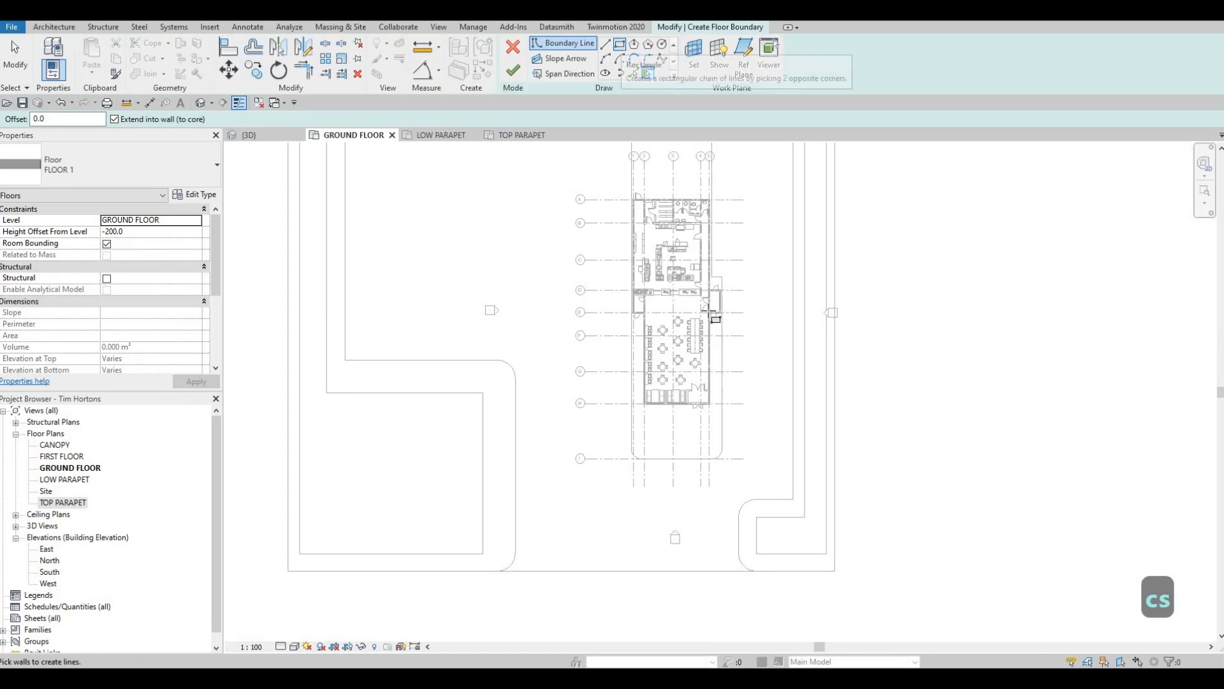
scroll(695, 382, up, 2)
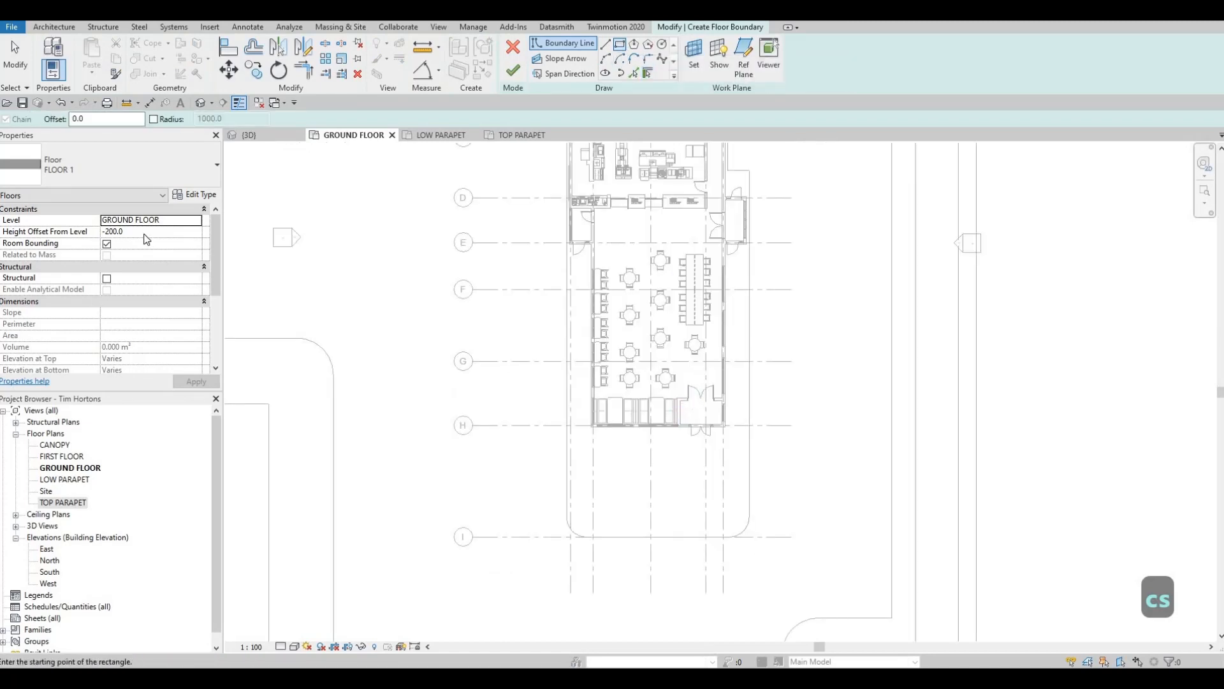
key(Return)
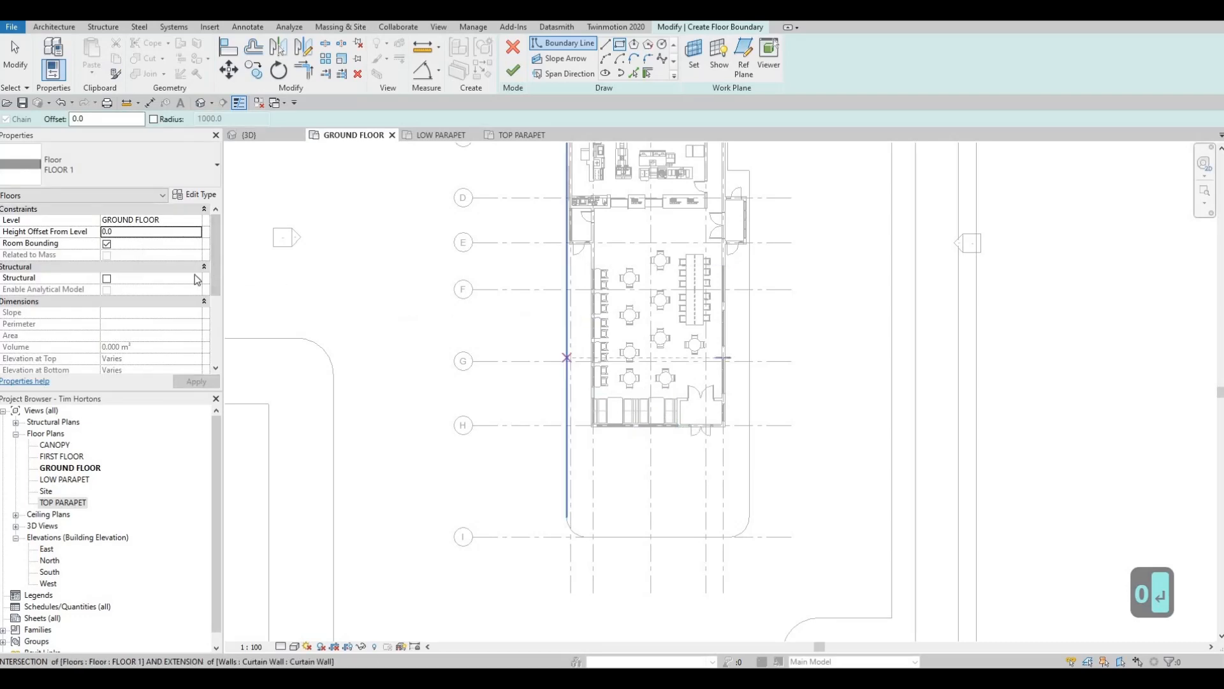
scroll(626, 407, up, 1)
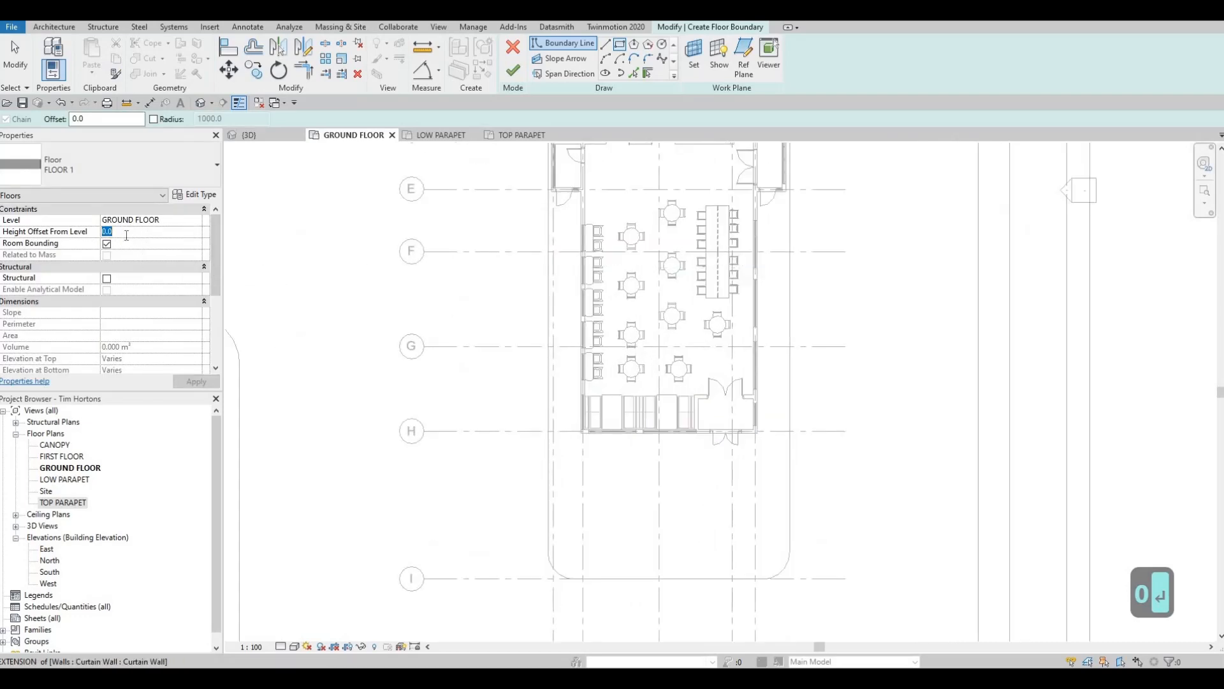
text(200)
scroll(688, 432, up, 2)
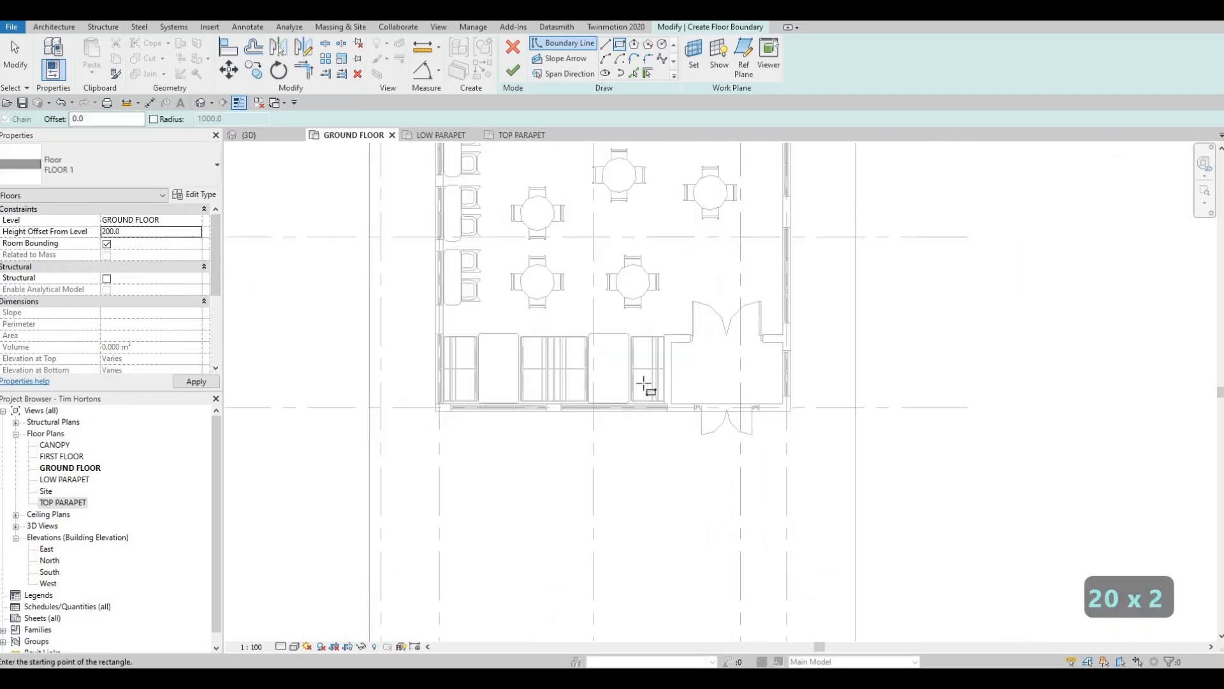
- Sketch a rectangular slab boundary outside the front double door, spanning the width of the entrance vestibule
scroll(644, 384, up, 2)
click(642, 389)
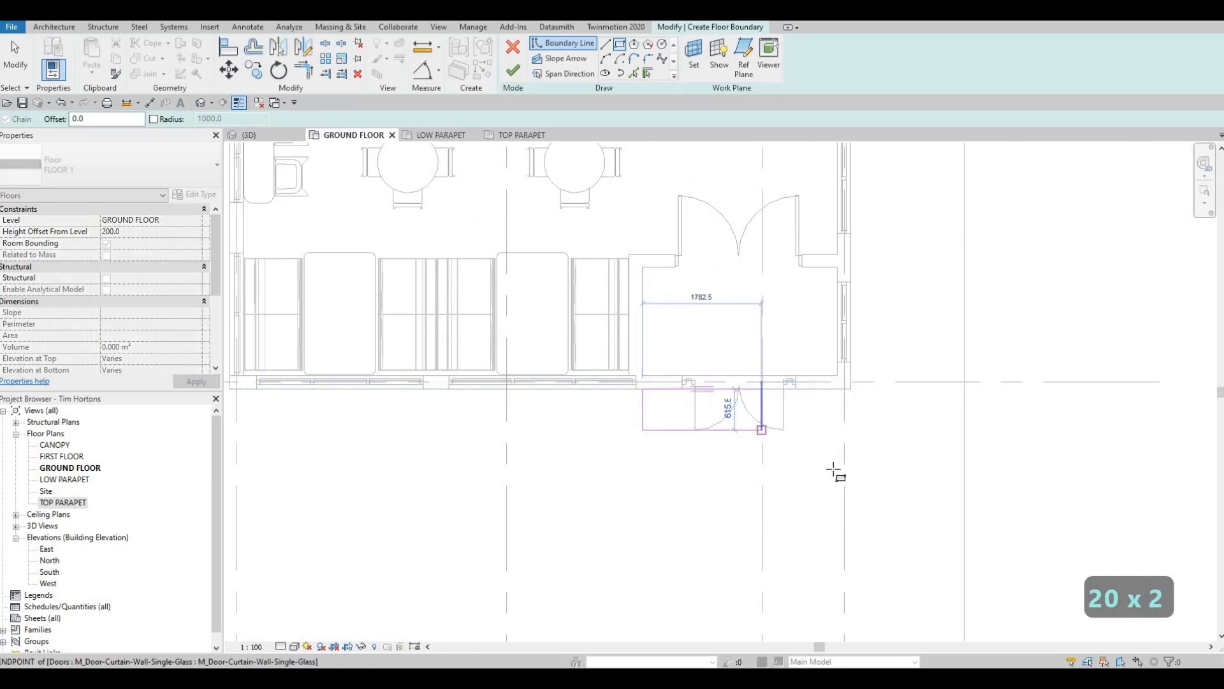
key(Escape)
scroll(792, 379, down, 2)
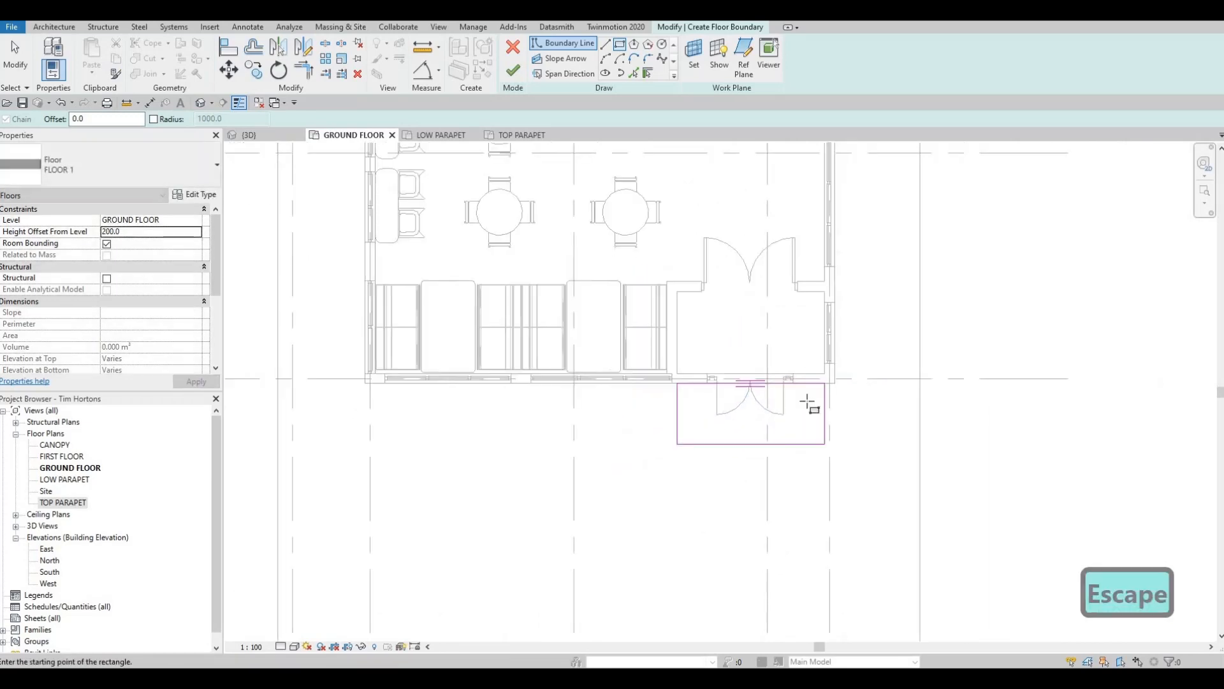
- Examine the side vestibules and their doors around grid lines D and E in the ground floor plan
middle_drag(833, 385, 795, 512)
scroll(778, 424, down, 1)
middle_drag(778, 424, 756, 588)
scroll(756, 587, down, 1)
middle_drag(757, 262, 743, 355)
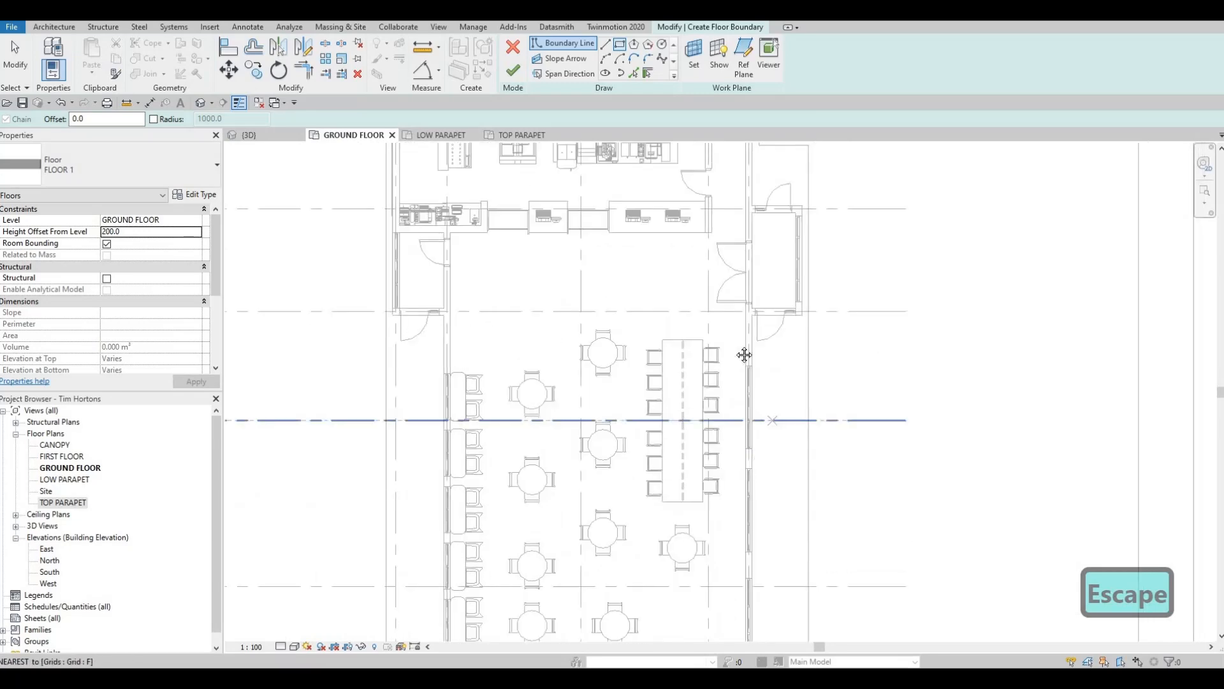
scroll(638, 274, down, 1)
middle_drag(638, 275, 668, 310)
middle_drag(708, 579, 674, 397)
scroll(625, 333, down, 1)
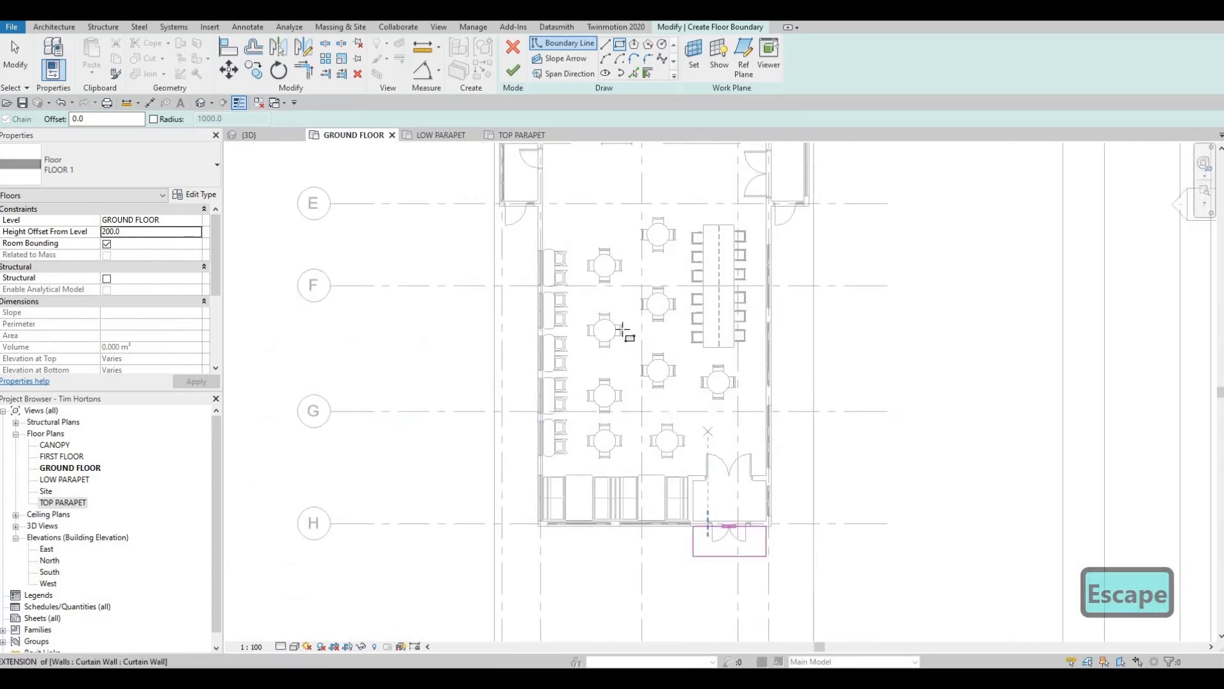
scroll(809, 361, down, 1)
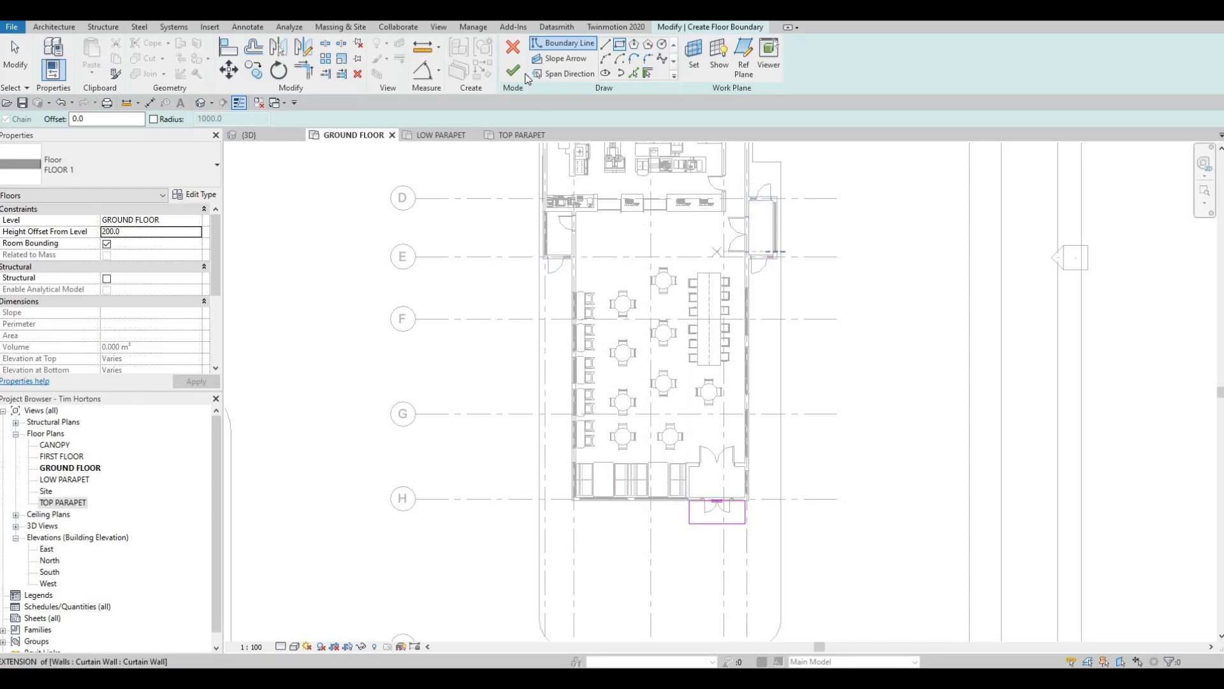
- Finish the front entrance slab's boundary sketch and clear the selection
scroll(586, 261, up, 1)
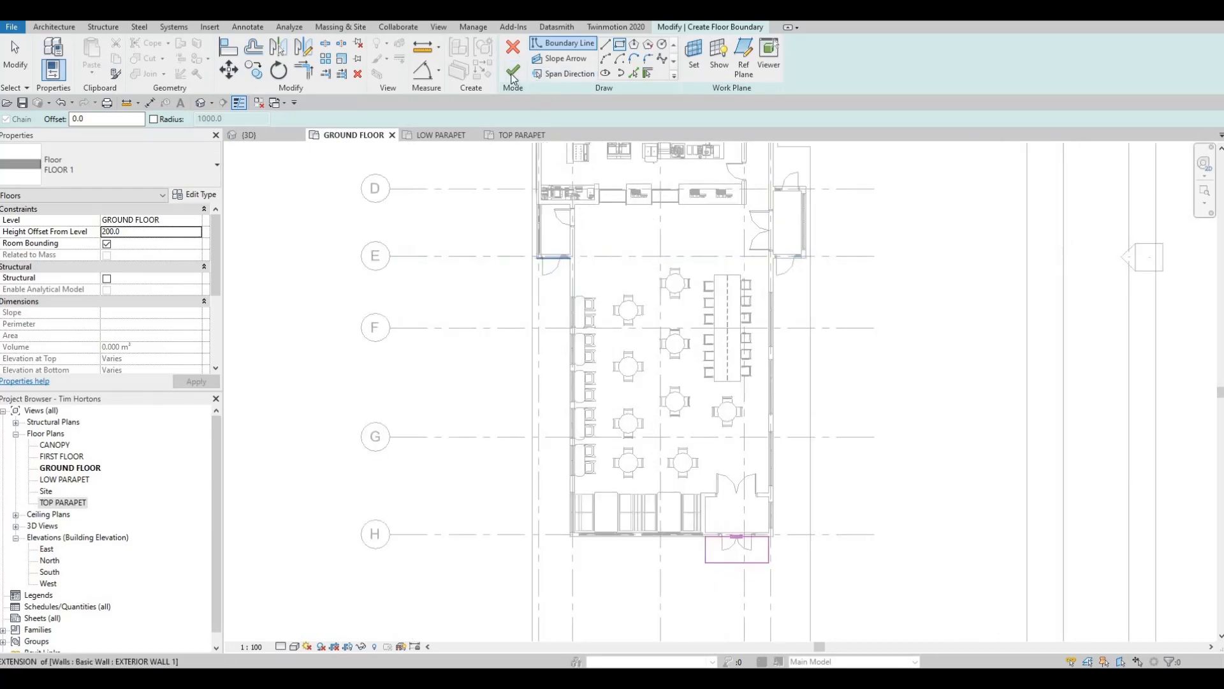
middle_drag(755, 526, 699, 397)
key(Escape)
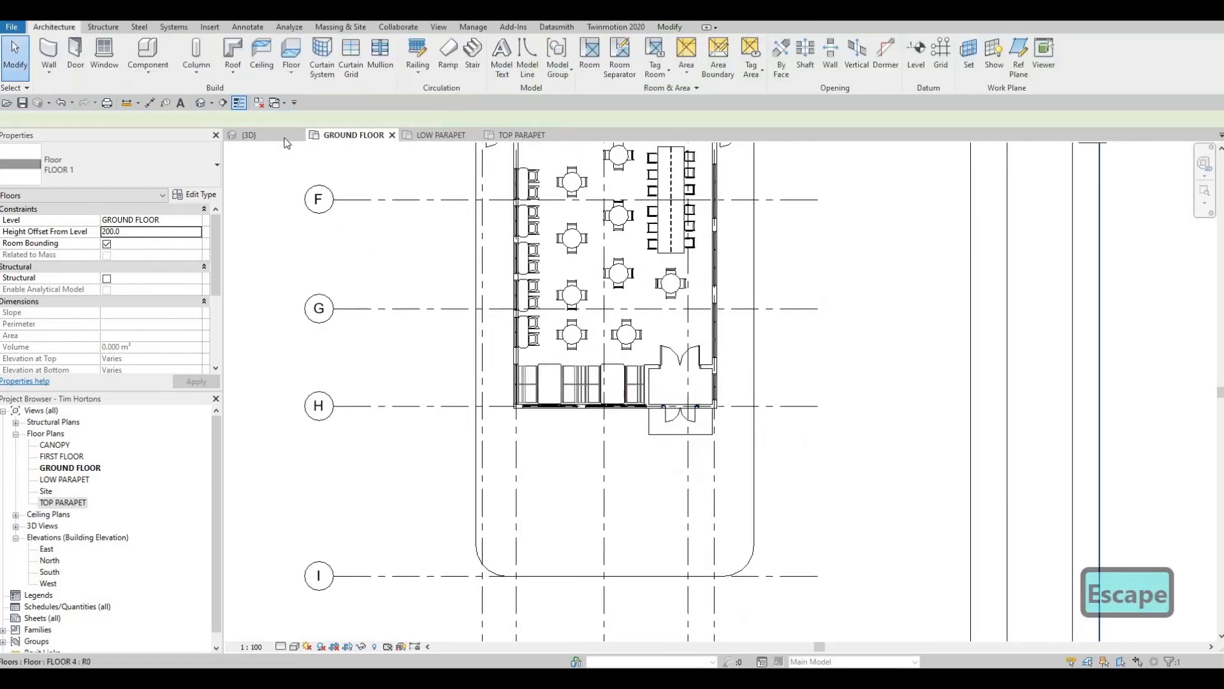
- Edit the front entrance slab's sub-elements in the 3D view and set its outer corner nearest the storefront windows to elevation -200
click(261, 135)
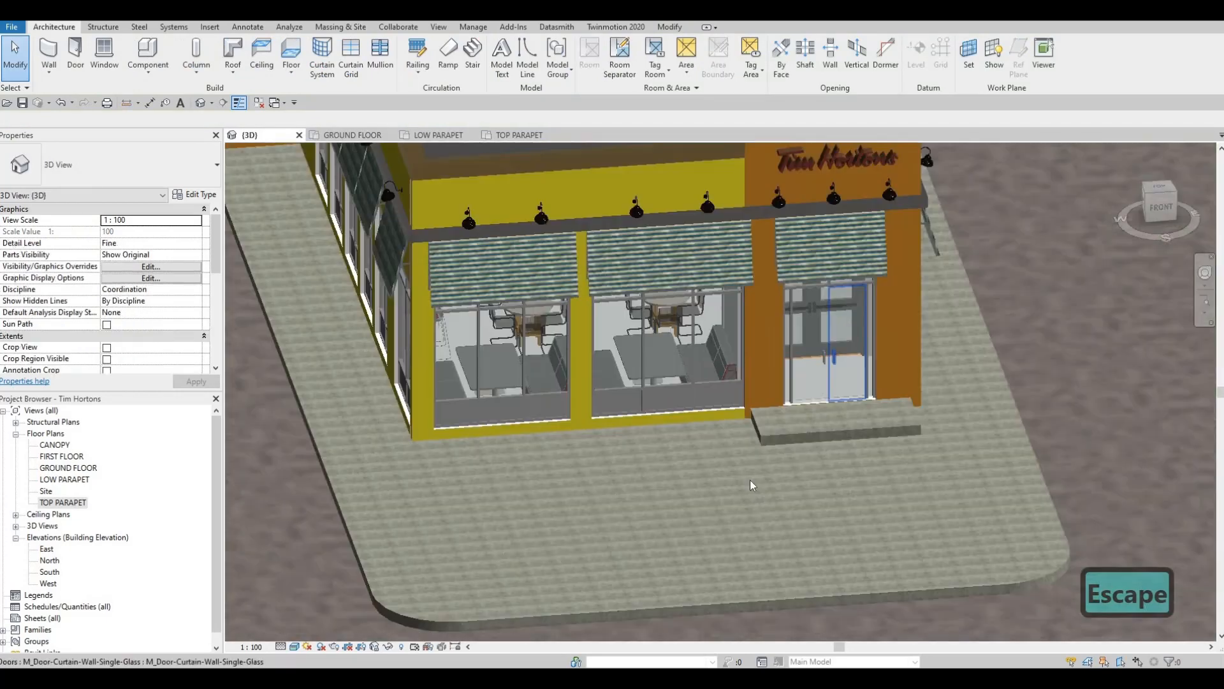
scroll(750, 479, up, 3)
click(816, 481)
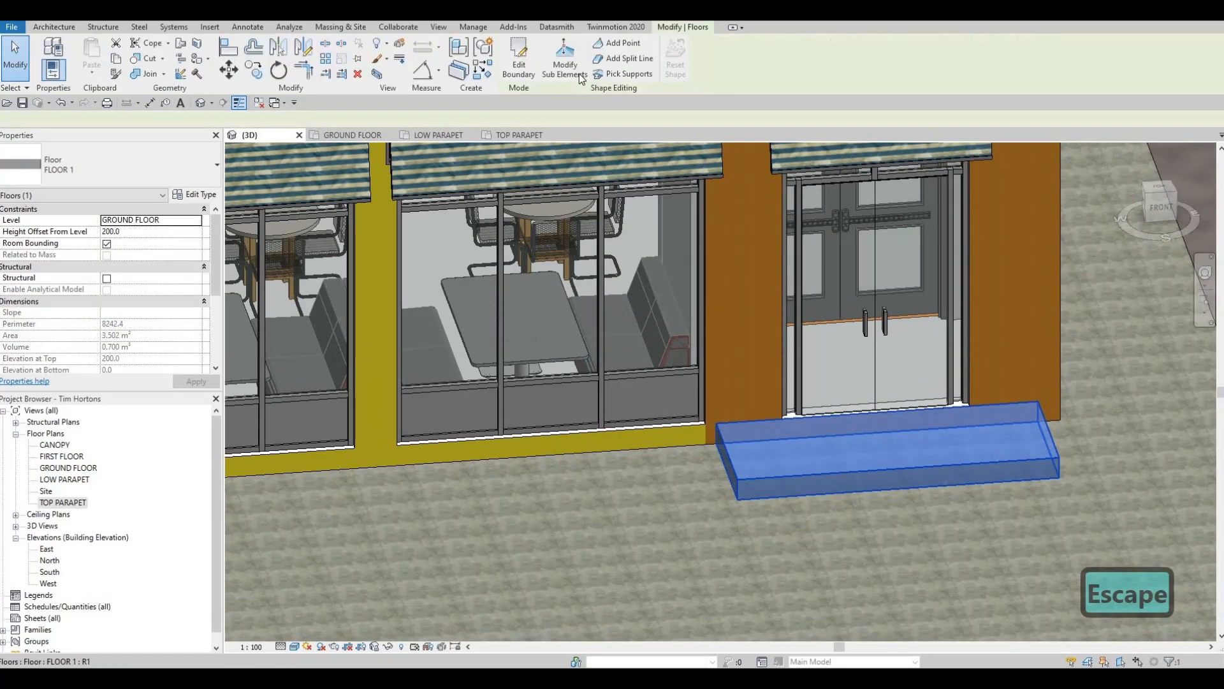
click(565, 57)
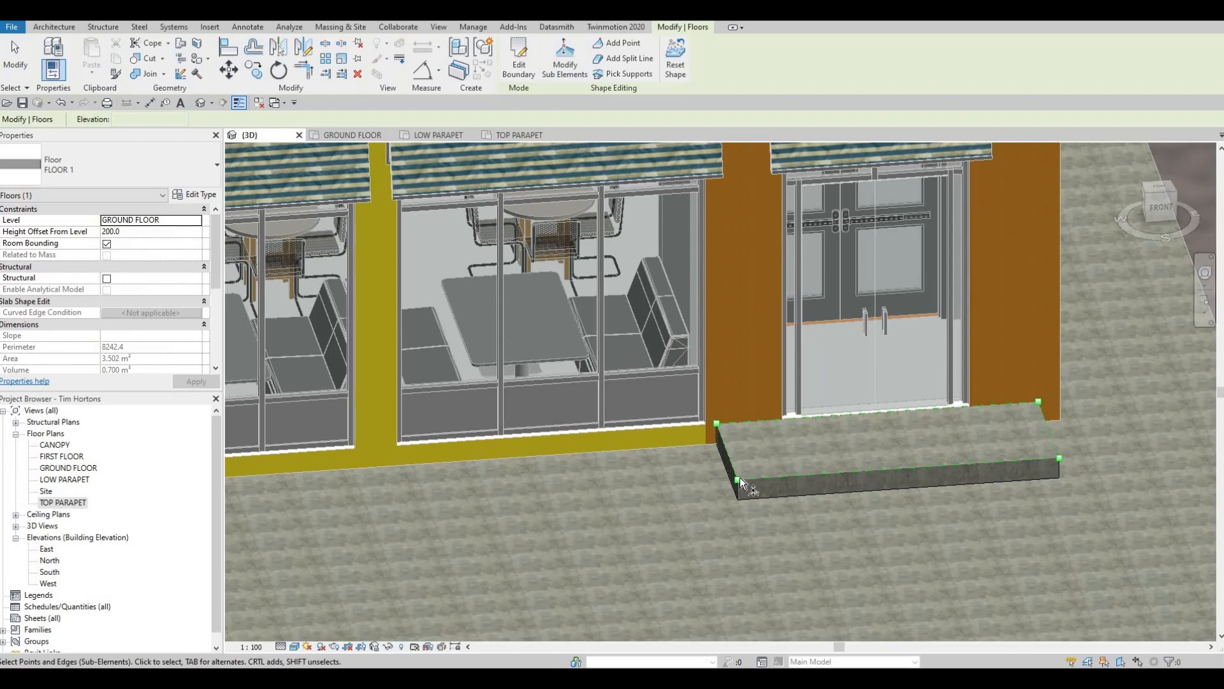
click(738, 480)
scroll(736, 480, up, 3)
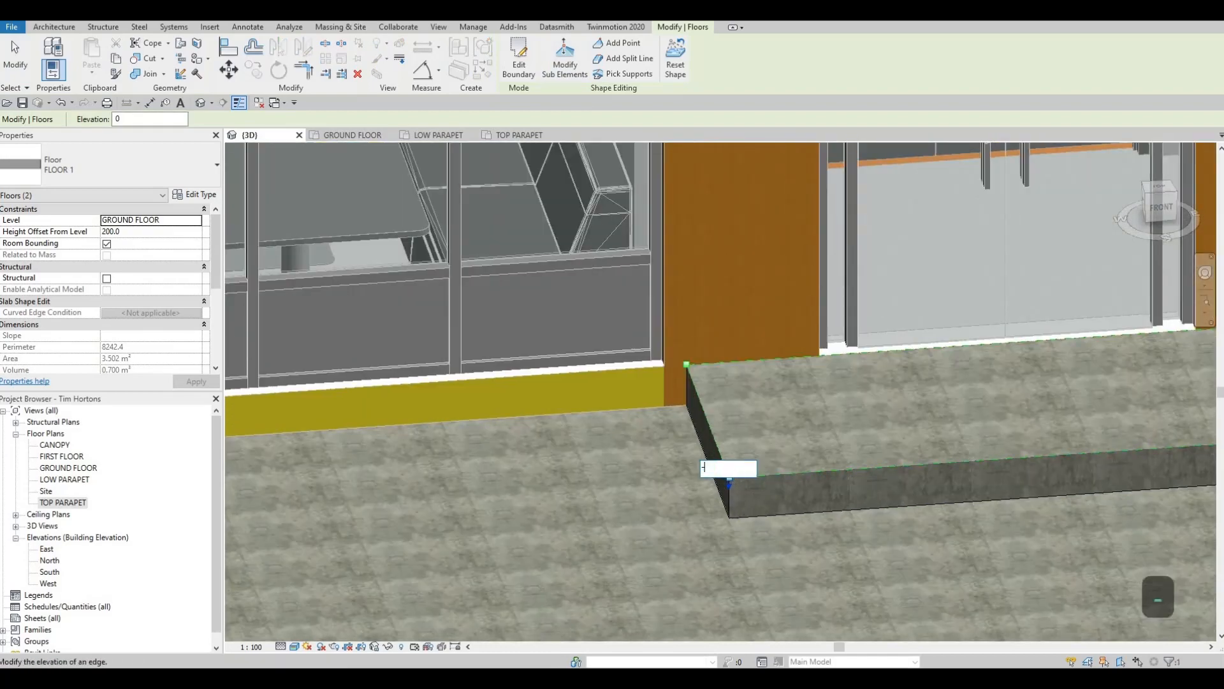
click(728, 468)
text(-200.)
key(BackSpace)
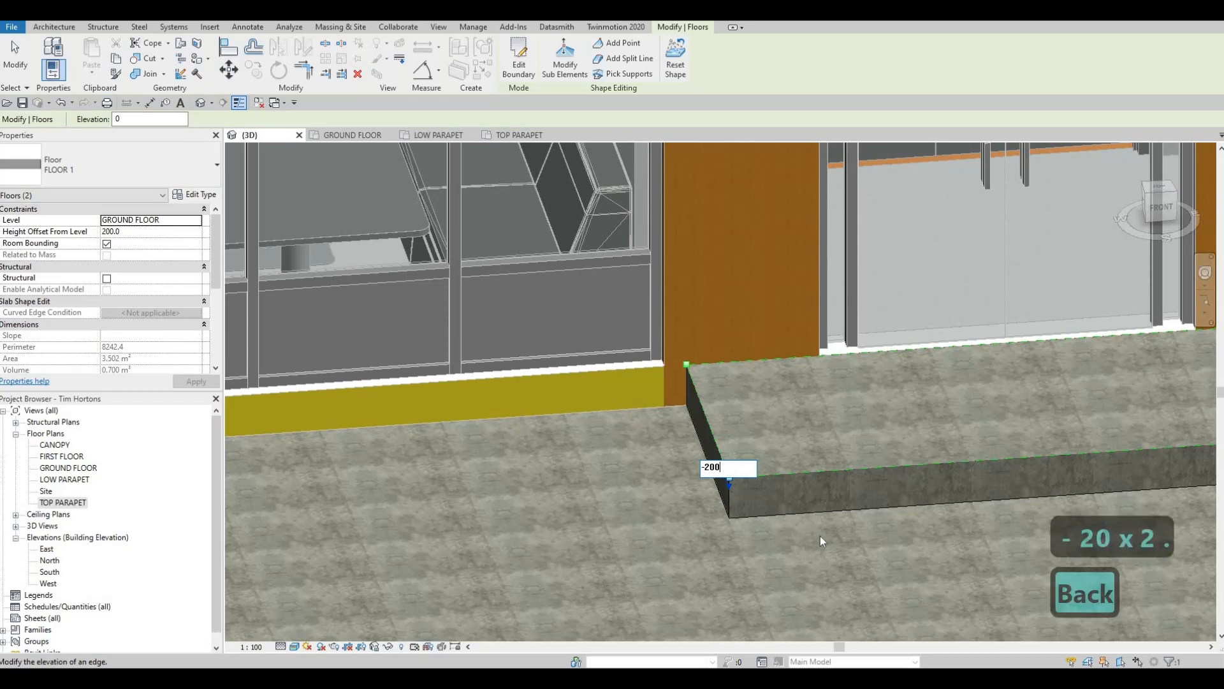
click(874, 538)
- Lower the front entrance slab's other outer corner to match the first, forming an even ramp, and clear the selection
middle_drag(994, 484, 799, 455)
scroll(799, 455, down, 1)
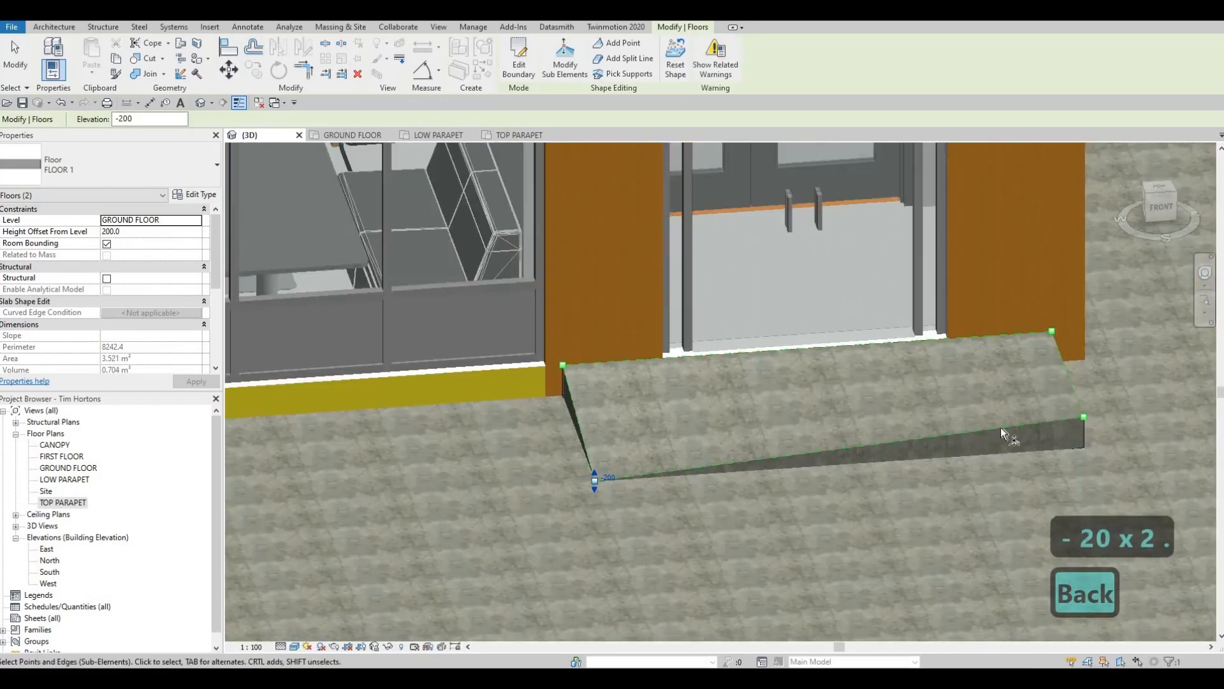
middle_drag(1082, 417, 1006, 423)
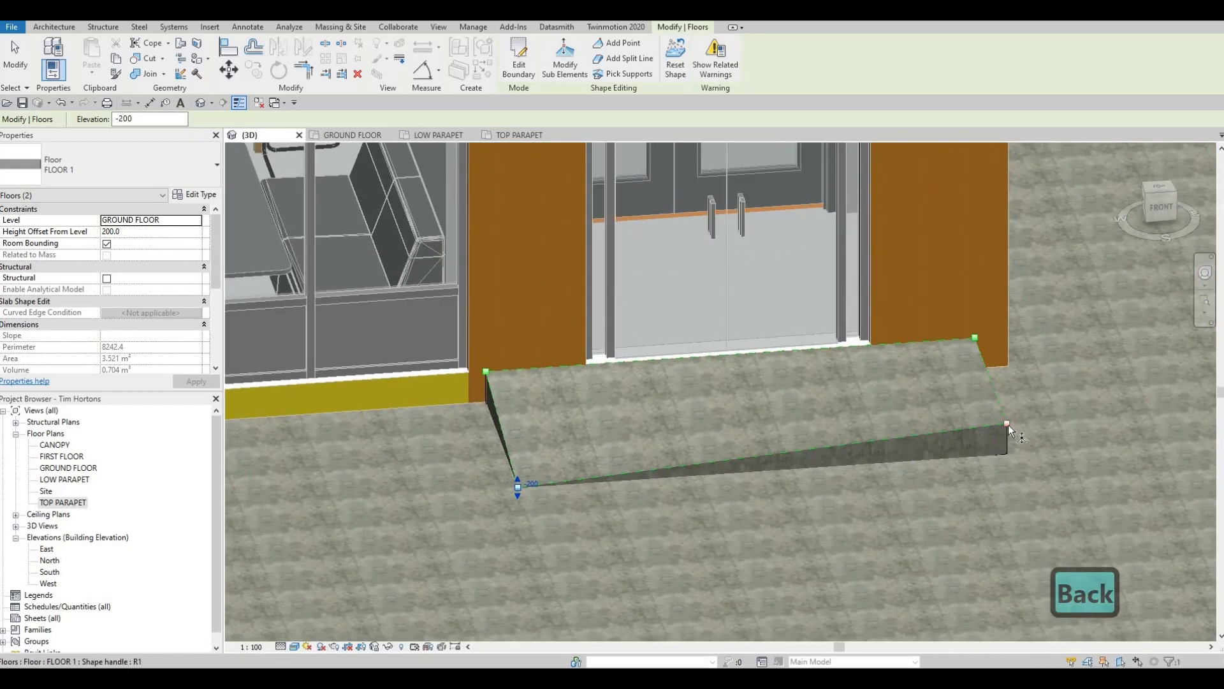
drag(1007, 432, 1018, 451)
scroll(747, 416, down, 3)
middle_drag(747, 417, 836, 465)
scroll(753, 439, down, 3)
key(Escape)
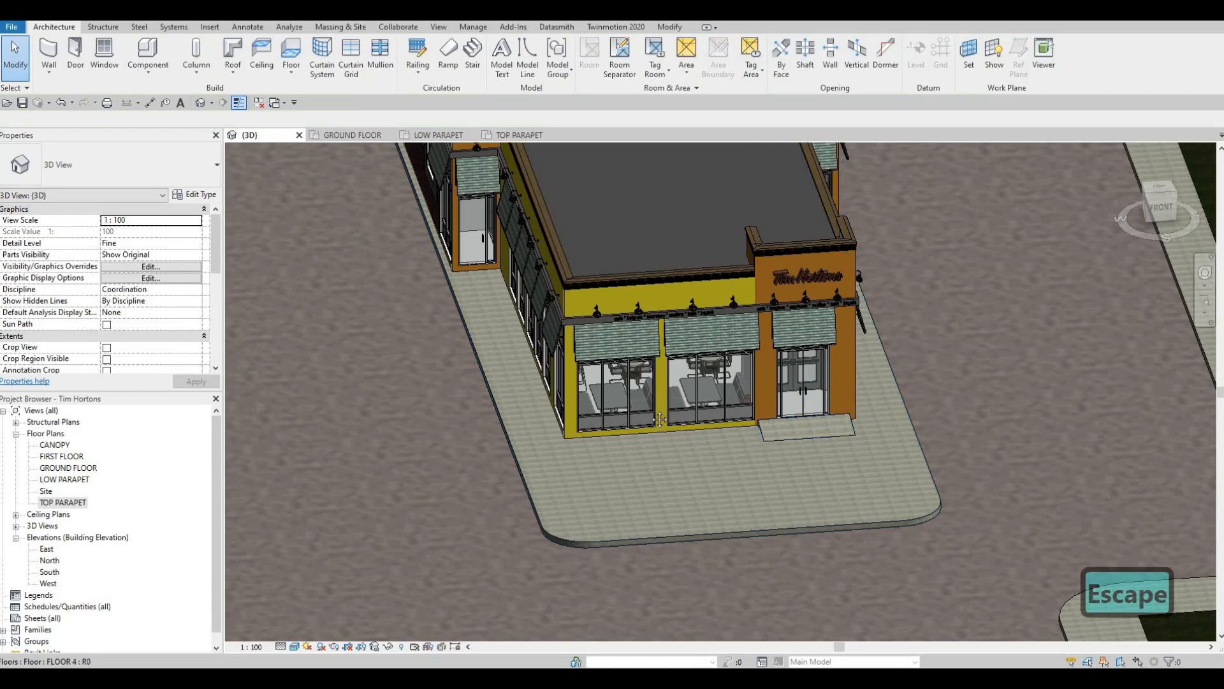
- Create a similar FLOOR 1 slab in the ground floor plan, about 1530 by 940 mm, outside the west vestibule door near grid line E
middle_drag(466, 268, 459, 289)
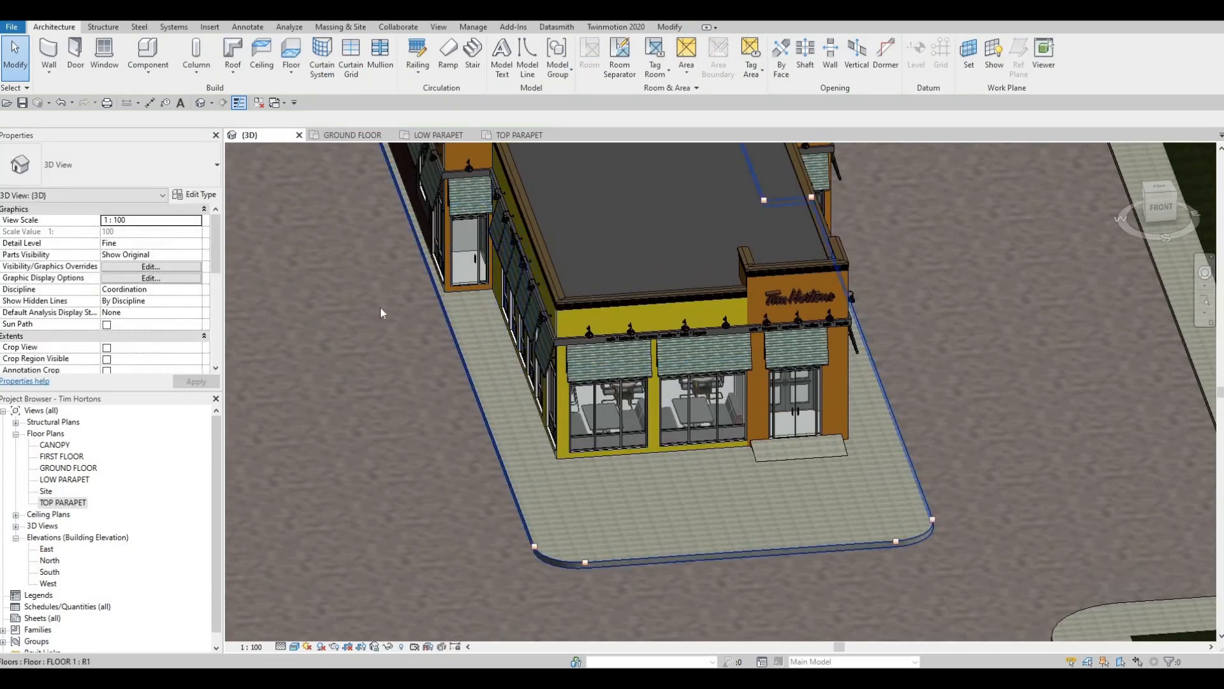
click(345, 136)
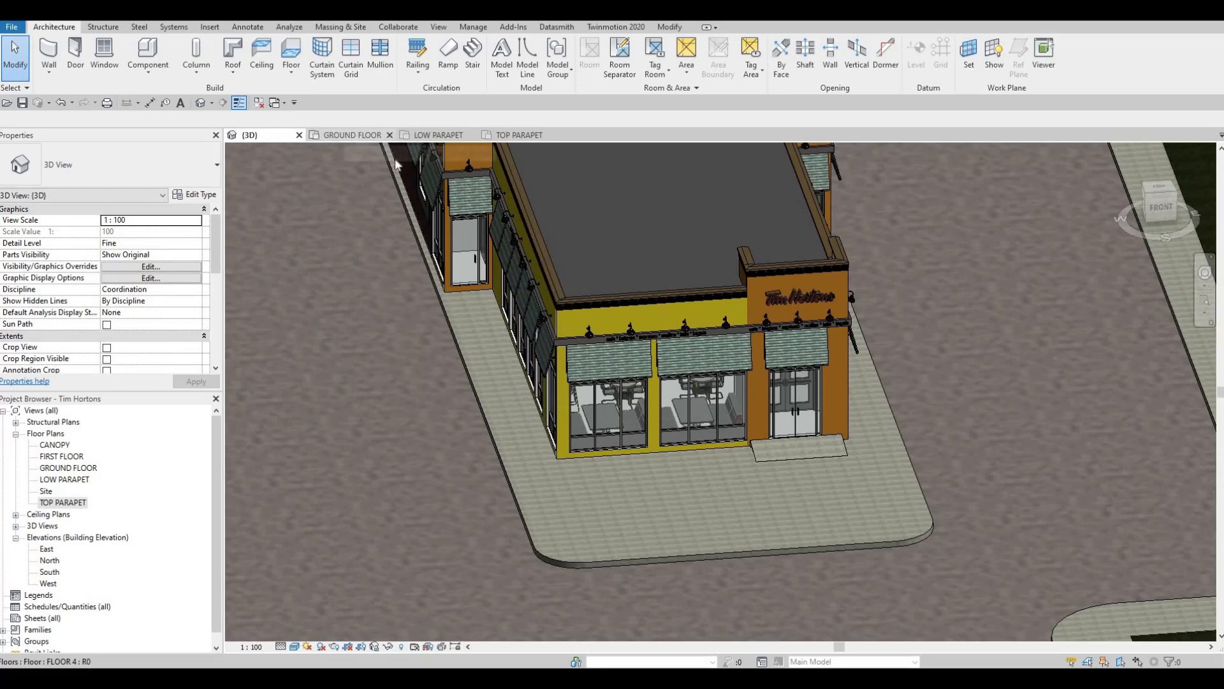
middle_drag(497, 206, 579, 355)
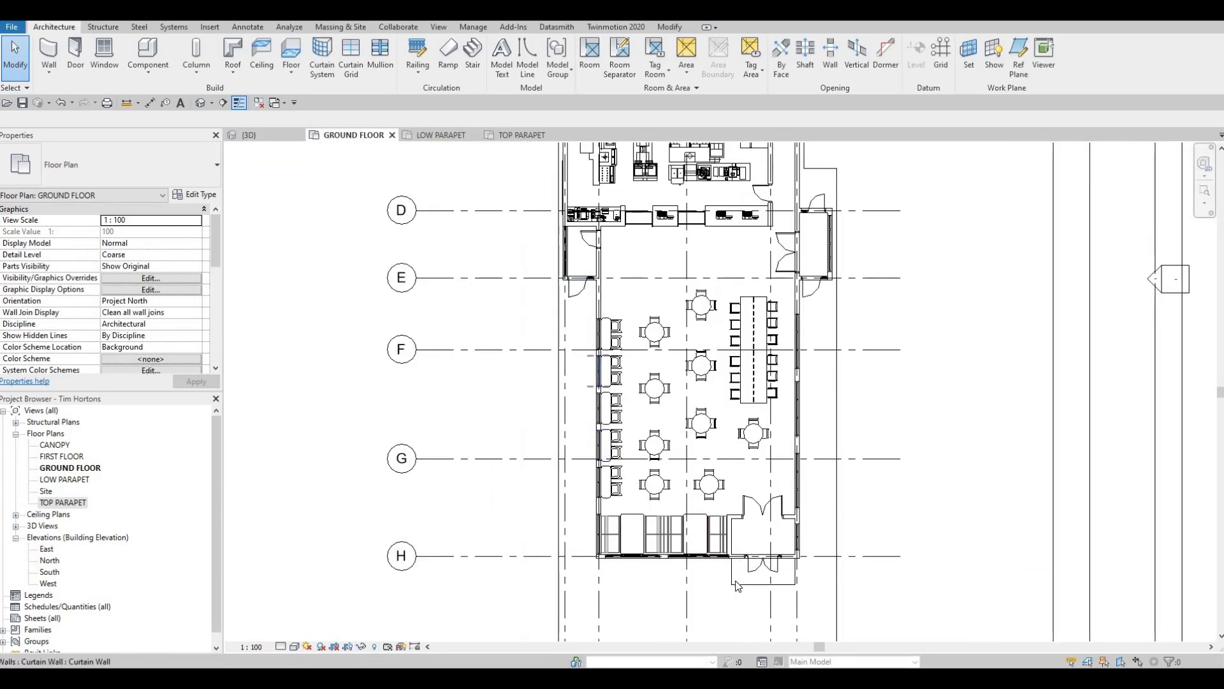
click(758, 559)
click(519, 58)
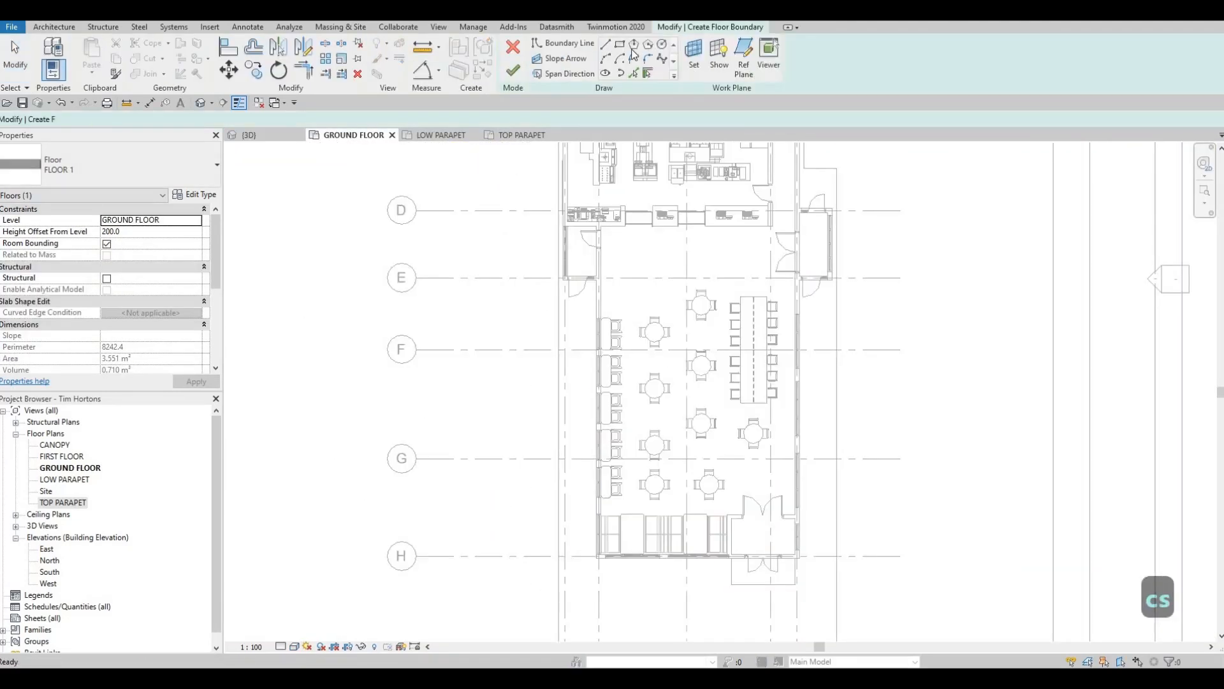
scroll(546, 285, up, 5)
click(529, 283)
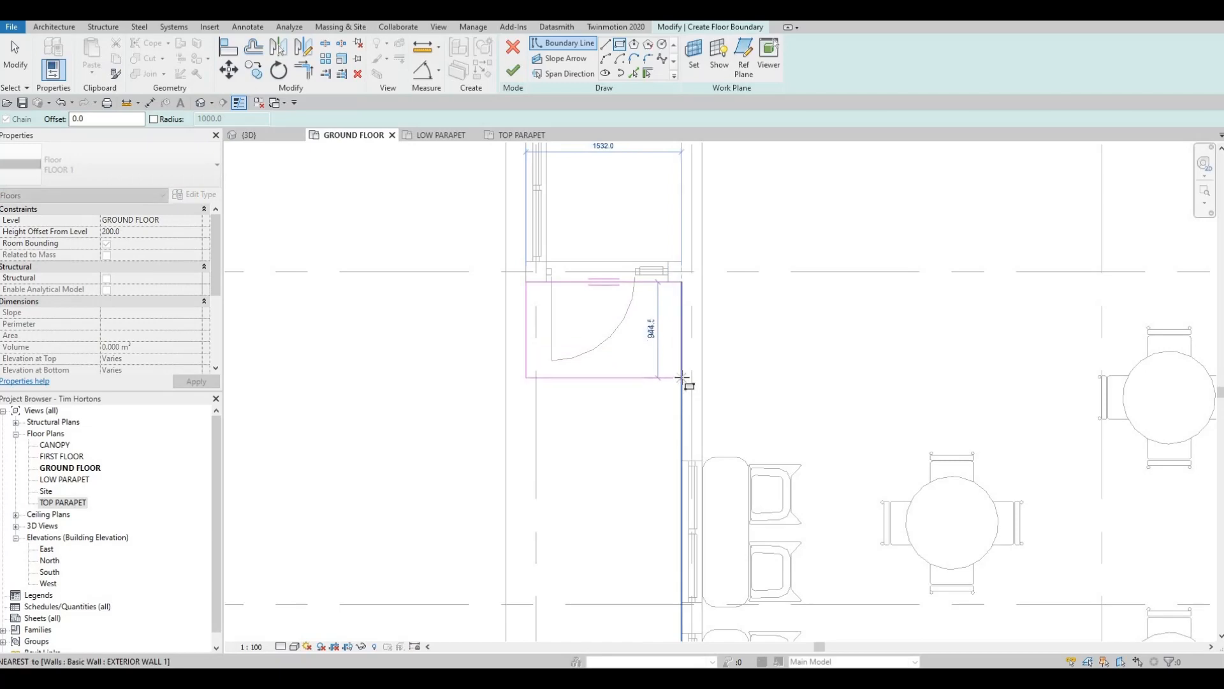
click(595, 396)
key(Escape)
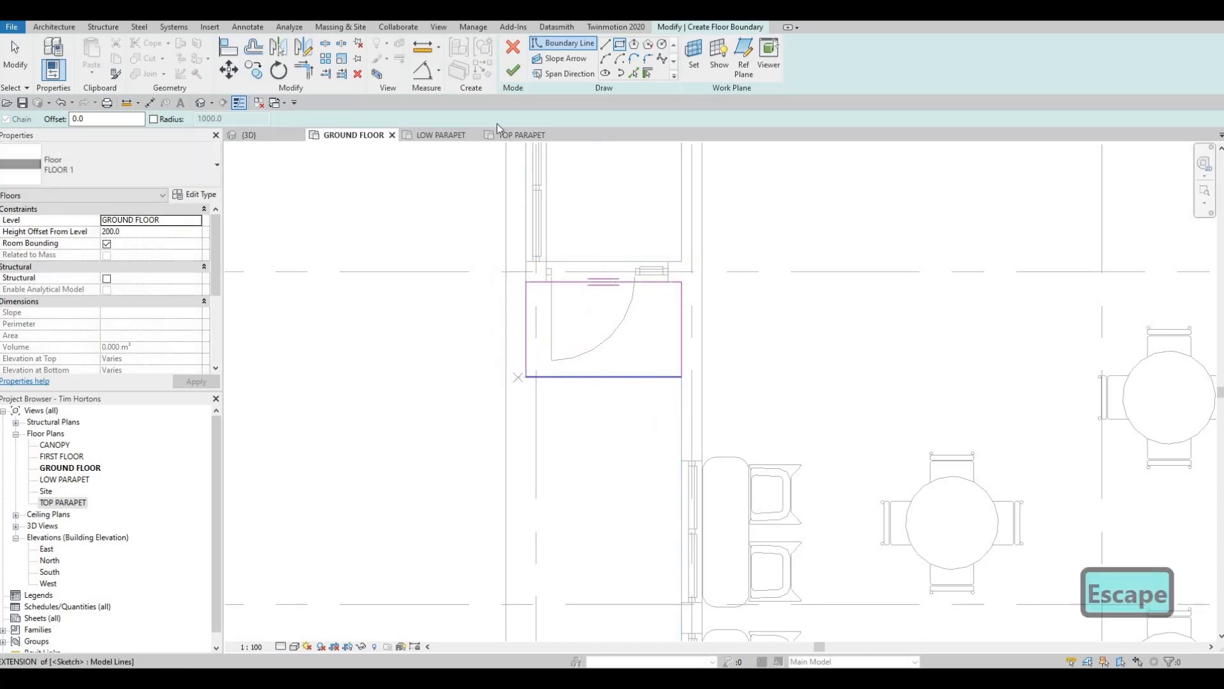
click(513, 71)
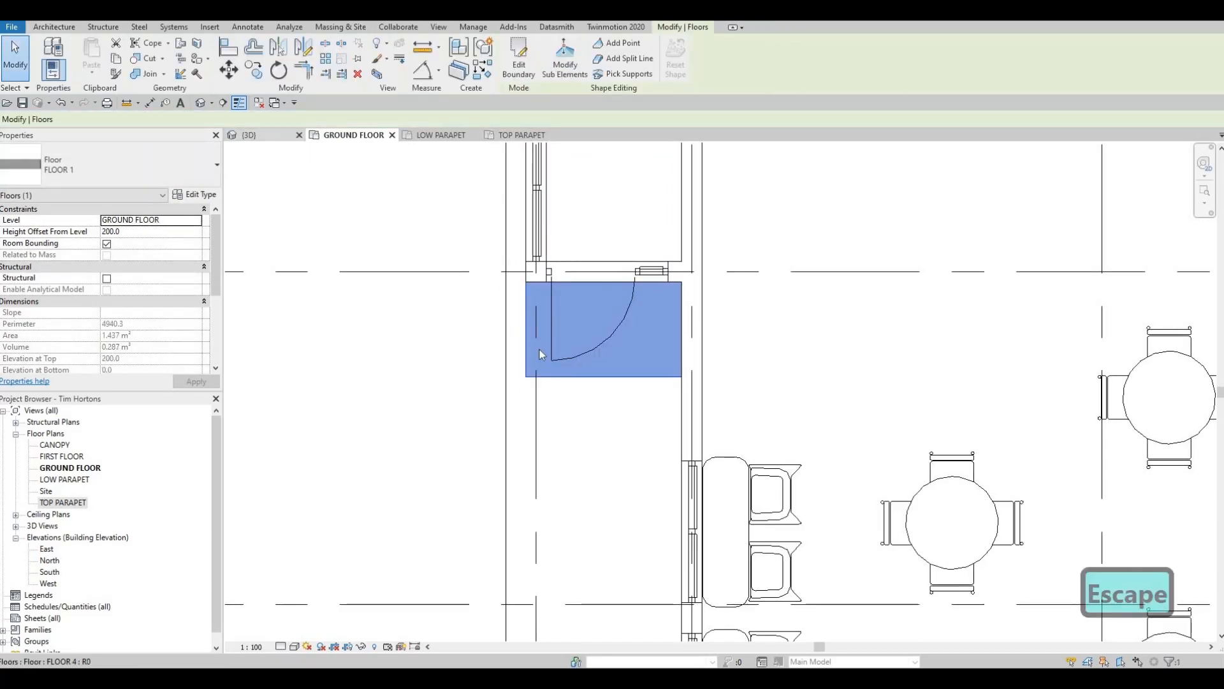
- Edit the west door slab's sub-elements in the 3D view and set its outer corner on the curb side to elevation -200
click(249, 135)
middle_drag(440, 273, 620, 327)
scroll(615, 326, up, 2)
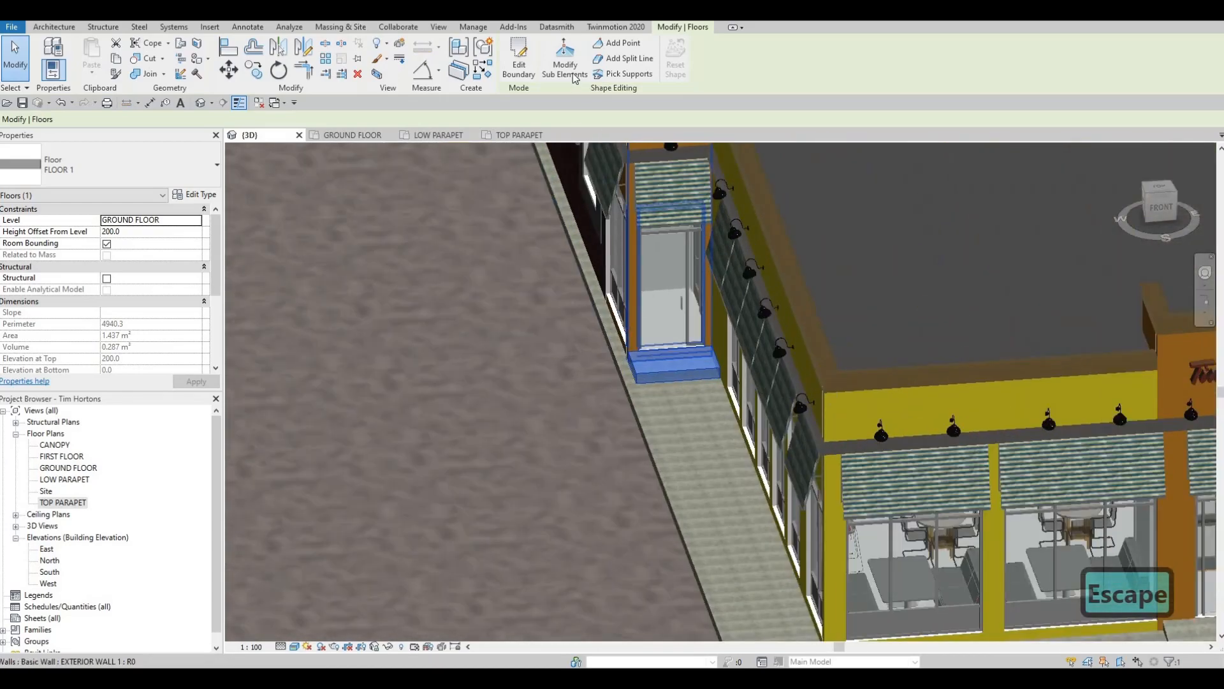
click(565, 64)
scroll(626, 383, up, 3)
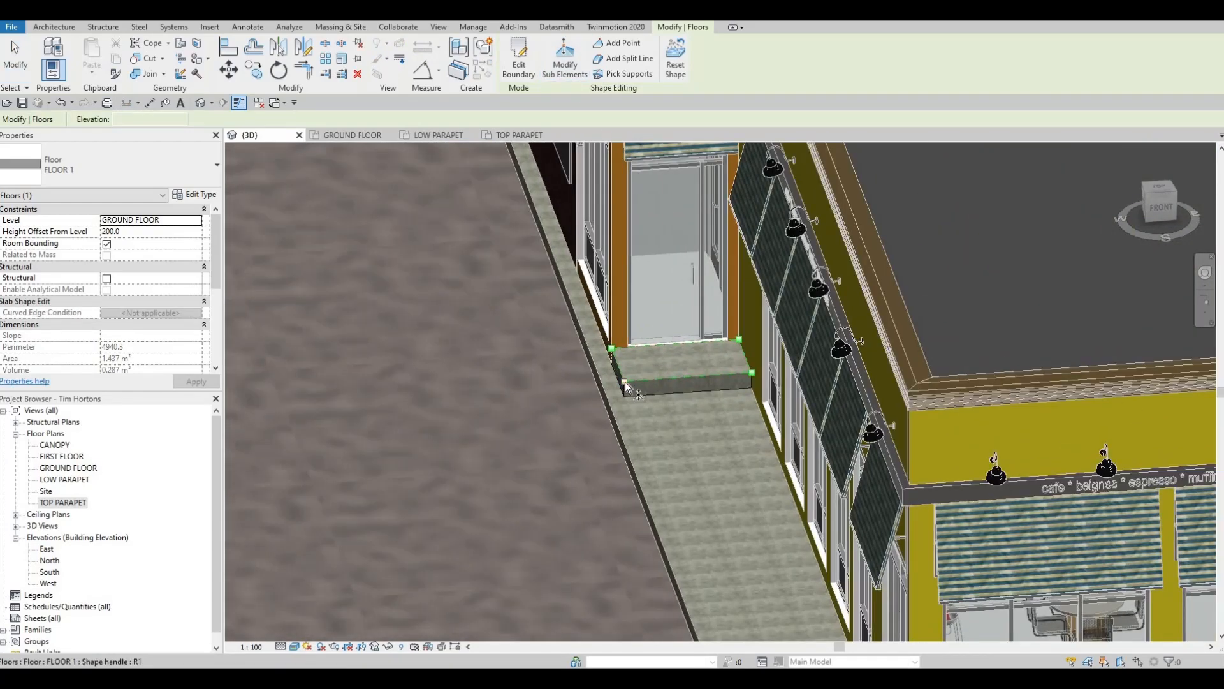
click(625, 383)
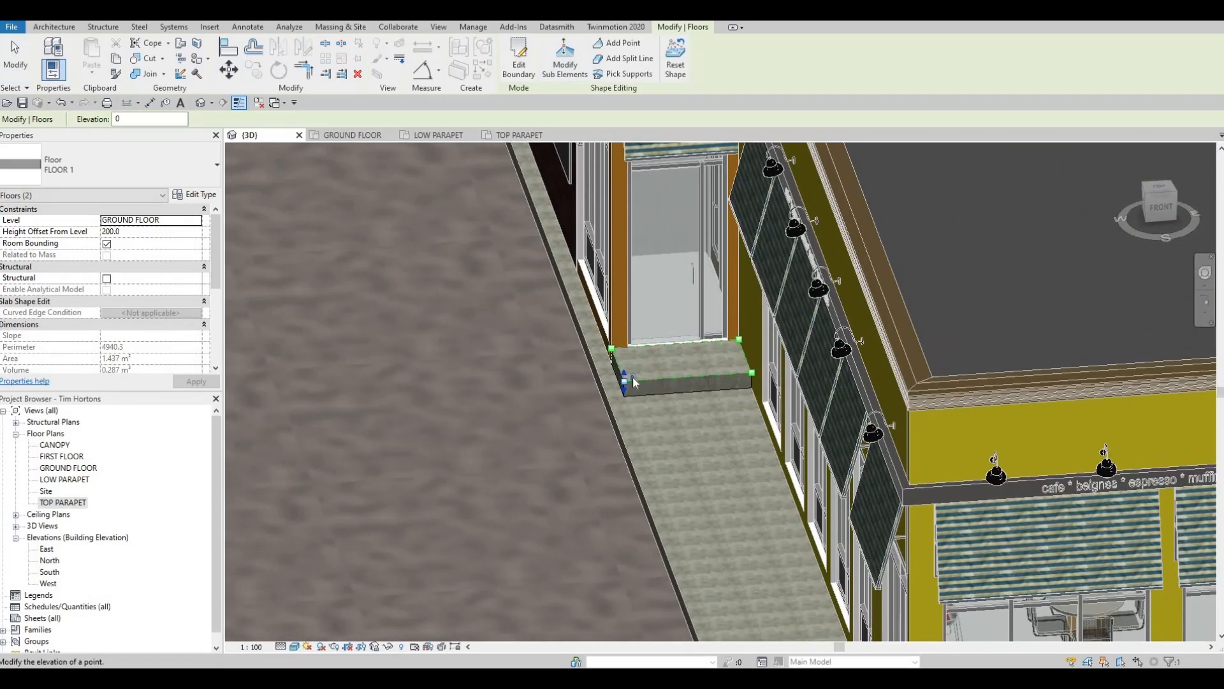
text(-20)
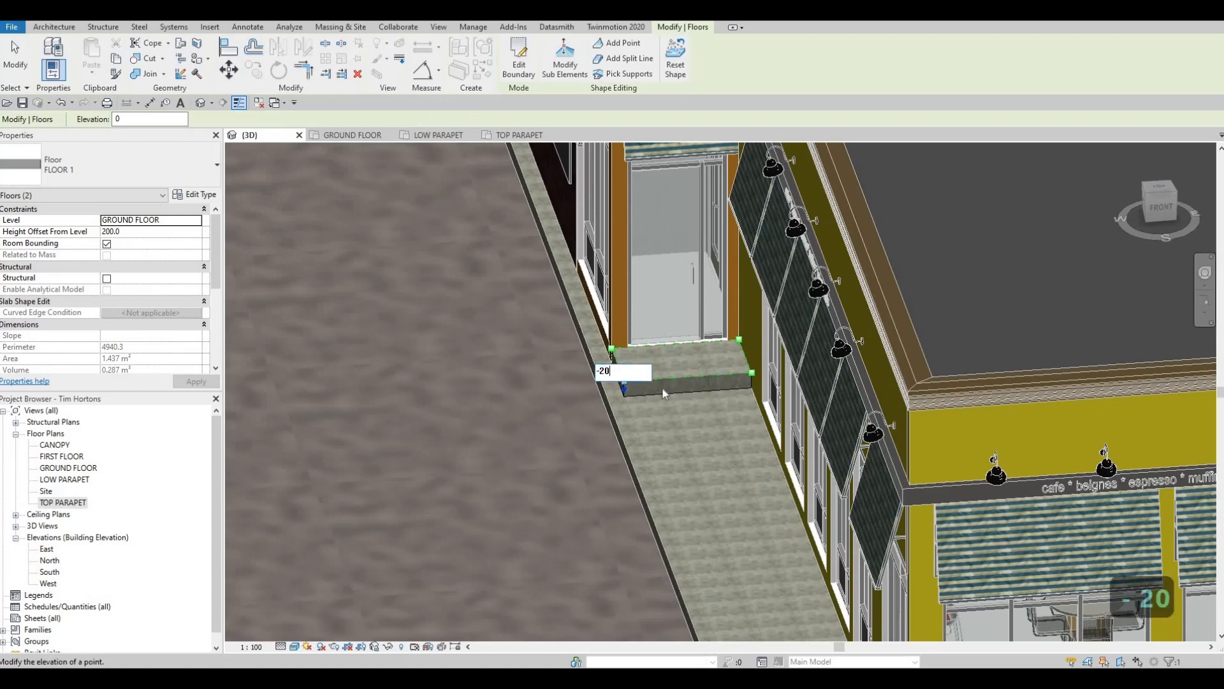
text(0)
key(Return)
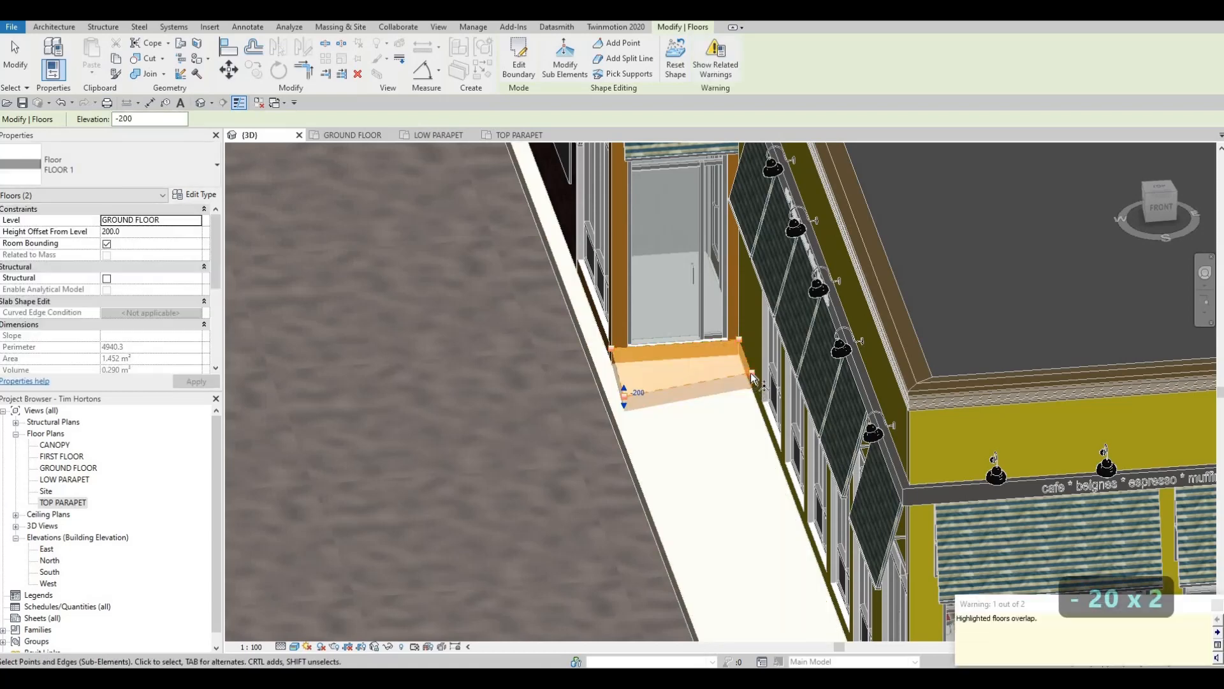
- Set the west door slab's other outer corner, beside the storefront wall, to elevation -200 and clear the selection
click(753, 375)
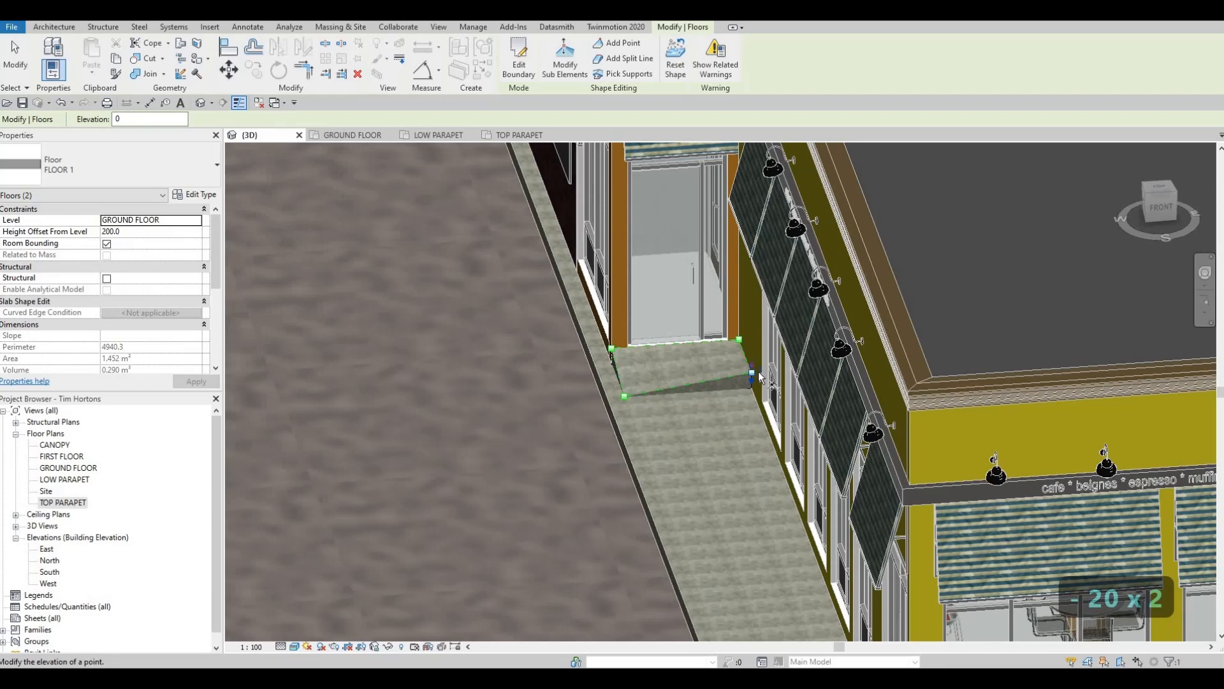
click(752, 370)
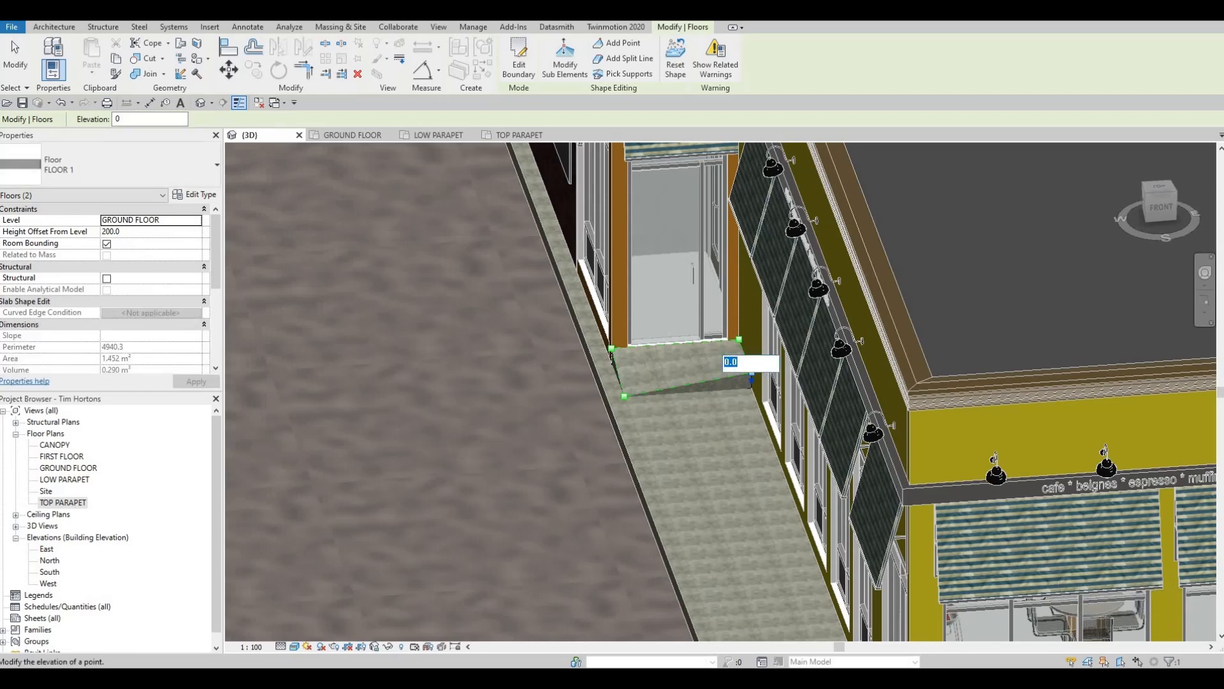
text(-200)
key(Return)
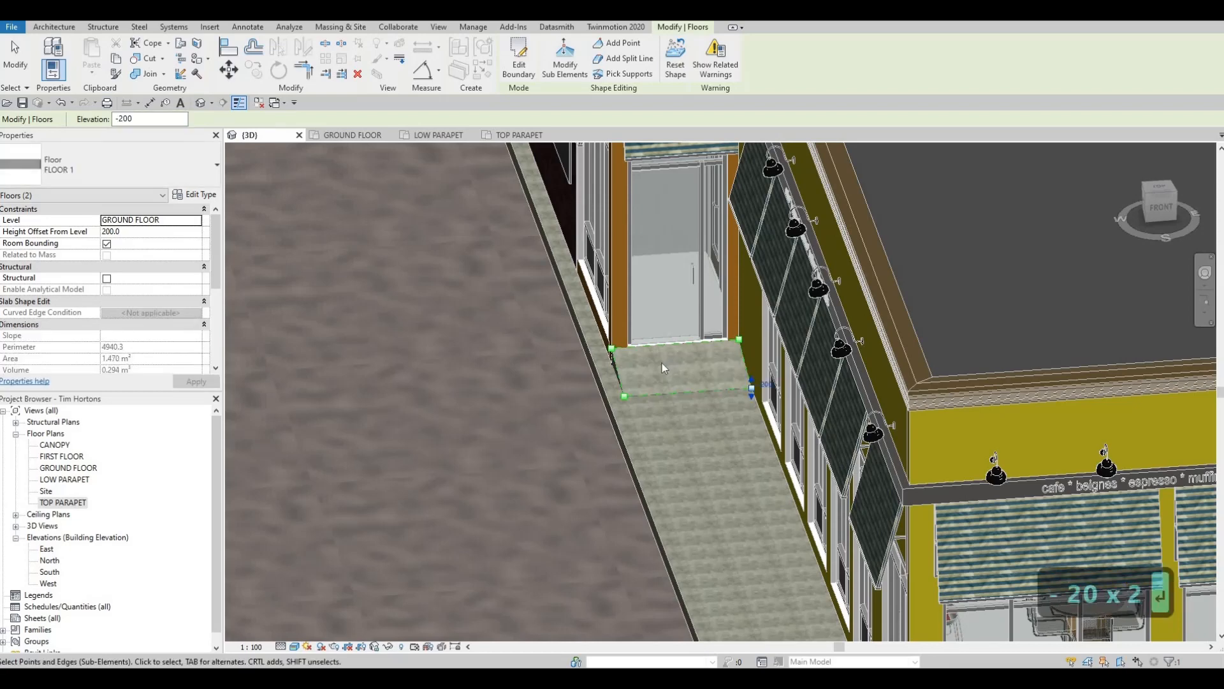
key(Escape)
key(Escape)
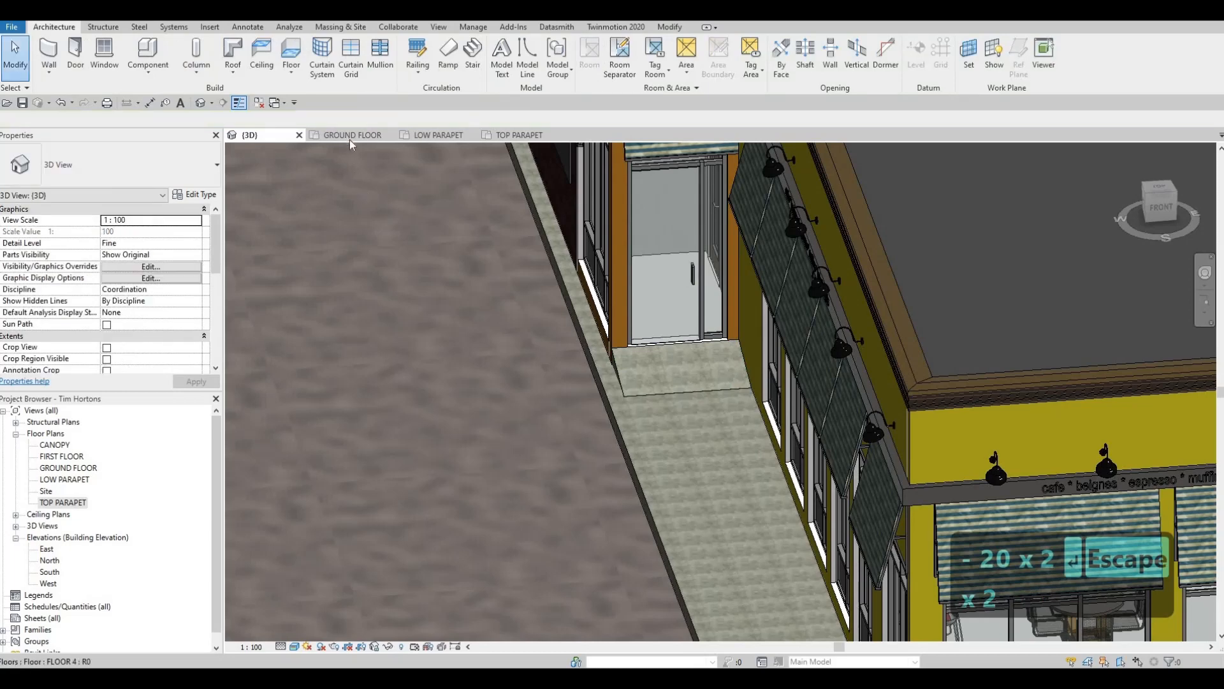
- Copy the west door ramp slab in the ground floor plan to the east vestibule's door near grid line E
click(349, 136)
key(Escape)
click(572, 369)
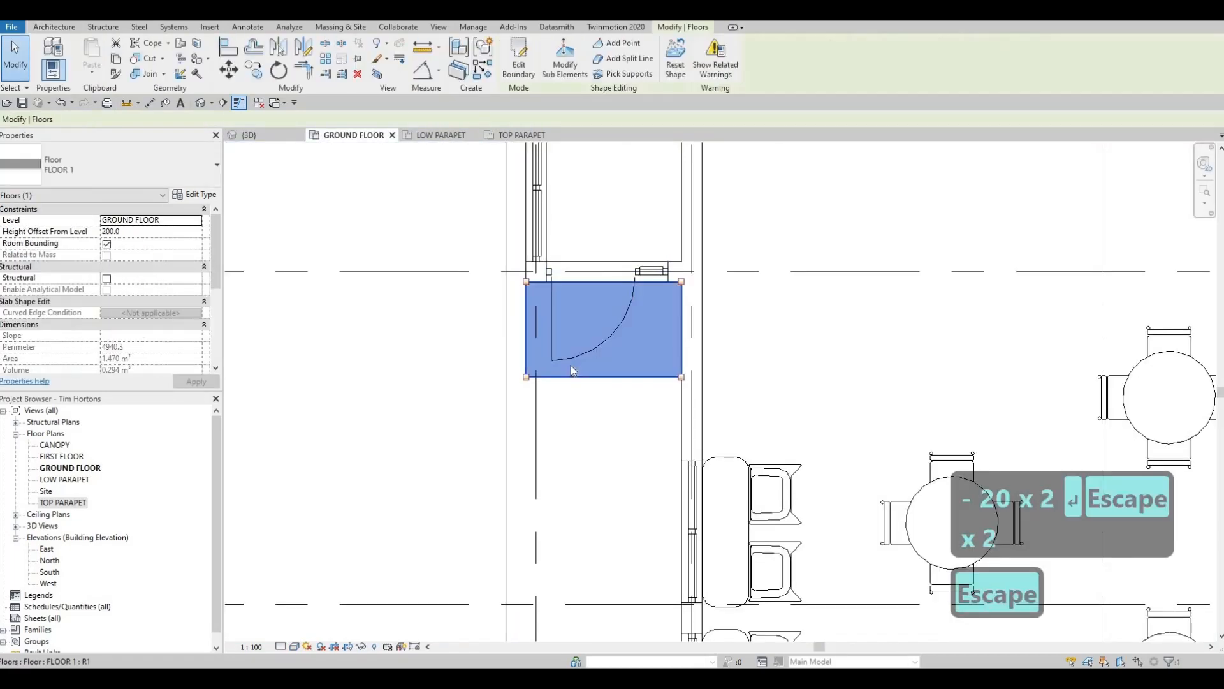
key(c)
click(527, 282)
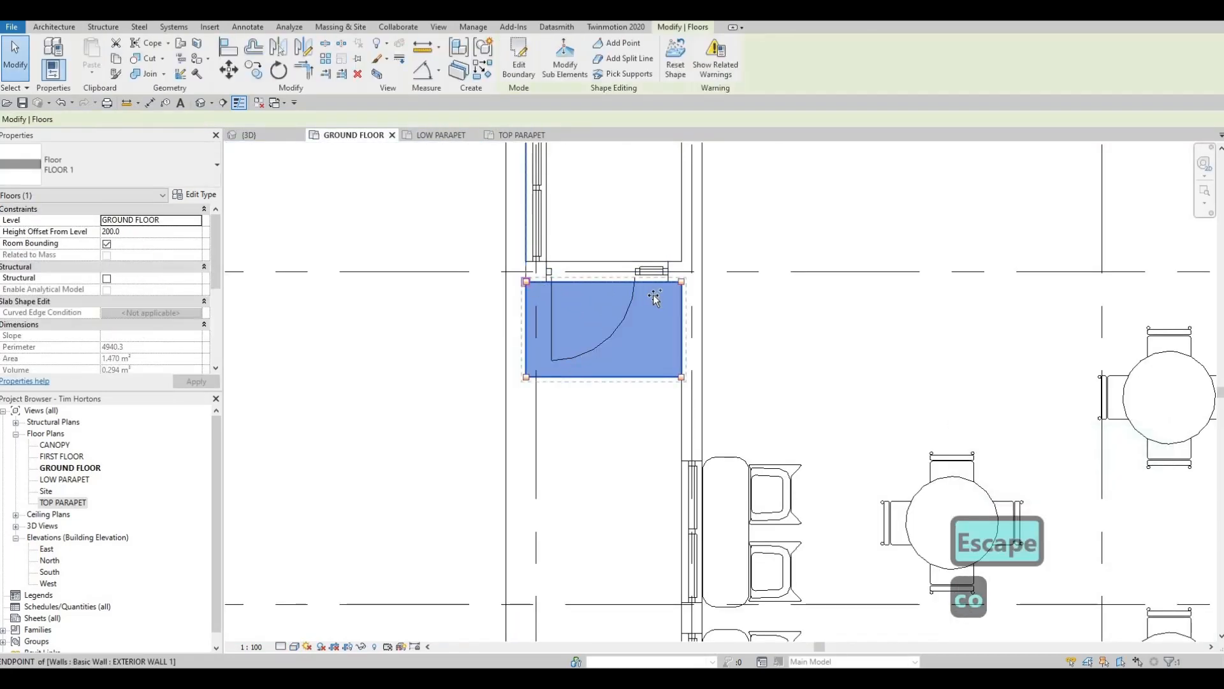
scroll(659, 296, down, 2)
middle_drag(845, 303, 464, 317)
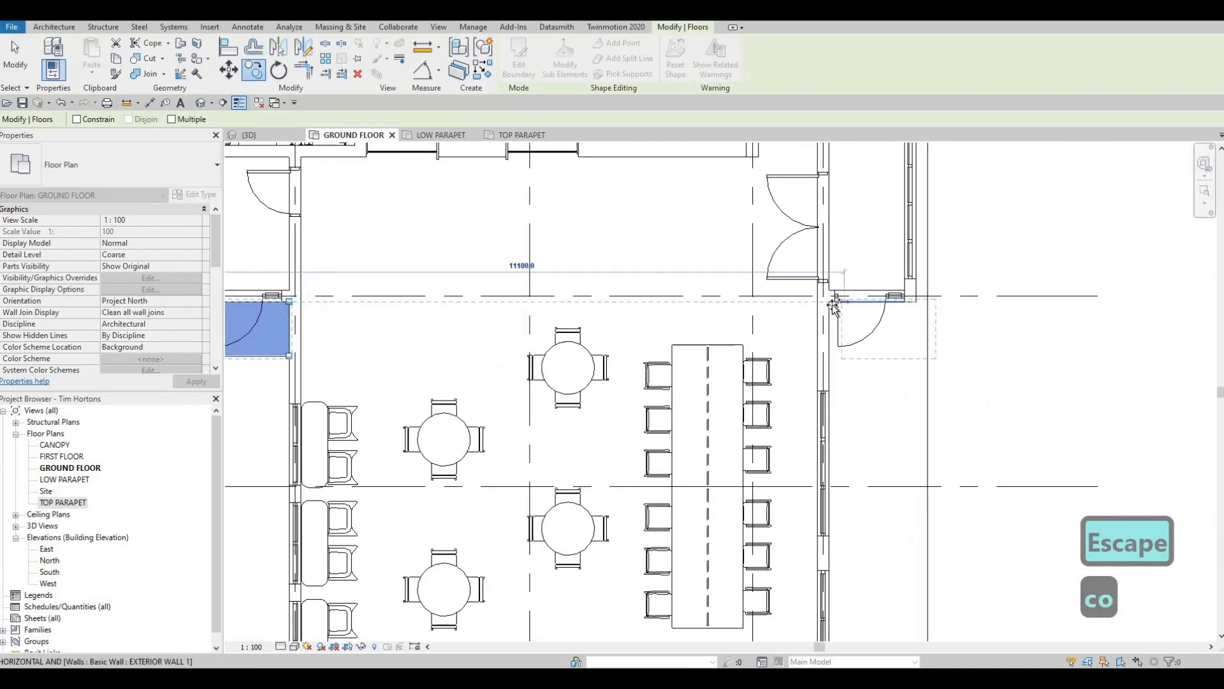
click(830, 301)
scroll(901, 315, up, 2)
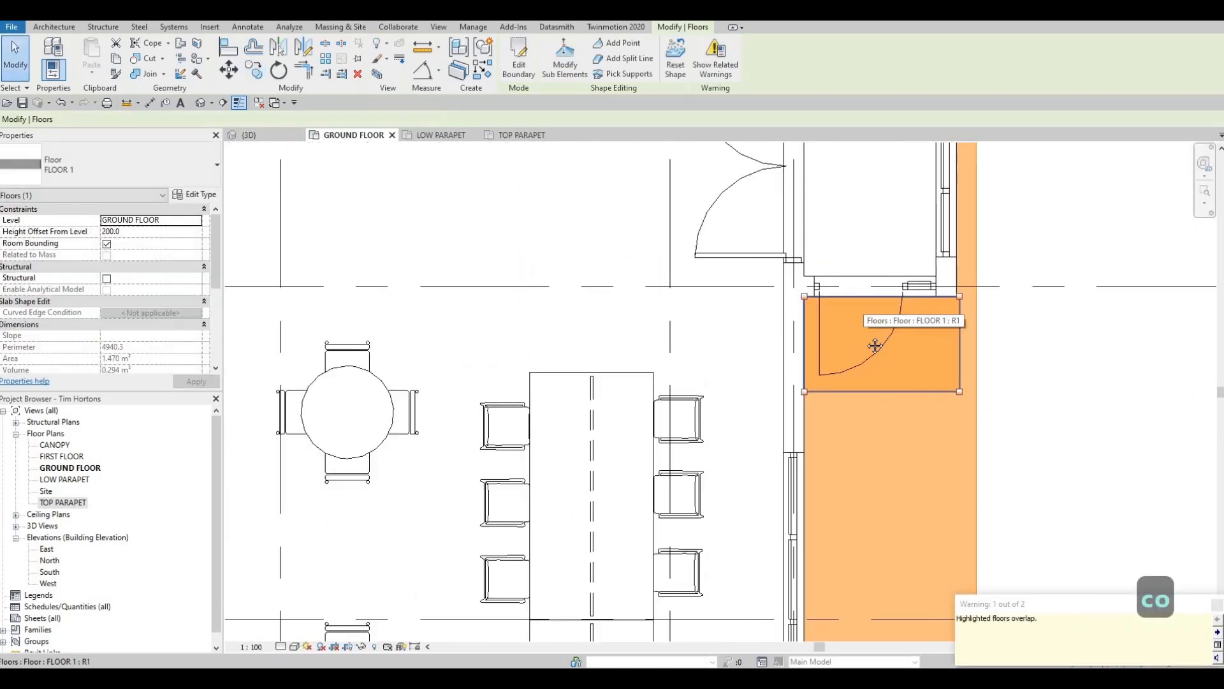
- Edit the copied slab's boundary, align its outer edge with the east vestibule wall's exterior face, and finish the sketch
key(Escape)
scroll(941, 350, up, 1)
click(935, 343)
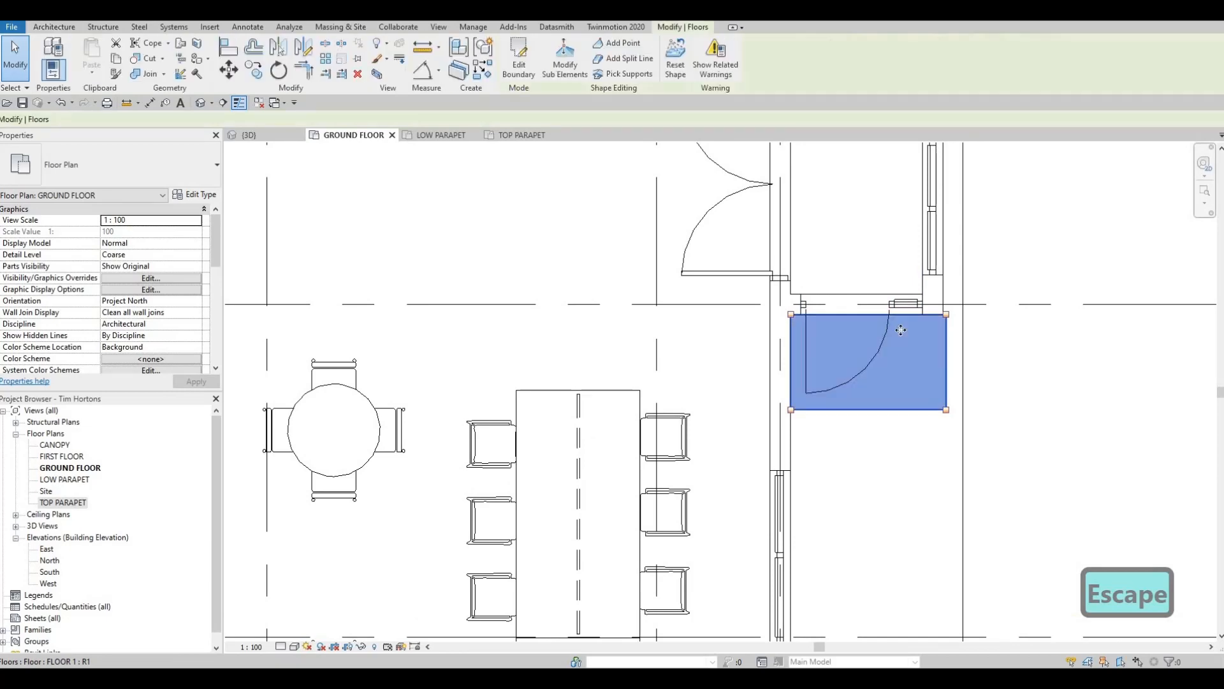
scroll(866, 321, down, 3)
click(519, 69)
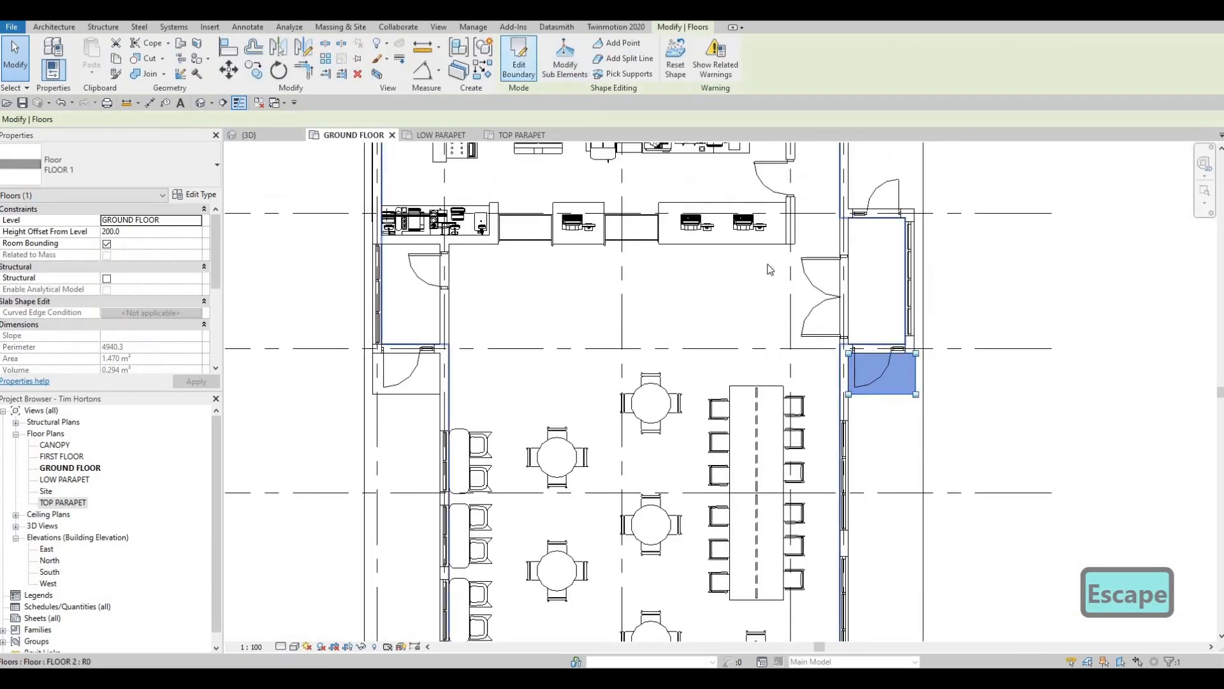
scroll(916, 369, up, 2)
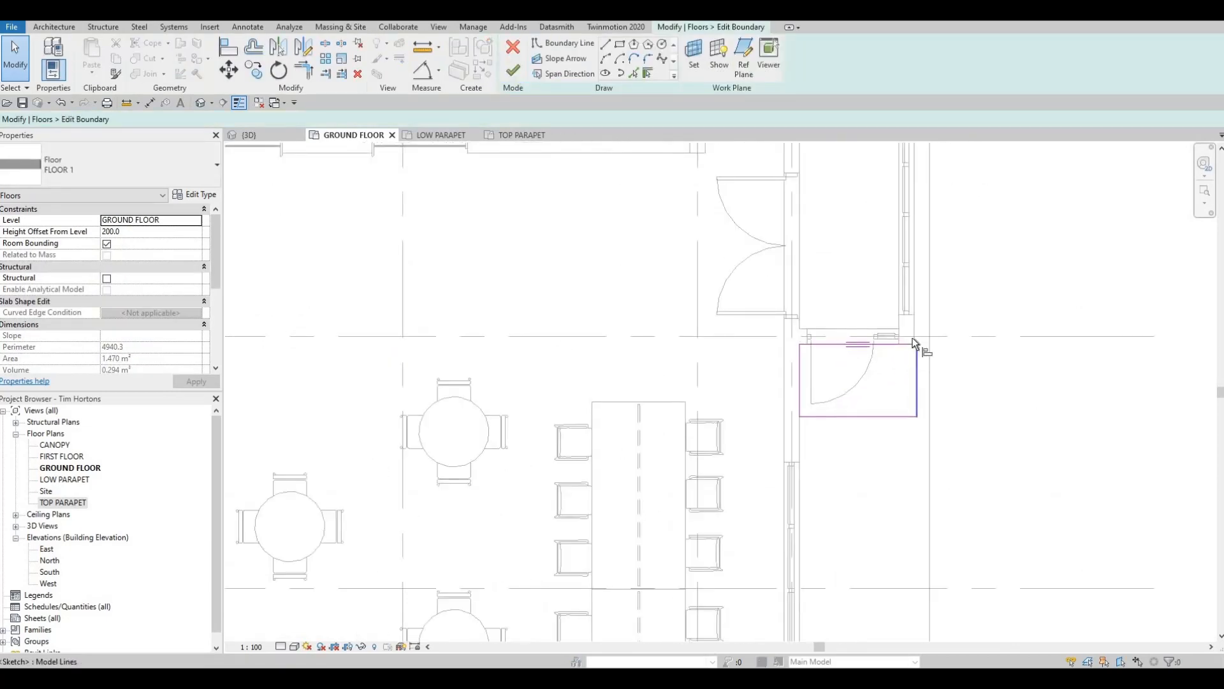
scroll(916, 316, up, 2)
key(l)
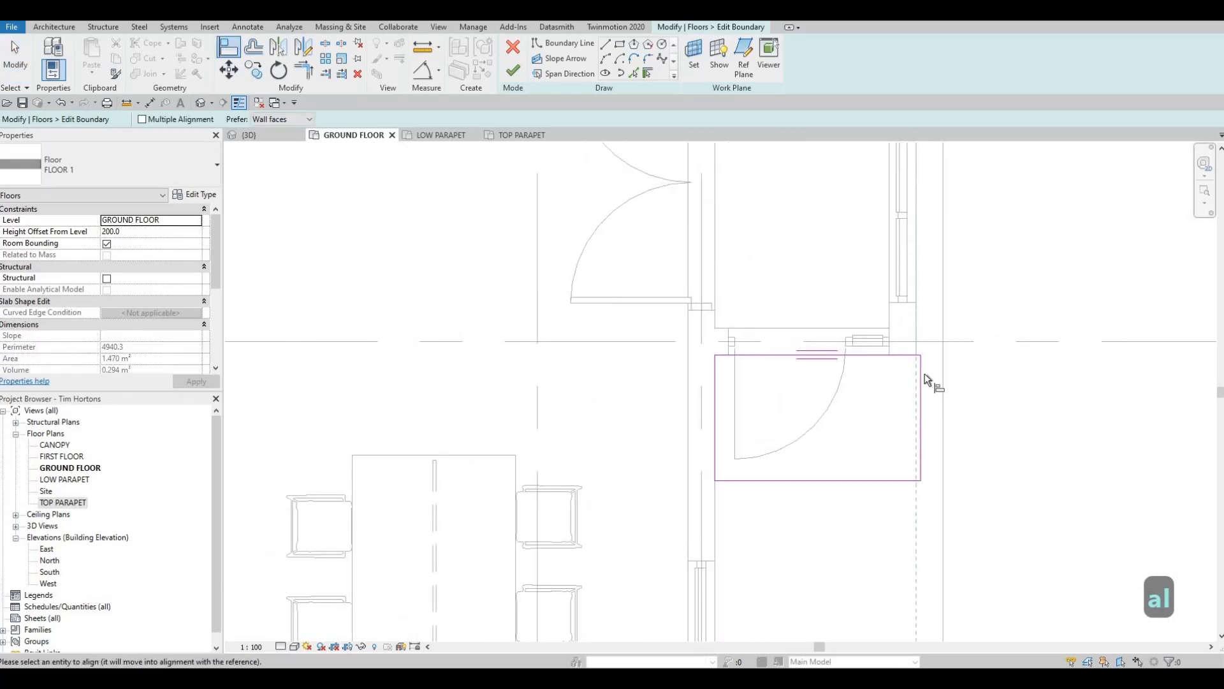
key(Escape)
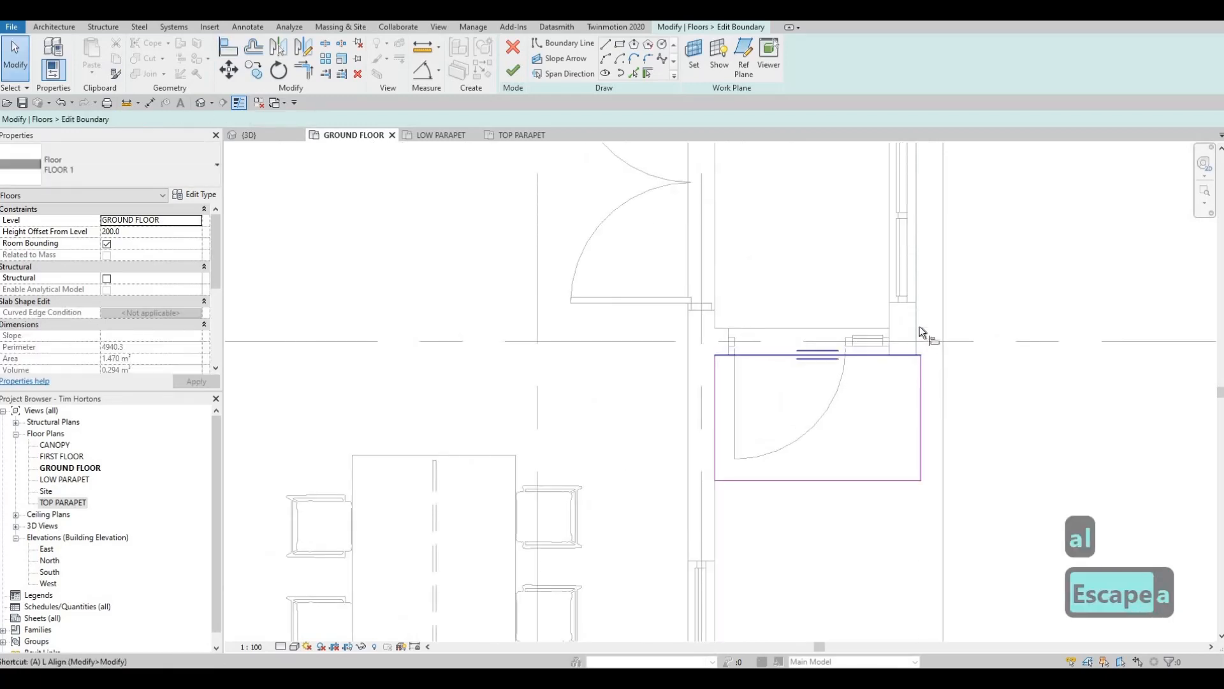
key(Escape)
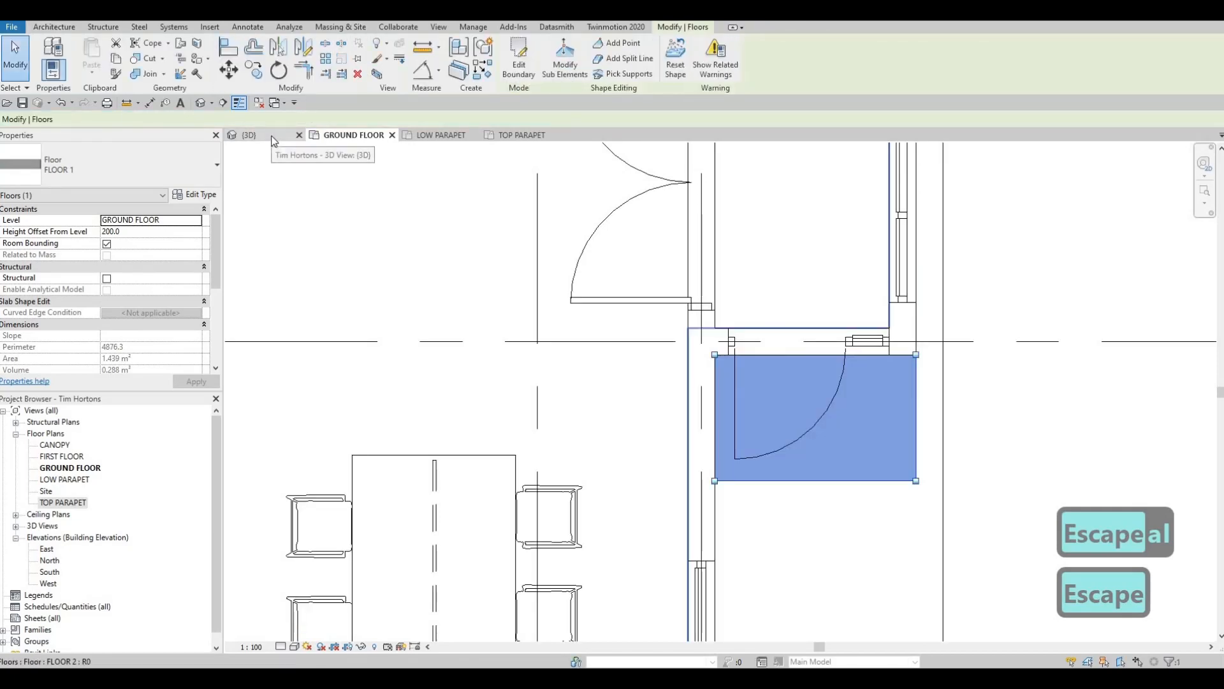
- Inspect the copied ramp slab outside the east vestibule door in the 3D view
scroll(657, 298, down, 4)
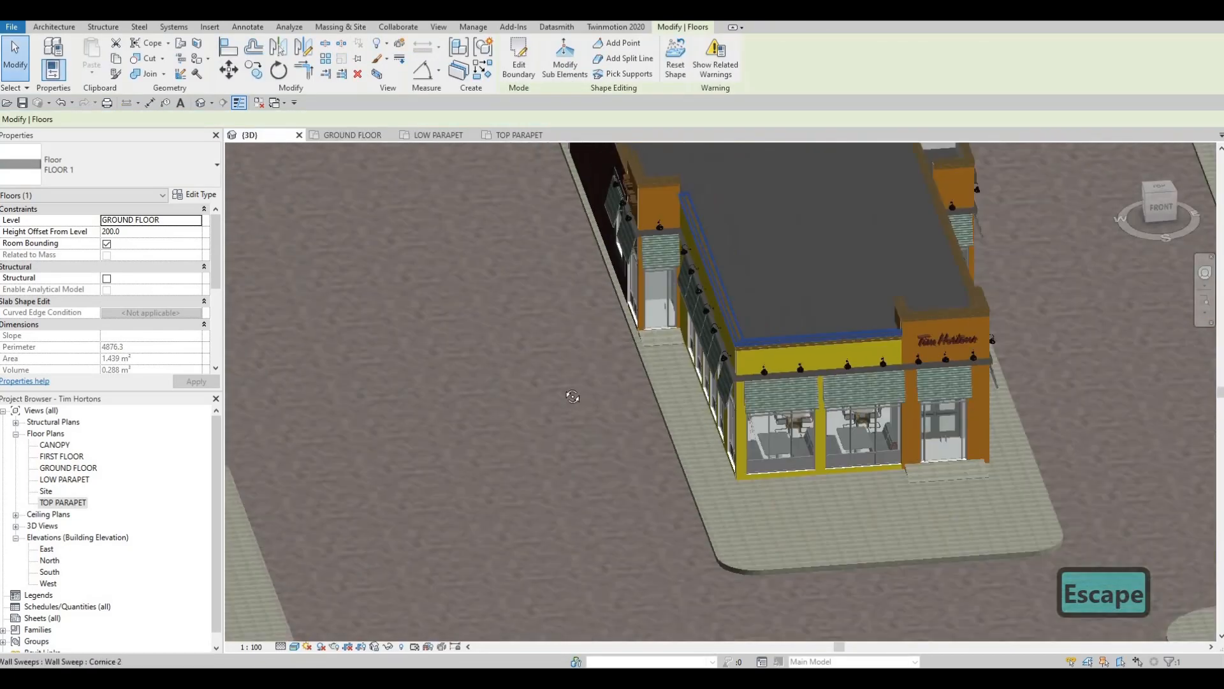
middle_drag(957, 351, 793, 386)
shift+middle_drag(794, 385, 644, 379)
scroll(800, 375, up, 4)
key(Escape)
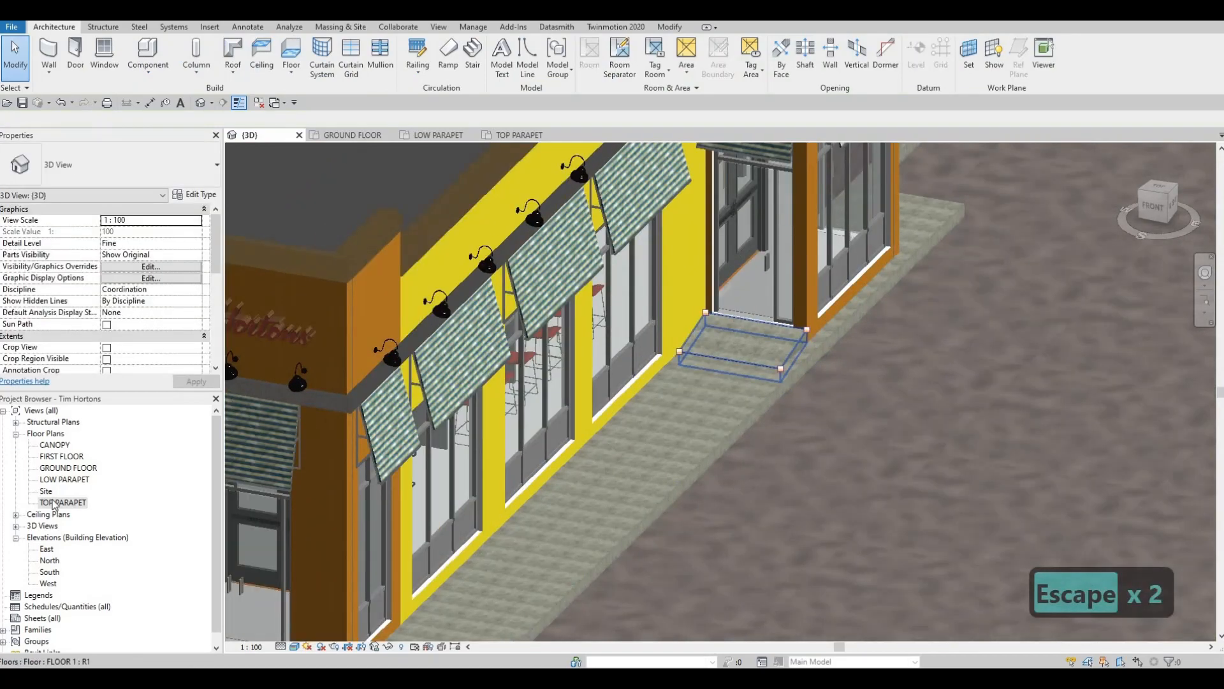
click(510, 134)
key(Escape)
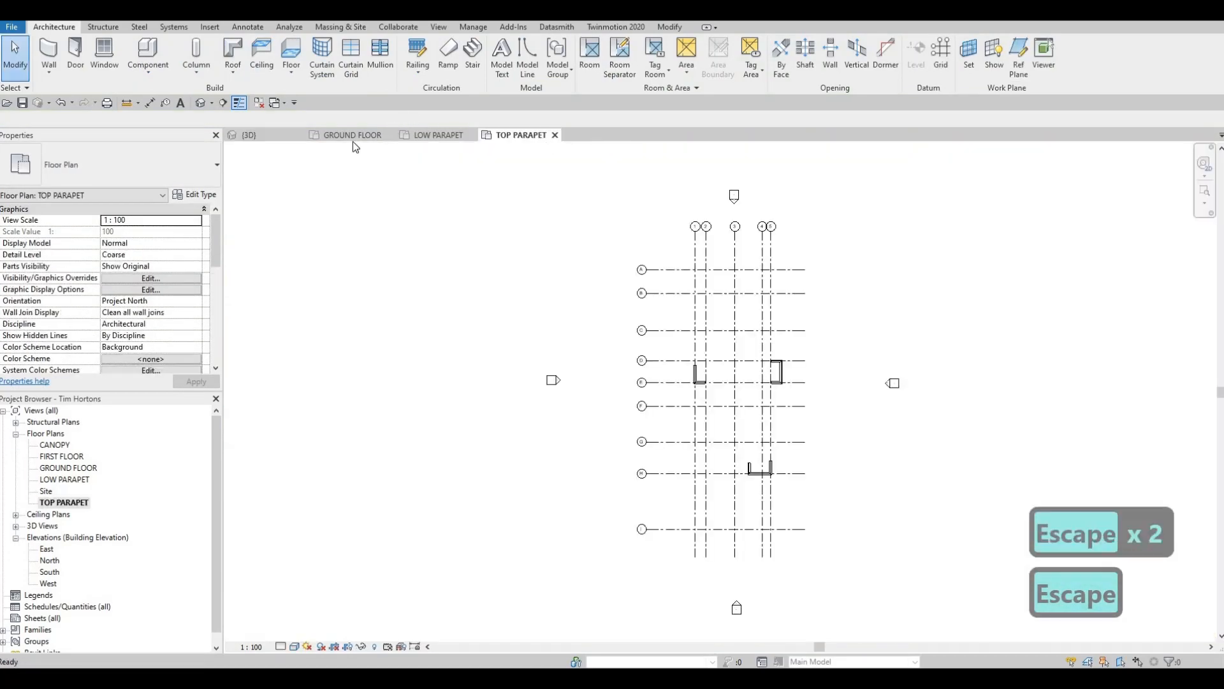
- Copy the east door ramp slab in the ground floor plan to the vestibule's outer wall corner at the opposite door, near grid line D
click(352, 135)
key(Escape)
scroll(322, 445, down, 2)
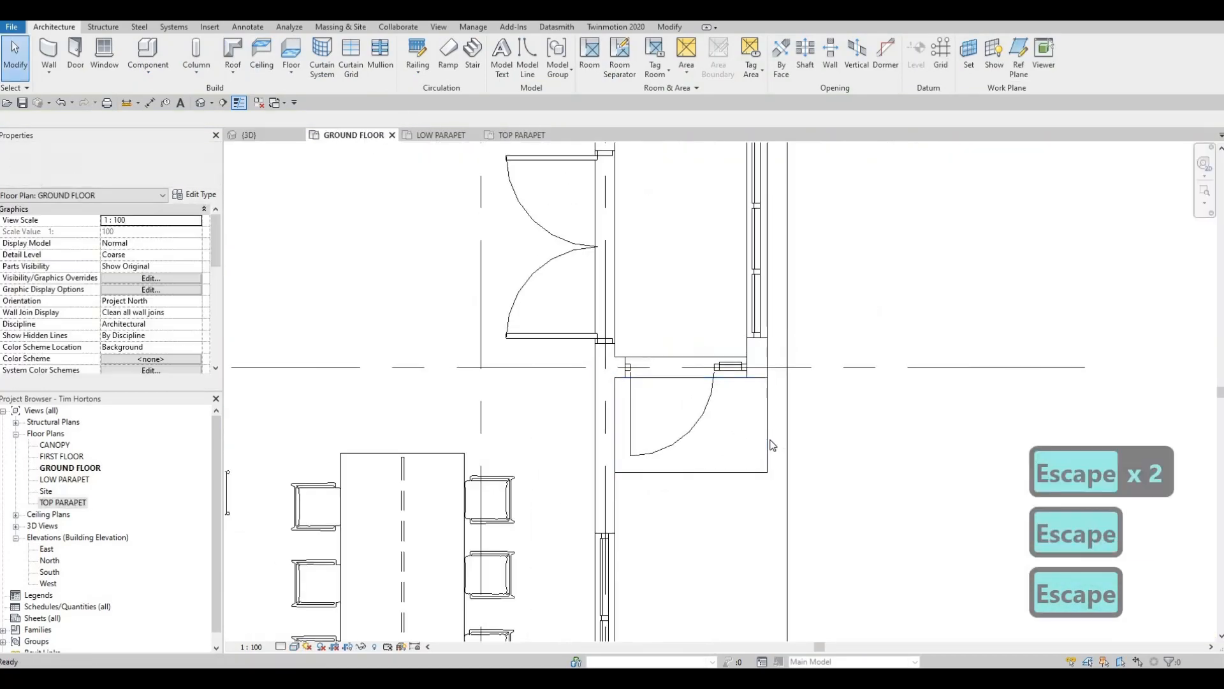
click(764, 437)
key(c)
key(o)
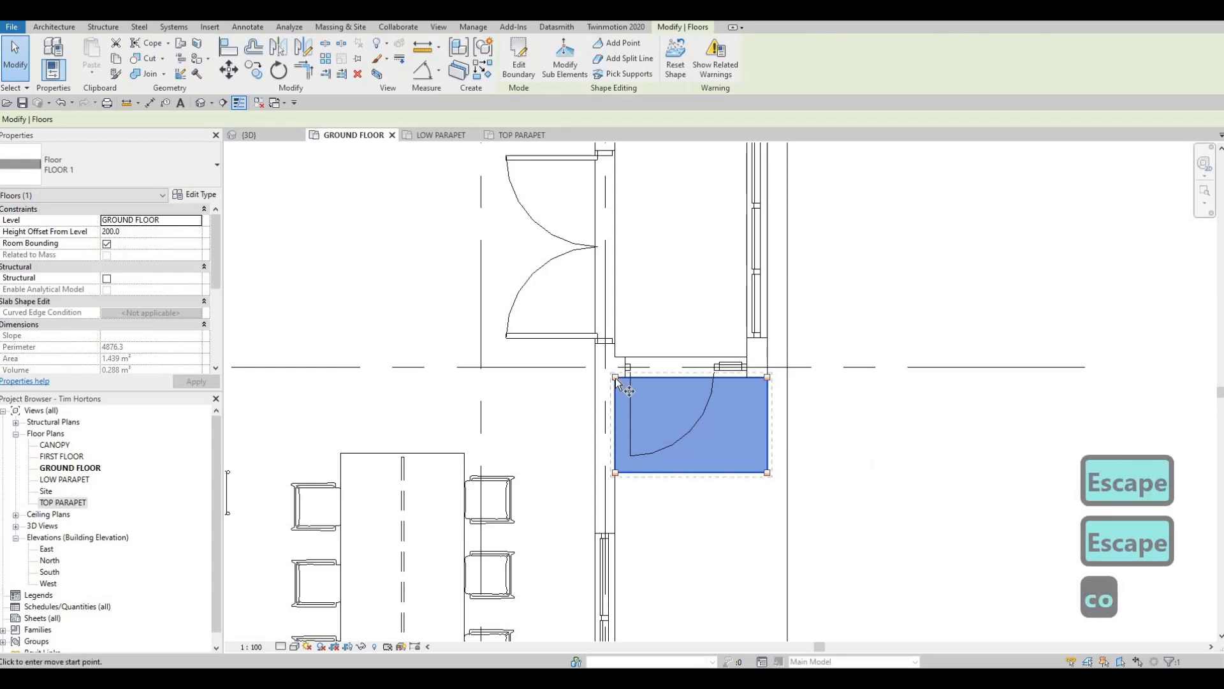
middle_drag(768, 170, 727, 423)
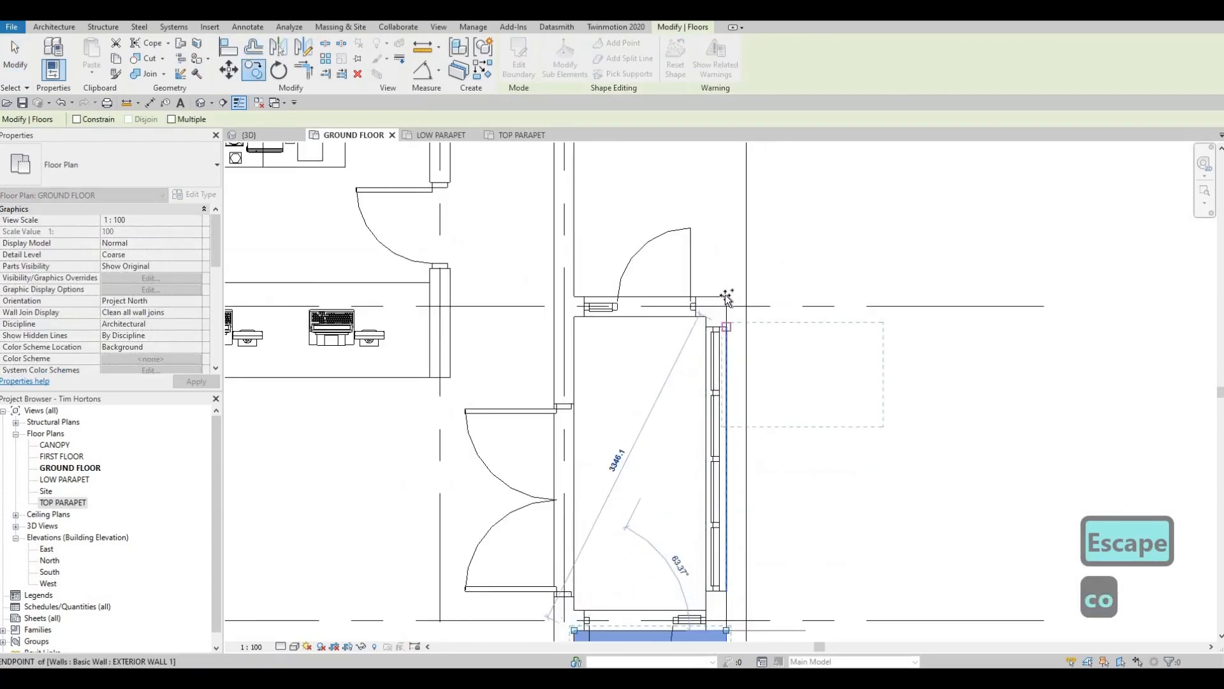
click(727, 296)
key(Escape)
click(785, 299)
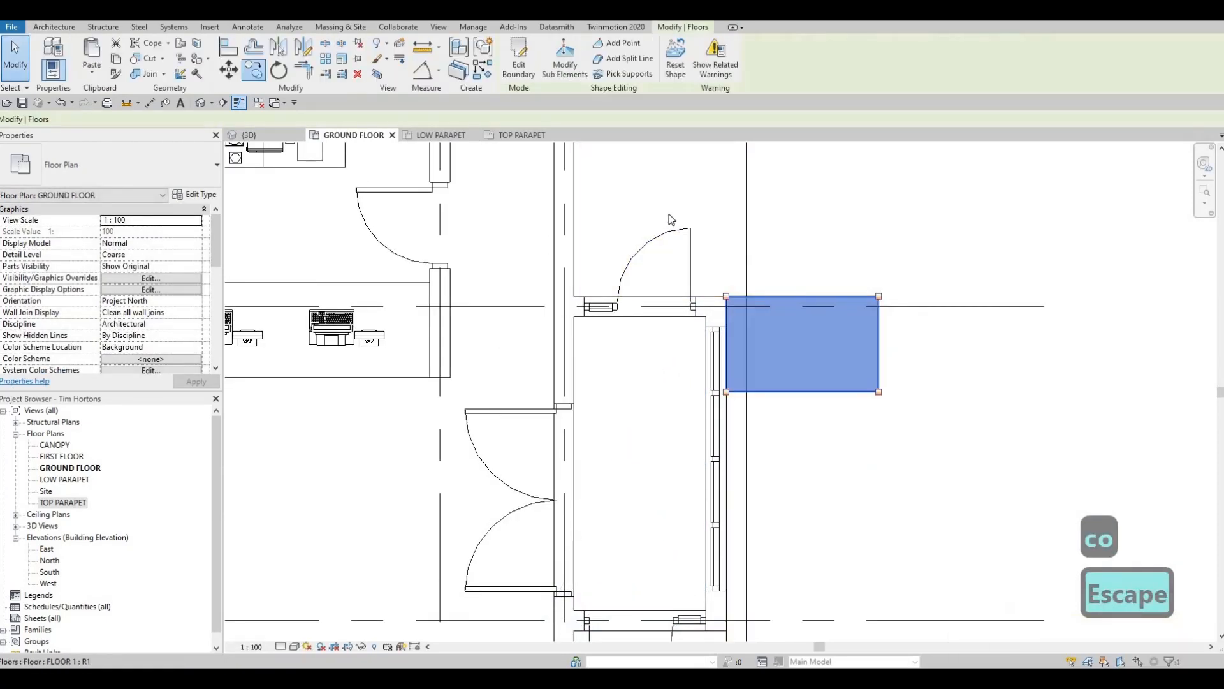
key(r)
key(p)
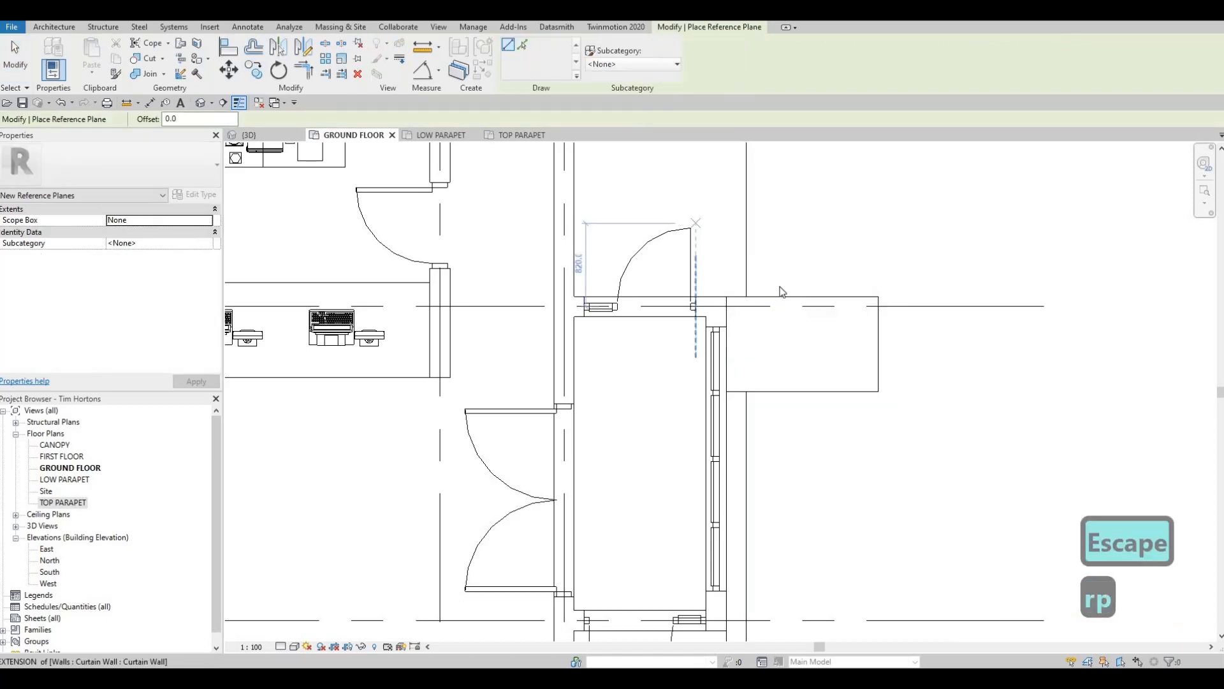
key(Escape)
key(Escape)
- Rotate the new slab copy 180° about the vestibule's outer wall corner so it sits in front of the door near grid line D
click(781, 305)
key(r)
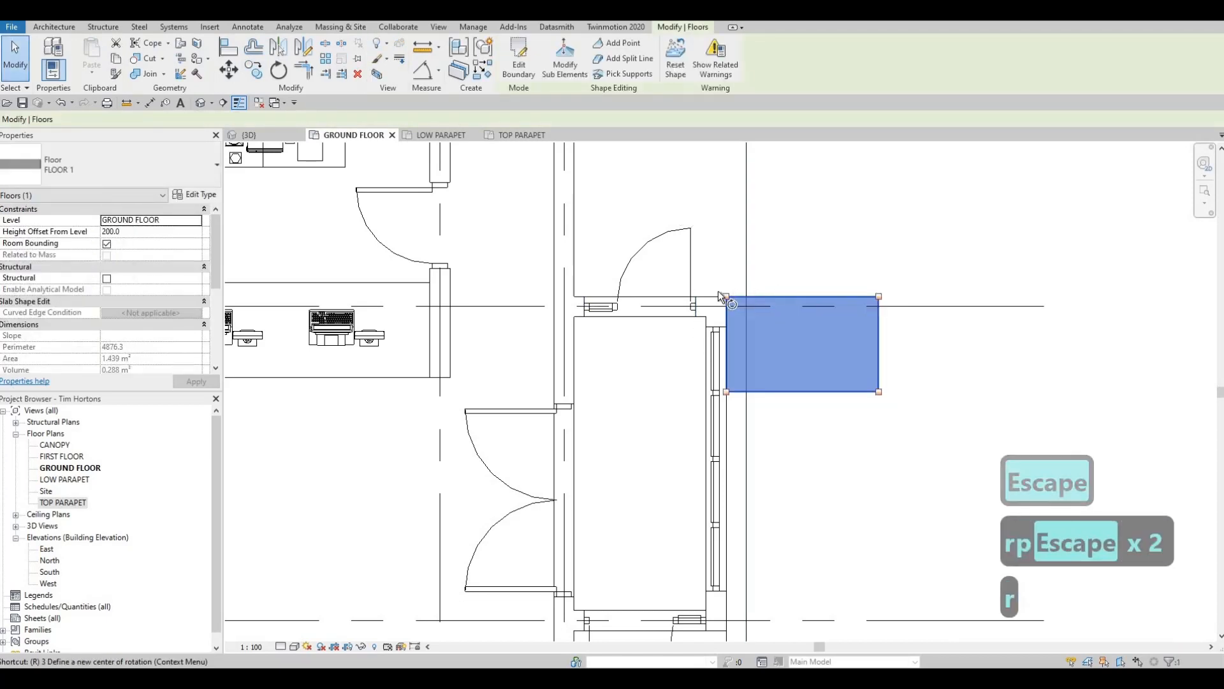
key(o)
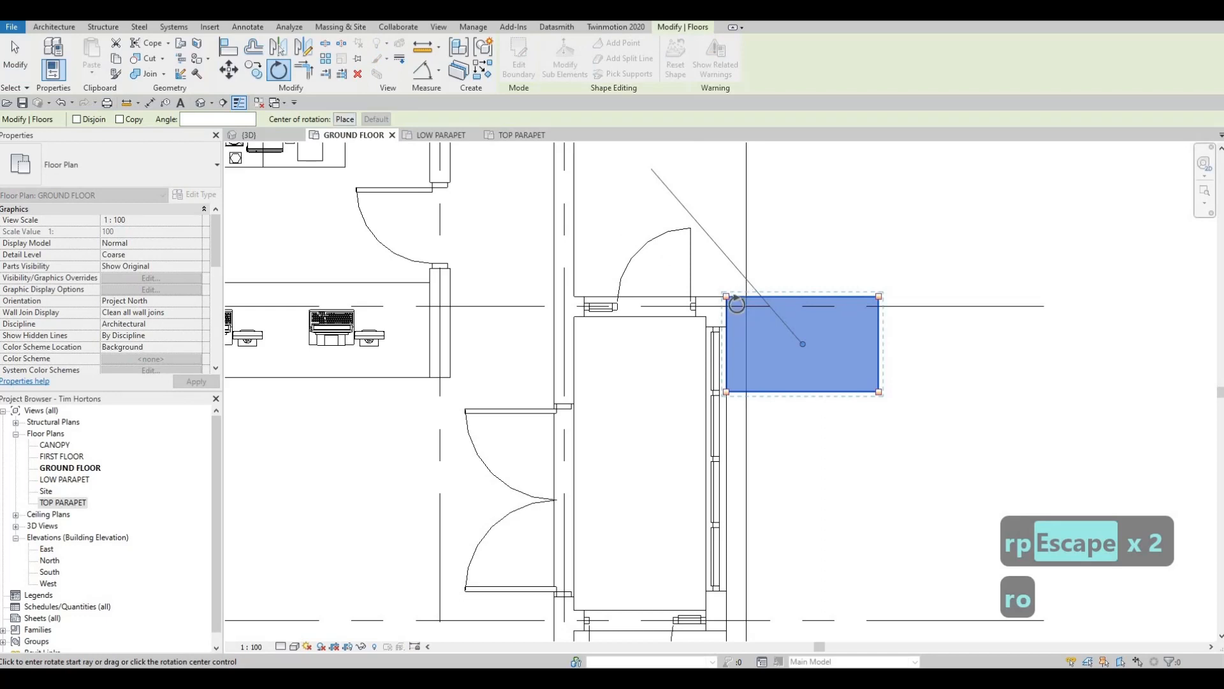
click(727, 296)
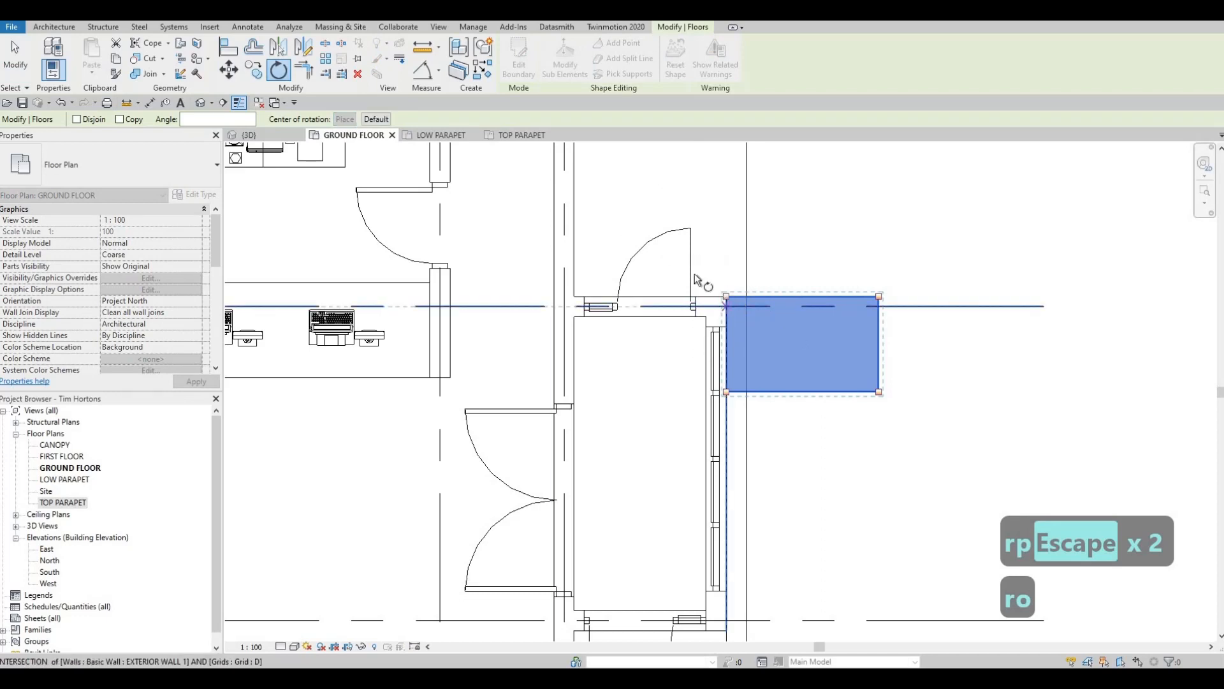
click(842, 296)
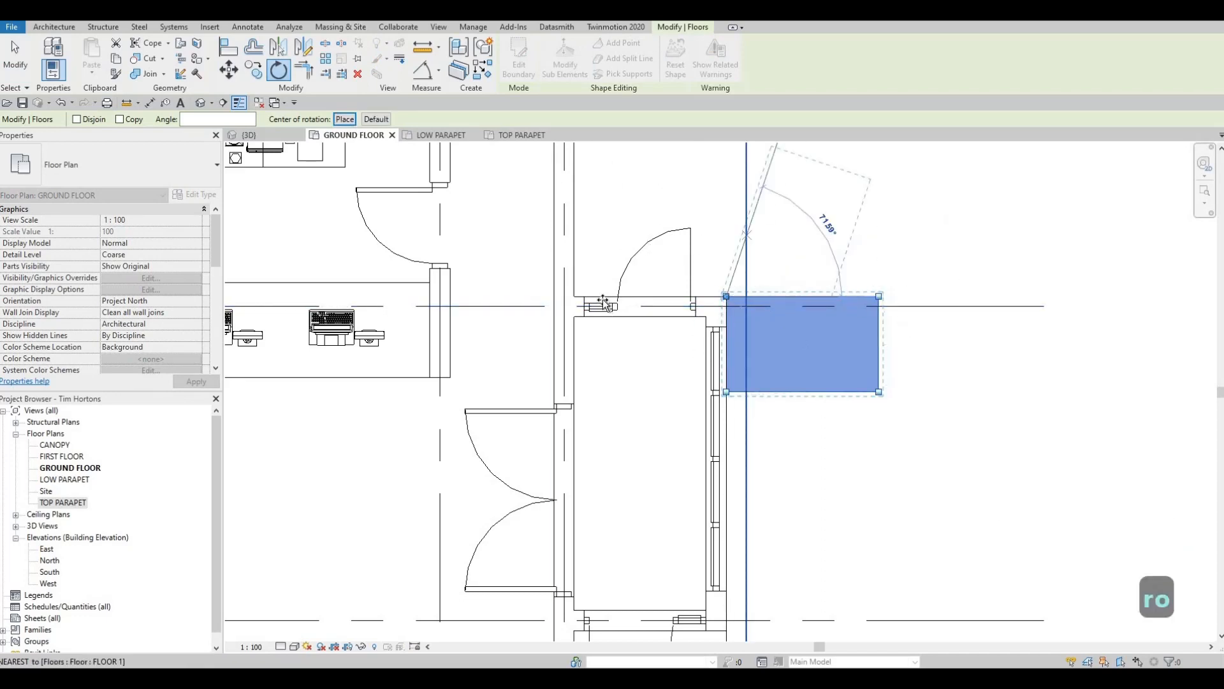
click(672, 311)
key(Escape)
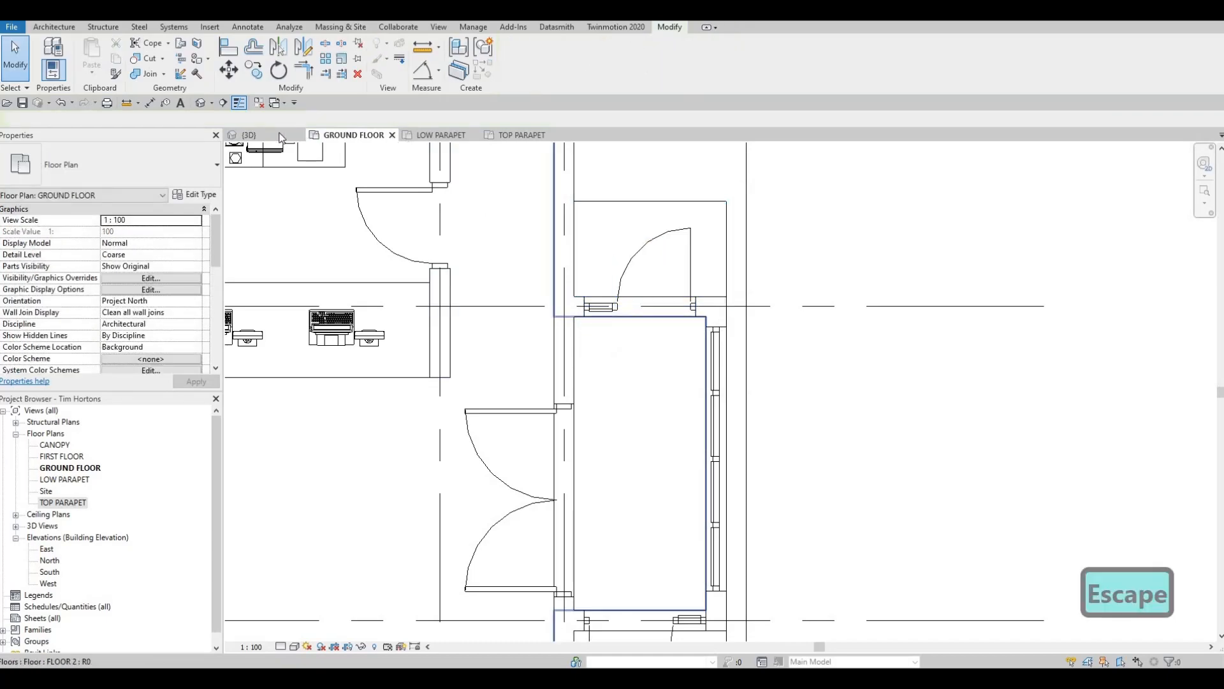
- Set the height offset from level of all four FLOOR 1 entrance ramp slabs to 180 in the 3D view
click(250, 135)
shift+middle_drag(753, 351, 970, 223)
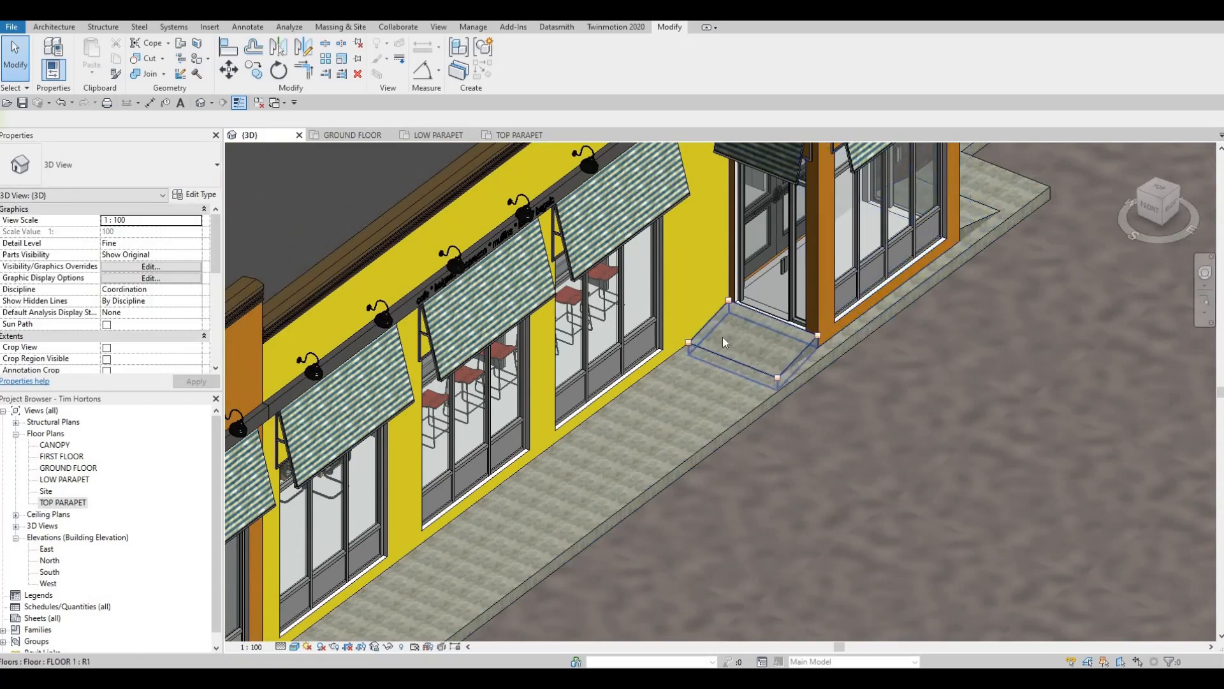
shift+middle_drag(722, 336, 478, 387)
key(Escape)
click(458, 352)
scroll(457, 352, up, 3)
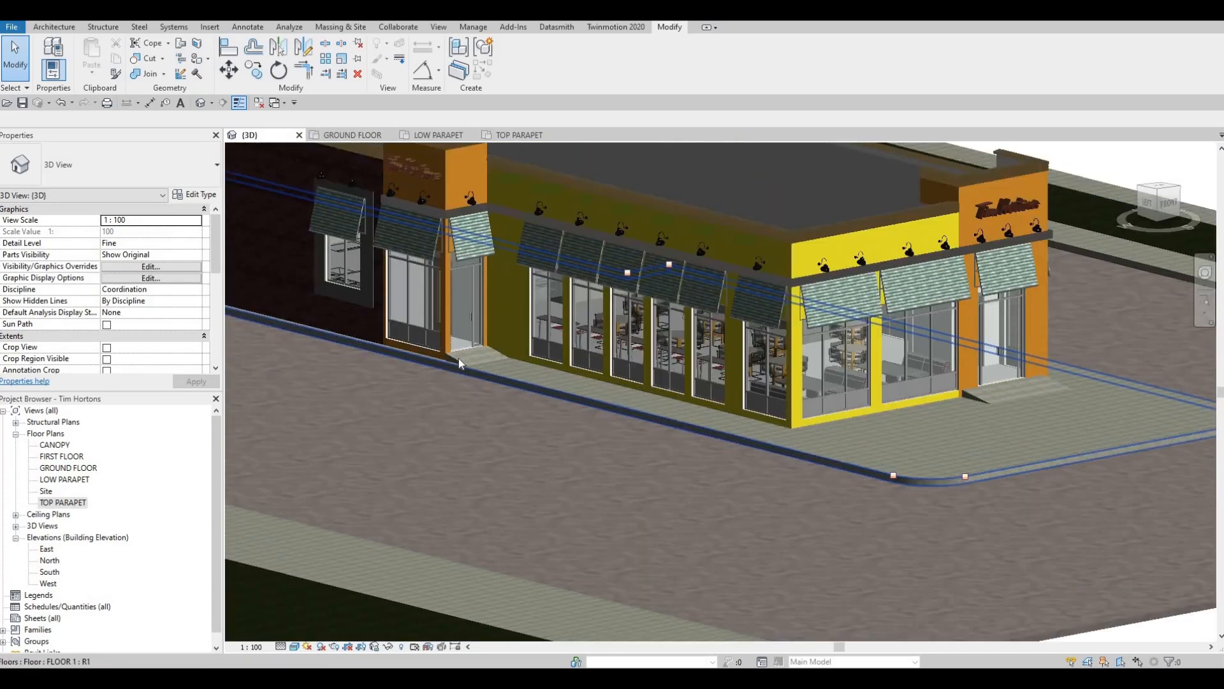
middle_drag(813, 404, 666, 416)
ctrl+click(932, 422)
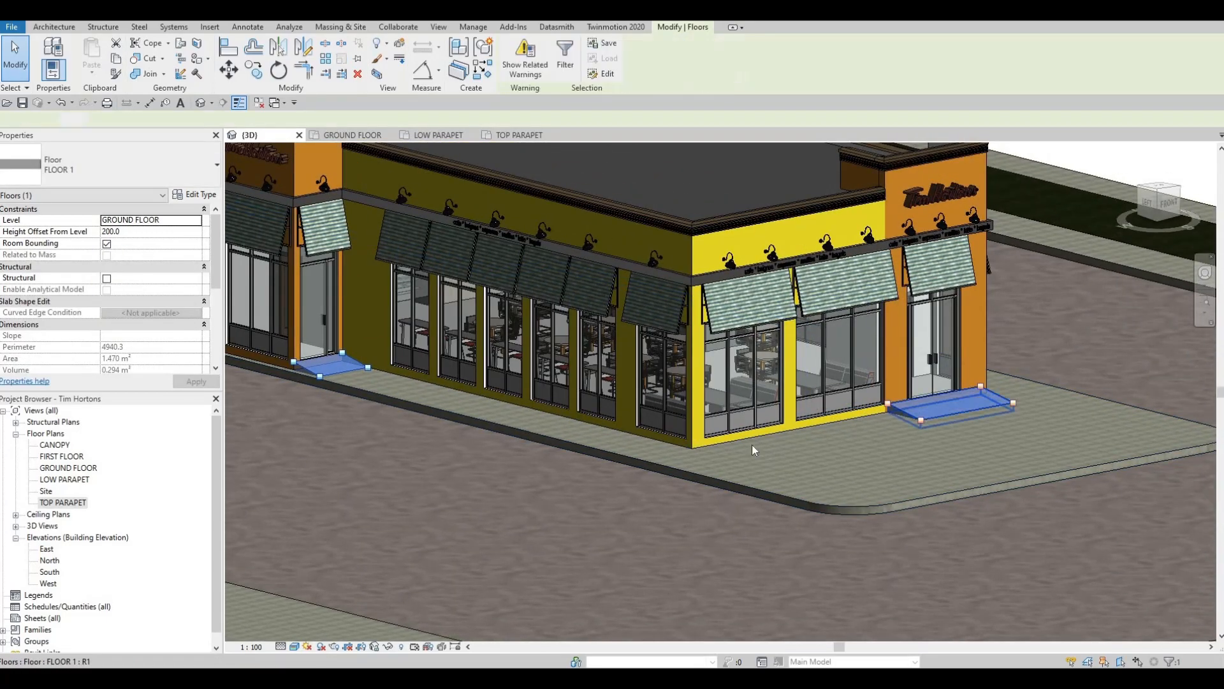
shift+middle_drag(932, 421, 1119, 294)
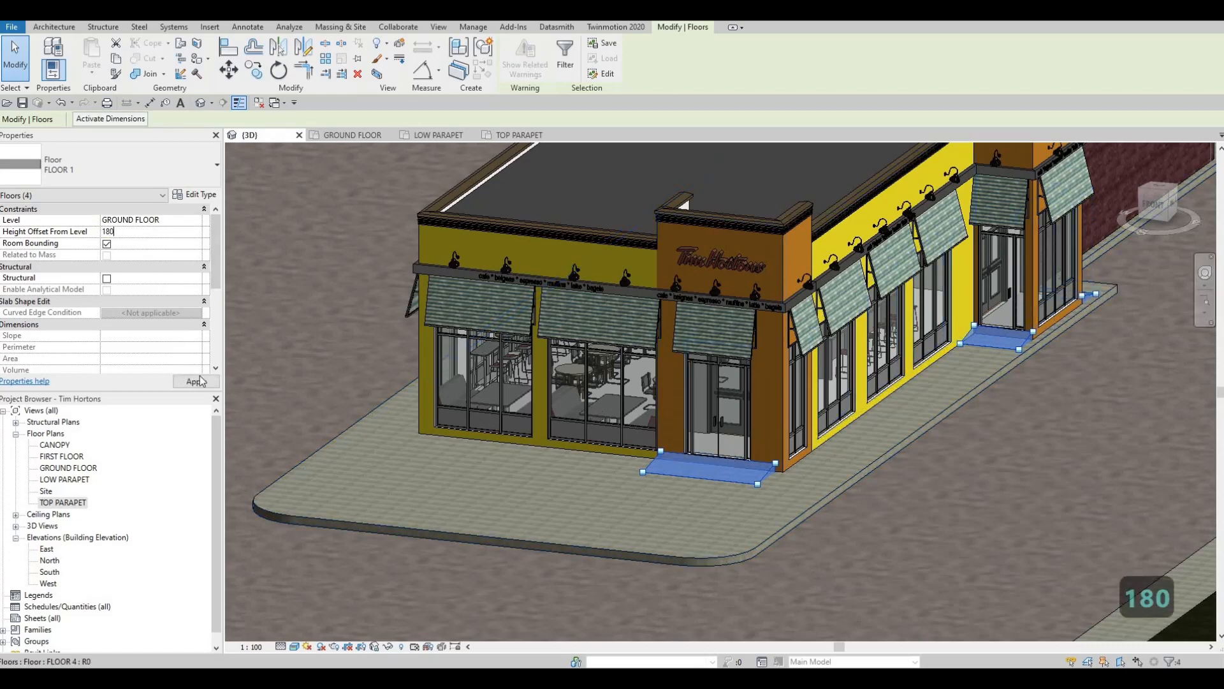
click(198, 384)
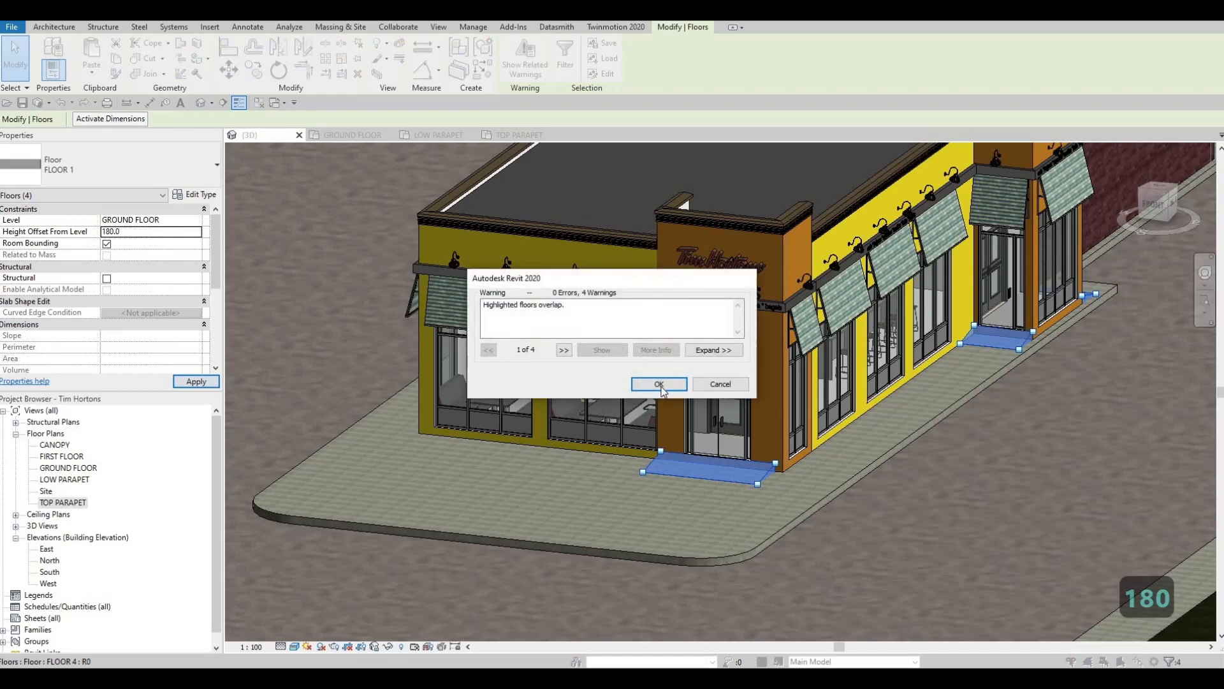
click(659, 384)
key(Escape)
key(Escape)
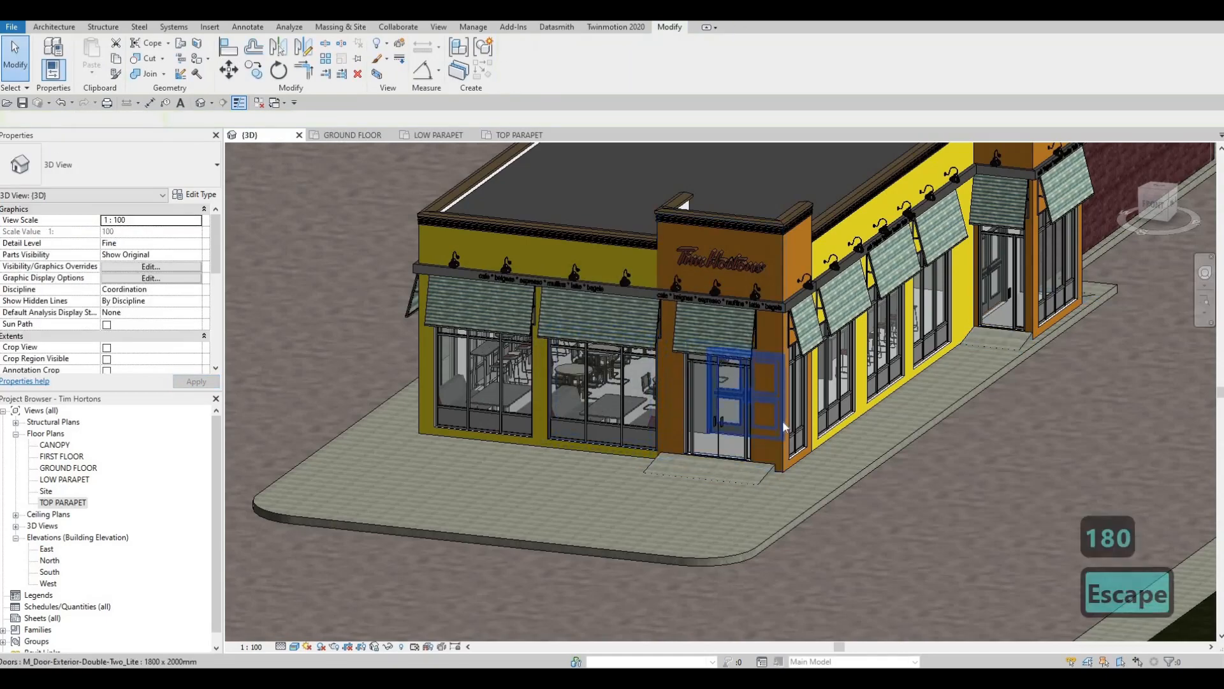
- Inspect the entrance ramps and the surrounding site slabs in the 3D view
click(768, 517)
mouse_move(628, 517)
shift+middle_down()
mouse_move(615, 506)
mouse_move(618, 521)
shift+middle_up()
shift+middle_drag(813, 522, 791, 513)
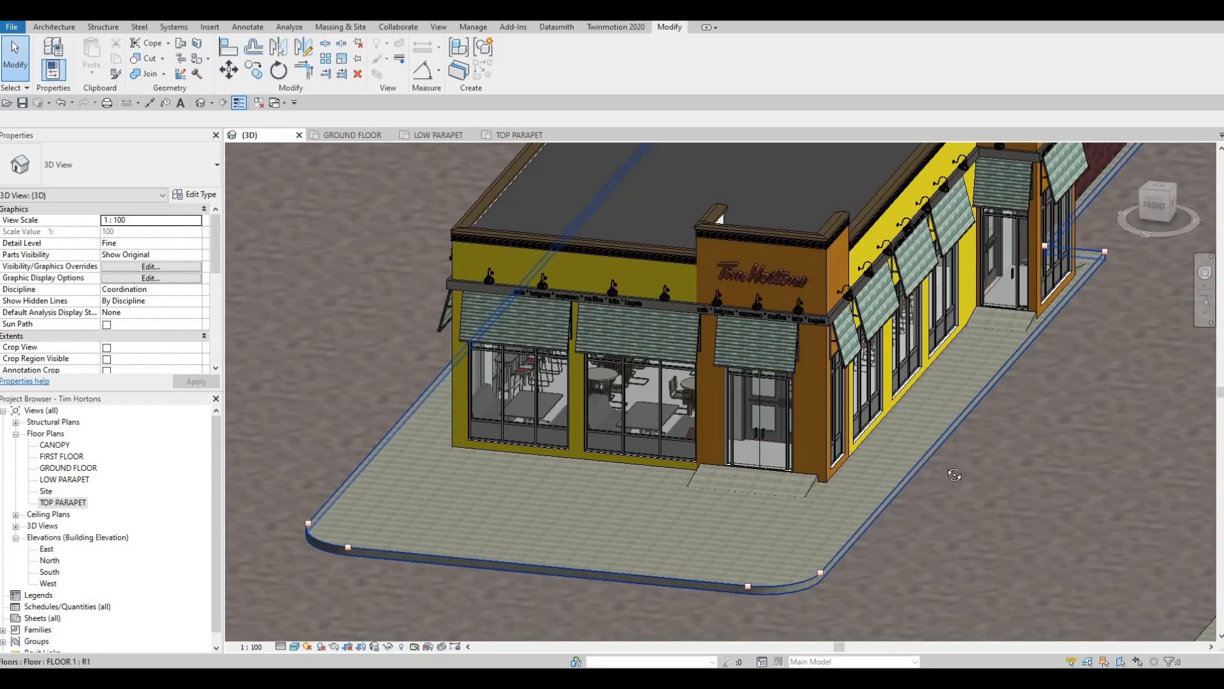
scroll(954, 475, down, 3)
shift+middle_drag(955, 475, 842, 454)
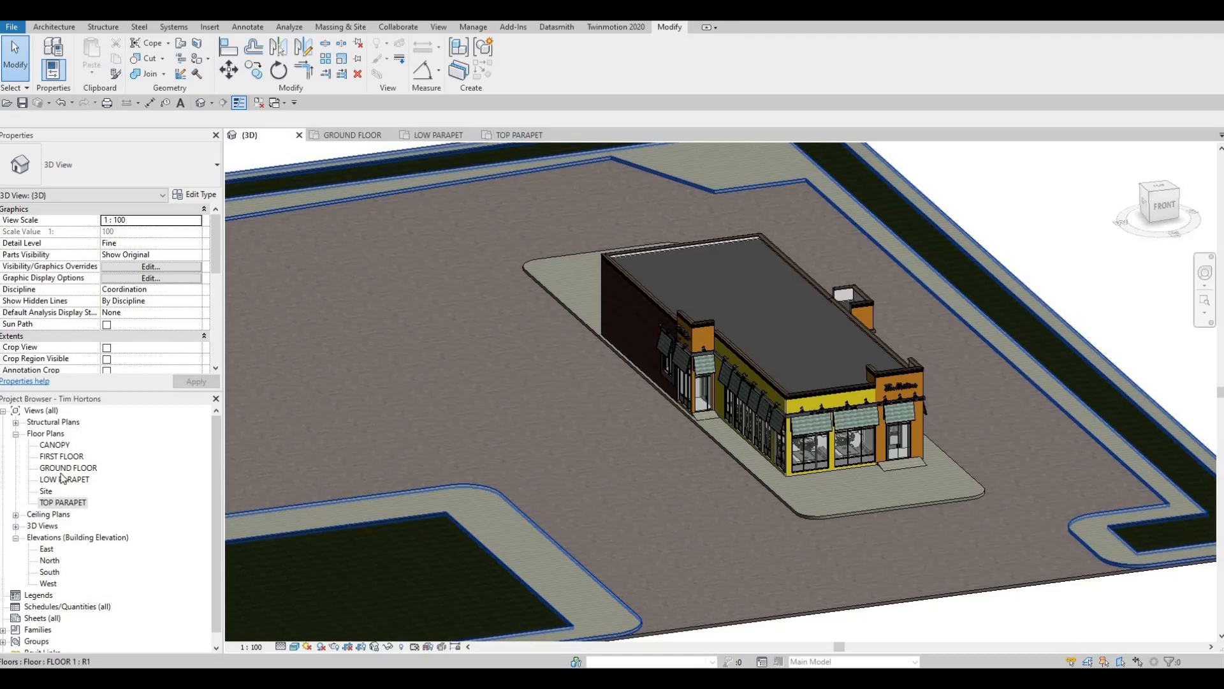
- Return to the ground floor plan and open the library's Site > Parking folder for loading a family
click(330, 136)
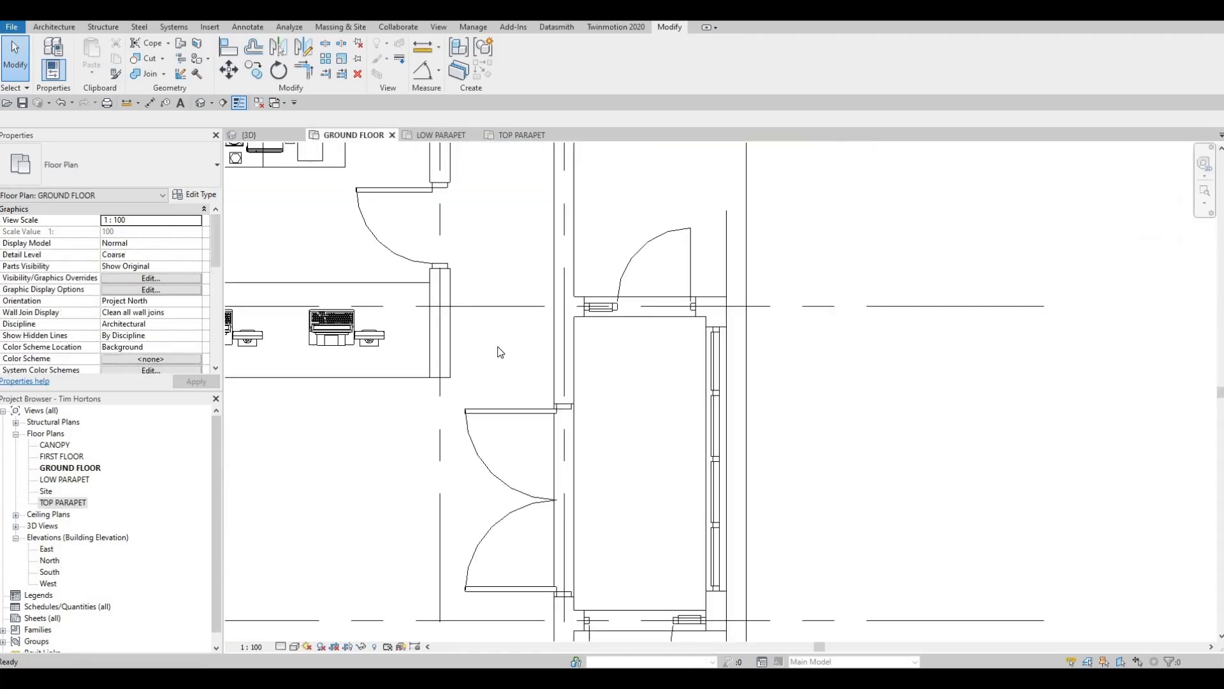
scroll(431, 369, down, 6)
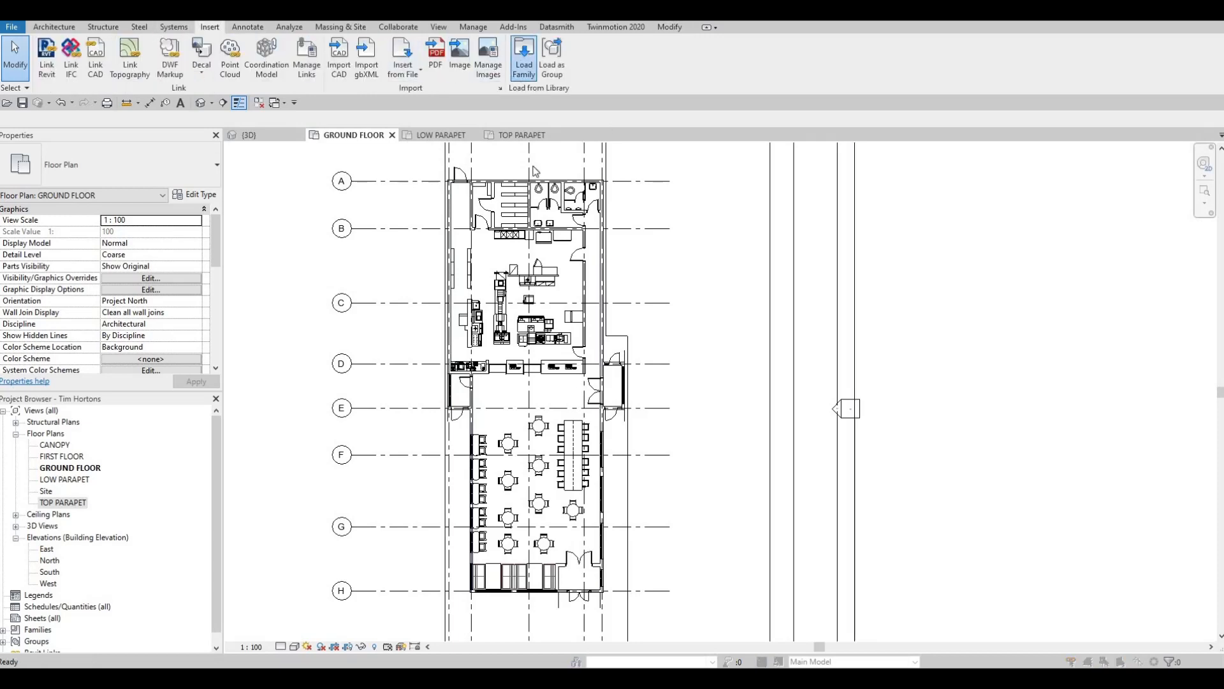
scroll(382, 331, down, 4)
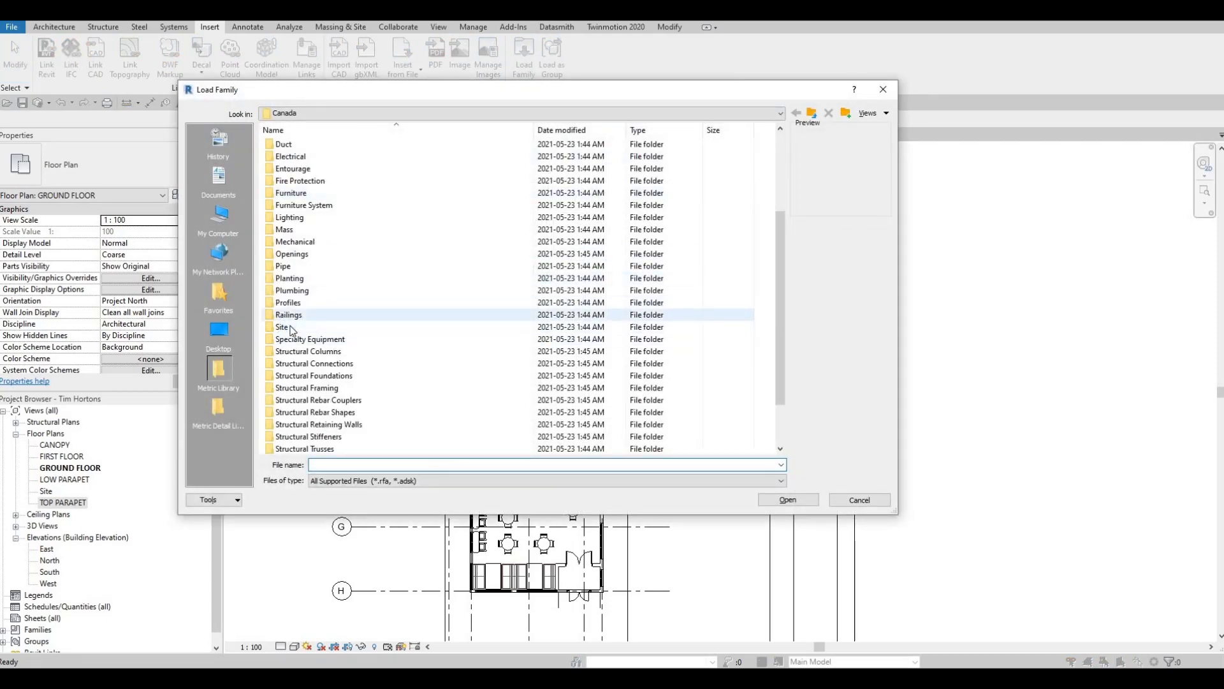
double_click(284, 327)
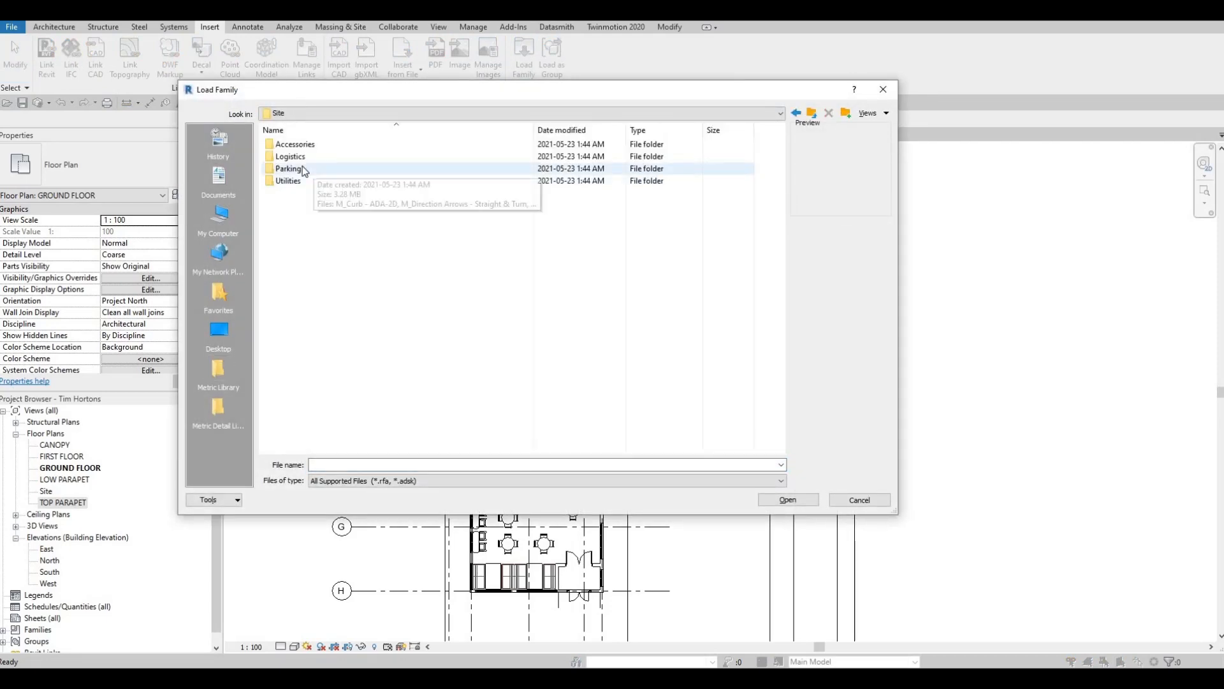
double_click(304, 170)
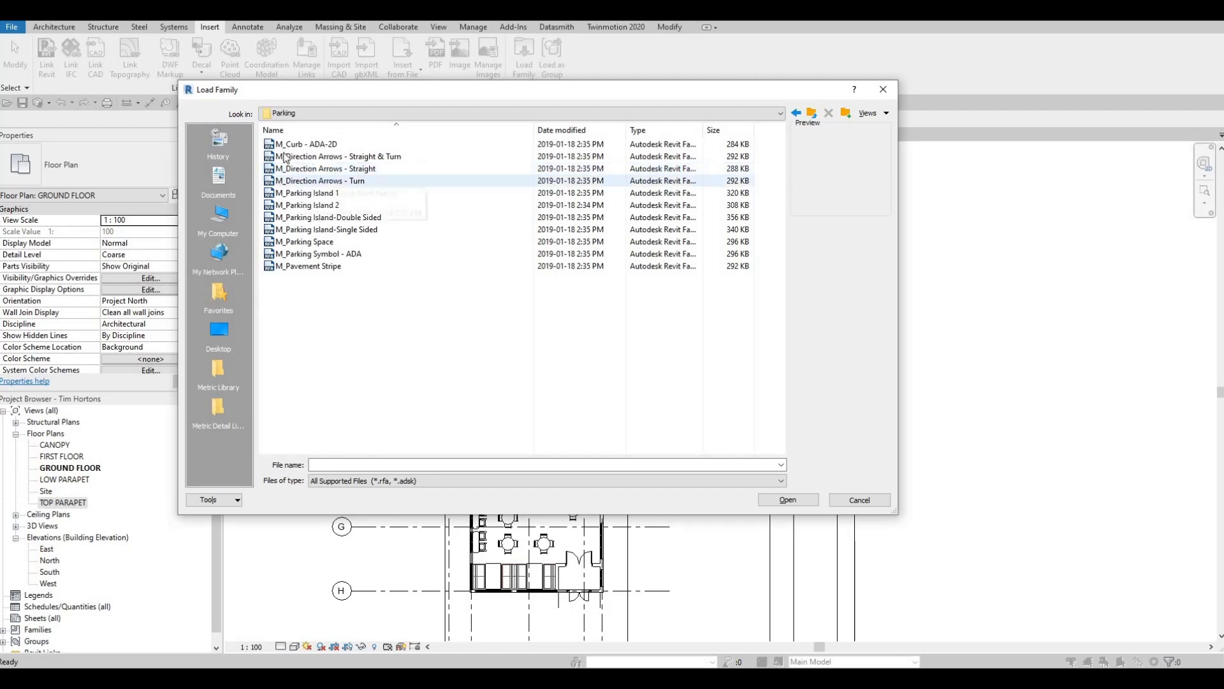
- Preview the parking island, direction arrow and parking space families, and load M_Pavement Stripe
click(301, 193)
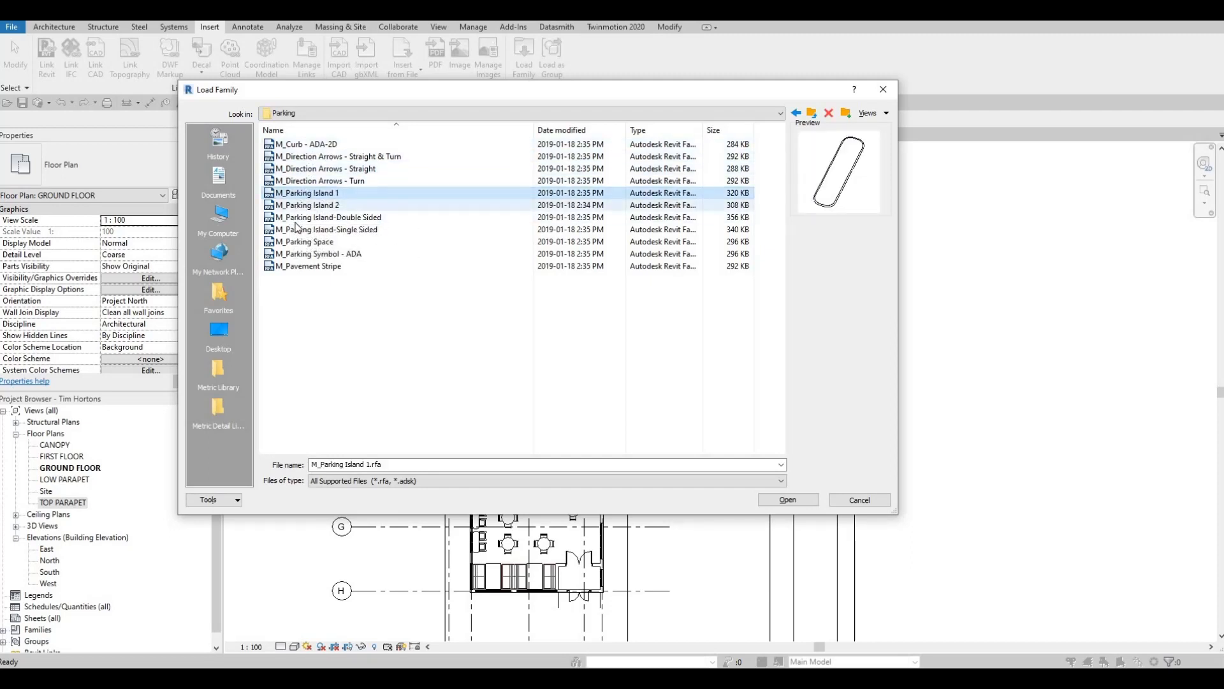
click(298, 205)
click(305, 181)
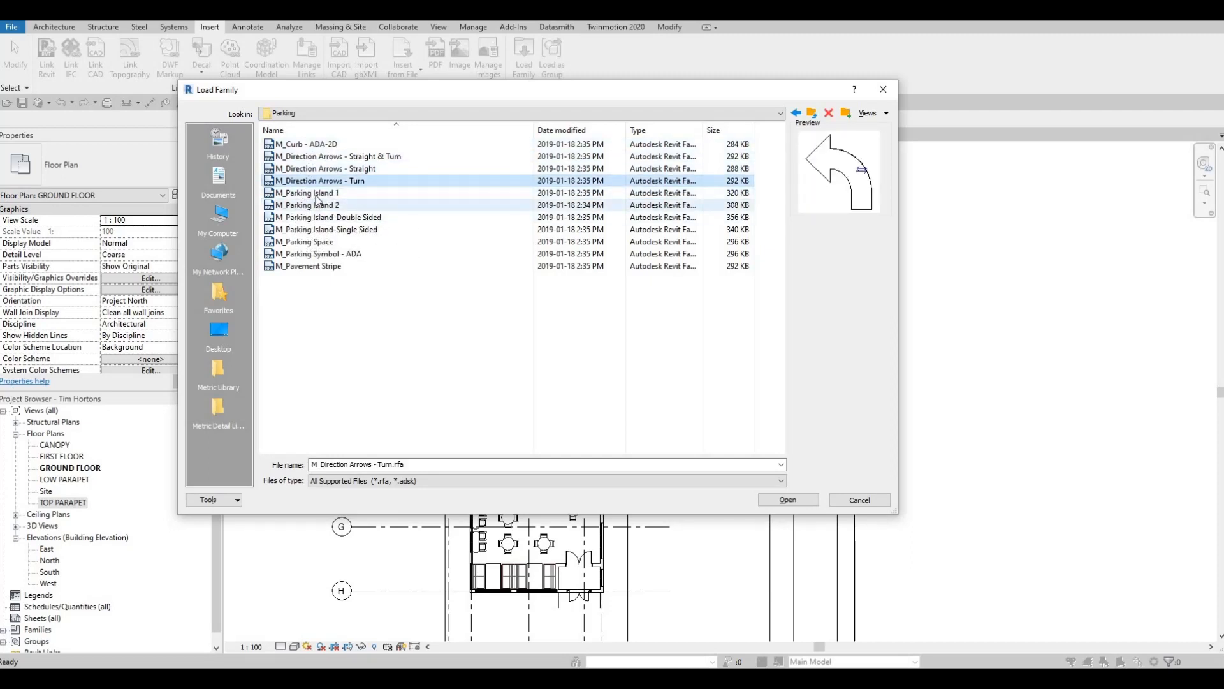
click(299, 253)
click(300, 246)
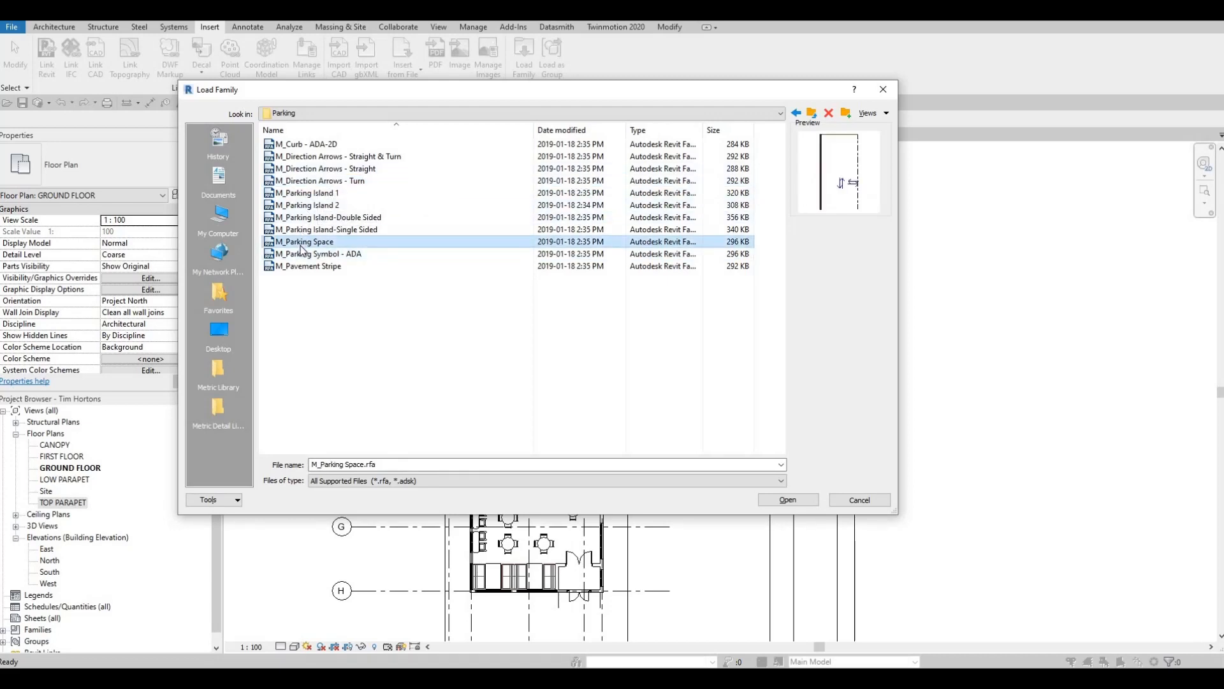
click(304, 266)
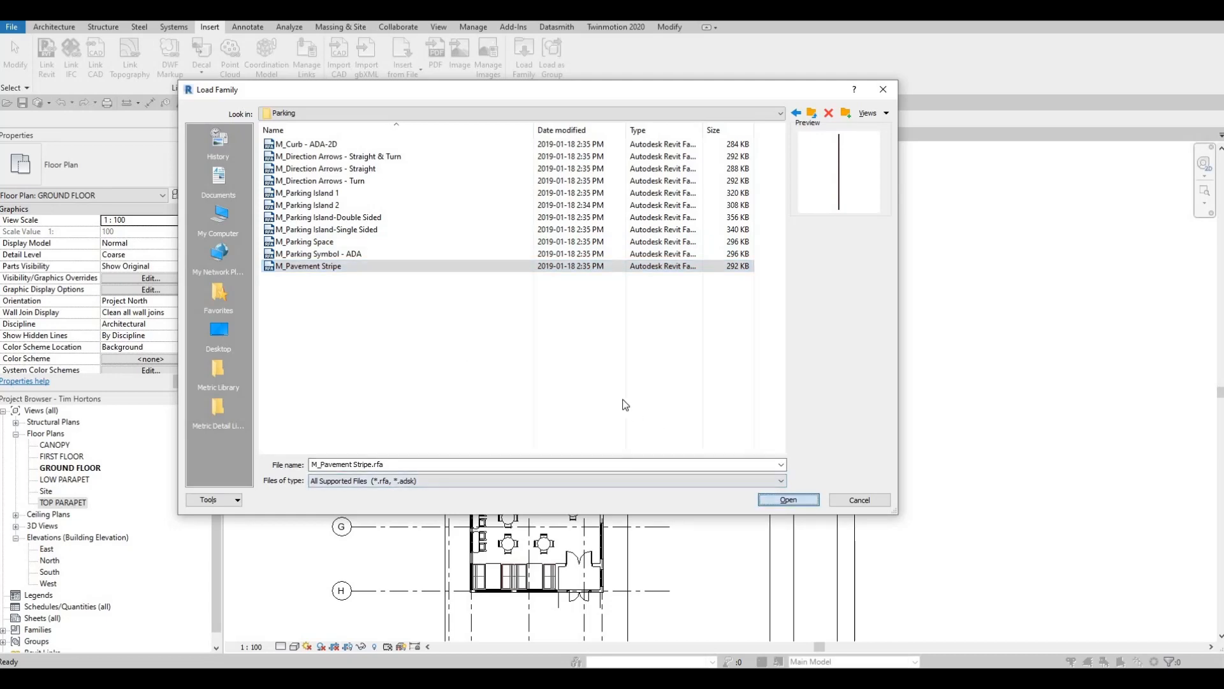
key(Return)
- Place one 5490mm M_Pavement Stripe component vertically on the parking lot, about 26.1 m west of the building's west wall
scroll(702, 382, down, 3)
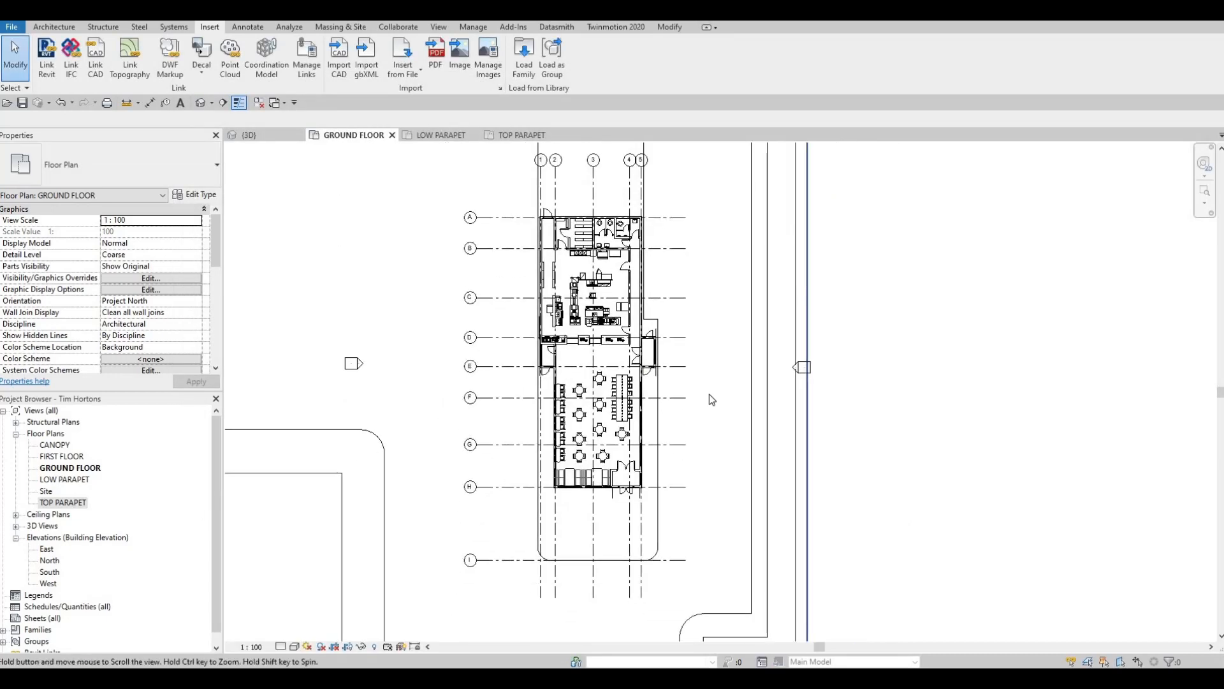
key(c)
key(m)
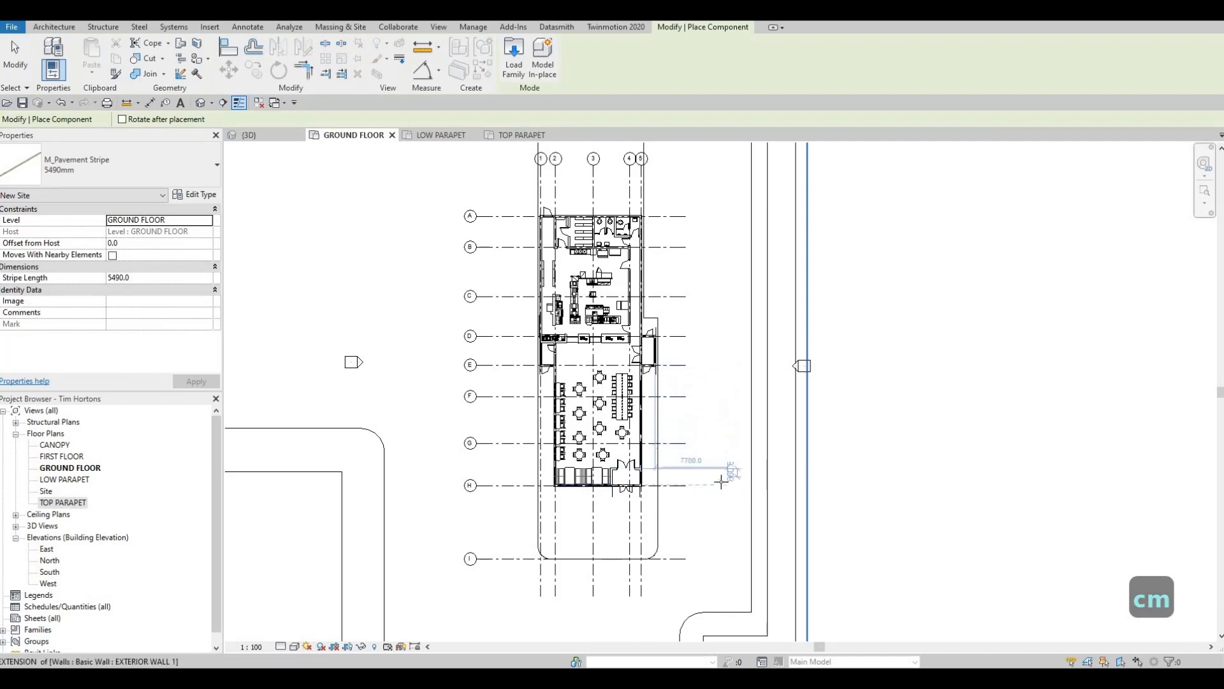
middle_drag(324, 316, 346, 235)
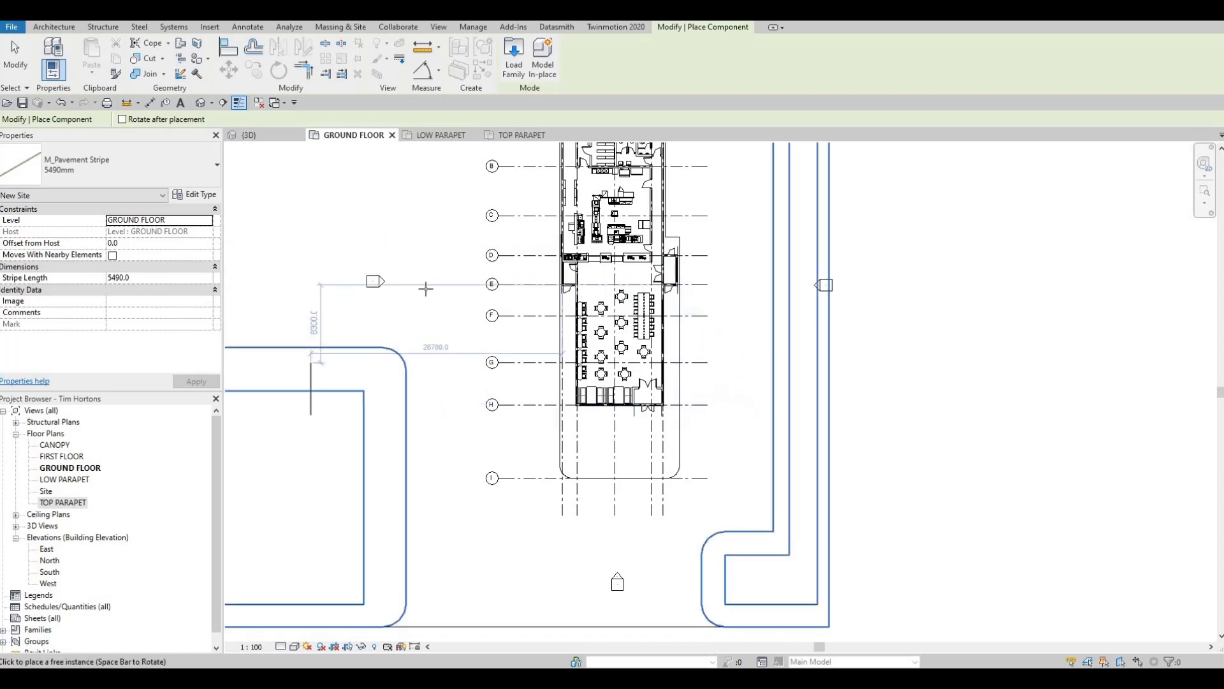
middle_drag(491, 254, 695, 326)
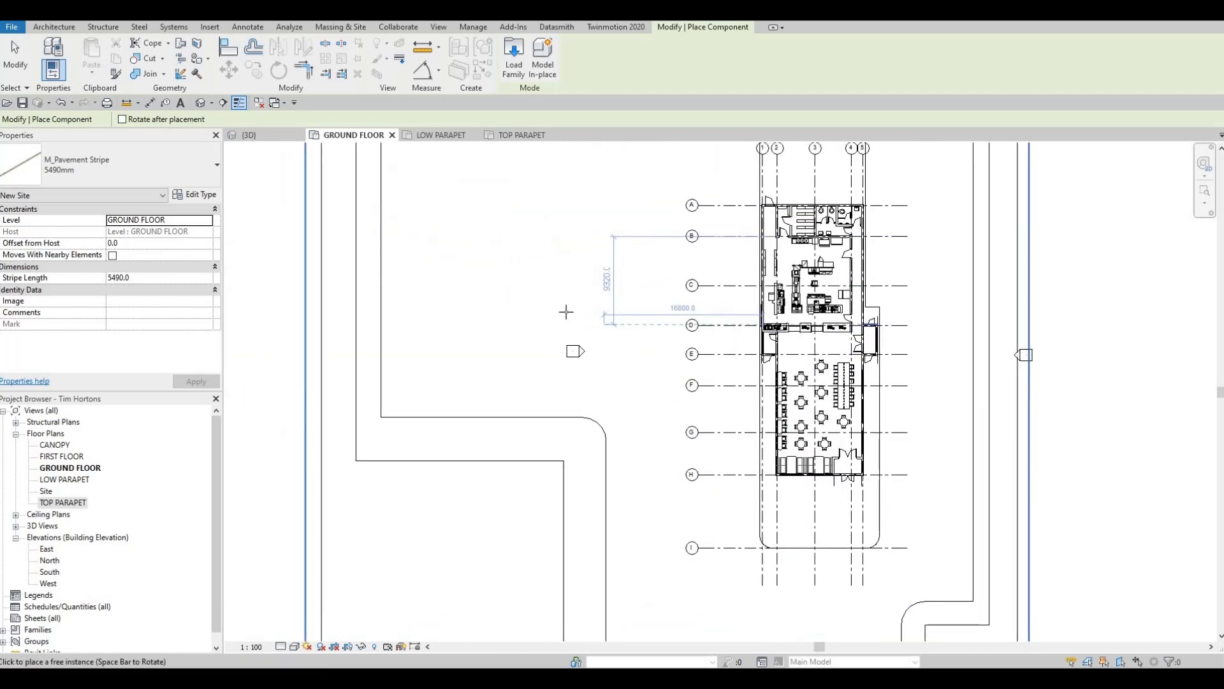
click(522, 264)
- End the component placement and examine the pavement stripe on the parking lot in the 3D view
click(266, 137)
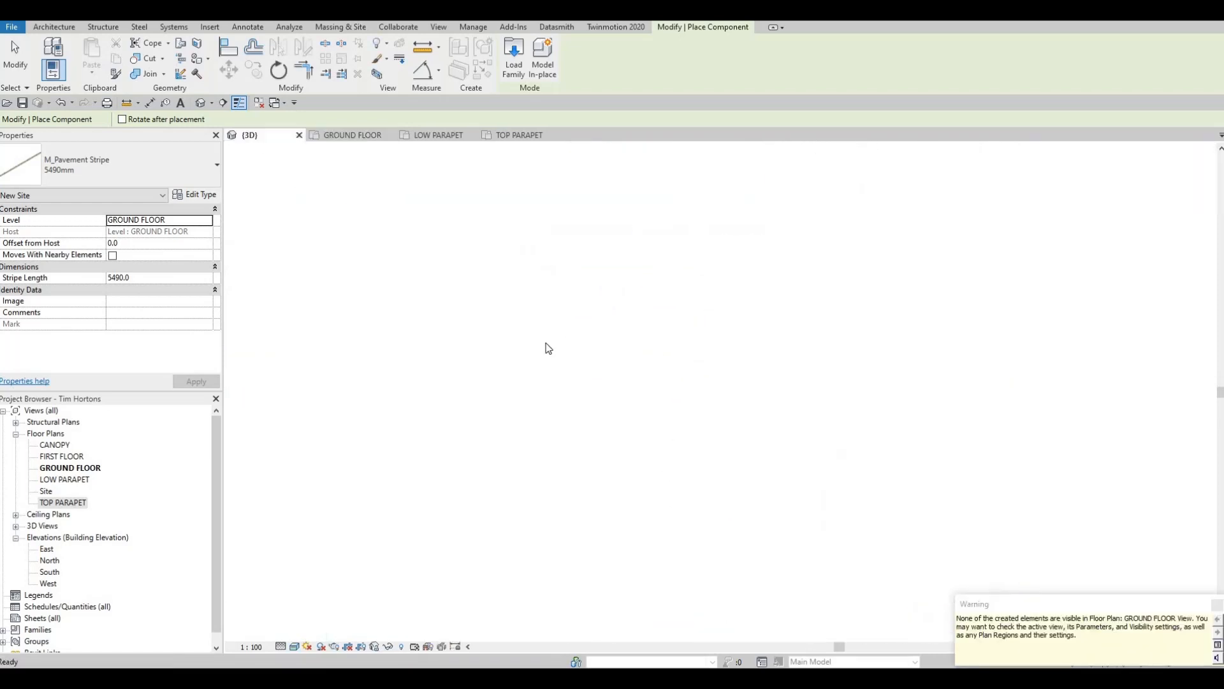
key(Escape)
scroll(513, 380, up, 5)
key(Escape)
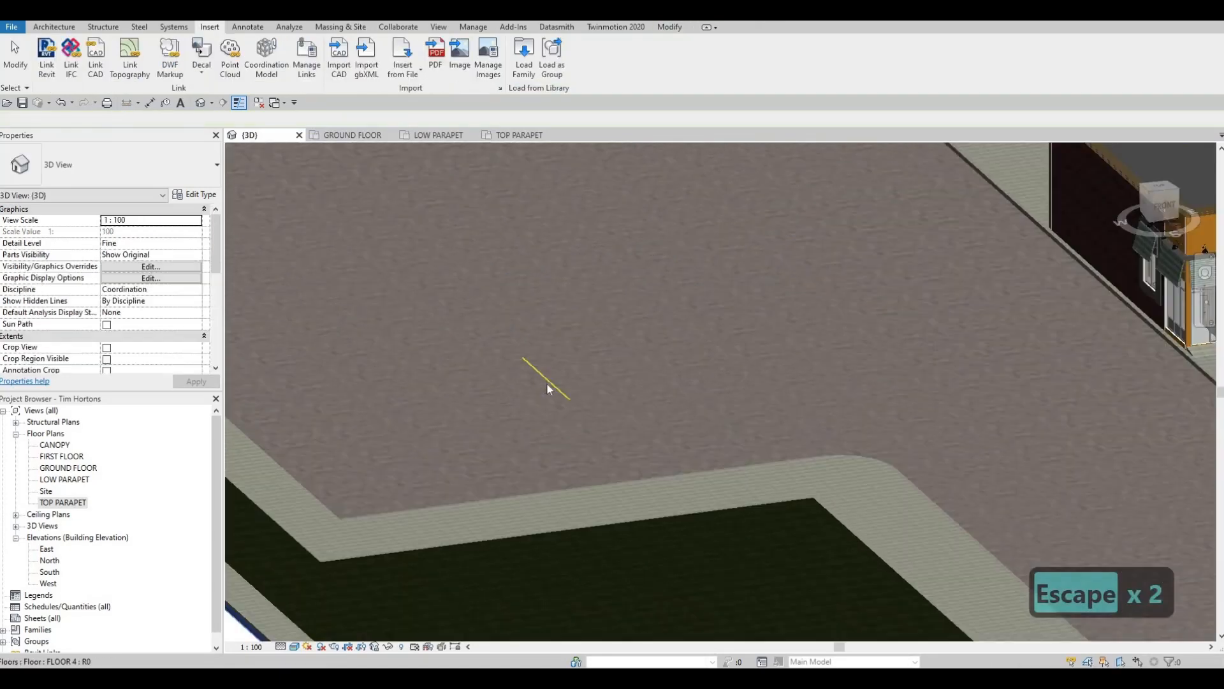
key(Escape)
click(543, 379)
shift+middle_drag(644, 335, 420, 391)
key(Escape)
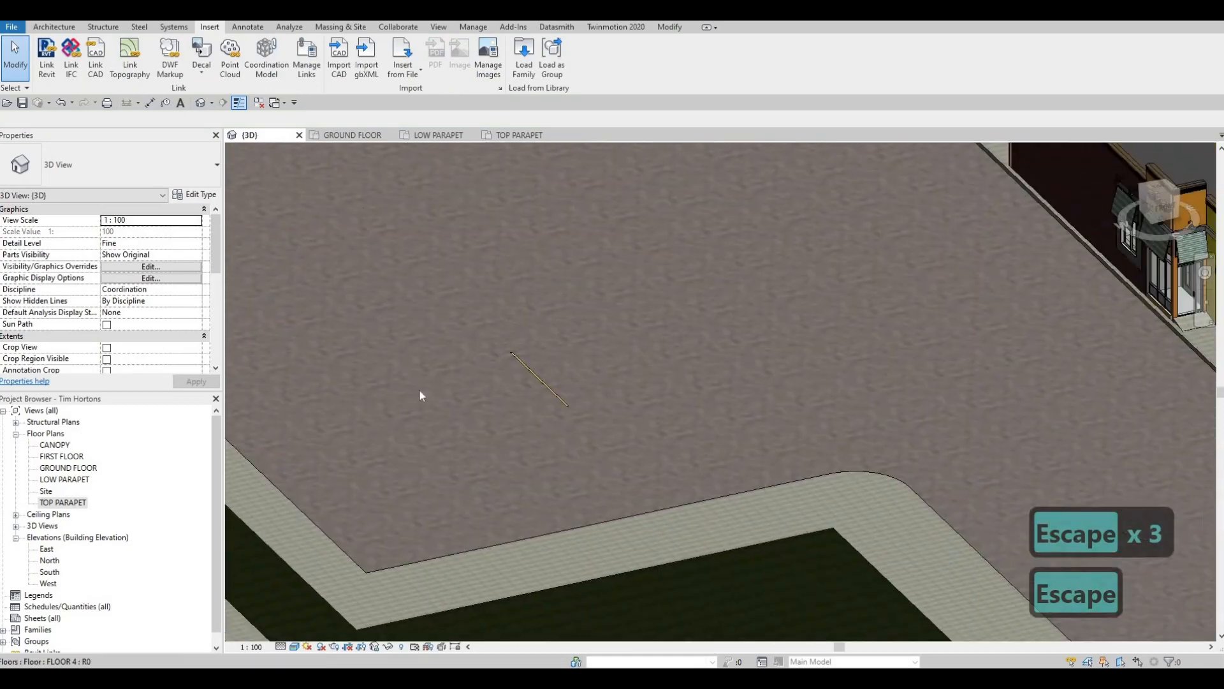
scroll(555, 402, down, 2)
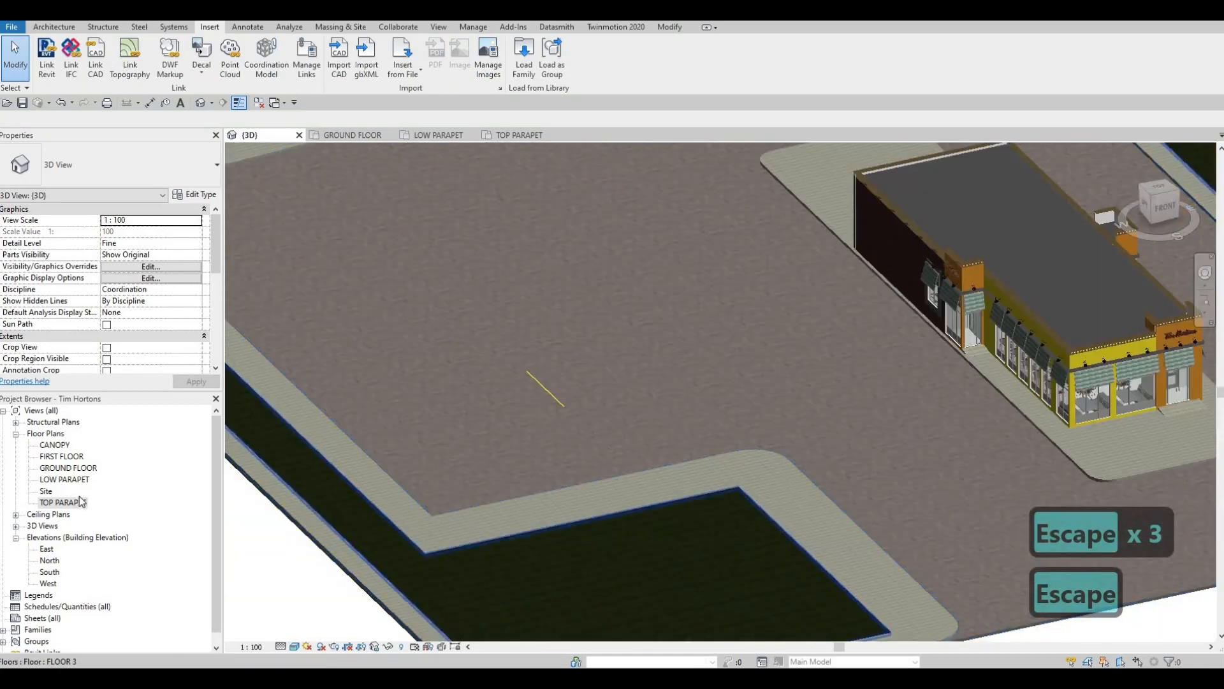
- Set the view depth level of the GROUND FLOOR plan's view range to Unlimited
click(352, 135)
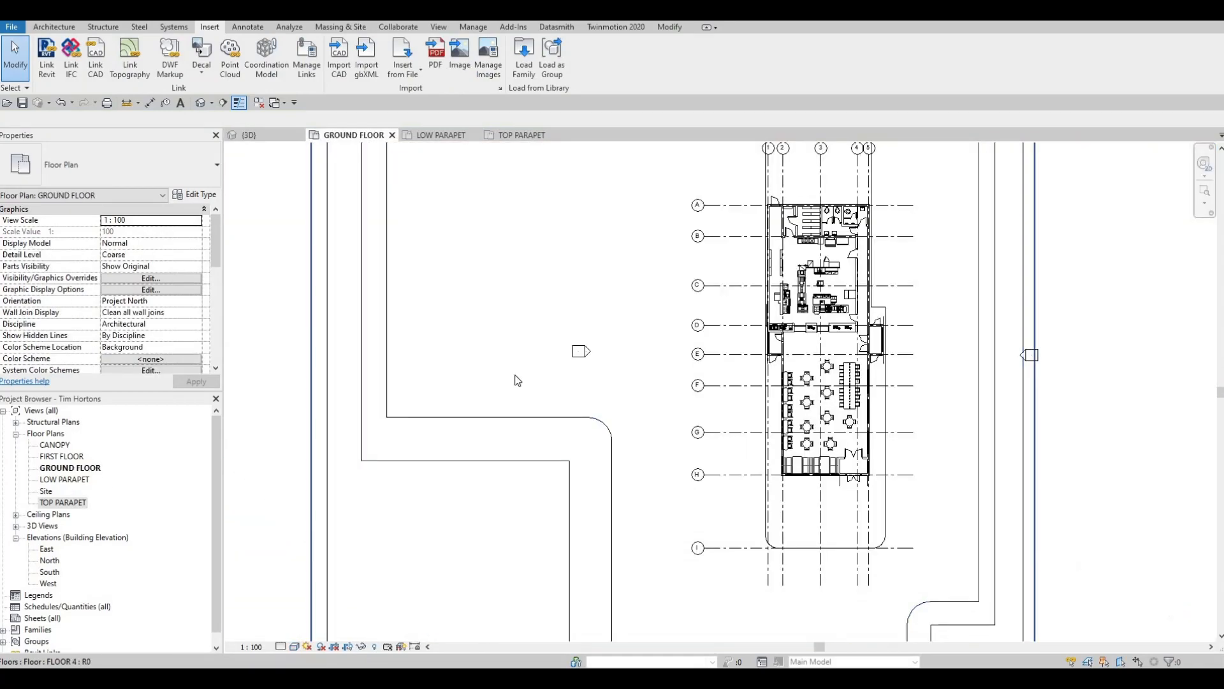
scroll(465, 354, down, 4)
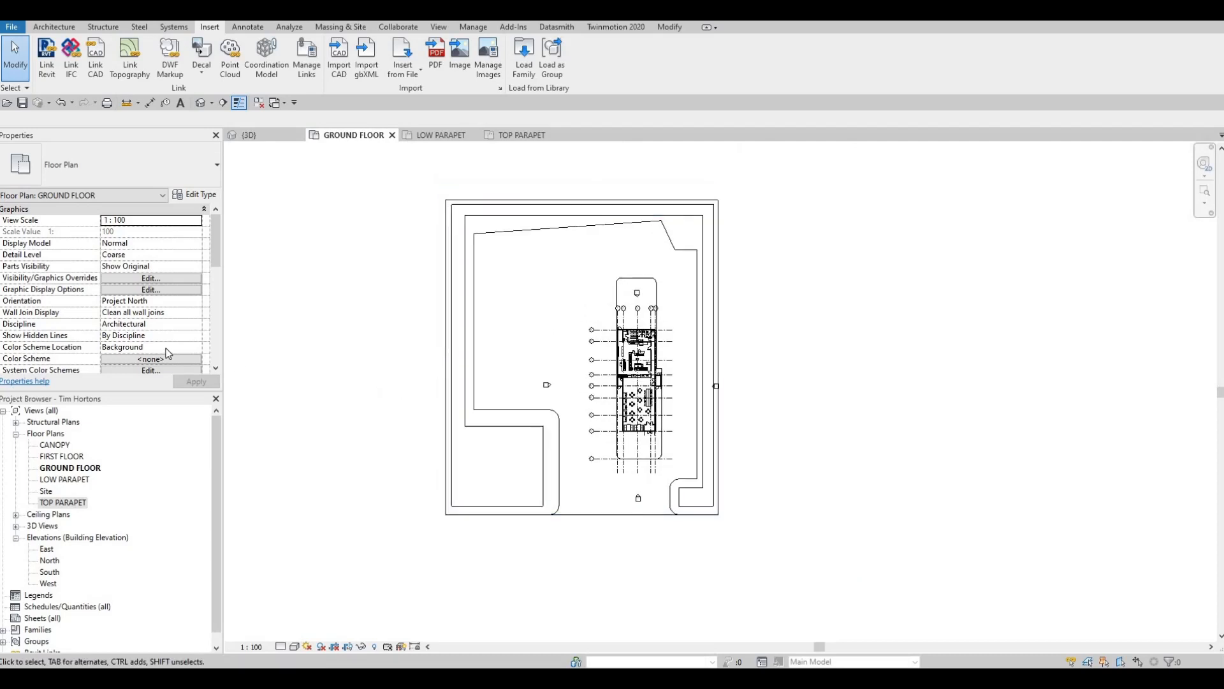
scroll(141, 314, down, 5)
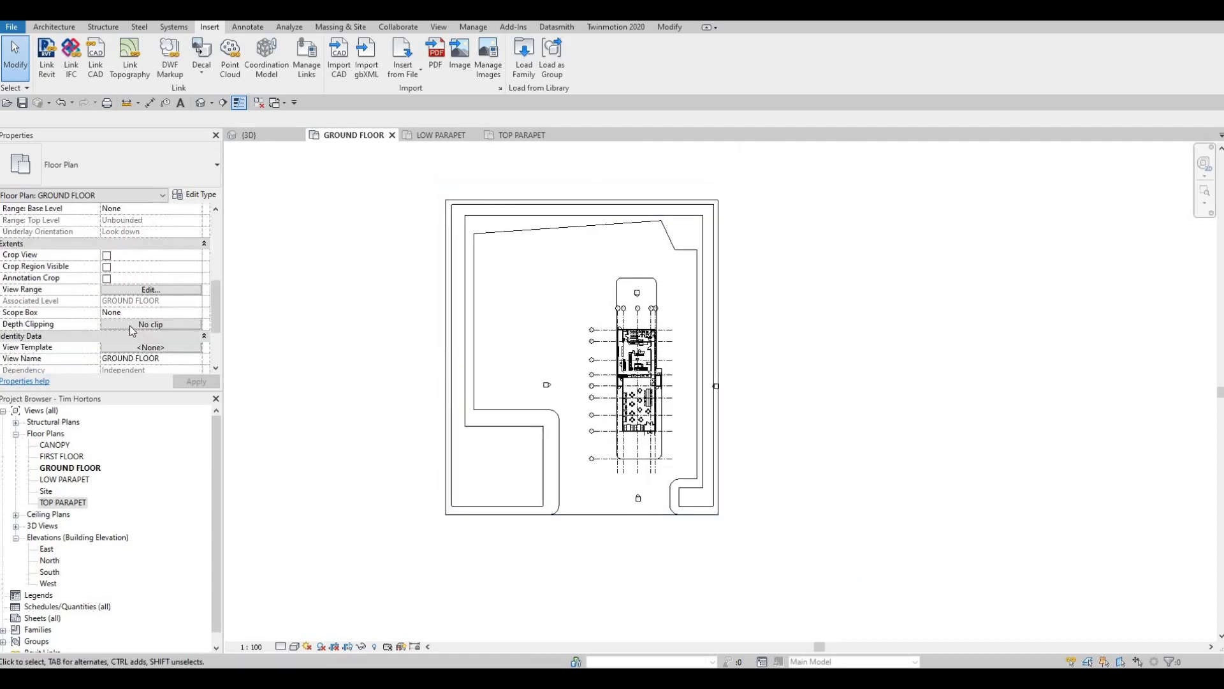
click(122, 289)
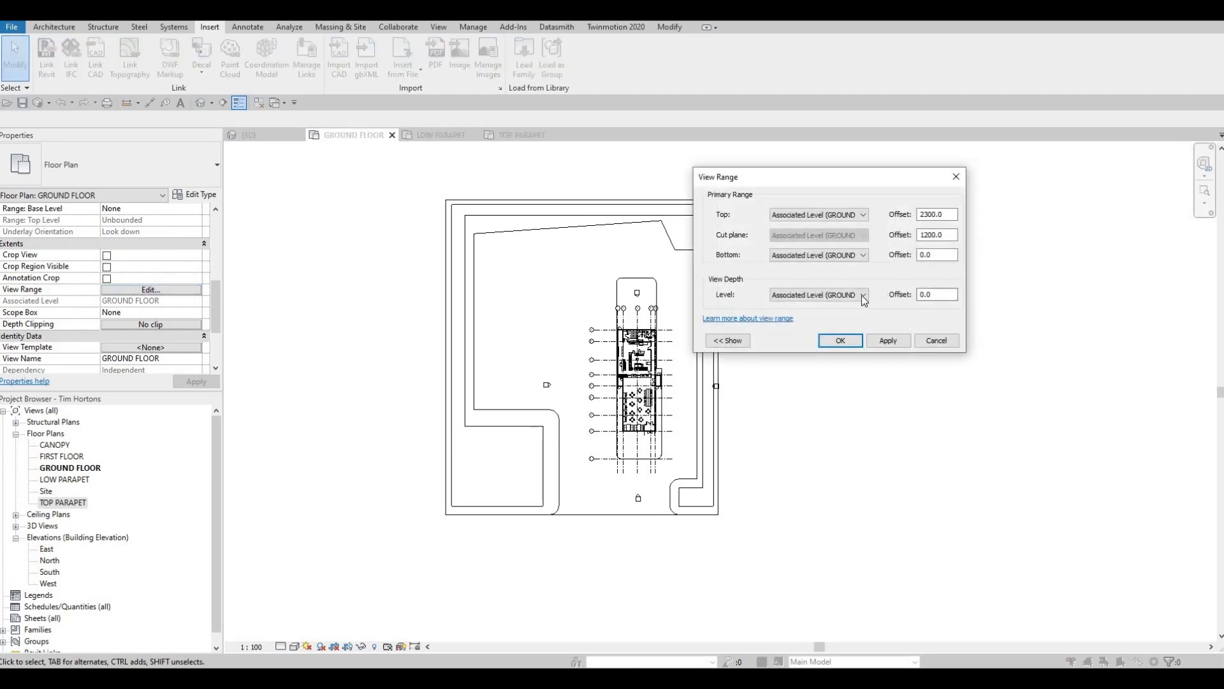
click(861, 296)
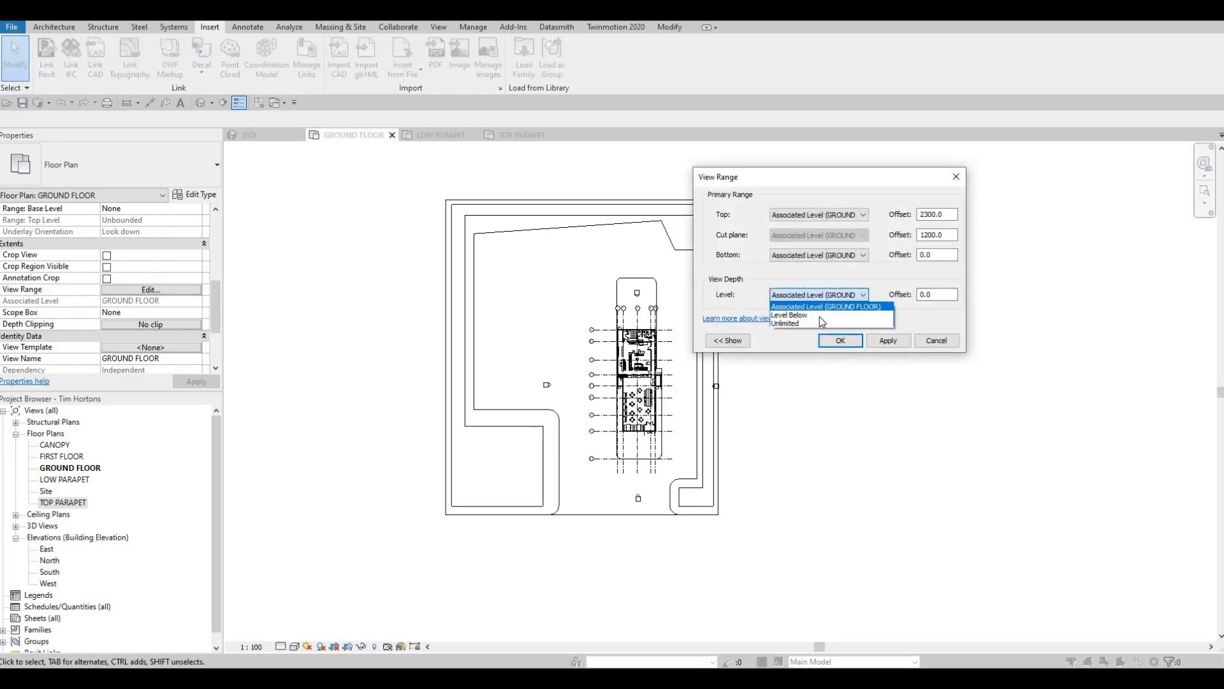
click(922, 342)
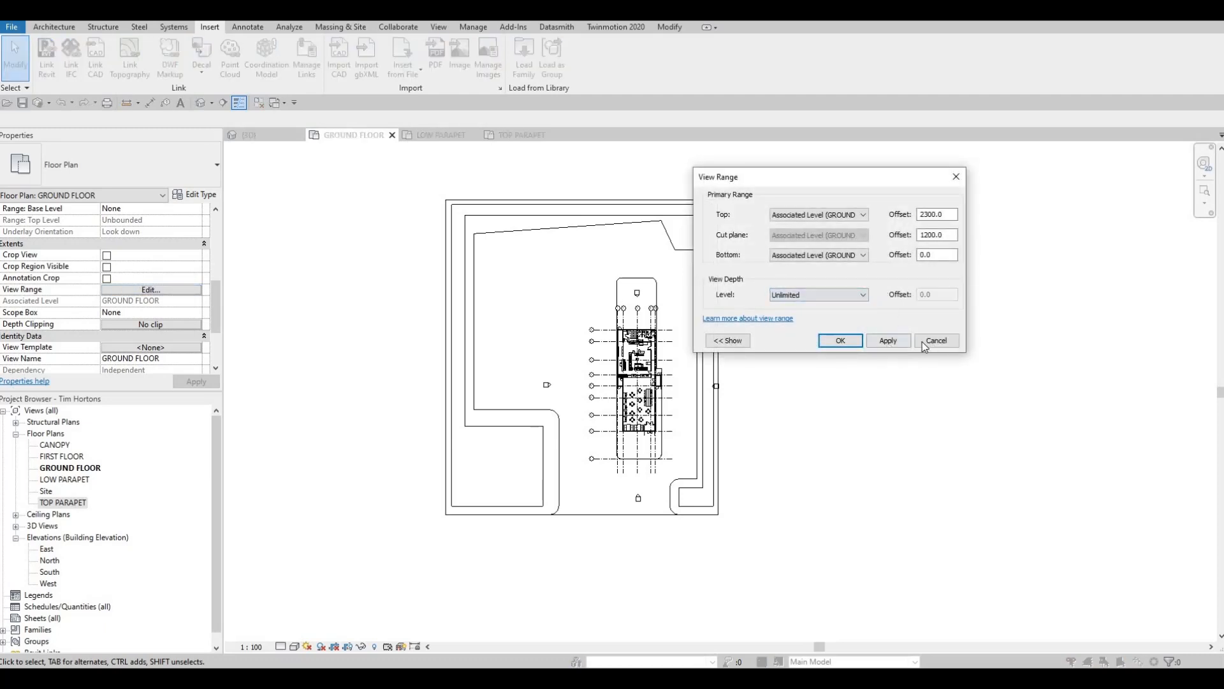
click(840, 340)
scroll(502, 370, up, 2)
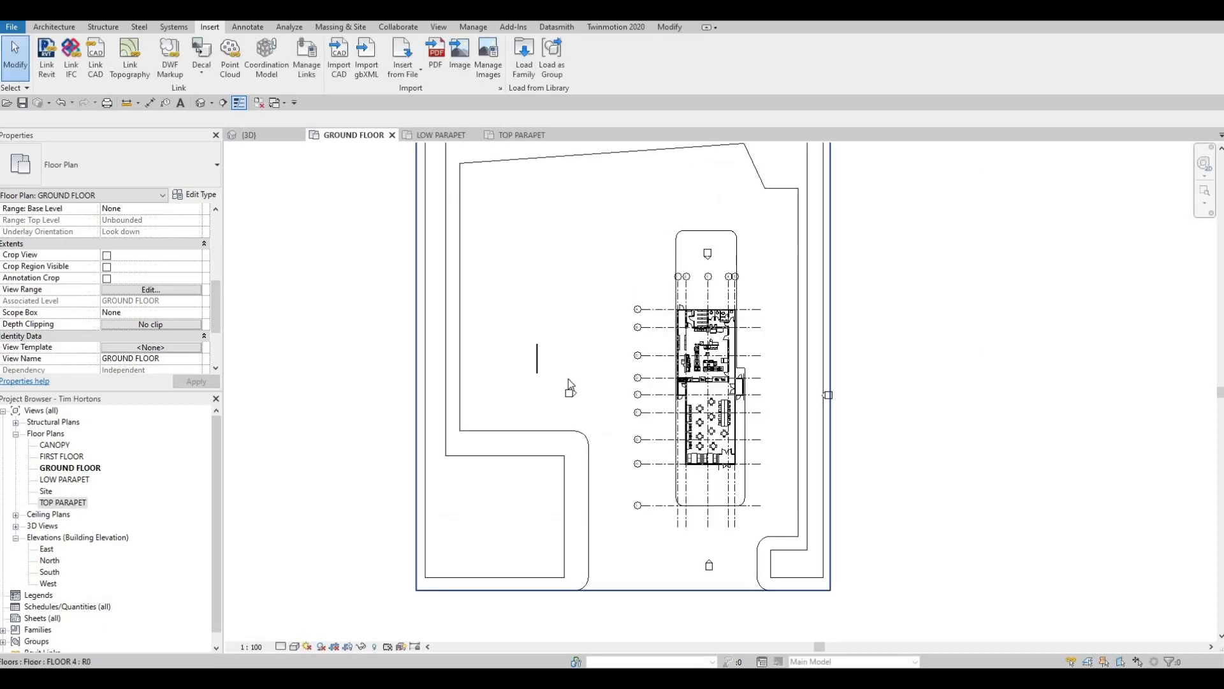
click(538, 363)
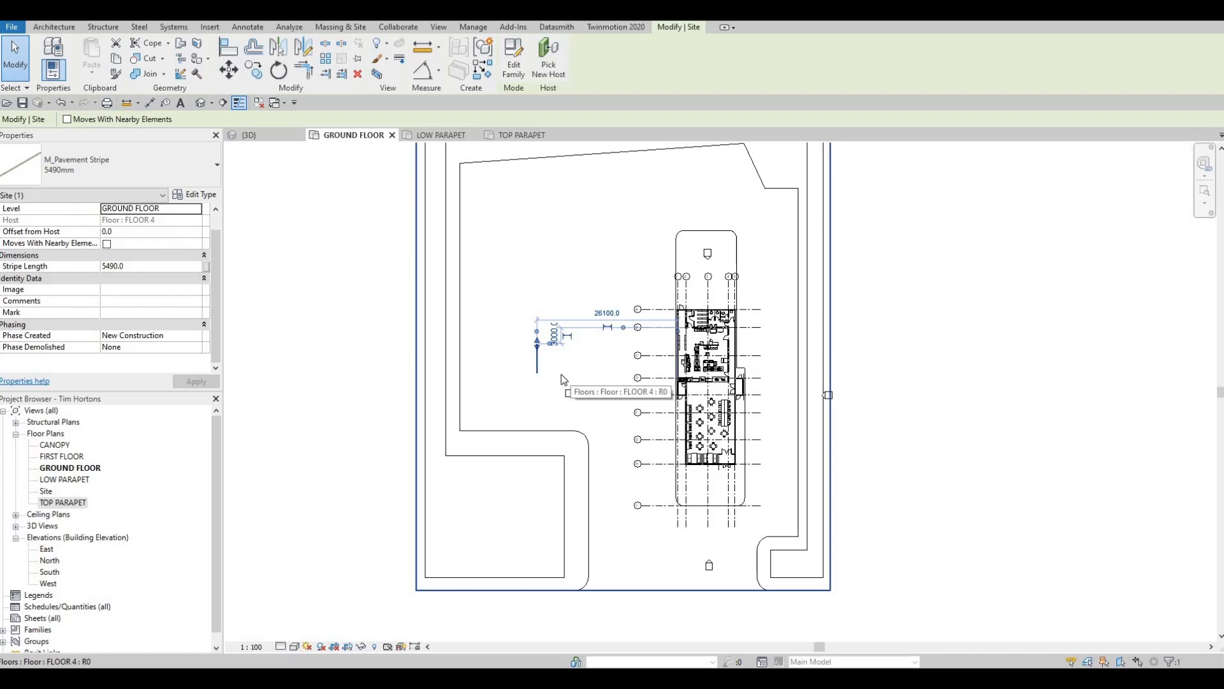
key(r)
key(o)
key(Escape)
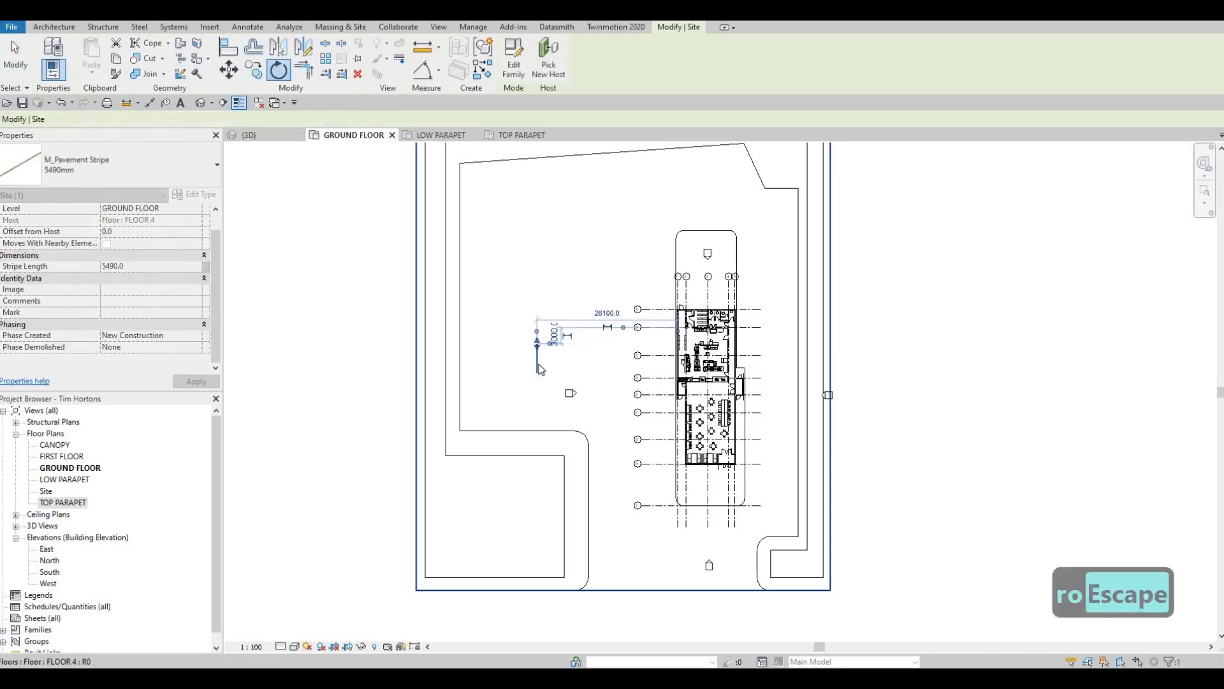
key(Escape)
- Copy the vertical pavement stripe to the open paving northeast of the building, between the building island and the lot's east edge
click(537, 355)
key(c)
key(o)
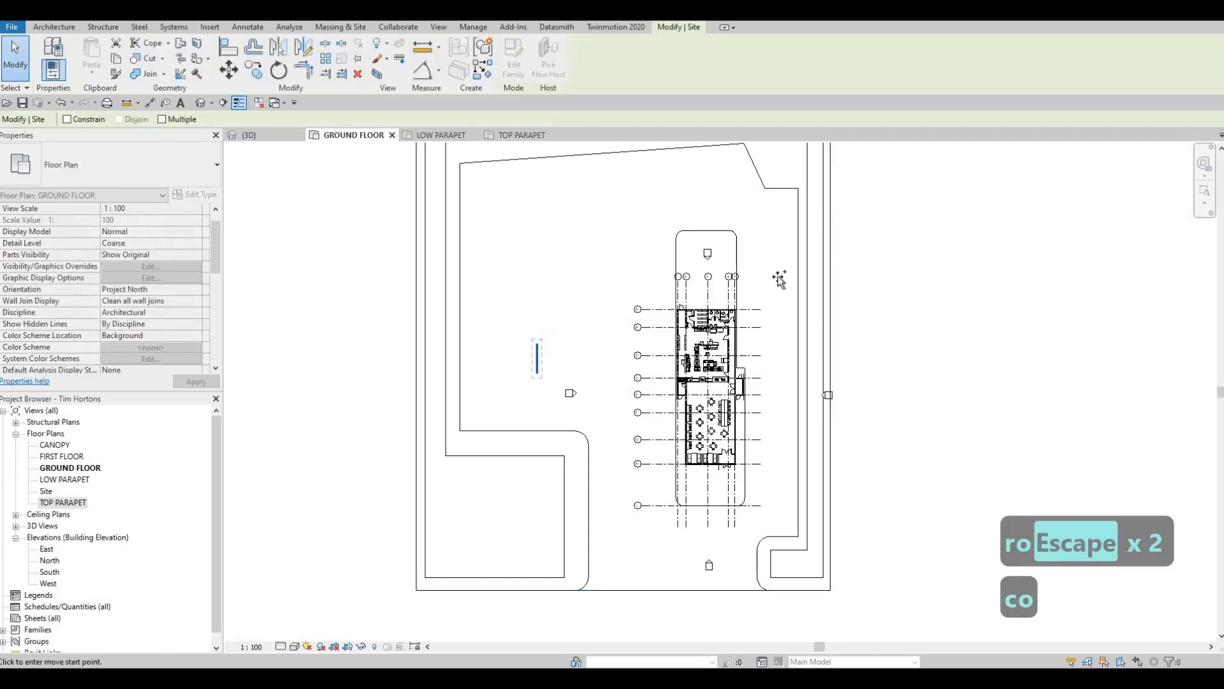
click(785, 270)
key(Escape)
key(Escape)
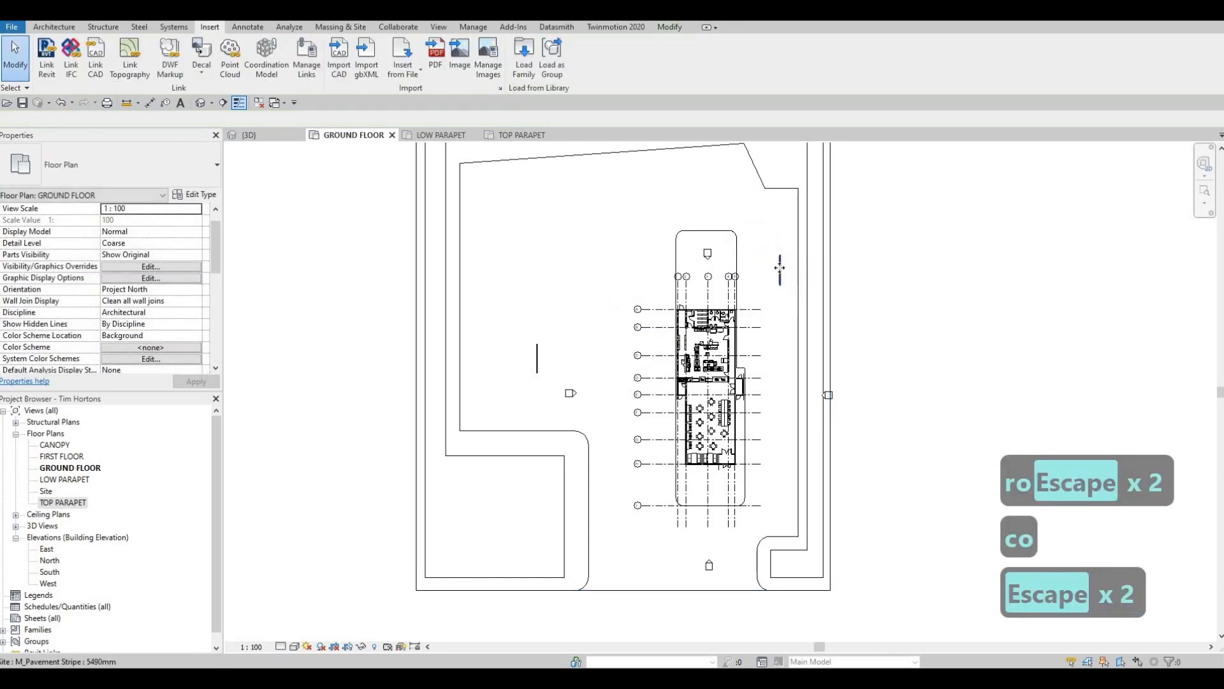
- Rotate the copied pavement stripe northeast of the building by 45 degrees
click(779, 268)
key(r)
key(o)
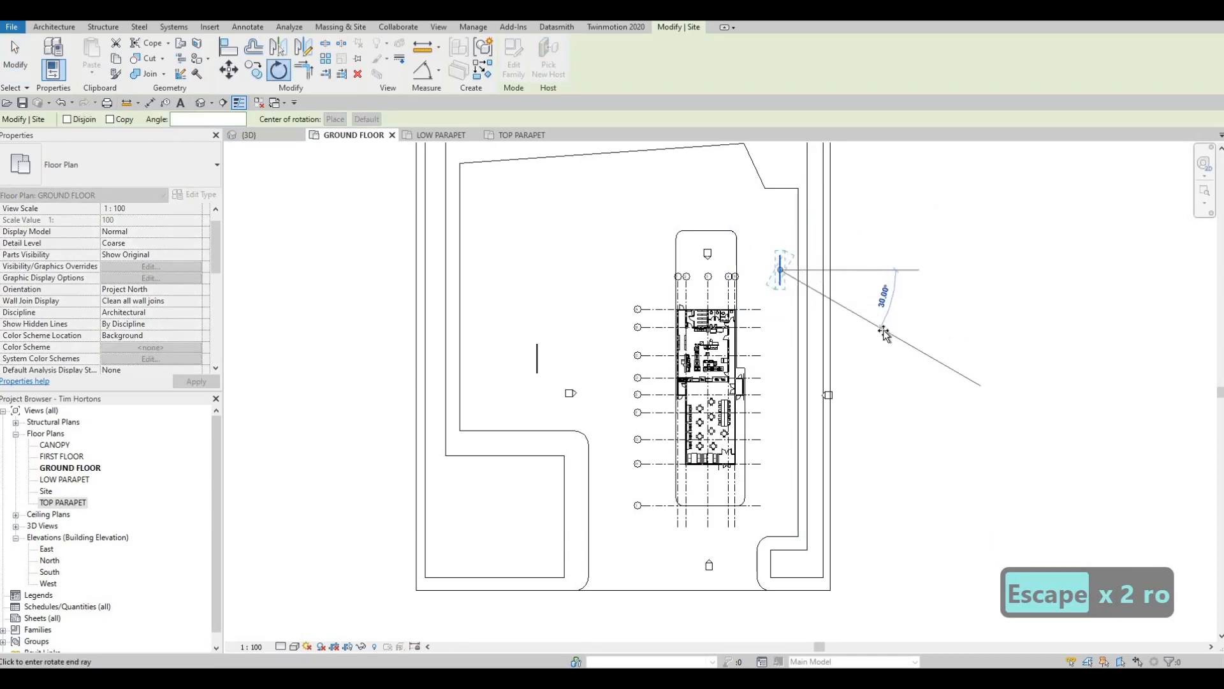
text(4)
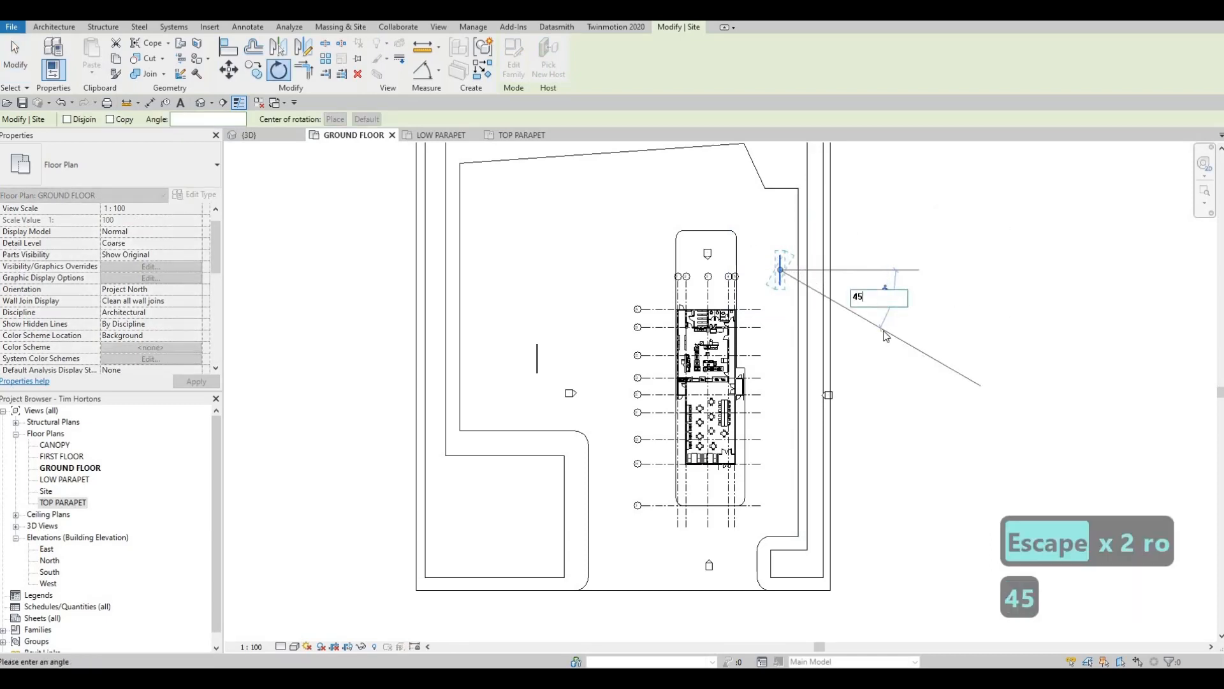
text(5)
key(Return)
key(Escape)
- Move the diagonal stripe north so its upper end lies near the lot's east edge, beyond the island's north end
scroll(797, 264, up, 3)
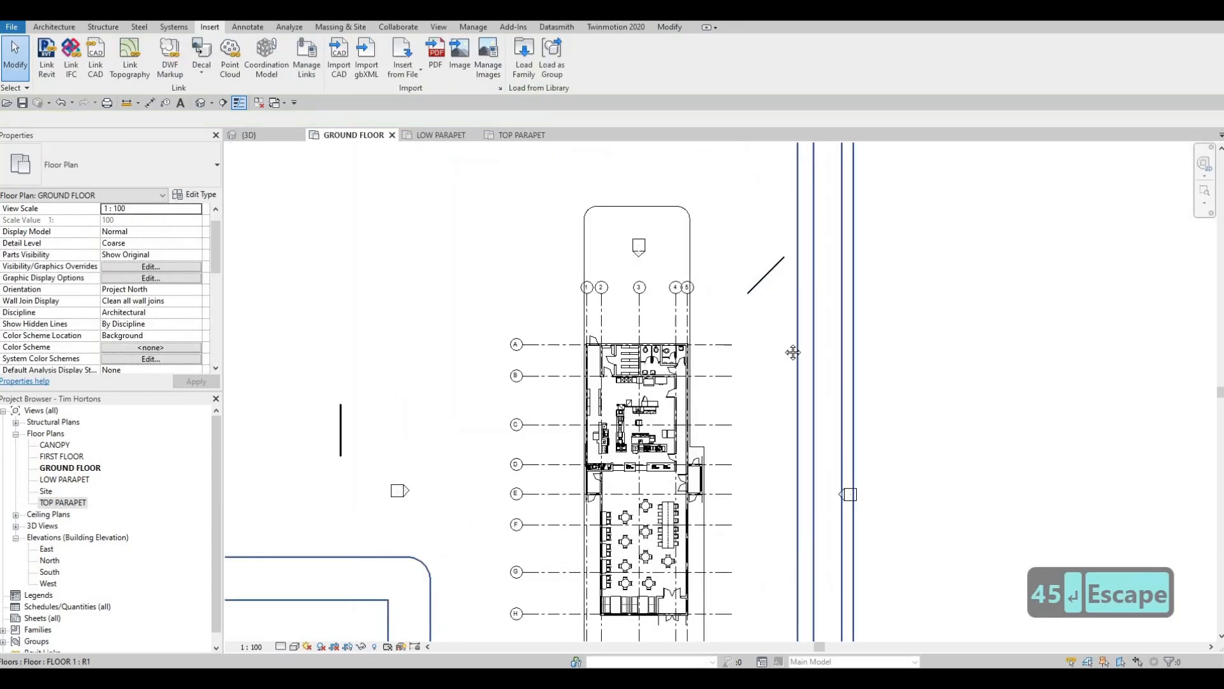
middle_drag(769, 275, 763, 369)
click(763, 369)
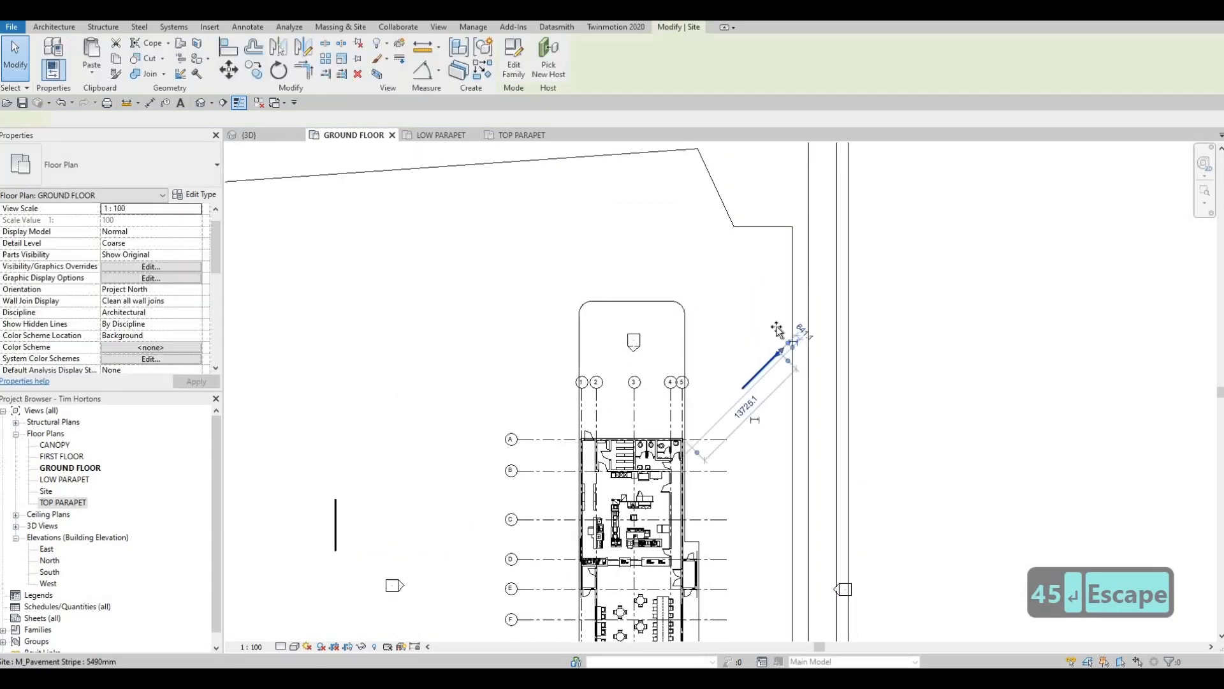
drag(774, 268, 746, 298)
key(Escape)
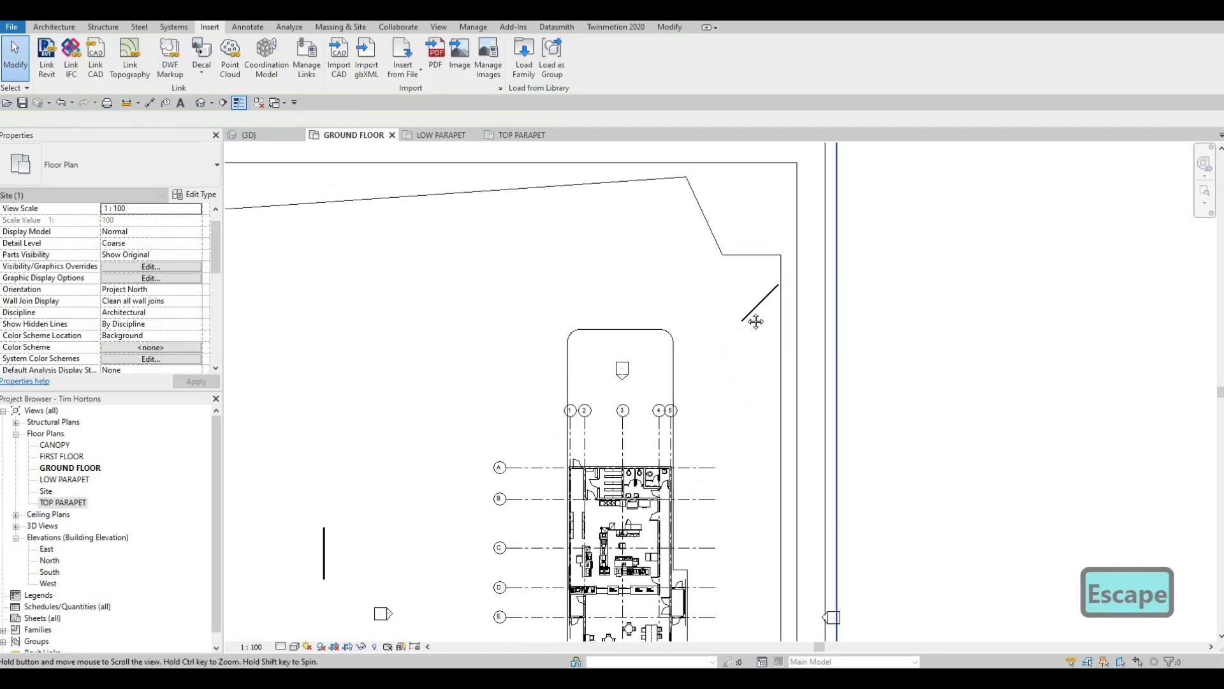
- Shift the vertical pavement stripe west of the building slightly south, to 3300 mm from grid line B
scroll(737, 267, up, 3)
scroll(375, 462, down, 3)
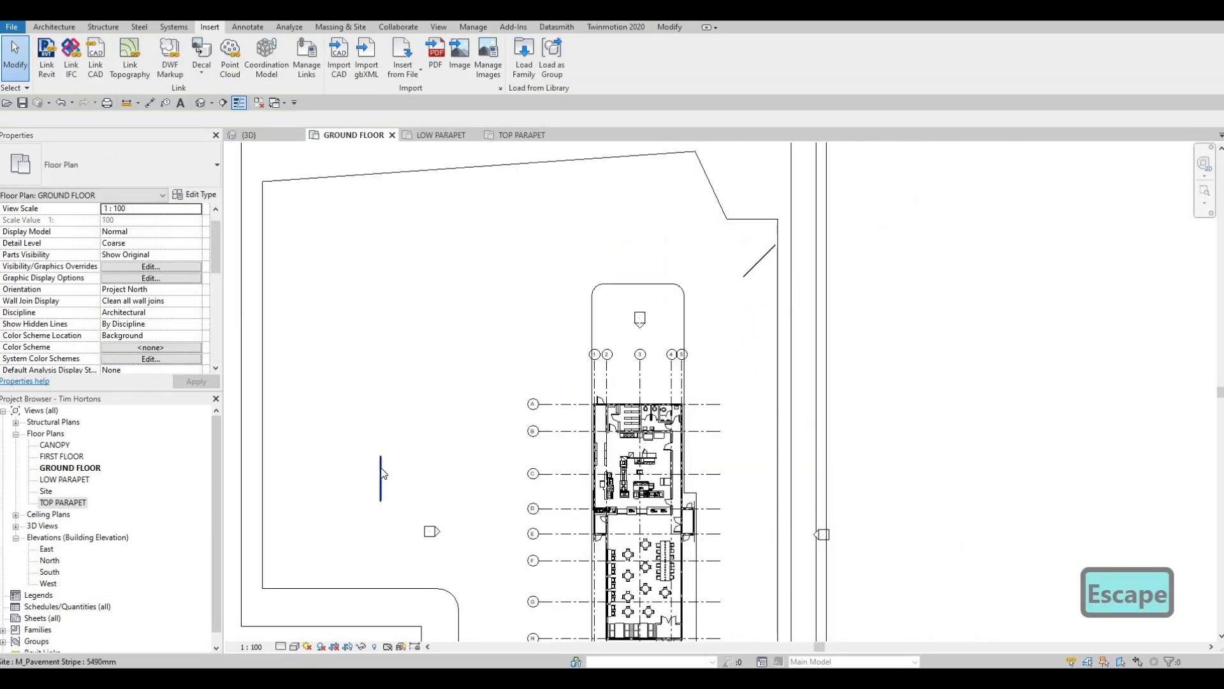
click(380, 483)
scroll(382, 475, up, 2)
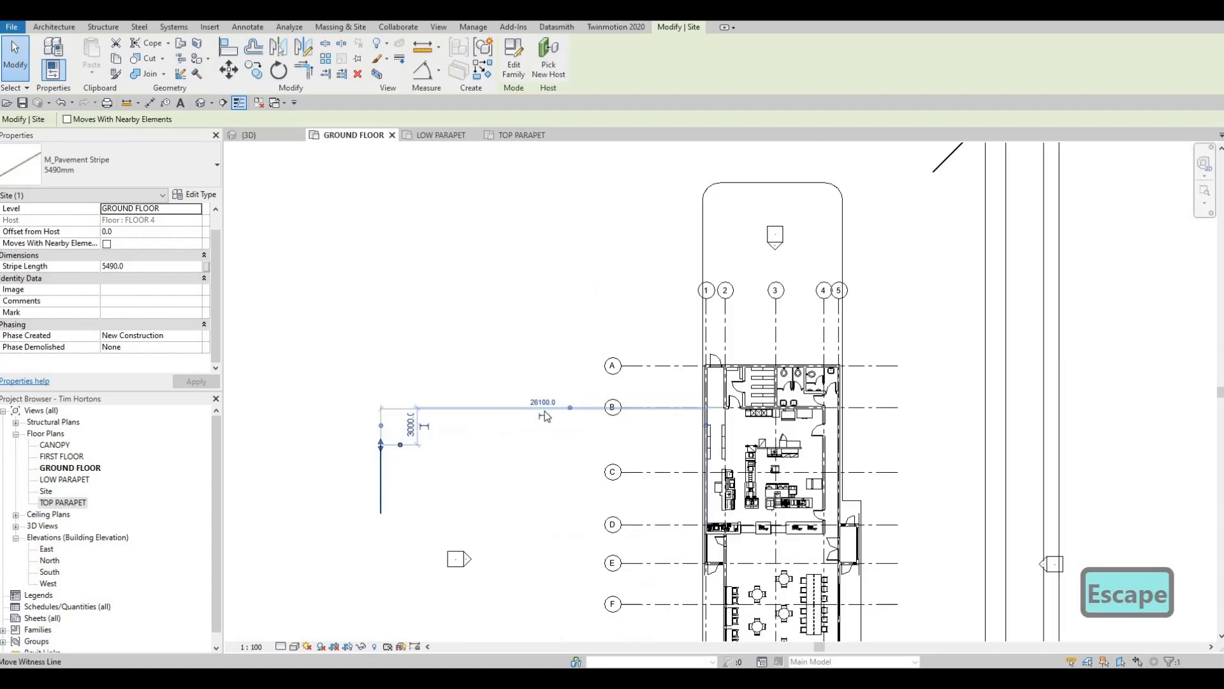
drag(410, 514, 379, 512)
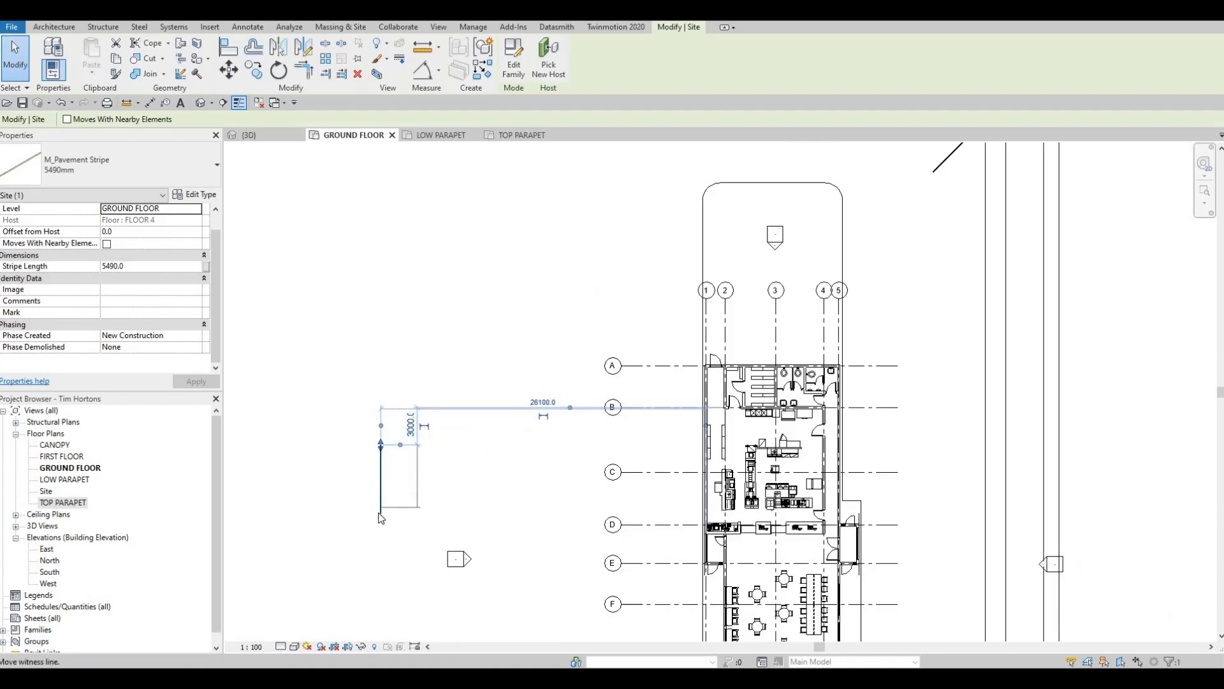
key(Escape)
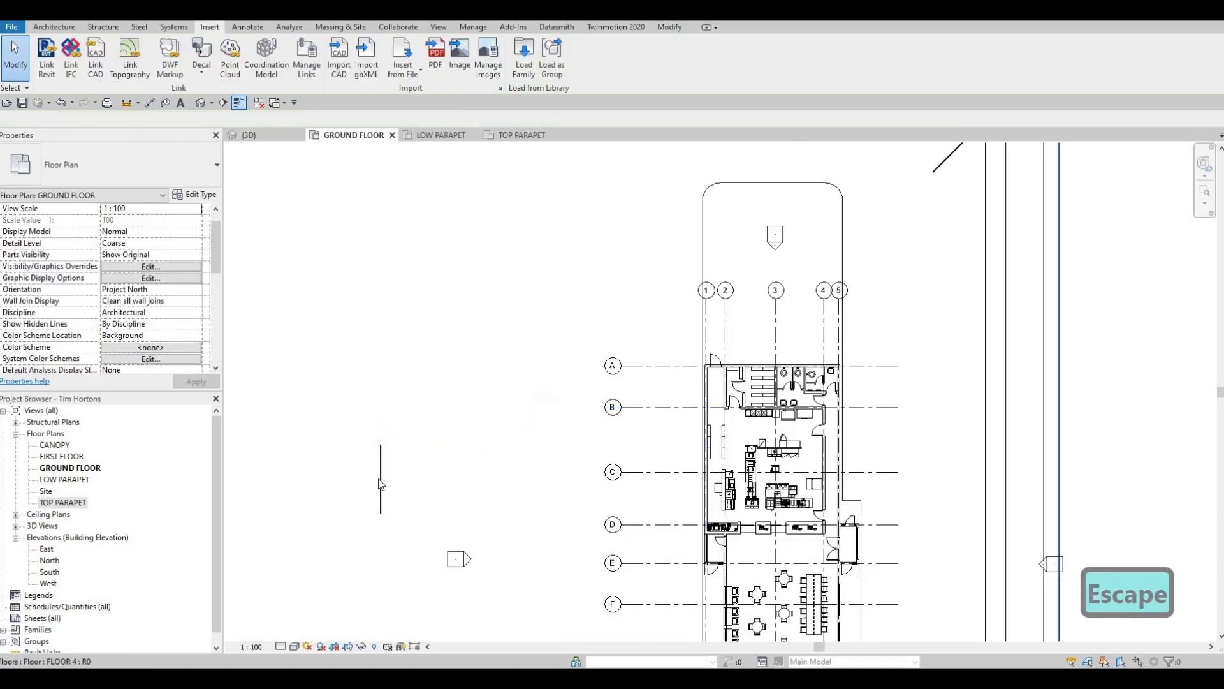
click(377, 478)
key(Escape)
click(382, 451)
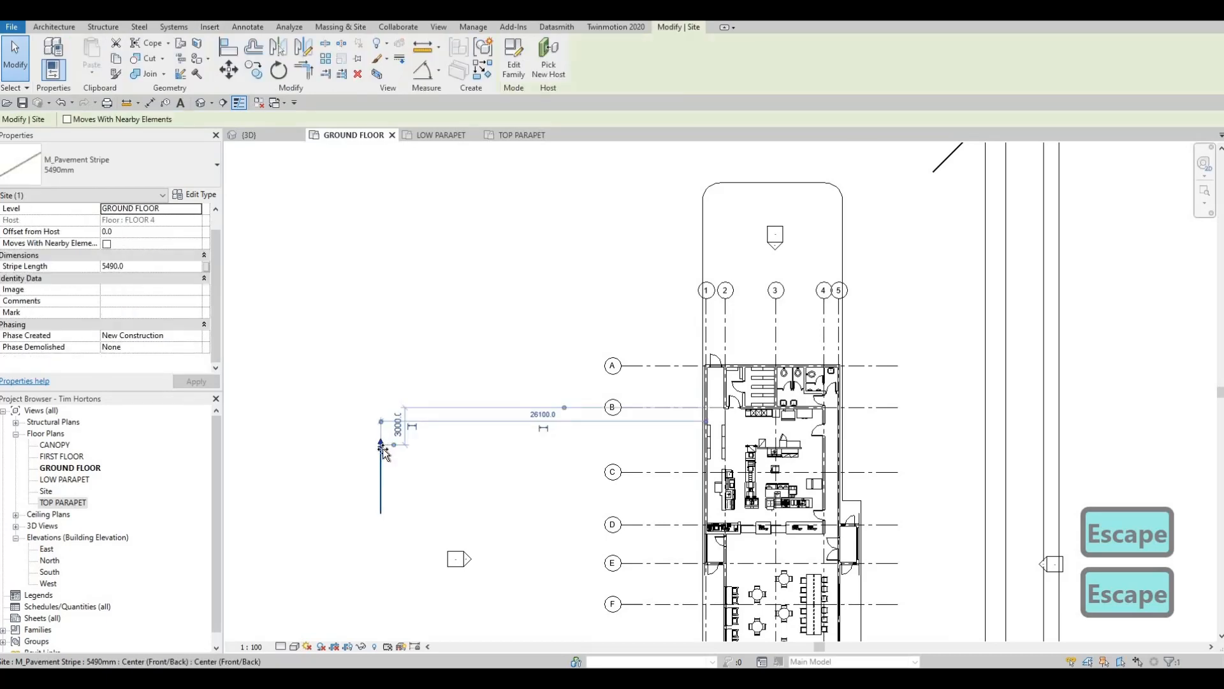
drag(382, 452, 384, 454)
key(Escape)
key(Escape)
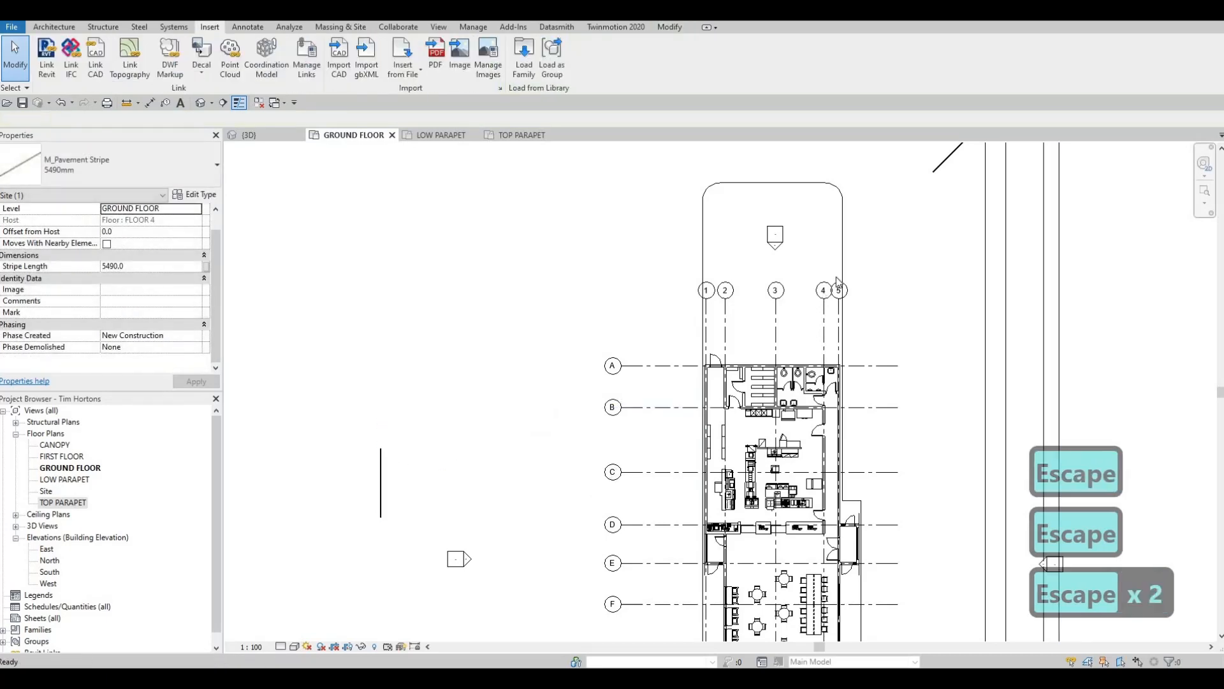
- Move the diagonal stripe up to the lot's northeast corner with its upper end on the east edge
middle_drag(915, 248, 820, 342)
middle_drag(894, 216, 839, 321)
click(836, 321)
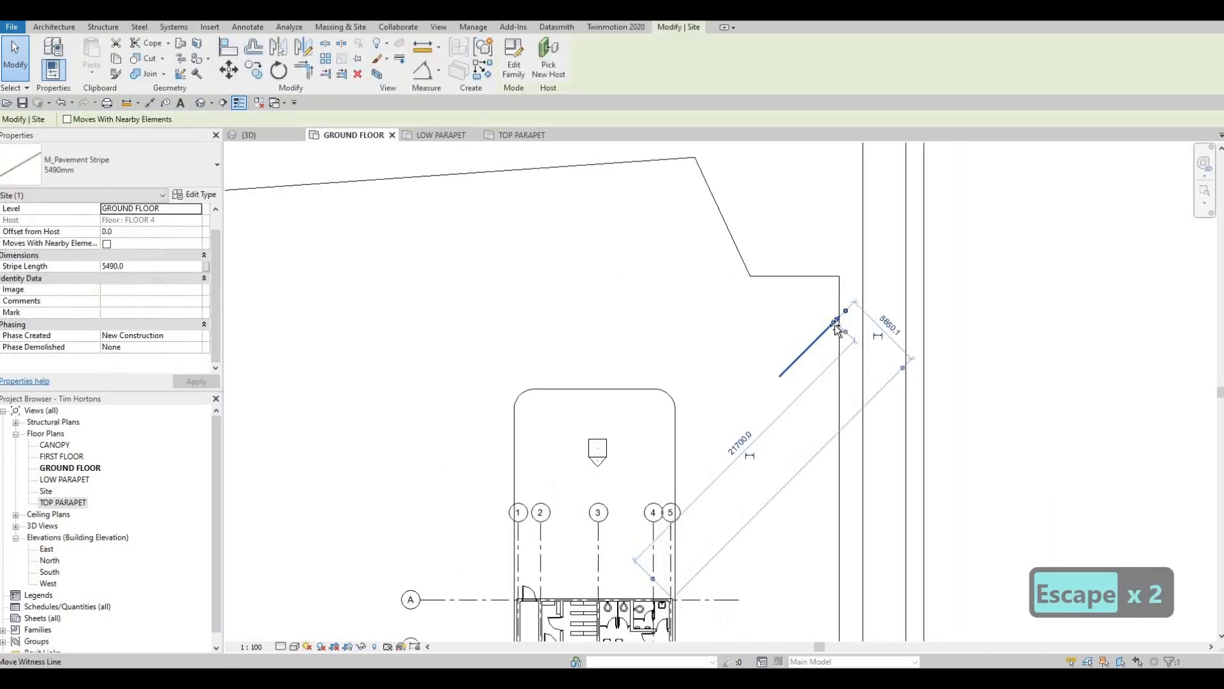
scroll(838, 323, up, 4)
middle_drag(759, 423, 796, 349)
key(Escape)
drag(797, 329, 802, 293)
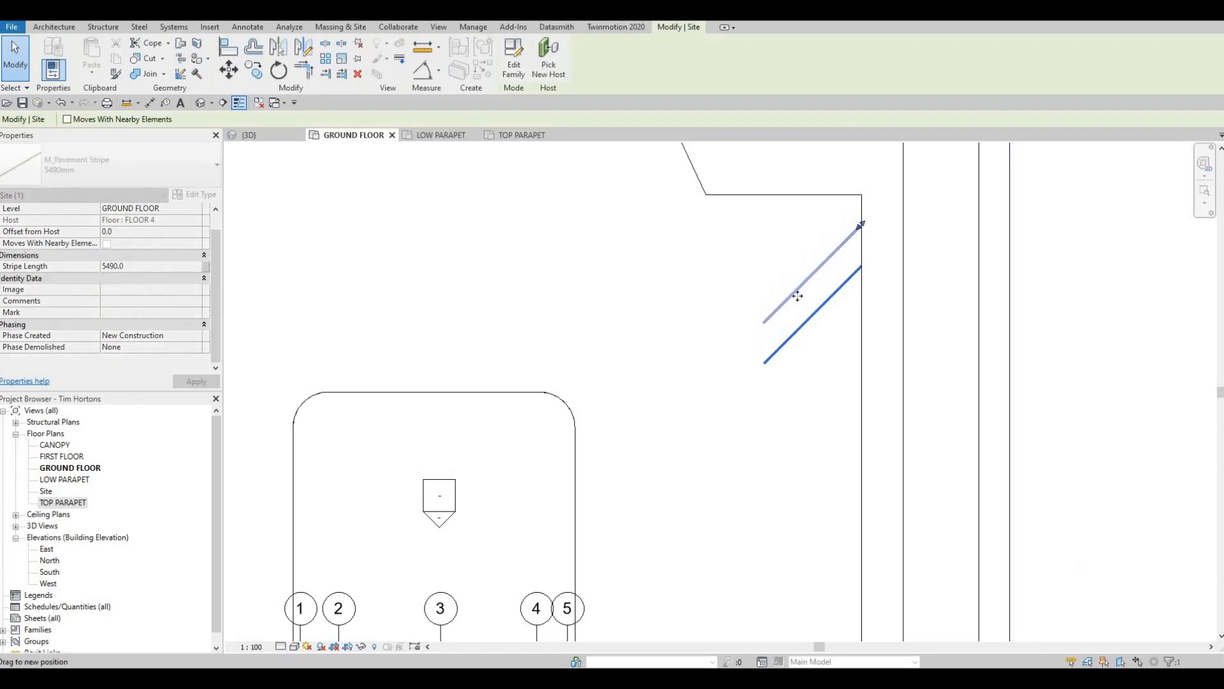
drag(757, 347, 792, 309)
key(Escape)
- Try to load the M_Parking Space family from the Parking library folder
scroll(793, 308, down, 2)
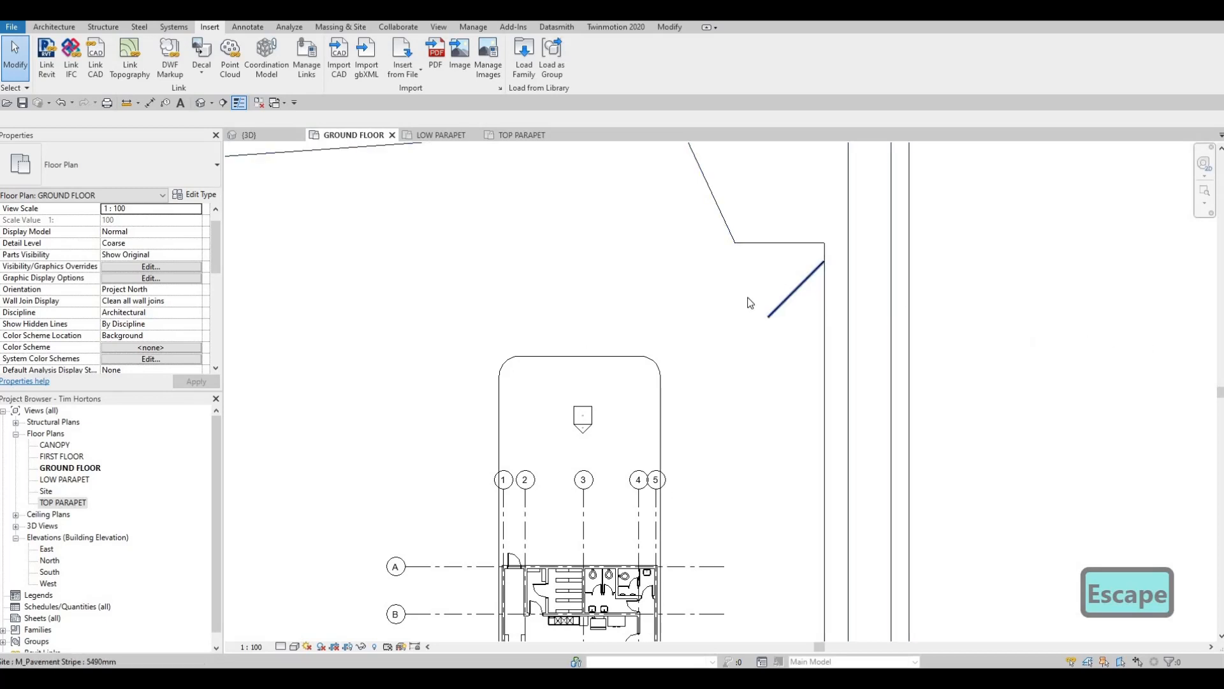
middle_drag(497, 329, 732, 260)
scroll(732, 260, down, 2)
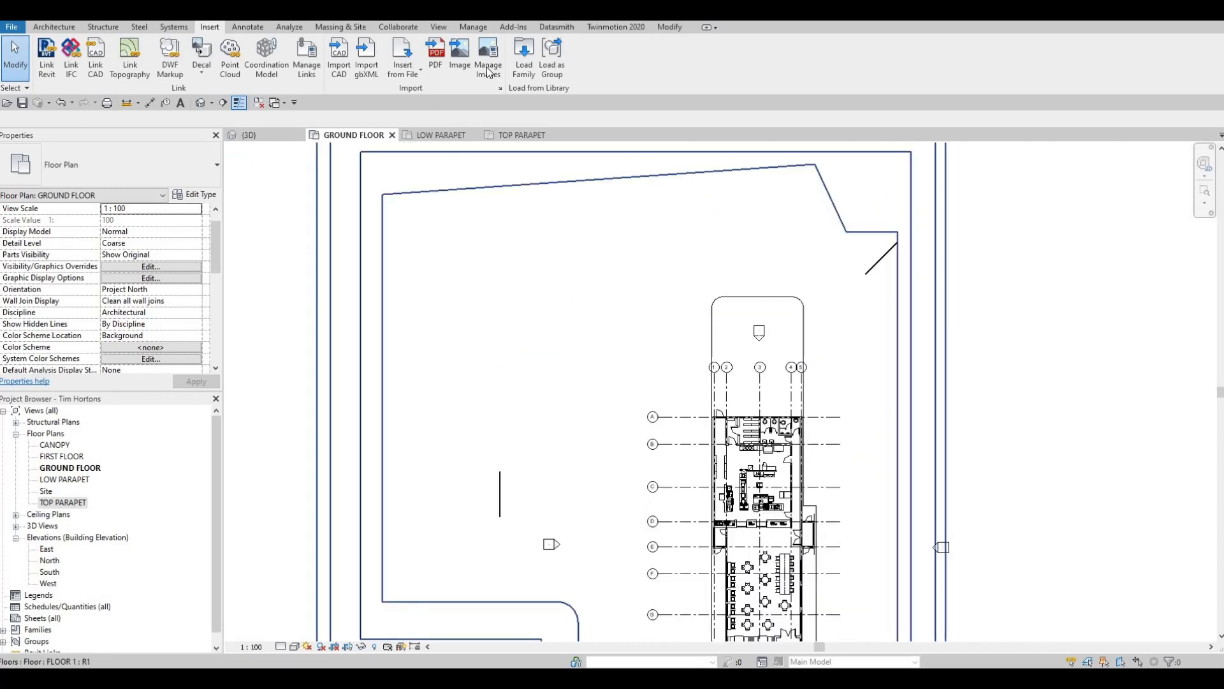
click(524, 57)
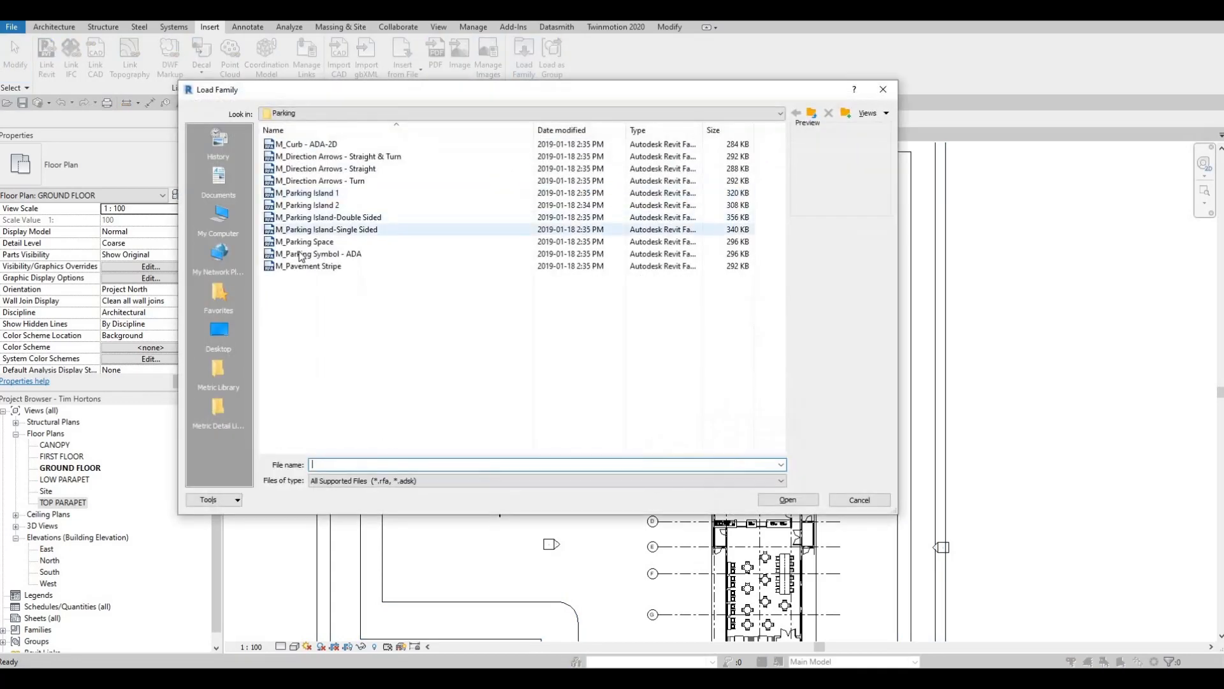
click(306, 253)
click(305, 242)
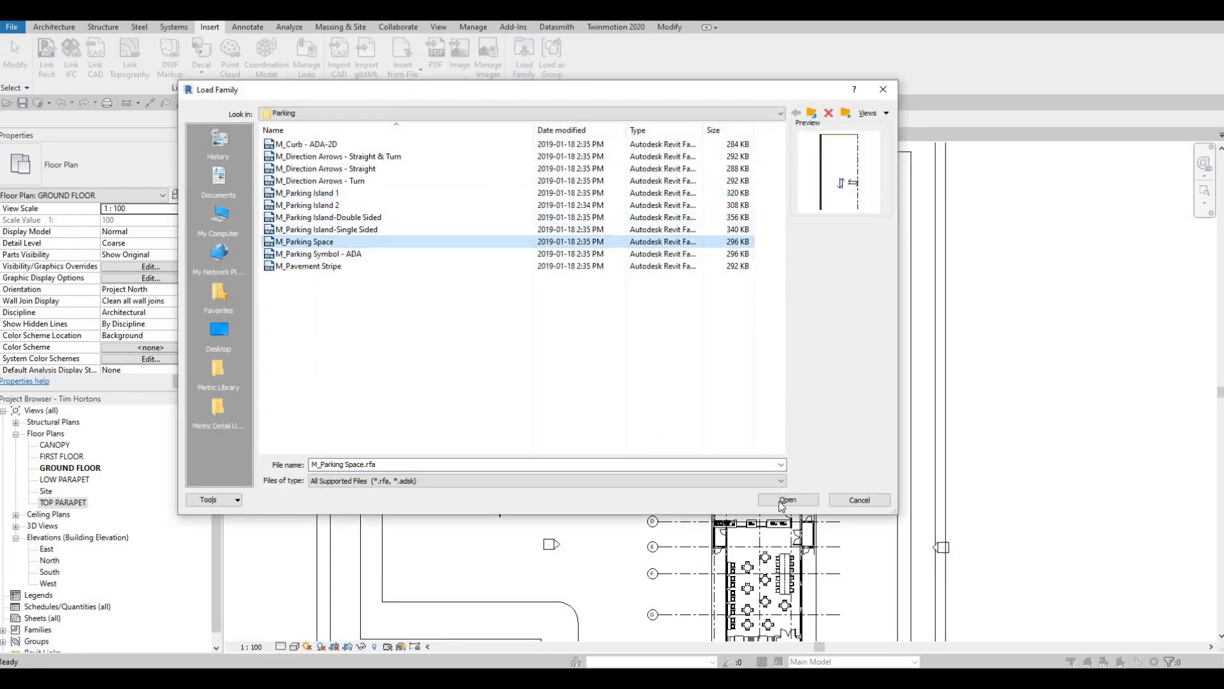
key(Return)
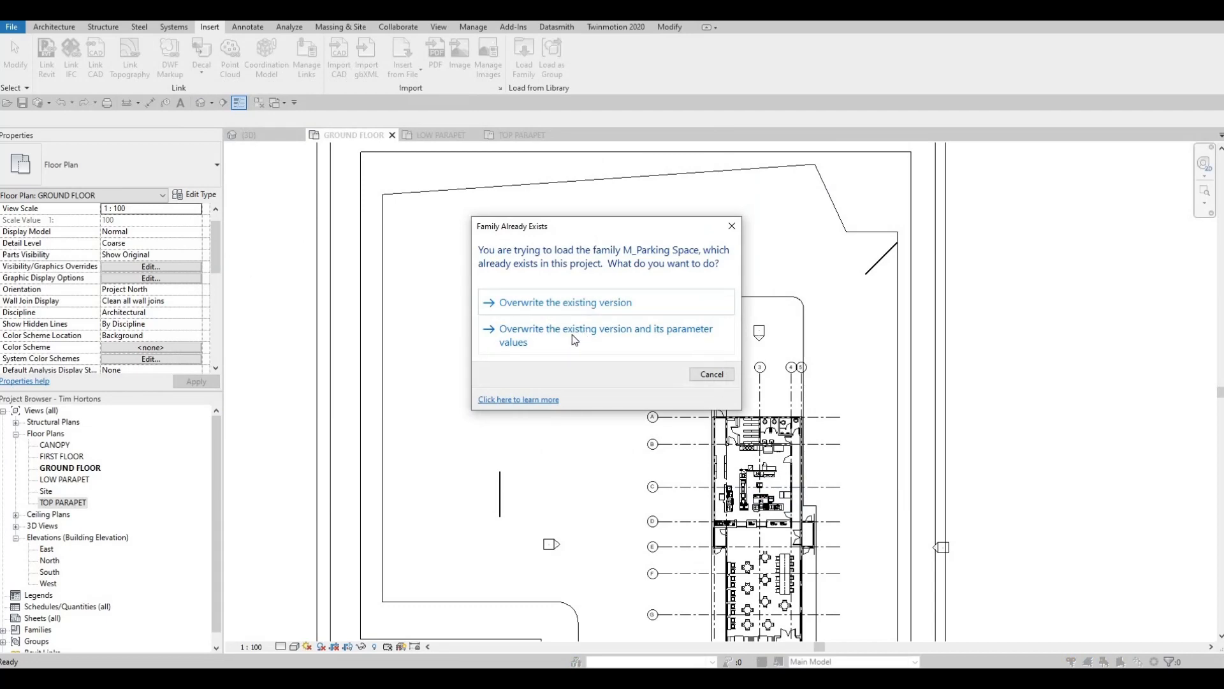
key(Escape)
key(Escape)
key(Escape)
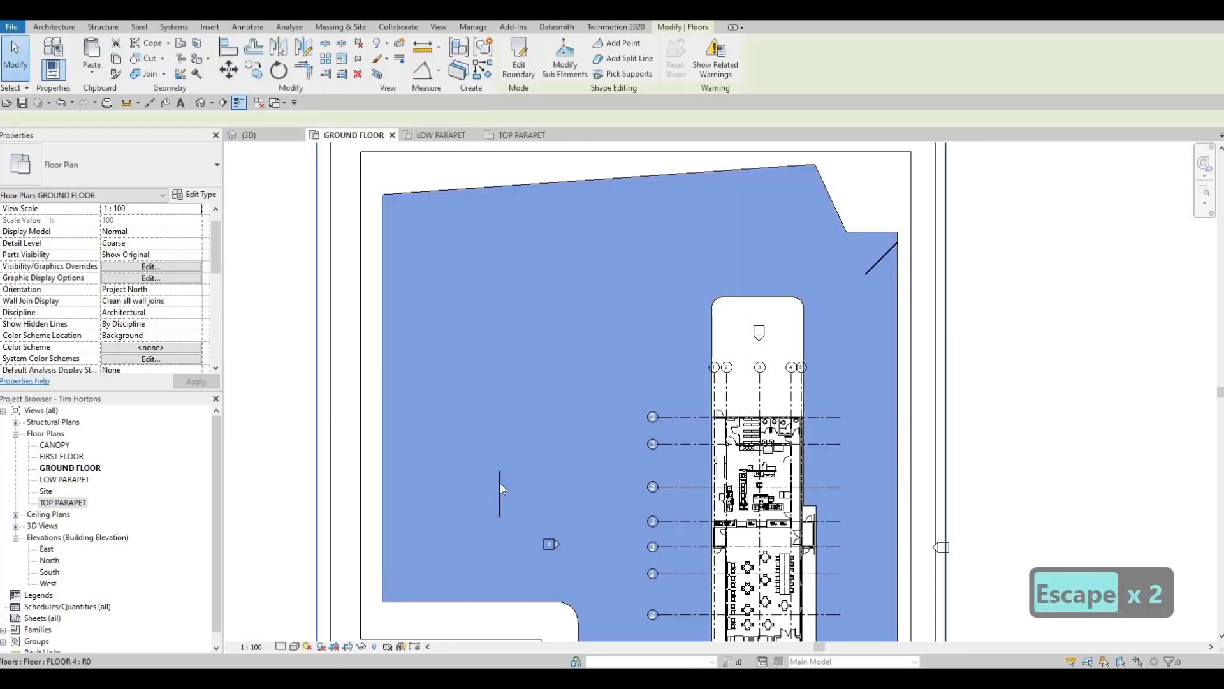
click(499, 491)
click(140, 167)
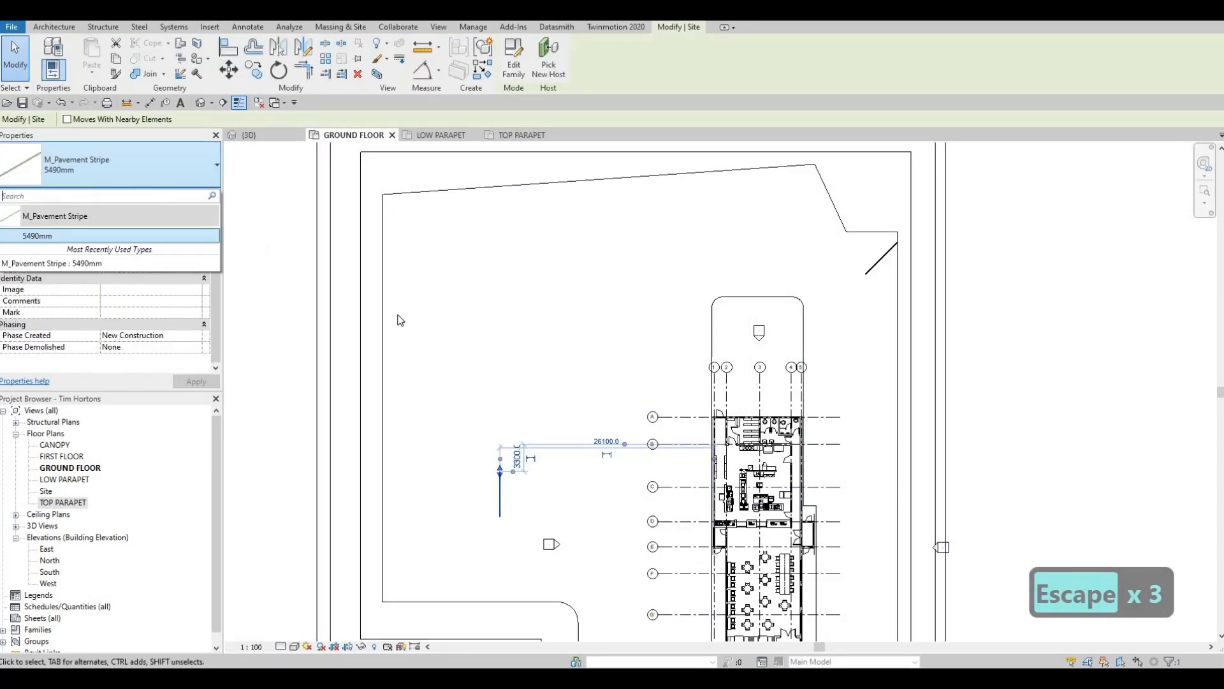
key(Escape)
- Start component placement and preview the M_Parking Space types 4800 x 2400mm - 70 deg and 60 deg beside the diagonal stripe
key(c)
key(m)
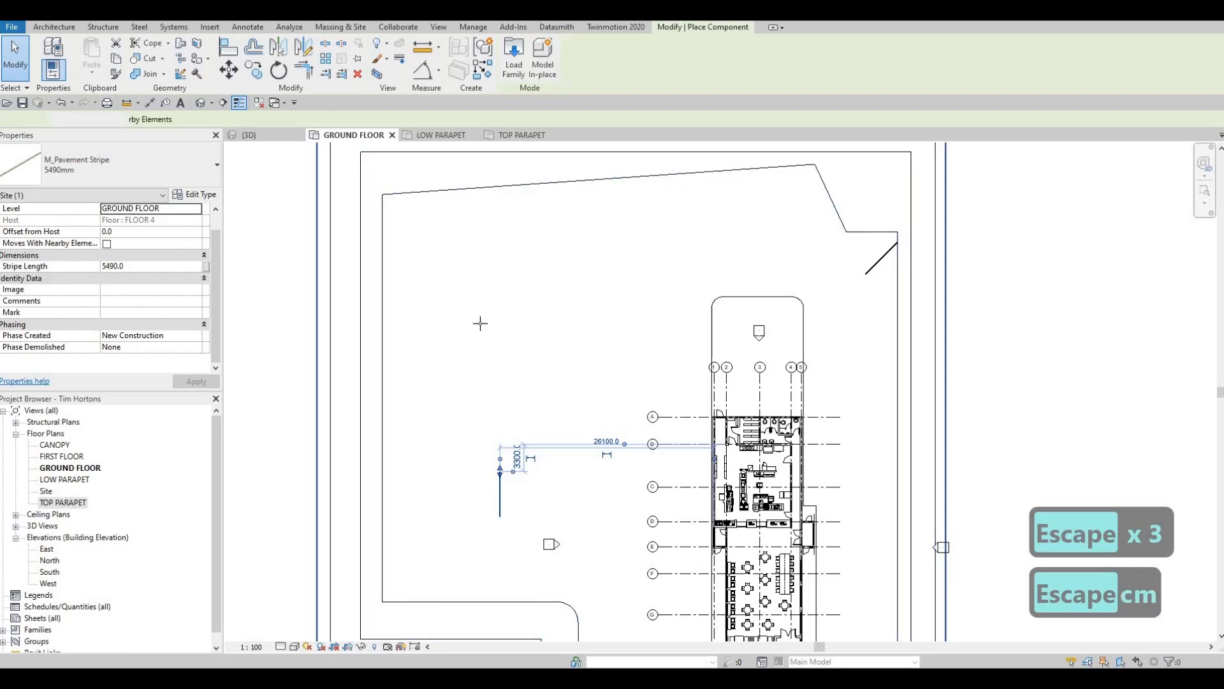
click(182, 170)
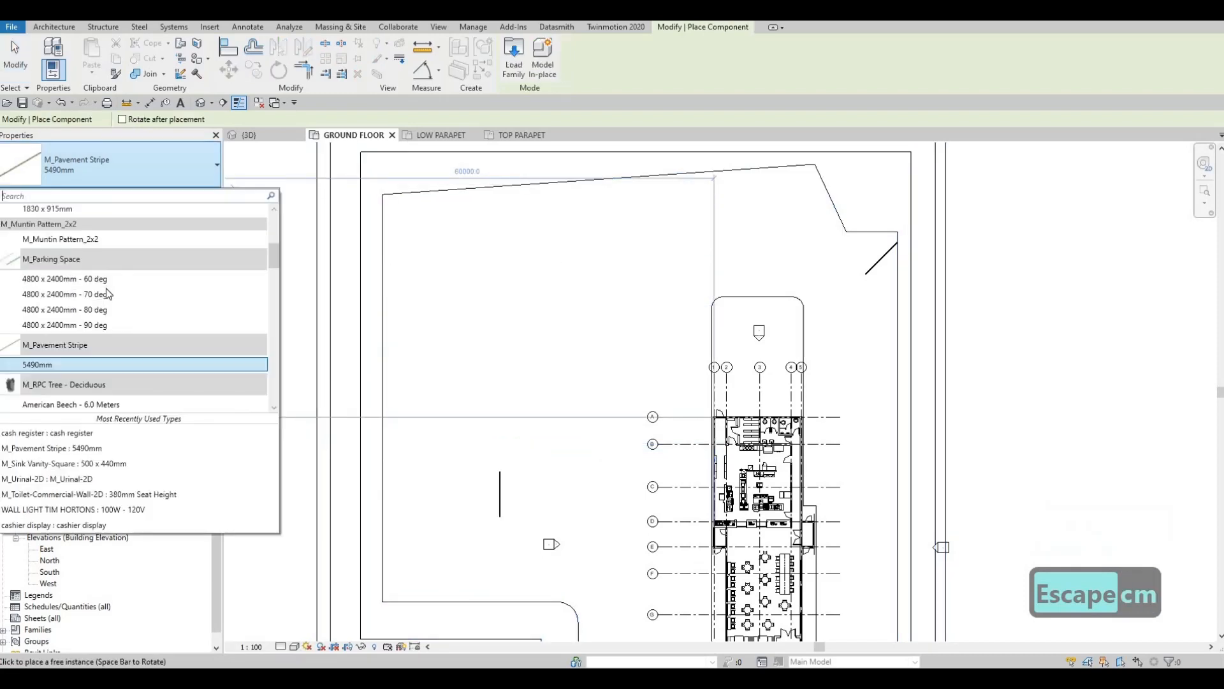
click(136, 296)
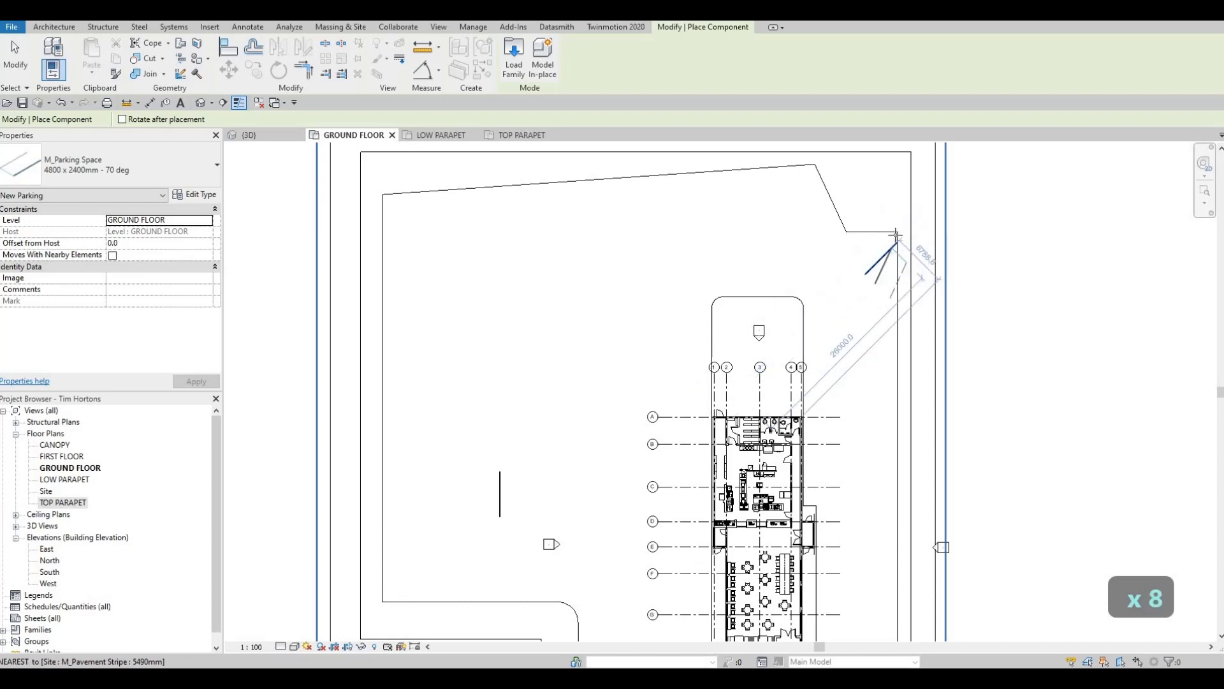
scroll(896, 236, up, 3)
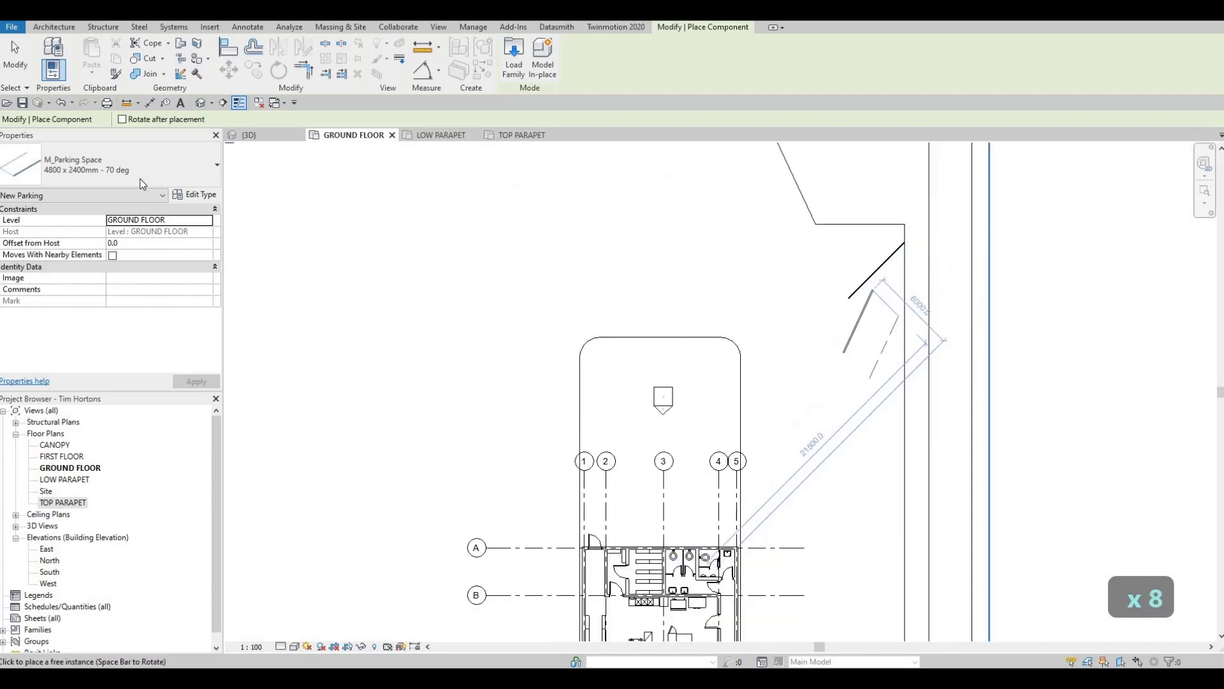
click(132, 175)
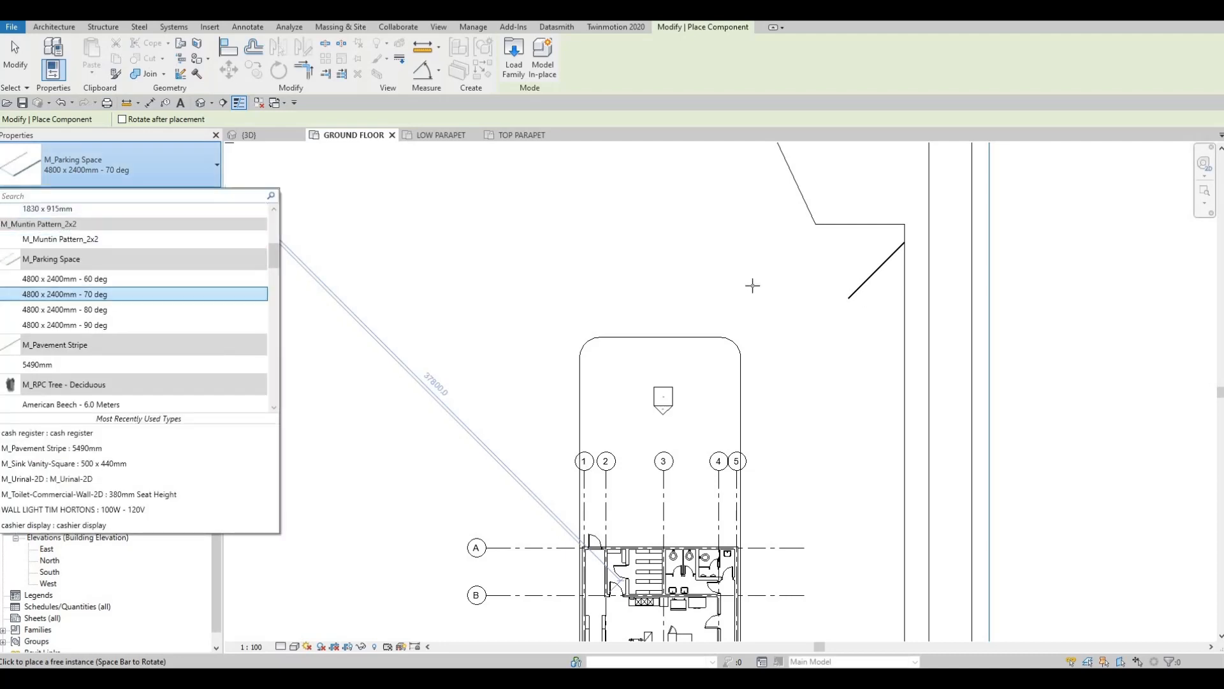
click(64, 278)
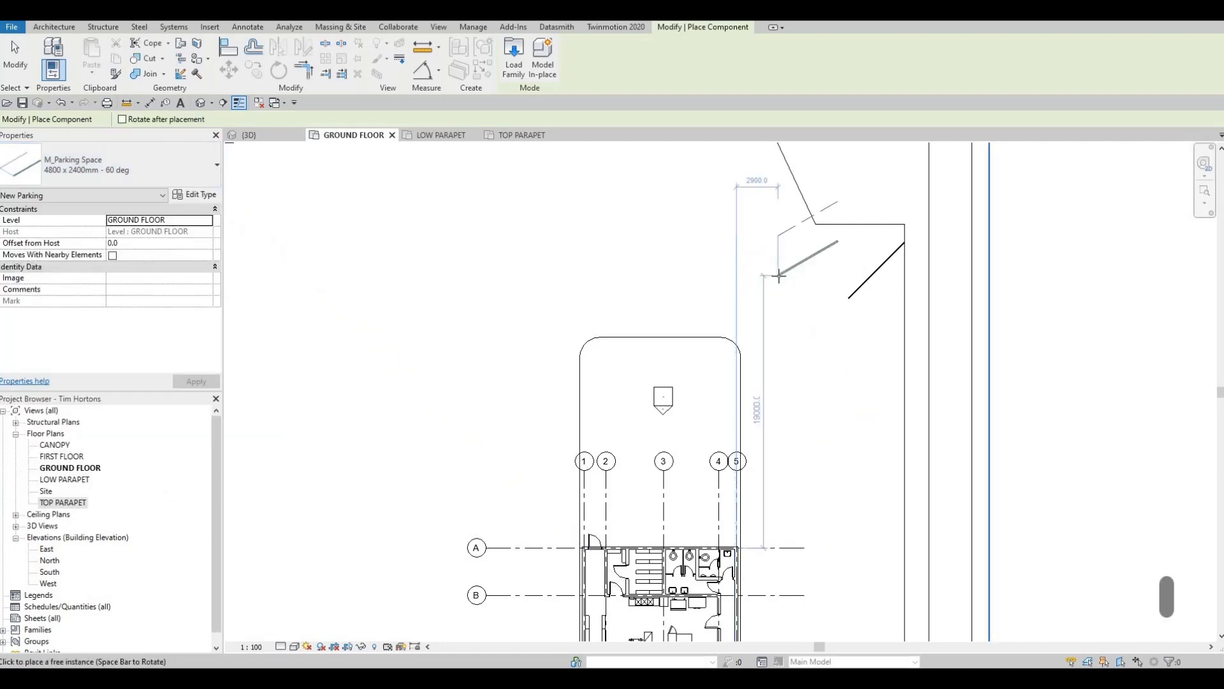
- Place two M_Parking Space components of type 4800 x 2400mm - 80 deg north of the building, one aligned to the diagonal stripe, one unrotated
click(96, 169)
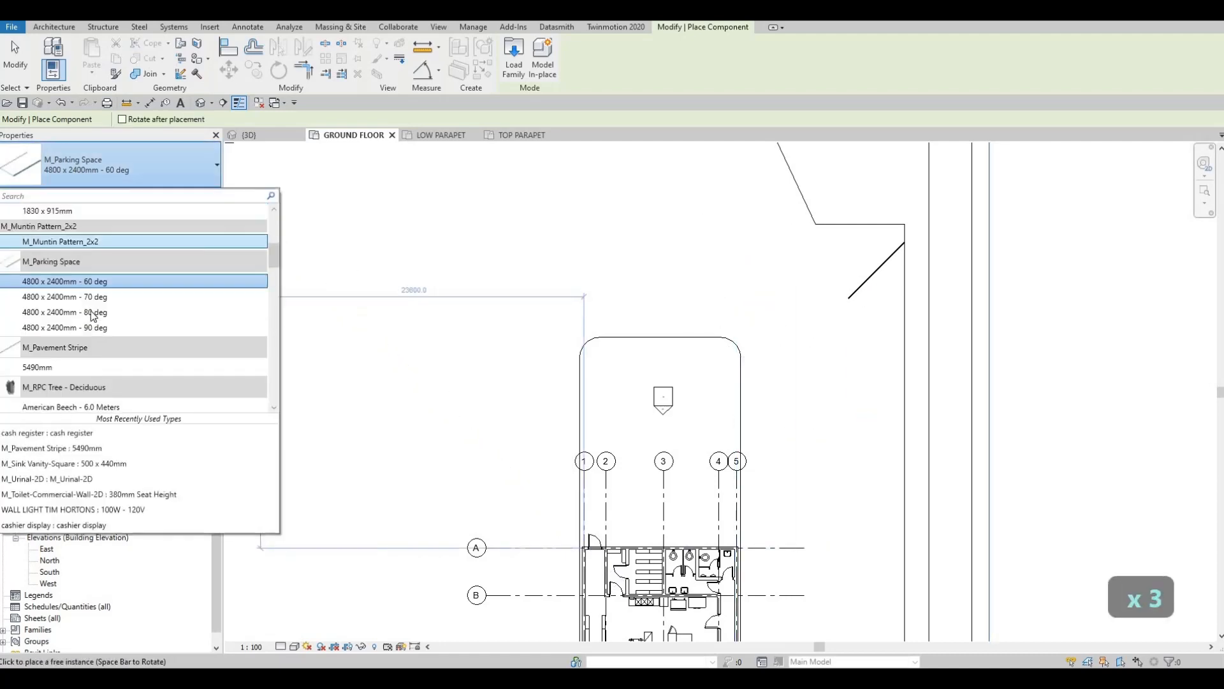
click(92, 312)
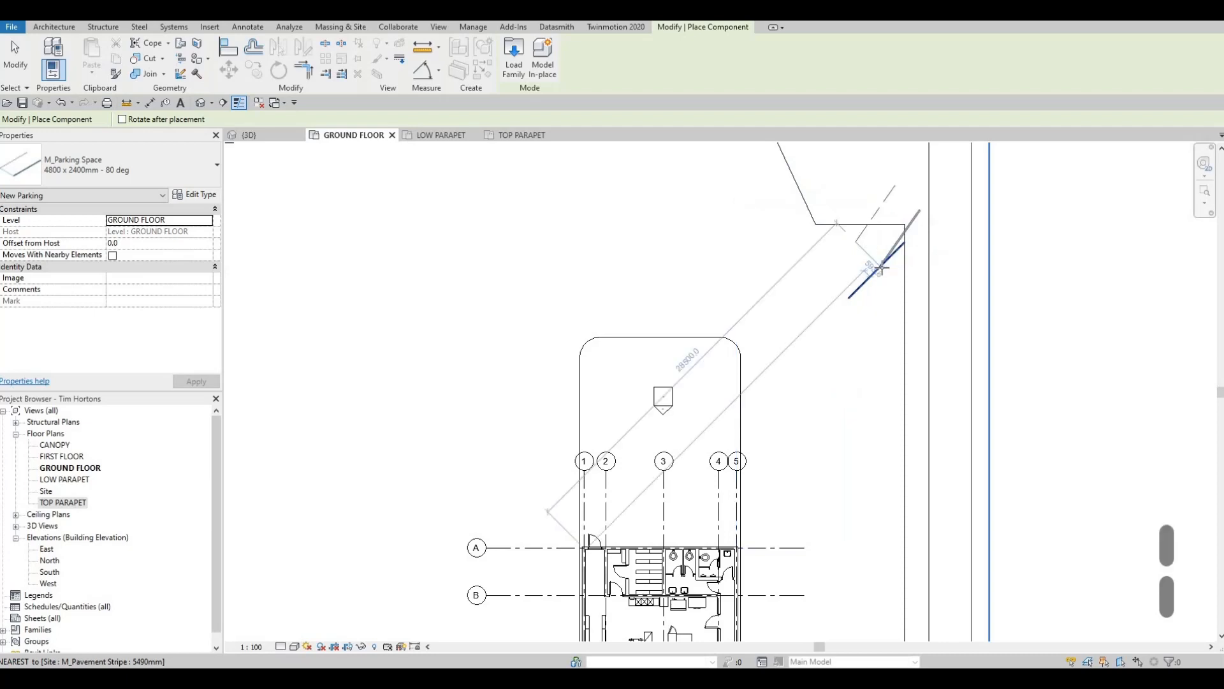
key(space)
key(space)
key(space)
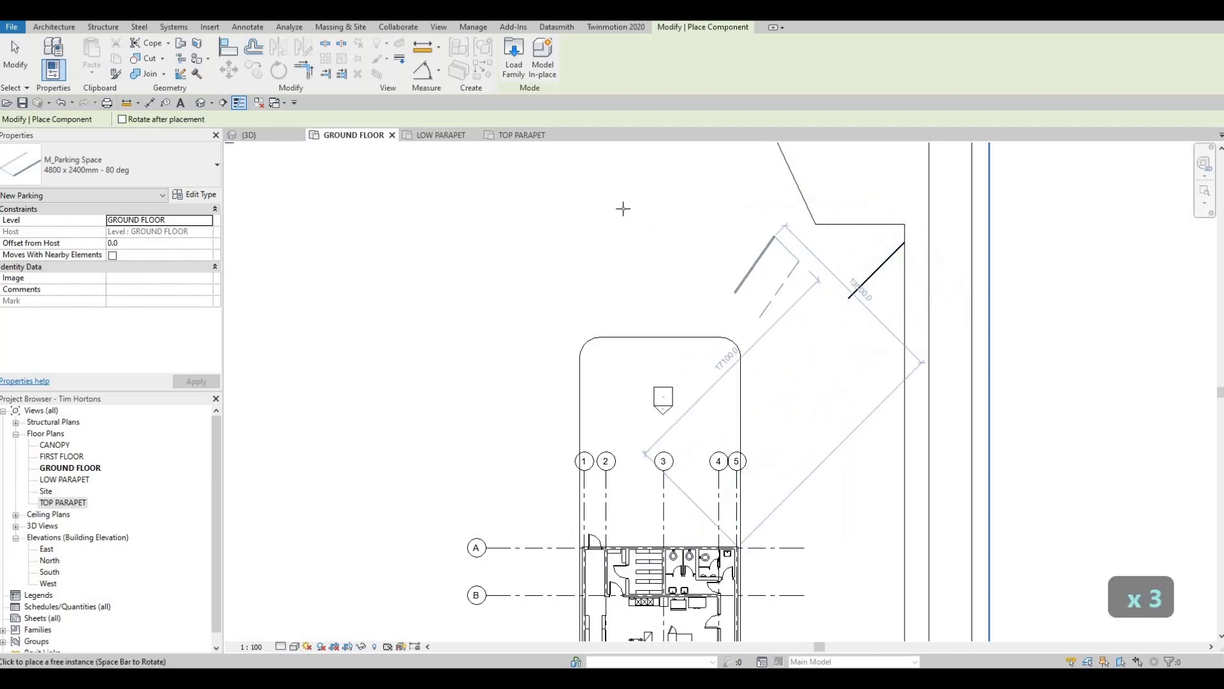
click(591, 246)
key(Escape)
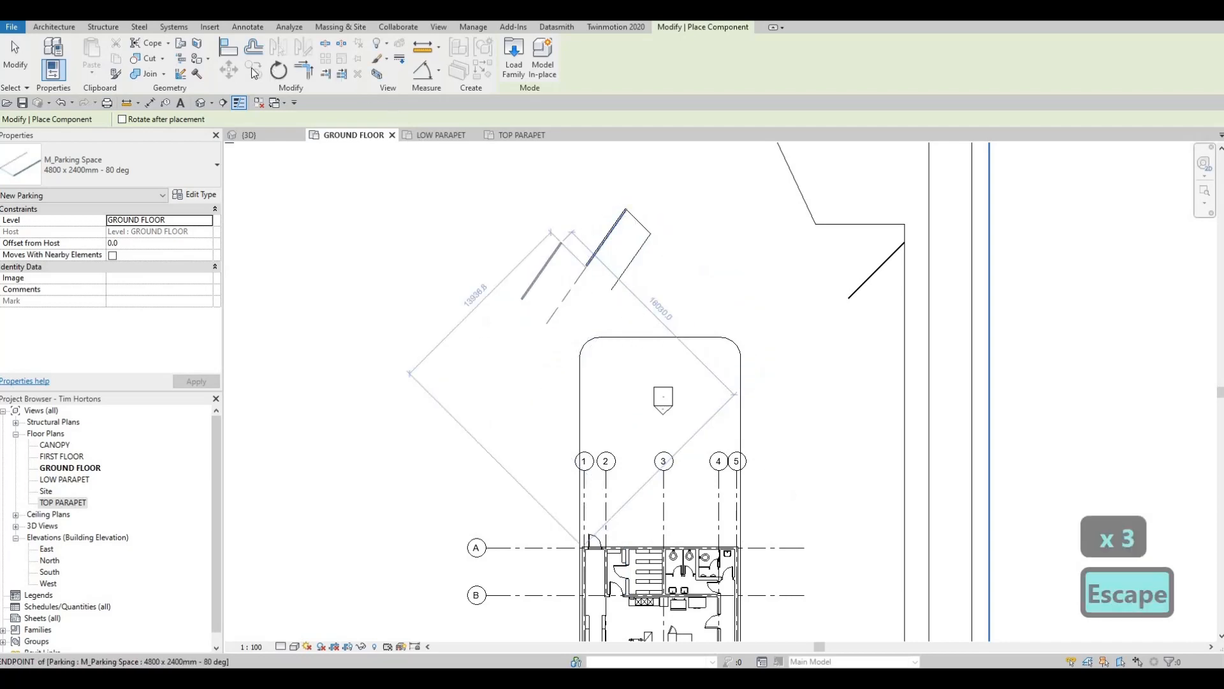
key(Escape)
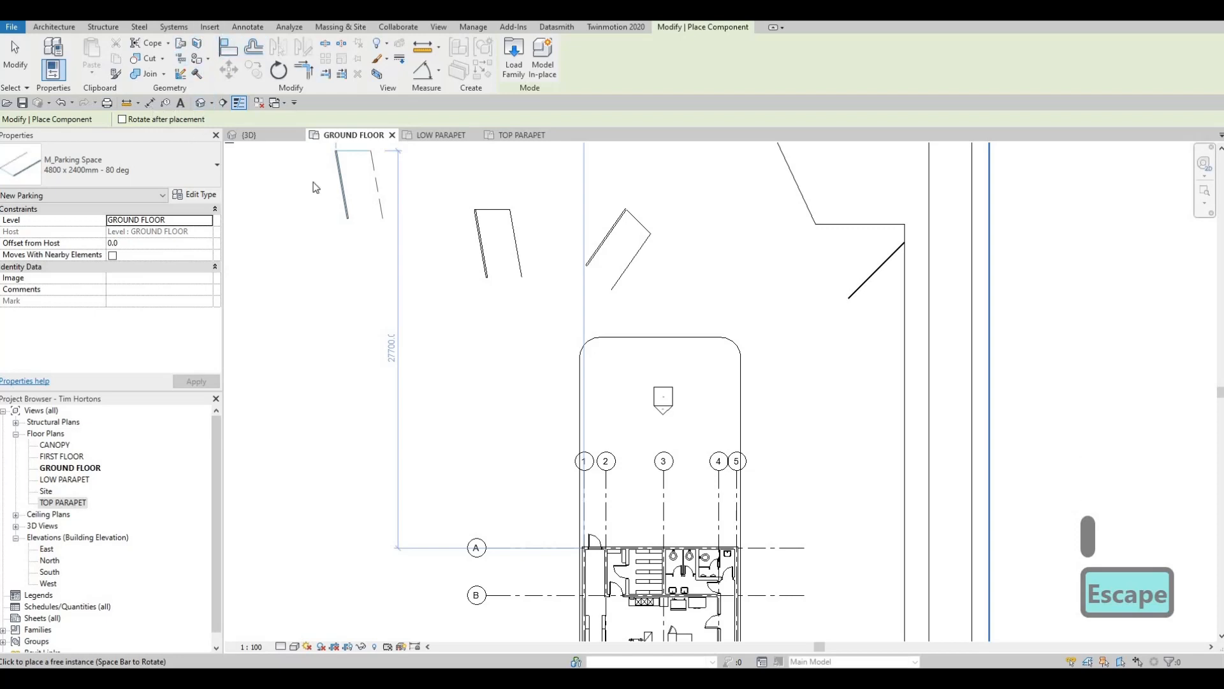
key(d)
key(i)
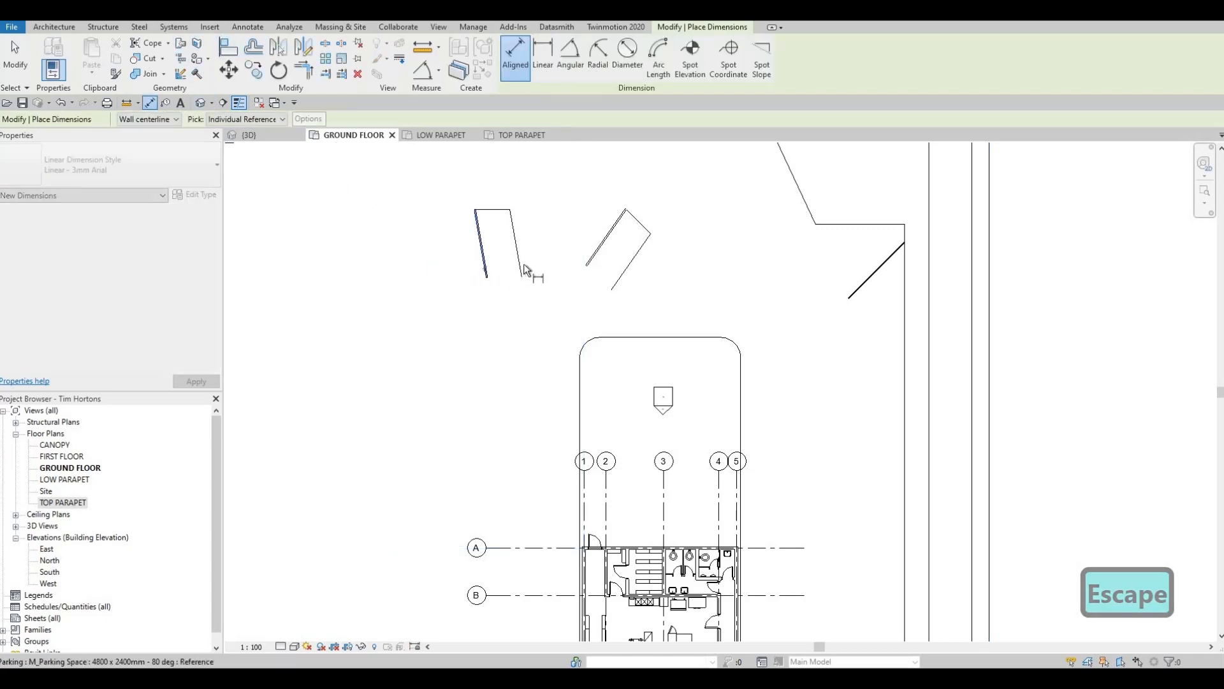
key(Escape)
key(Escape)
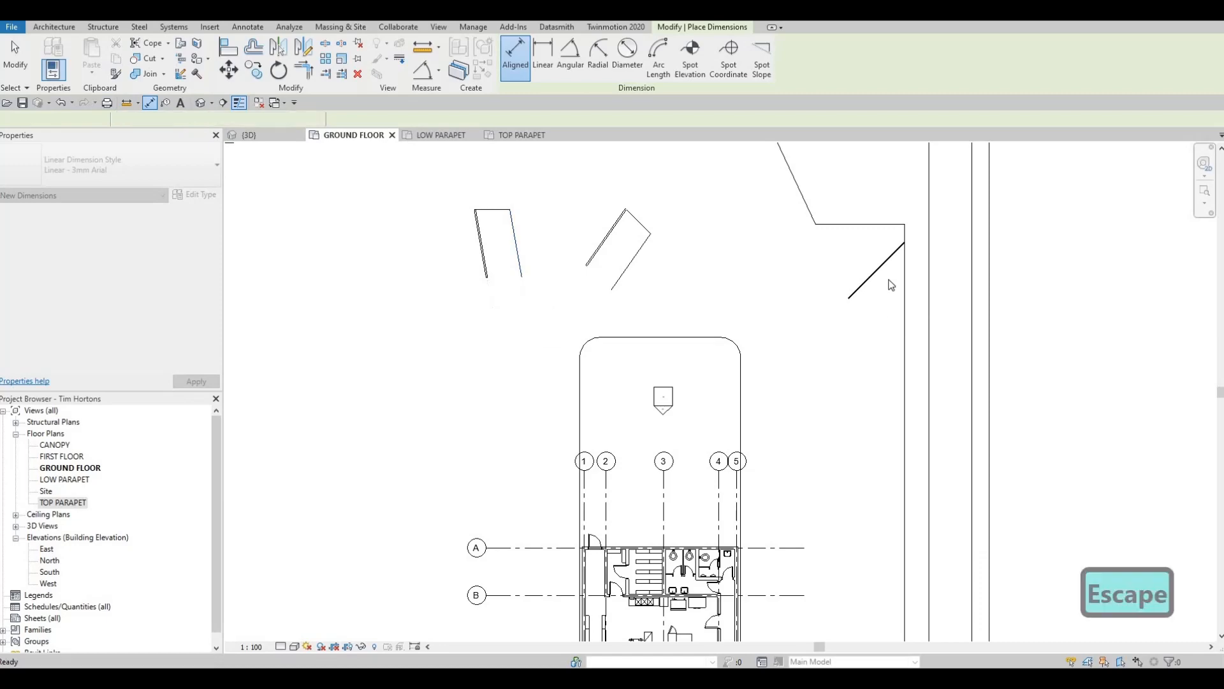
- Copy the diagonal pavement stripe at the northeast corner 2600 mm straight south along the east edge
click(885, 268)
key(Escape)
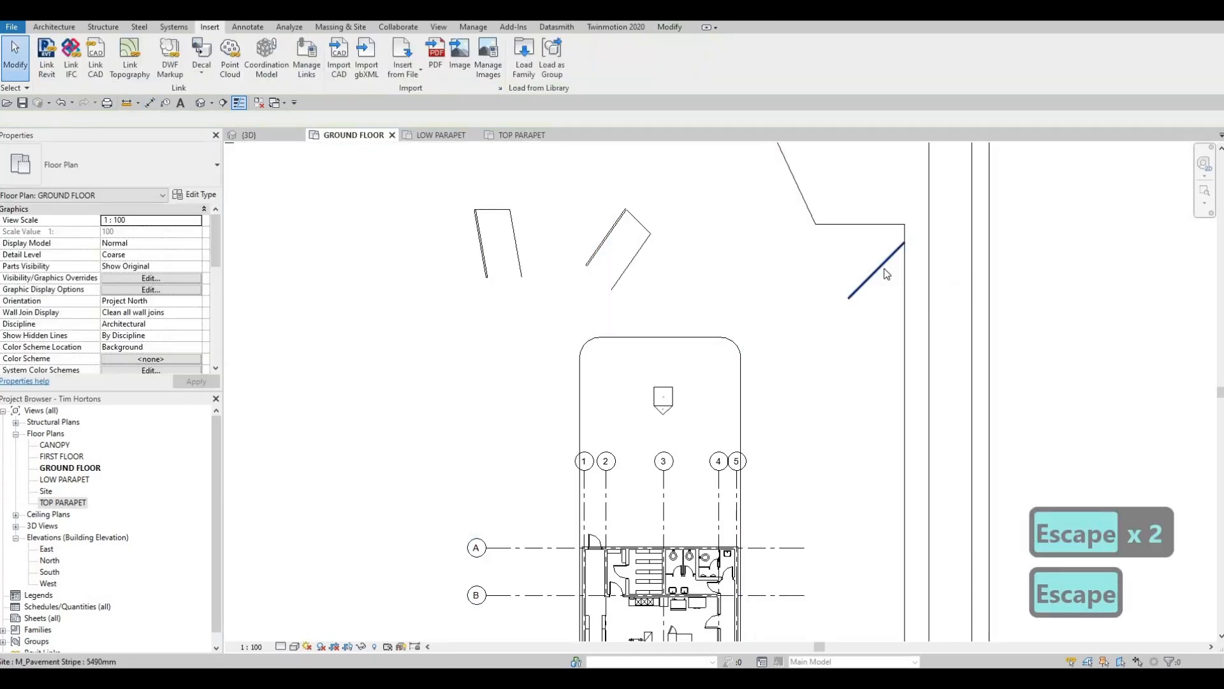
click(886, 273)
key(c)
key(o)
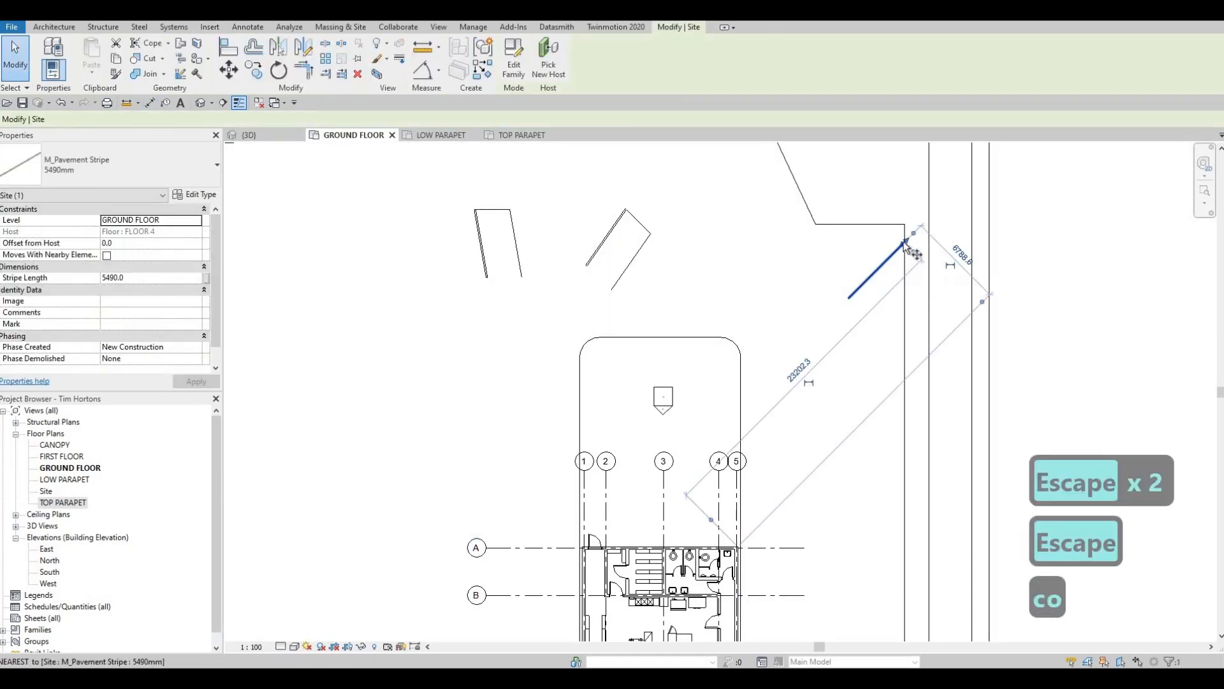
scroll(904, 243, up, 1)
click(904, 240)
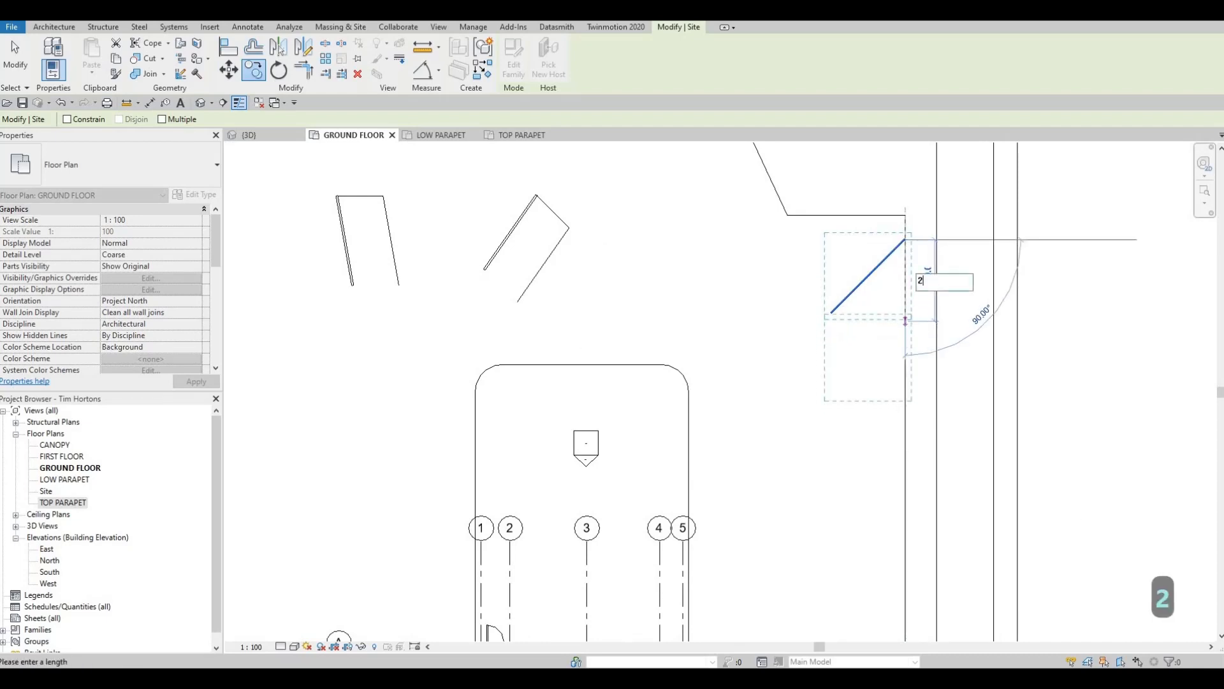
text(600)
key(Return)
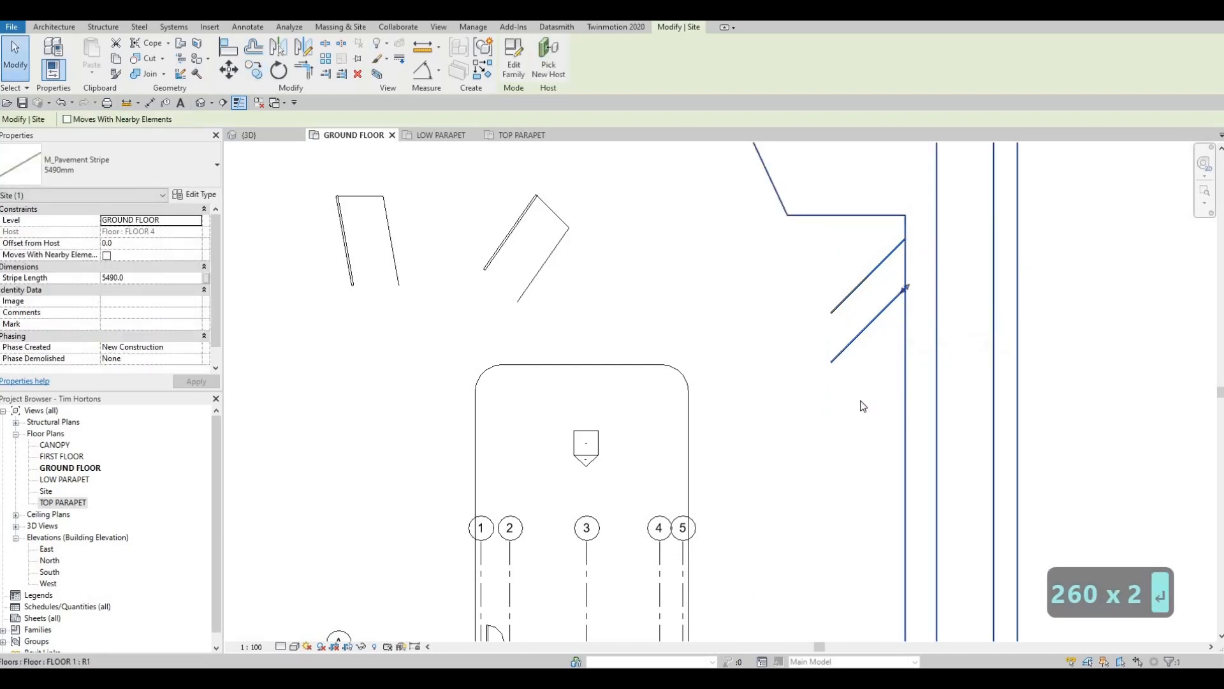
- Check the perpendicular spacing between the original stripe and its copy with an aligned dimension
scroll(825, 324, up, 2)
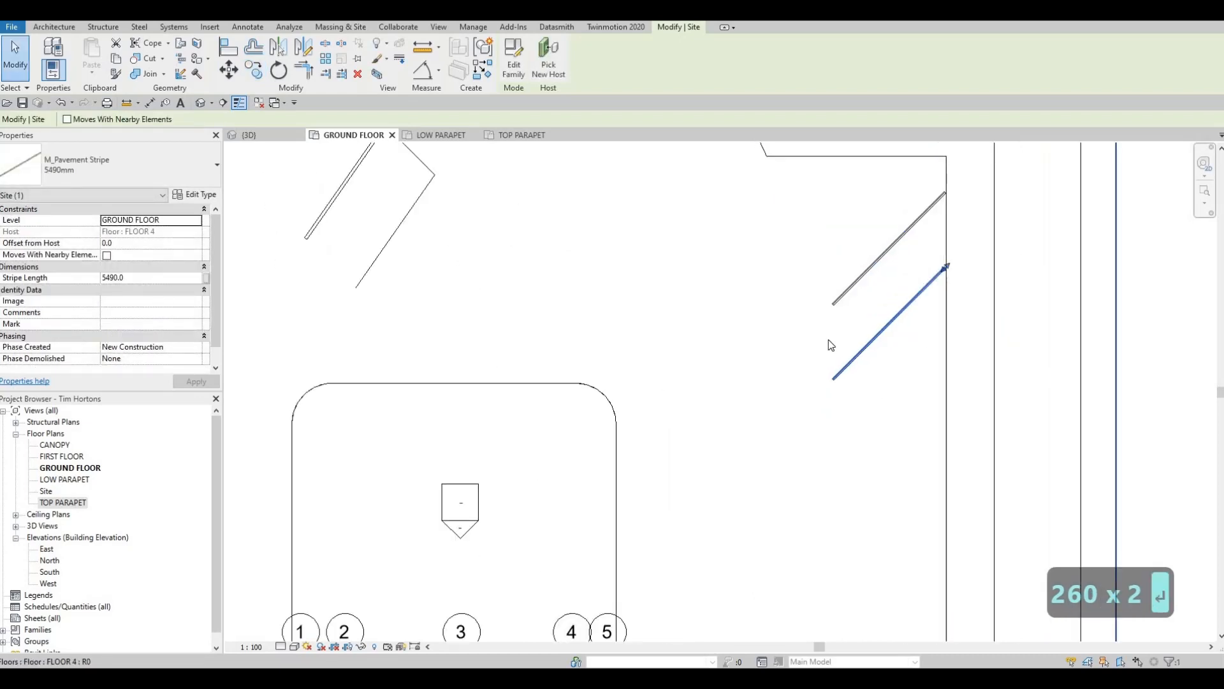
scroll(913, 335, down, 1)
key(Escape)
scroll(741, 347, up, 3)
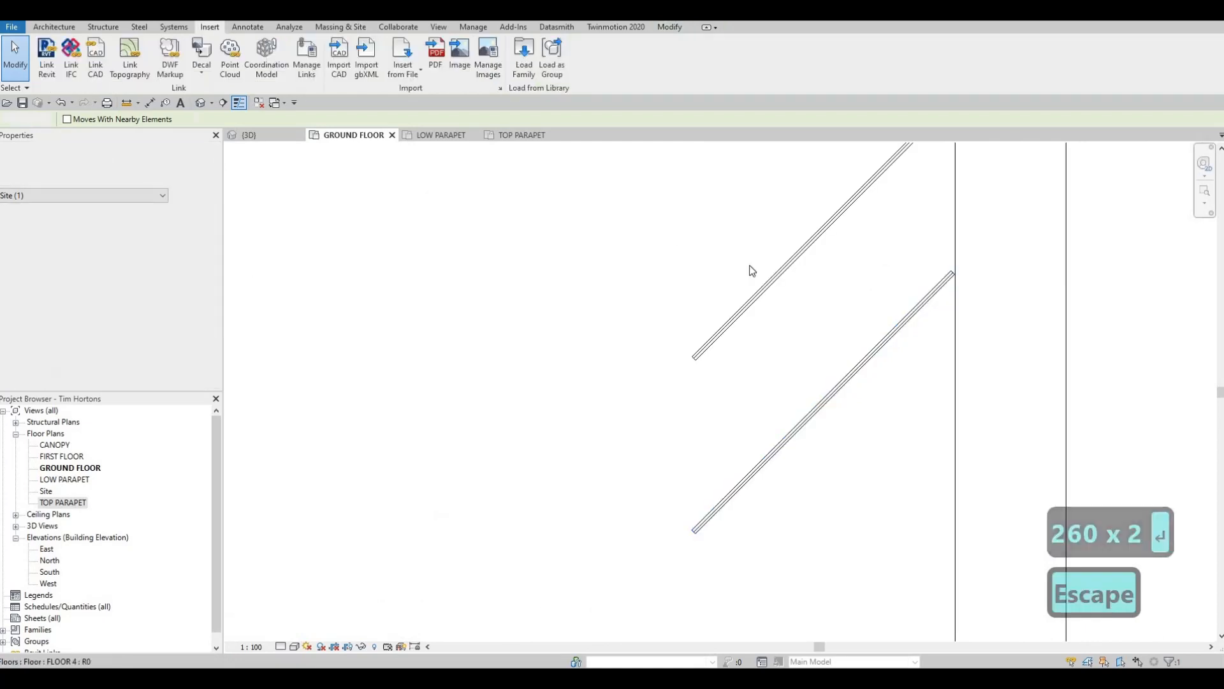
scroll(751, 271, down, 2)
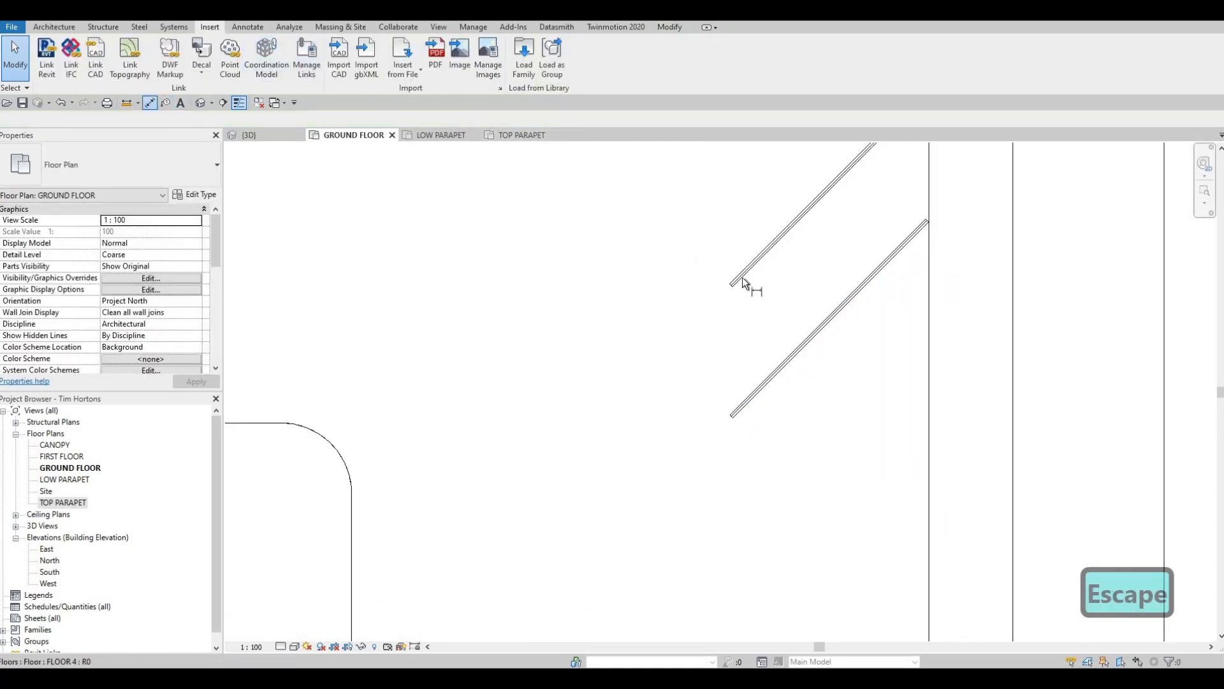
click(742, 277)
click(735, 409)
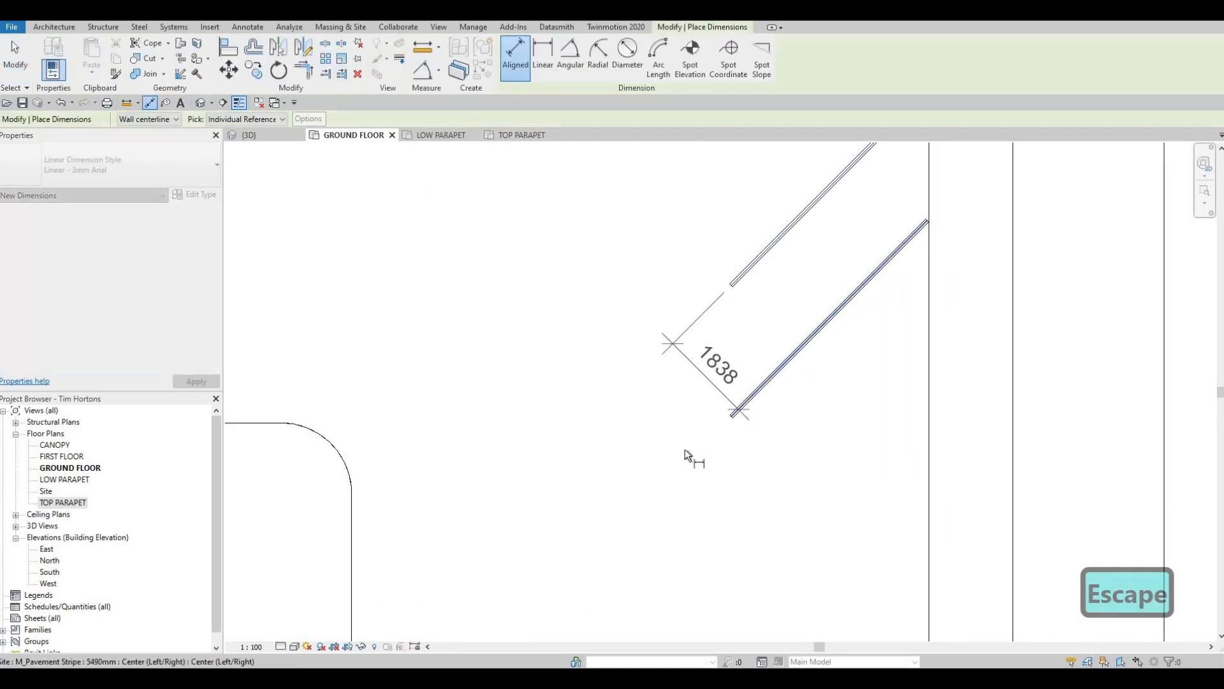
click(686, 447)
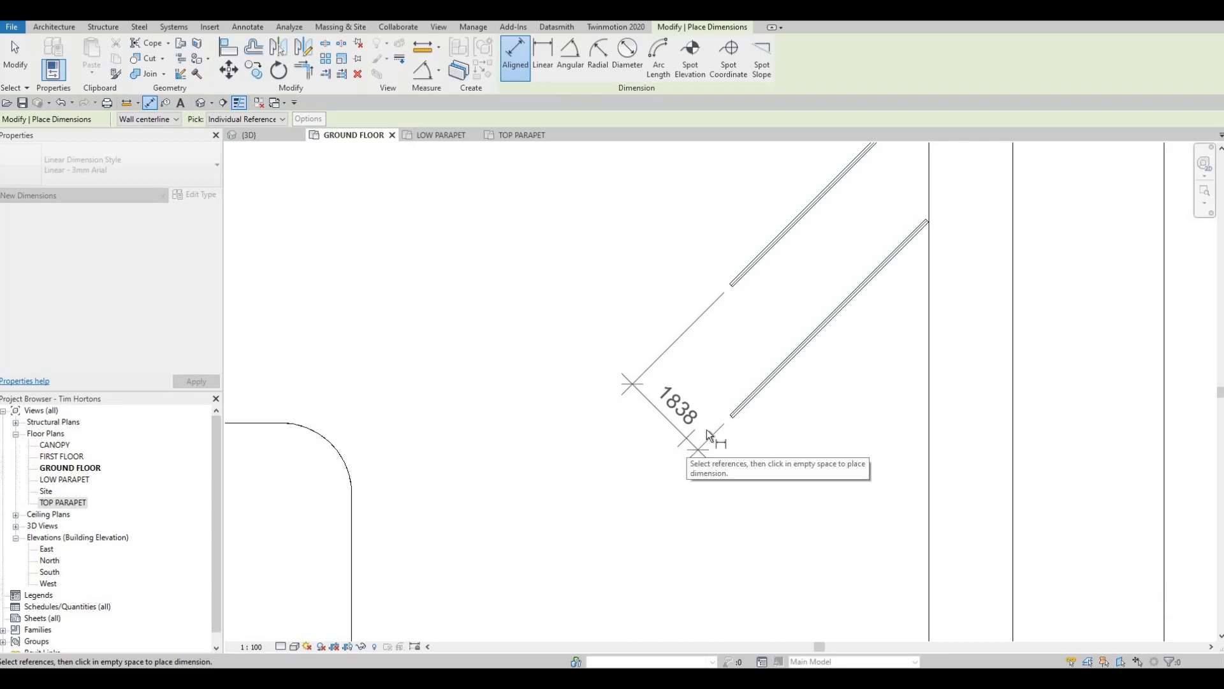
key(Escape)
key(Escape)
key(Escape)
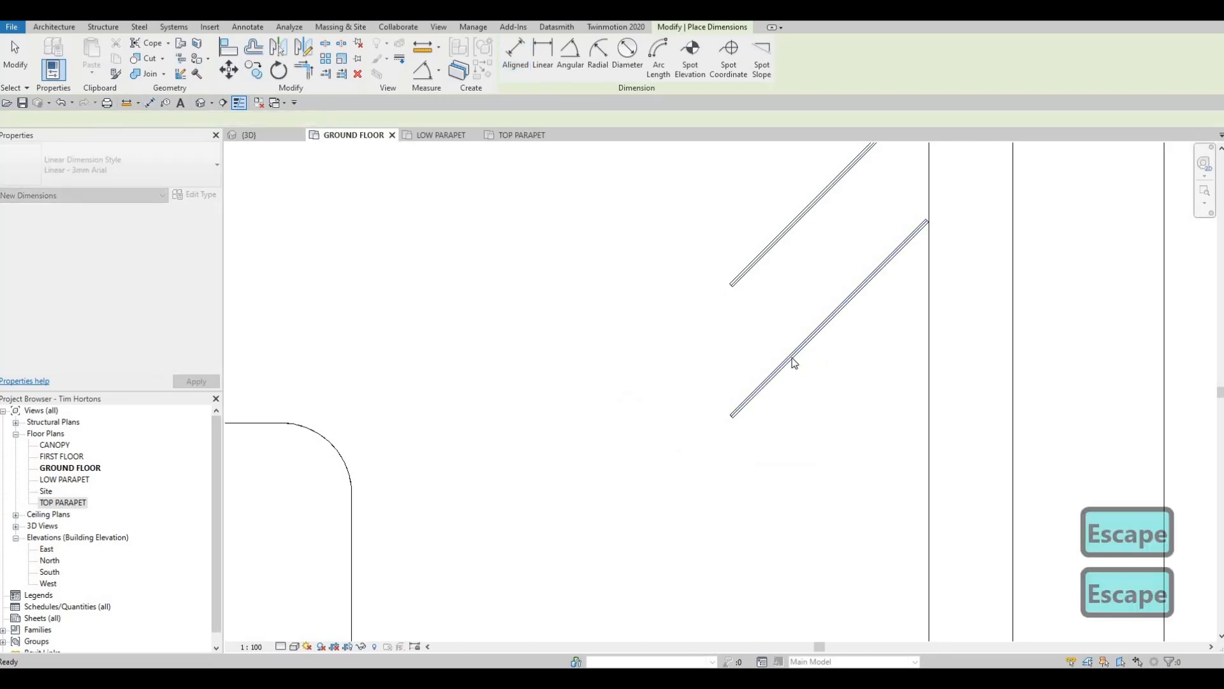
- Delete the lower copy of the diagonal pavement stripe
click(785, 363)
key(Delete)
scroll(785, 325, down, 2)
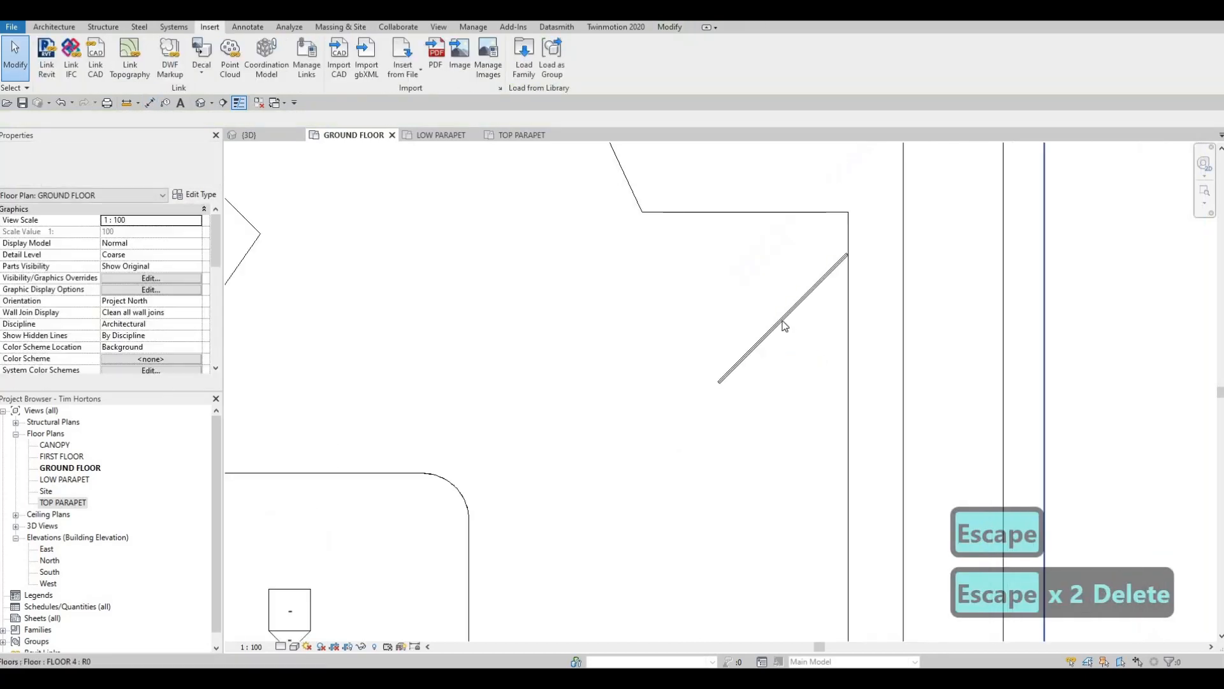
key(Escape)
- Copy the remaining diagonal pavement stripe 3000 mm straight south along the east edge
click(785, 325)
key(c)
key(o)
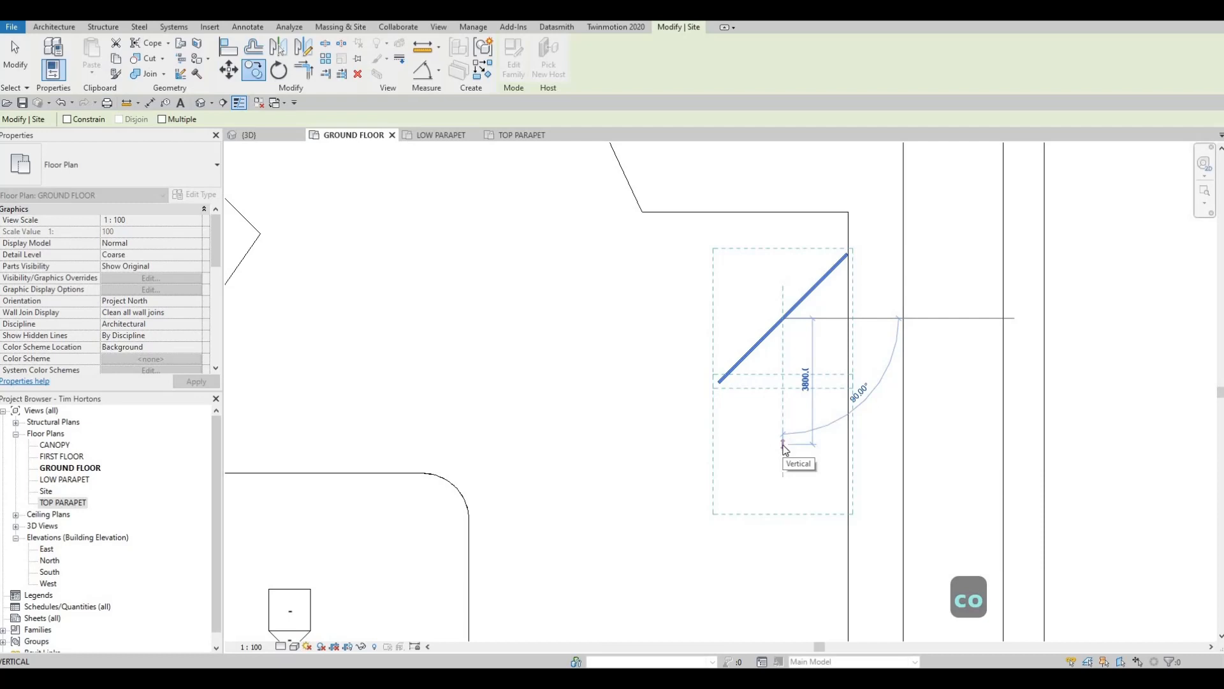
text(3000)
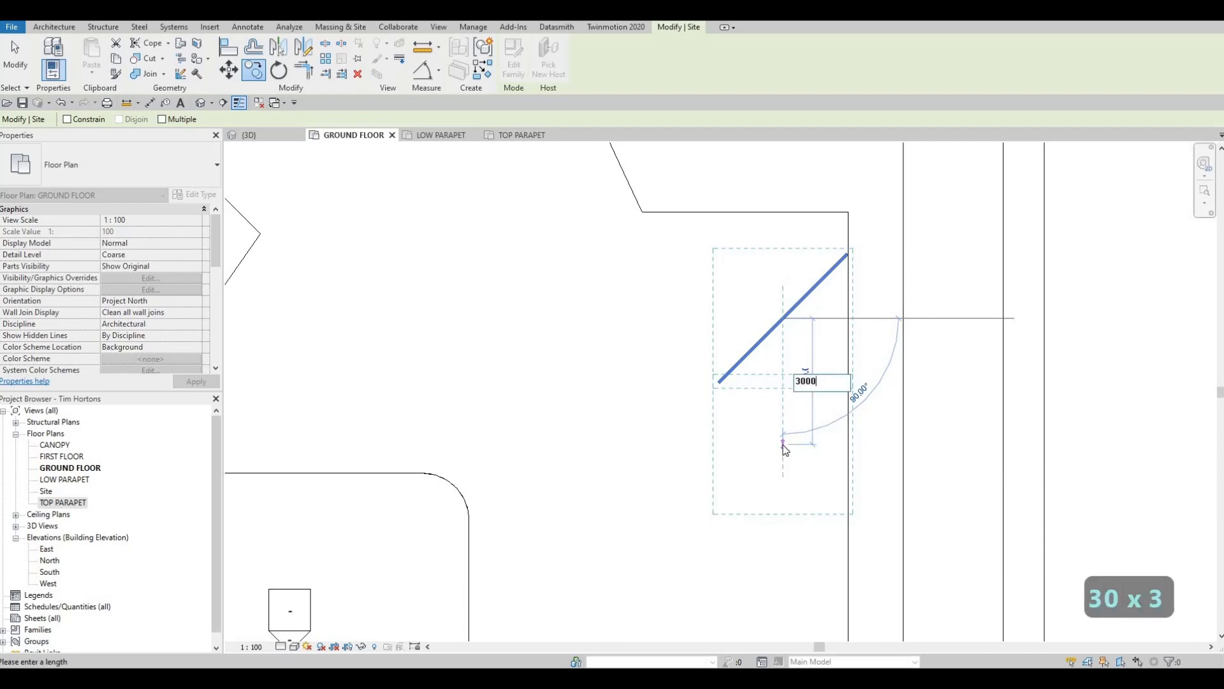
key(Return)
key(Escape)
key(Escape)
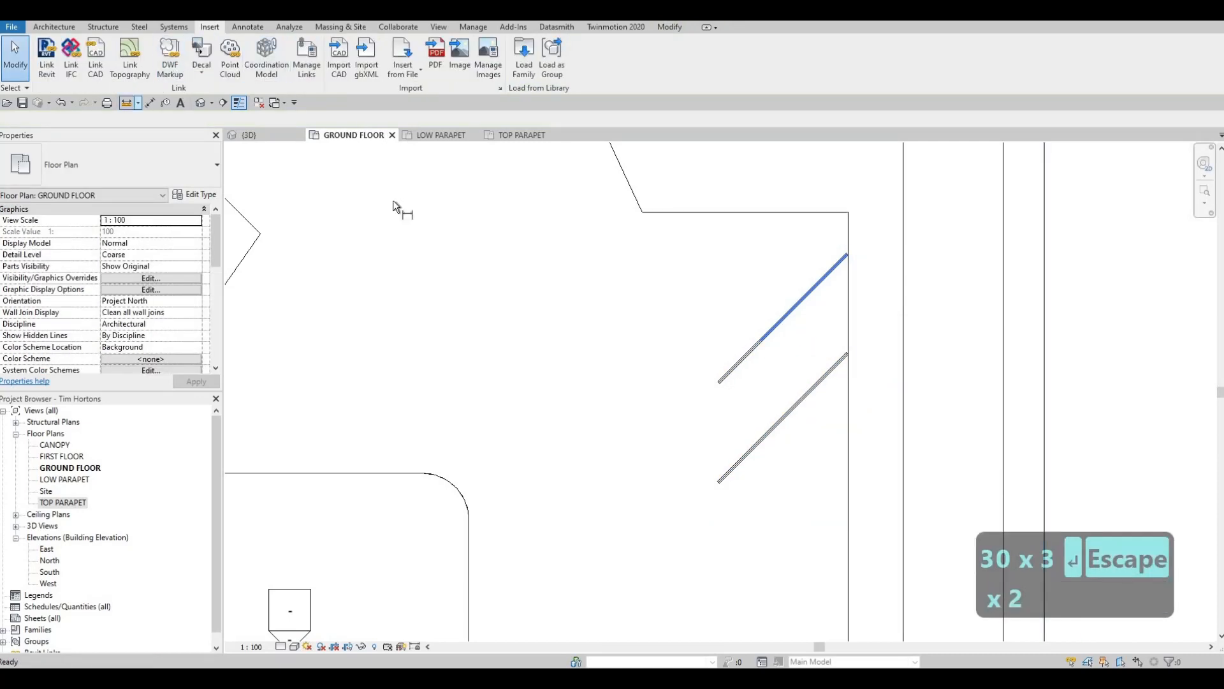
- Measure the perpendicular distance between the two diagonal stripes with an aligned dimension
click(724, 371)
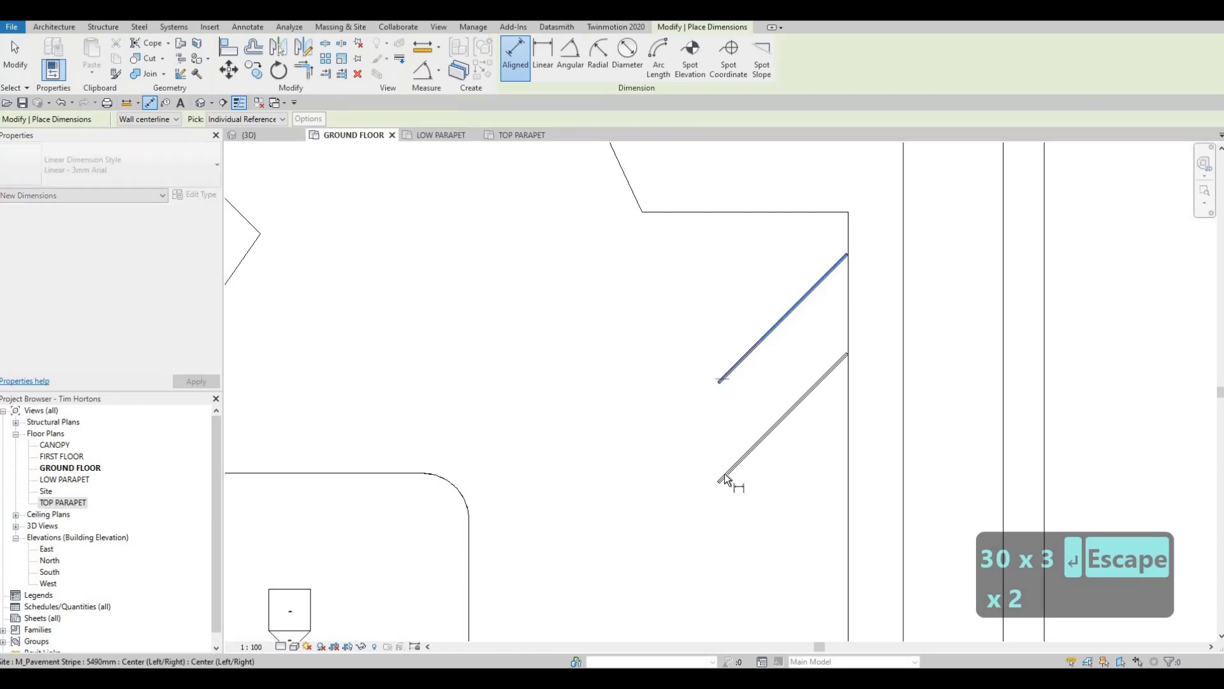
click(723, 476)
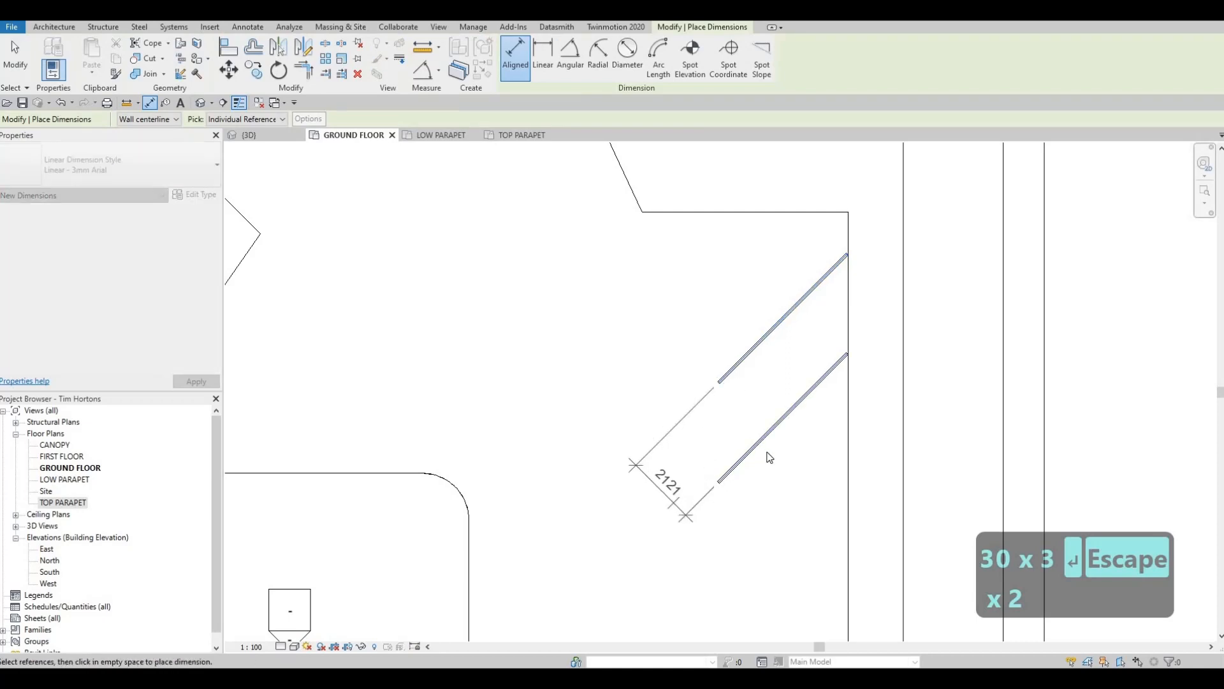
key(Escape)
key(Escape)
- Move the lower diagonal stripe 200 mm straight south
click(765, 443)
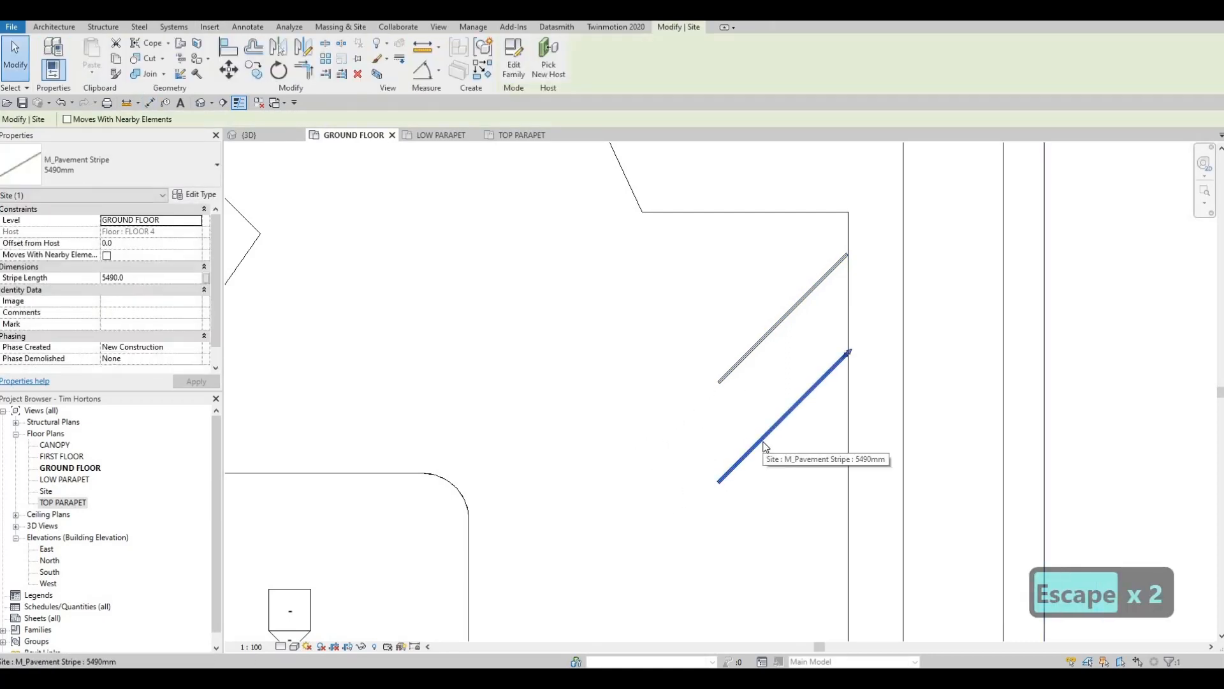
key(m)
key(v)
click(763, 440)
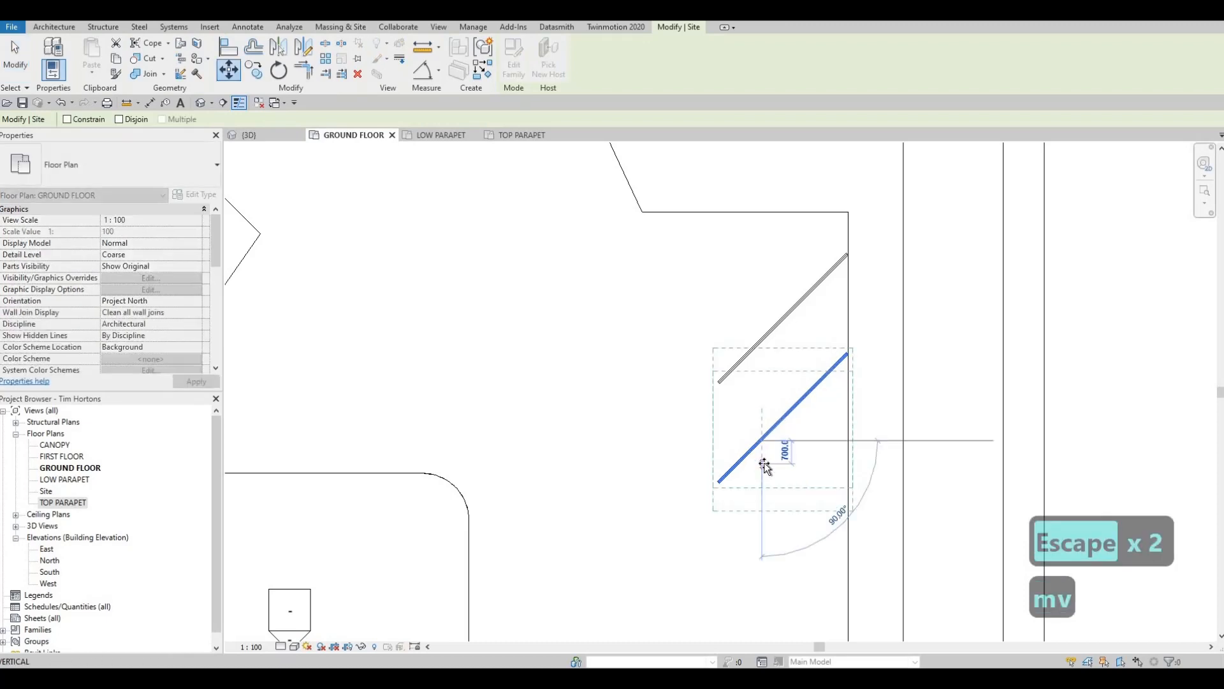
text(200)
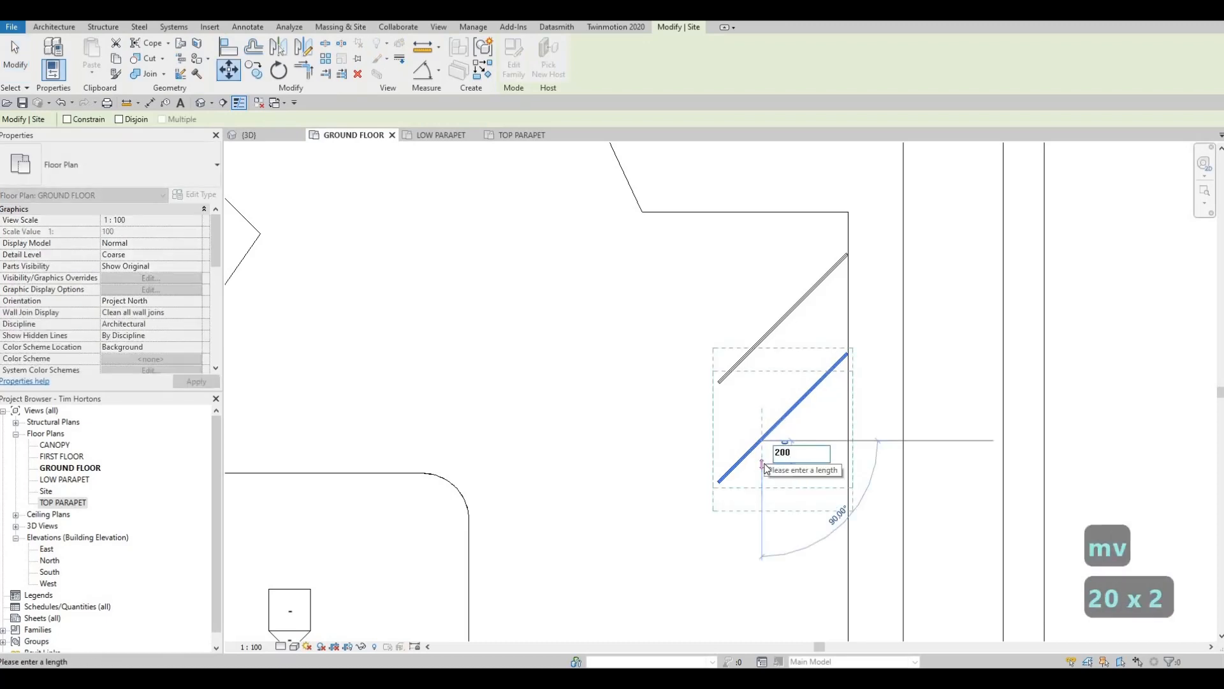
key(Return)
key(Escape)
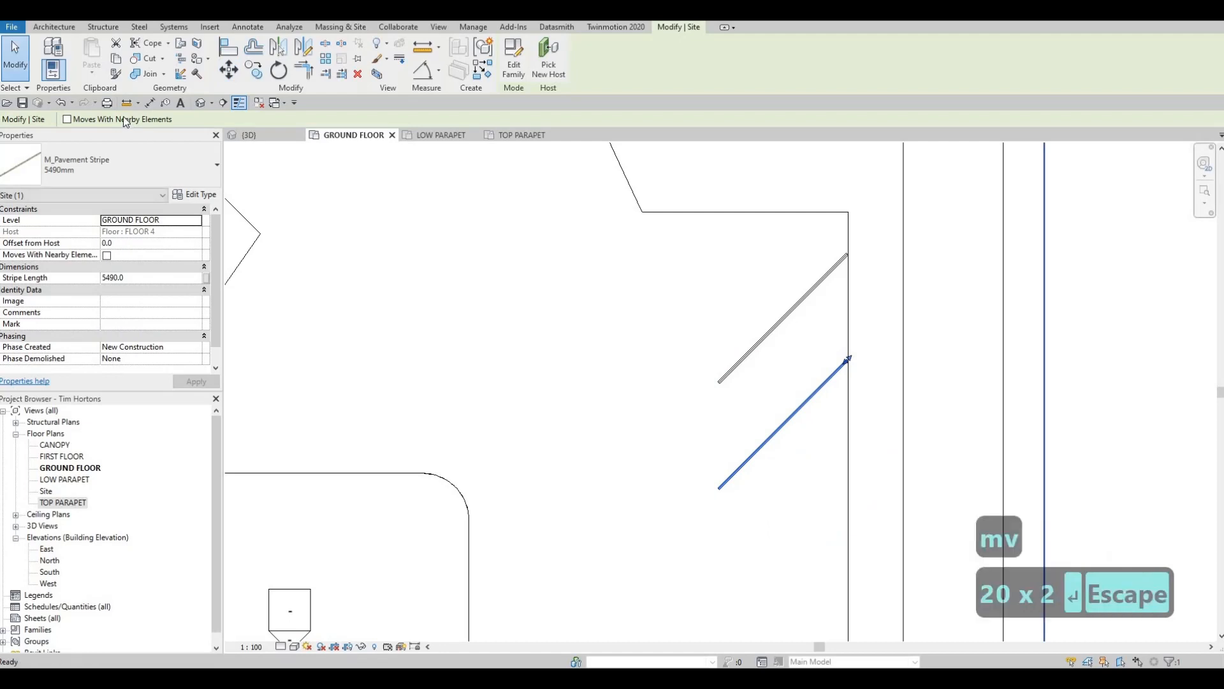
- Measure the perpendicular spacing of the two stripes again after the move
click(728, 372)
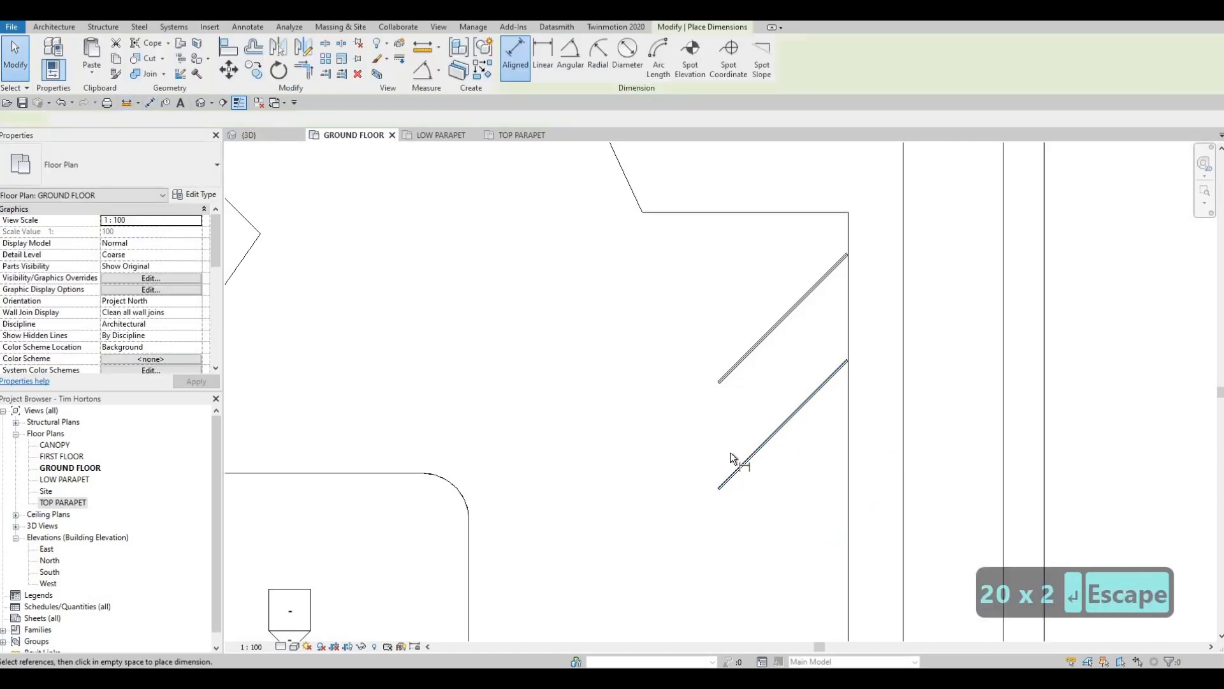
click(729, 487)
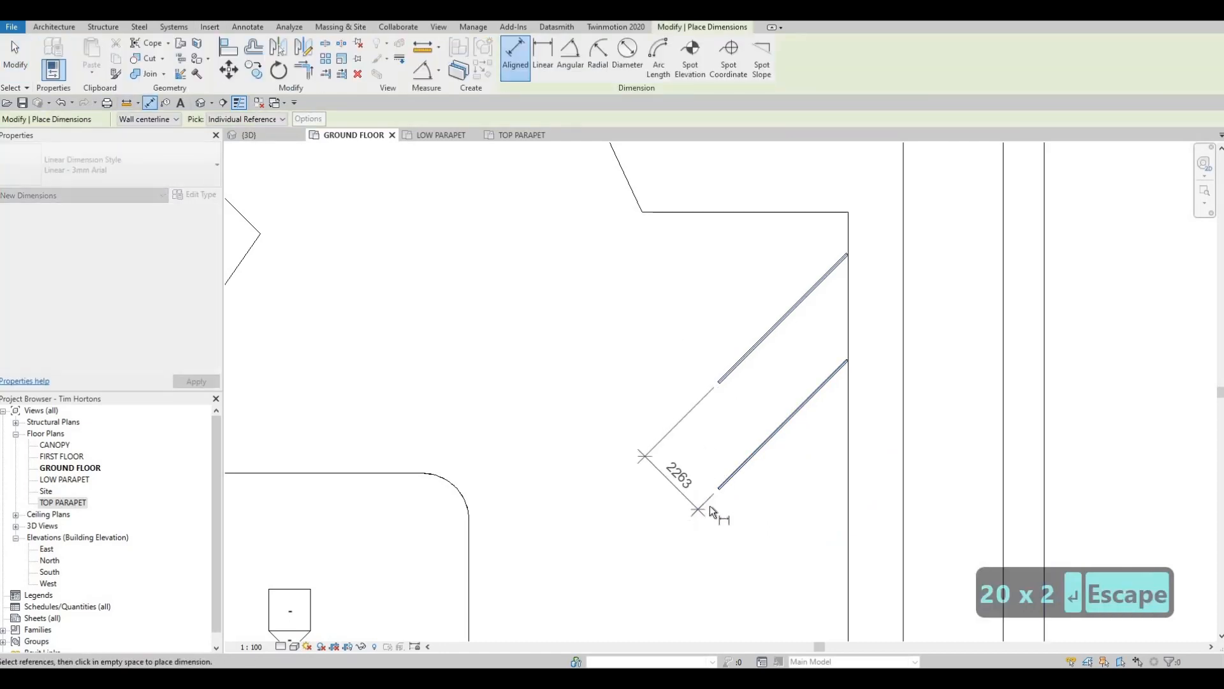
key(Escape)
key(Escape)
- Move the lower diagonal stripe another 200 mm south to widen the parking space
click(736, 471)
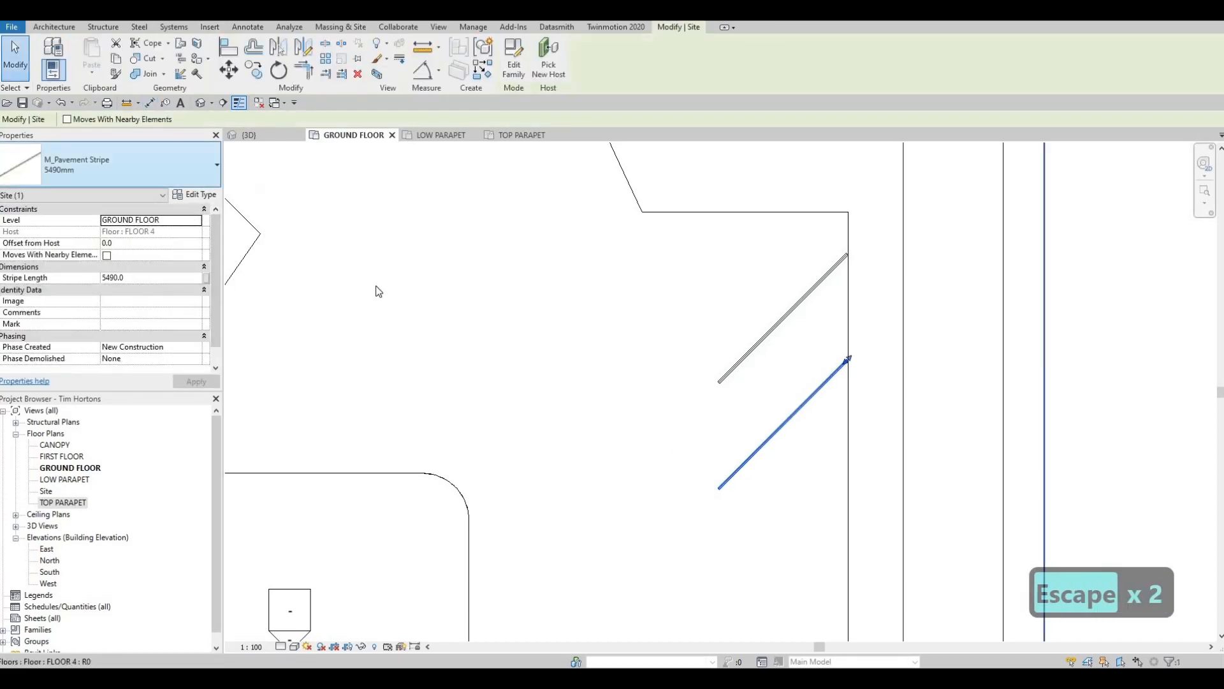
key(m)
key(v)
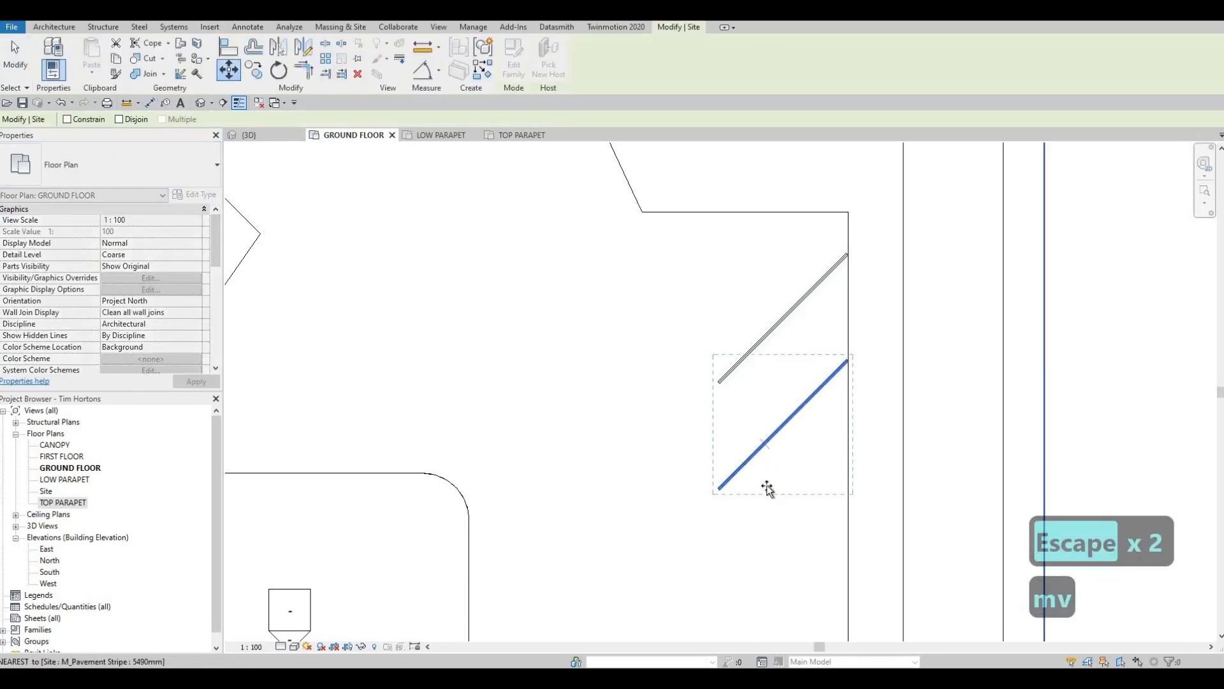
click(764, 444)
text(4)
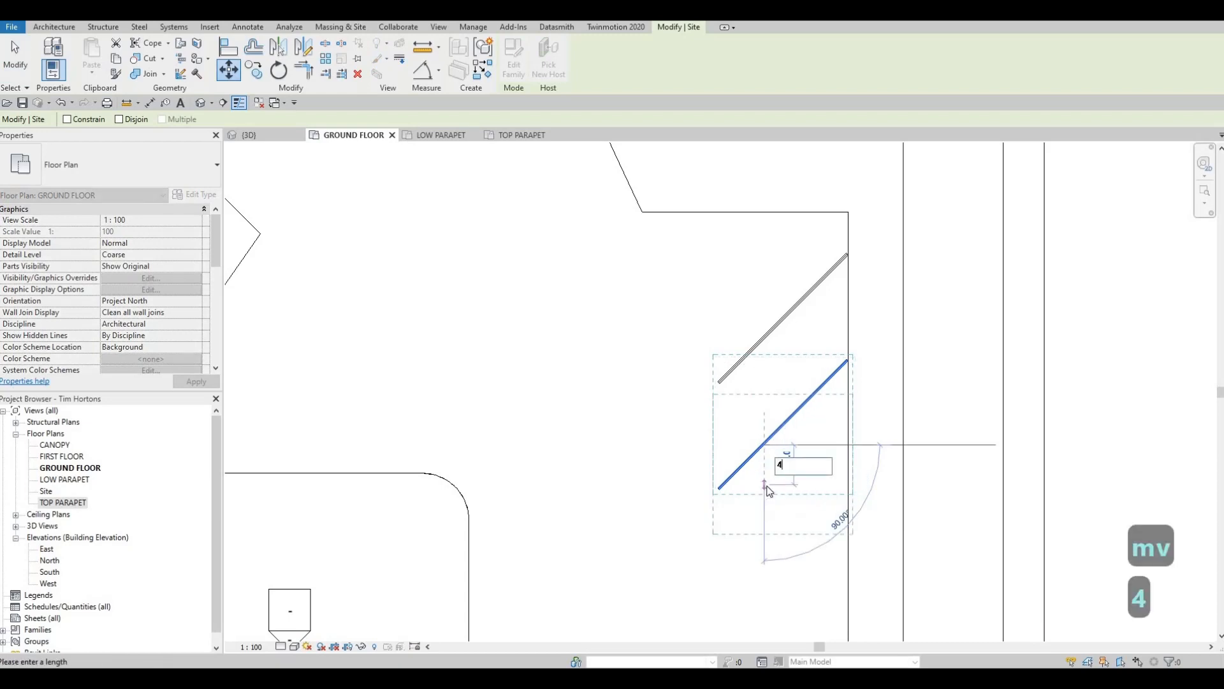
key(BackSpace)
text(200)
key(Return)
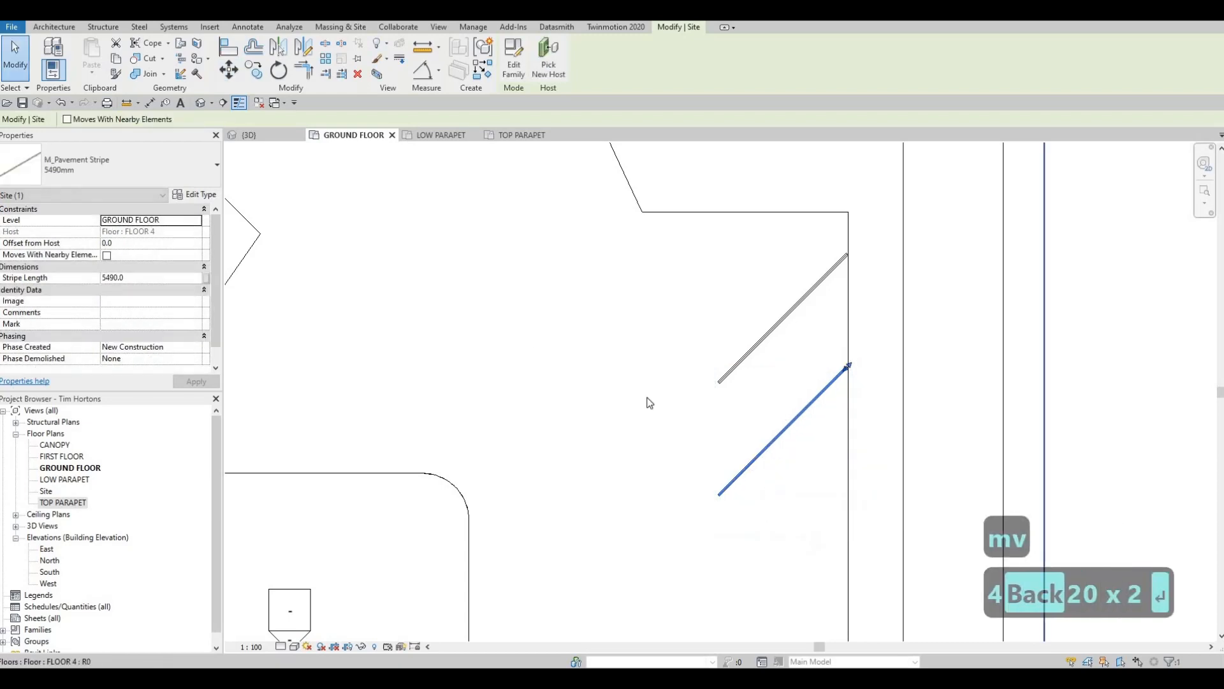
key(Escape)
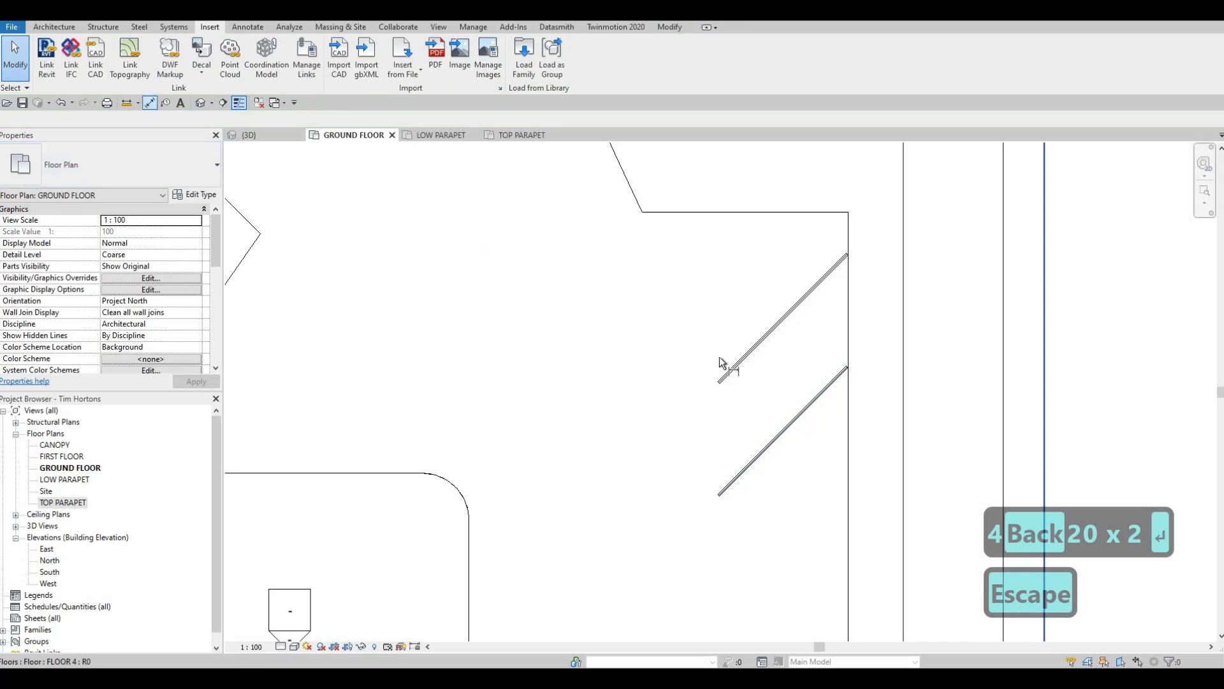
- Check the adjusted perpendicular spacing between the two stripes with an aligned dimension
key(d)
key(i)
click(718, 489)
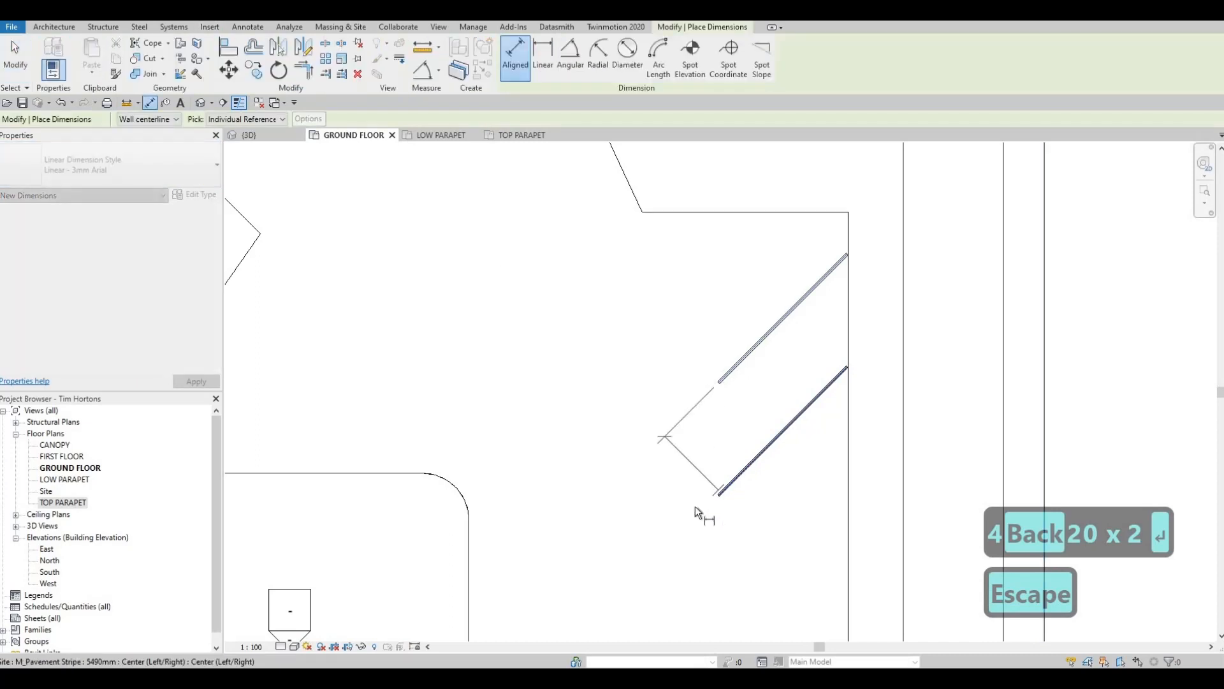
key(Escape)
key(Escape)
- Make multiple copies of the lower diagonal stripe southward along the east edge, each offset by one stripe spacing, down to the curb corner
scroll(687, 354, down, 2)
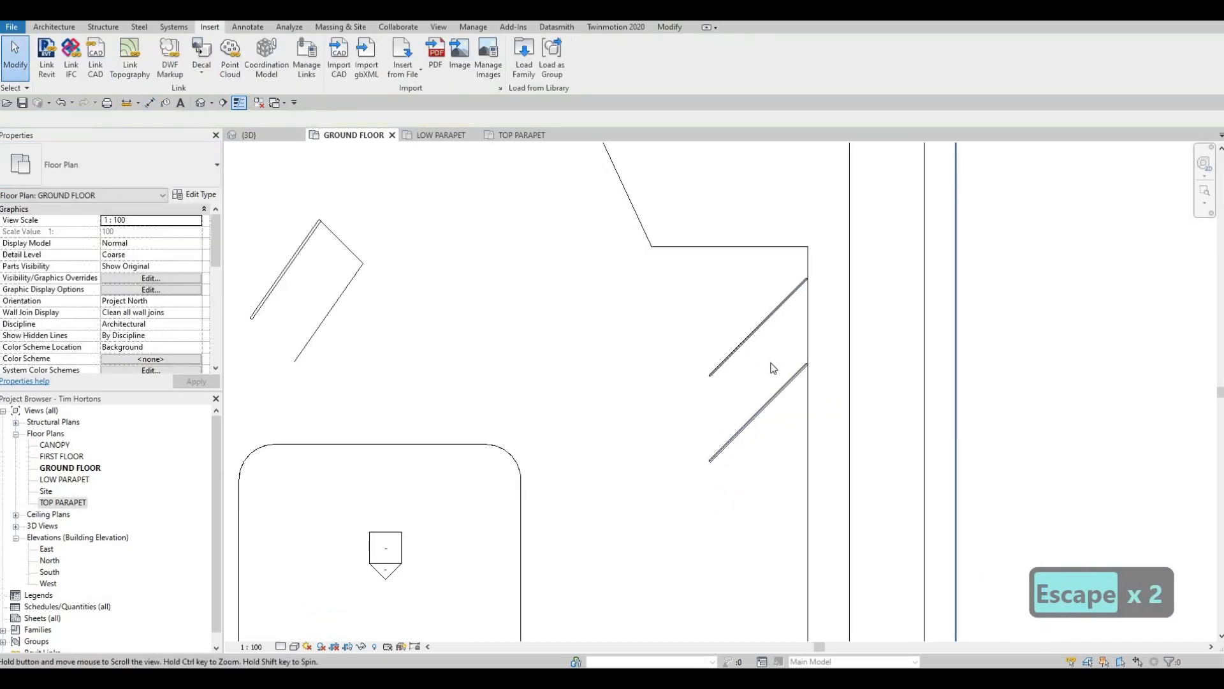
key(Escape)
click(769, 361)
key(c)
key(o)
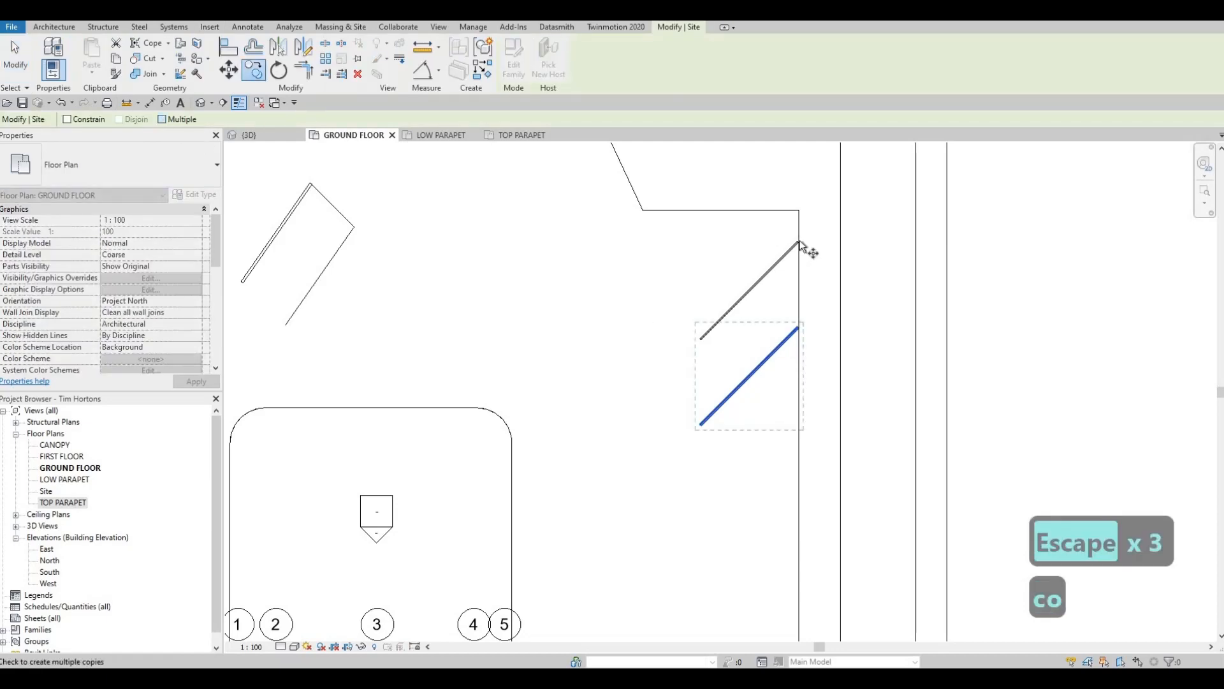
click(798, 330)
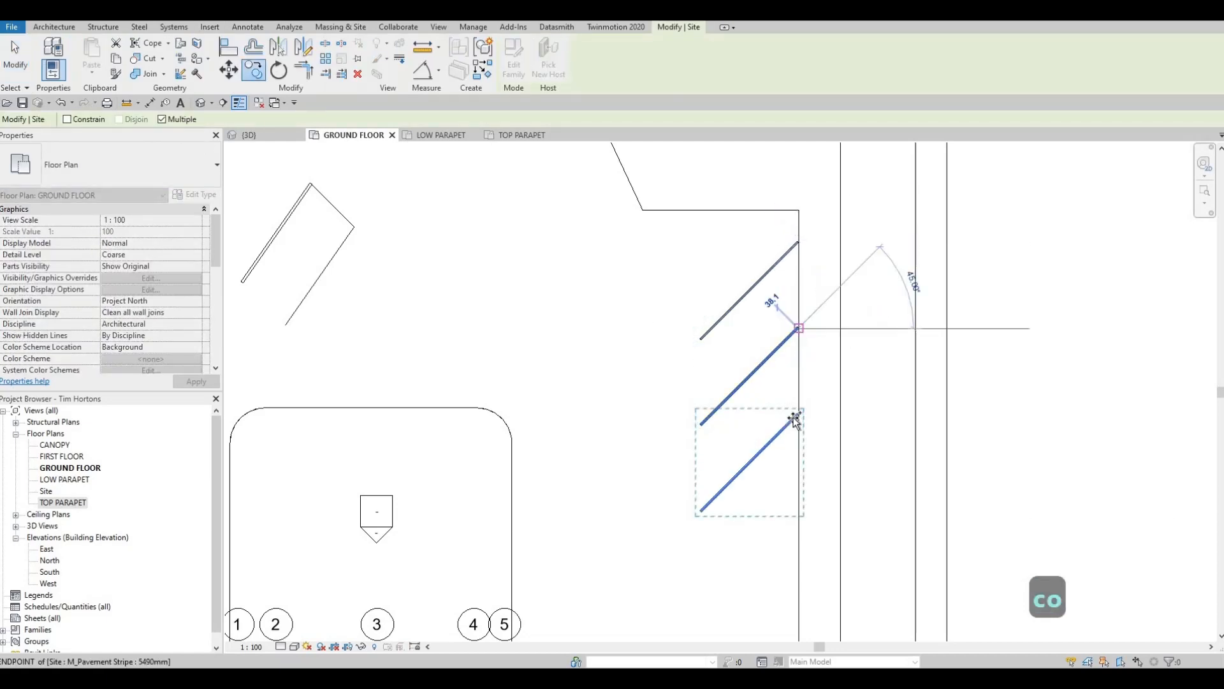
click(798, 413)
click(798, 498)
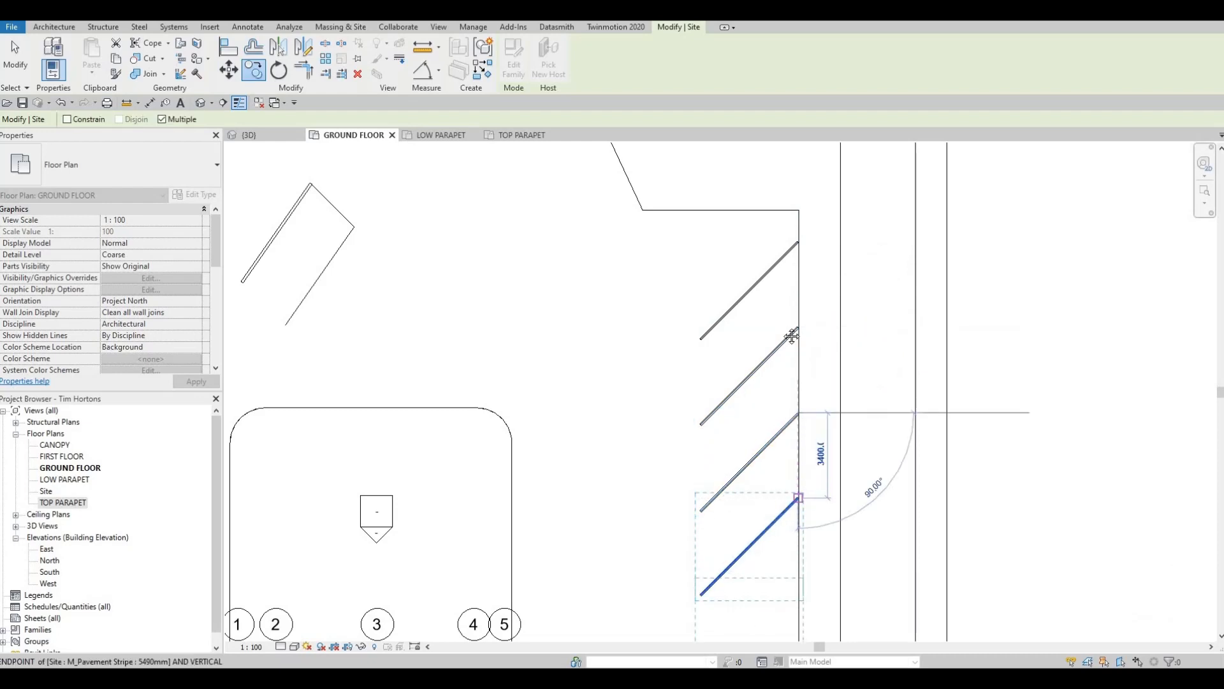
middle_drag(795, 582, 803, 325)
click(806, 328)
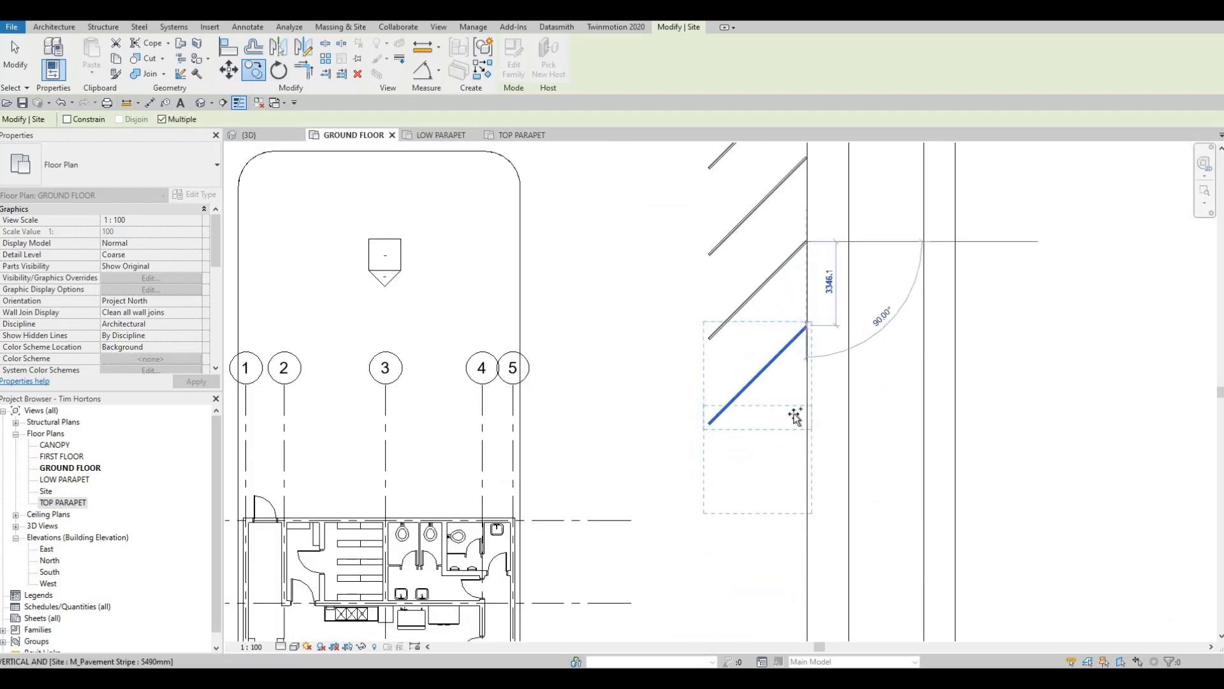
click(806, 412)
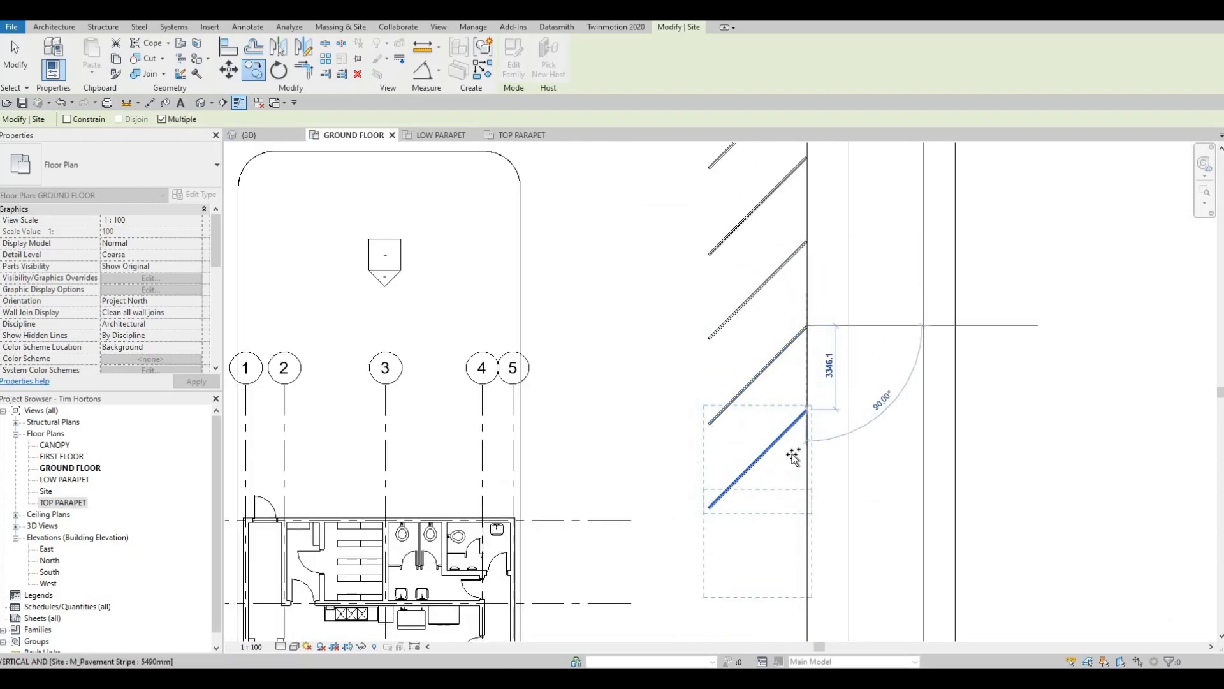
click(807, 494)
middle_drag(822, 573, 807, 383)
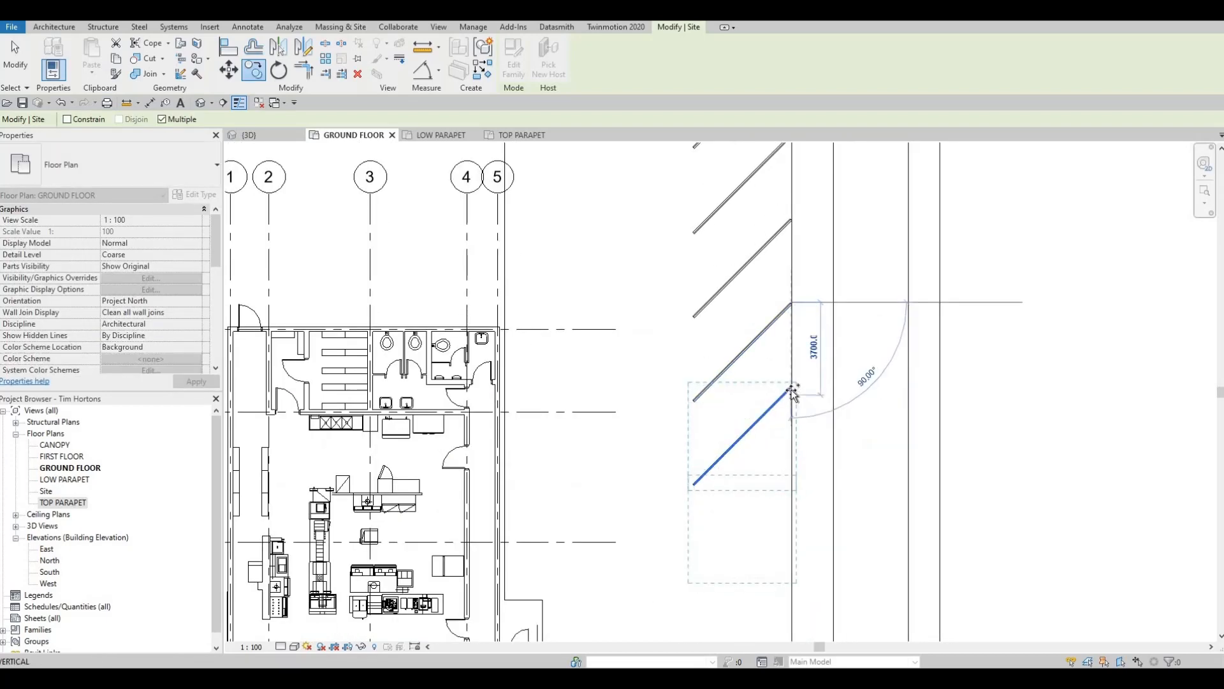
click(791, 387)
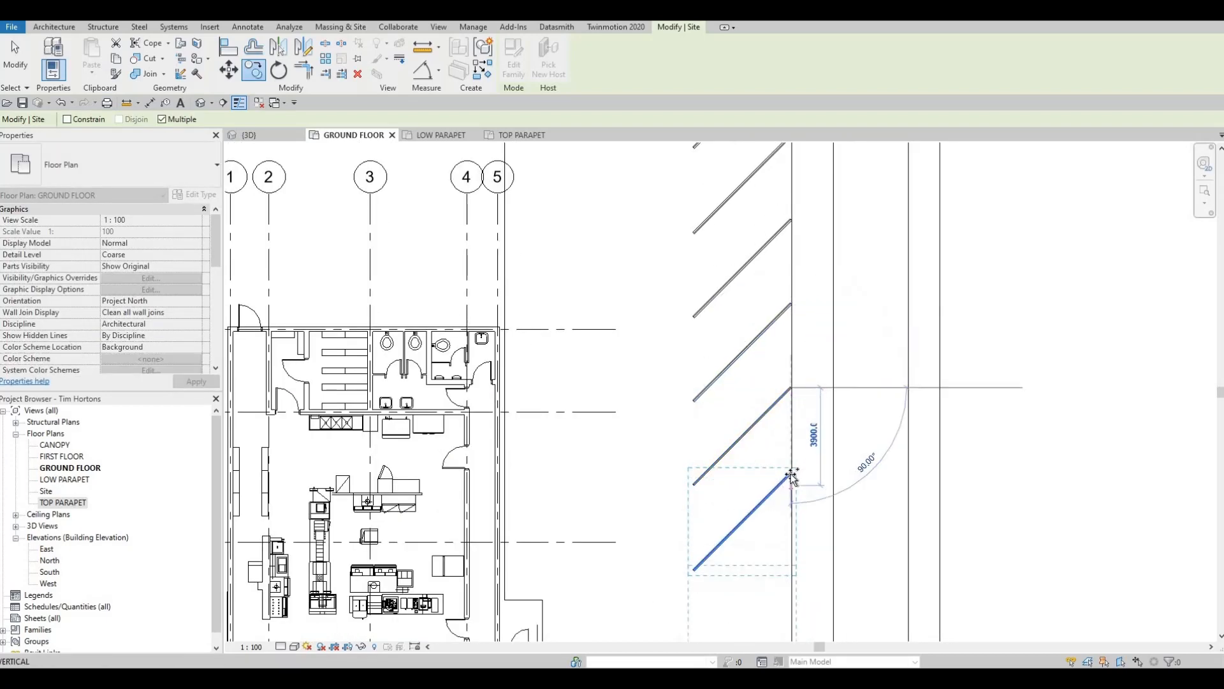
click(792, 473)
middle_drag(792, 560, 778, 348)
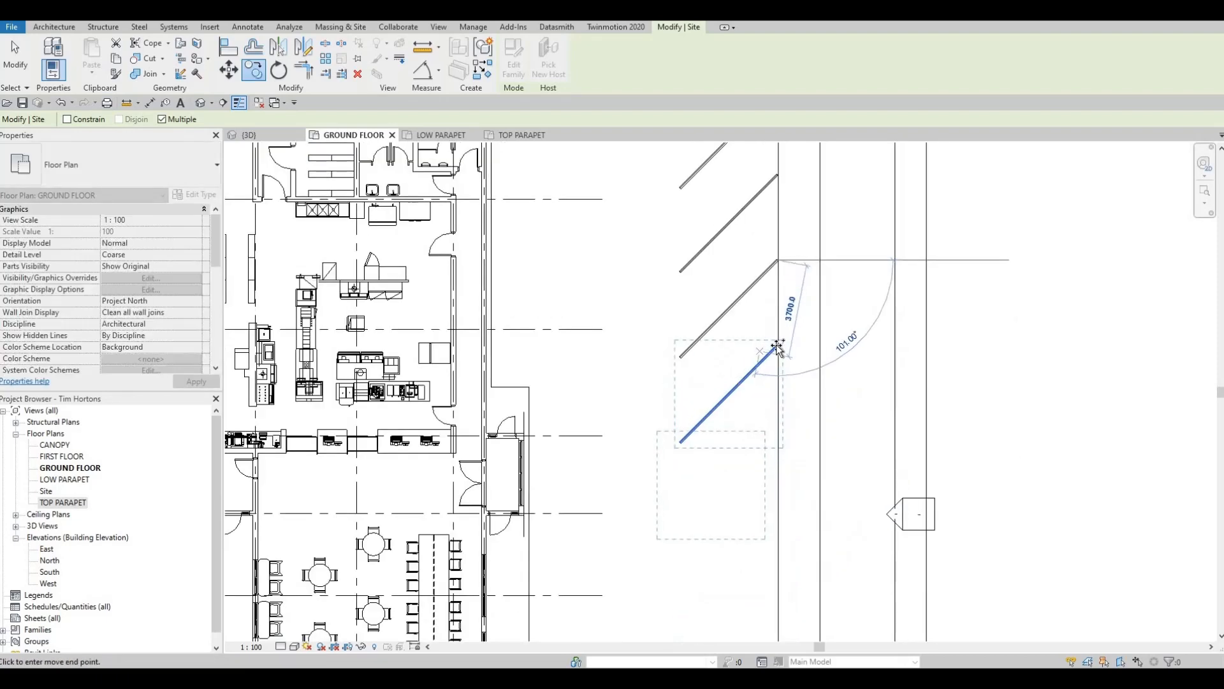
click(776, 431)
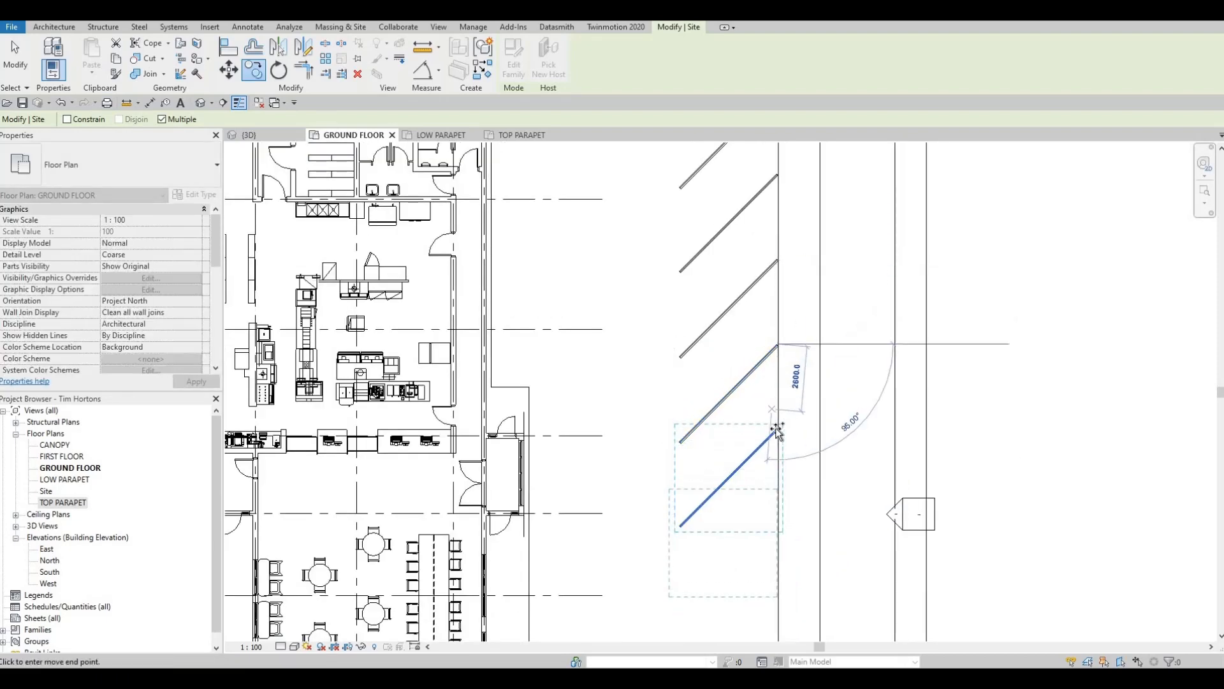
click(771, 381)
middle_drag(779, 517, 807, 357)
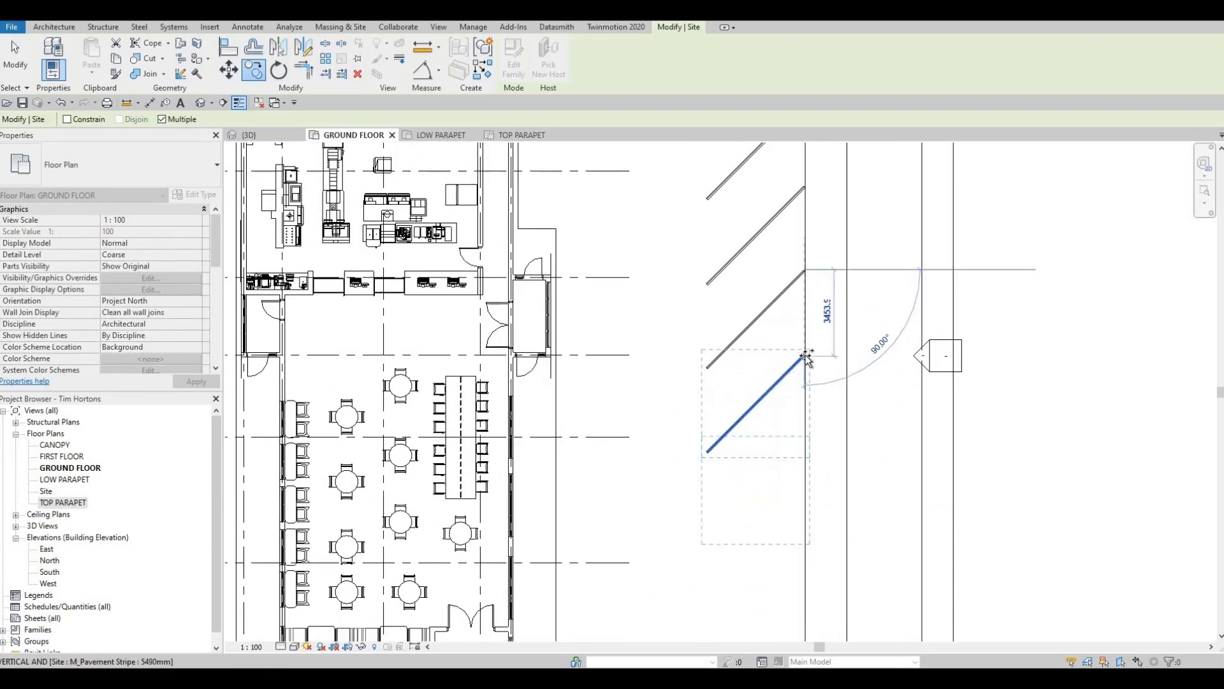
click(802, 392)
click(802, 477)
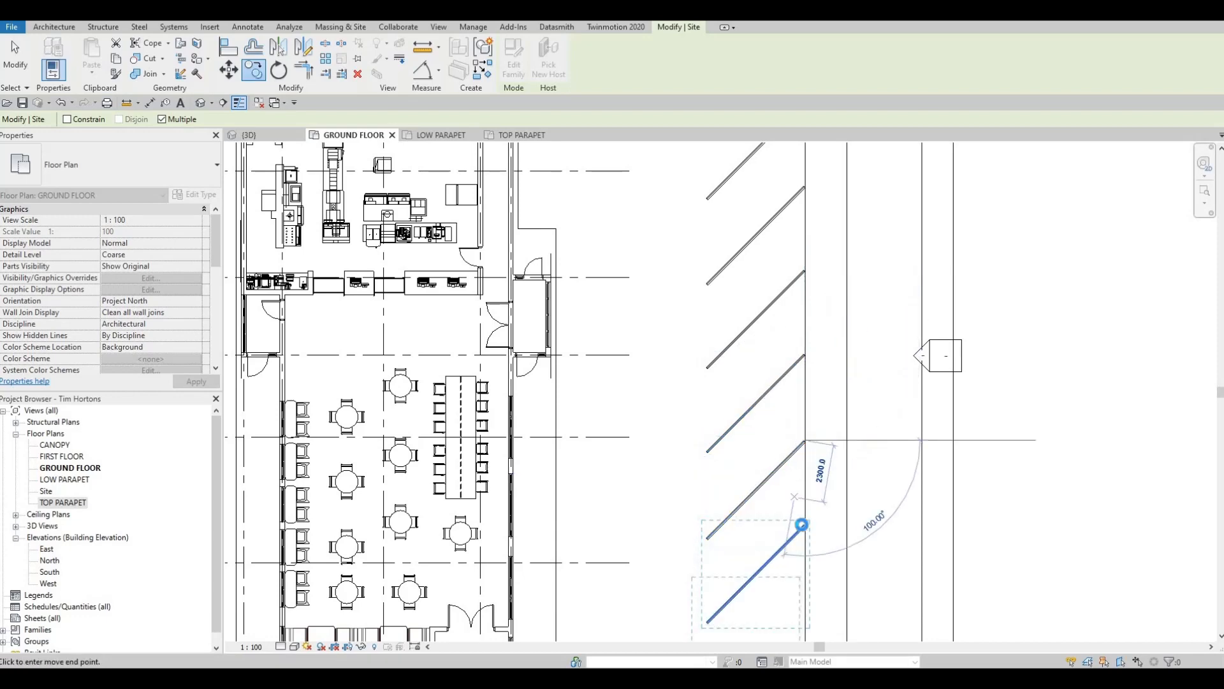
click(802, 524)
middle_drag(805, 616, 817, 362)
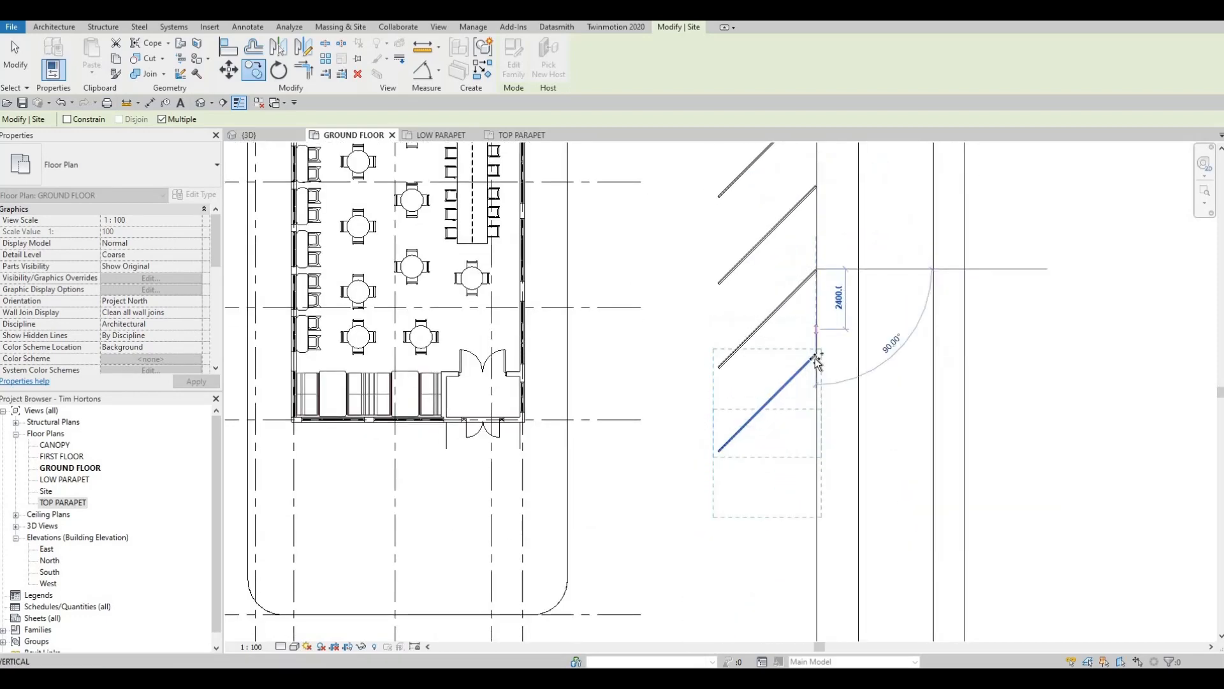
click(811, 424)
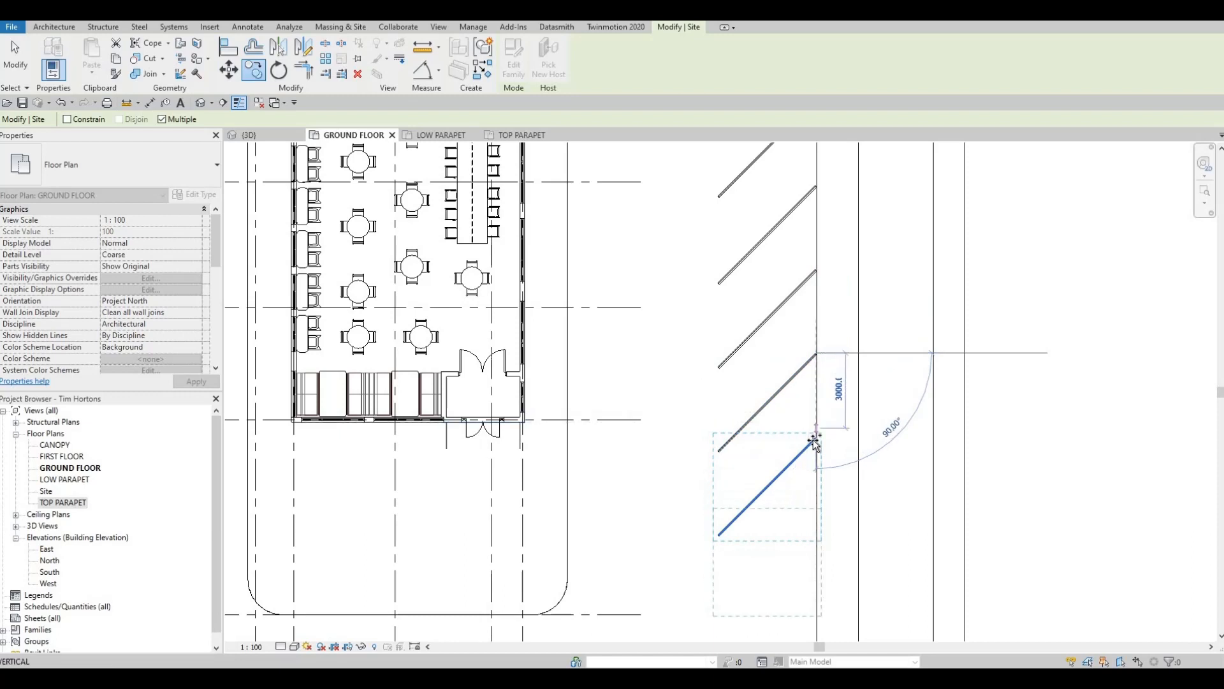
click(801, 502)
middle_drag(807, 517, 818, 359)
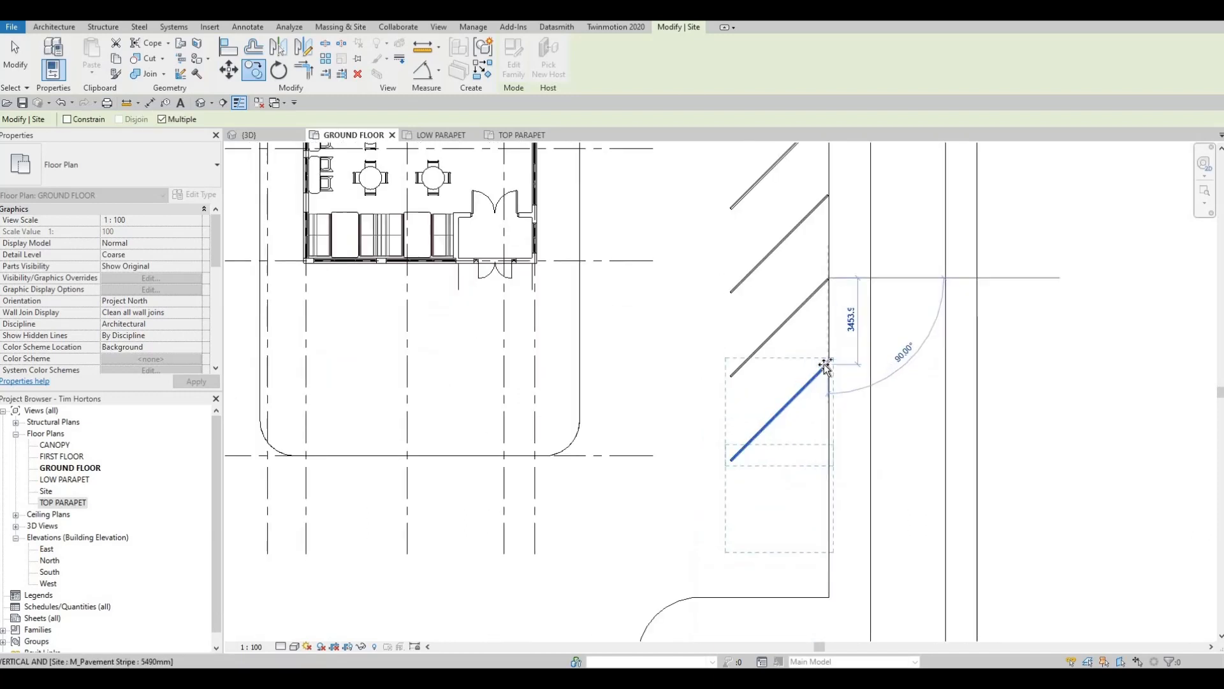
click(811, 425)
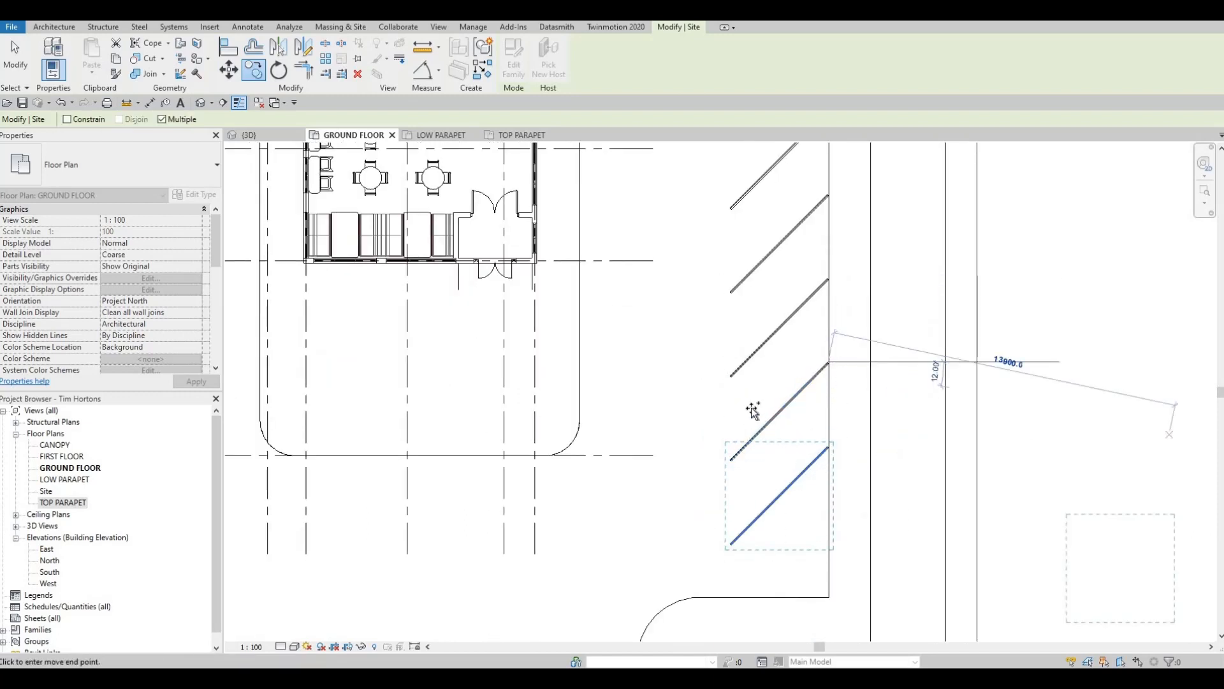
middle_drag(784, 497, 797, 350)
key(Escape)
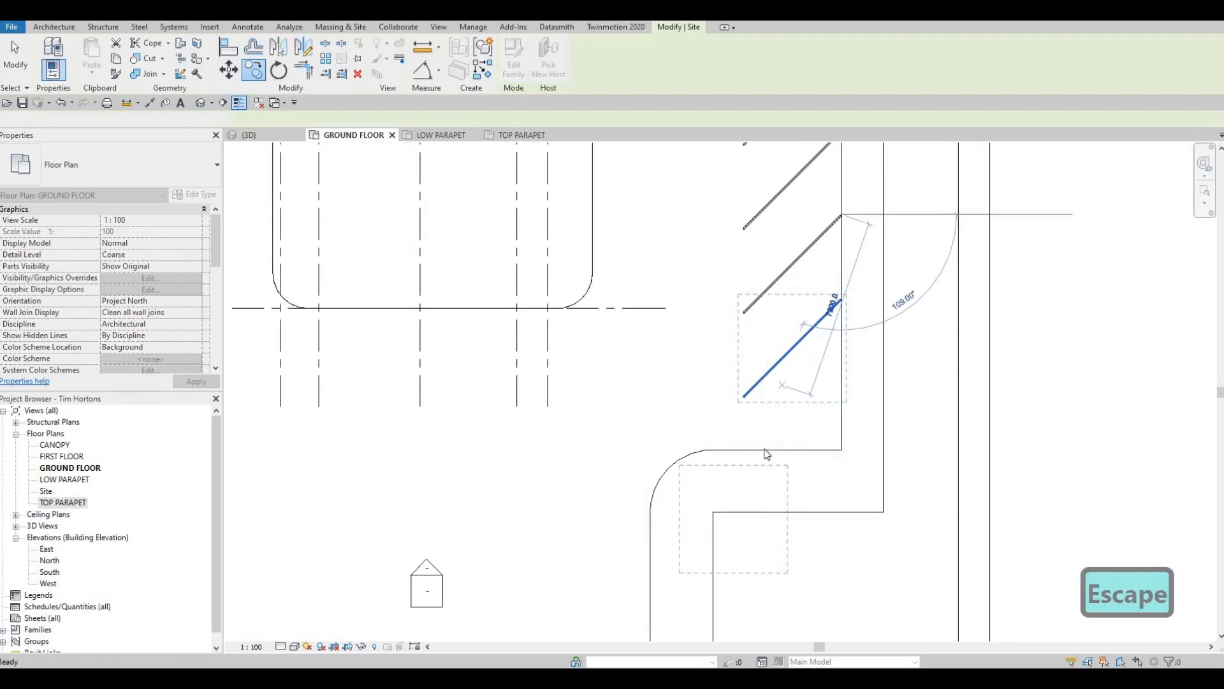
key(Escape)
- Edit the floor's boundary and draw a 45° boundary line about 5300 mm long from the east edge, just below the southernmost stripe
click(874, 349)
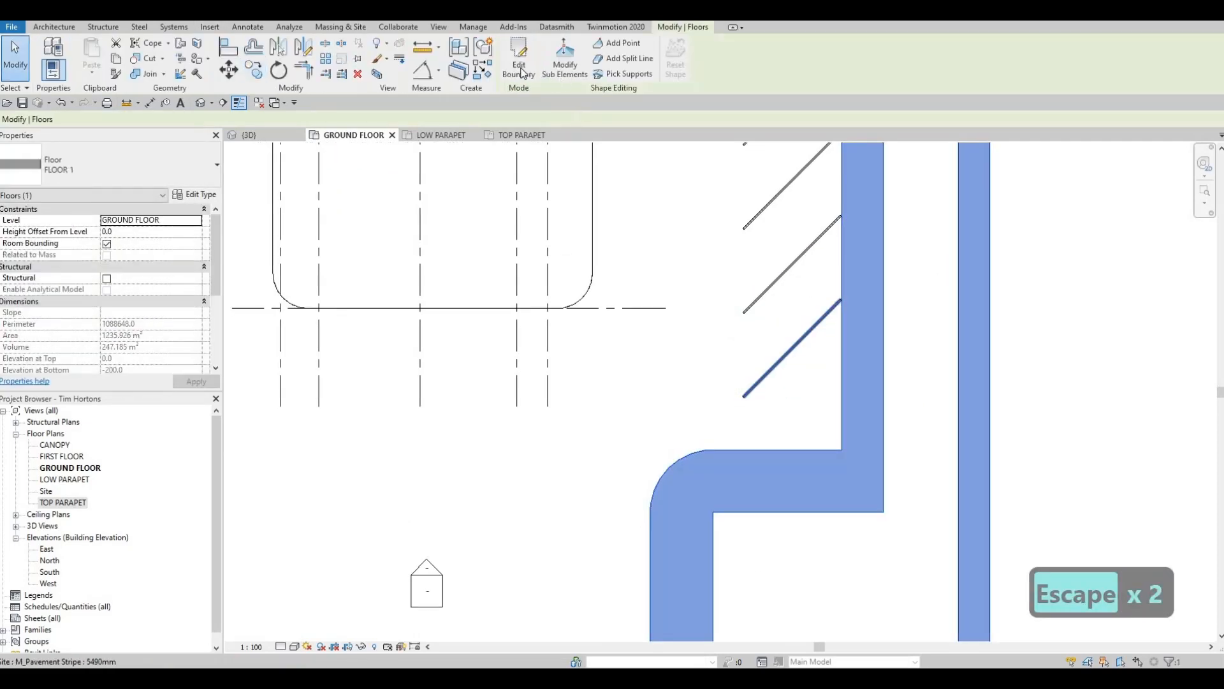
double_click(875, 350)
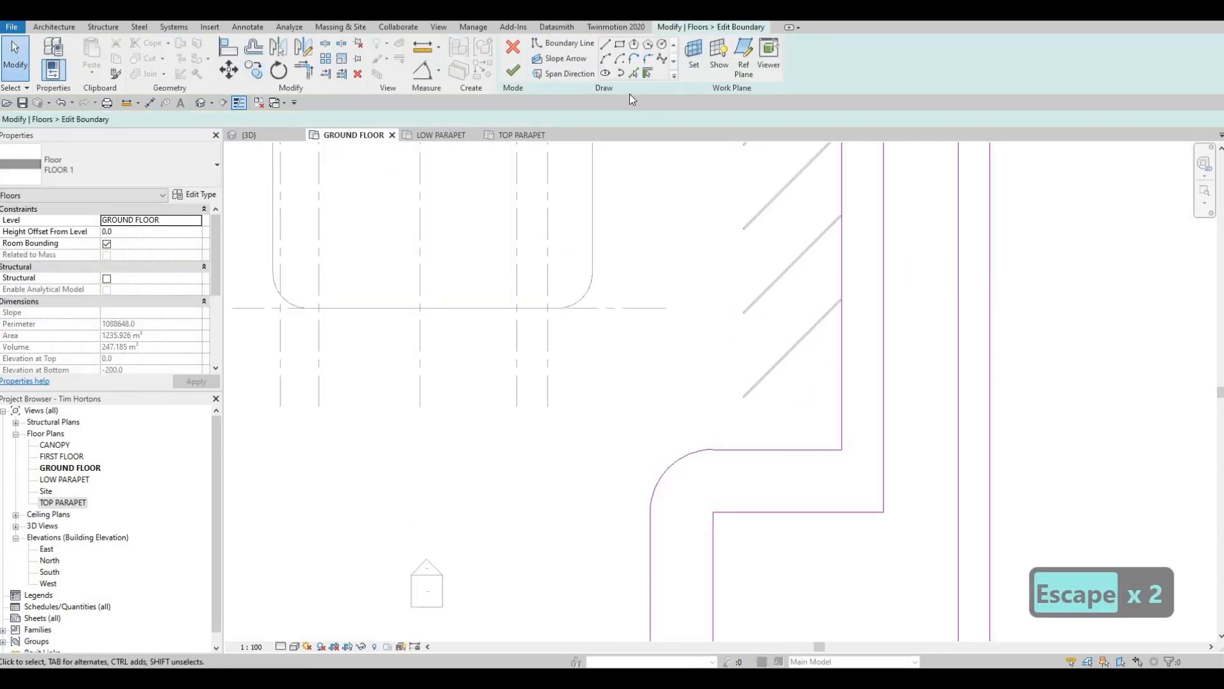
click(605, 44)
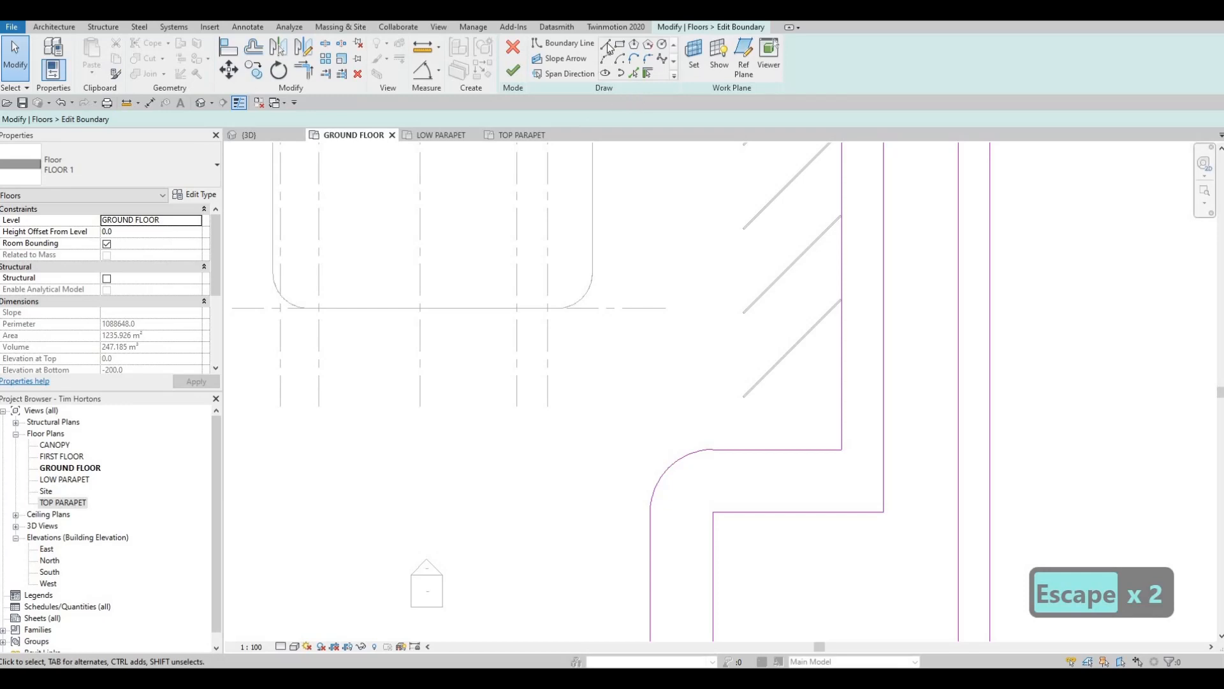
click(842, 308)
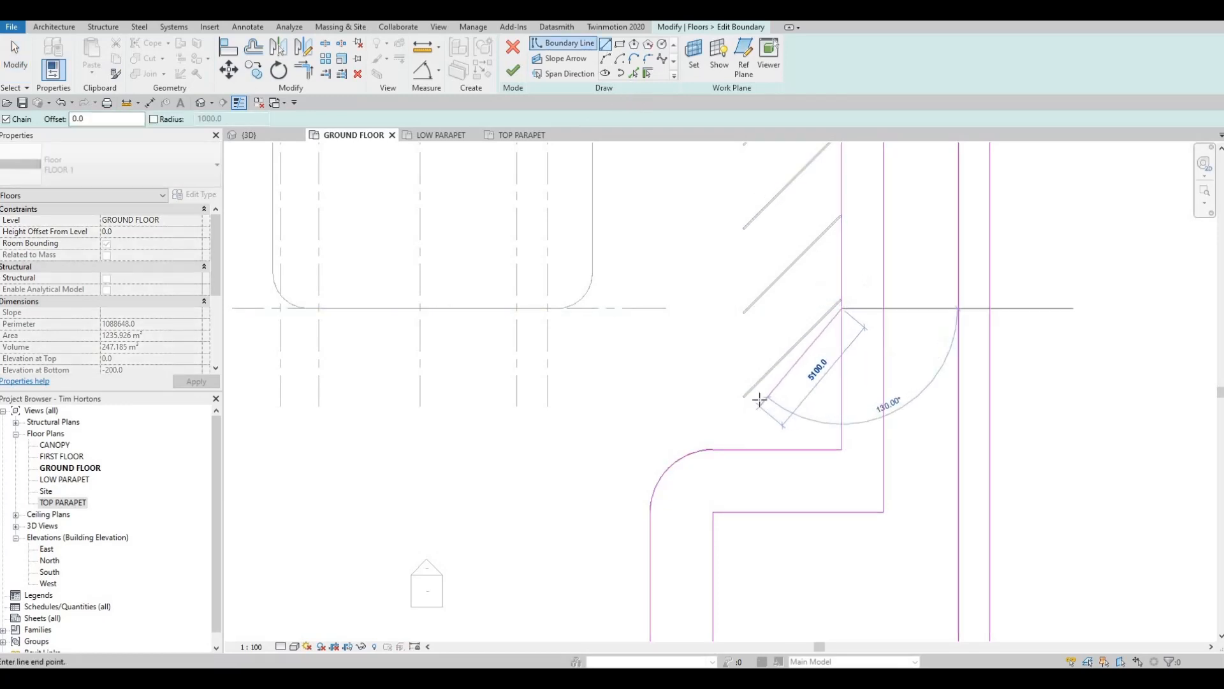
click(749, 401)
key(Escape)
key(Escape)
- Shift the new diagonal boundary line slightly south of the last stripe, with its length about 4900 mm from the east edge
click(814, 339)
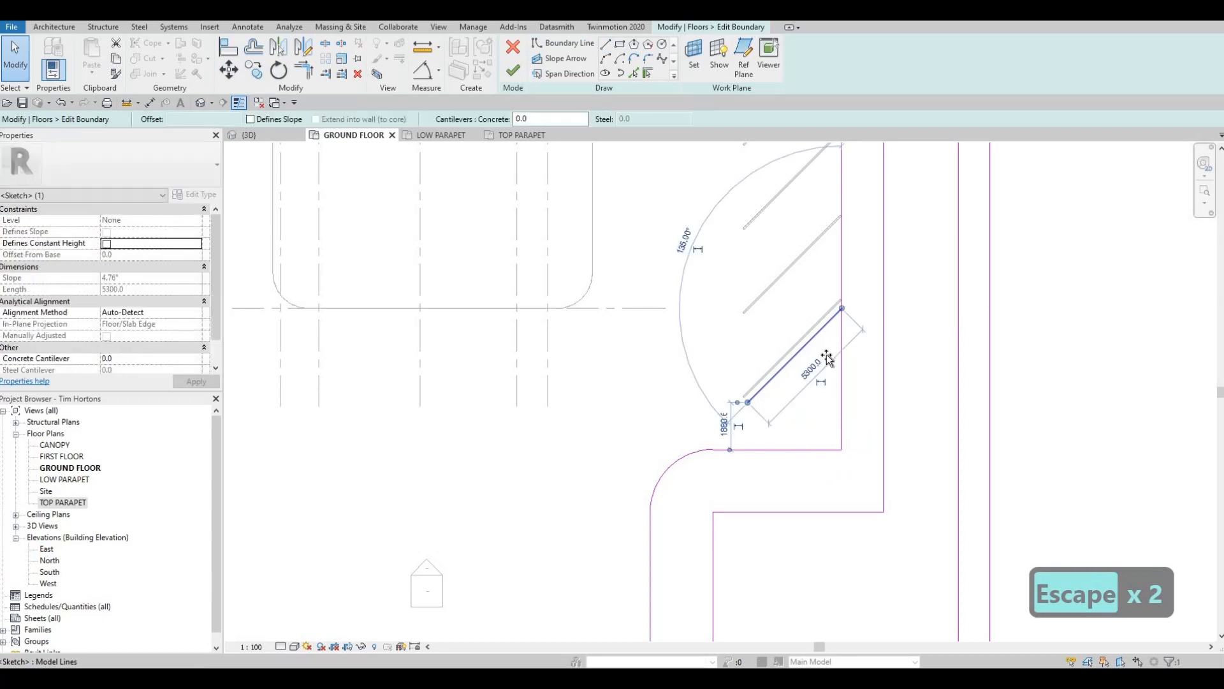
mouse_move(827, 358)
mouse_down()
mouse_move(836, 333)
mouse_move(821, 356)
mouse_up()
key(Escape)
click(762, 407)
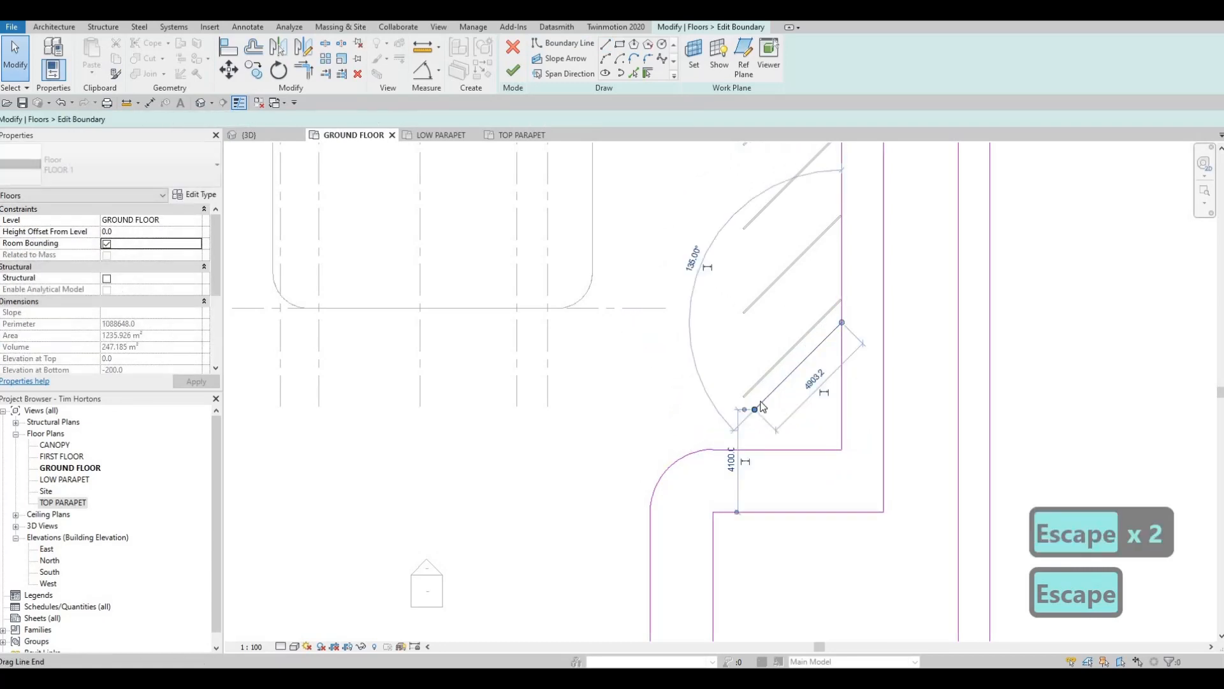
key(Escape)
- Trim the east edge line to the diagonal's upper end and extend the diagonal to the rounded curb corner
key(r)
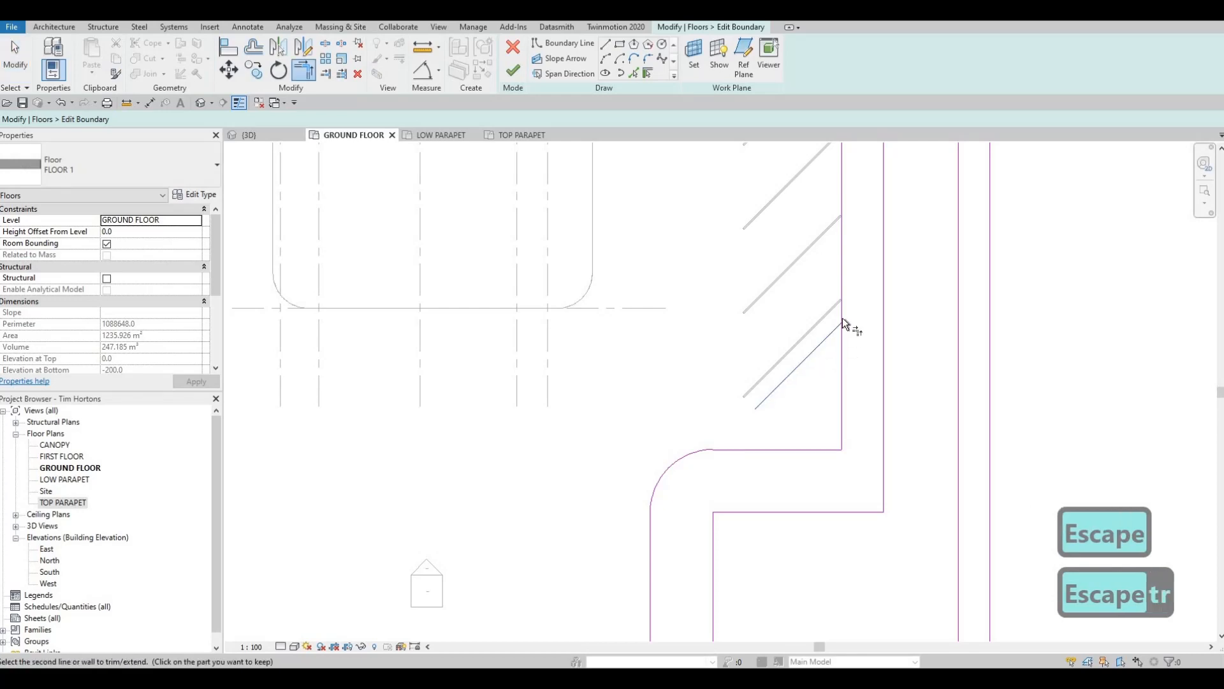
click(843, 317)
click(792, 382)
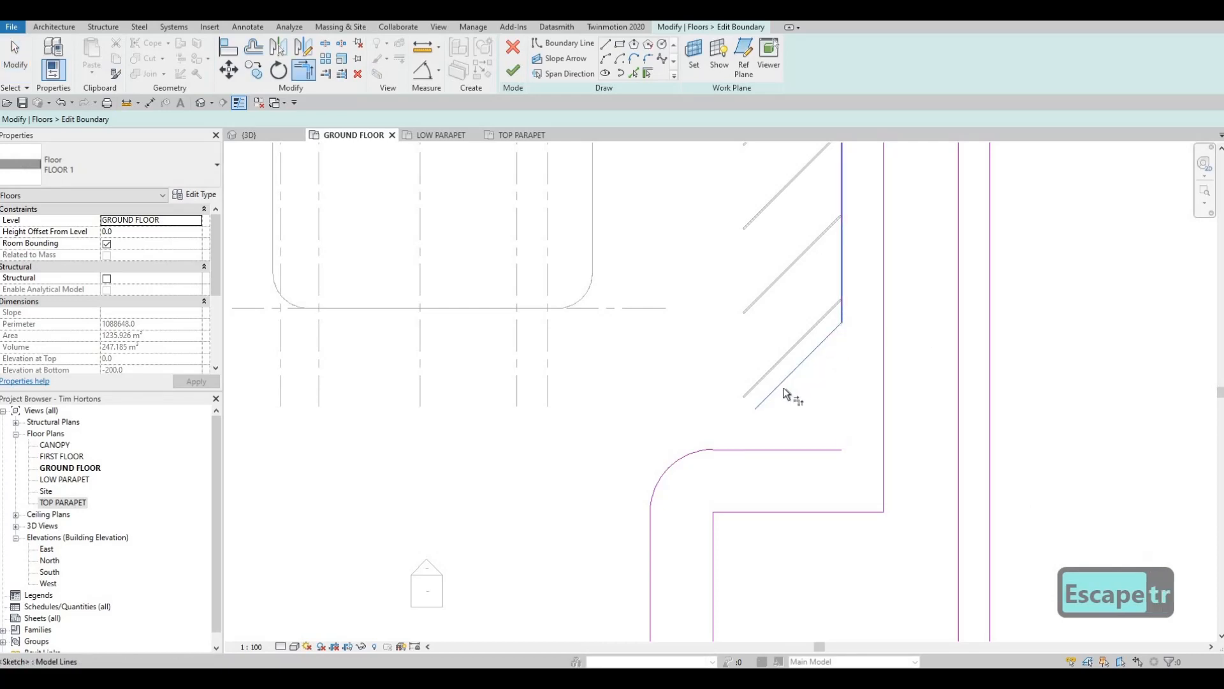
click(702, 453)
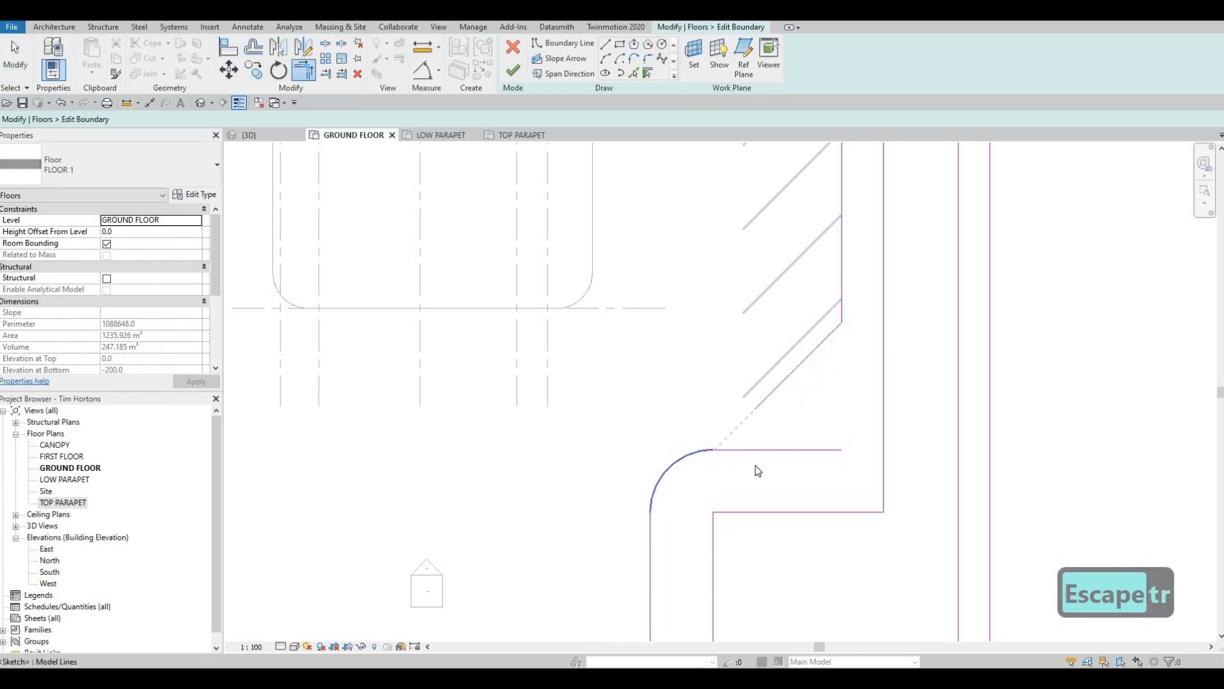
key(Escape)
key(Escape)
- Delete the leftover horizontal boundary segment beside the rounded curb corner
scroll(727, 459, up, 2)
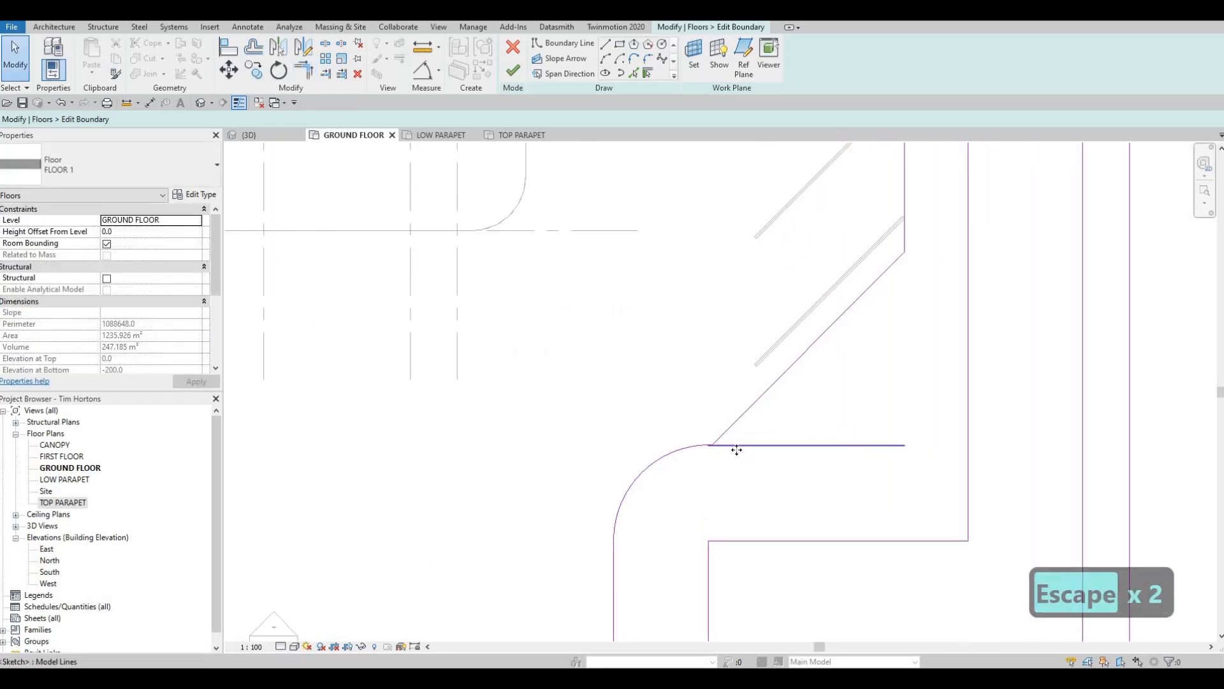
click(732, 445)
key(Delete)
scroll(717, 424, up, 2)
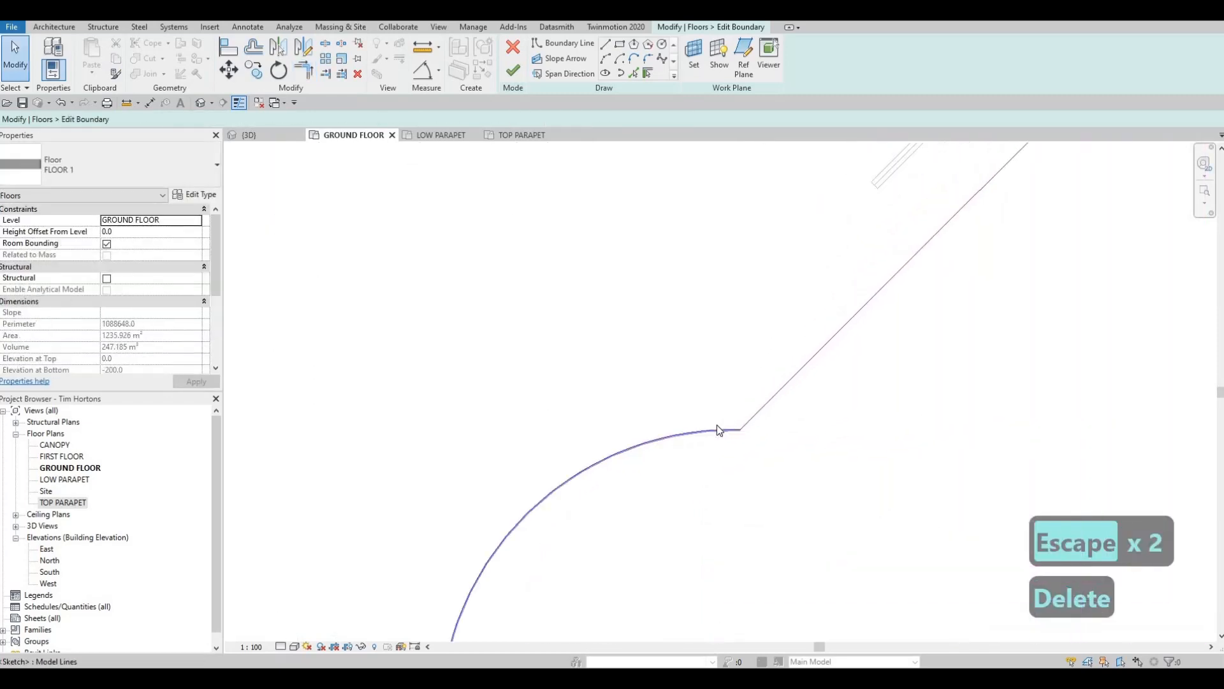
scroll(773, 445, down, 4)
key(Escape)
key(Escape)
middle_drag(764, 429, 756, 437)
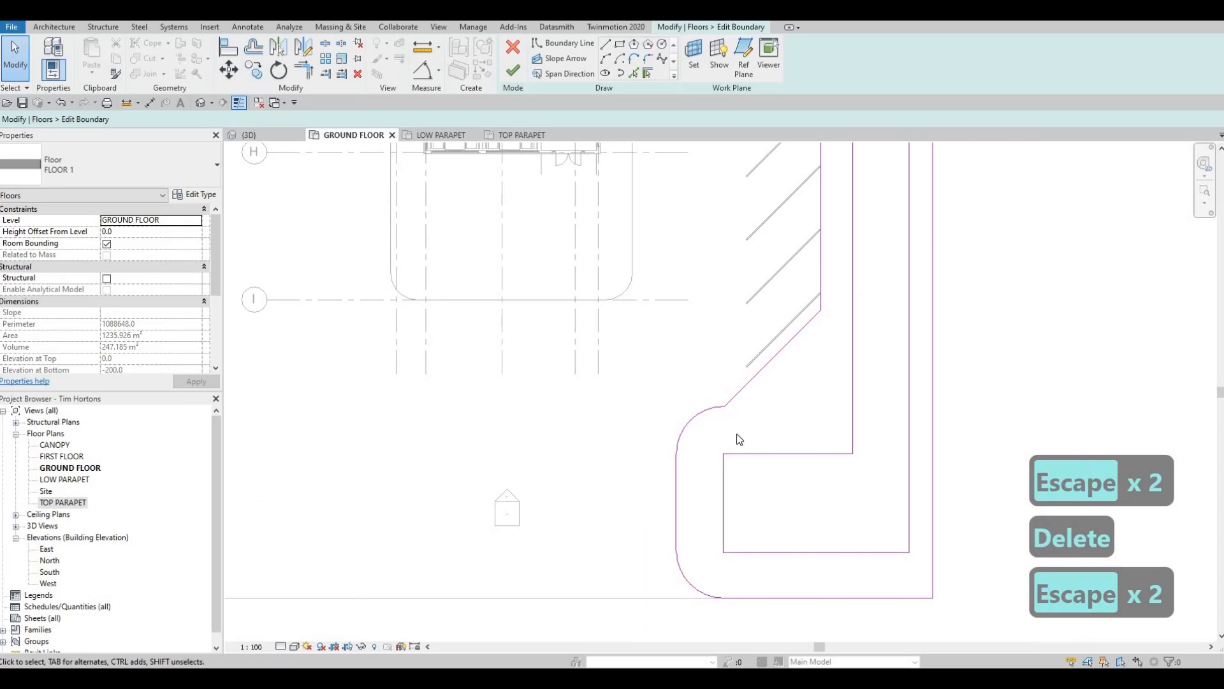
- Delete the upper rounded corner arc and join the diagonal boundary line to the vertical curb line below it
click(712, 411)
key(Delete)
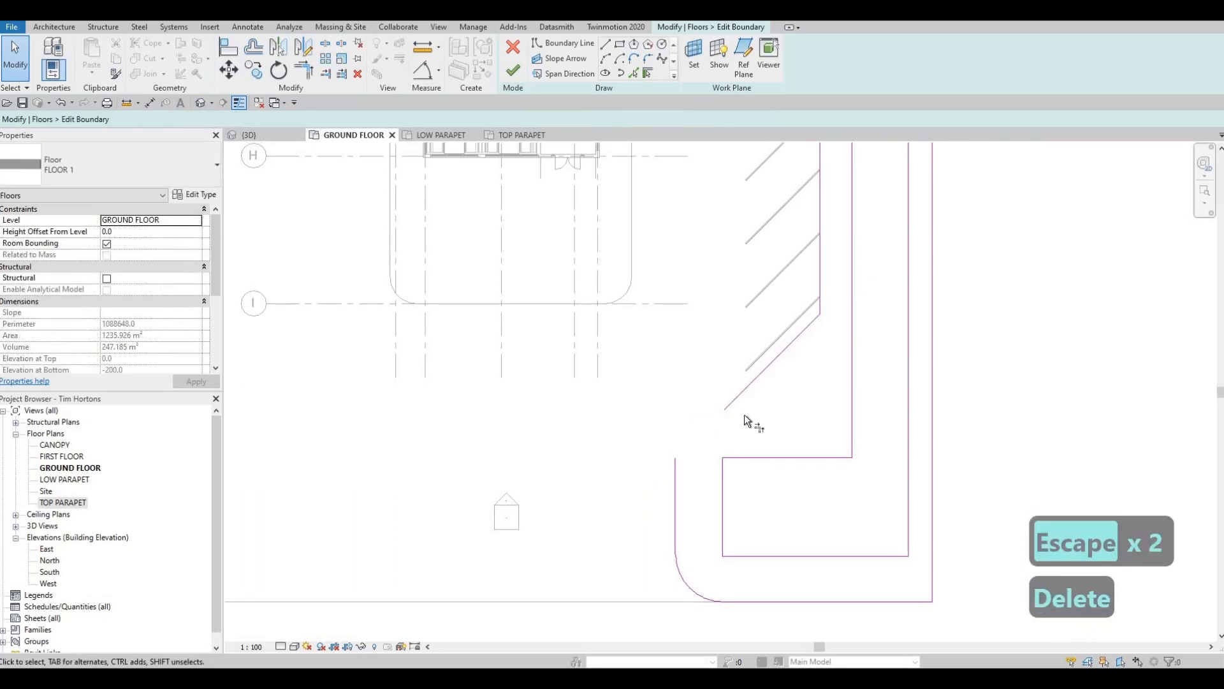
key(t)
key(r)
click(675, 474)
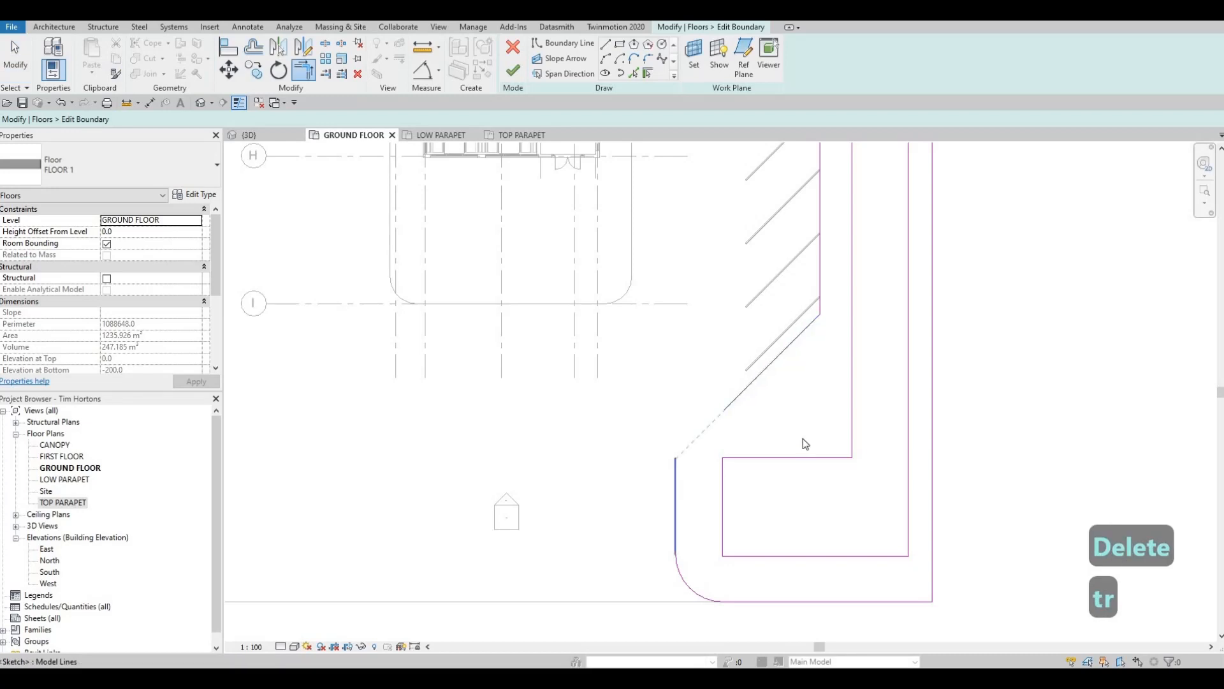
click(753, 382)
key(Escape)
- Draw a 45° boundary line from the east edge, just above the northernmost stripe and extending past its outer end
scroll(816, 433, down, 3)
middle_drag(817, 404, 815, 412)
scroll(815, 411, down, 1)
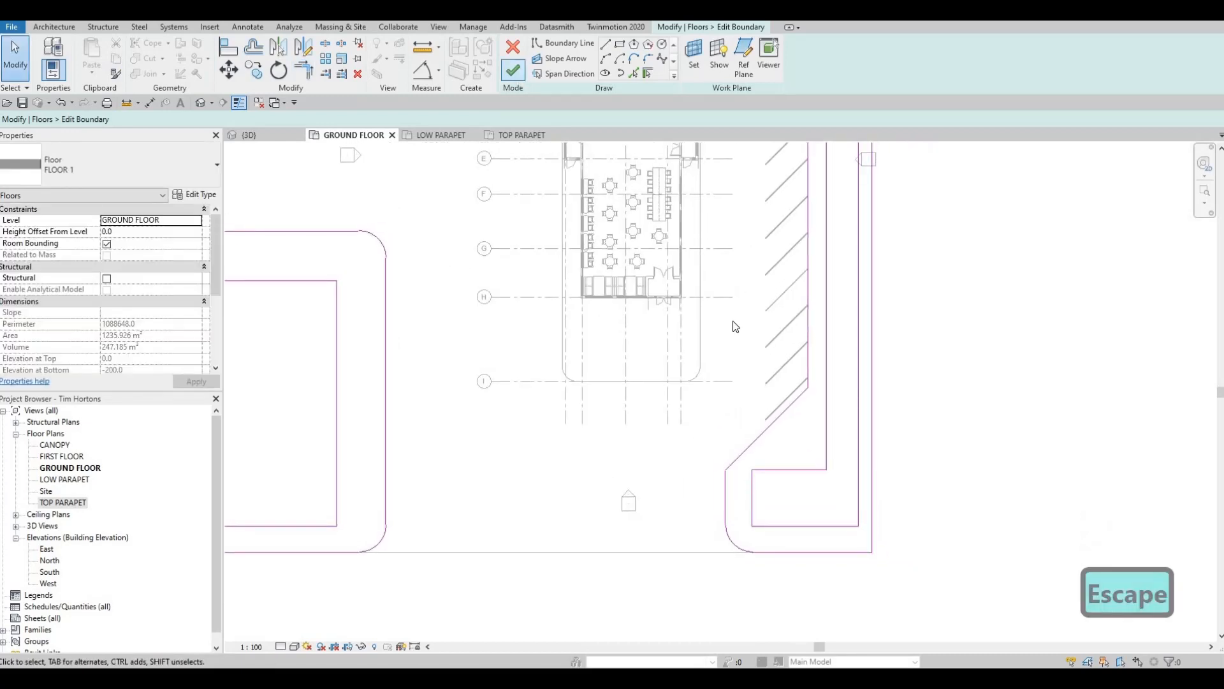
scroll(725, 386, down, 1)
middle_drag(744, 233, 738, 402)
scroll(788, 185, down, 2)
middle_drag(788, 176, 779, 446)
scroll(765, 317, up, 5)
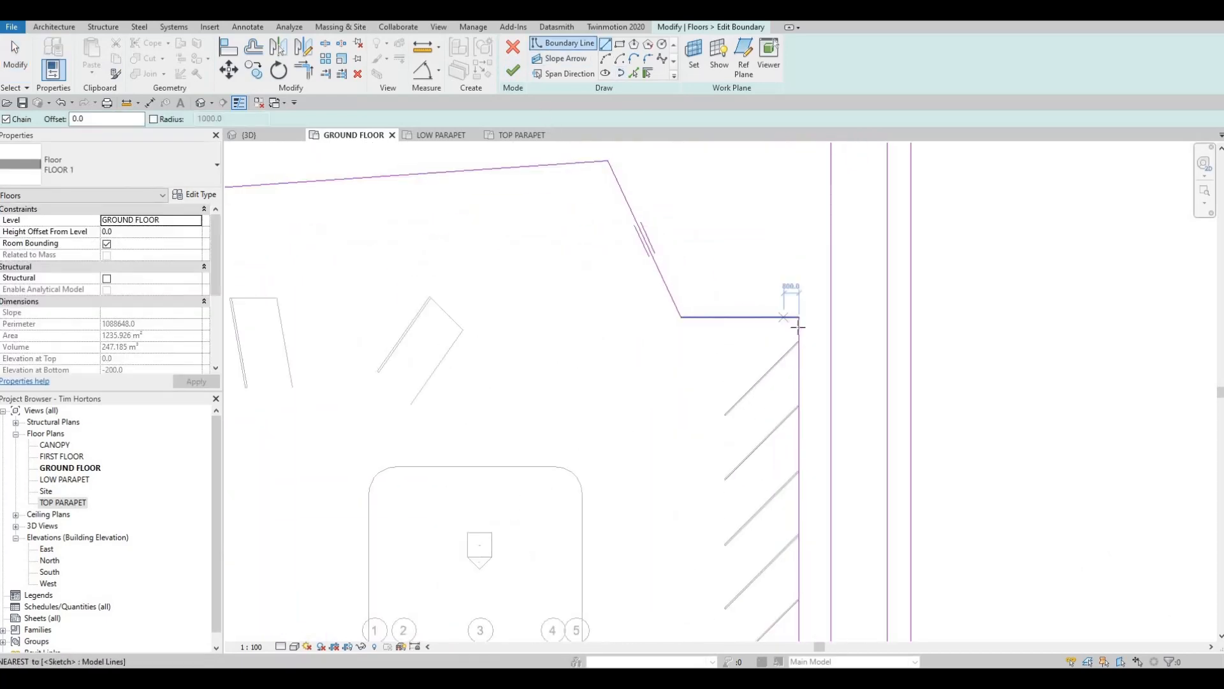
click(798, 327)
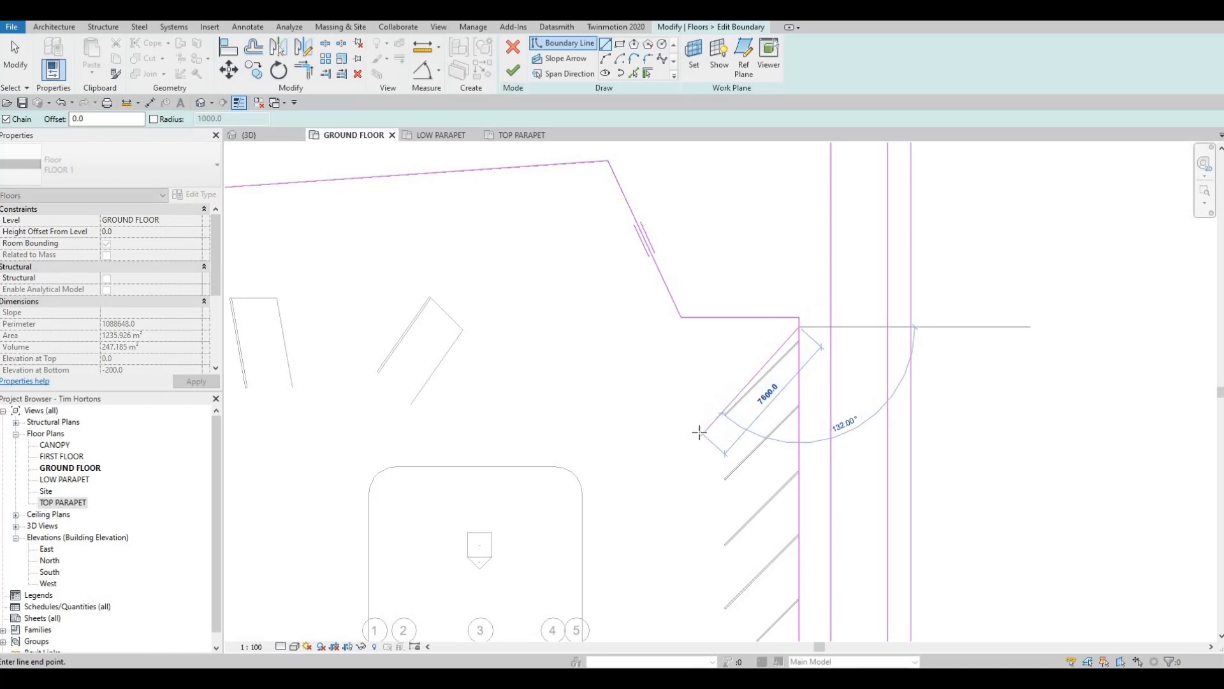
click(695, 429)
key(Escape)
key(Escape)
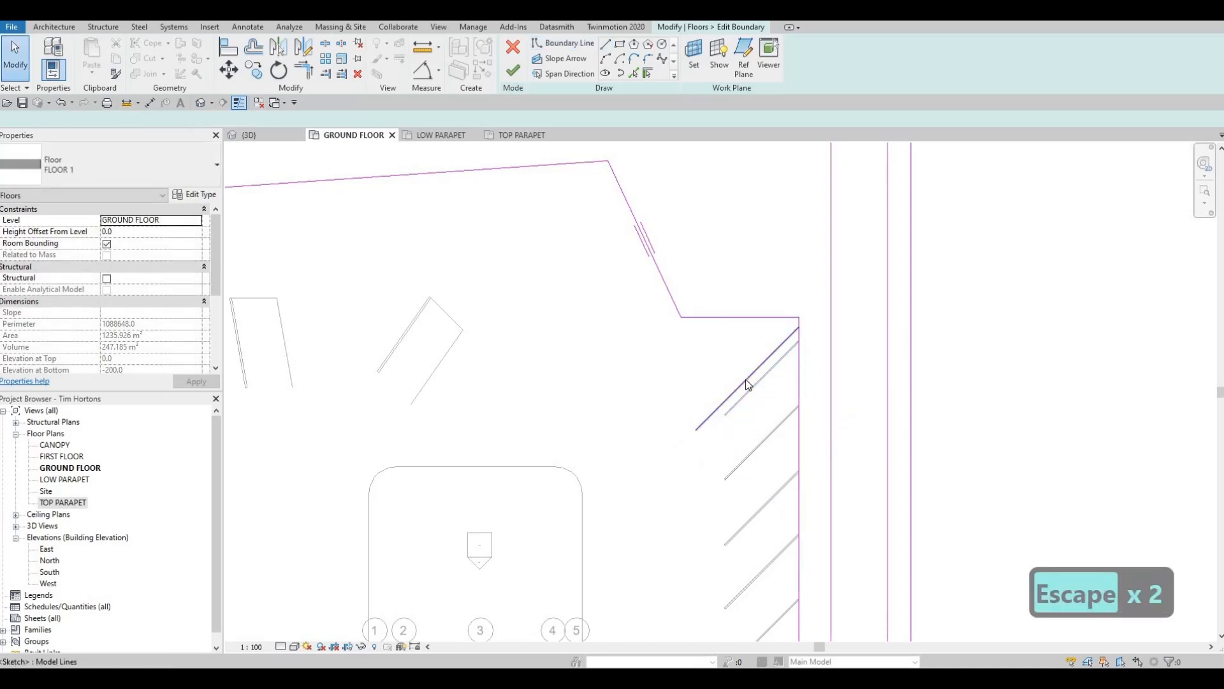
- Nudge the new 45° boundary line slightly upward and trim its lower end to a corner with the extended slanted boundary line
click(745, 379)
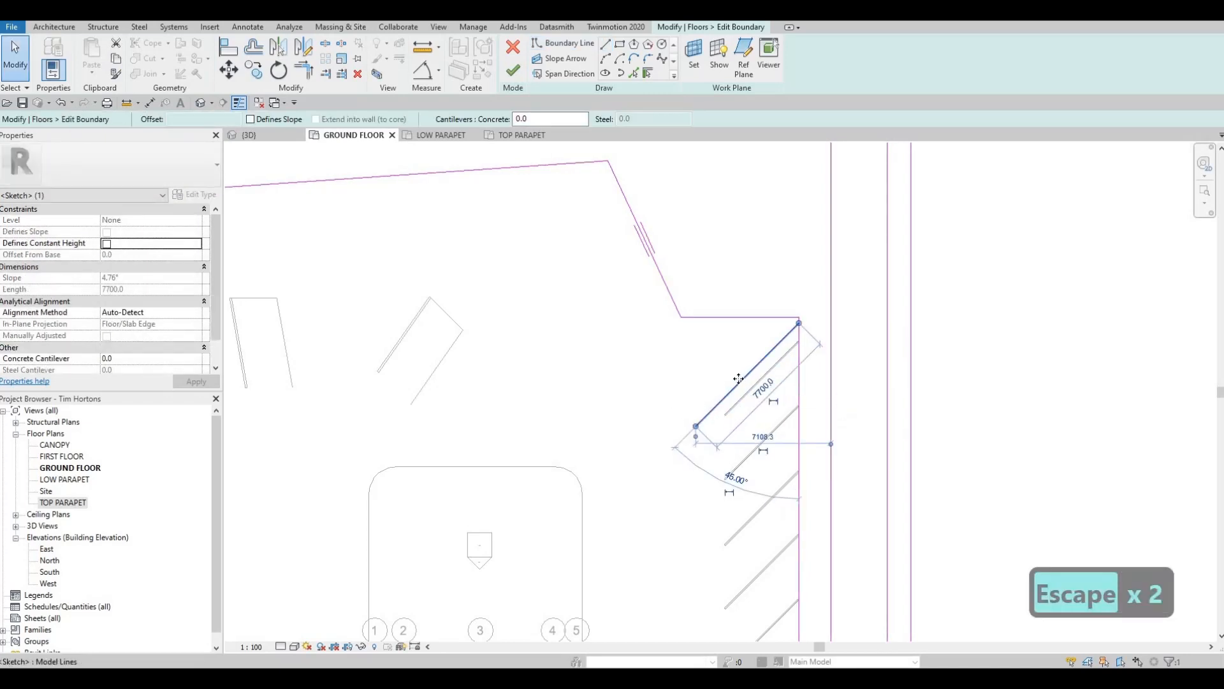
key(t)
key(r)
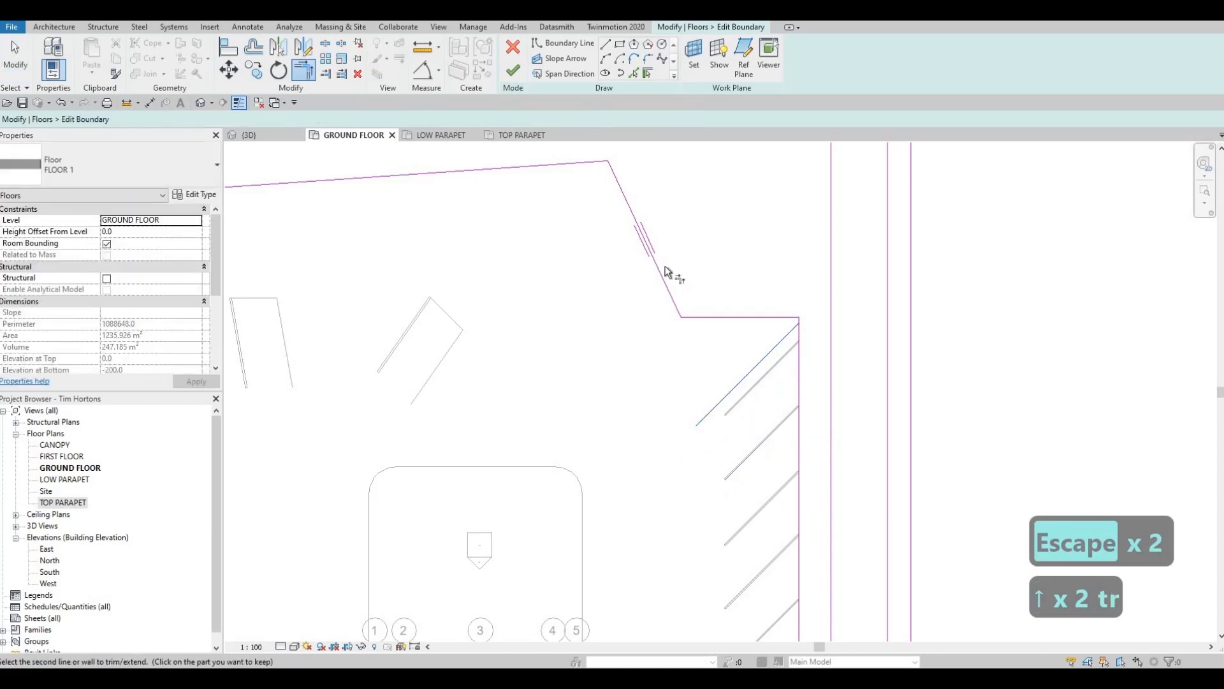
click(665, 265)
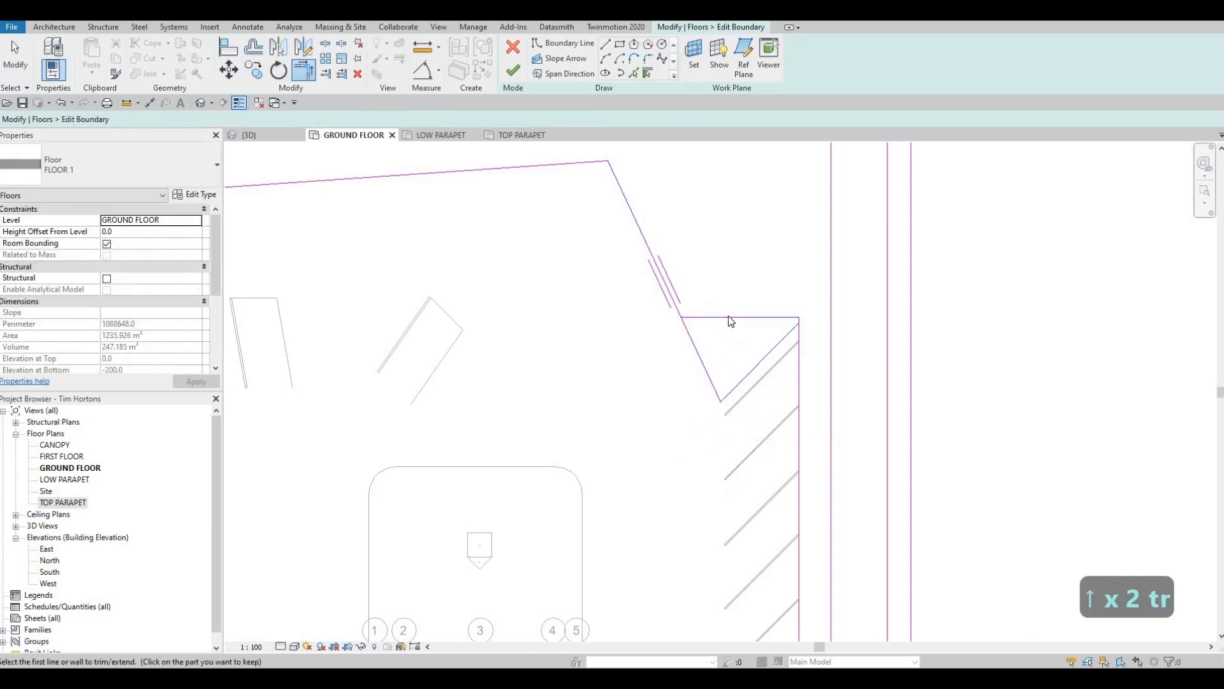
- Delete the leftover horizontal boundary segment above the northernmost parking stripe
key(Escape)
click(730, 317)
key(Delete)
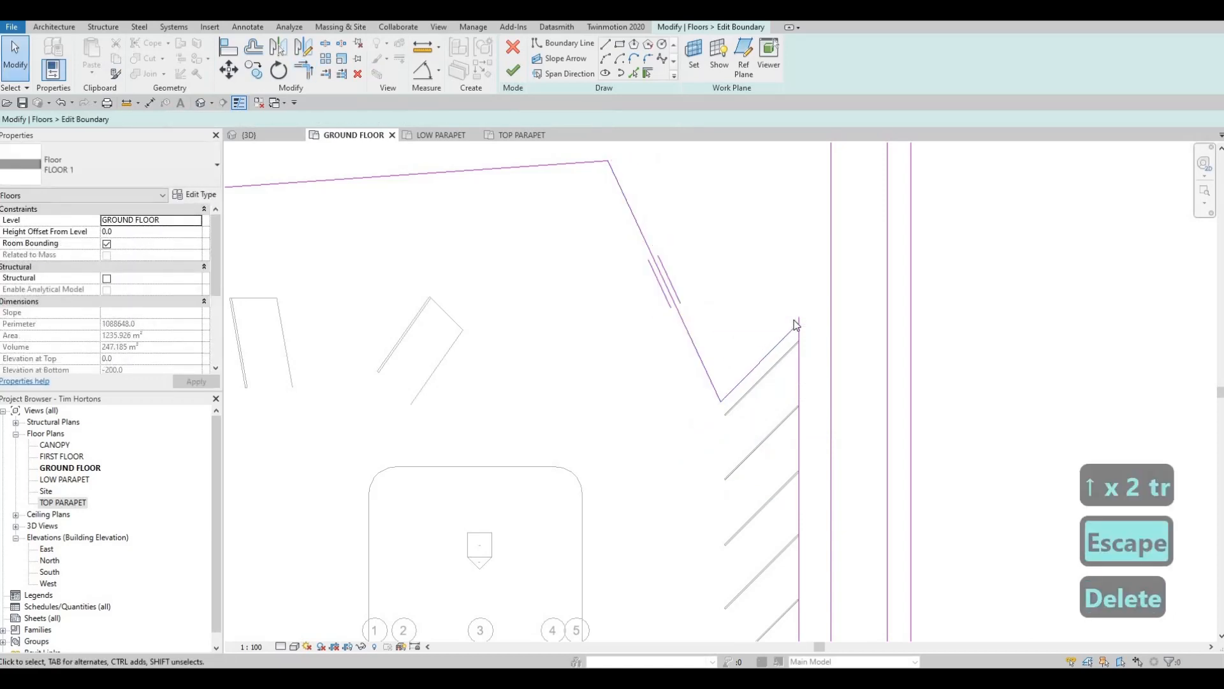
- Trim the east edge line to the 45° line's upper end and finish editing the floor boundary
scroll(800, 332, up, 2)
key(t)
key(r)
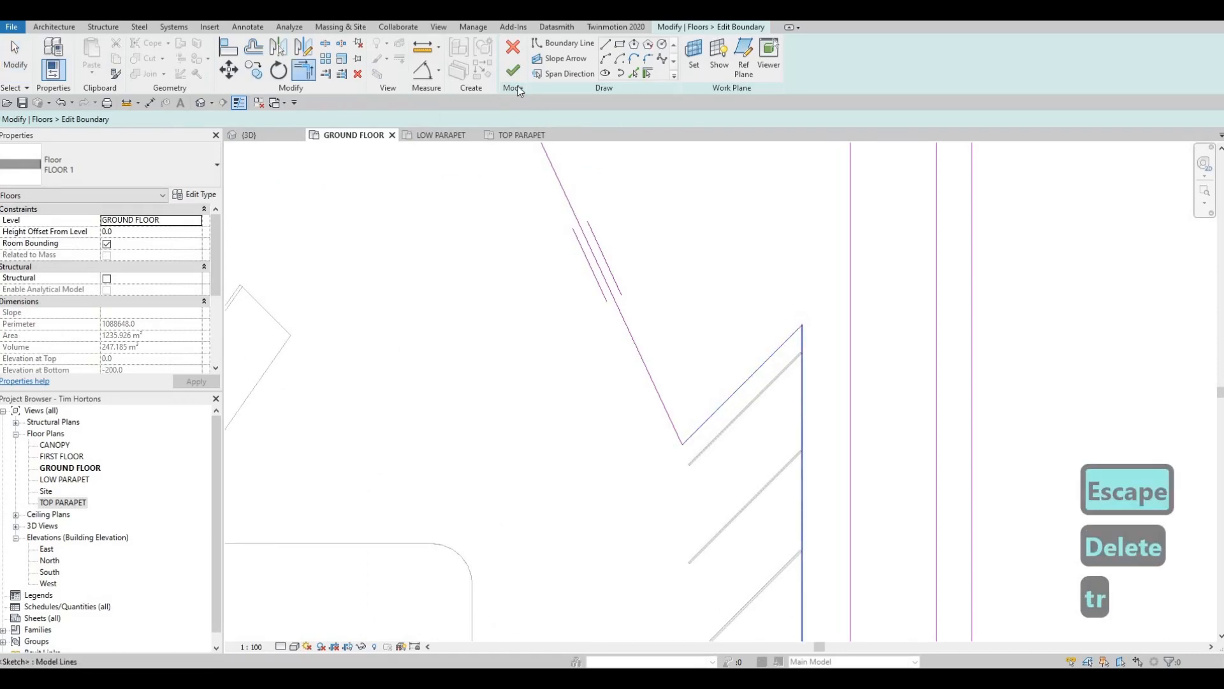
key(Escape)
click(514, 71)
key(Escape)
scroll(698, 284, down, 4)
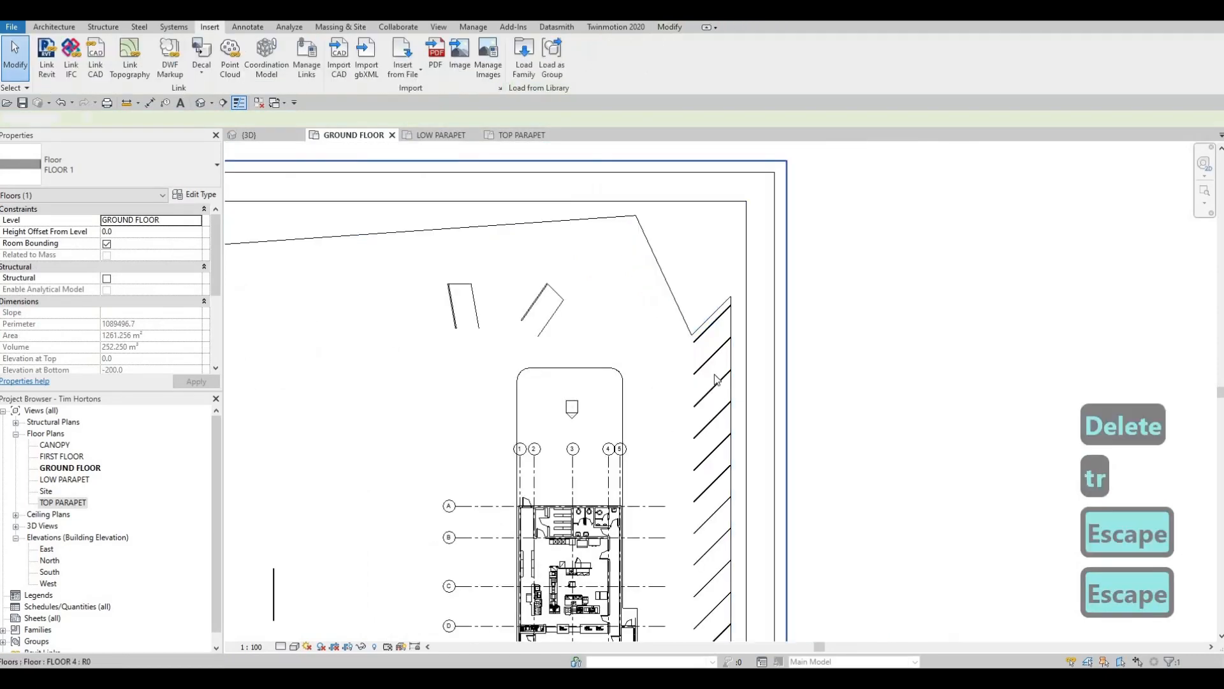
scroll(717, 380, down, 4)
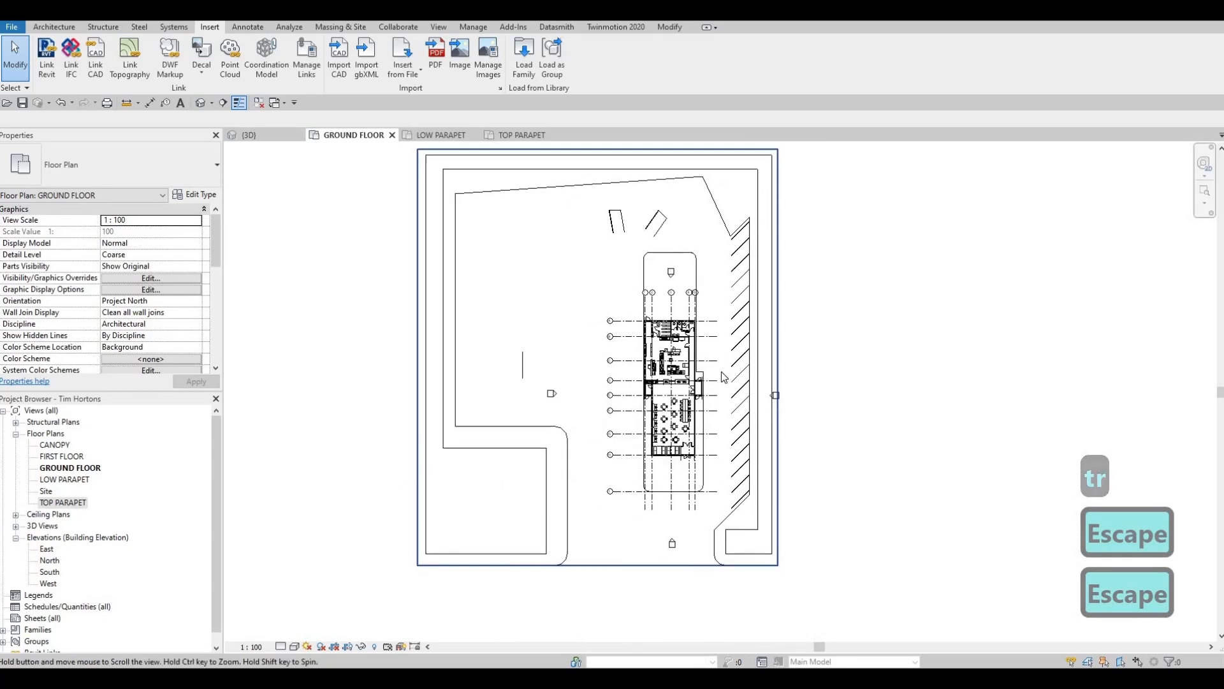
key(Escape)
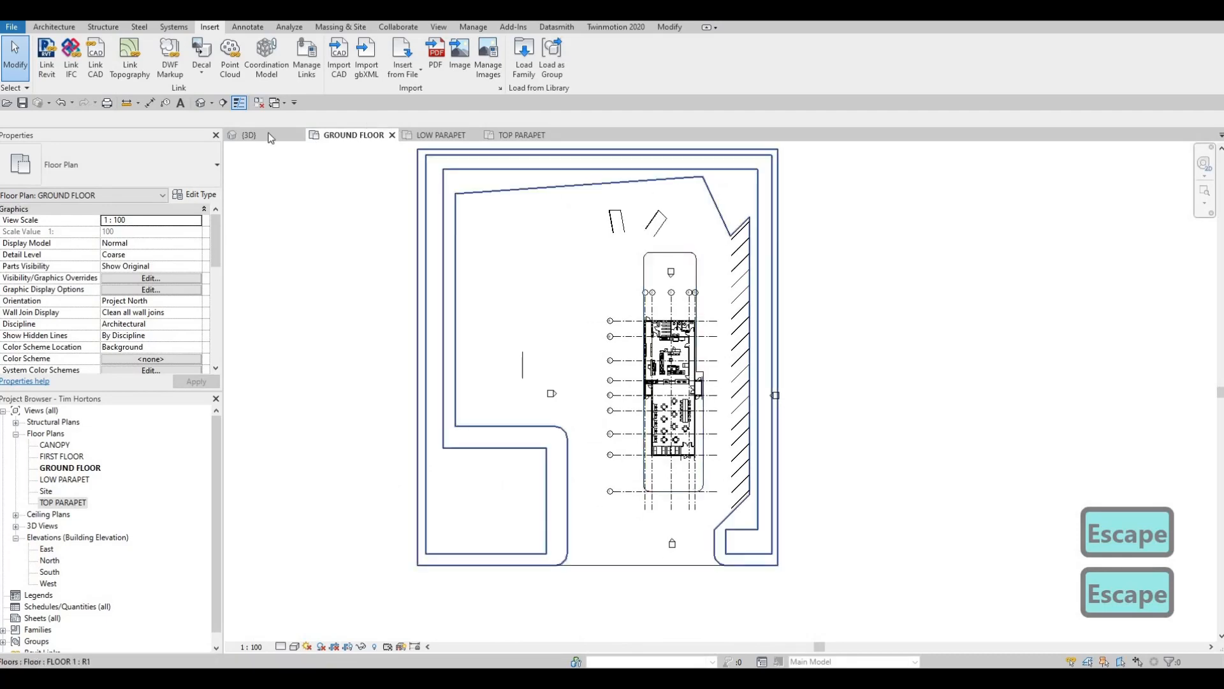
- Examine the reshaped sidewalk and angled parking around the building in the 3D view
click(250, 135)
scroll(603, 299, down, 6)
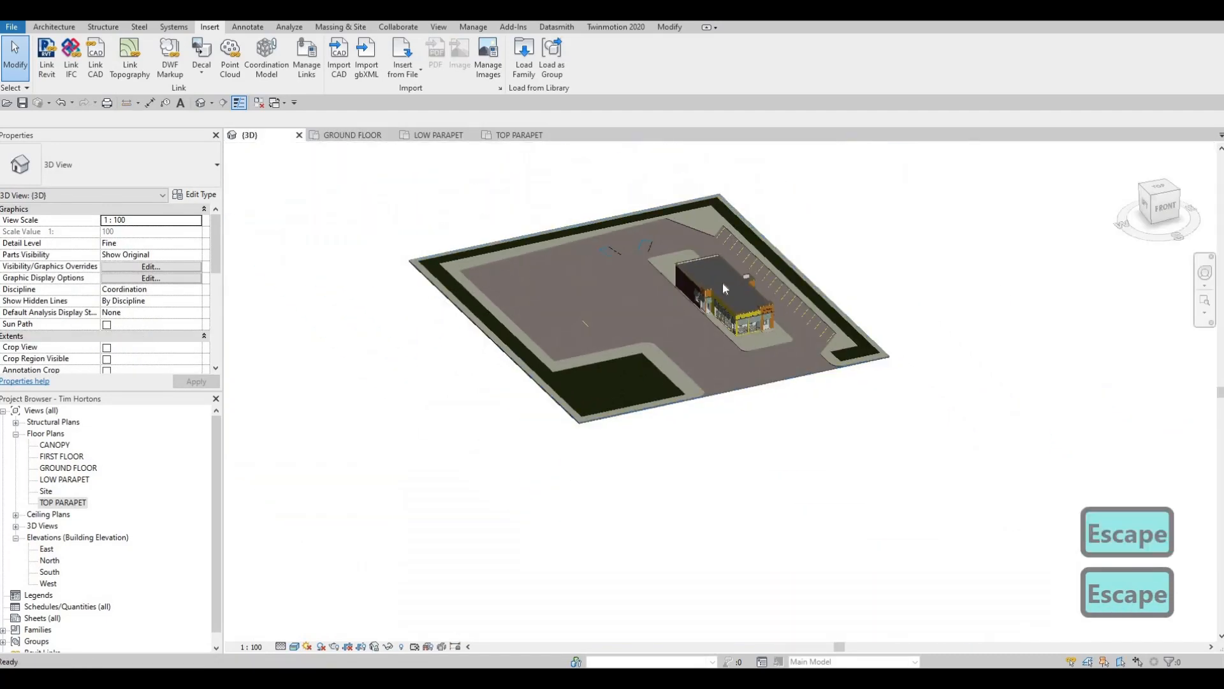
scroll(723, 285, up, 4)
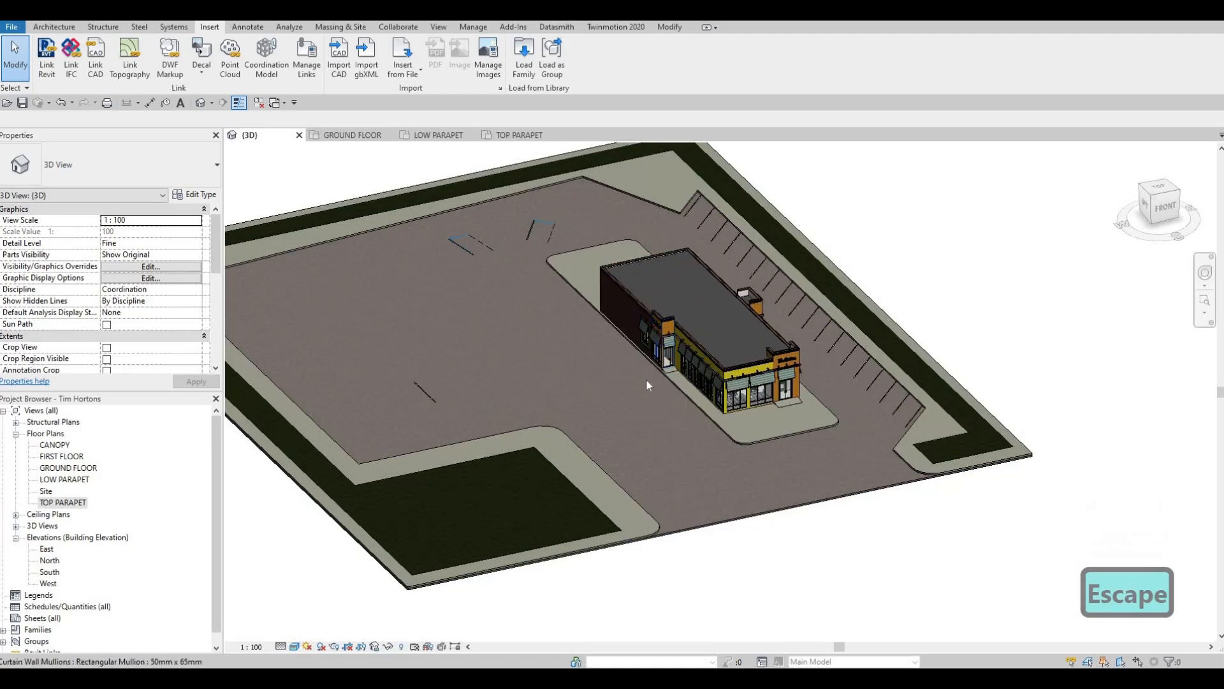